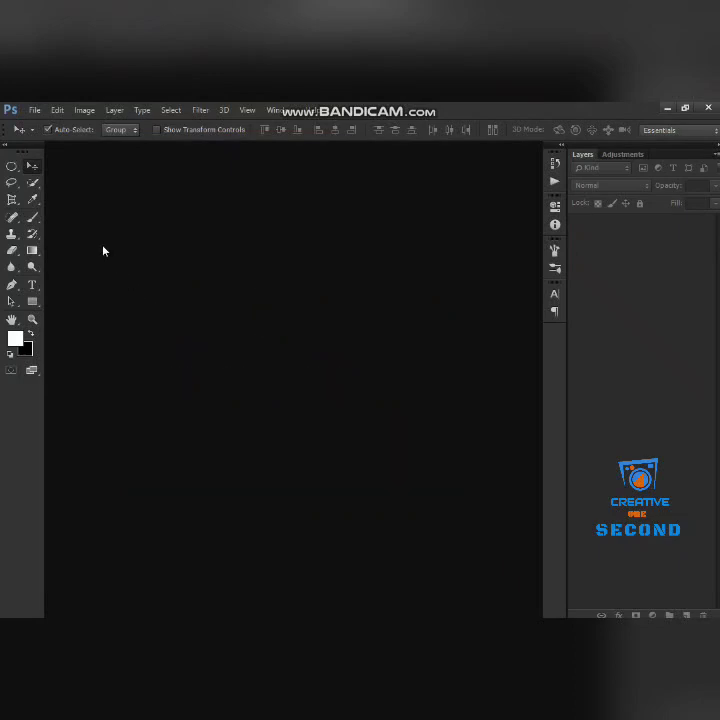
- Create a new white 2 × 3.5 inch, 300 ppi CMYK document named 'id card design'
{"action": "left_click", "coordinate": [34, 110]}
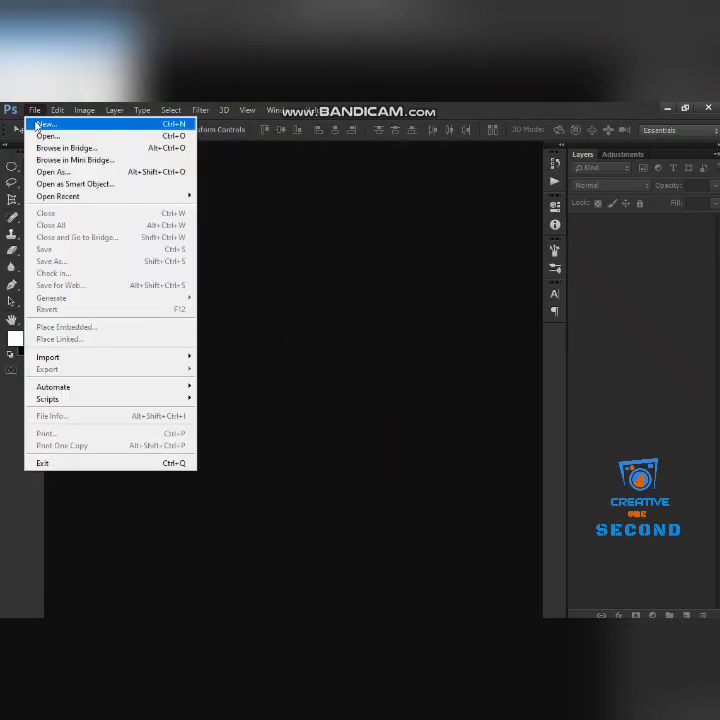
{"action": "left_click", "coordinate": [37, 124]}
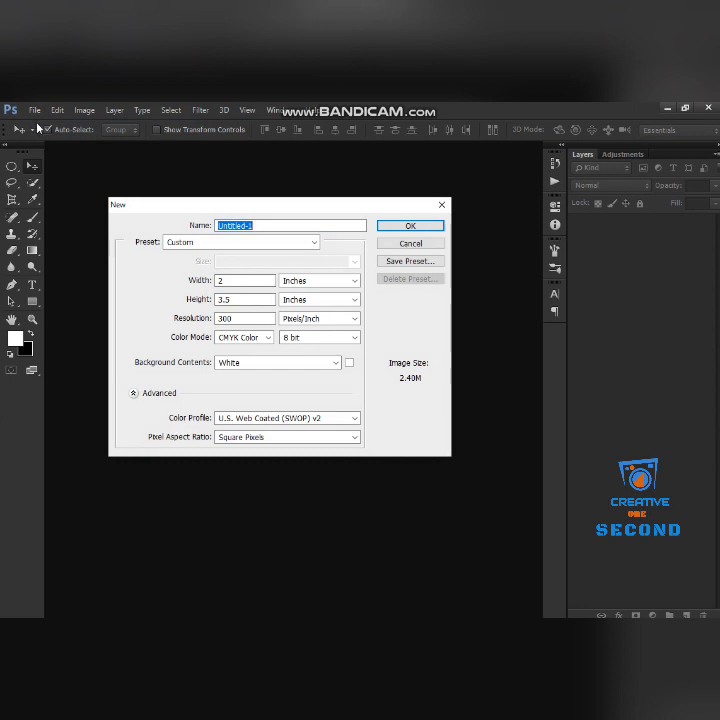
{"action": "type", "text": "id card design"}
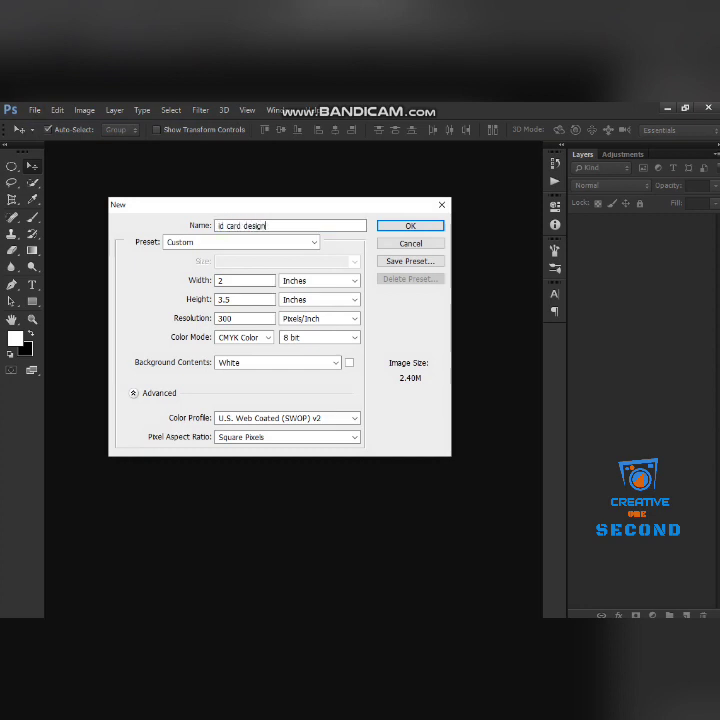
{"action": "left_click", "coordinate": [403, 226]}
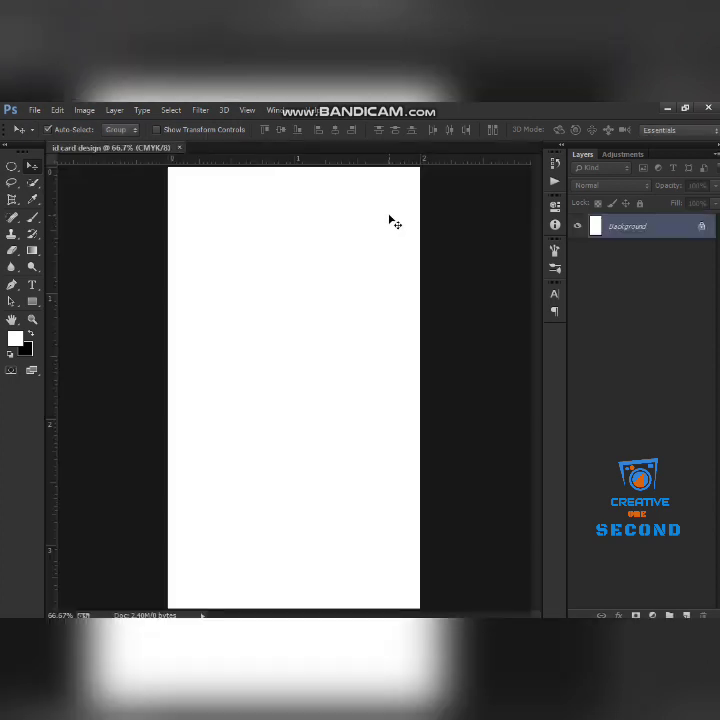
- Unlock the background as Layer 0, fill it solid black, and add an empty Layer 1
{"action": "left_click", "coordinate": [701, 227]}
{"action": "key", "text": "x"}
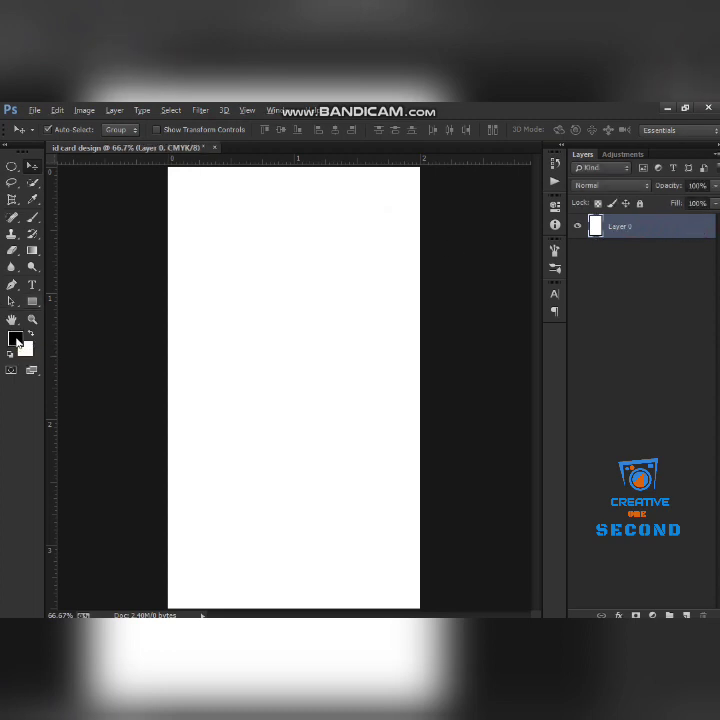
{"action": "key", "text": "alt+BackSpace"}
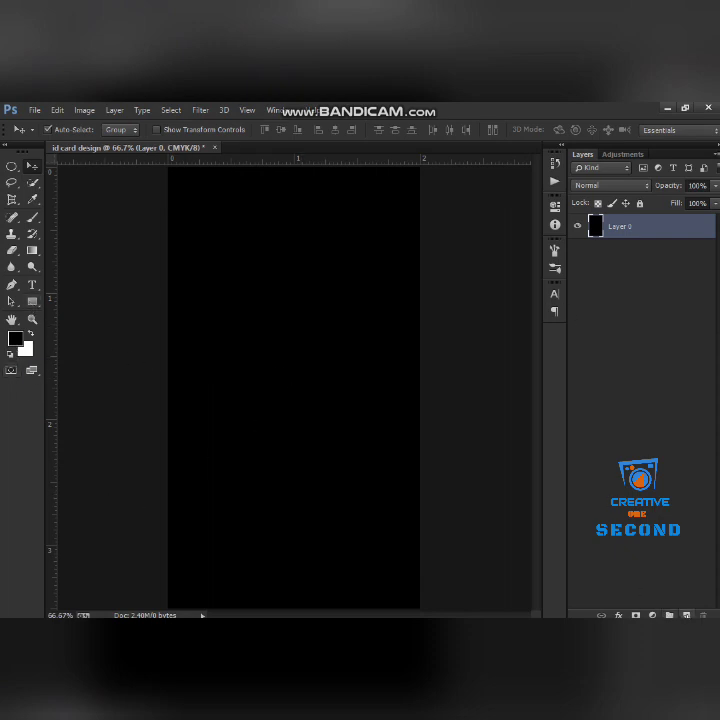
{"action": "key", "text": "ctrl+shift+alt+n"}
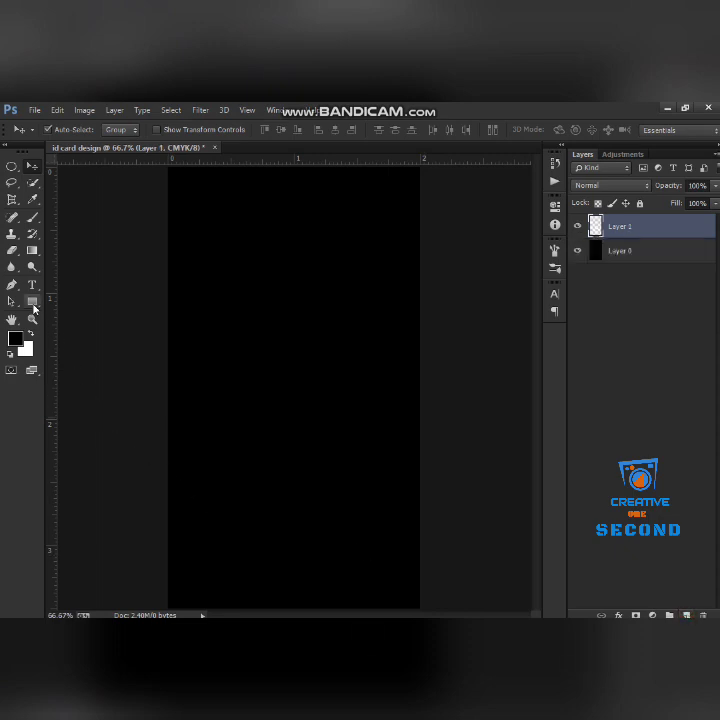
- Draw a large six-sided hexagon over the card's upper half with the Polygon tool
{"action": "left_click", "coordinate": [33, 301]}
{"action": "left_click", "coordinate": [80, 338]}
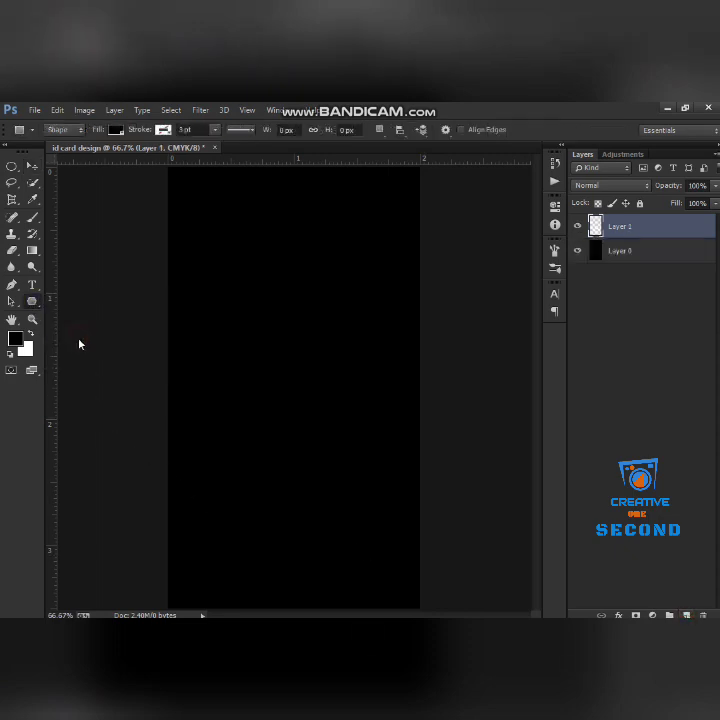
{"action": "left_click_drag", "start_coordinate": [236, 331], "coordinate": [296, 367]}
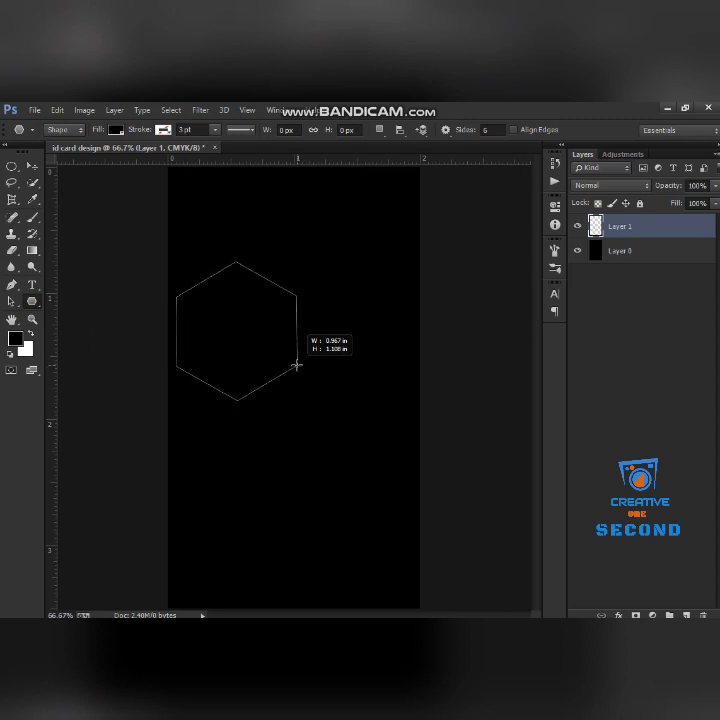
{"action": "mouse_move", "coordinate": [296, 367]}
{"action": "left_mouse_down"}
{"action": "mouse_move", "coordinate": [340, 380]}
{"action": "mouse_move", "coordinate": [344, 395]}
{"action": "left_mouse_up"}
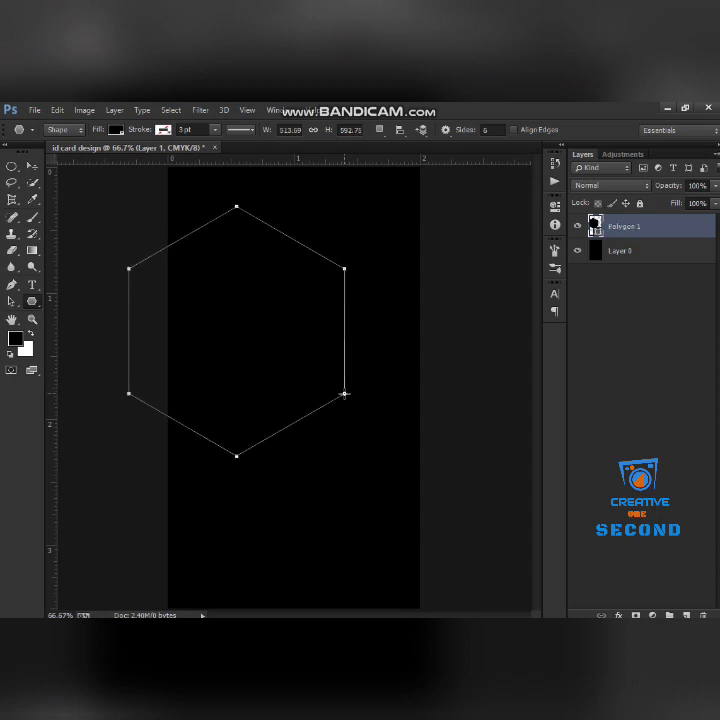
{"action": "key", "text": "ctrl+Return"}
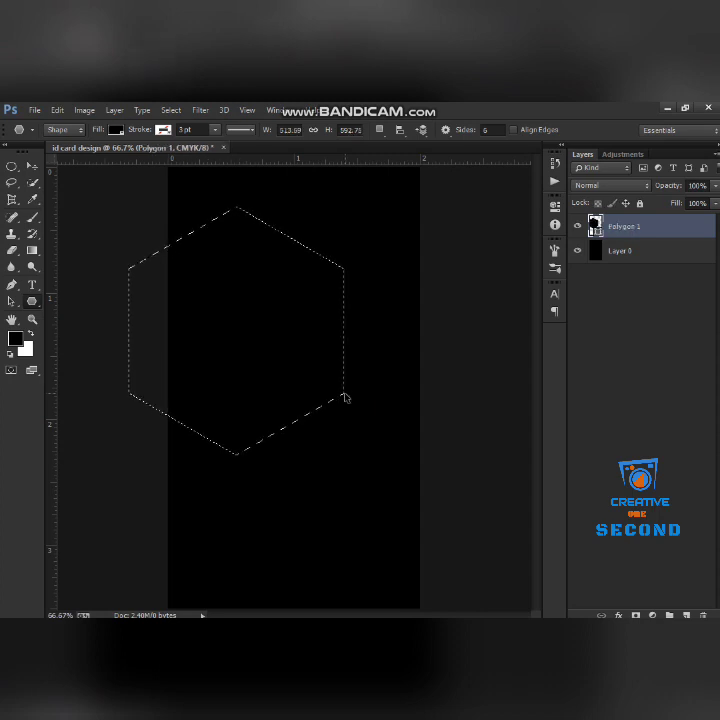
- Fill the Polygon 1 hexagon with cyan
{"action": "double_click", "coordinate": [595, 225]}
{"action": "left_click", "coordinate": [429, 370]}
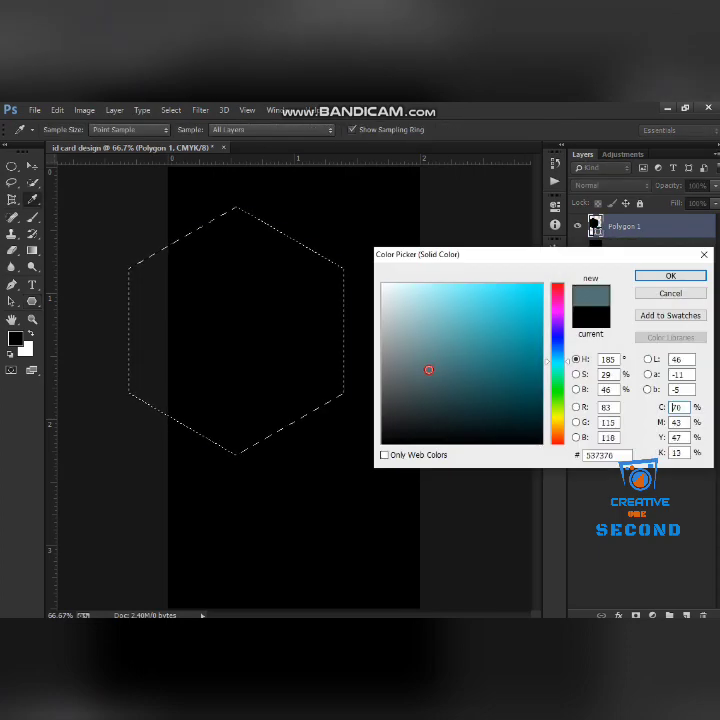
{"action": "left_click", "coordinate": [525, 333]}
{"action": "left_click", "coordinate": [645, 277]}
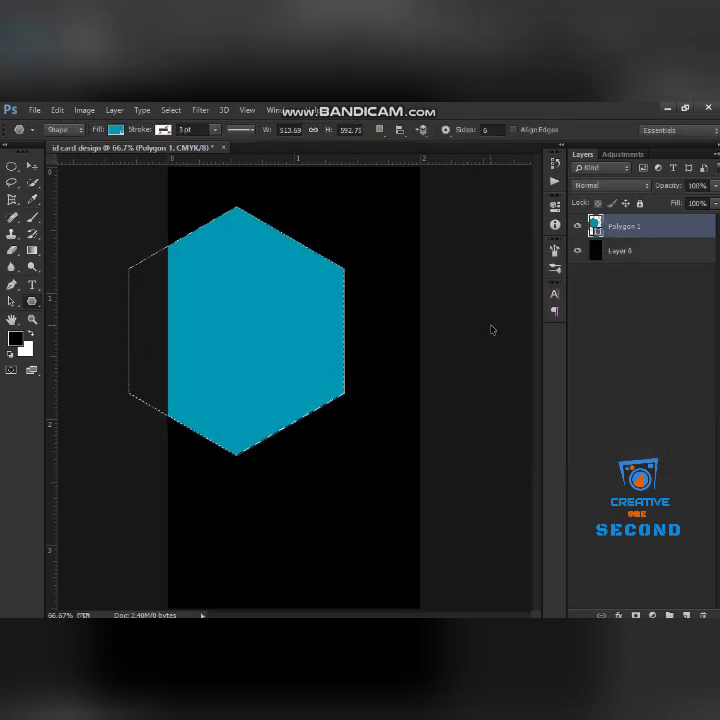
- Scale the hexagon up to about 160% and move it toward the card's top
{"action": "key", "text": "v"}
{"action": "key", "text": "ctrl+minus"}
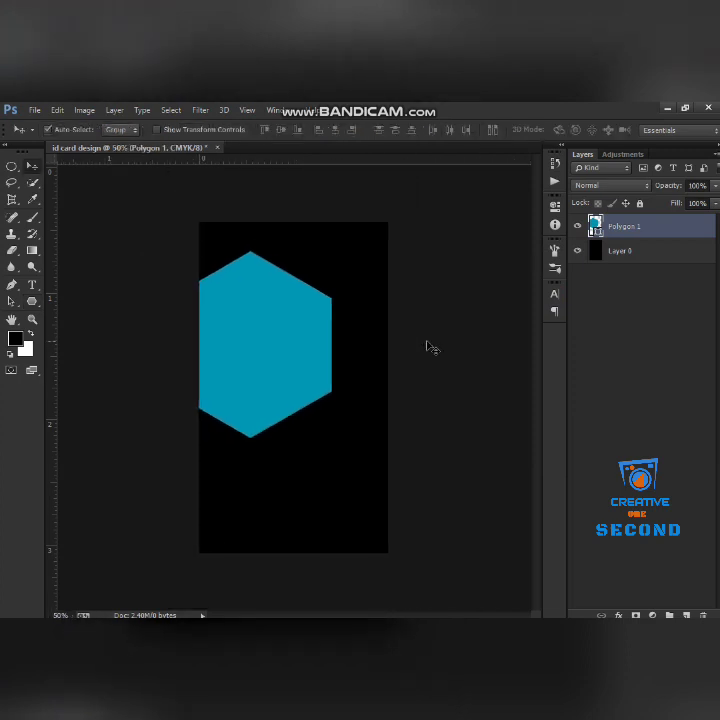
{"action": "key", "text": "ctrl+minus"}
{"action": "key", "text": "ctrl+t"}
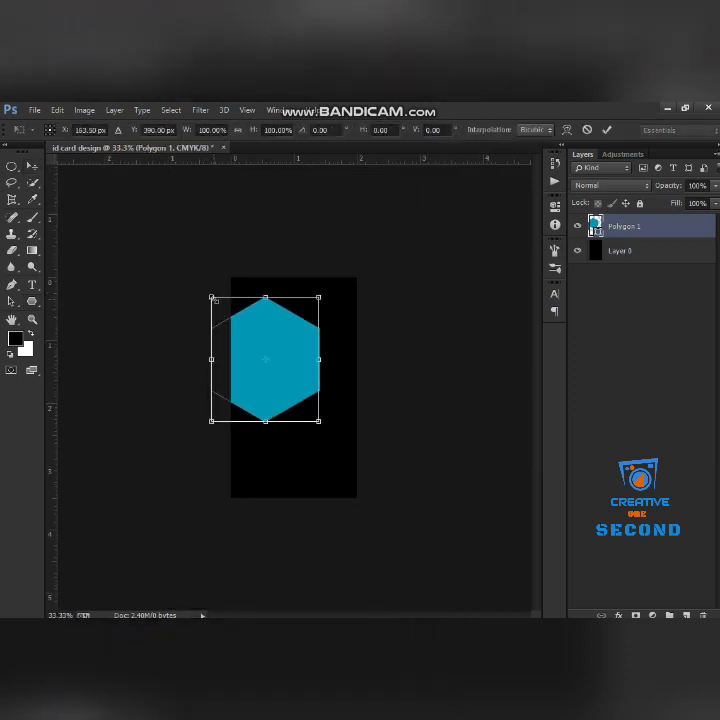
{"action": "left_click_drag", "start_coordinate": [212, 297], "coordinate": [184, 259]}
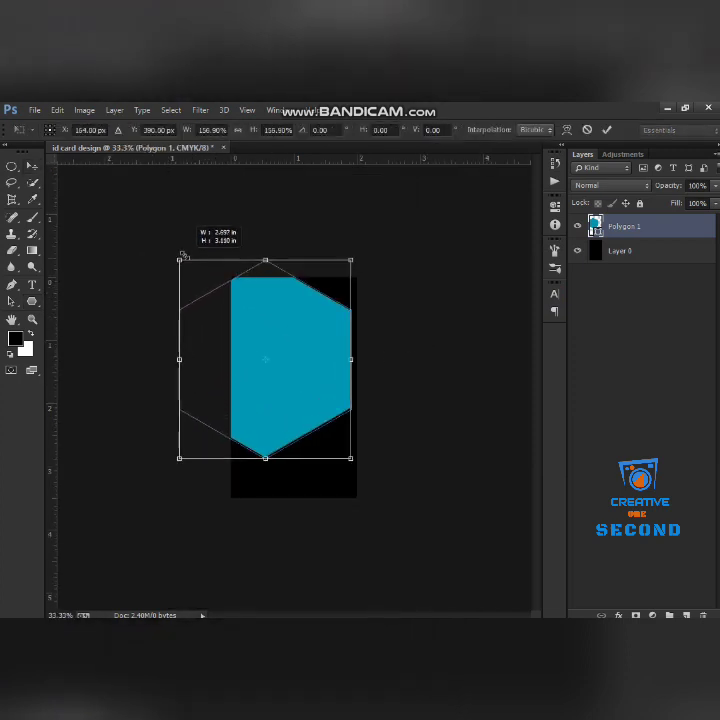
{"action": "key", "text": "Return"}
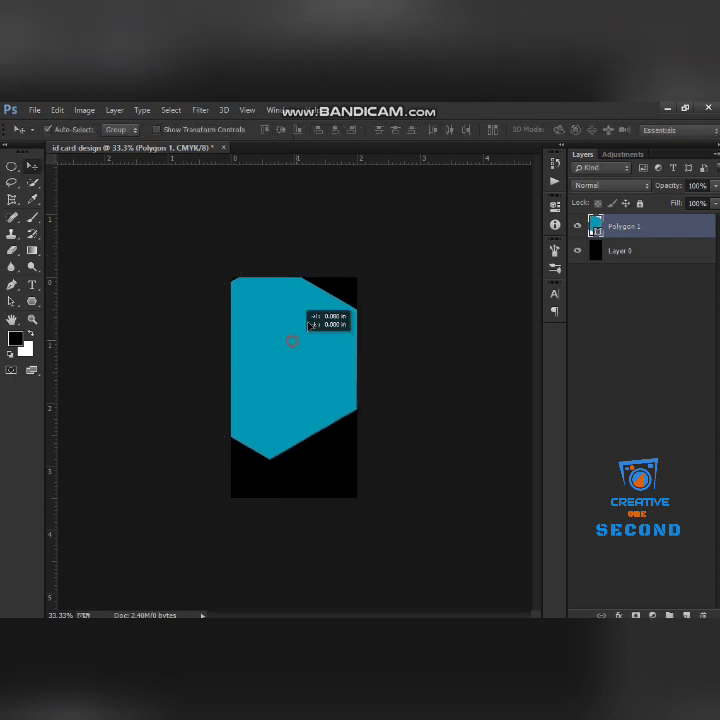
{"action": "mouse_move", "coordinate": [291, 340]}
{"action": "left_mouse_down"}
{"action": "mouse_move", "coordinate": [324, 280]}
{"action": "mouse_move", "coordinate": [323, 257]}
{"action": "left_mouse_up"}
- Centre the hexagon on the card and nudge it until a chevron header shows
{"action": "key", "text": "ctrl+a"}
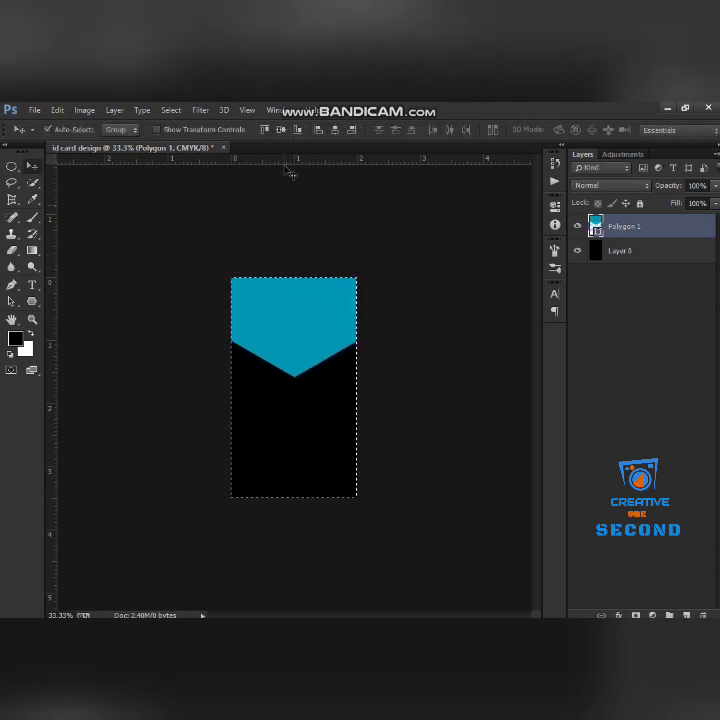
{"action": "left_click", "coordinate": [280, 130]}
{"action": "key", "text": "ctrl+d"}
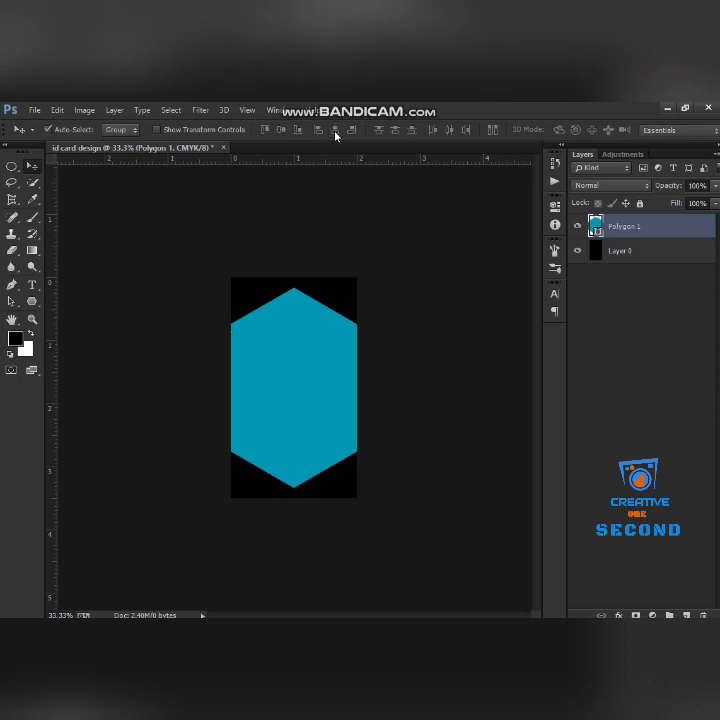
{"action": "key", "text": "shift+Up"}
{"action": "key", "text": "shift+Up"}
{"action": "key", "text": "shift+Up"}
{"action": "key", "text": "shift+Up"}
{"action": "key", "text": "shift+Up"}
{"action": "key", "text": "shift+Up"}
{"action": "key", "text": "shift+Up"}
{"action": "key", "text": "shift+Up"}
{"action": "key", "text": "shift+Up"}
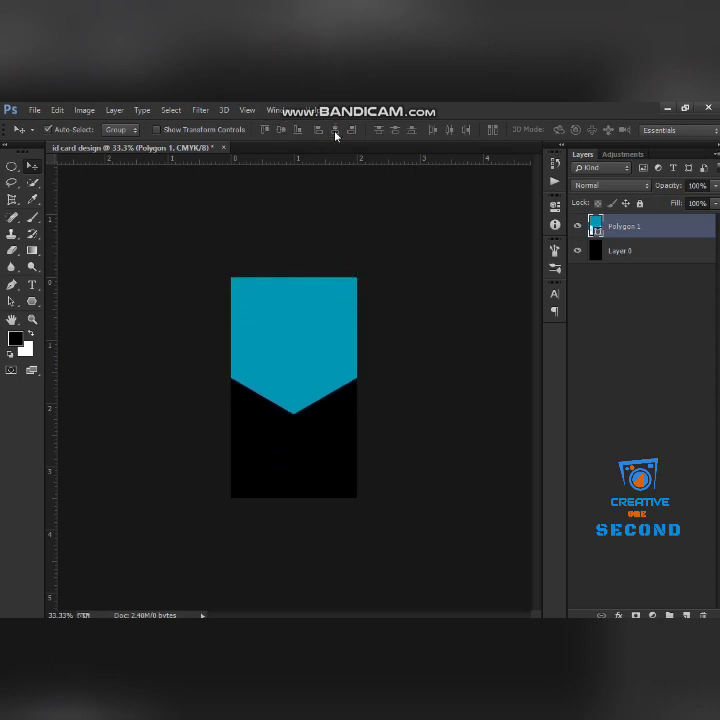
{"action": "key", "text": "shift+Up"}
{"action": "key", "text": "shift+Up"}
{"action": "key", "text": "shift+Up"}
{"action": "key", "text": "shift+Up"}
{"action": "key", "text": "shift+Up"}
{"action": "key", "text": "shift+Up"}
{"action": "key", "text": "shift+Down"}
{"action": "key", "text": "shift+Down"}
{"action": "key", "text": "shift+Down"}
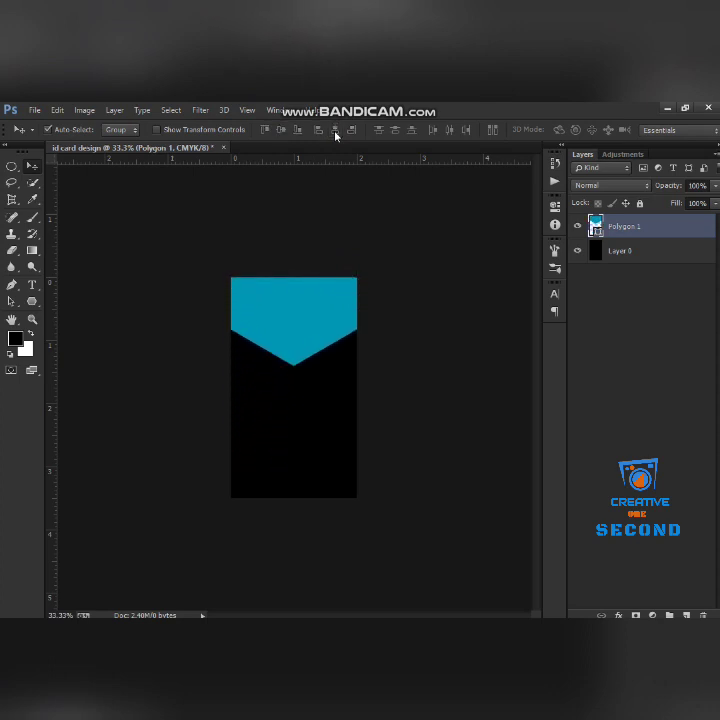
{"action": "key", "text": "shift+Down"}
{"action": "key", "text": "shift+Down"}
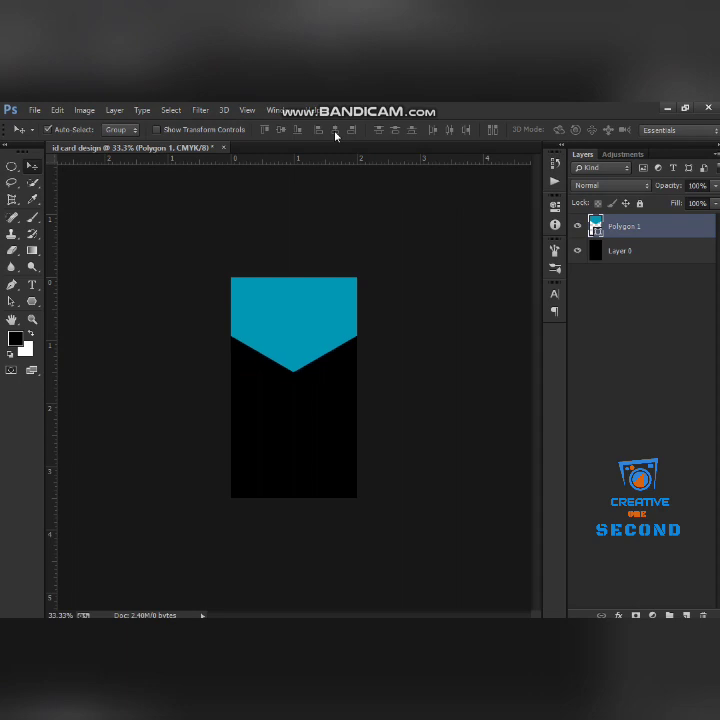
{"action": "key", "text": "shift+Down"}
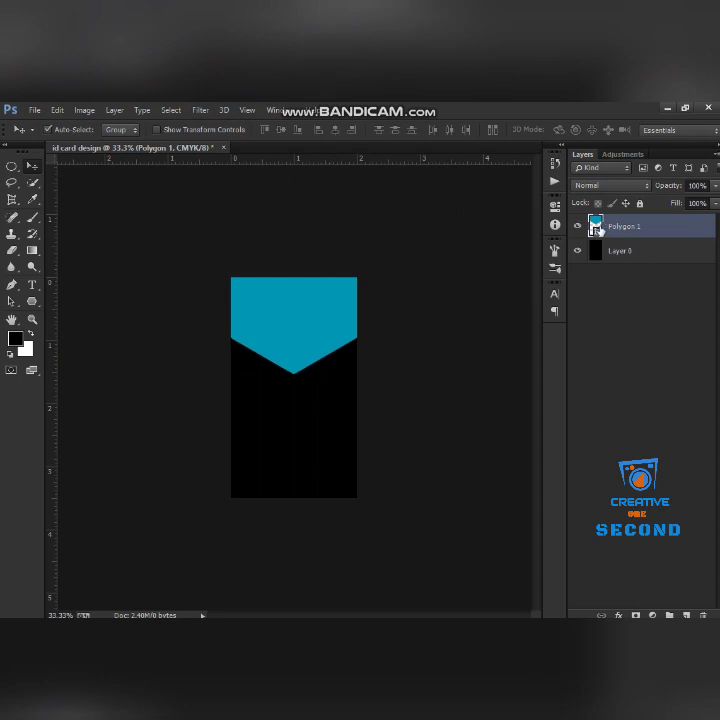
- Recolour the chevron a darker muted teal and duplicate it as Polygon 1 copy
{"action": "double_click", "coordinate": [596, 224]}
{"action": "left_click", "coordinate": [473, 352]}
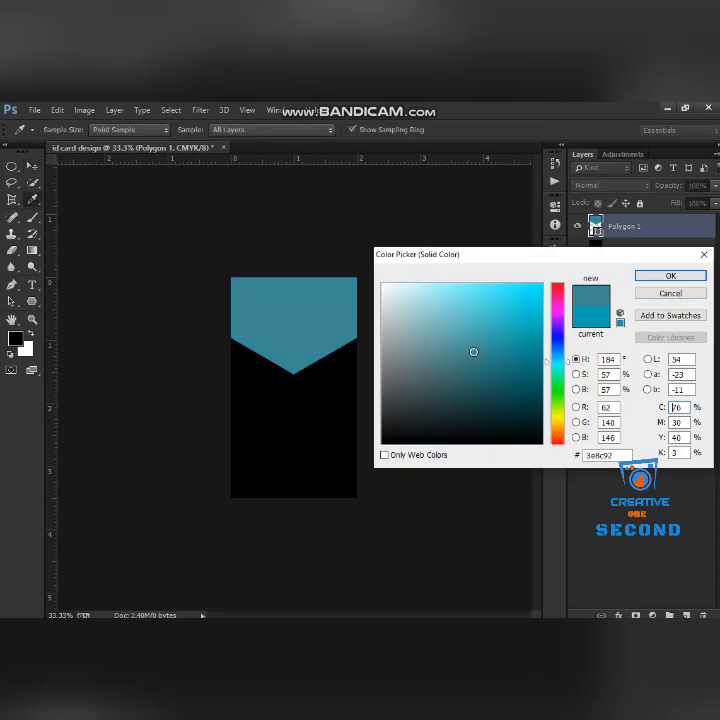
{"action": "left_click_drag", "start_coordinate": [473, 352], "coordinate": [485, 356]}
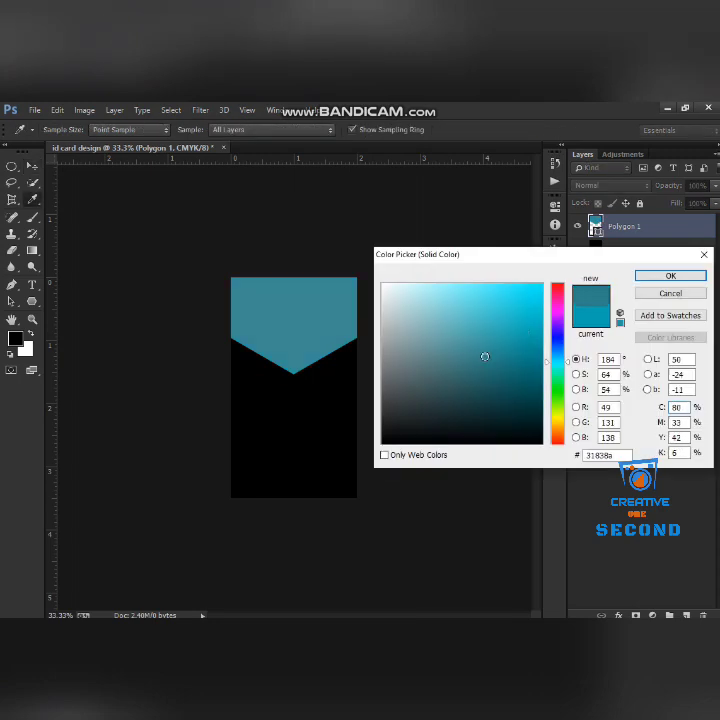
{"action": "left_click", "coordinate": [660, 277]}
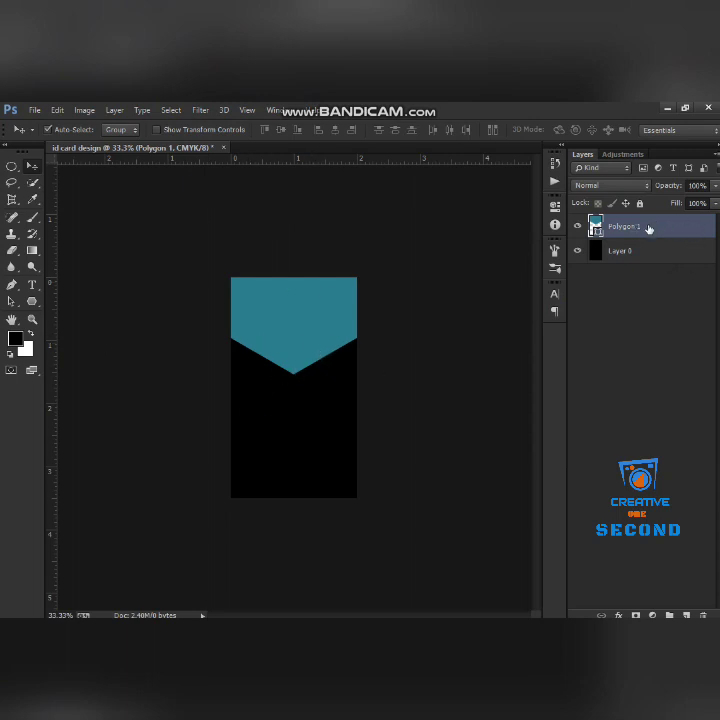
{"action": "key", "text": "ctrl+j"}
- Give the Polygon 1 copy a blue fill and nudge it upward
{"action": "double_click", "coordinate": [594, 226]}
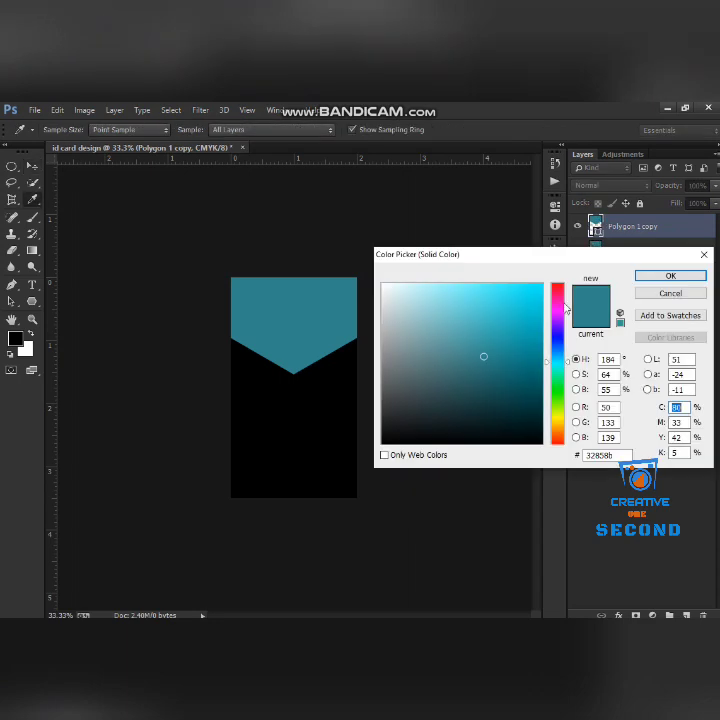
{"action": "left_click", "coordinate": [562, 340]}
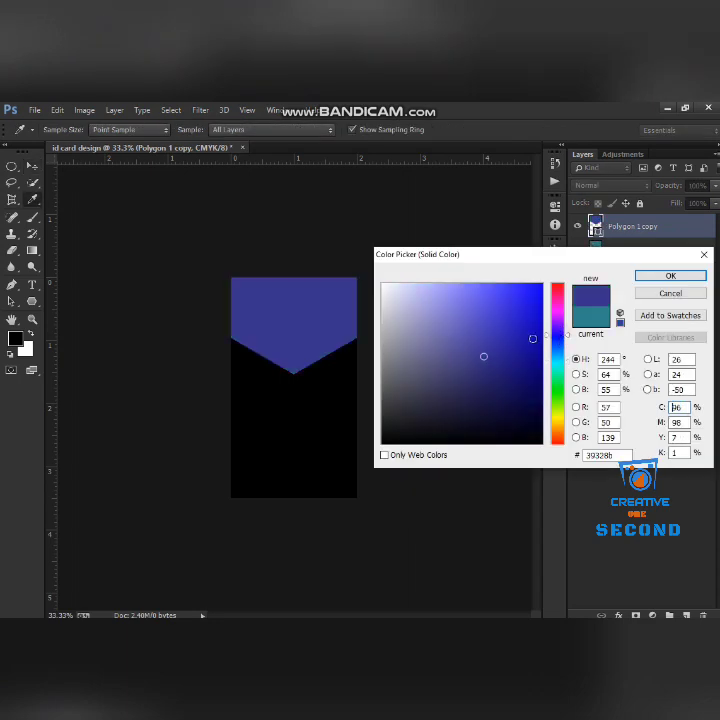
{"action": "left_click", "coordinate": [662, 276]}
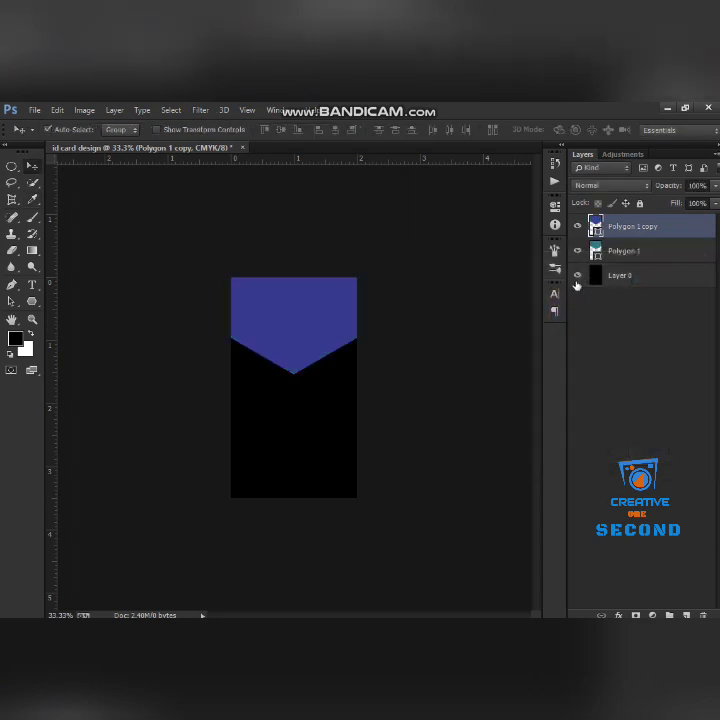
{"action": "key", "text": "shift+Up"}
{"action": "key", "text": "shift+Up"}
{"action": "key", "text": "shift+Up"}
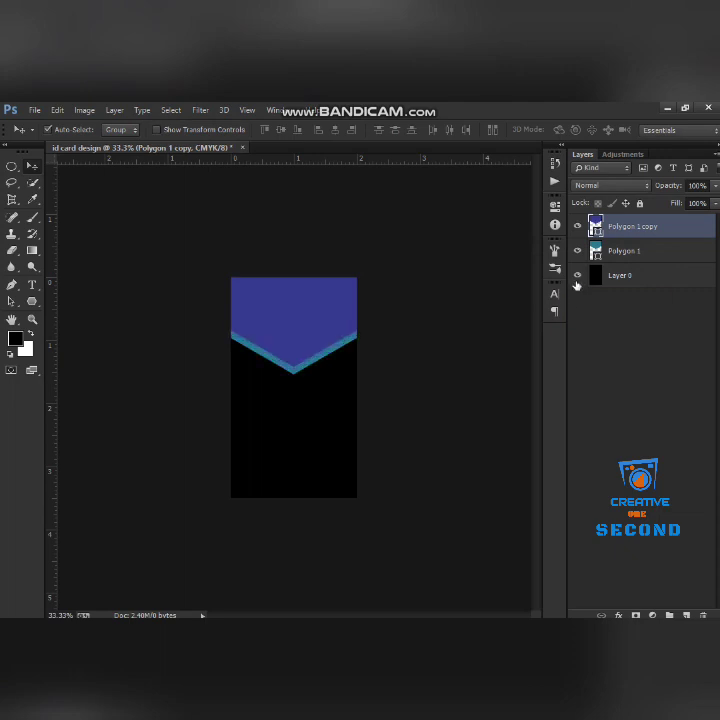
{"action": "key", "text": "shift+Up"}
- Change the copy's fill to bright light blue #00ecff and raise it slightly more
{"action": "double_click", "coordinate": [594, 224]}
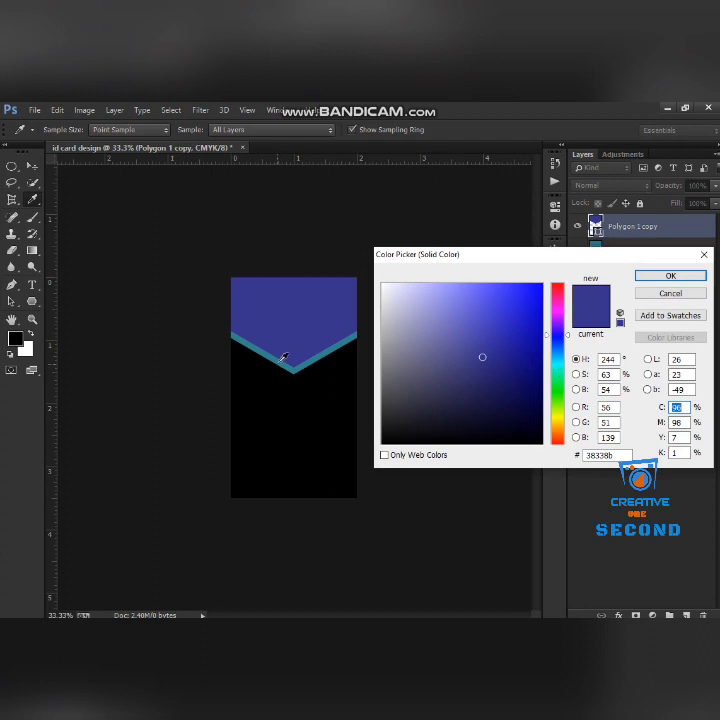
{"action": "left_click", "coordinate": [283, 356]}
{"action": "left_click", "coordinate": [520, 306]}
{"action": "left_click_drag", "start_coordinate": [520, 306], "coordinate": [546, 276]}
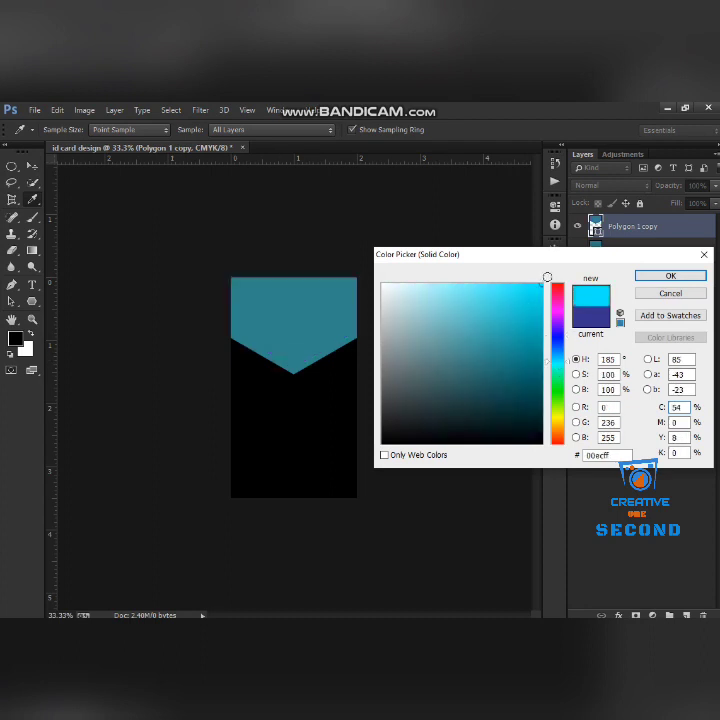
{"action": "left_click", "coordinate": [669, 281]}
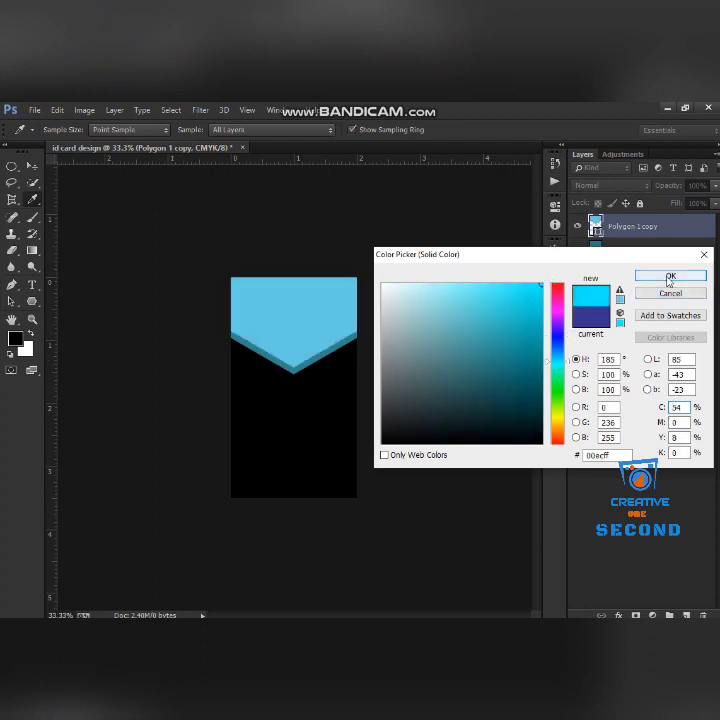
{"action": "left_click", "coordinate": [324, 338]}
{"action": "key", "text": "shift+Up"}
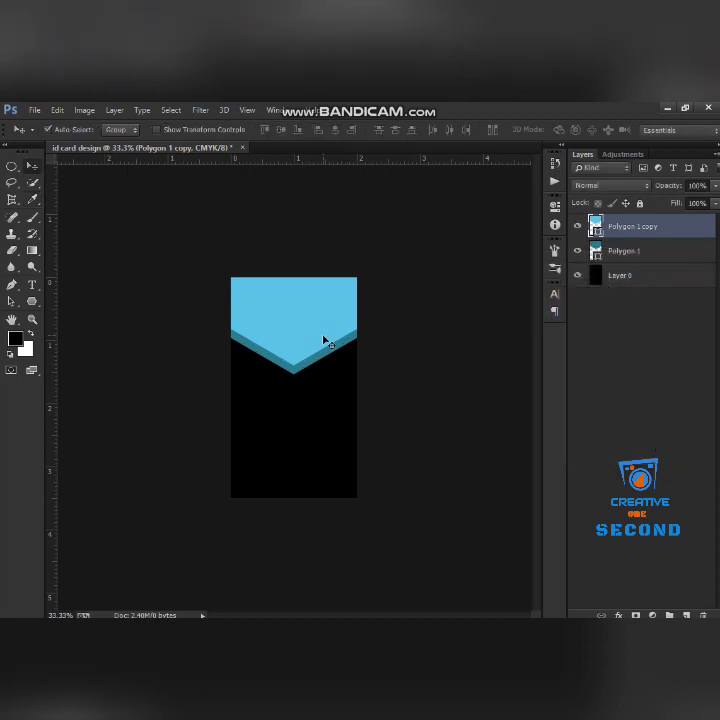
{"action": "key", "text": "shift+Up"}
- Rasterize the teal Polygon 1 layer into a regular pixel layer
{"action": "left_click", "coordinate": [577, 252]}
{"action": "left_click", "coordinate": [649, 253]}
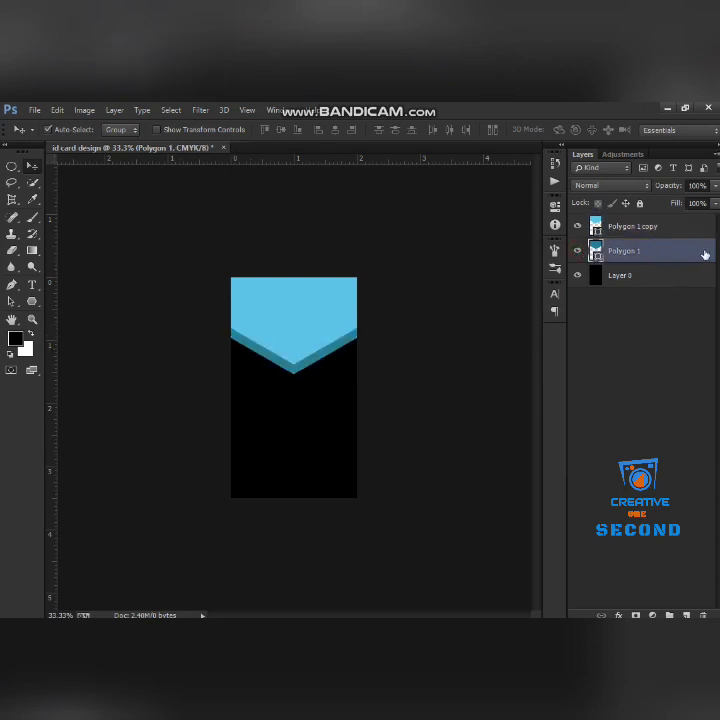
{"action": "right_click", "coordinate": [632, 253]}
{"action": "left_click", "coordinate": [408, 284]}
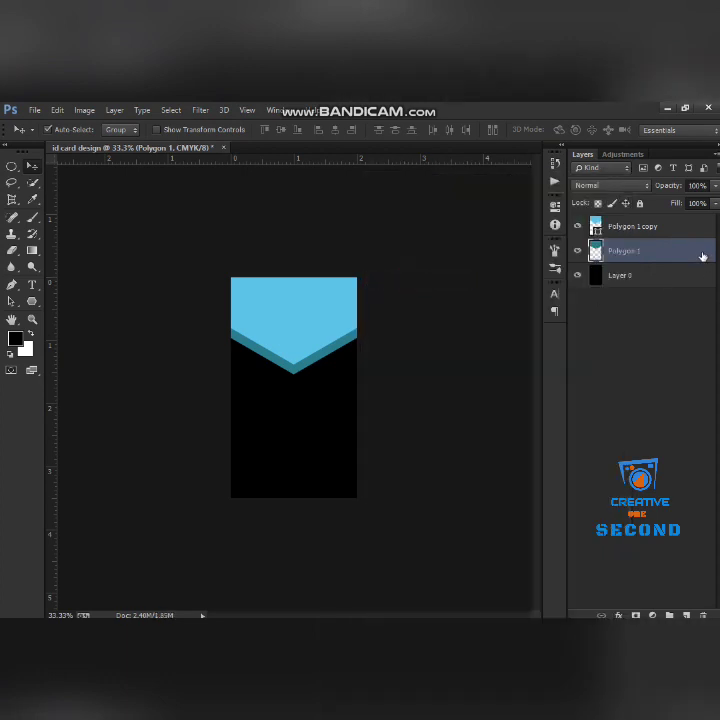
{"action": "key", "text": "ctrl+z"}
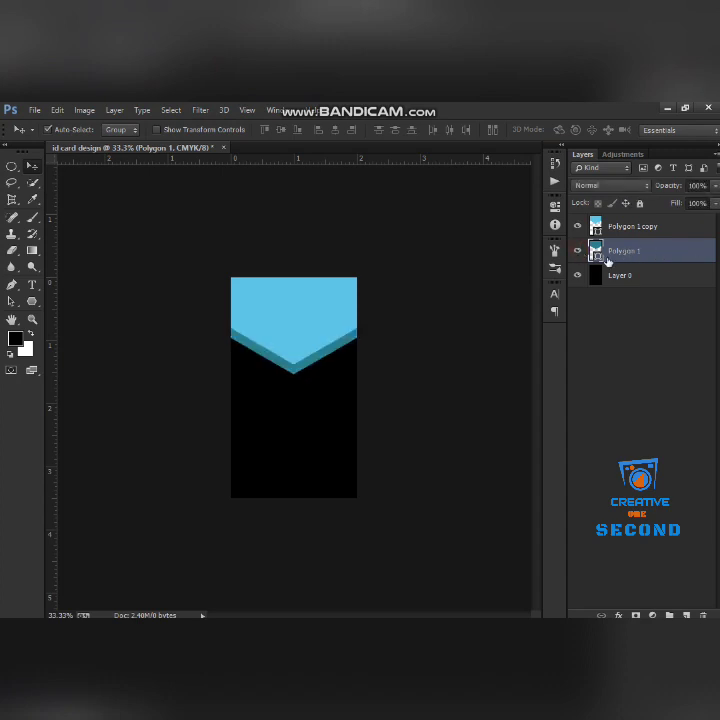
{"action": "right_click", "coordinate": [645, 253]}
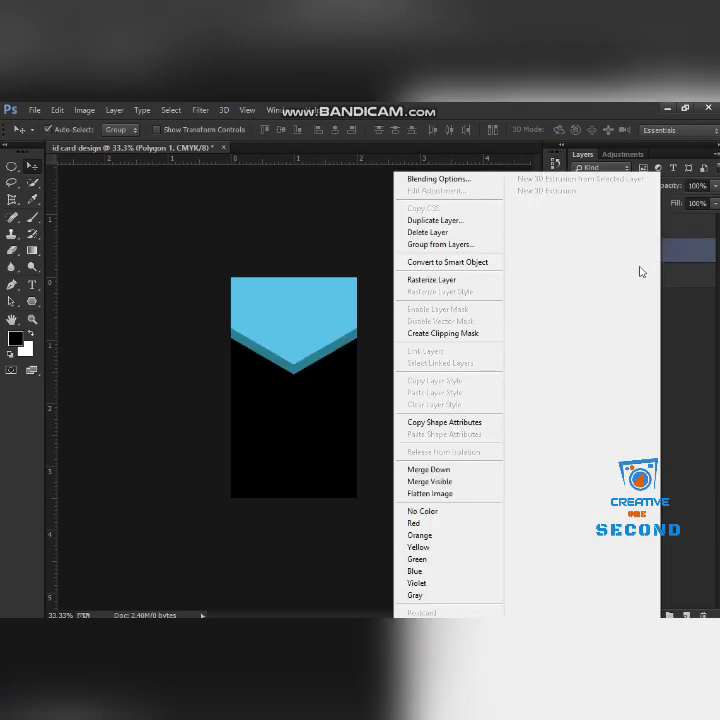
{"action": "left_click", "coordinate": [459, 287]}
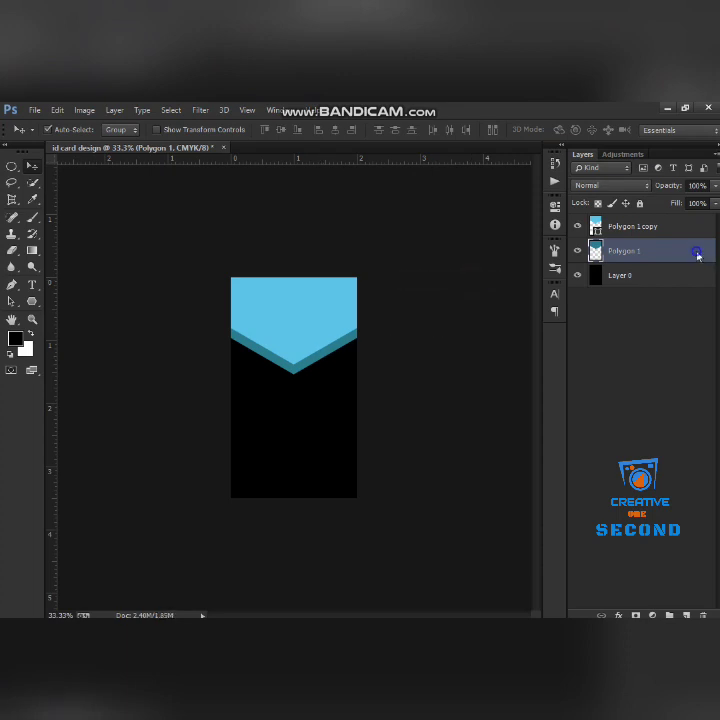
{"action": "right_click", "coordinate": [697, 255]}
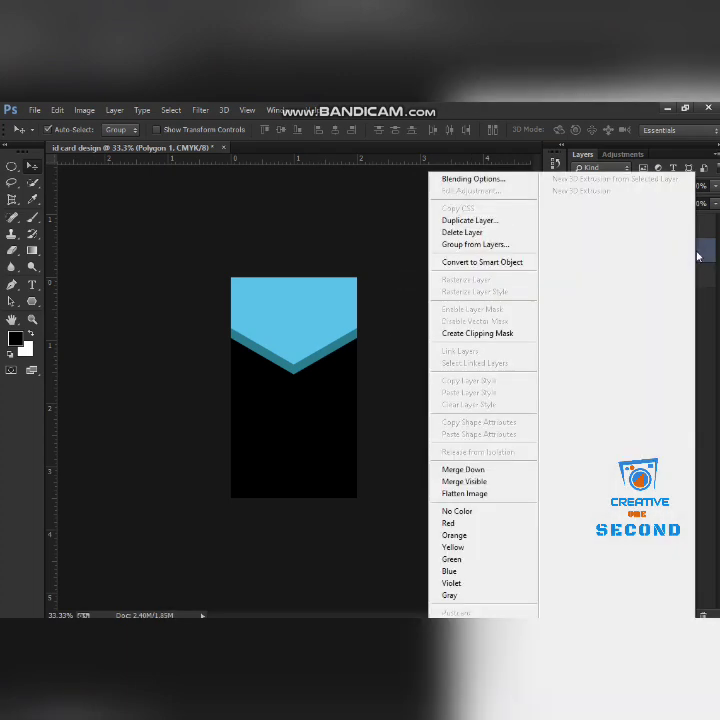
- Add a white, Normal-blend drop shadow to Polygon 1 in its layer style
{"action": "left_click", "coordinate": [503, 185]}
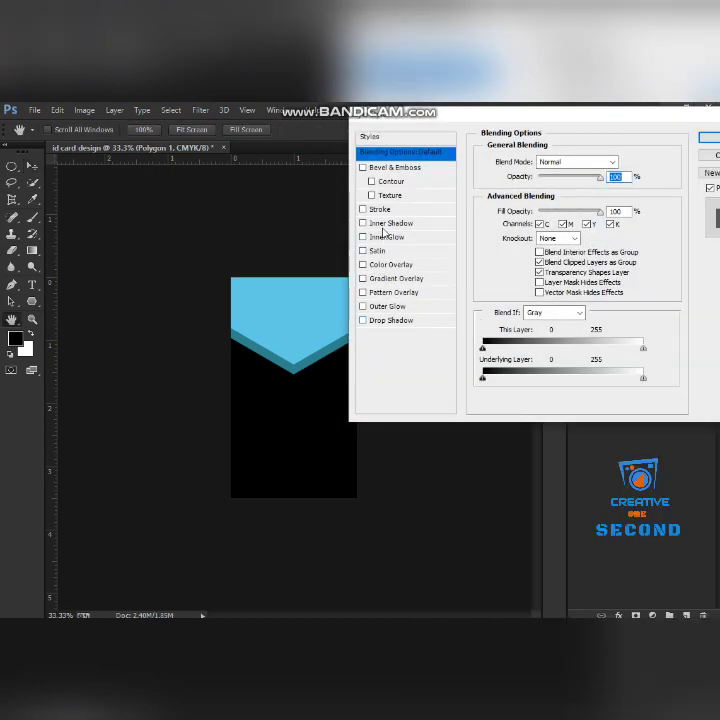
{"action": "left_click", "coordinate": [388, 223]}
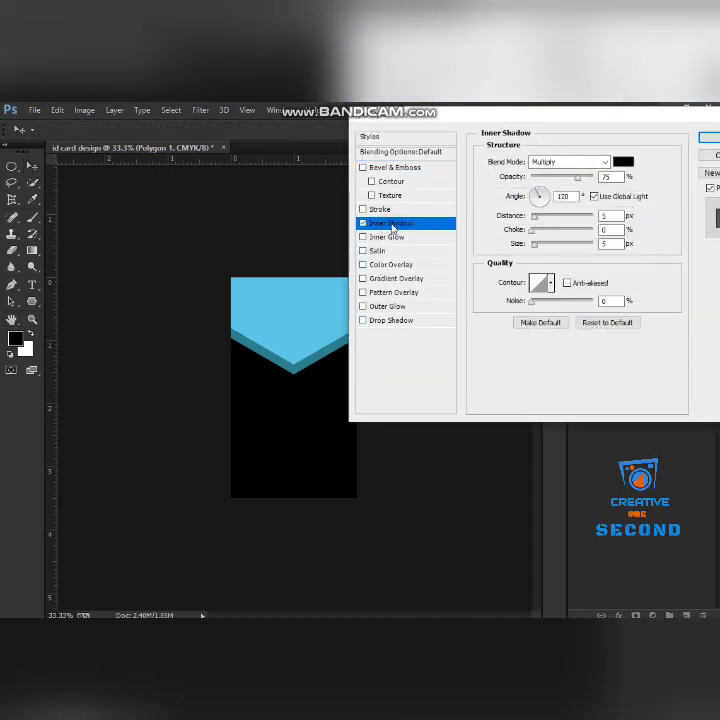
{"action": "left_click", "coordinate": [391, 320]}
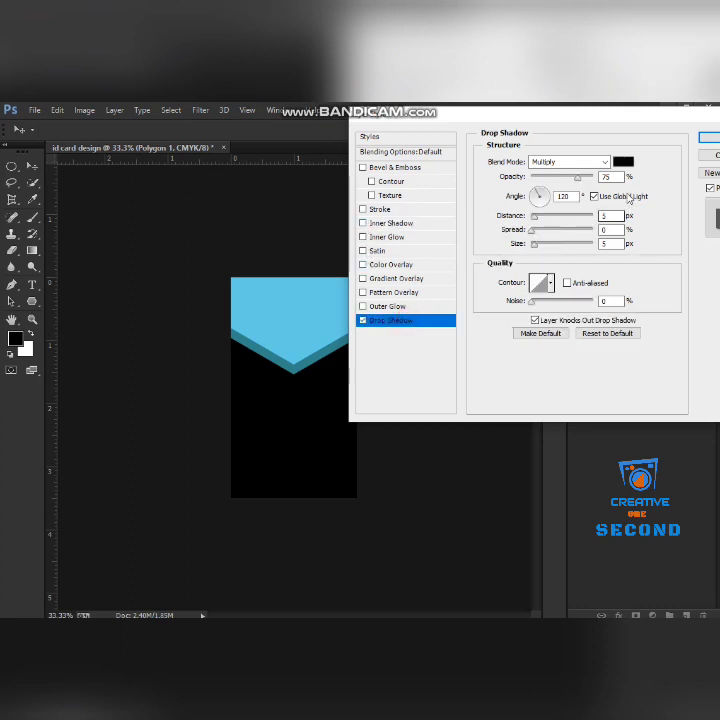
{"action": "left_click", "coordinate": [595, 162]}
{"action": "left_click", "coordinate": [548, 173]}
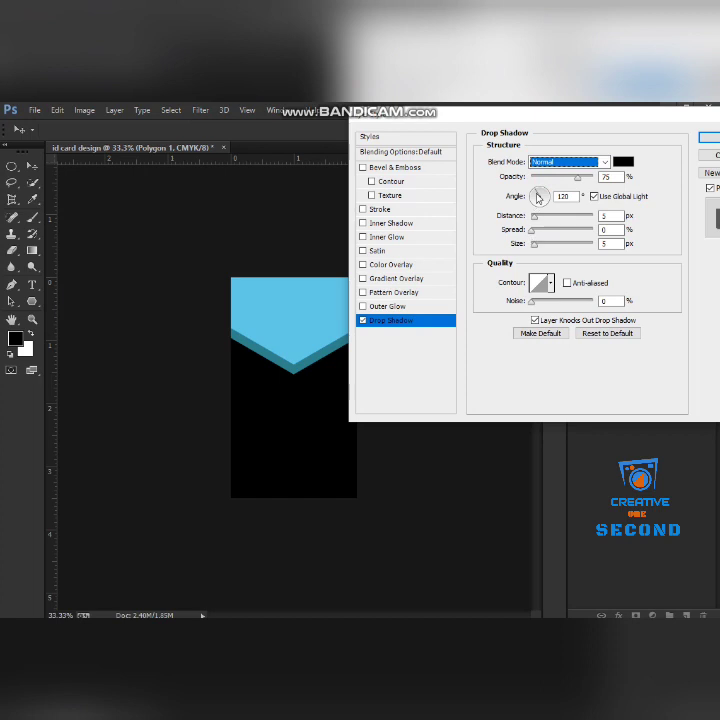
{"action": "left_click", "coordinate": [623, 161]}
{"action": "left_click", "coordinate": [481, 321]}
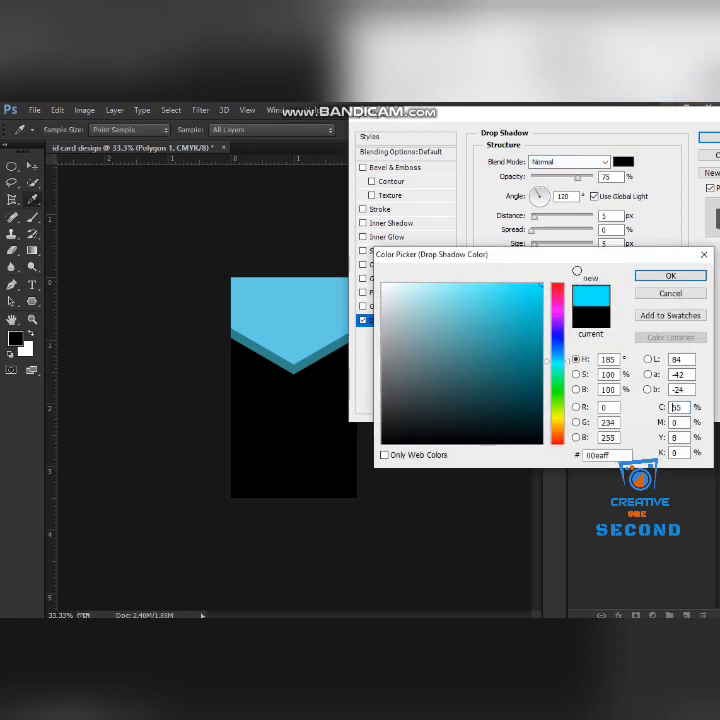
{"action": "left_click", "coordinate": [384, 285]}
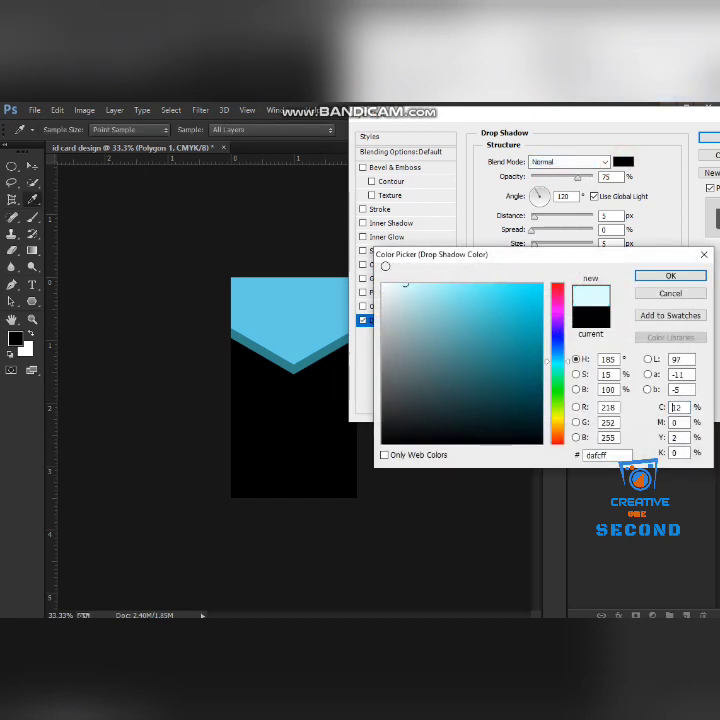
{"action": "left_click", "coordinate": [669, 276]}
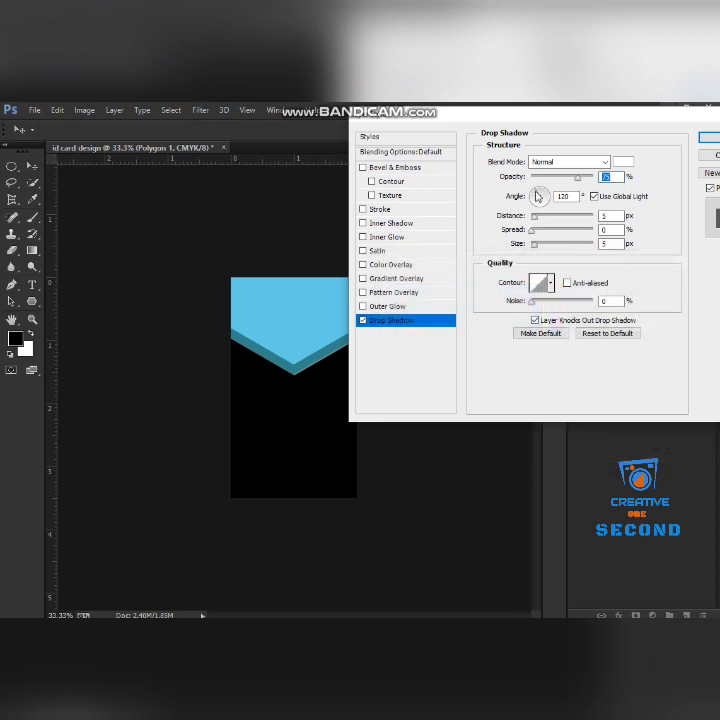
- Try a black drop shadow with a 30 px distance and adjusted spread
{"action": "key", "text": "Tab"}
{"action": "left_click", "coordinate": [622, 161]}
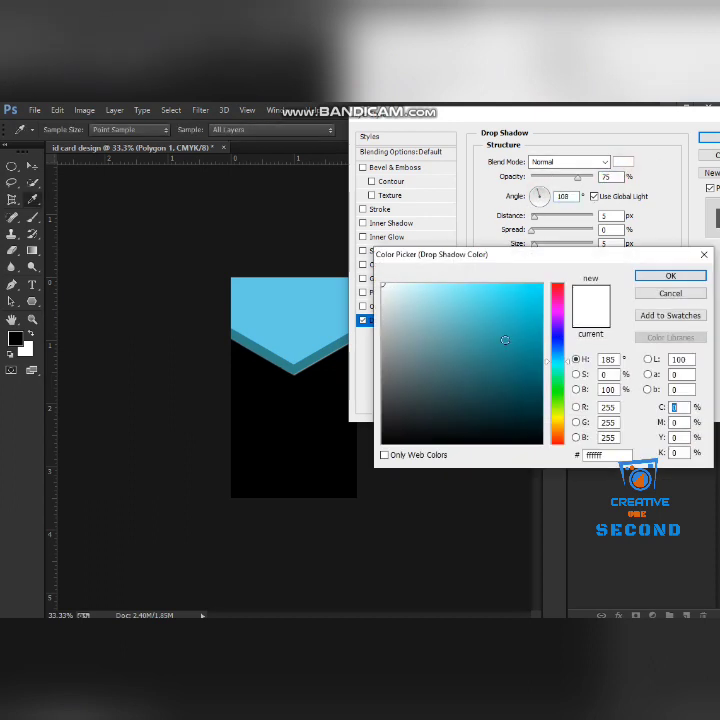
{"action": "left_click", "coordinate": [427, 435]}
{"action": "left_click_drag", "start_coordinate": [427, 435], "coordinate": [396, 456]}
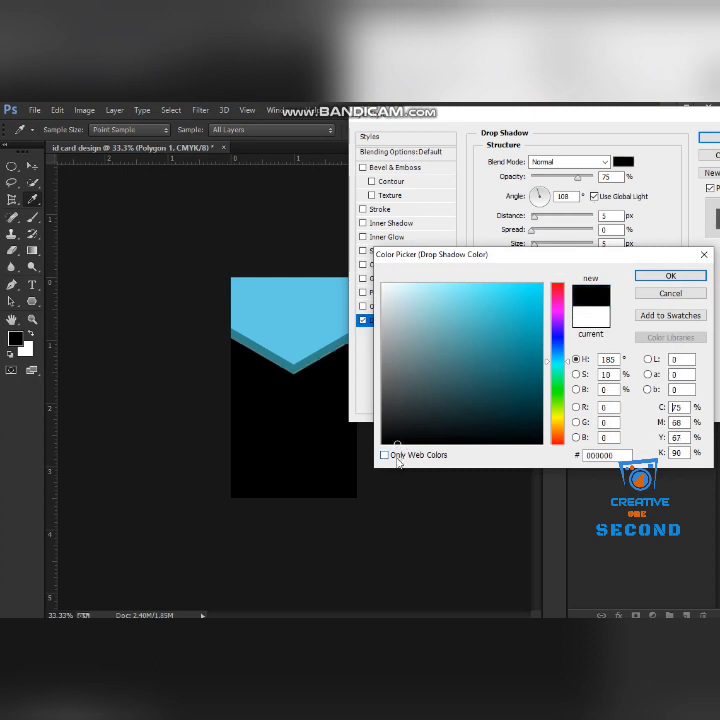
{"action": "left_click", "coordinate": [658, 276]}
{"action": "mouse_move", "coordinate": [537, 216]}
{"action": "left_mouse_down"}
{"action": "mouse_move", "coordinate": [555, 216]}
{"action": "mouse_move", "coordinate": [549, 241]}
{"action": "mouse_move", "coordinate": [531, 245]}
{"action": "mouse_move", "coordinate": [531, 219]}
{"action": "left_mouse_up"}
{"action": "left_click", "coordinate": [532, 230]}
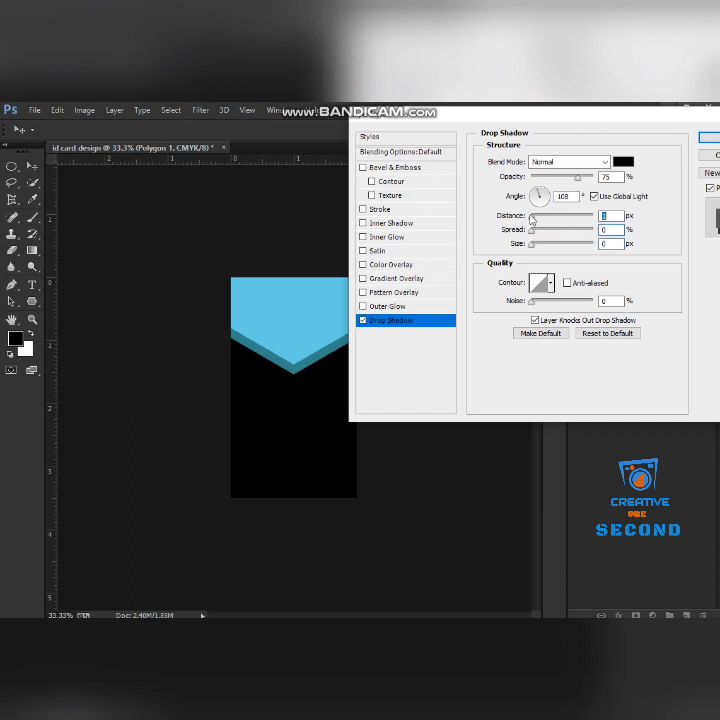
- Revert the shadow to white, tweak spread, size, angle and distance, then disable it
{"action": "left_click", "coordinate": [623, 161]}
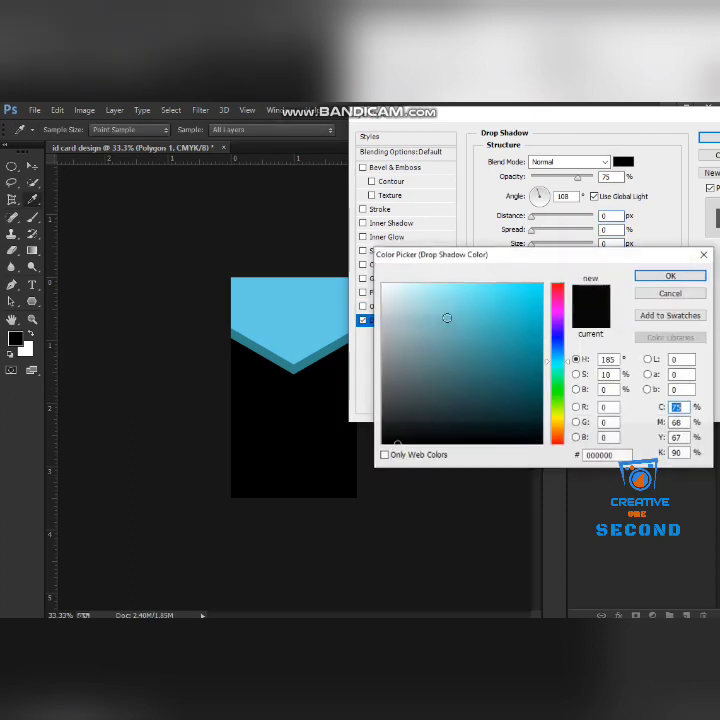
{"action": "left_click_drag", "start_coordinate": [447, 318], "coordinate": [377, 278]}
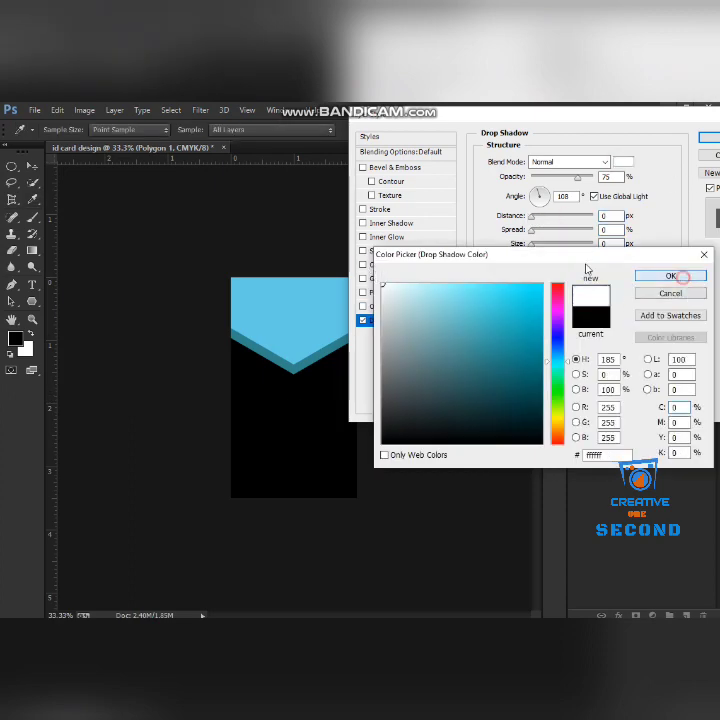
{"action": "left_click", "coordinate": [670, 276]}
{"action": "mouse_move", "coordinate": [533, 230]}
{"action": "left_mouse_down"}
{"action": "mouse_move", "coordinate": [551, 234]}
{"action": "mouse_move", "coordinate": [545, 248]}
{"action": "left_mouse_up"}
{"action": "left_click_drag", "start_coordinate": [540, 196], "coordinate": [536, 222]}
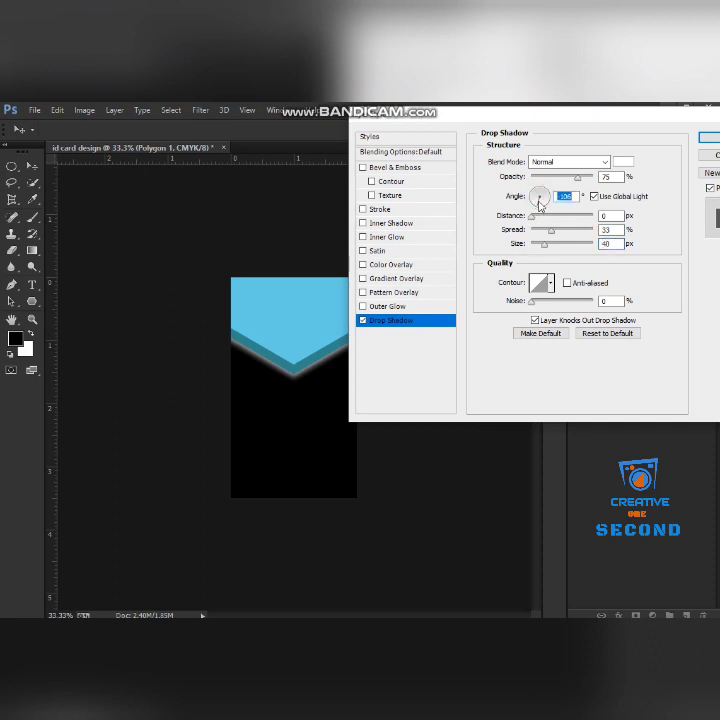
{"action": "type", "text": "90"}
{"action": "left_click_drag", "start_coordinate": [545, 200], "coordinate": [531, 236]}
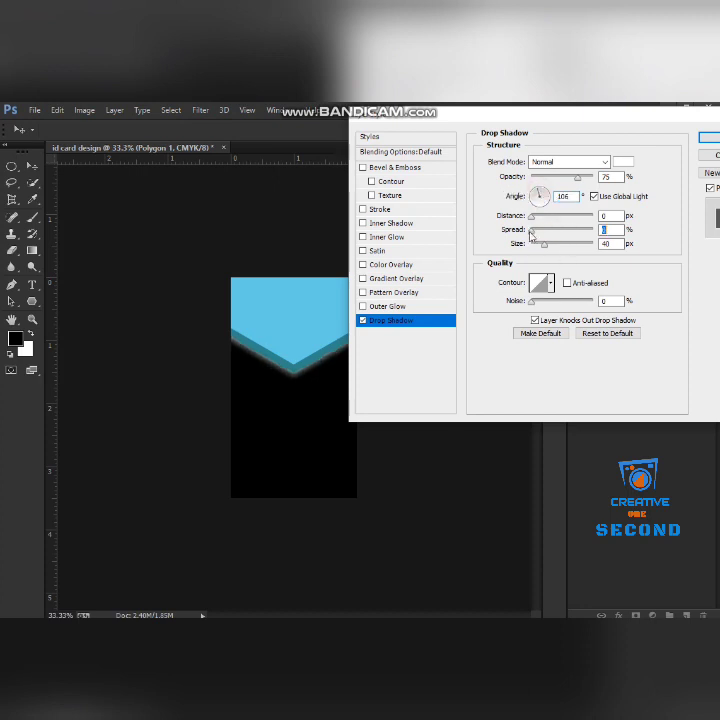
{"action": "left_click_drag", "start_coordinate": [532, 216], "coordinate": [548, 222]}
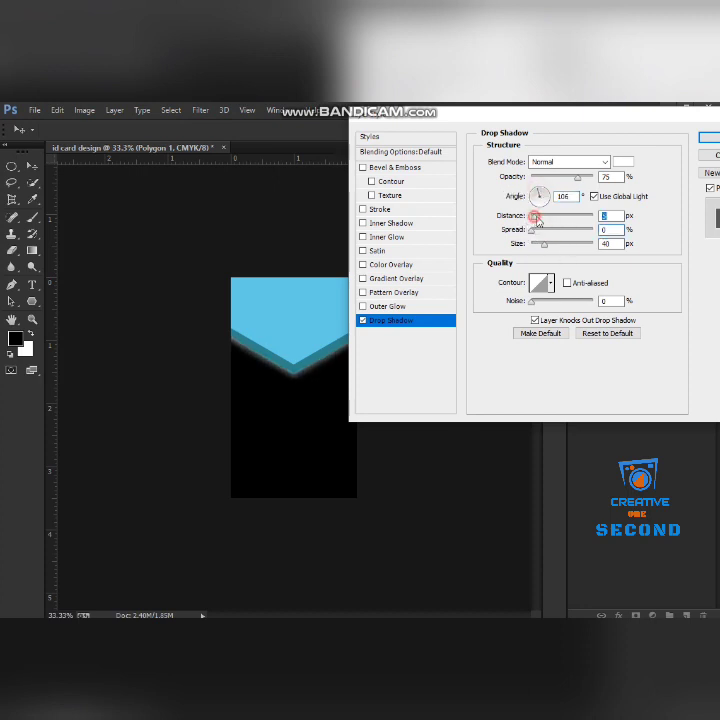
{"action": "left_click", "coordinate": [533, 231]}
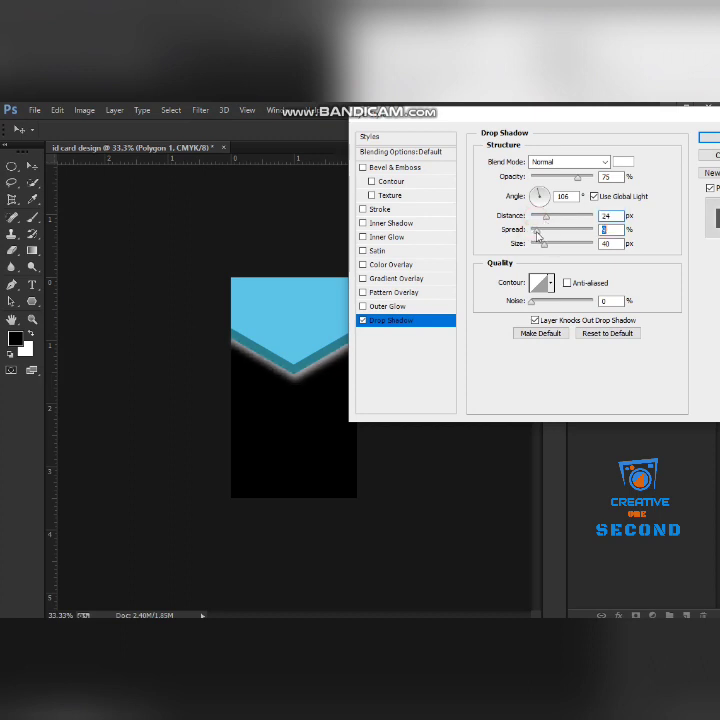
{"action": "mouse_move", "coordinate": [545, 247]}
{"action": "left_mouse_down"}
{"action": "mouse_move", "coordinate": [537, 250]}
{"action": "mouse_move", "coordinate": [537, 222]}
{"action": "left_mouse_up"}
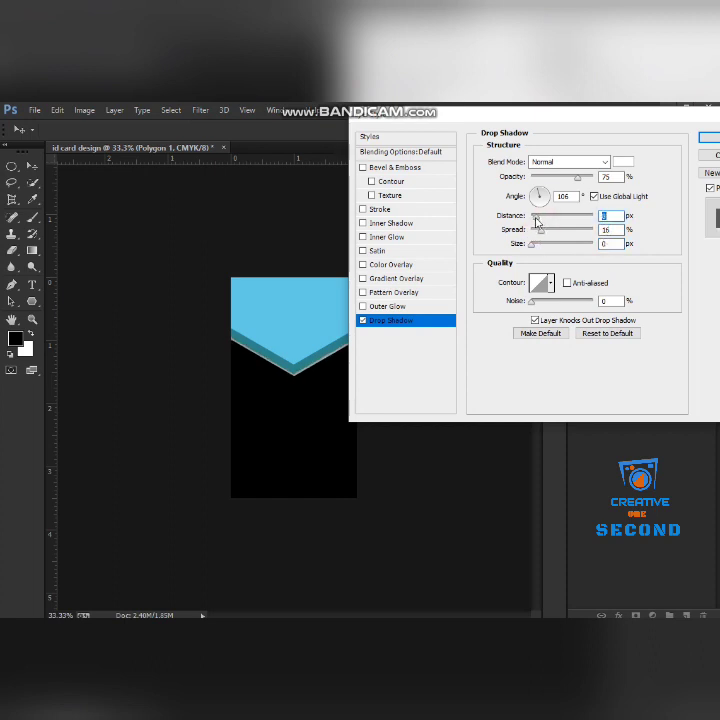
{"action": "left_click", "coordinate": [362, 321]}
- Enable a Normal-mode Inner Glow with choke around 26, leaving Inner Shadow off
{"action": "left_click", "coordinate": [363, 223]}
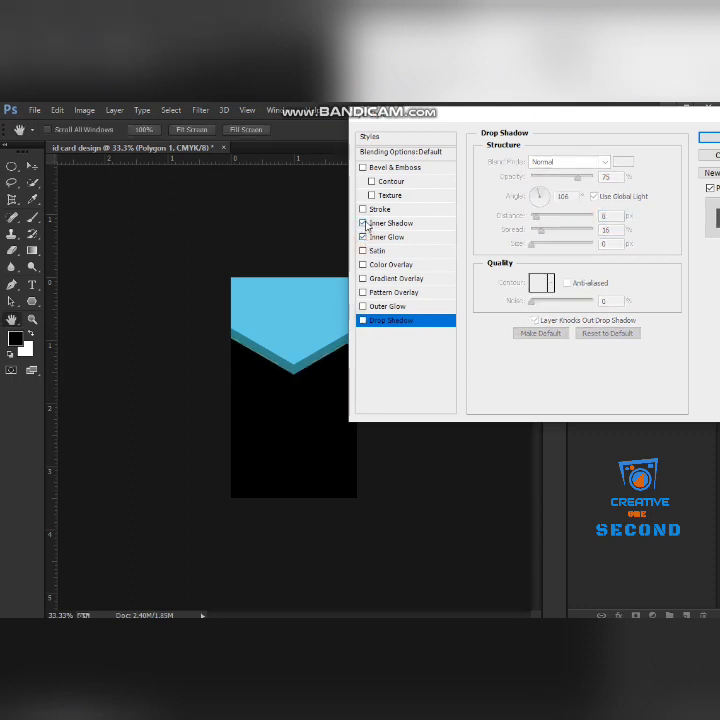
{"action": "left_click", "coordinate": [363, 223]}
{"action": "left_click", "coordinate": [392, 238]}
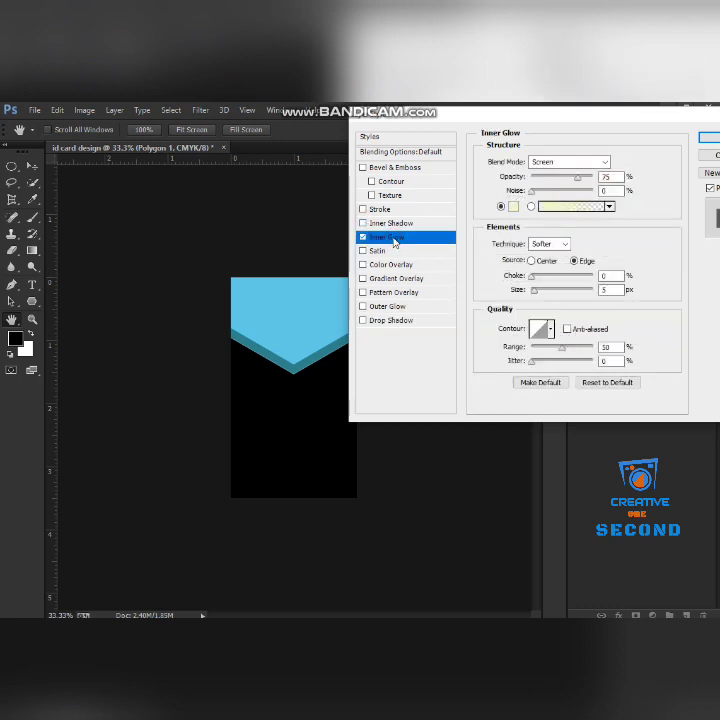
{"action": "left_click", "coordinate": [555, 161]}
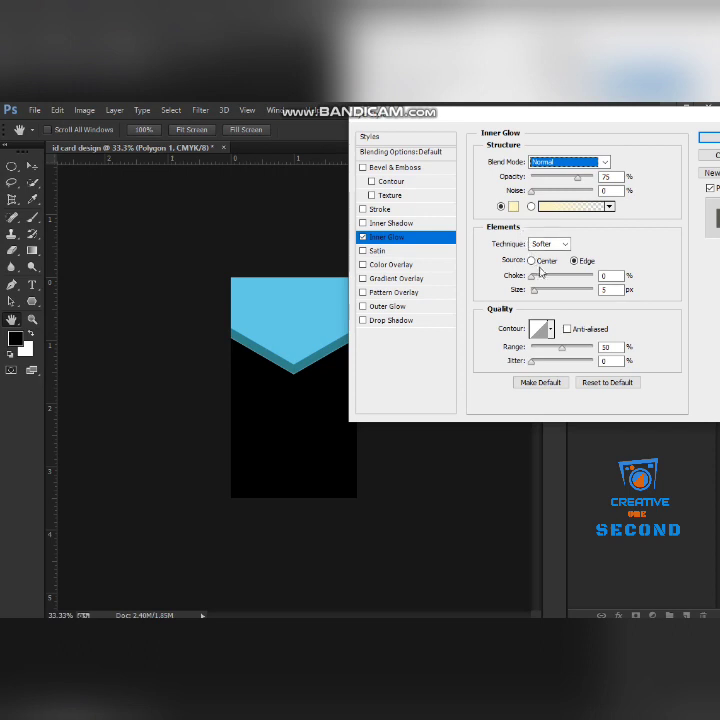
{"action": "mouse_move", "coordinate": [533, 279]}
{"action": "left_mouse_down"}
{"action": "mouse_move", "coordinate": [548, 276]}
{"action": "mouse_move", "coordinate": [538, 292]}
{"action": "left_mouse_up"}
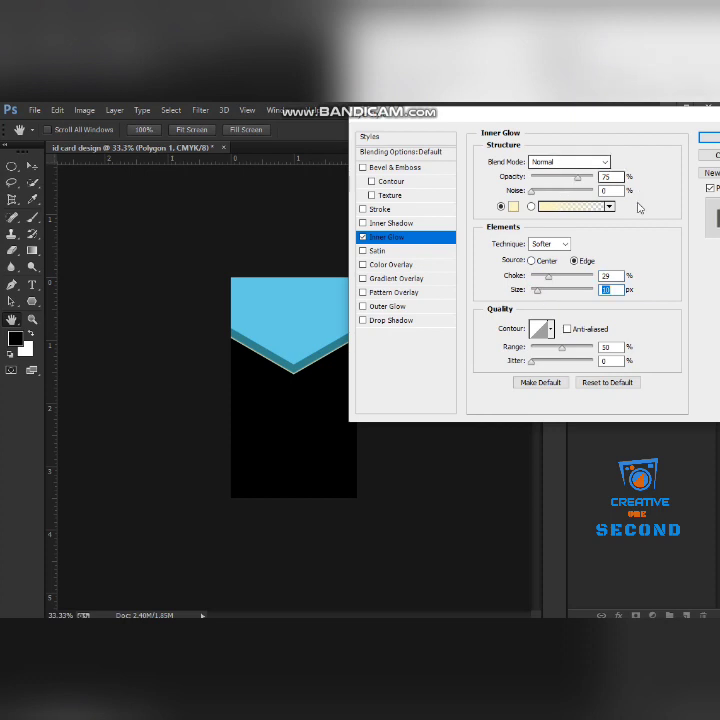
- Make the inner glow bright cyan with 59% choke, 21 px size and 13% opacity
{"action": "left_click", "coordinate": [517, 206]}
{"action": "left_click_drag", "start_coordinate": [429, 423], "coordinate": [417, 363]}
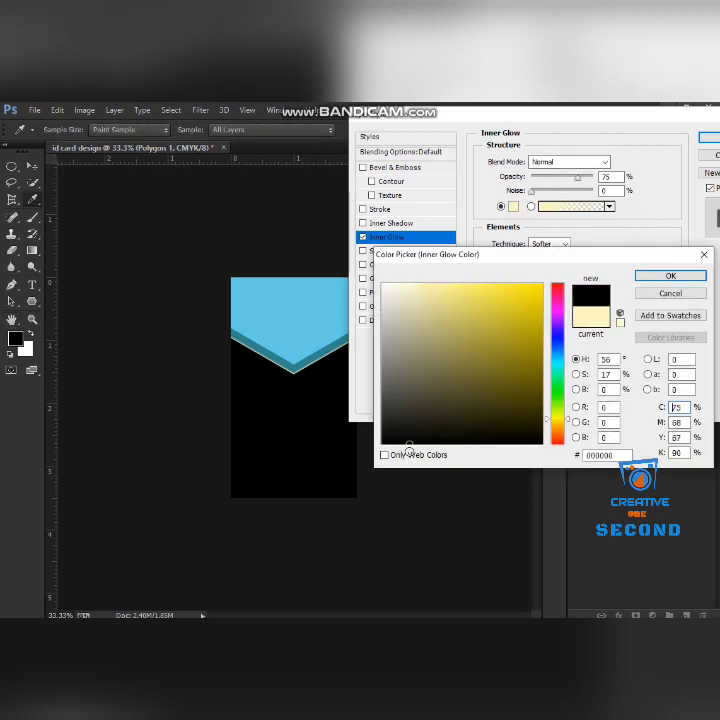
{"action": "left_click", "coordinate": [437, 338]}
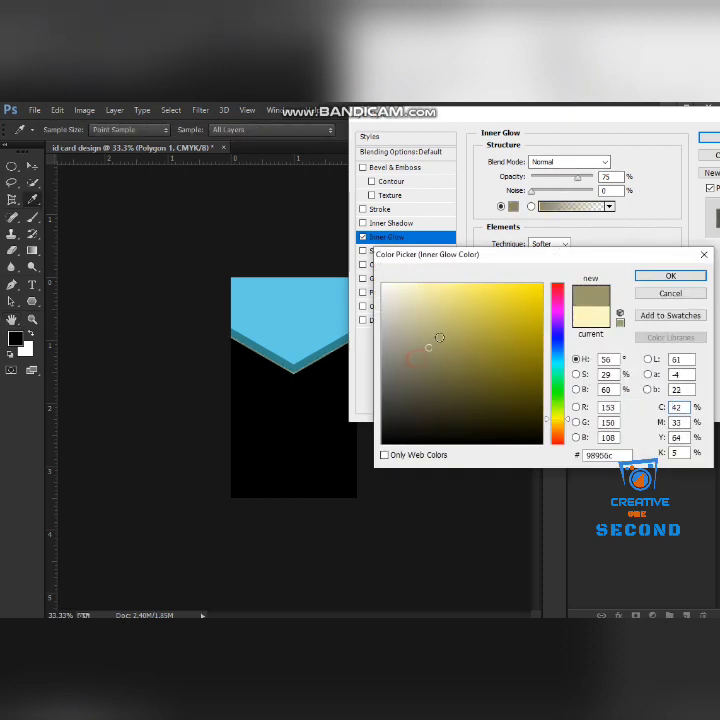
{"action": "left_click", "coordinate": [297, 343]}
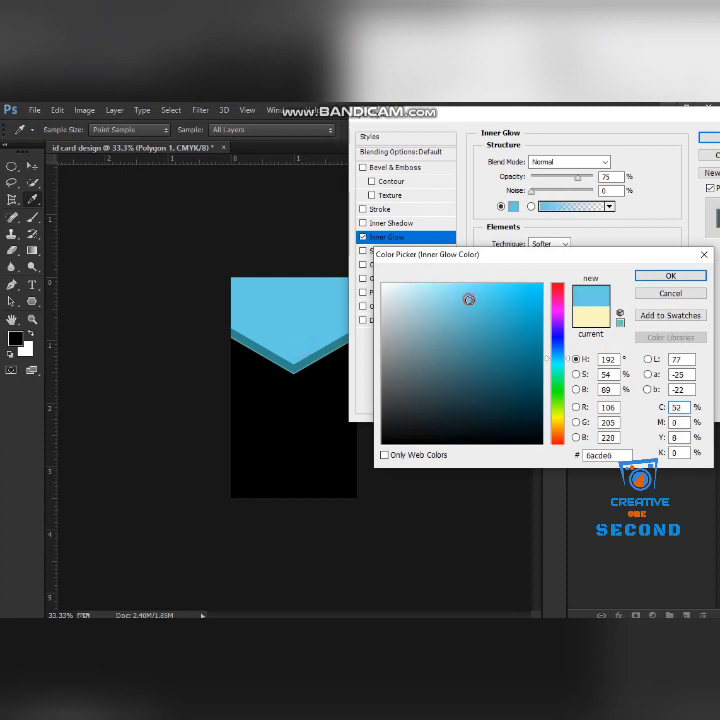
{"action": "left_click", "coordinate": [538, 291]}
{"action": "left_click_drag", "start_coordinate": [538, 291], "coordinate": [548, 289]}
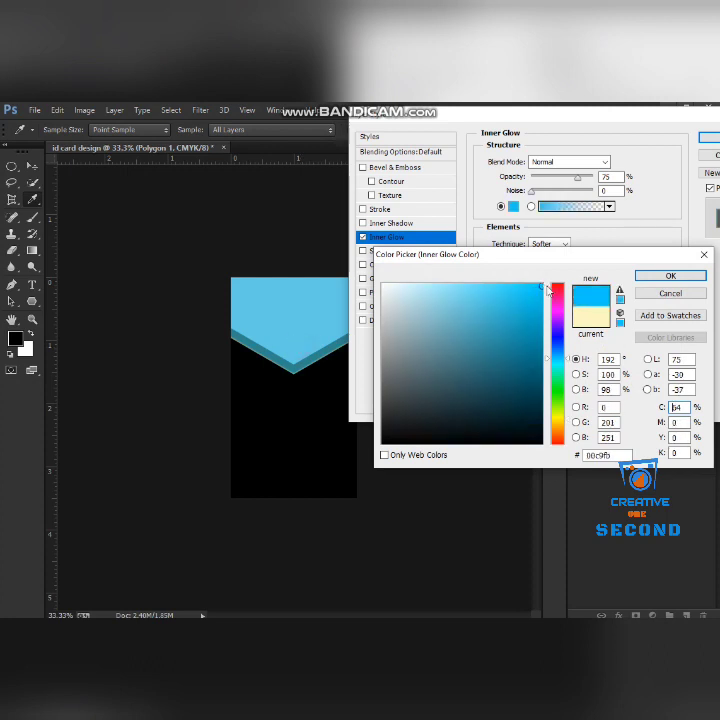
{"action": "left_click", "coordinate": [670, 276]}
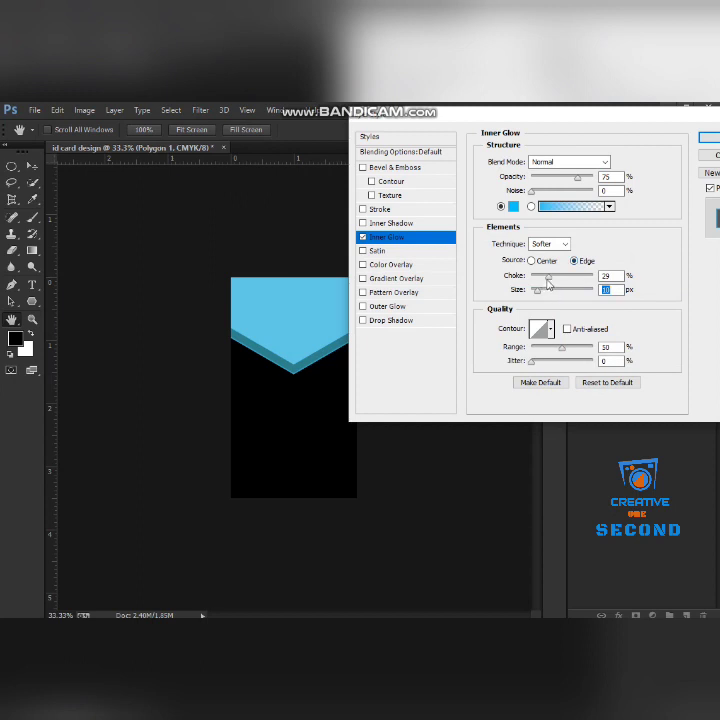
{"action": "mouse_move", "coordinate": [549, 277]}
{"action": "left_mouse_down"}
{"action": "mouse_move", "coordinate": [552, 284]}
{"action": "mouse_move", "coordinate": [571, 284]}
{"action": "mouse_move", "coordinate": [541, 294]}
{"action": "left_mouse_up"}
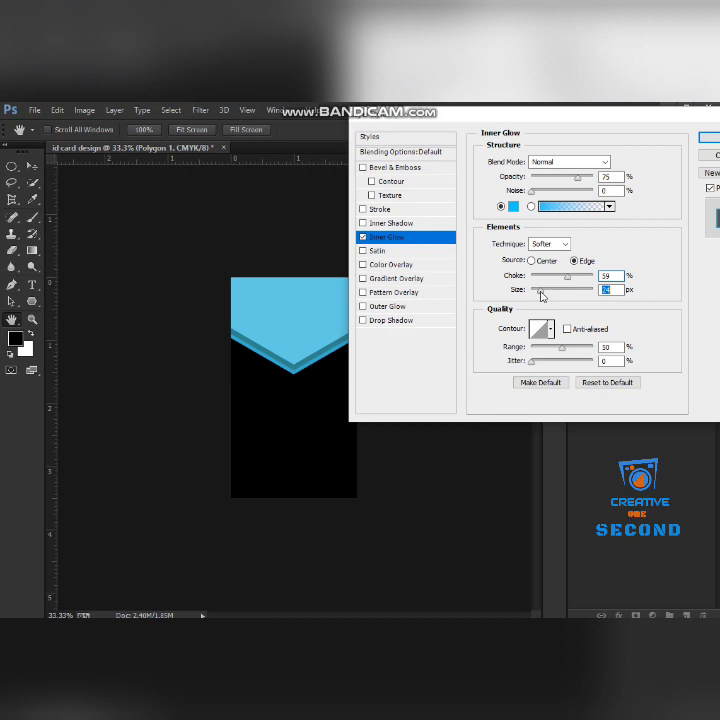
{"action": "left_click_drag", "start_coordinate": [541, 296], "coordinate": [535, 291]}
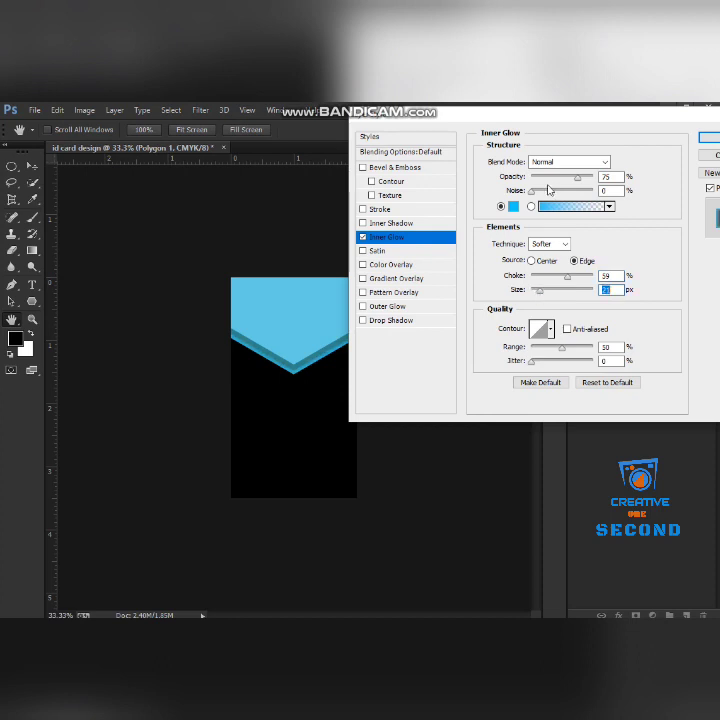
{"action": "mouse_move", "coordinate": [576, 183]}
{"action": "left_mouse_down"}
{"action": "mouse_move", "coordinate": [540, 186]}
{"action": "mouse_move", "coordinate": [558, 188]}
{"action": "mouse_move", "coordinate": [550, 188]}
{"action": "left_mouse_up"}
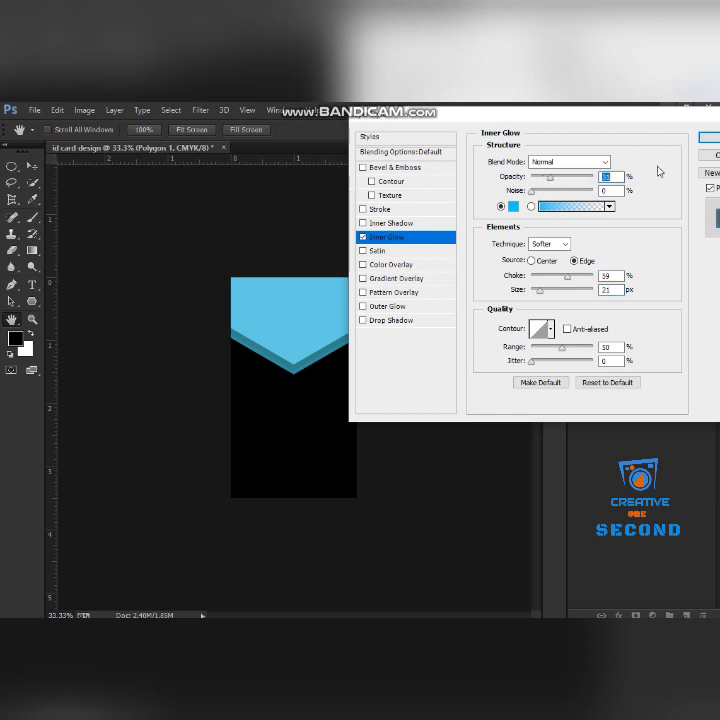
- Apply the inner glow and rename the Polygon 1 copy layer to '1'
{"action": "left_click", "coordinate": [707, 143]}
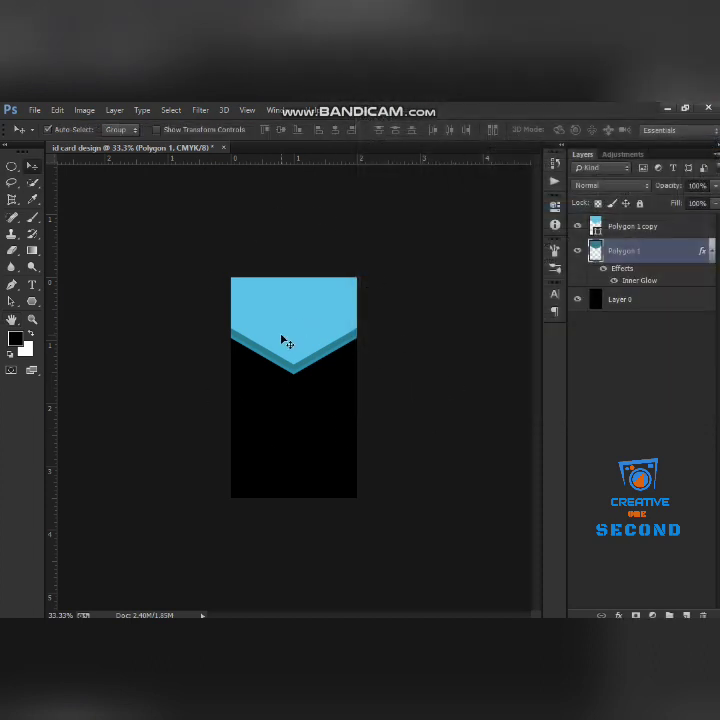
{"action": "scroll", "coordinate": [288, 362], "scroll_direction": "up", "scroll_amount": 3}
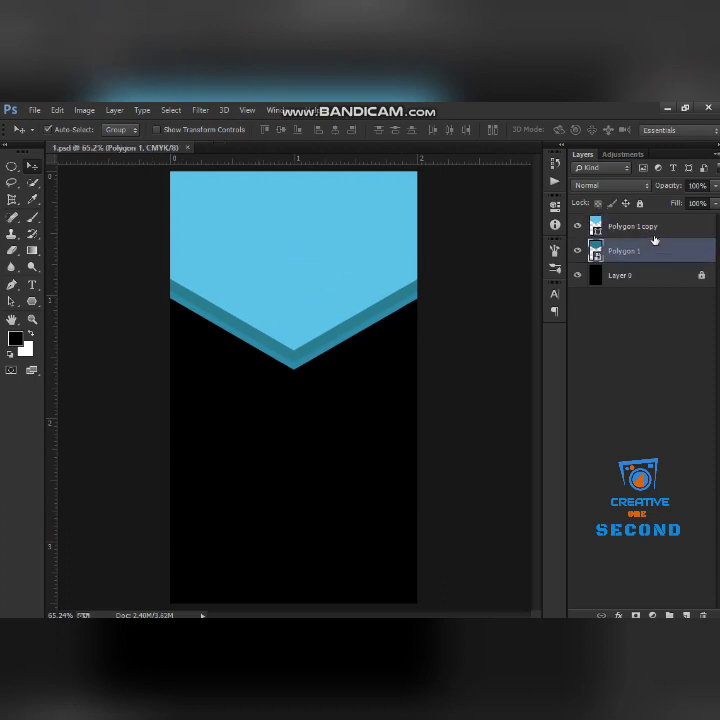
{"action": "left_click", "coordinate": [653, 229]}
{"action": "double_click", "coordinate": [651, 228]}
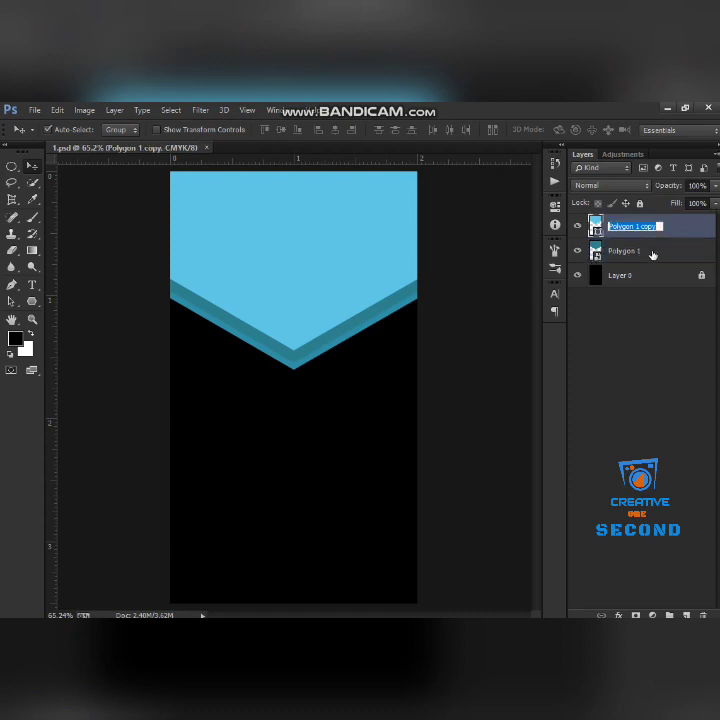
{"action": "type", "text": "1"}
{"action": "left_click", "coordinate": [652, 256]}
- Rasterize layer 1 and bring up its layer style settings
{"action": "left_click", "coordinate": [662, 231]}
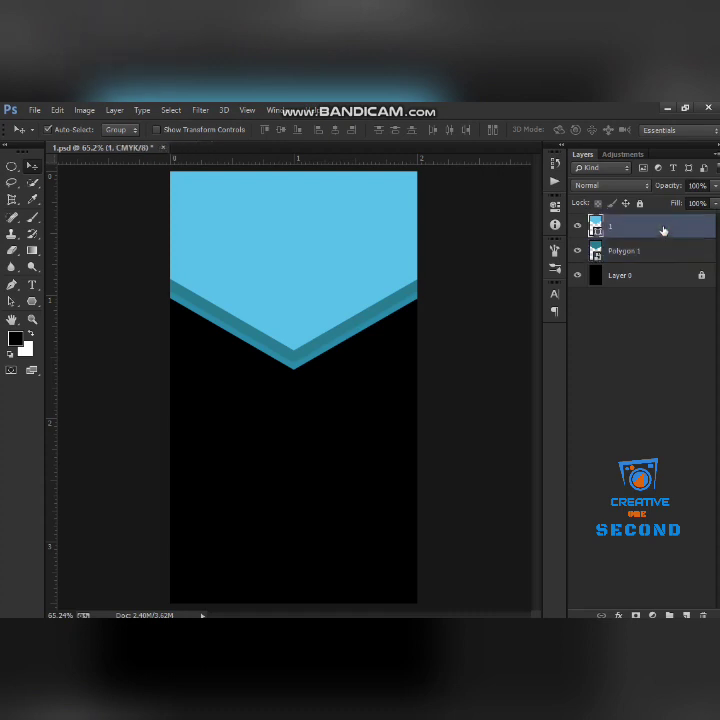
{"action": "right_click", "coordinate": [668, 227]}
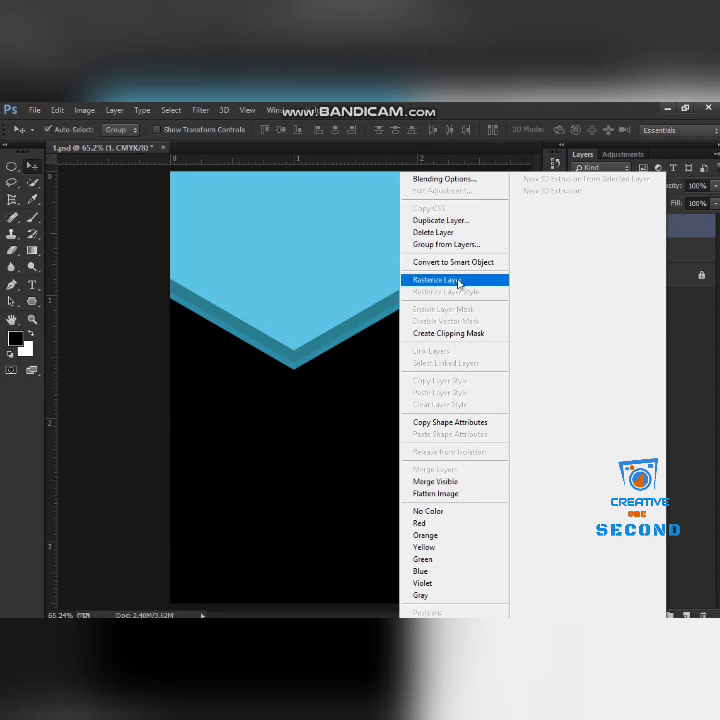
{"action": "left_click", "coordinate": [456, 281]}
{"action": "right_click", "coordinate": [687, 227]}
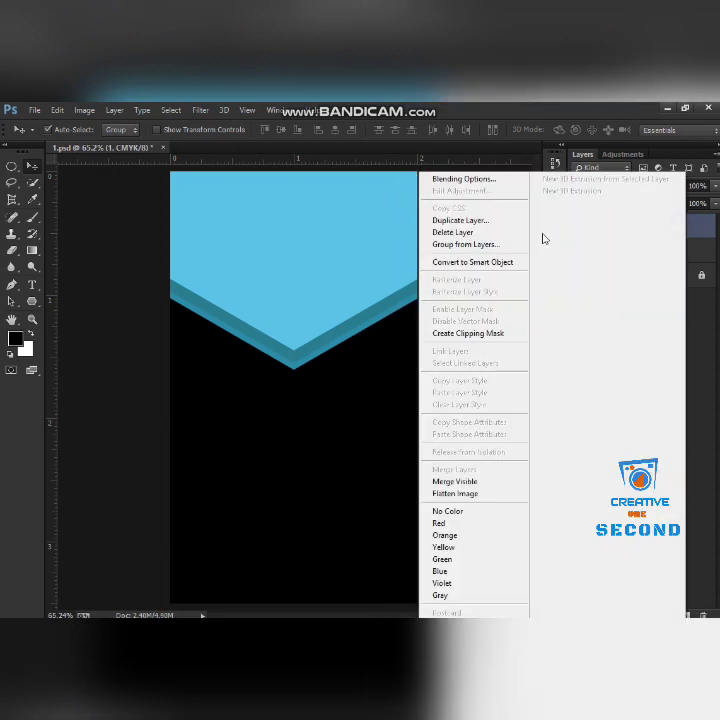
{"action": "left_click", "coordinate": [461, 180]}
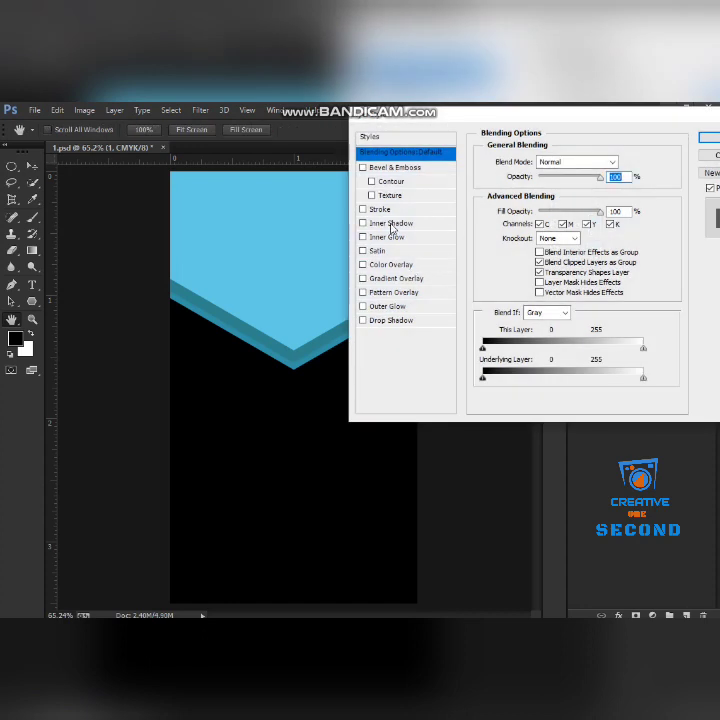
- Add an inner shadow and a Normal-mode inner glow to layer 1, sampling teal from the chevron edge
{"action": "left_click", "coordinate": [390, 224]}
{"action": "left_click", "coordinate": [390, 238]}
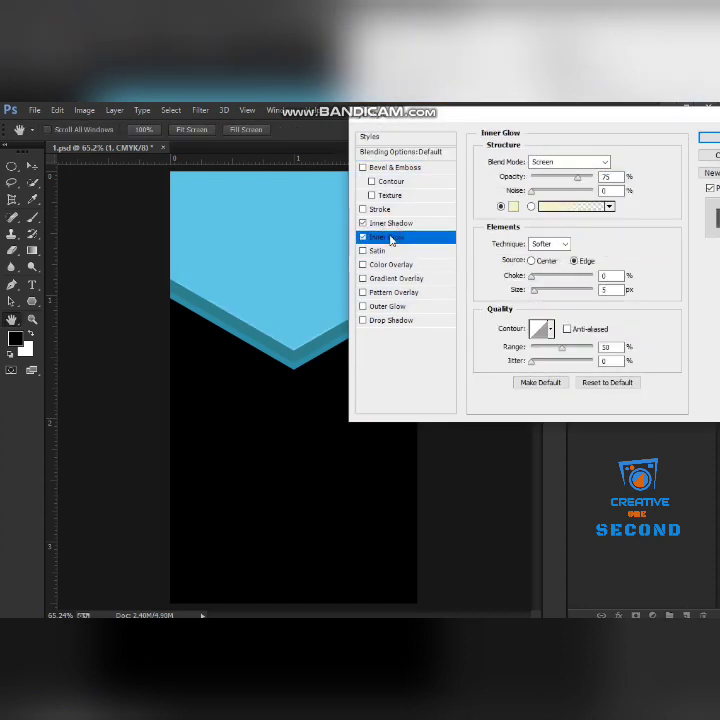
{"action": "left_click", "coordinate": [565, 161]}
{"action": "left_click", "coordinate": [546, 172]}
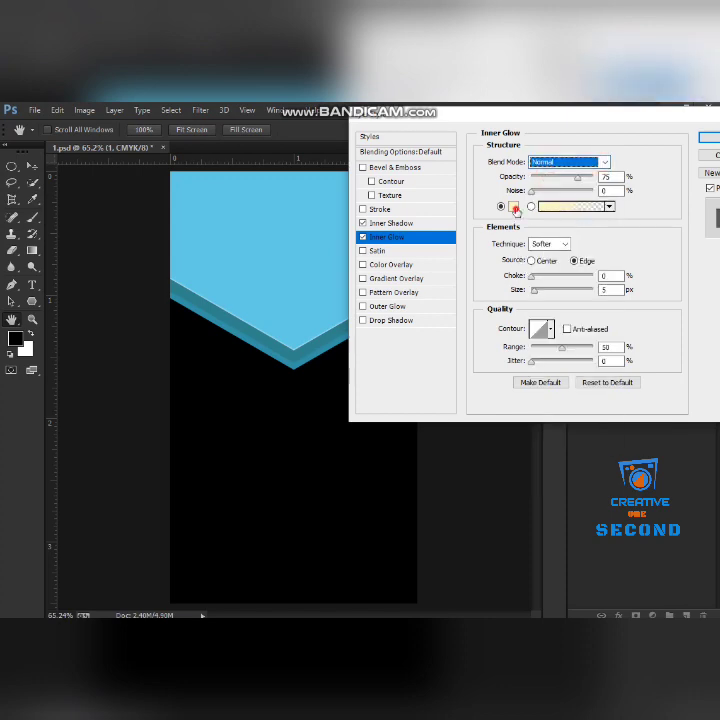
{"action": "left_click", "coordinate": [513, 205]}
{"action": "left_click", "coordinate": [340, 330]}
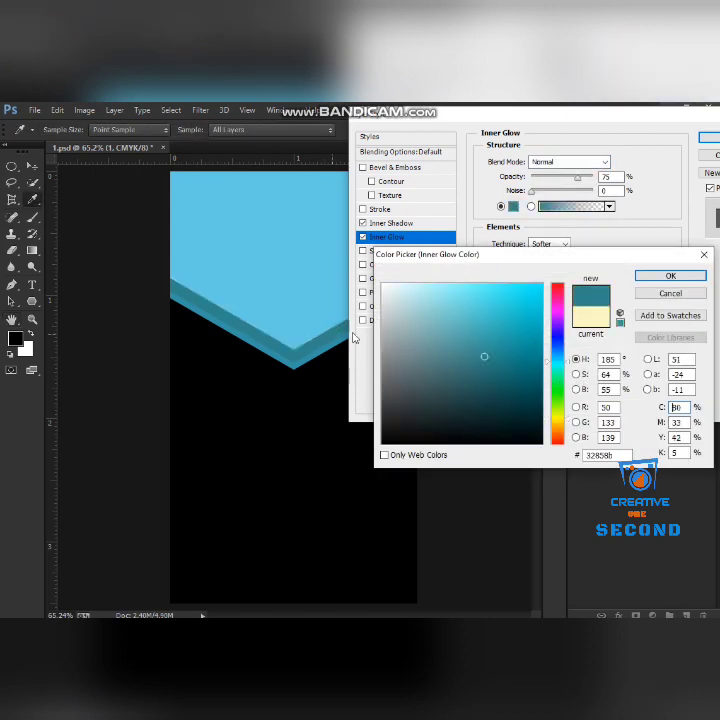
{"action": "left_click", "coordinate": [652, 276]}
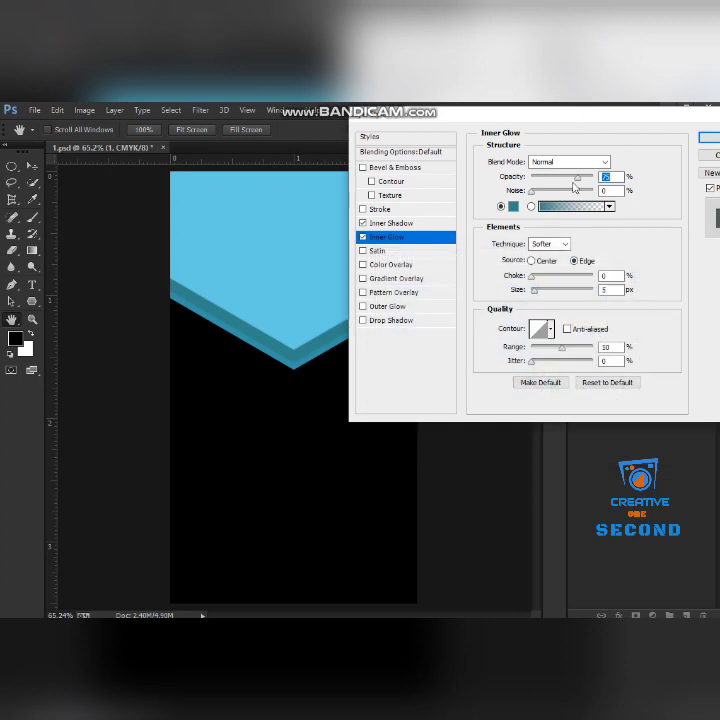
- Set the inner glow to 97% opacity, 5% choke and 13 px size, with a lighter teal sampled
{"action": "left_click_drag", "start_coordinate": [577, 178], "coordinate": [590, 178]}
{"action": "mouse_move", "coordinate": [536, 289]}
{"action": "left_mouse_down"}
{"action": "mouse_move", "coordinate": [541, 280]}
{"action": "mouse_move", "coordinate": [547, 297]}
{"action": "mouse_move", "coordinate": [540, 297]}
{"action": "mouse_move", "coordinate": [536, 281]}
{"action": "mouse_move", "coordinate": [537, 292]}
{"action": "left_mouse_up"}
{"action": "left_click", "coordinate": [532, 277]}
{"action": "left_click", "coordinate": [540, 290]}
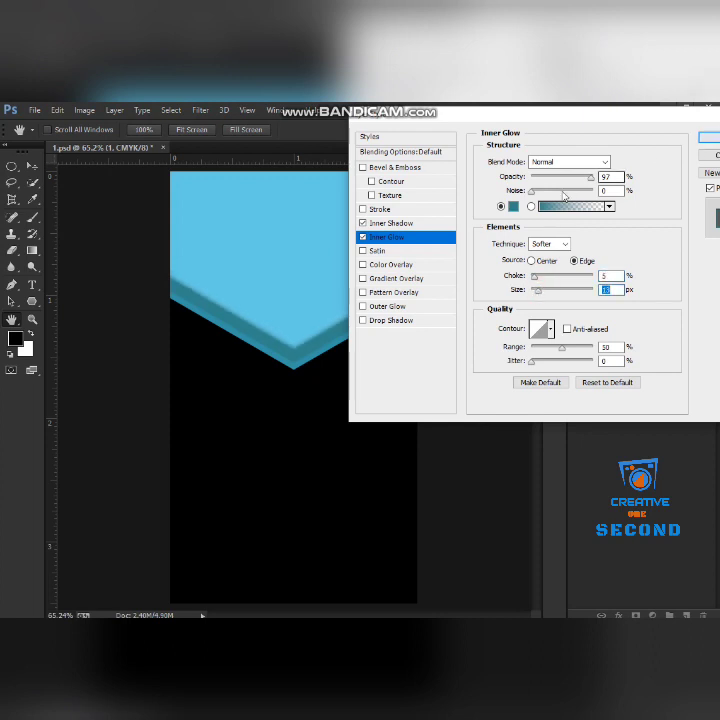
{"action": "left_click", "coordinate": [515, 207]}
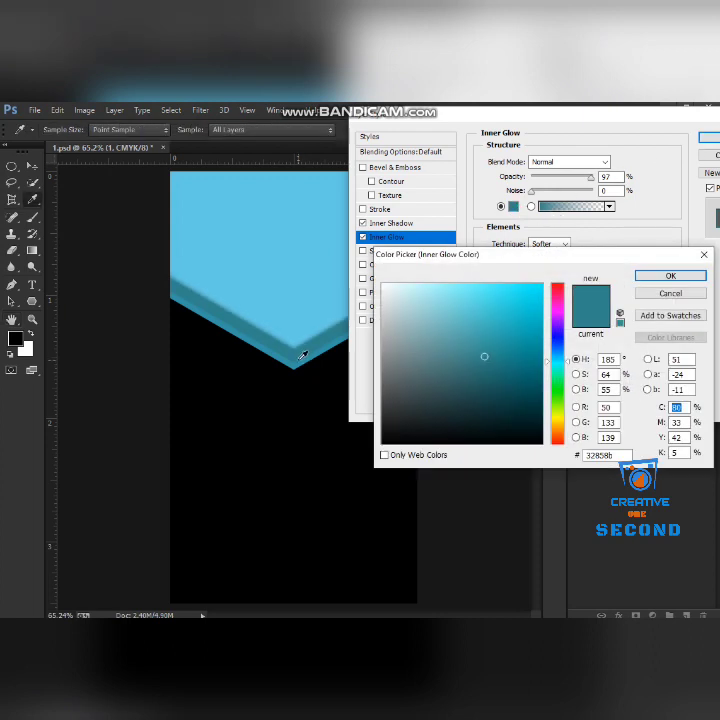
{"action": "left_click", "coordinate": [304, 356]}
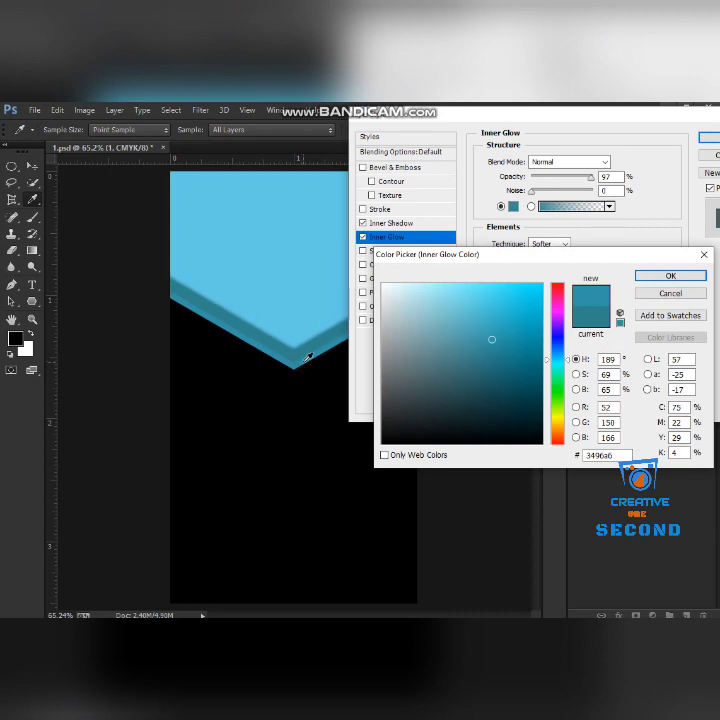
{"action": "left_click", "coordinate": [676, 276]}
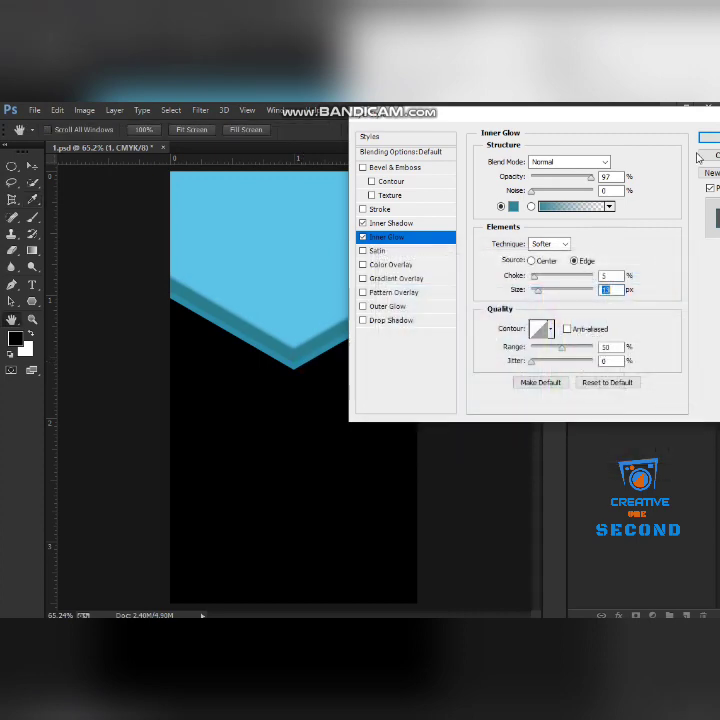
- Apply the layer effects and convert layer 1 to a smart object
{"action": "left_click", "coordinate": [708, 139]}
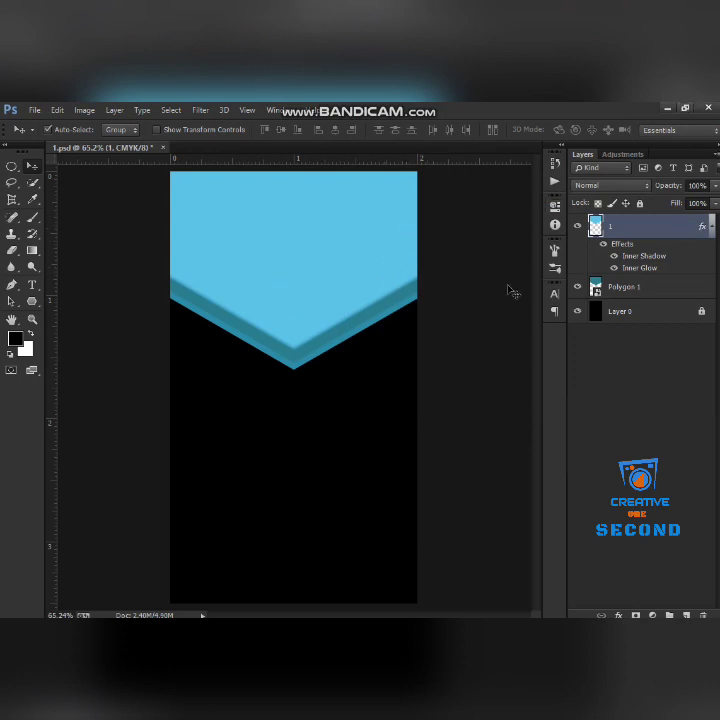
{"action": "right_click", "coordinate": [670, 231]}
{"action": "left_click", "coordinate": [492, 263]}
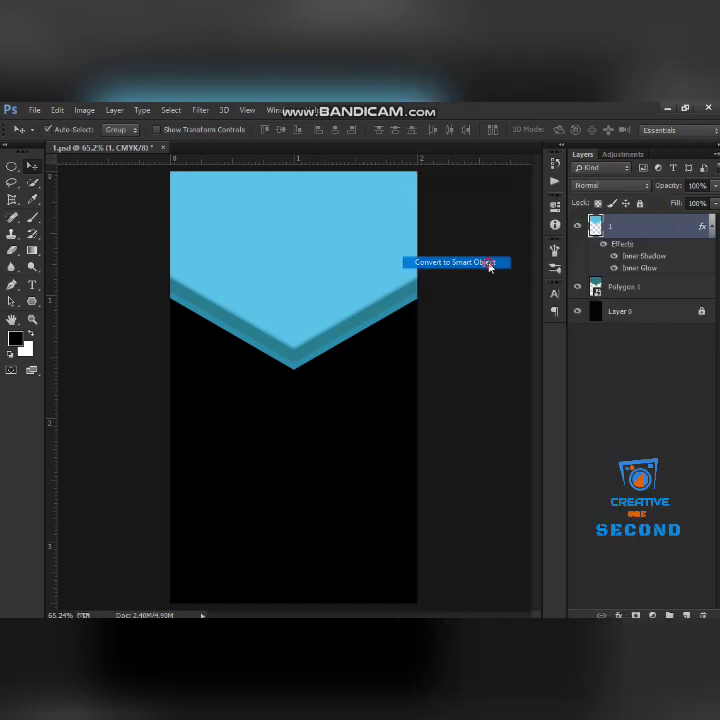
- Lock both layer 1 and the Polygon 1 layer
{"action": "left_click", "coordinate": [640, 204]}
{"action": "left_click", "coordinate": [641, 246]}
{"action": "left_click", "coordinate": [640, 204]}
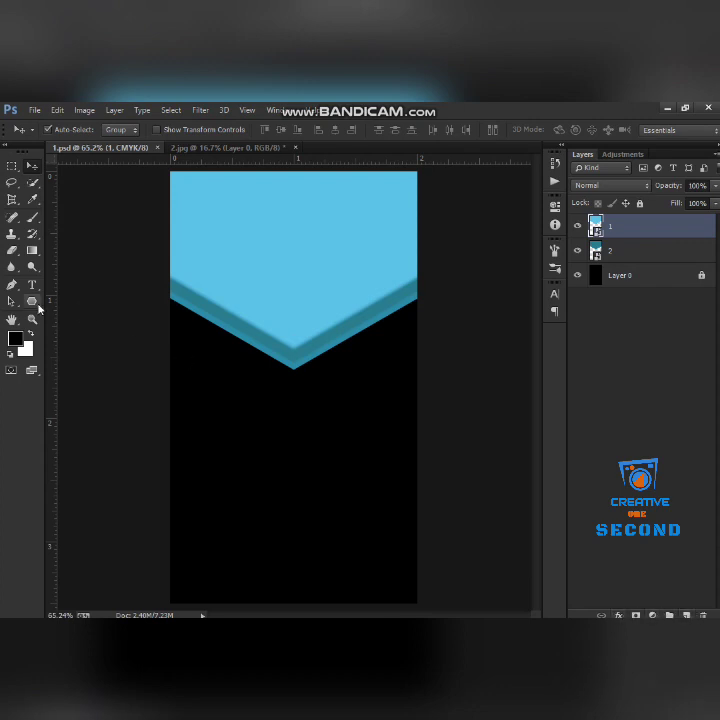
- Draw a six-sided hexagon below the chevron point and fill it medium blue #178cc7
{"action": "left_click_drag", "start_coordinate": [32, 301], "coordinate": [67, 334]}
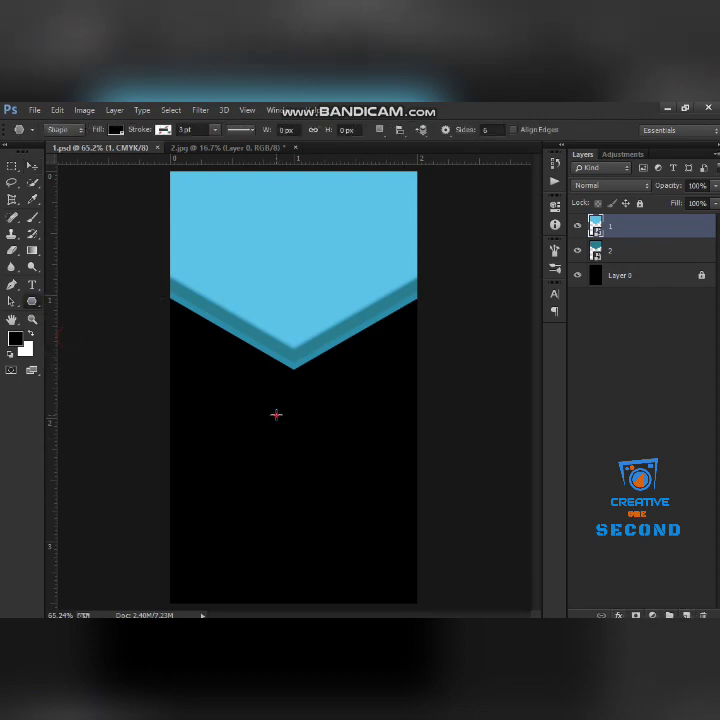
{"action": "mouse_move", "coordinate": [276, 415]}
{"action": "left_mouse_down"}
{"action": "mouse_move", "coordinate": [323, 446]}
{"action": "mouse_move", "coordinate": [320, 441]}
{"action": "left_mouse_up"}
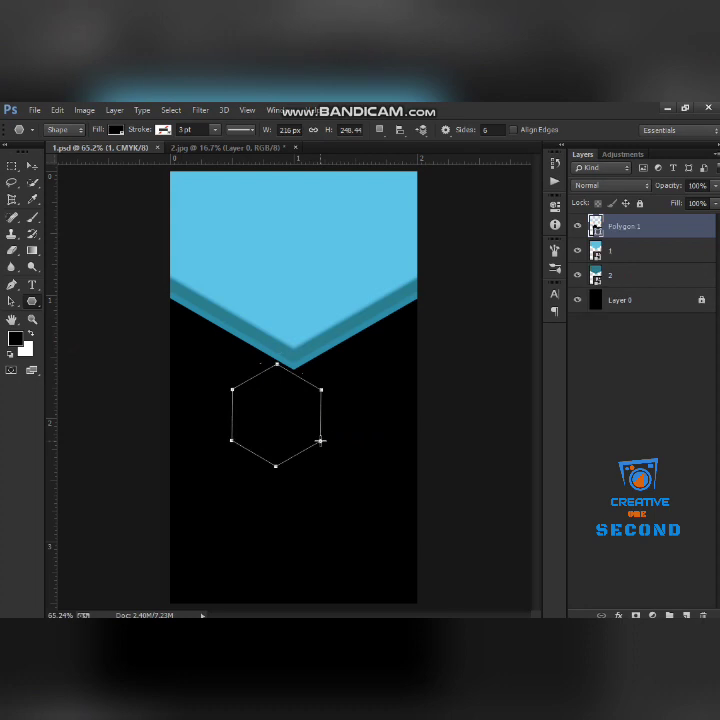
{"action": "double_click", "coordinate": [597, 224]}
{"action": "left_click", "coordinate": [559, 334]}
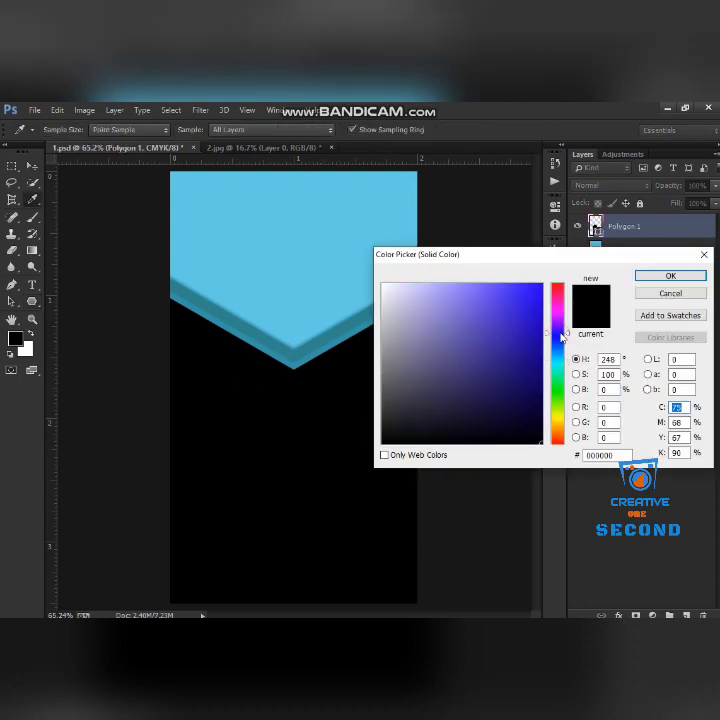
{"action": "left_click", "coordinate": [652, 277]}
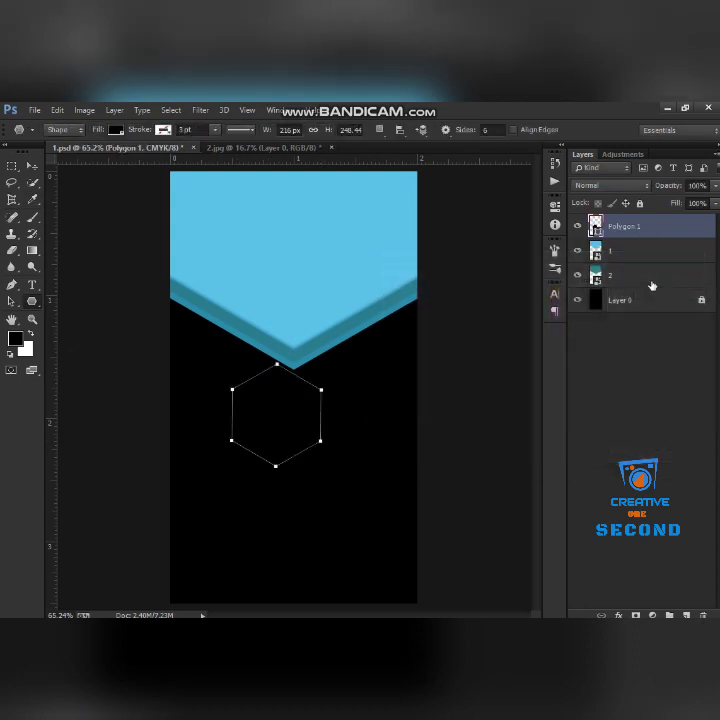
{"action": "double_click", "coordinate": [597, 224]}
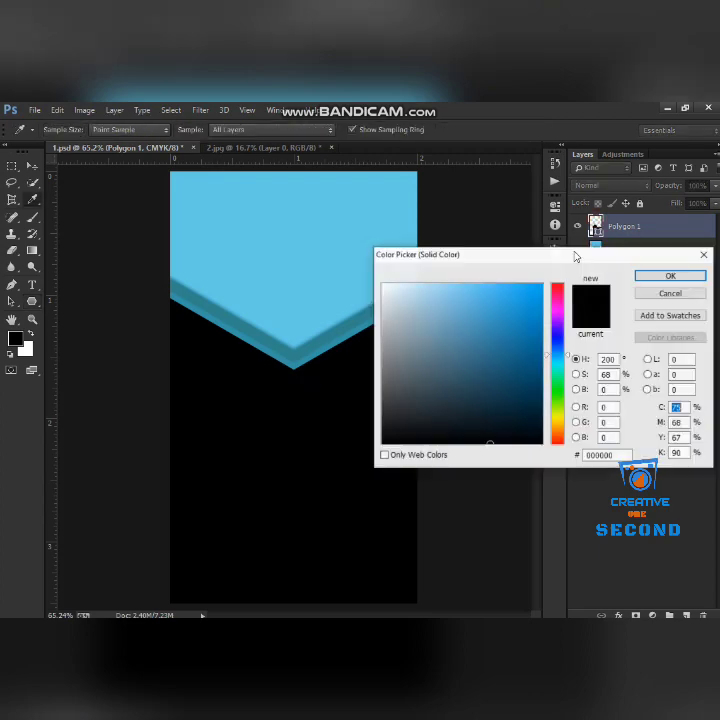
{"action": "left_click", "coordinate": [523, 317]}
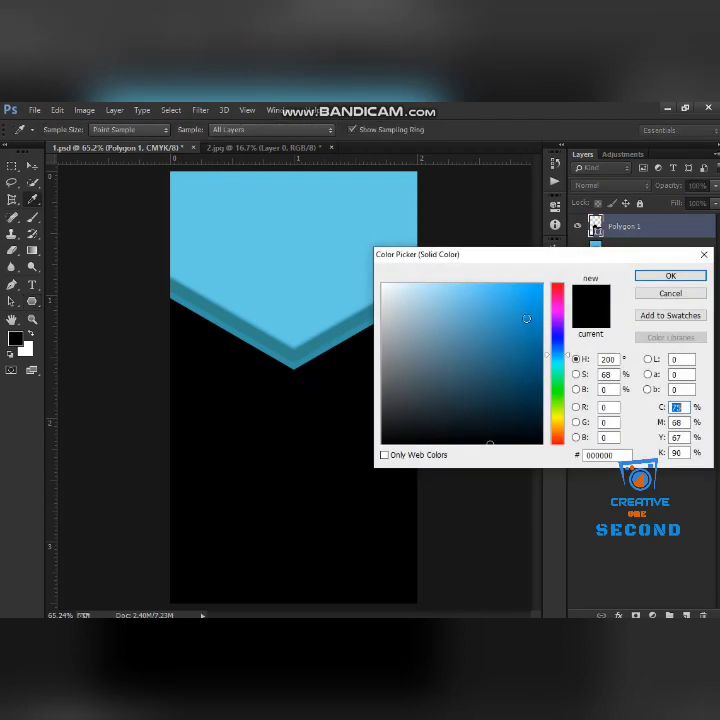
{"action": "left_click", "coordinate": [648, 276]}
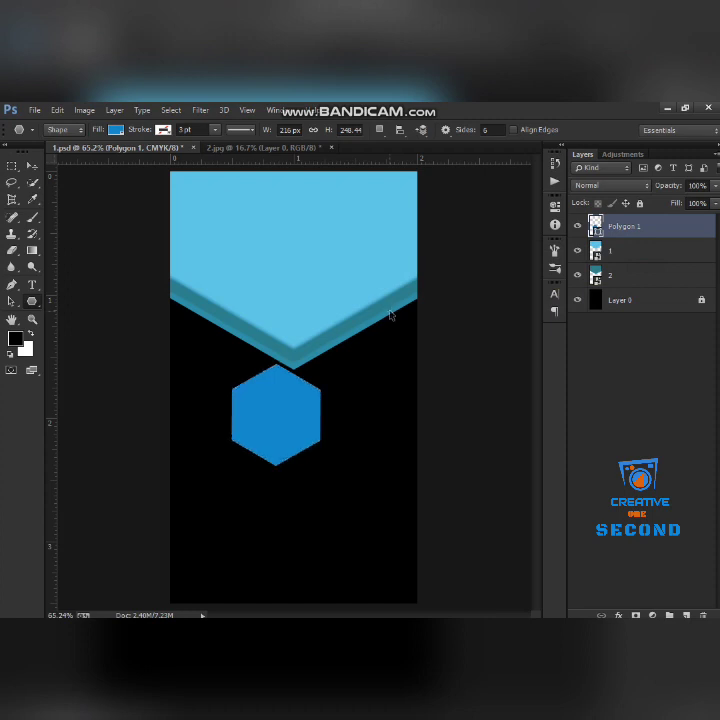
- Align the hexagon to the vertical and horizontal centres of the canvas
{"action": "key", "text": "ctrl+a"}
{"action": "key", "text": "v"}
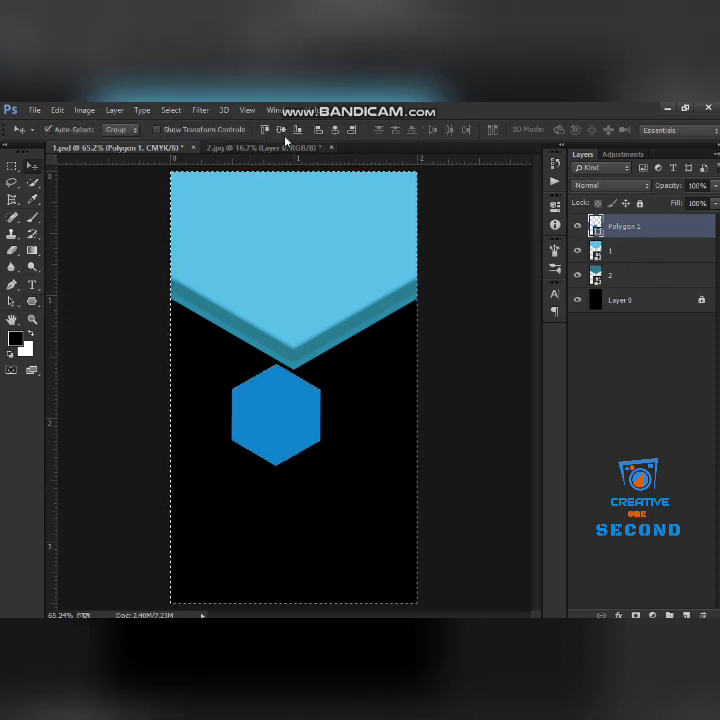
{"action": "left_click", "coordinate": [283, 131]}
{"action": "left_click", "coordinate": [336, 131]}
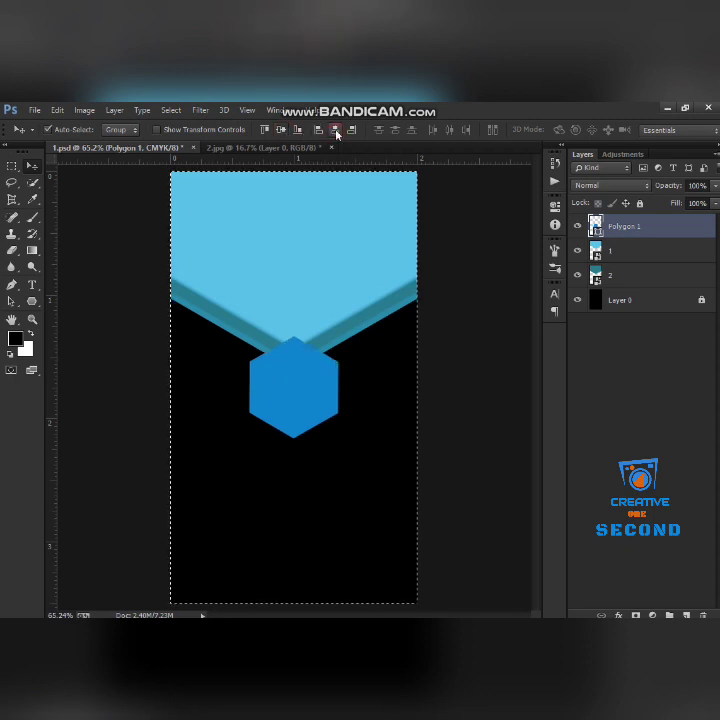
{"action": "key", "text": "ctrl+d"}
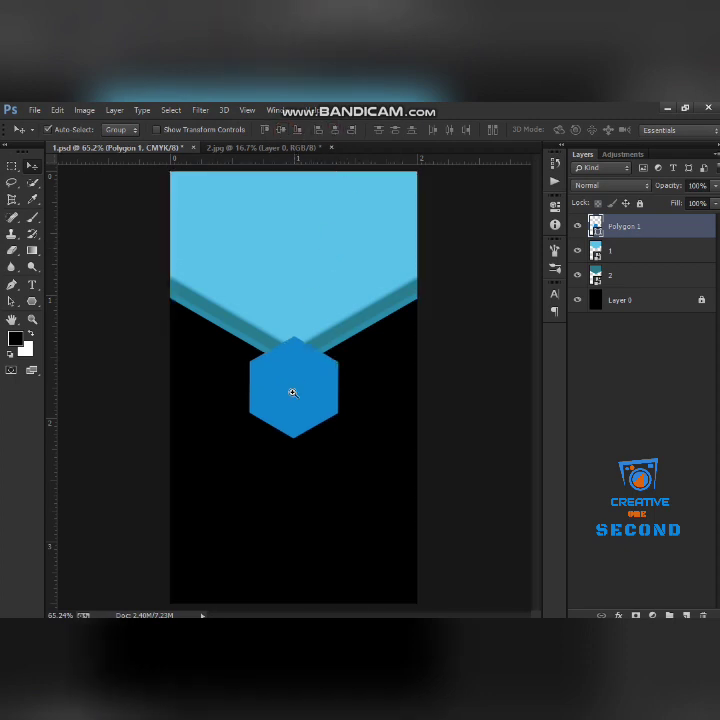
- Resize the hexagon with Free Transform
{"action": "left_click_drag", "start_coordinate": [293, 393], "coordinate": [326, 468]}
{"action": "key", "text": "ctrl+t"}
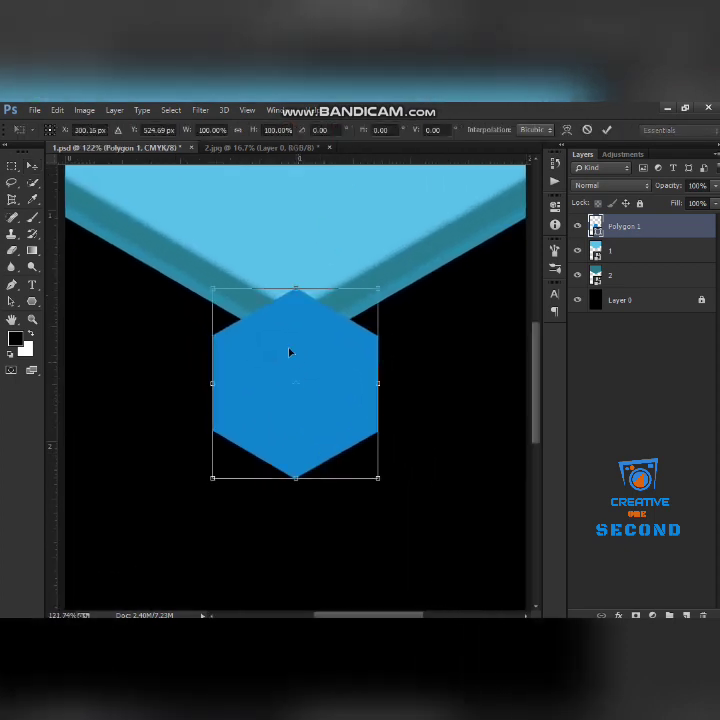
{"action": "mouse_move", "coordinate": [213, 291]}
{"action": "left_mouse_down"}
{"action": "mouse_move", "coordinate": [241, 326]}
{"action": "mouse_move", "coordinate": [227, 302]}
{"action": "left_mouse_up"}
{"action": "key", "text": "Return"}
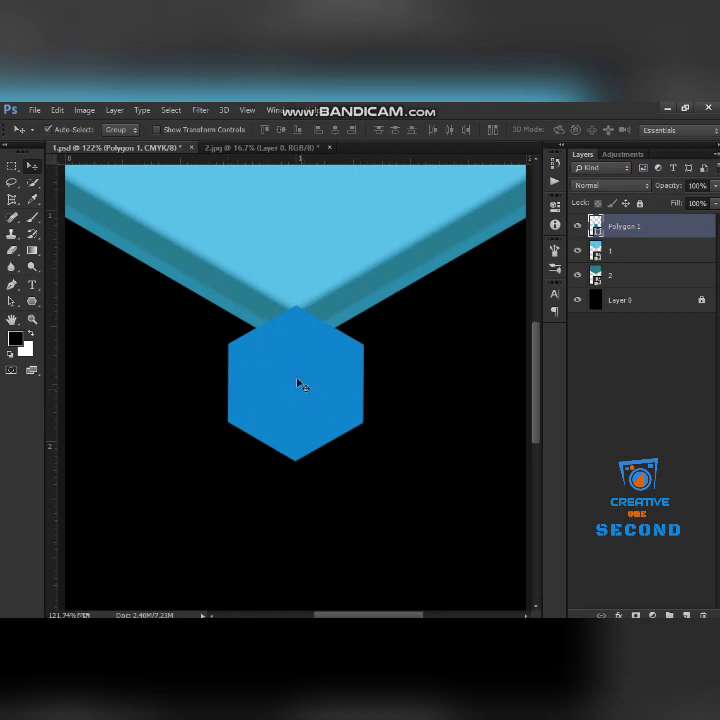
- Nudge the hexagon up into the light-blue header, its lower point near the chevron tip
{"action": "key", "text": "ctrl+a"}
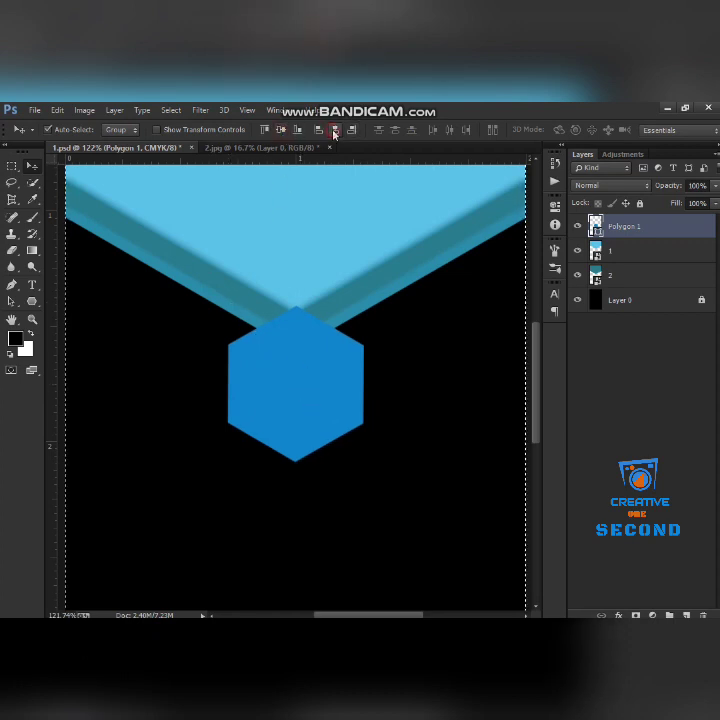
{"action": "left_click", "coordinate": [334, 131]}
{"action": "key", "text": "shift+Up"}
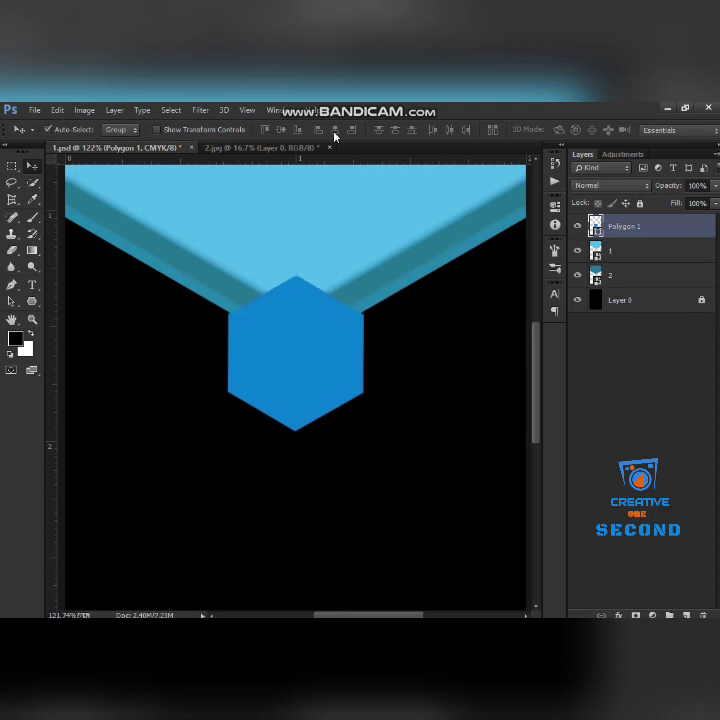
{"action": "key", "text": "shift+Up"}
{"action": "key", "text": "shift+Up"}
{"action": "key", "text": "shift+Up"}
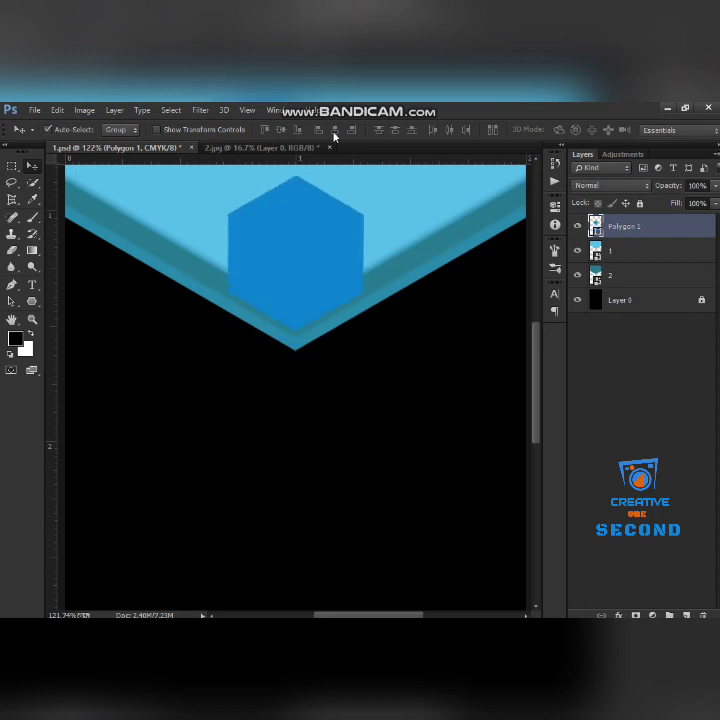
{"action": "key", "text": "Up"}
{"action": "key", "text": "Up"}
{"action": "key", "text": "Up"}
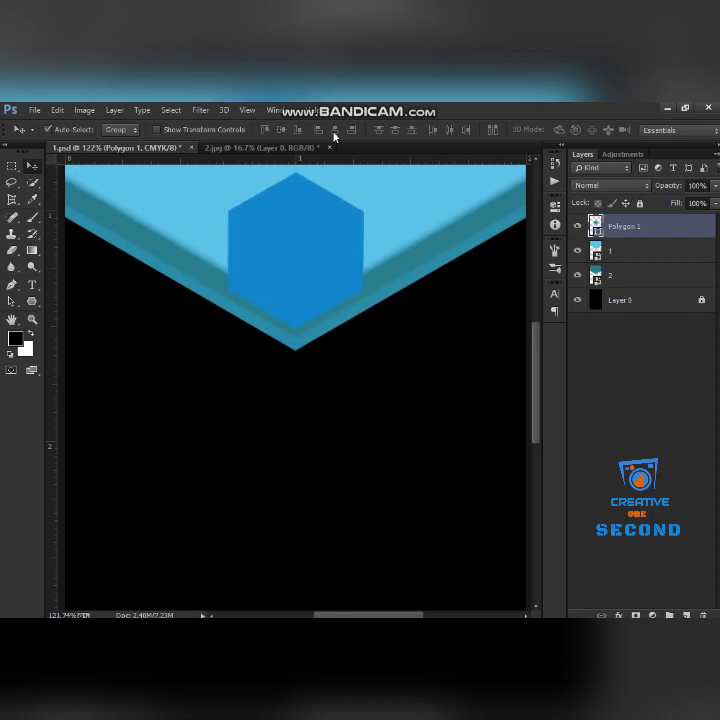
{"action": "key", "text": "Up"}
- Rasterize layer 1
{"action": "left_click", "coordinate": [629, 256]}
{"action": "left_click", "coordinate": [578, 252]}
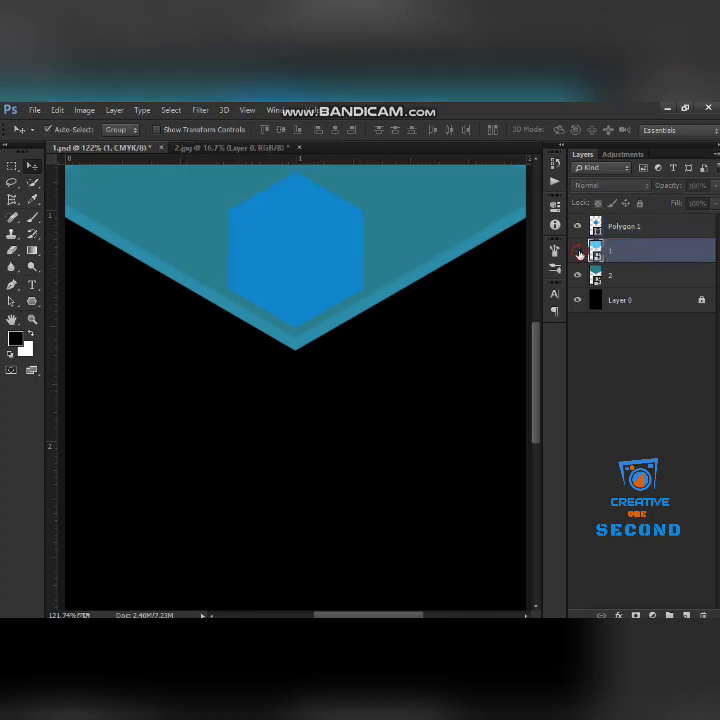
{"action": "left_click", "coordinate": [578, 252]}
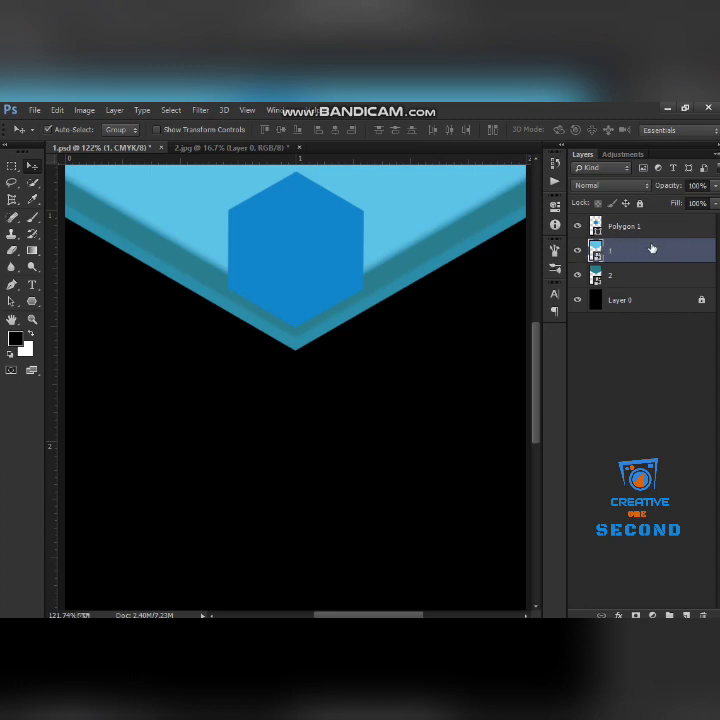
{"action": "right_click", "coordinate": [651, 252]}
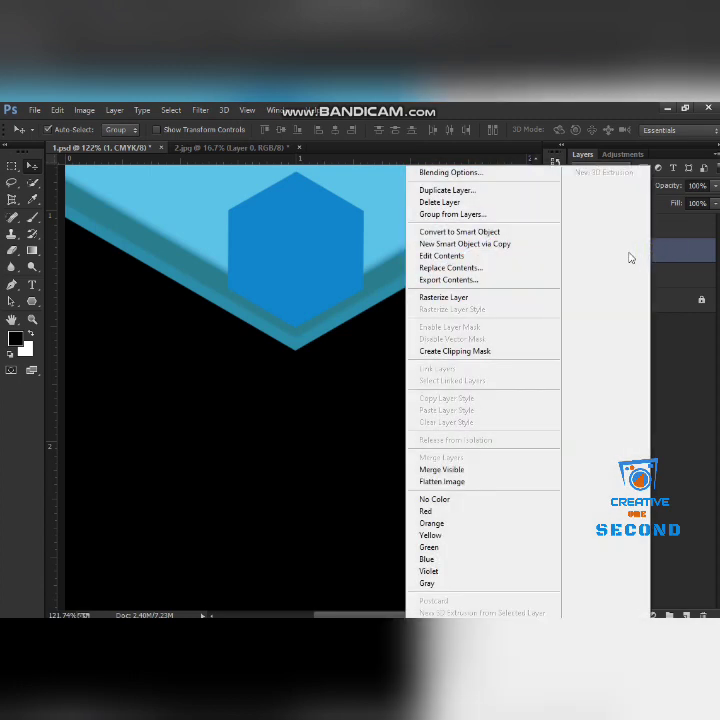
{"action": "left_click", "coordinate": [477, 299]}
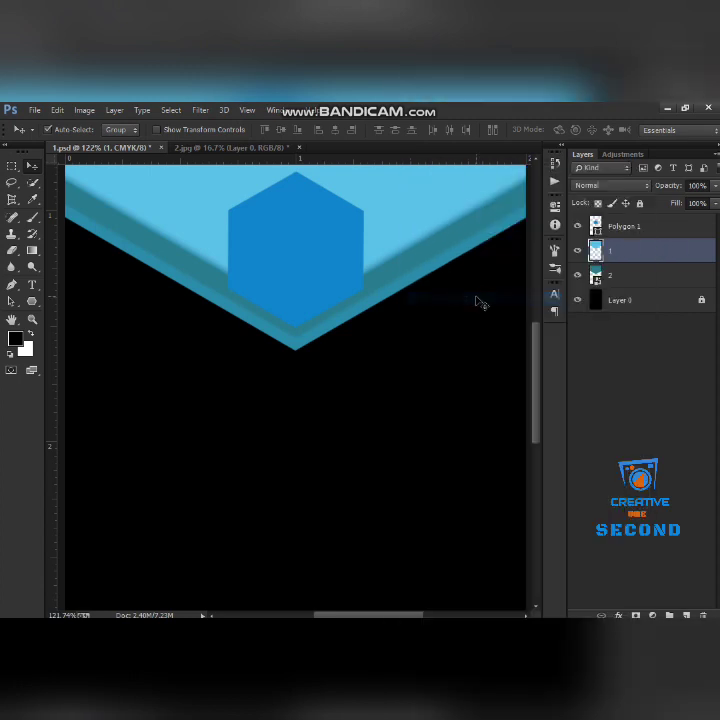
- Load the Polygon 1 hexagon as a selection and expand it by 5 pixels
{"action": "left_click", "coordinate": [626, 230]}
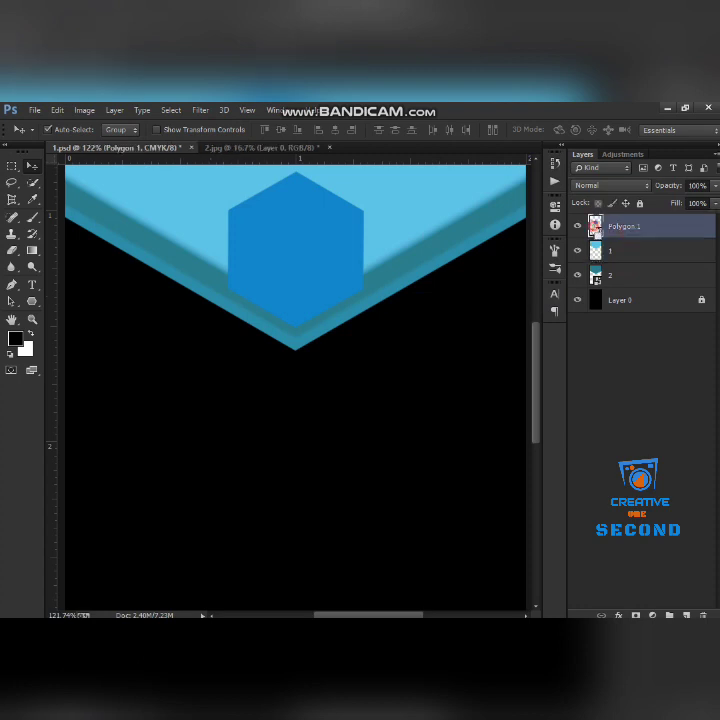
{"action": "left_click", "coordinate": [594, 226], "text": "ctrl"}
{"action": "left_click", "coordinate": [168, 111]}
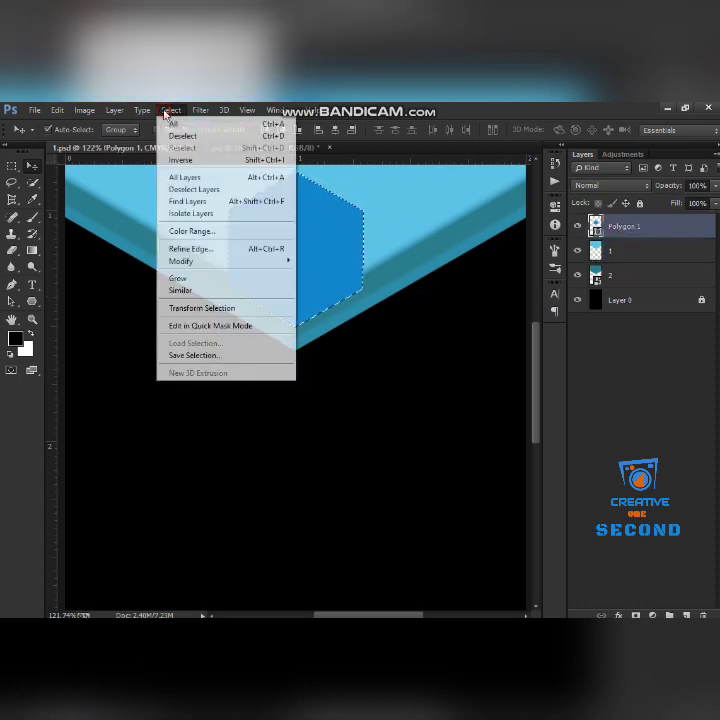
{"action": "mouse_move", "coordinate": [181, 261]}
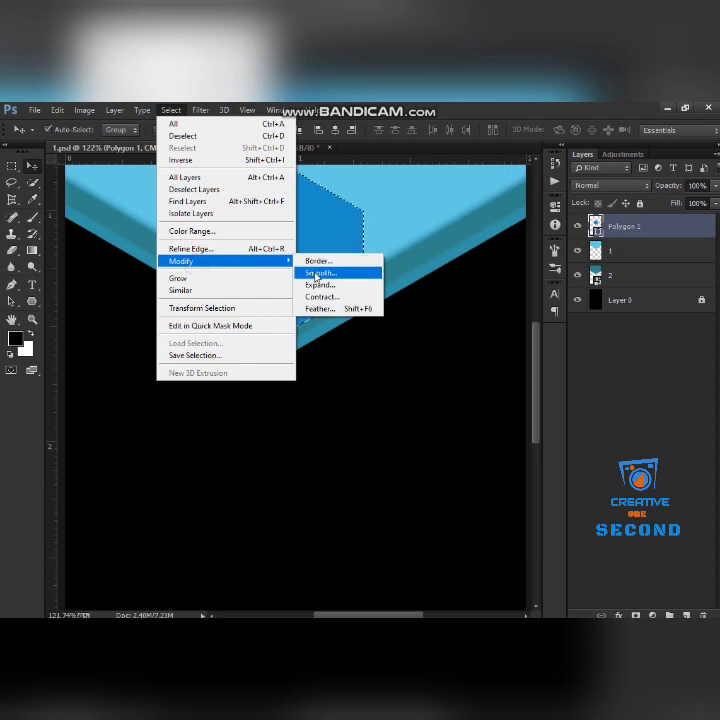
{"action": "left_click", "coordinate": [320, 285]}
{"action": "type", "text": "5"}
{"action": "left_click", "coordinate": [577, 322]}
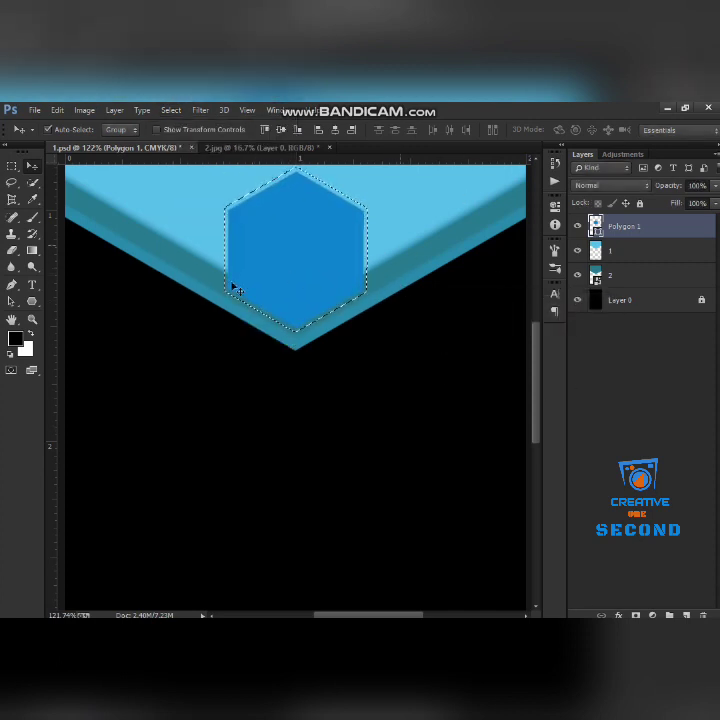
- Fill the expanded hexagon selection on layer 1 to create the outline, then deselect
{"action": "left_click", "coordinate": [614, 254]}
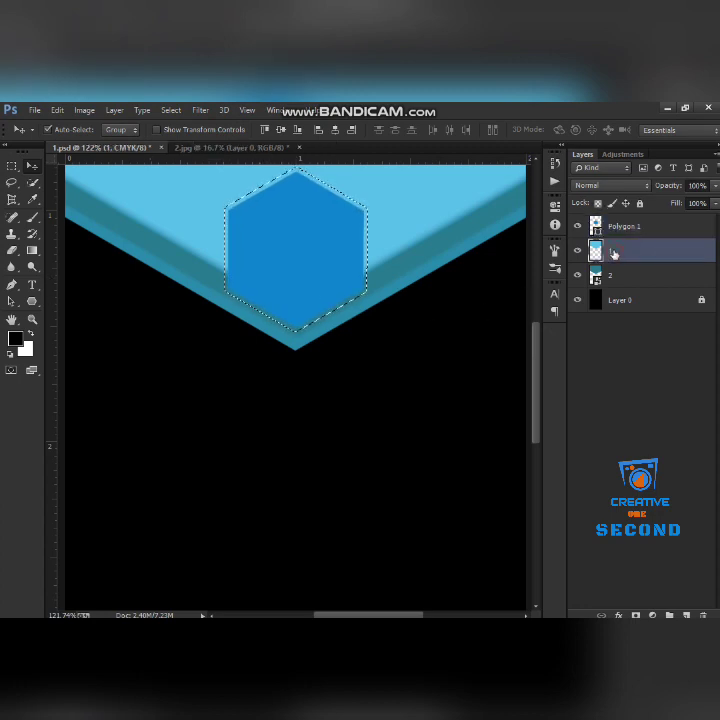
{"action": "key", "text": "alt+BackSpace"}
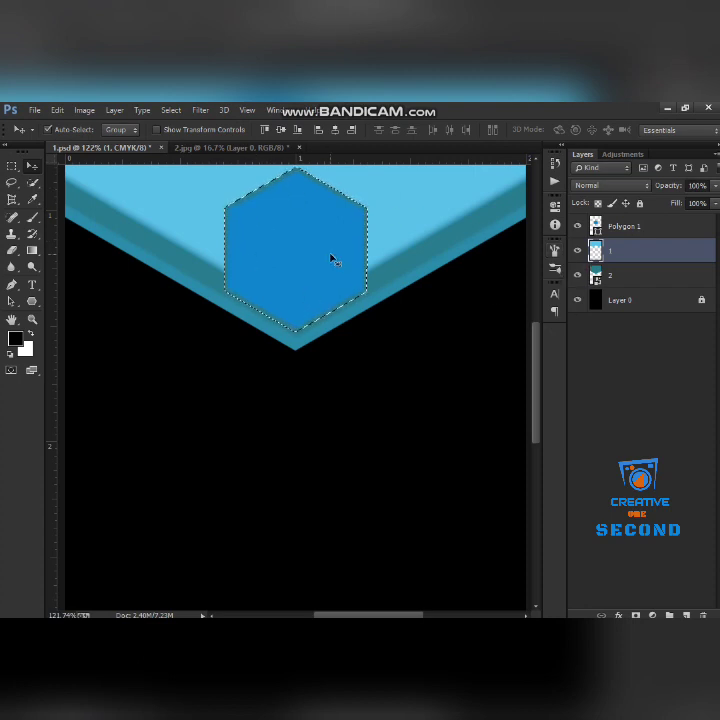
{"action": "key", "text": "ctrl+d"}
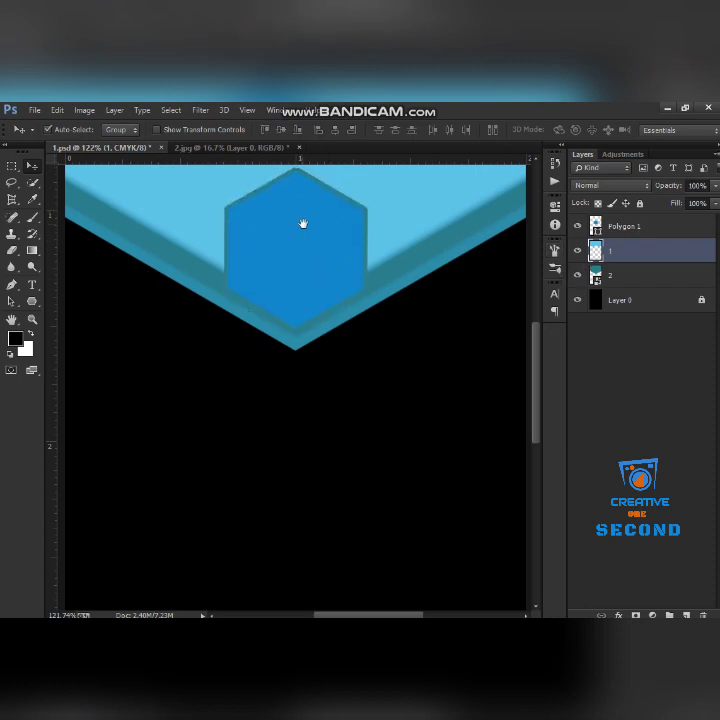
{"action": "scroll", "coordinate": [302, 222], "scroll_direction": "up", "scroll_amount": 2}
{"action": "scroll", "coordinate": [302, 257], "scroll_direction": "up", "scroll_amount": 2}
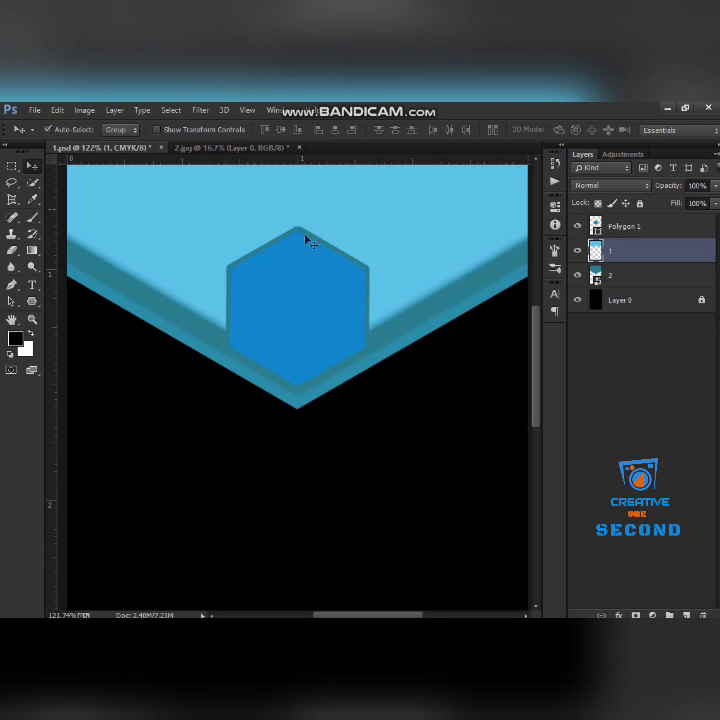
{"action": "left_click", "coordinate": [641, 229]}
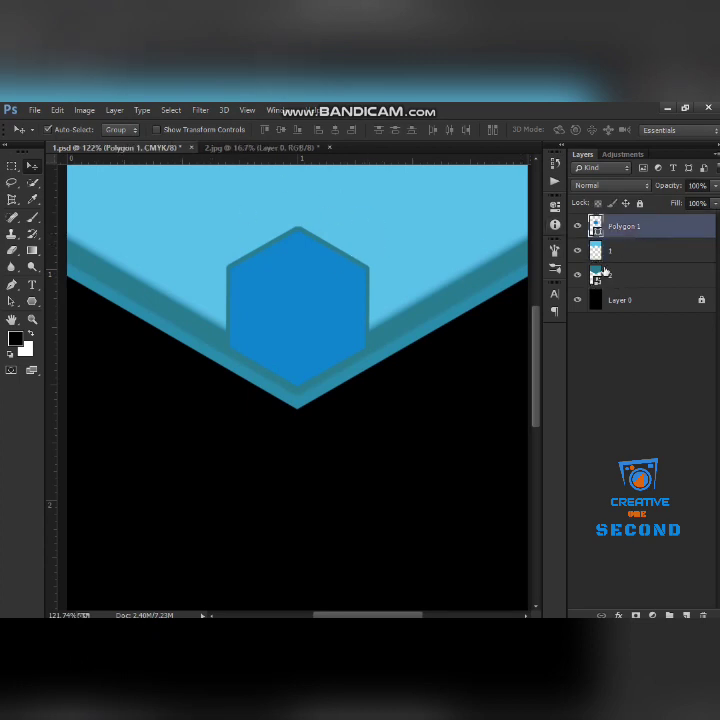
- Rasterize layer 2
{"action": "left_click", "coordinate": [624, 277]}
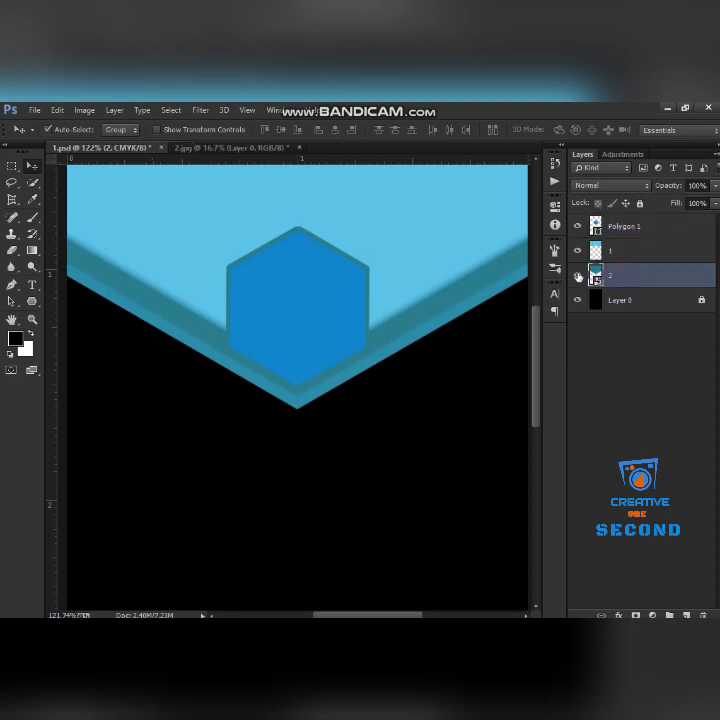
{"action": "left_click", "coordinate": [578, 277]}
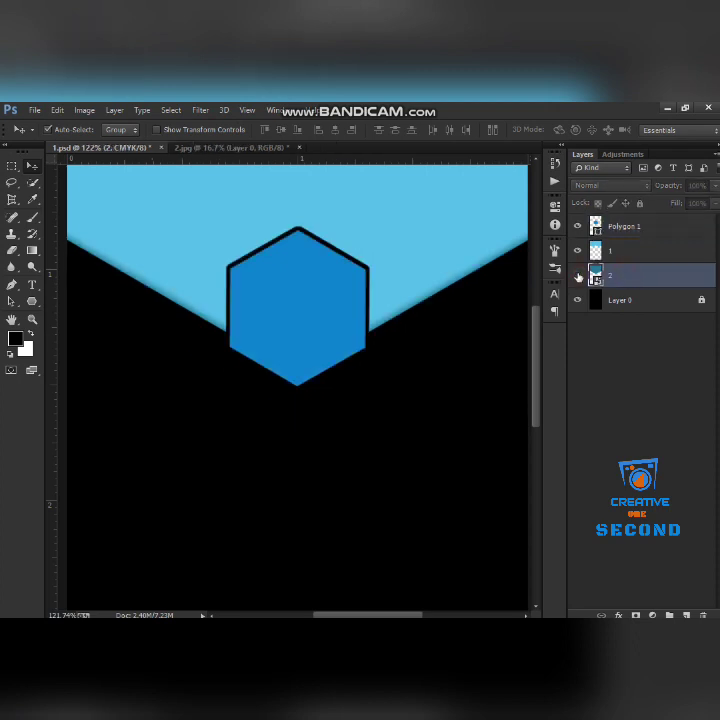
{"action": "right_click", "coordinate": [652, 279]}
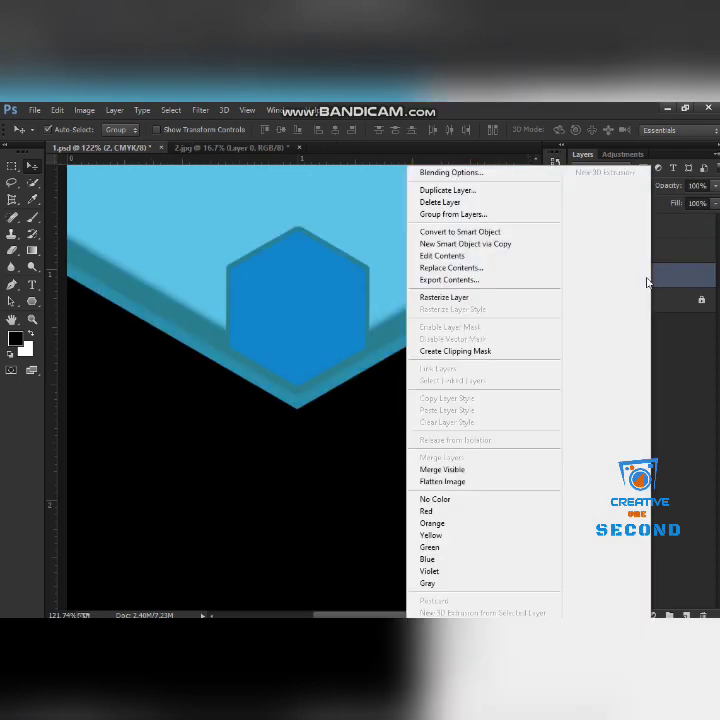
{"action": "left_click", "coordinate": [509, 297]}
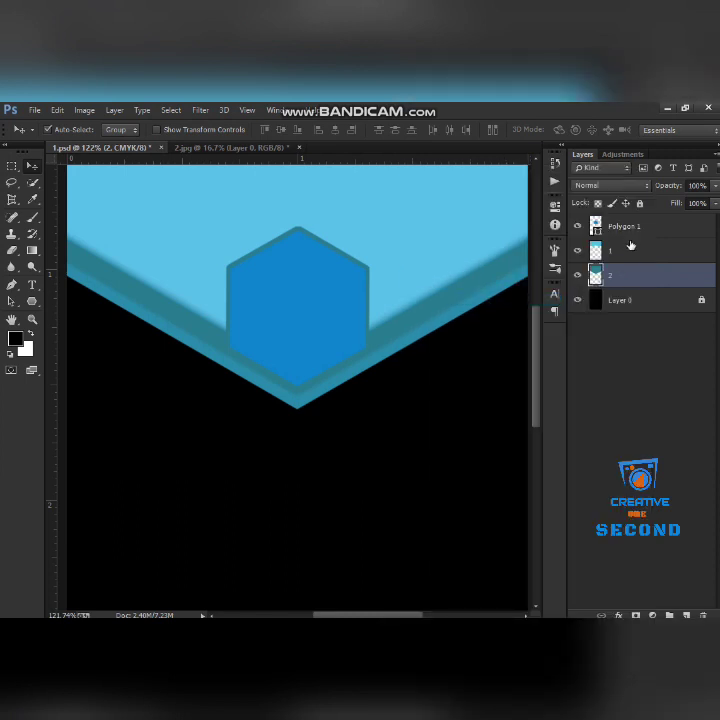
- Load the Polygon 1 hexagon as a selection and expand it slightly
{"action": "left_click", "coordinate": [629, 236]}
{"action": "left_click", "coordinate": [597, 226], "text": "ctrl"}
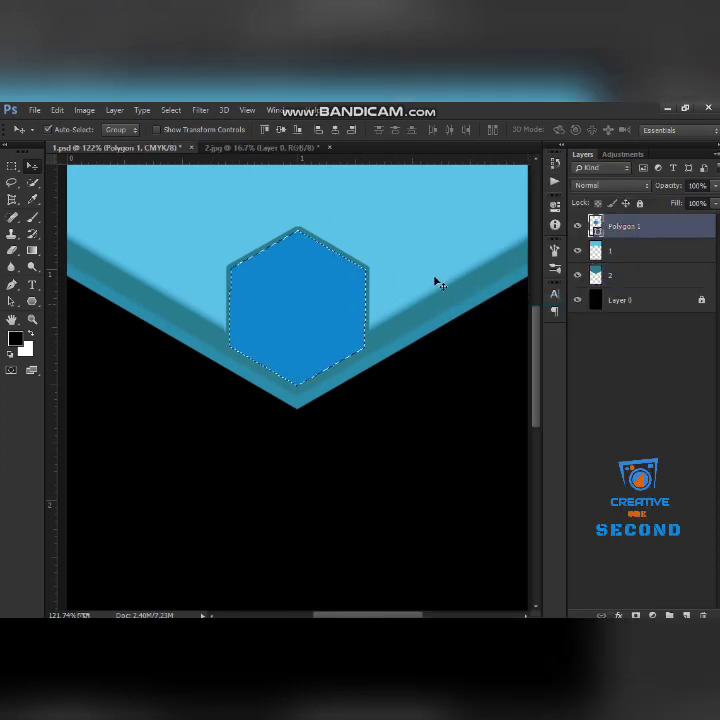
{"action": "left_click", "coordinate": [172, 110]}
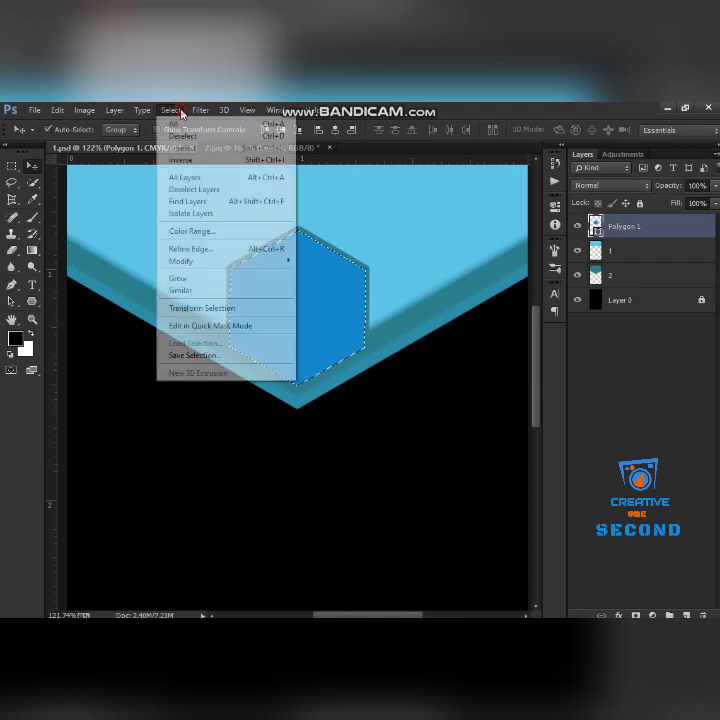
{"action": "mouse_move", "coordinate": [181, 261]}
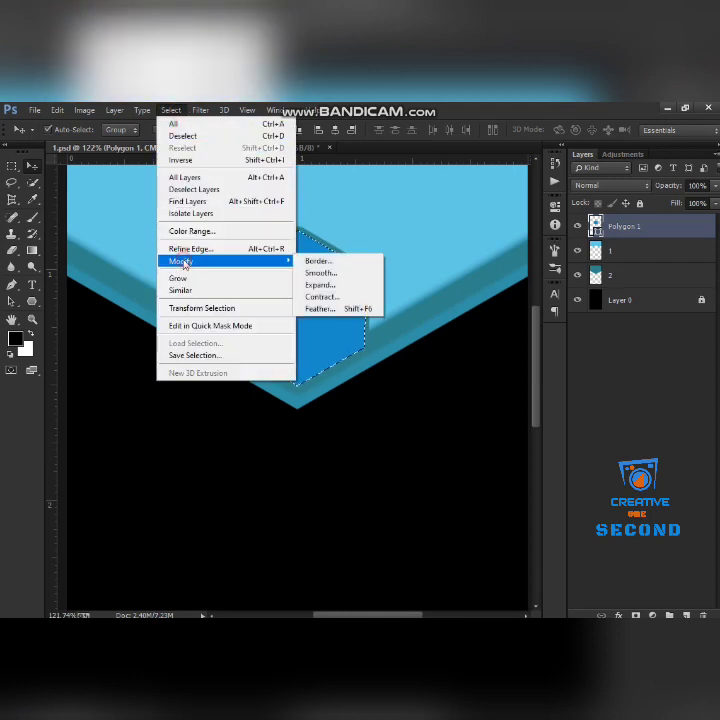
{"action": "left_click", "coordinate": [339, 287]}
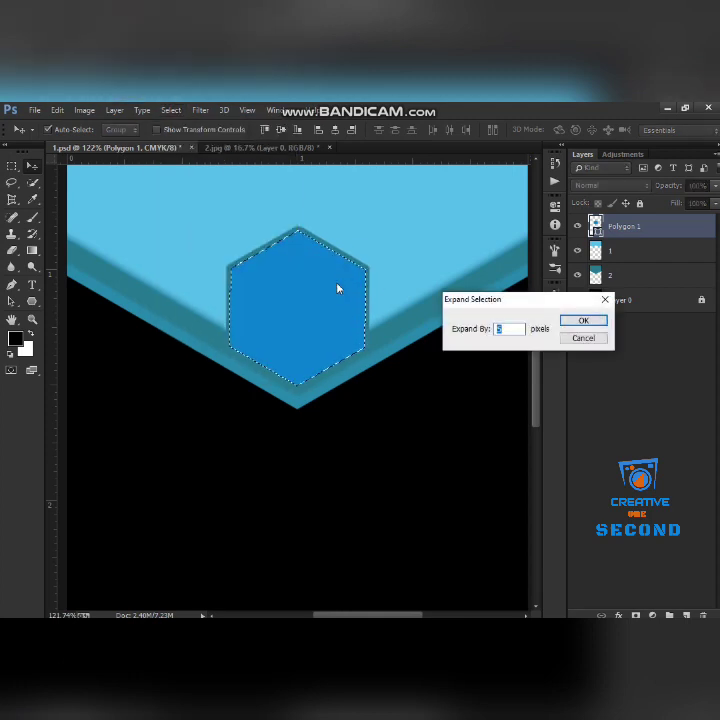
{"action": "left_click", "coordinate": [582, 321]}
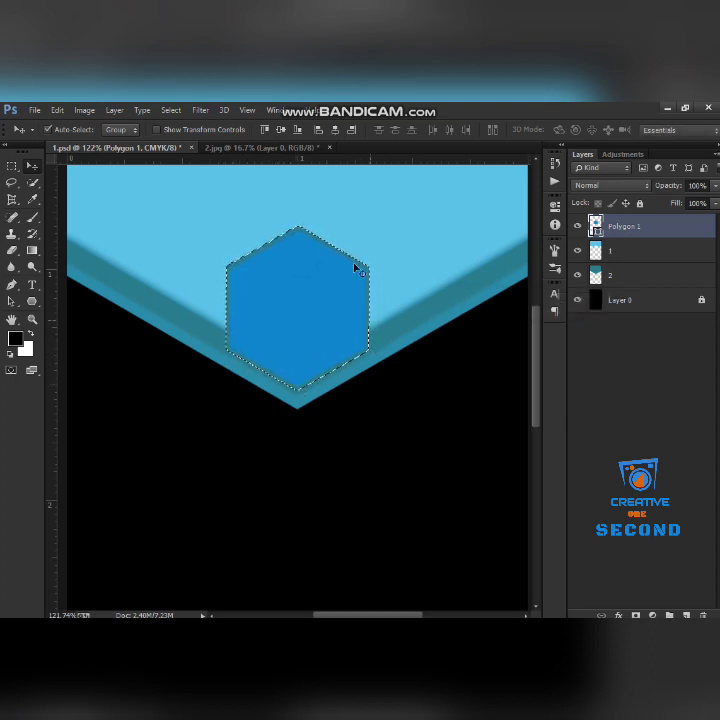
- Trim the hexagon selection with the rectangular marquee down to the hexagon's lower half
{"action": "left_click", "coordinate": [12, 165]}
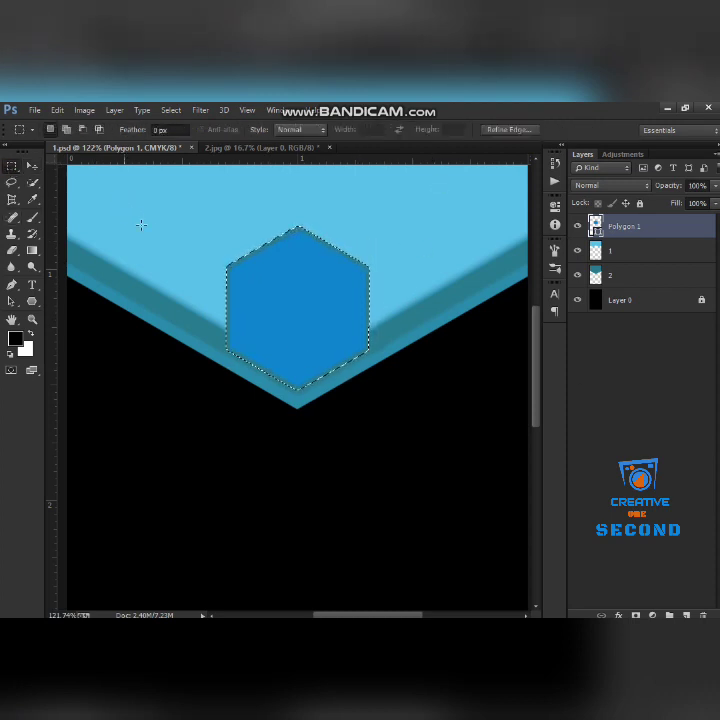
{"action": "key", "text": "alt"}
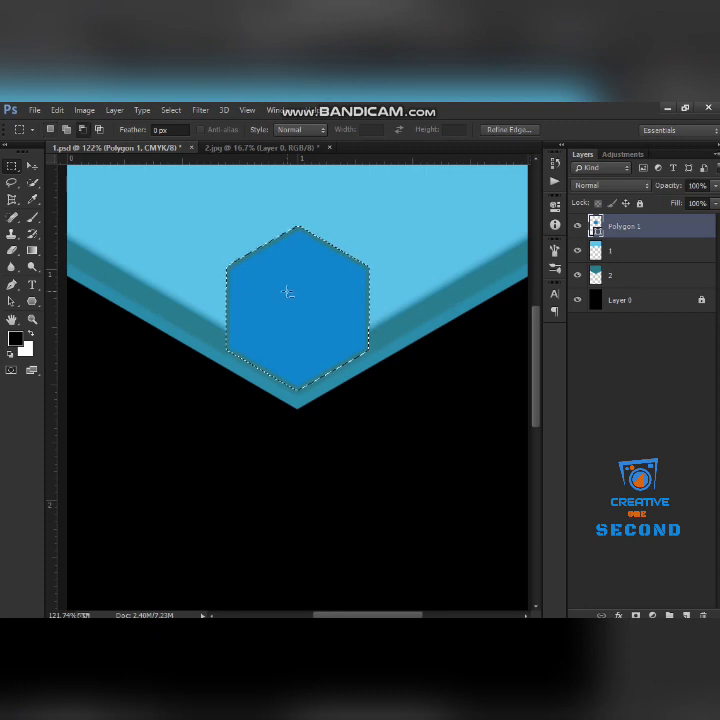
{"action": "left_click_drag", "start_coordinate": [195, 239], "coordinate": [409, 297]}
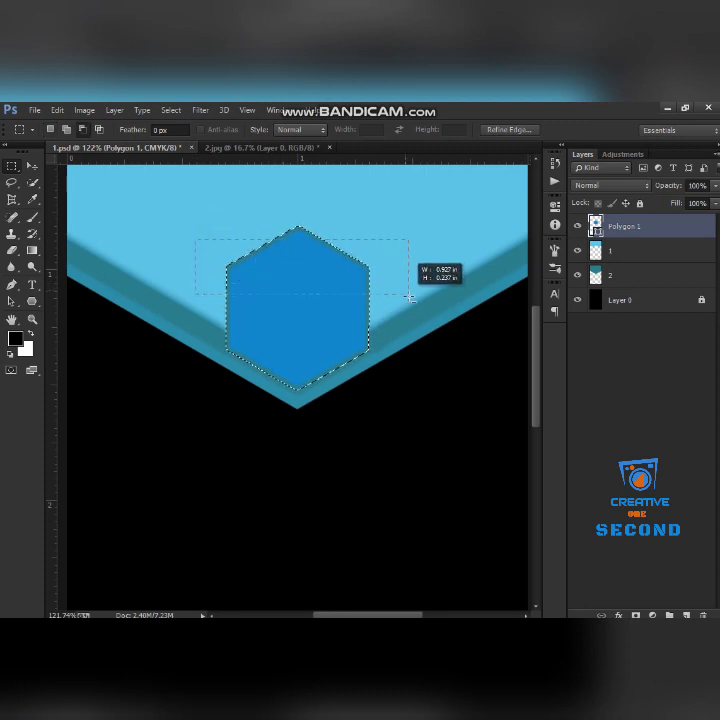
{"action": "left_click_drag", "start_coordinate": [244, 199], "coordinate": [330, 240]}
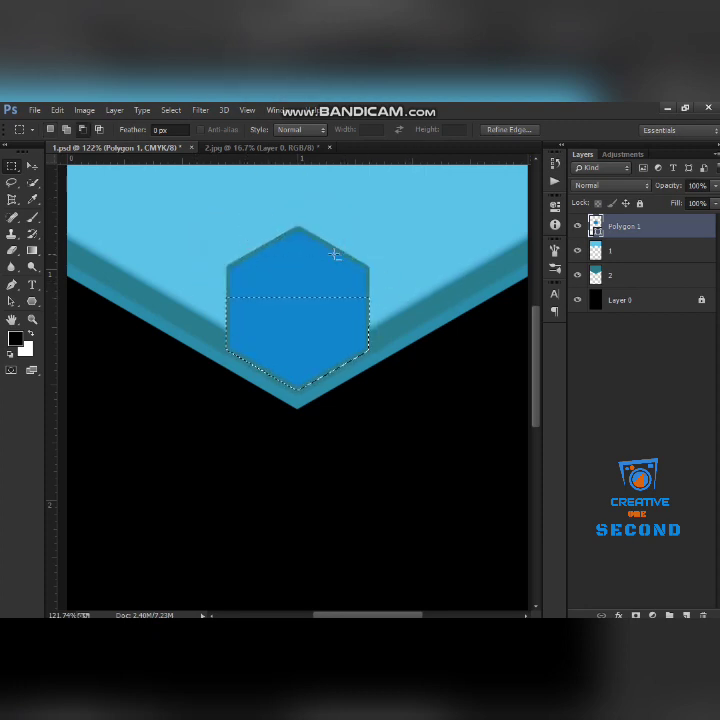
{"action": "left_click_drag", "start_coordinate": [206, 242], "coordinate": [390, 324]}
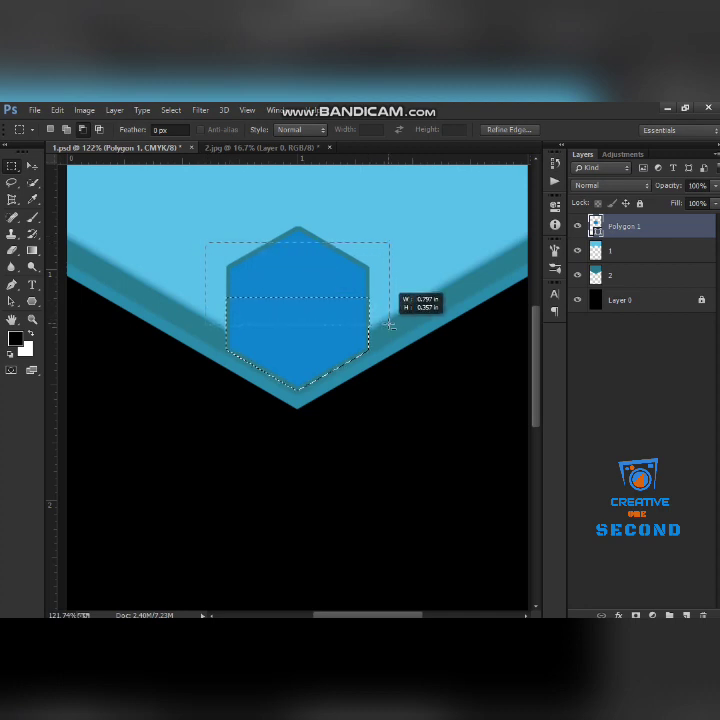
{"action": "left_click_drag", "start_coordinate": [390, 324], "coordinate": [387, 323]}
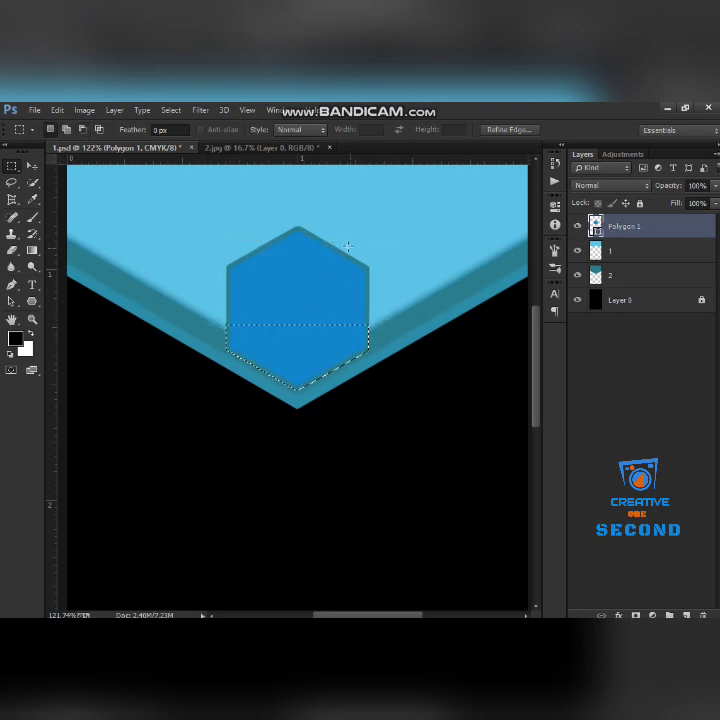
{"action": "left_click_drag", "start_coordinate": [339, 248], "coordinate": [367, 276]}
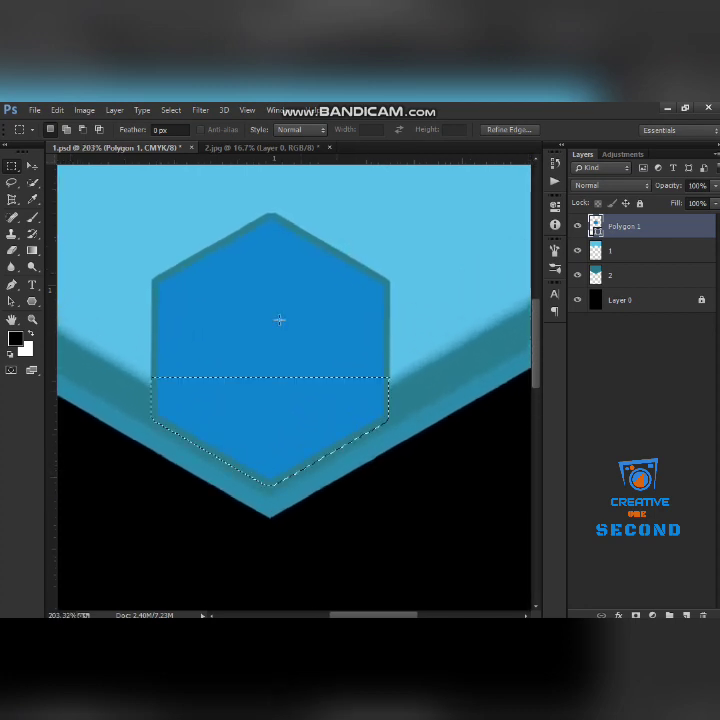
{"action": "left_click_drag", "start_coordinate": [131, 342], "coordinate": [357, 387]}
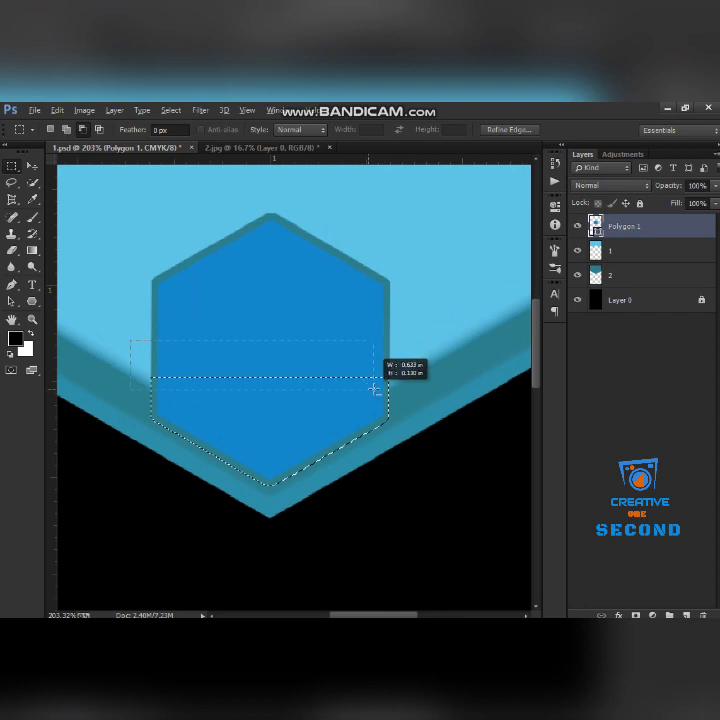
{"action": "left_click_drag", "start_coordinate": [357, 387], "coordinate": [423, 387]}
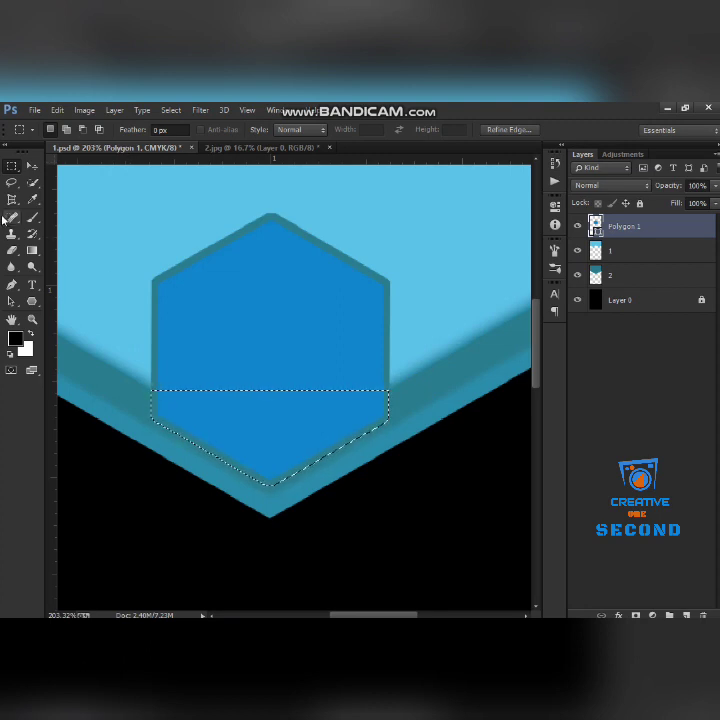
{"action": "key", "text": "ctrl+z"}
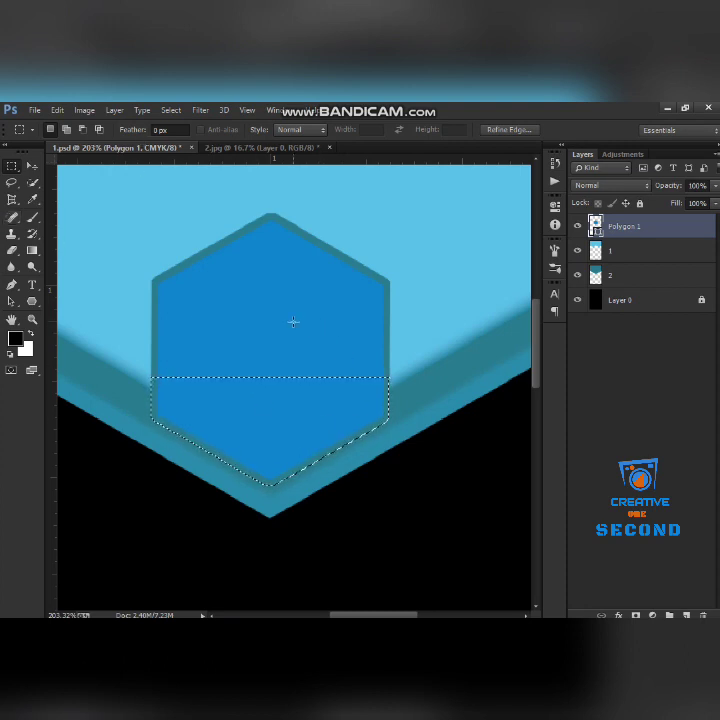
- Fill the lower-half selection black on layer 2, deselect, and fit the card in the window
{"action": "left_click", "coordinate": [643, 279]}
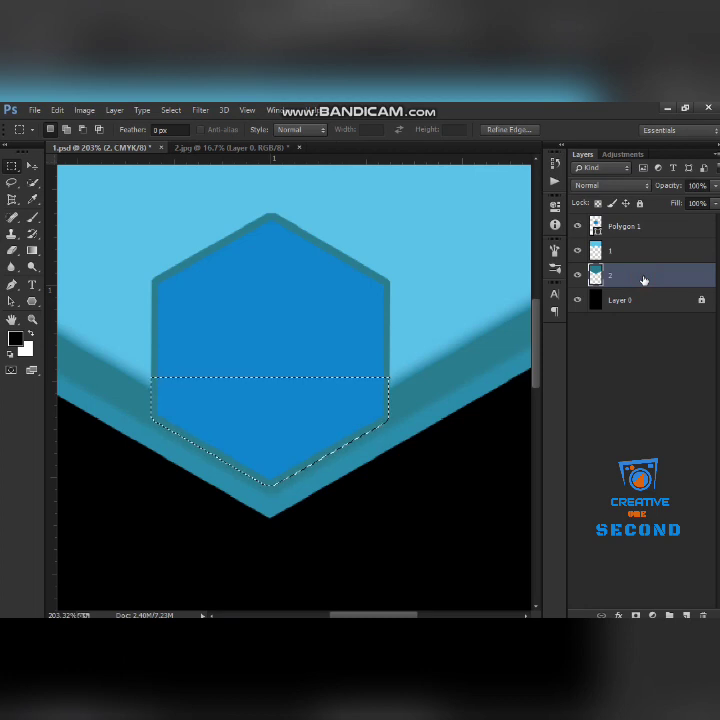
{"action": "key", "text": "ctrl+d"}
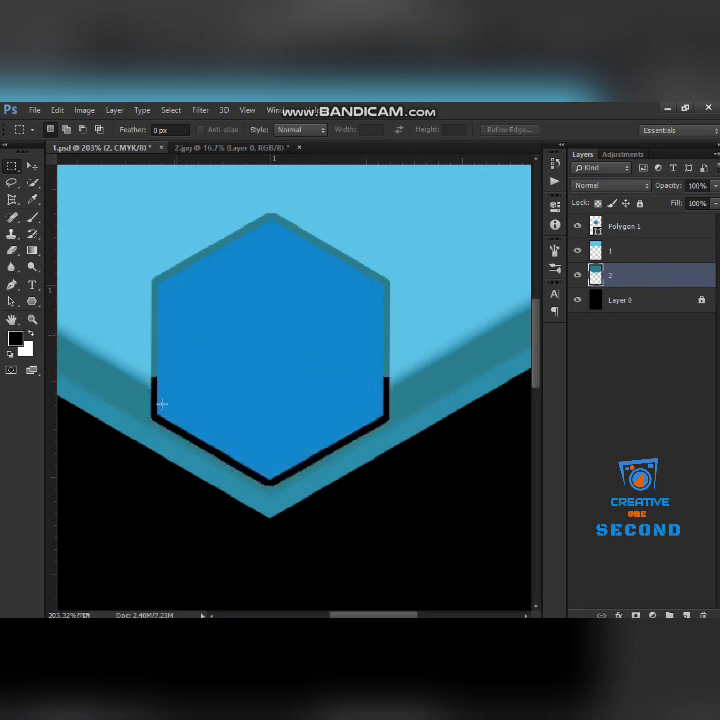
{"action": "key", "text": "v"}
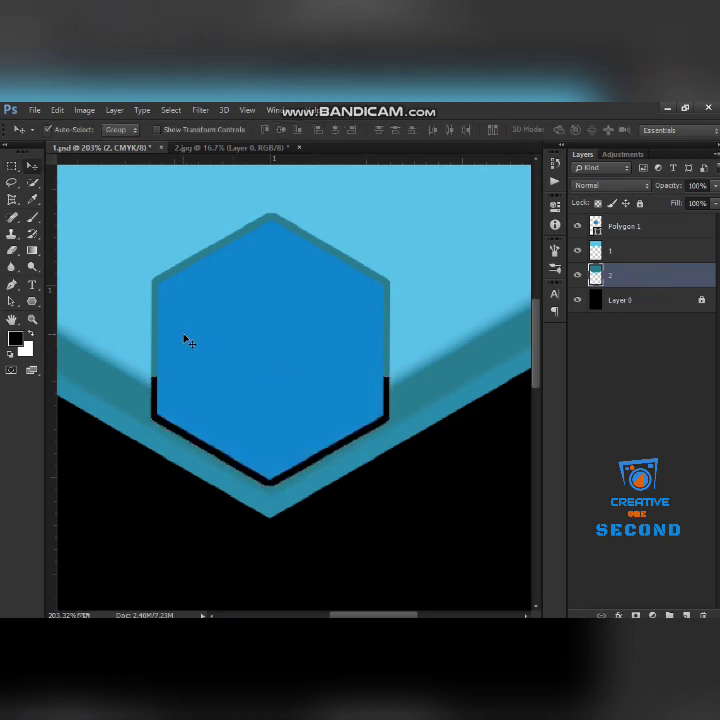
{"action": "key", "text": "ctrl+0"}
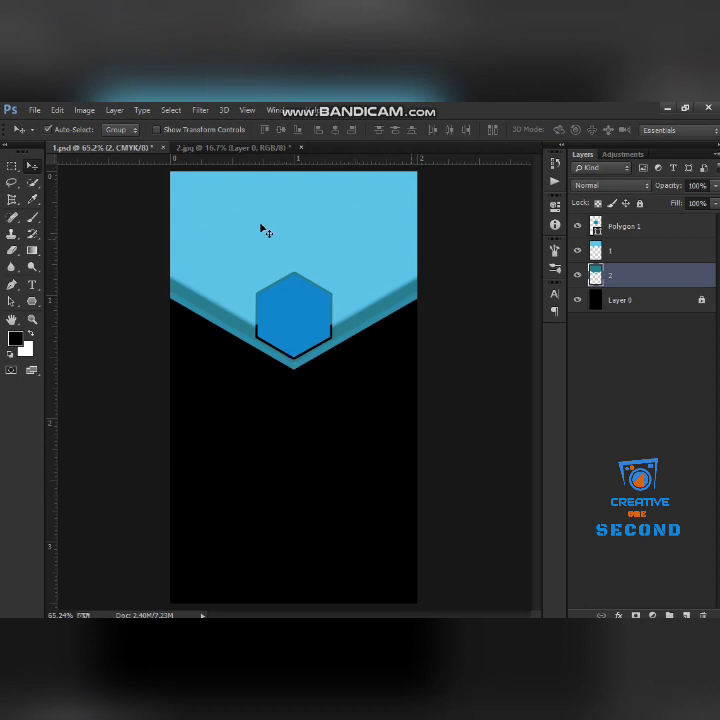
{"action": "left_click", "coordinate": [300, 290]}
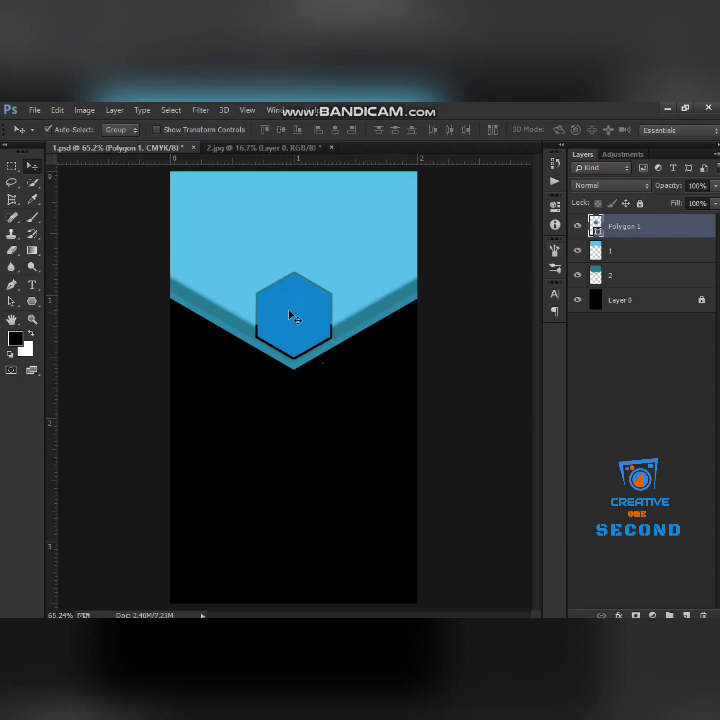
- Open 2.jpg, convert its photo layer to a smart object, and drag it into 1.psd
{"action": "key", "text": "ctrl+o"}
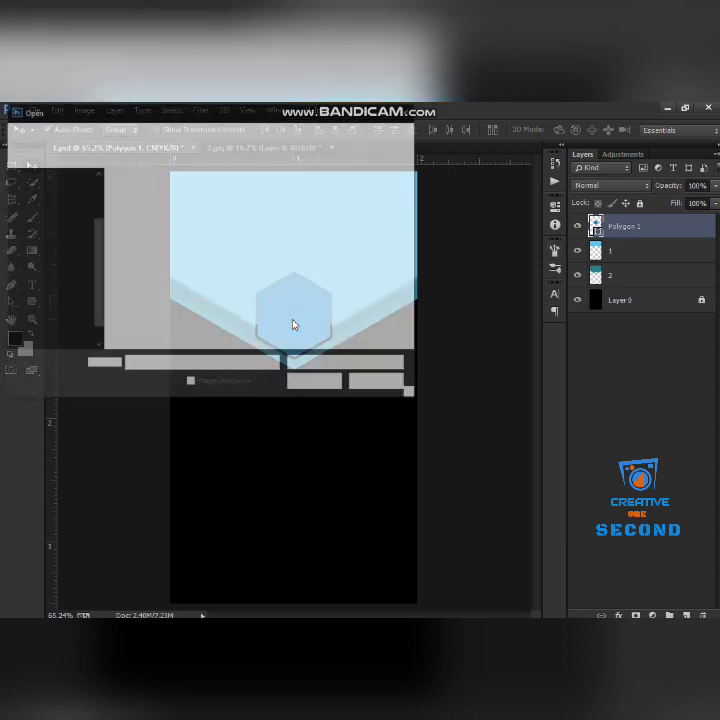
{"action": "left_click", "coordinate": [228, 228]}
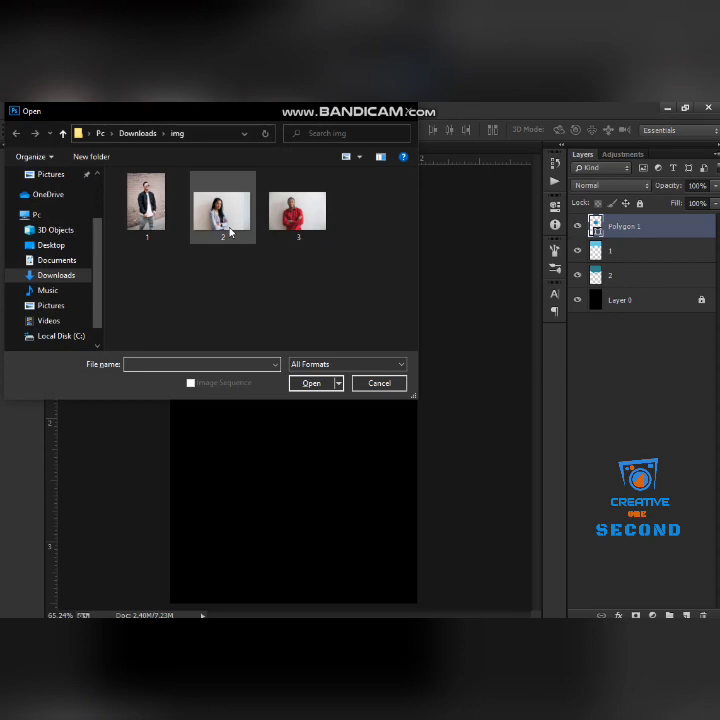
{"action": "left_click", "coordinate": [313, 384]}
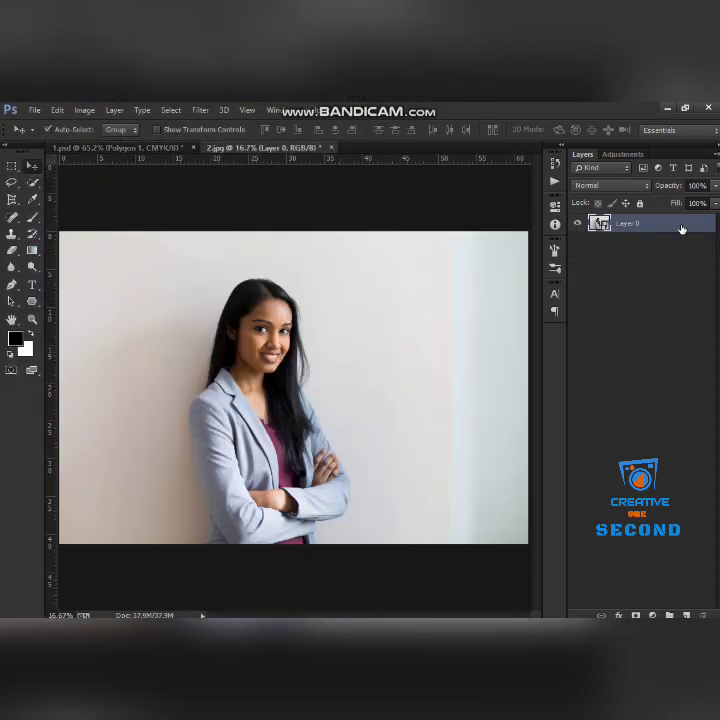
{"action": "right_click", "coordinate": [681, 230]}
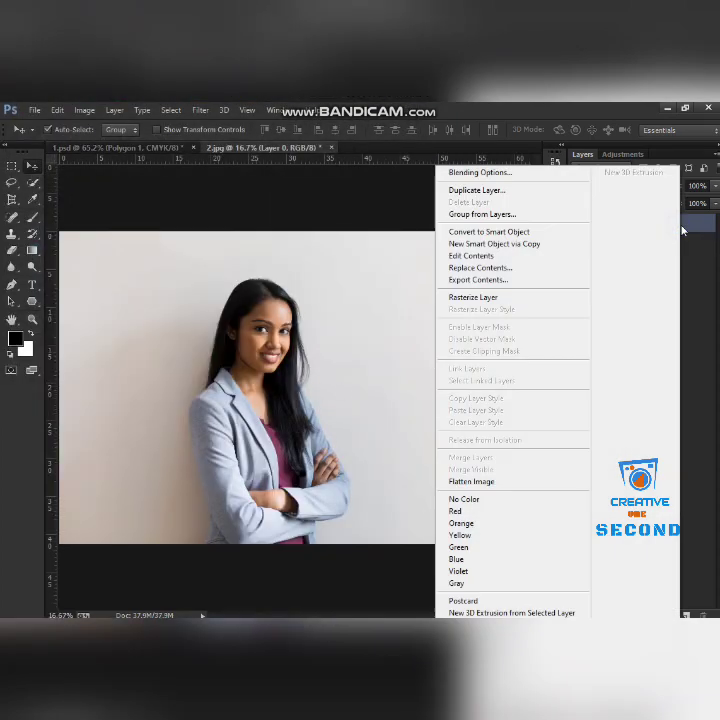
{"action": "left_click", "coordinate": [546, 233]}
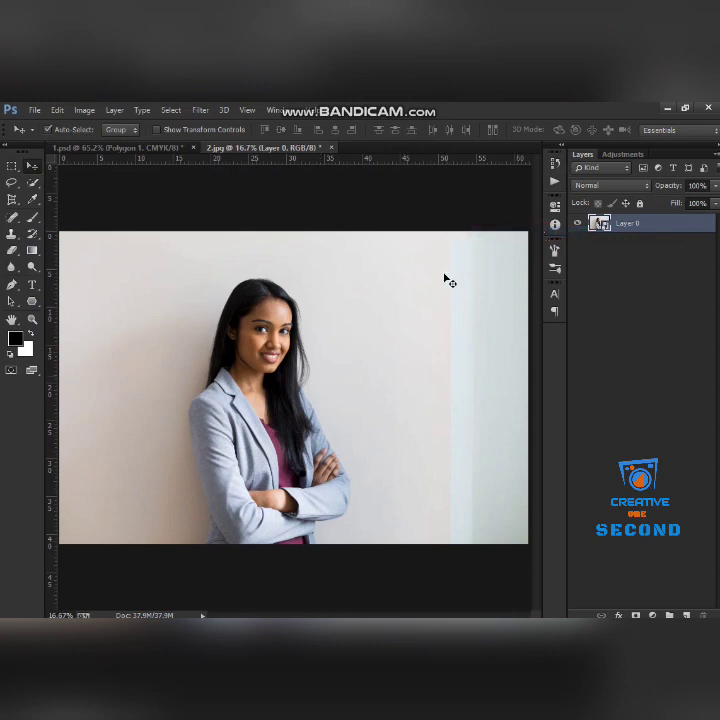
{"action": "left_click_drag", "start_coordinate": [330, 392], "coordinate": [147, 136]}
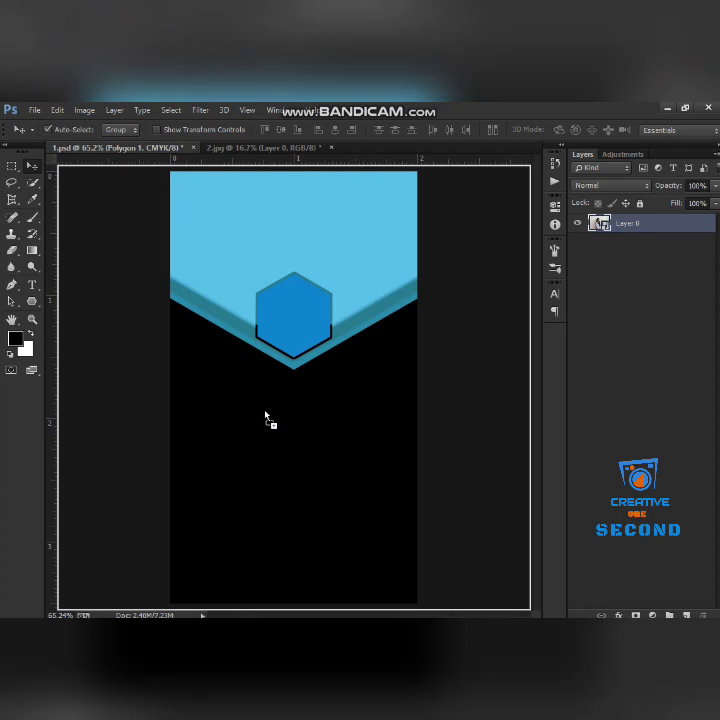
{"action": "left_click_drag", "start_coordinate": [152, 147], "coordinate": [266, 414]}
- Scale the portrait down to about a tenth and move it over the hexagon
{"action": "key", "text": "ctrl+minus"}
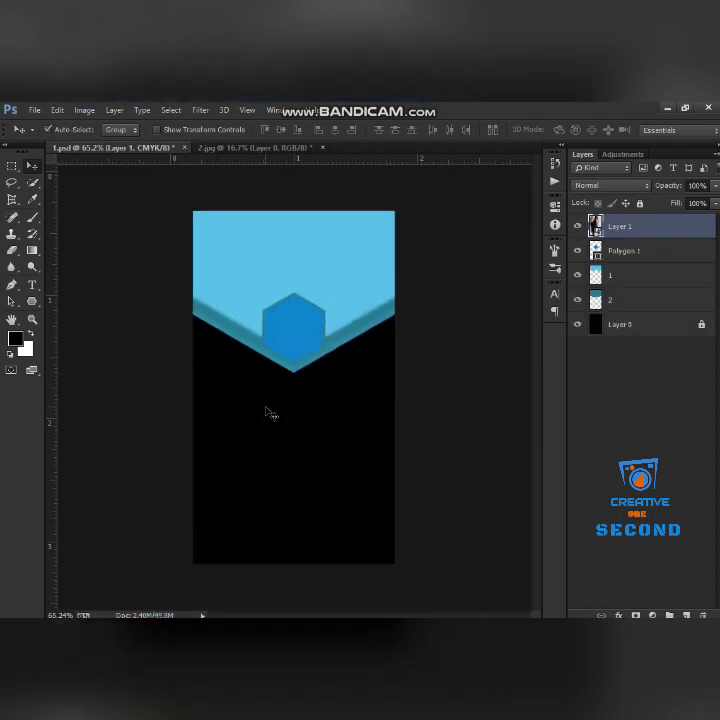
{"action": "key", "text": "ctrl+minus"}
{"action": "key", "text": "ctrl+minus"}
{"action": "key", "text": "ctrl+minus"}
{"action": "key", "text": "ctrl+minus"}
{"action": "key", "text": "ctrl+minus"}
{"action": "key", "text": "ctrl+t"}
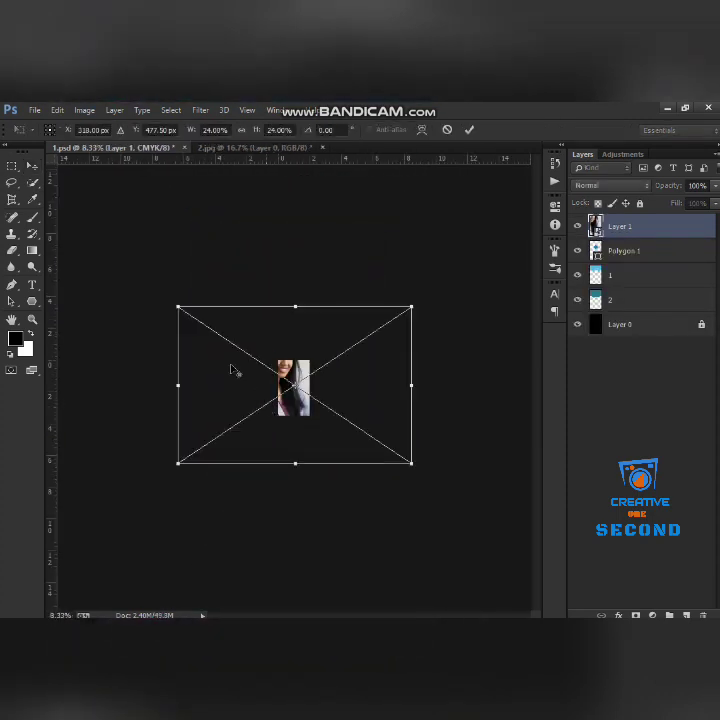
{"action": "left_click_drag", "start_coordinate": [178, 307], "coordinate": [278, 387]}
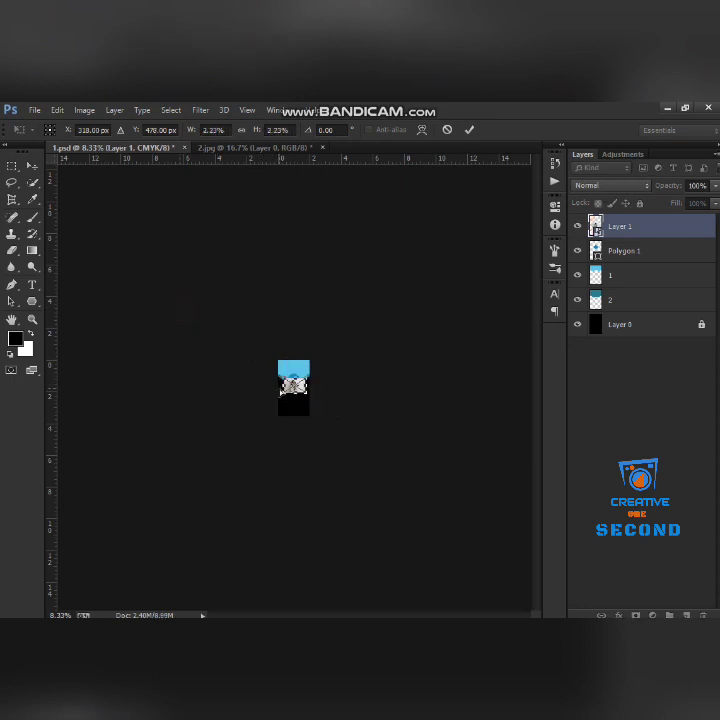
{"action": "key", "text": "Return"}
{"action": "key", "text": "ctrl+0"}
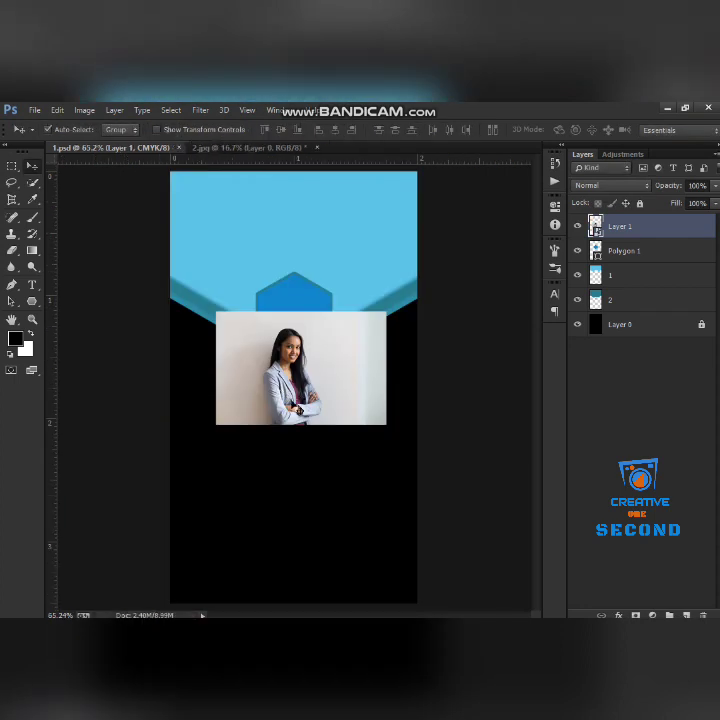
{"action": "left_click_drag", "start_coordinate": [313, 390], "coordinate": [312, 337]}
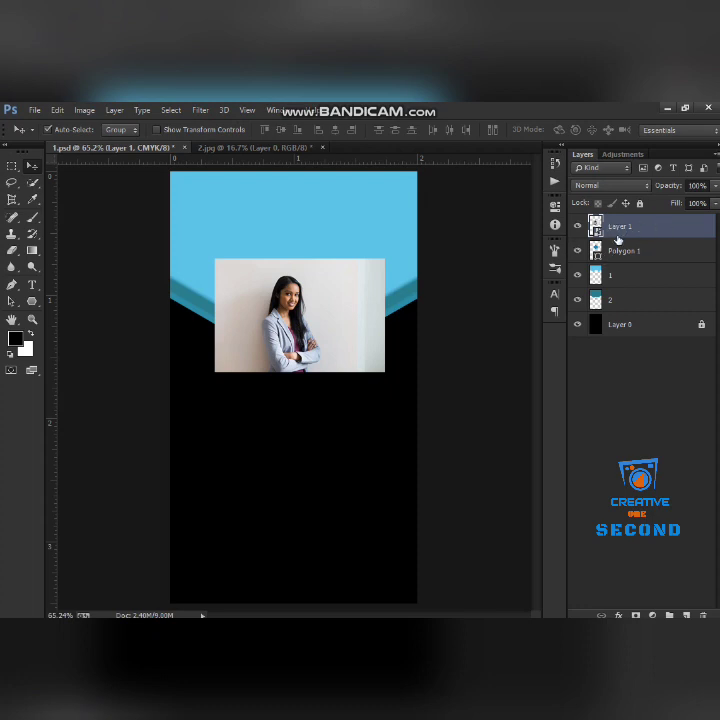
- Clip the photo into the hexagon, then resize and nudge it to fit the frame
{"action": "right_click", "coordinate": [670, 228]}
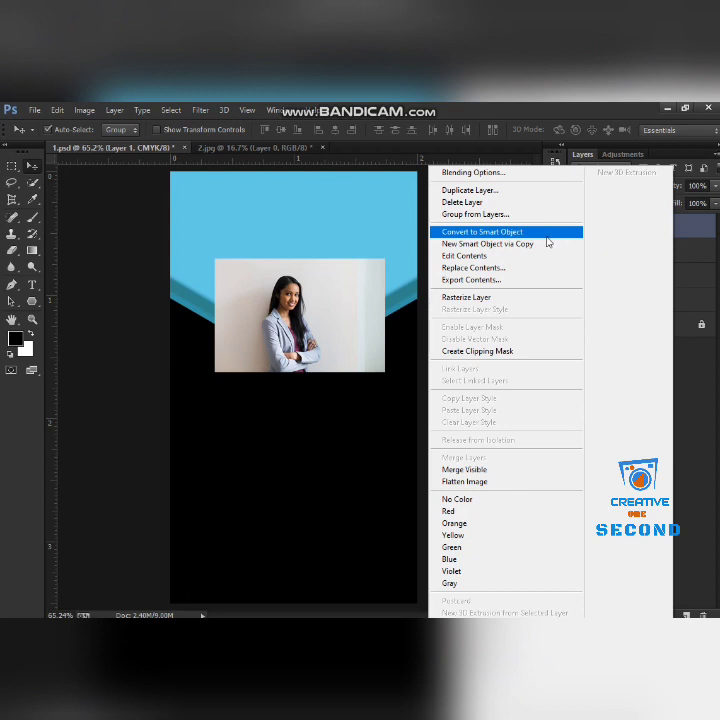
{"action": "left_click", "coordinate": [509, 352]}
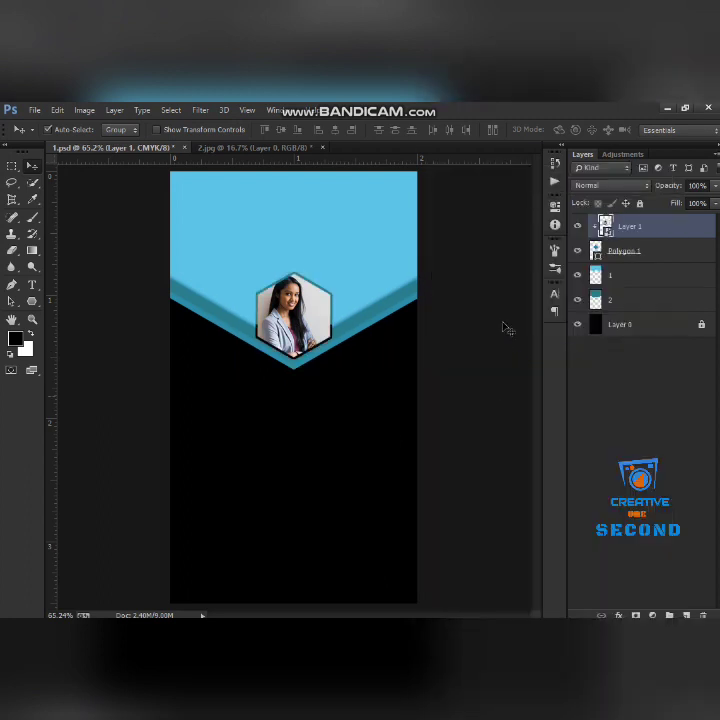
{"action": "left_click_drag", "start_coordinate": [324, 340], "coordinate": [310, 348]}
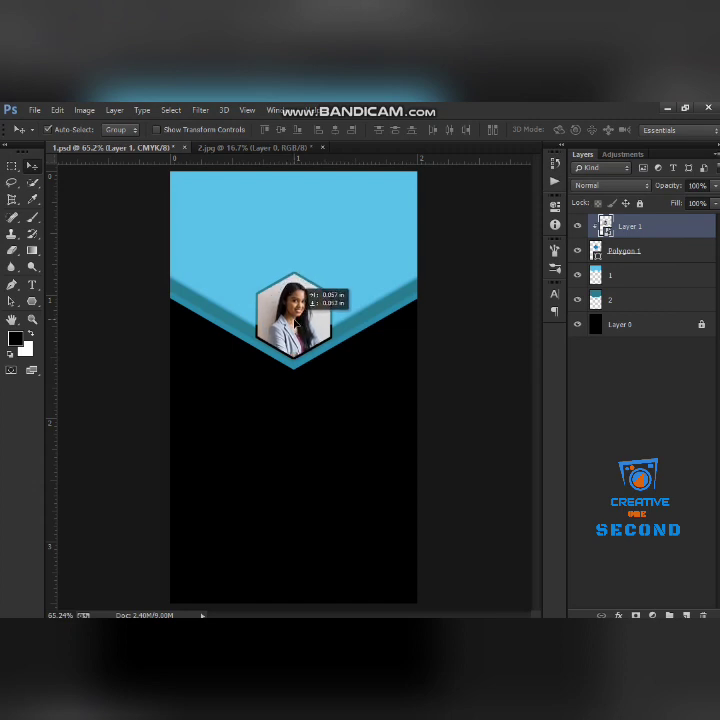
{"action": "key", "text": "ctrl+t"}
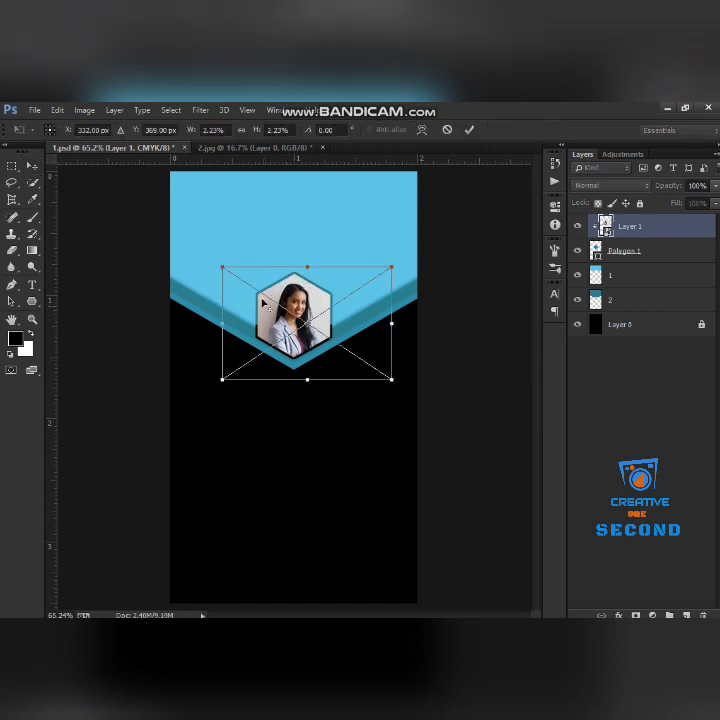
{"action": "left_click_drag", "start_coordinate": [221, 265], "coordinate": [212, 259]}
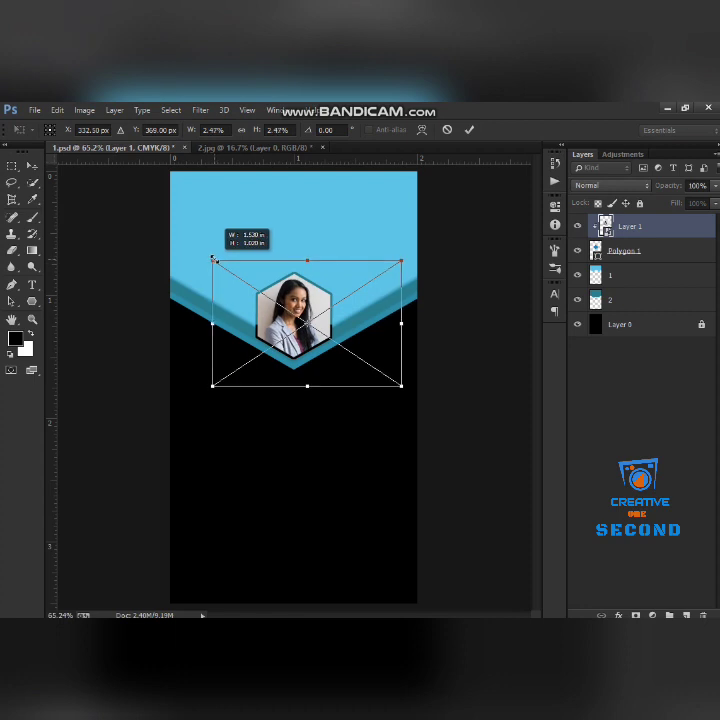
{"action": "key", "text": "Return"}
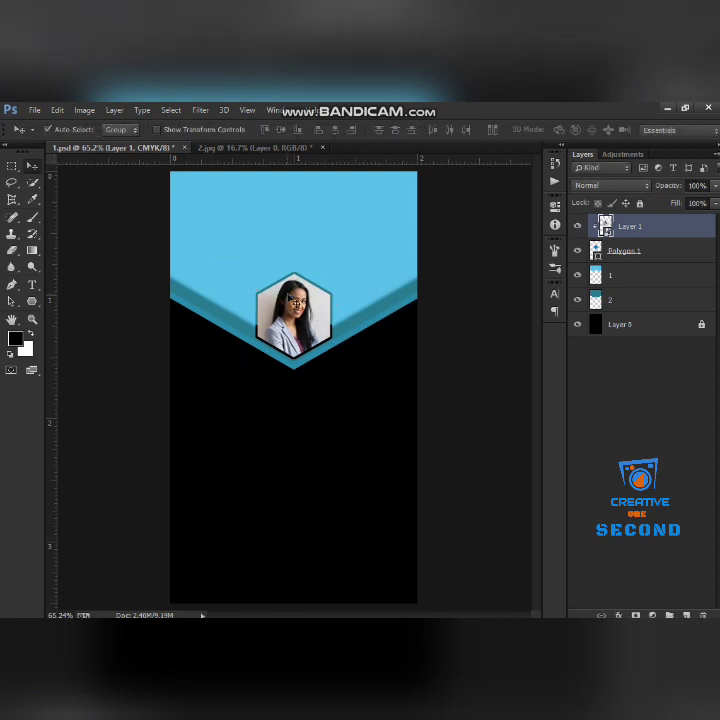
{"action": "key", "text": "Right"}
{"action": "key", "text": "Right"}
{"action": "key", "text": "Right"}
{"action": "key", "text": "Right"}
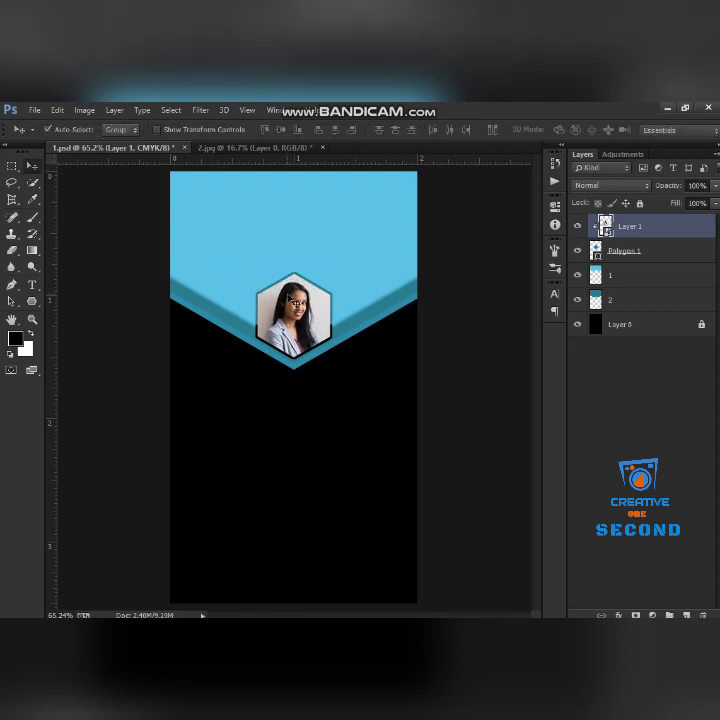
{"action": "key", "text": "Right"}
{"action": "key", "text": "Right"}
- Enlarge the photo slightly inside the hexagon and save the card as 1.psd
{"action": "key", "text": "ctrl+t"}
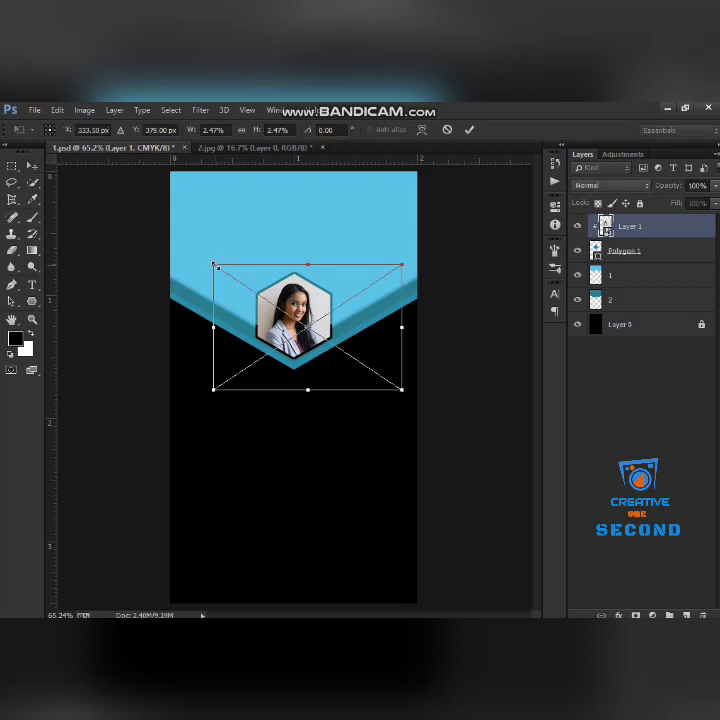
{"action": "left_click_drag", "start_coordinate": [214, 262], "coordinate": [204, 246]}
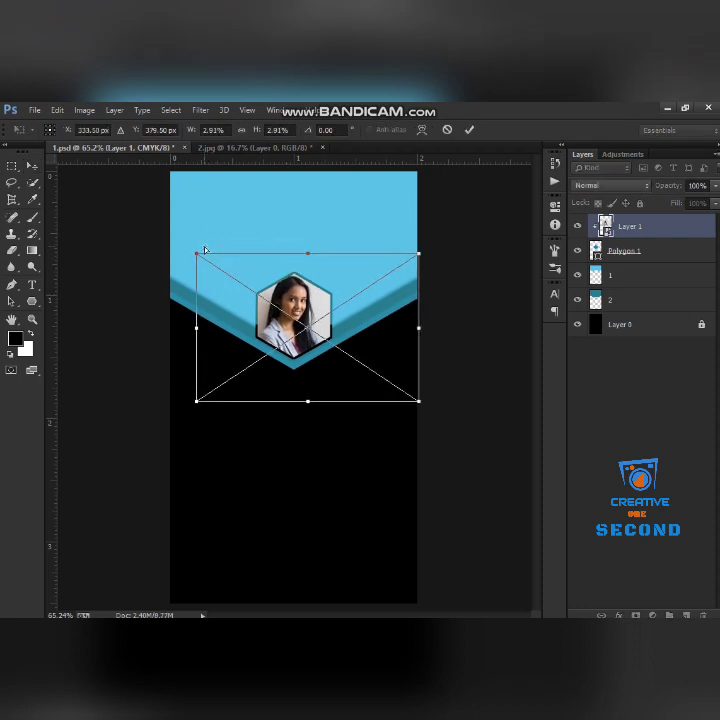
{"action": "key", "text": "Return"}
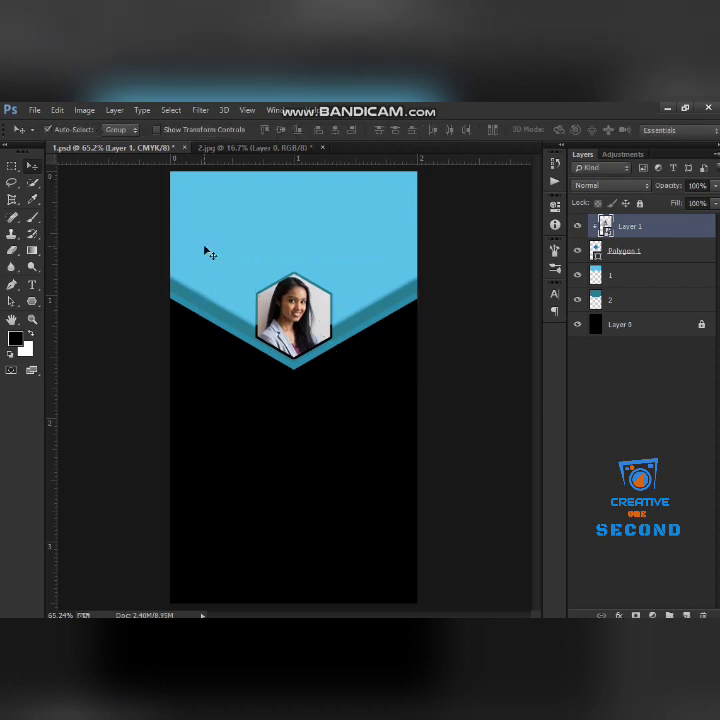
{"action": "key", "text": "ctrl+z"}
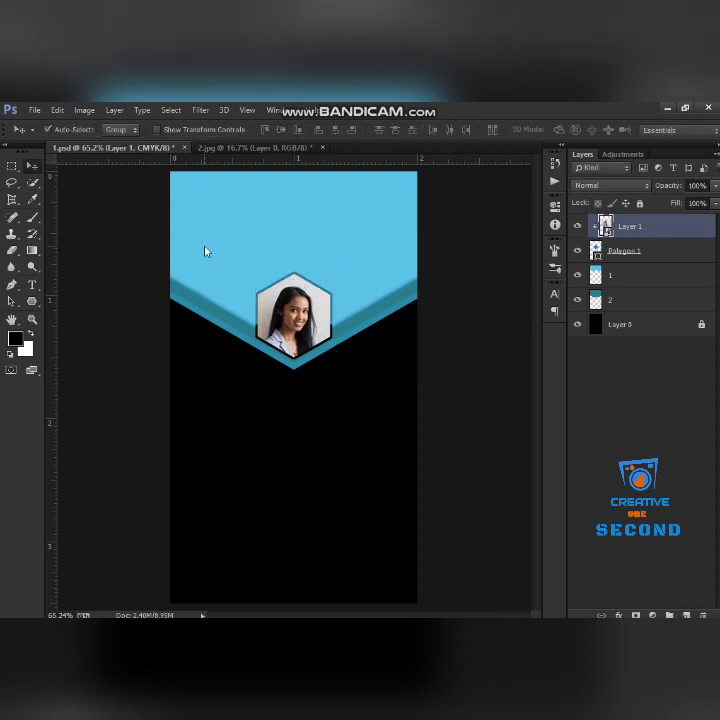
{"action": "key", "text": "ctrl+z"}
{"action": "key", "text": "ctrl+z"}
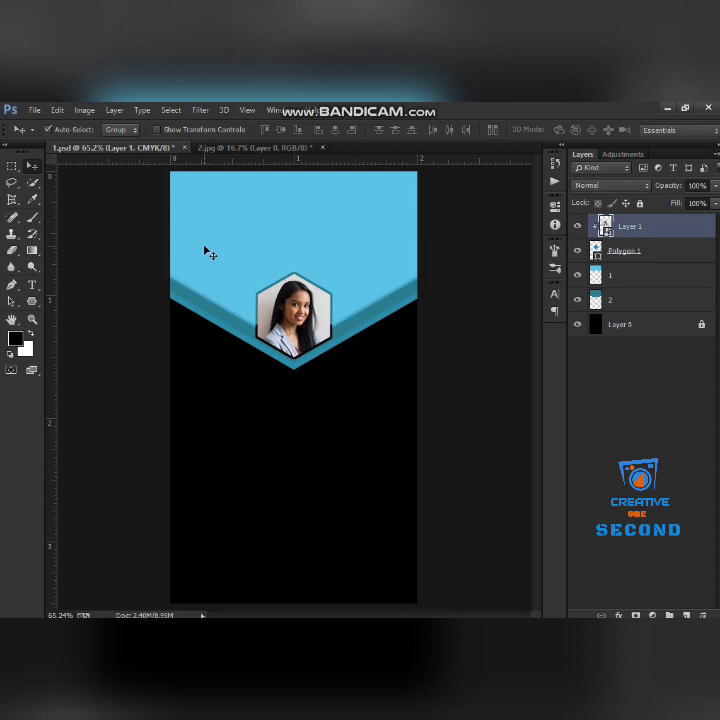
{"action": "key", "text": "ctrl+s"}
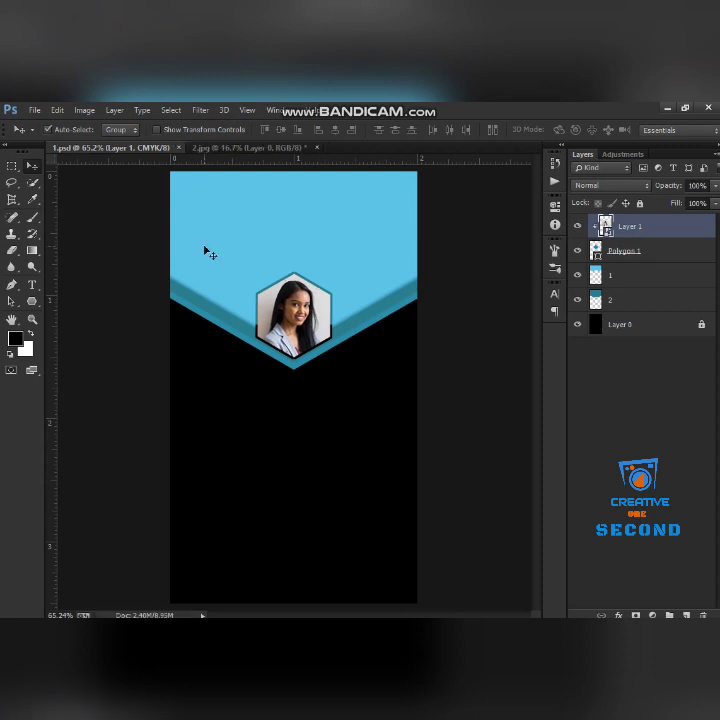
{"action": "left_click", "coordinate": [314, 446]}
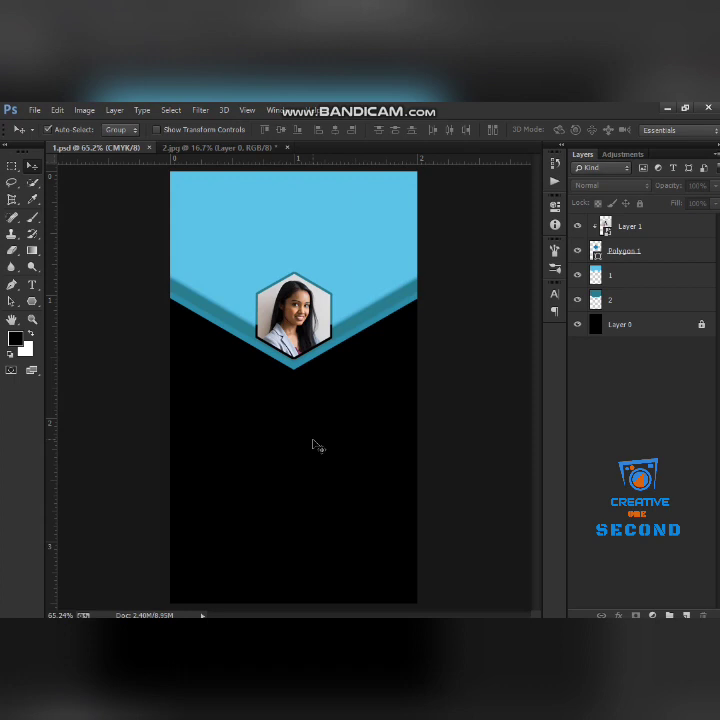
- Open the graduation-hat image from the Downloads folder
{"action": "key", "text": "ctrl+o"}
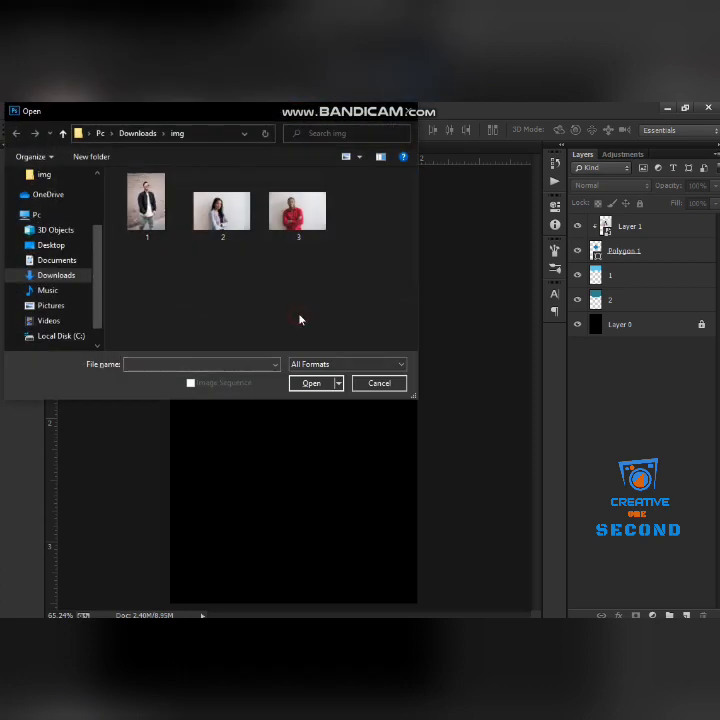
{"action": "key", "text": "alt+Up"}
{"action": "left_click", "coordinate": [236, 318]}
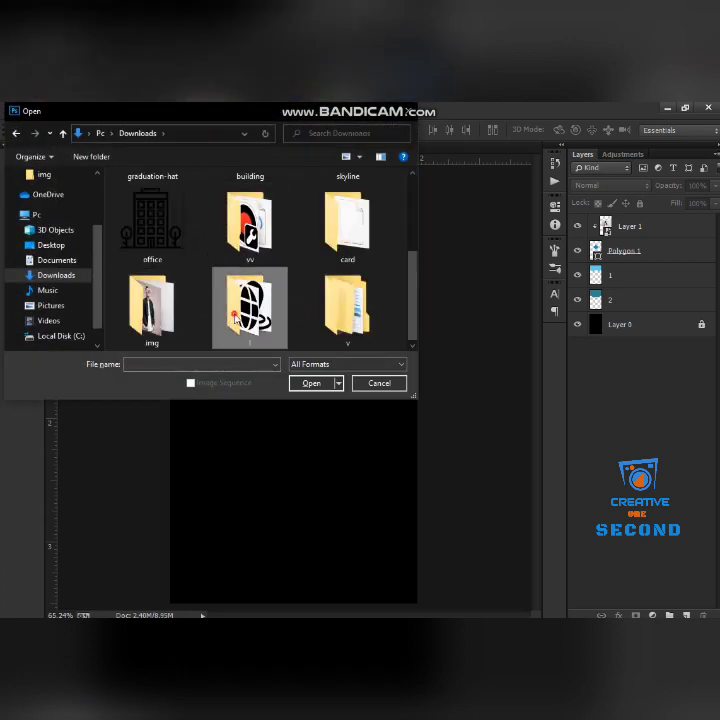
{"action": "double_click", "coordinate": [236, 318]}
{"action": "key", "text": "alt+Up"}
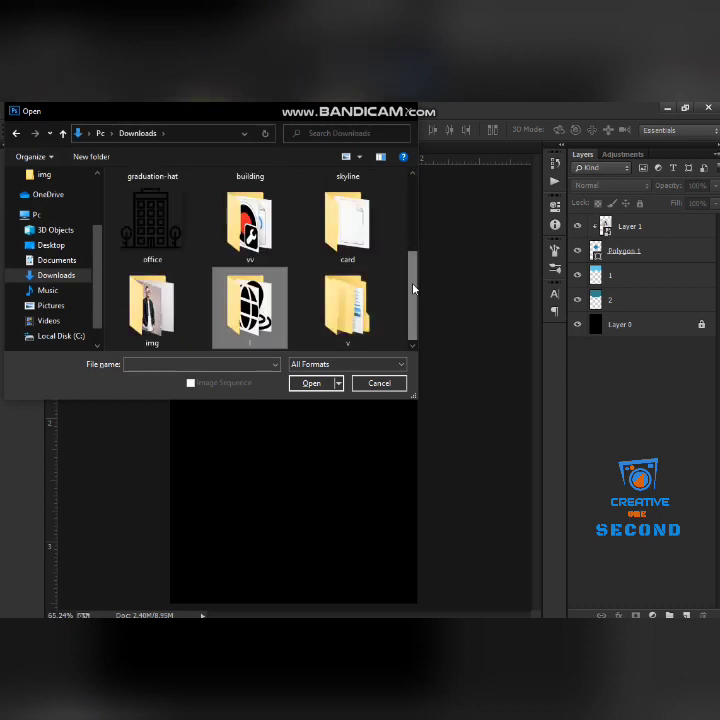
{"action": "left_click_drag", "start_coordinate": [414, 289], "coordinate": [414, 212]}
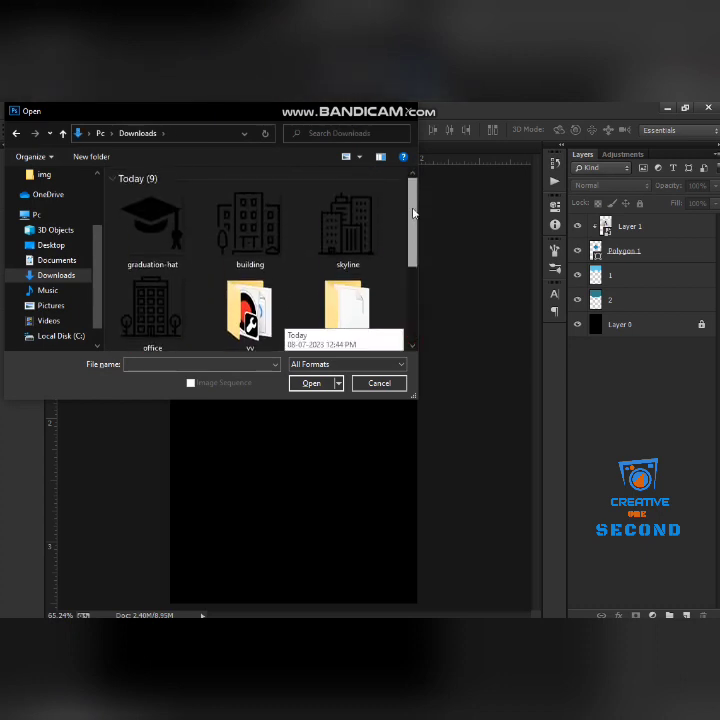
{"action": "left_click", "coordinate": [170, 215]}
{"action": "left_click", "coordinate": [308, 384]}
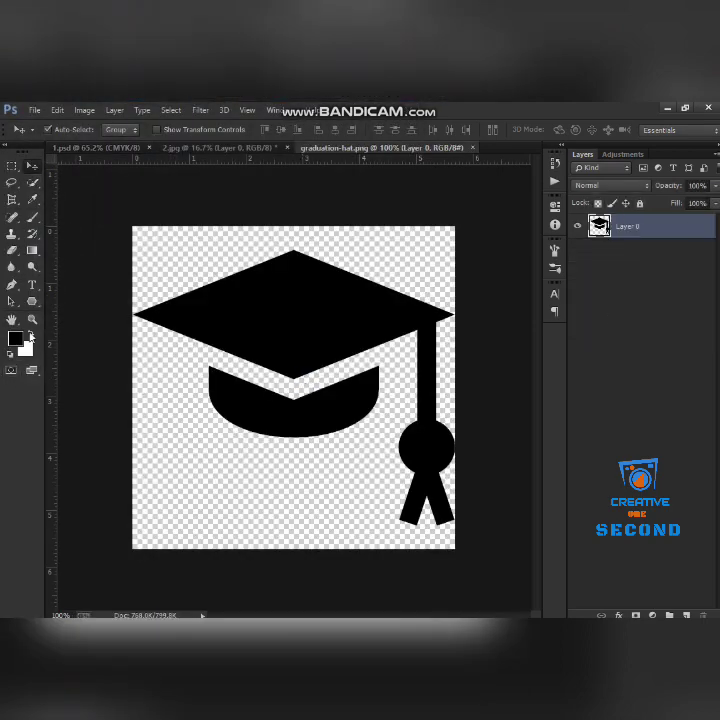
- Close the 2.jpg photo without saving and bring the graduation-hat.png tab forward
{"action": "left_click", "coordinate": [92, 147]}
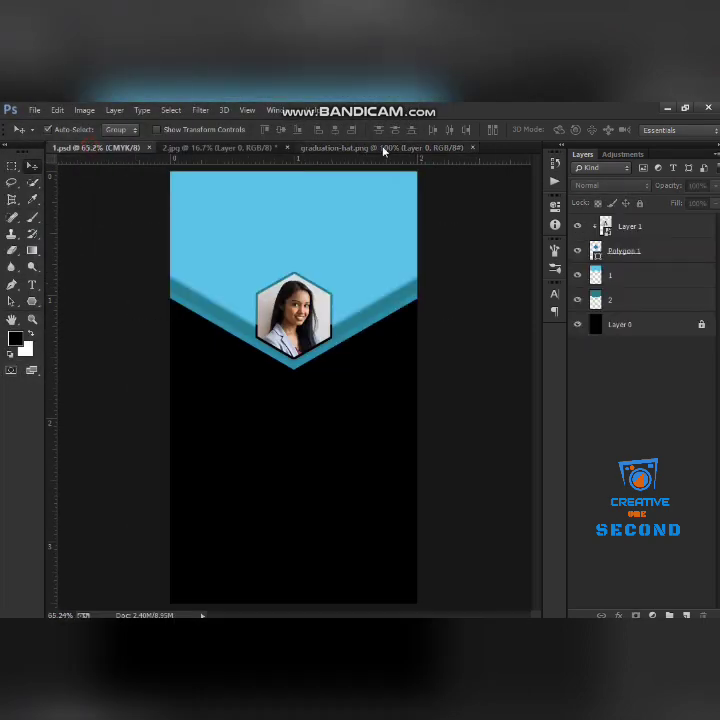
{"action": "left_click", "coordinate": [276, 150]}
{"action": "left_click", "coordinate": [287, 148]}
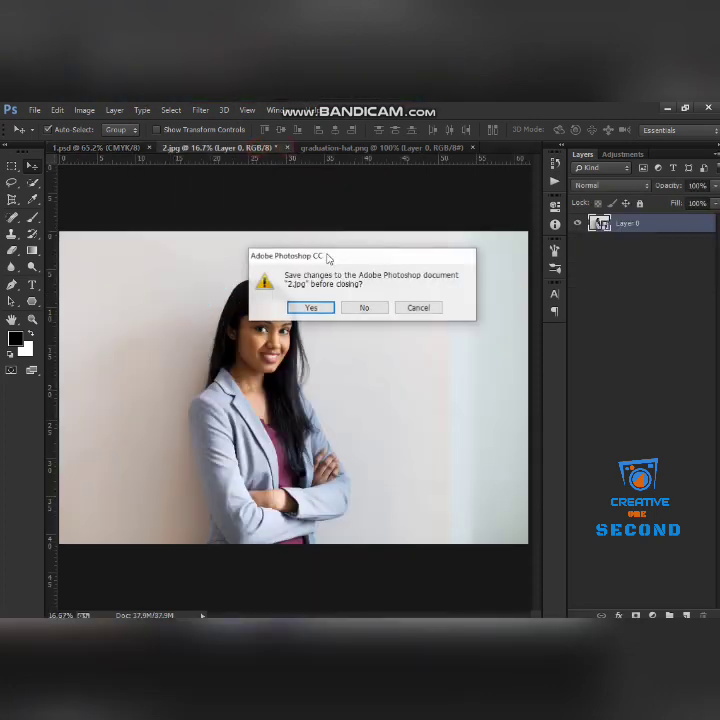
{"action": "left_click", "coordinate": [358, 307]}
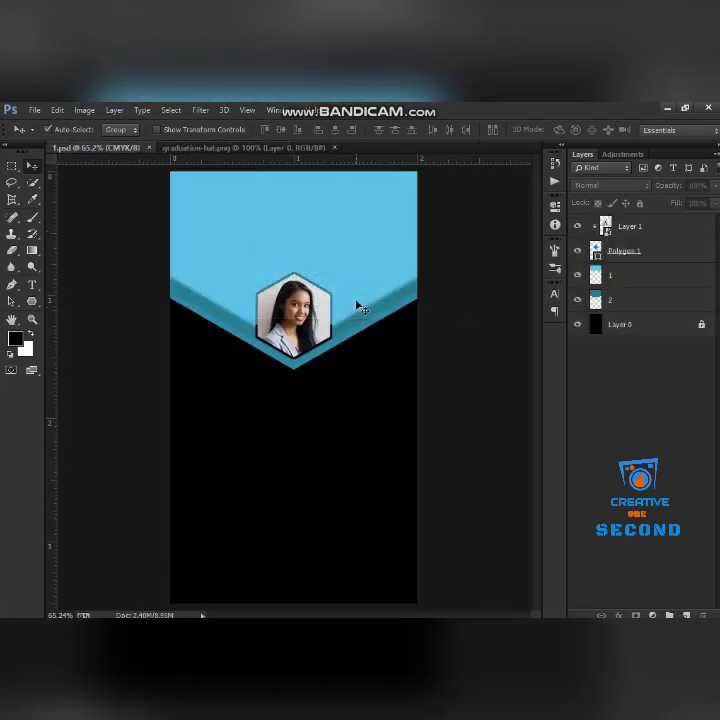
{"action": "left_click", "coordinate": [176, 148]}
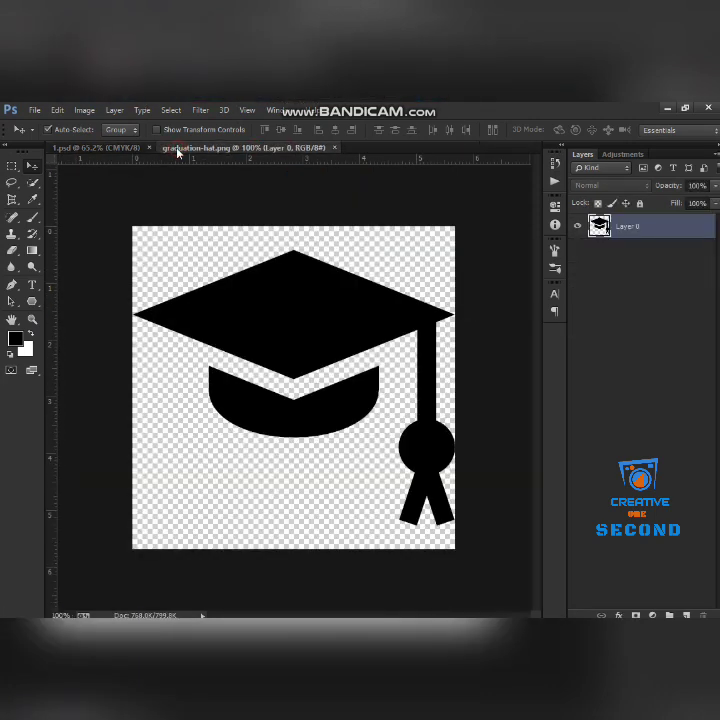
- Set the foreground colour to the teal sampled from the 1.psd hexagon border
{"action": "left_click", "coordinate": [97, 149]}
{"action": "left_click", "coordinate": [12, 340]}
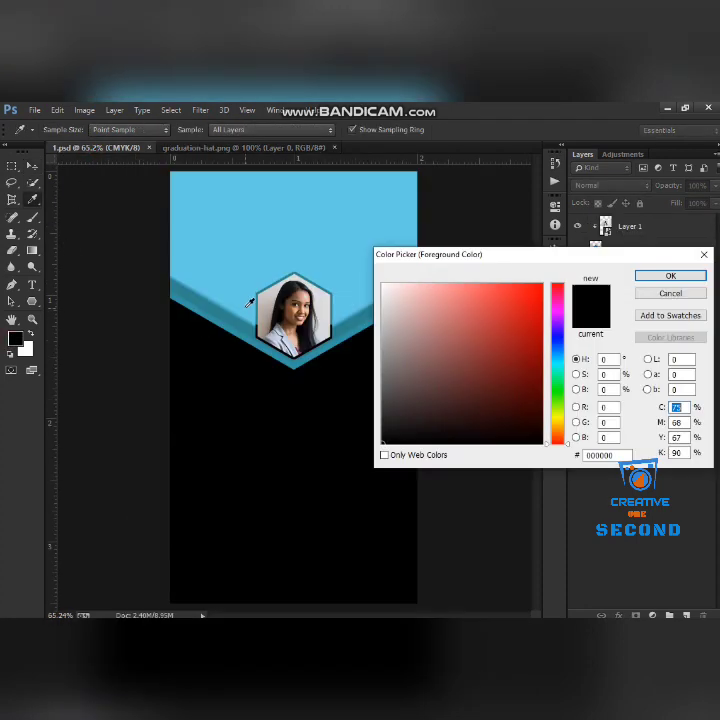
{"action": "left_click", "coordinate": [312, 321]}
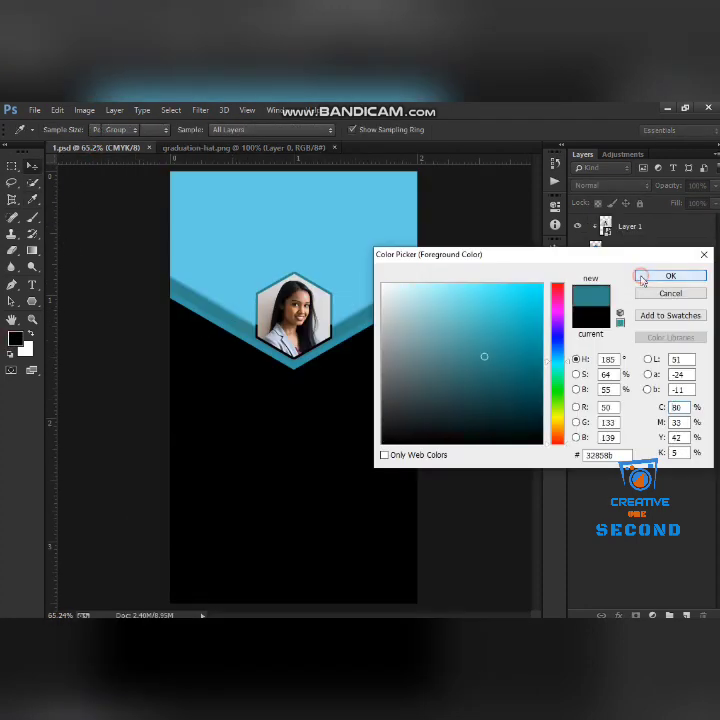
{"action": "left_click", "coordinate": [640, 276]}
{"action": "key", "text": "v"}
- Fill the graduation-cap shape with teal and convert its layer to a smart object
{"action": "left_click", "coordinate": [301, 150]}
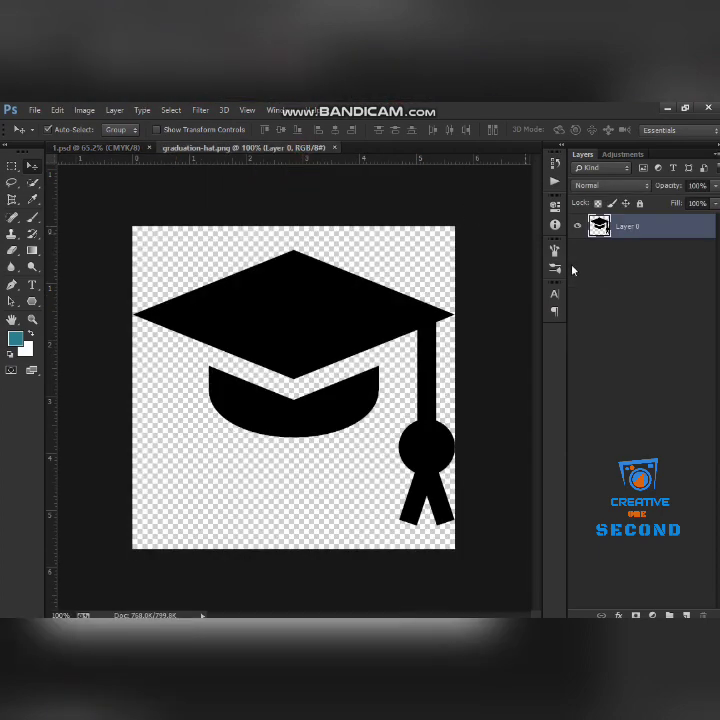
{"action": "left_click", "coordinate": [598, 227], "text": "ctrl"}
{"action": "key", "text": "b"}
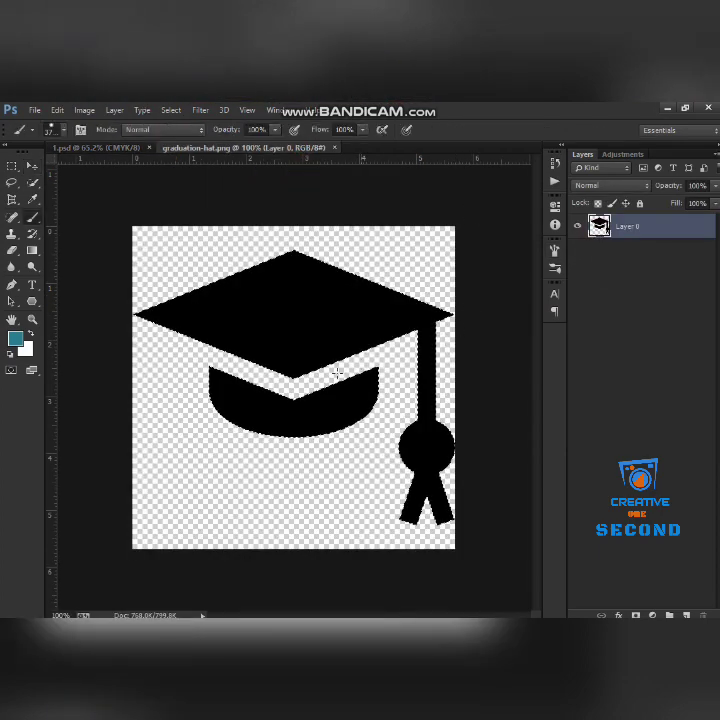
{"action": "key", "text": "alt+BackSpace"}
{"action": "key", "text": "ctrl+d"}
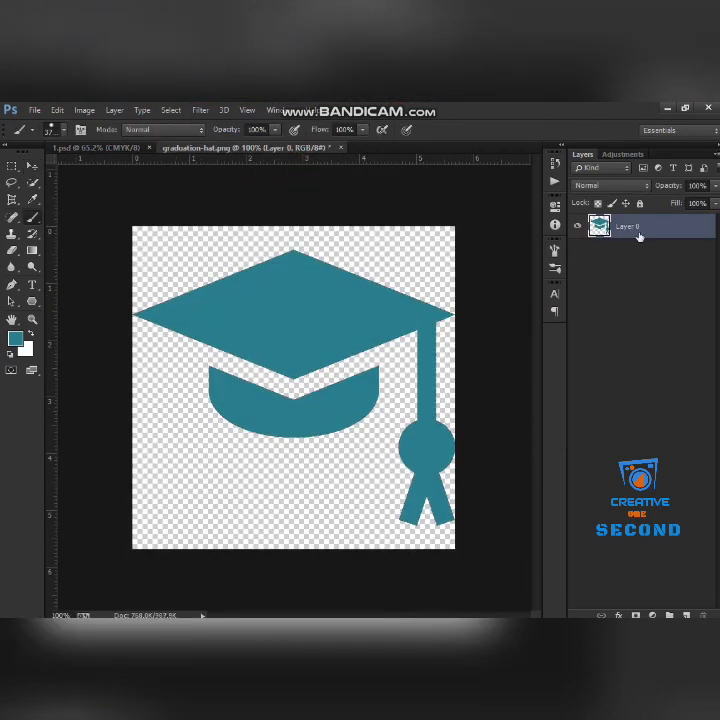
{"action": "right_click", "coordinate": [639, 236]}
{"action": "left_click", "coordinate": [483, 263]}
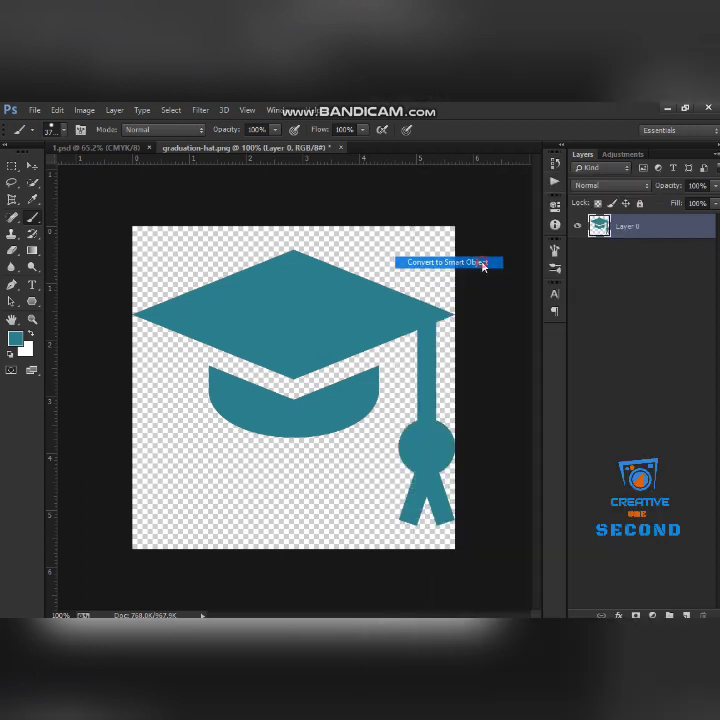
- Bring the cap into the ID card at about 7%, unclipped, centred atop the header
{"action": "key", "text": "v"}
{"action": "mouse_move", "coordinate": [241, 270]}
{"action": "left_mouse_down"}
{"action": "mouse_move", "coordinate": [118, 162]}
{"action": "mouse_move", "coordinate": [233, 259]}
{"action": "left_mouse_up"}
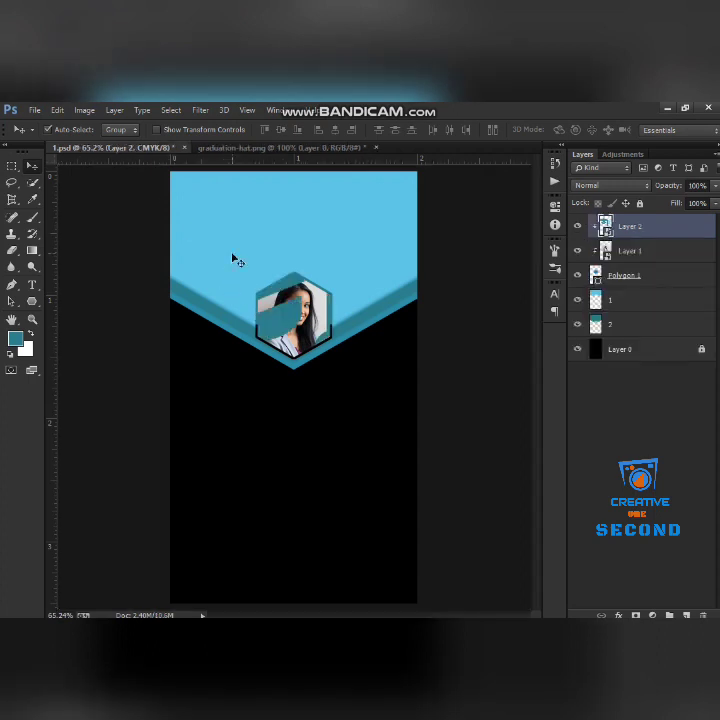
{"action": "key", "text": "ctrl+t"}
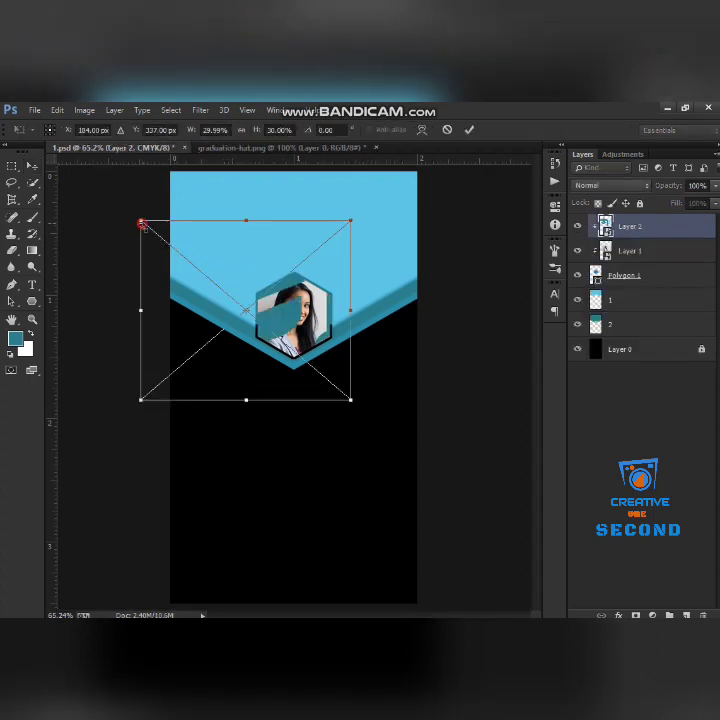
{"action": "left_click_drag", "start_coordinate": [141, 224], "coordinate": [219, 288]}
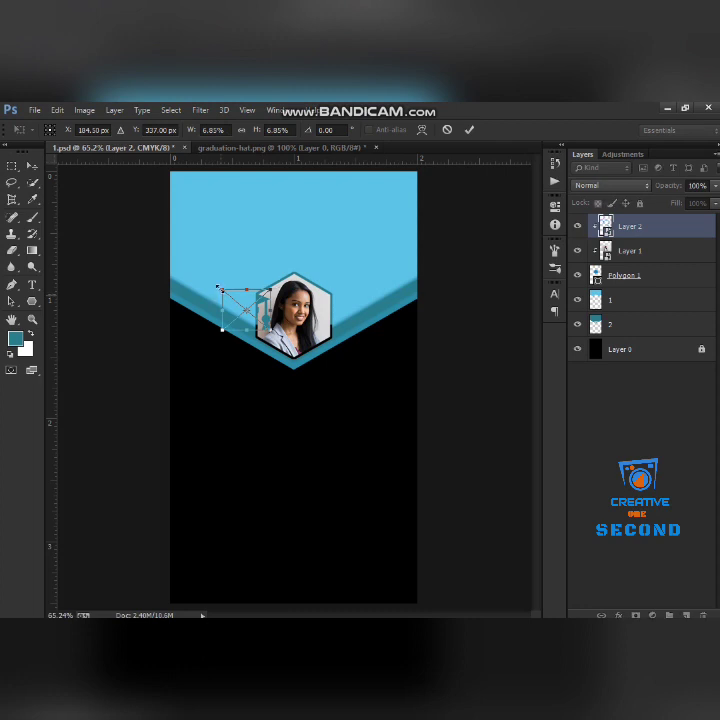
{"action": "key", "text": "Return"}
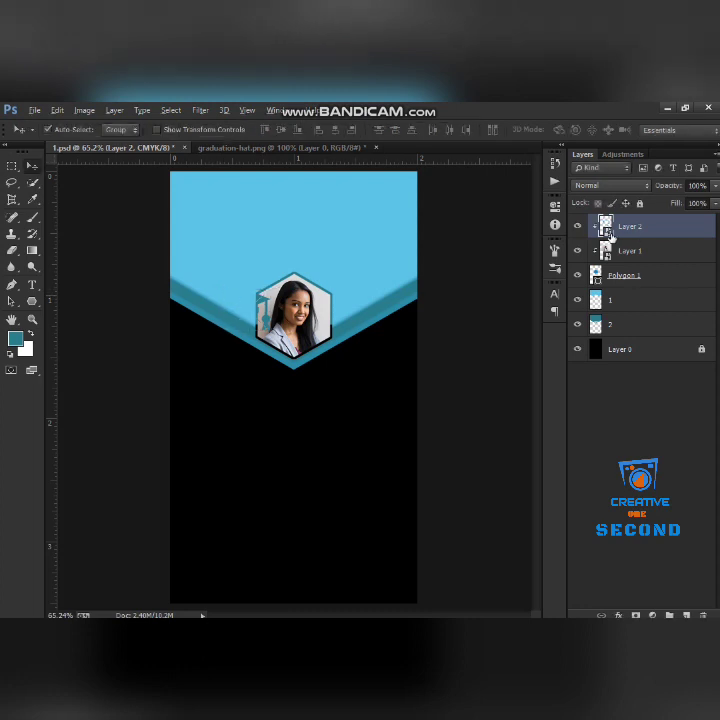
{"action": "left_click_drag", "start_coordinate": [607, 232], "coordinate": [607, 241]}
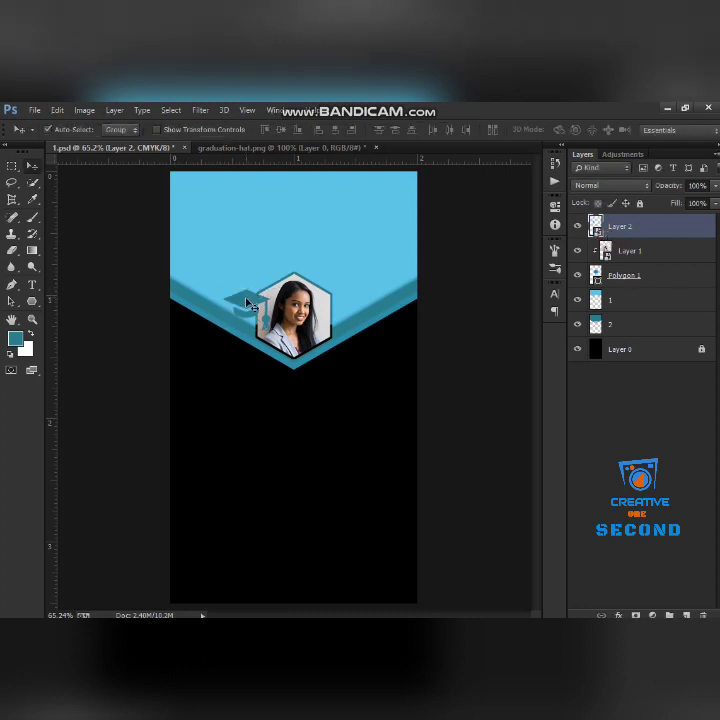
{"action": "left_click_drag", "start_coordinate": [249, 303], "coordinate": [293, 205]}
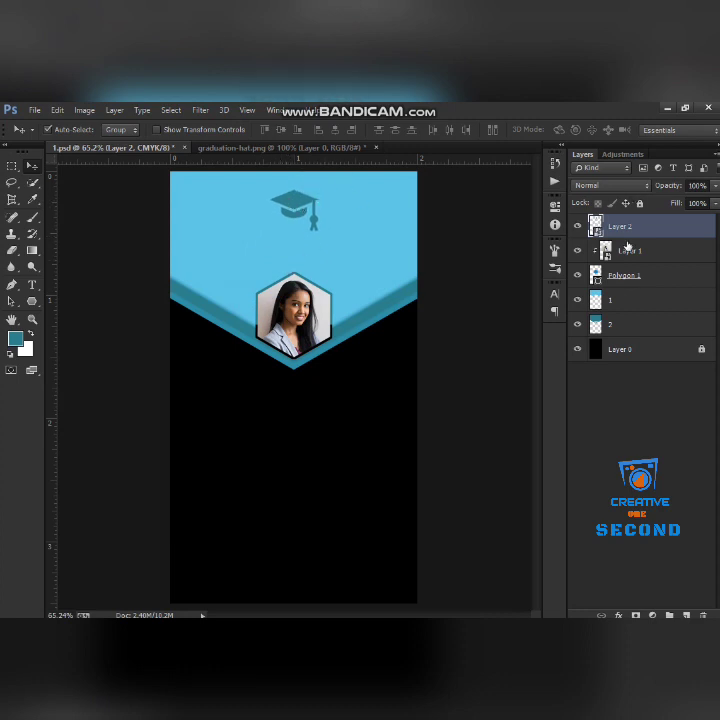
- Load the cap's selection and choose pure red as the foreground colour
{"action": "left_click", "coordinate": [597, 229], "text": "ctrl"}
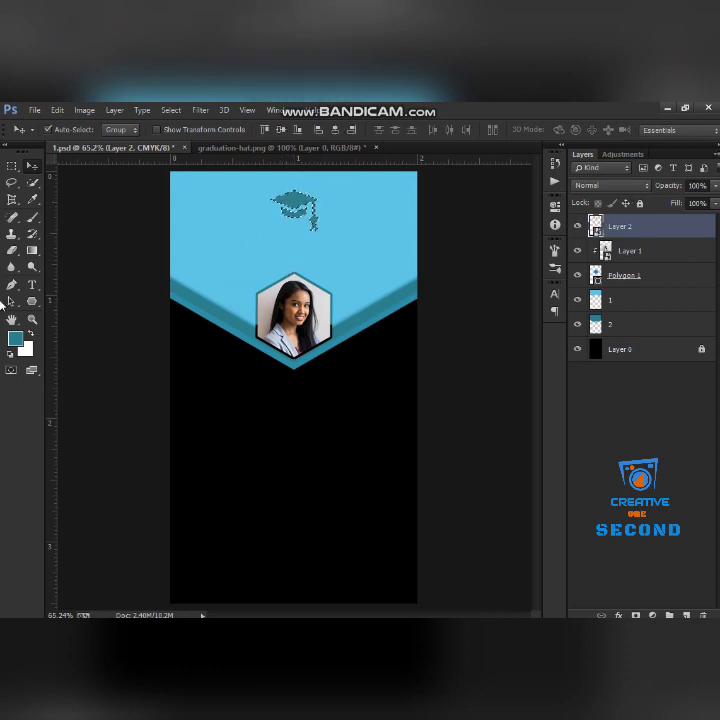
{"action": "left_click", "coordinate": [15, 338]}
{"action": "left_click", "coordinate": [500, 357]}
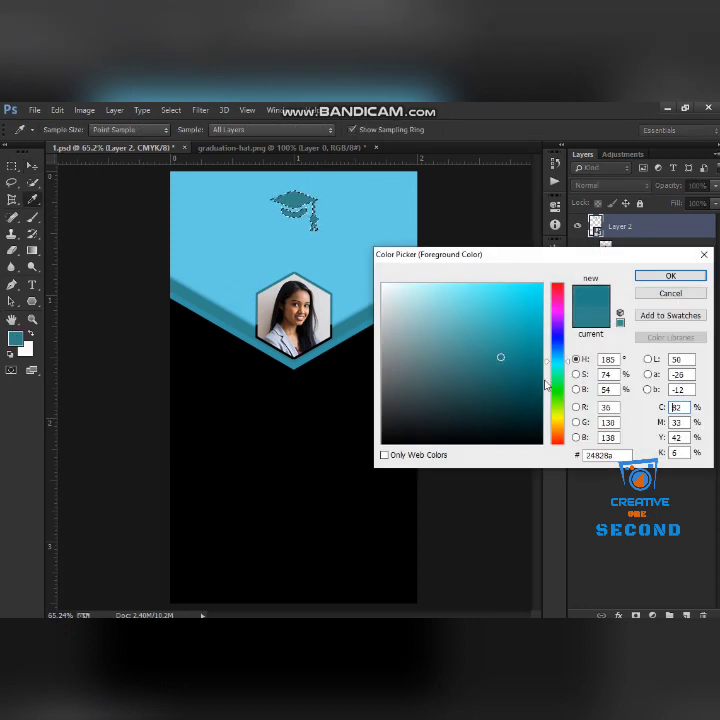
{"action": "left_click", "coordinate": [559, 391]}
{"action": "left_click_drag", "start_coordinate": [510, 357], "coordinate": [528, 308]}
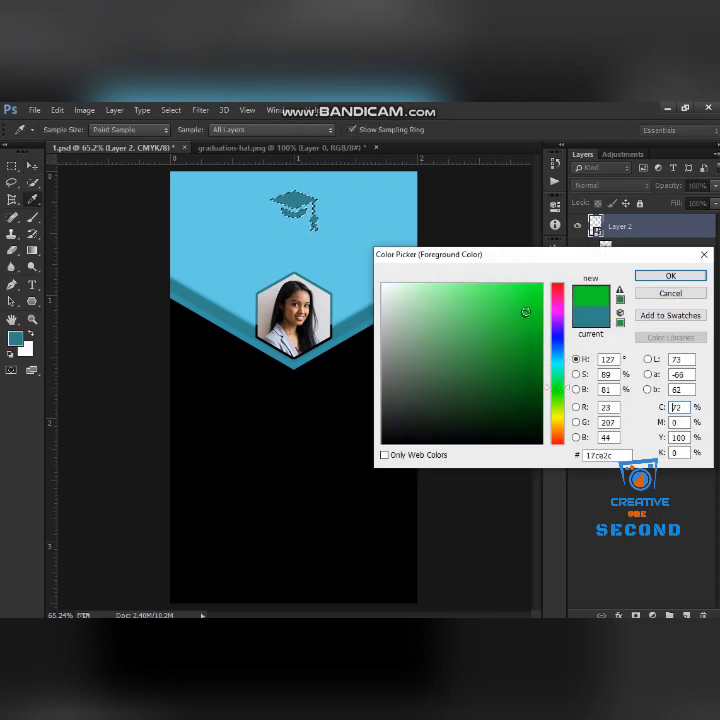
{"action": "left_click", "coordinate": [355, 298]}
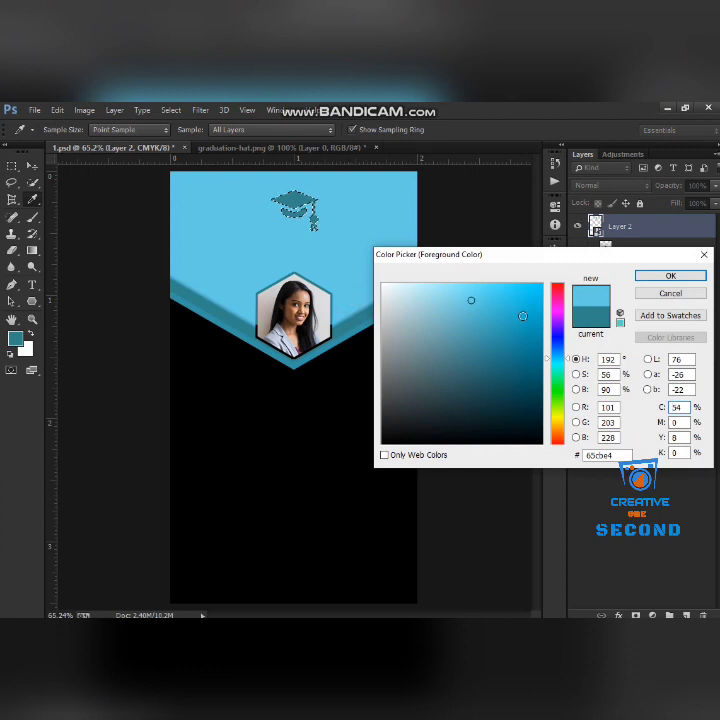
{"action": "left_click_drag", "start_coordinate": [563, 359], "coordinate": [563, 313]}
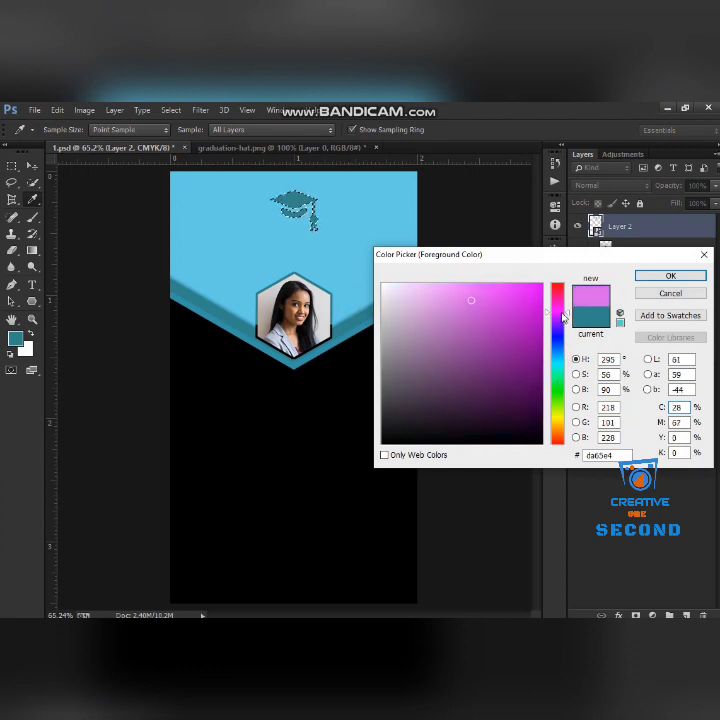
{"action": "left_click", "coordinate": [524, 291]}
{"action": "left_click_drag", "start_coordinate": [524, 291], "coordinate": [566, 284]}
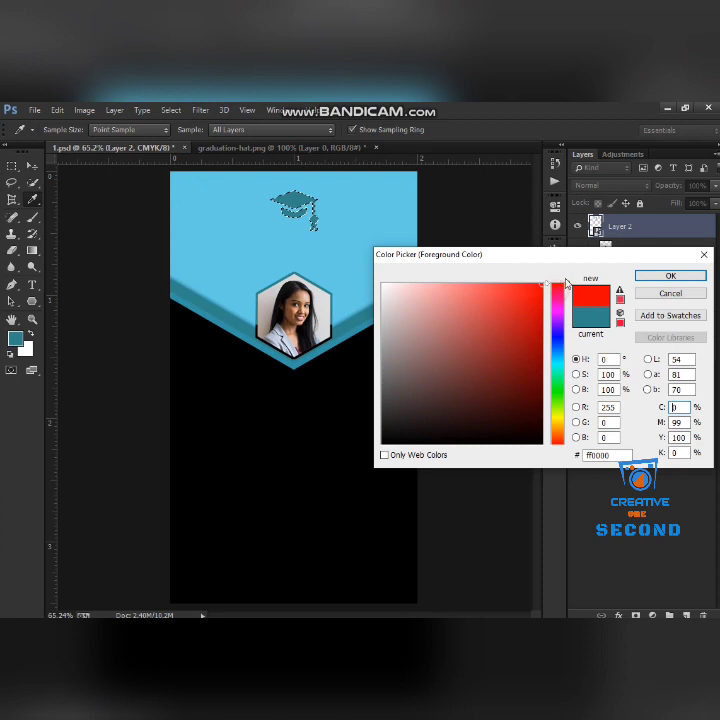
{"action": "left_click", "coordinate": [670, 276]}
- Rasterize the cap smart object and brush-paint it red, then a darker red
{"action": "key", "text": "b"}
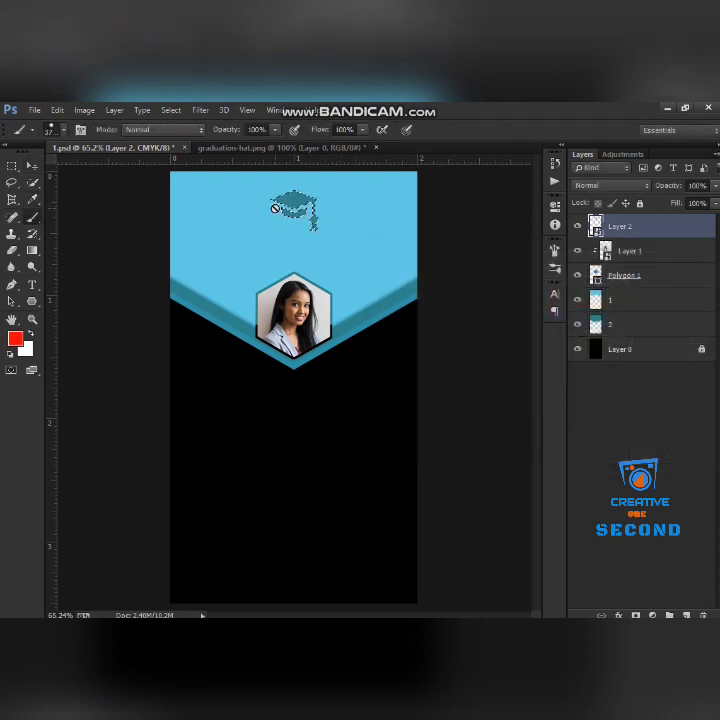
{"action": "left_click", "coordinate": [339, 242]}
{"action": "left_click", "coordinate": [345, 313]}
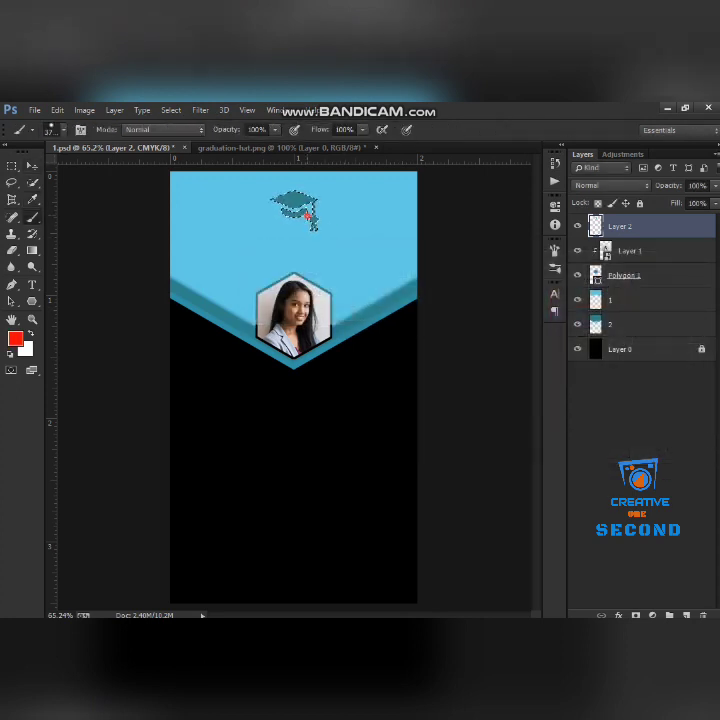
{"action": "left_click_drag", "start_coordinate": [308, 217], "coordinate": [290, 205]}
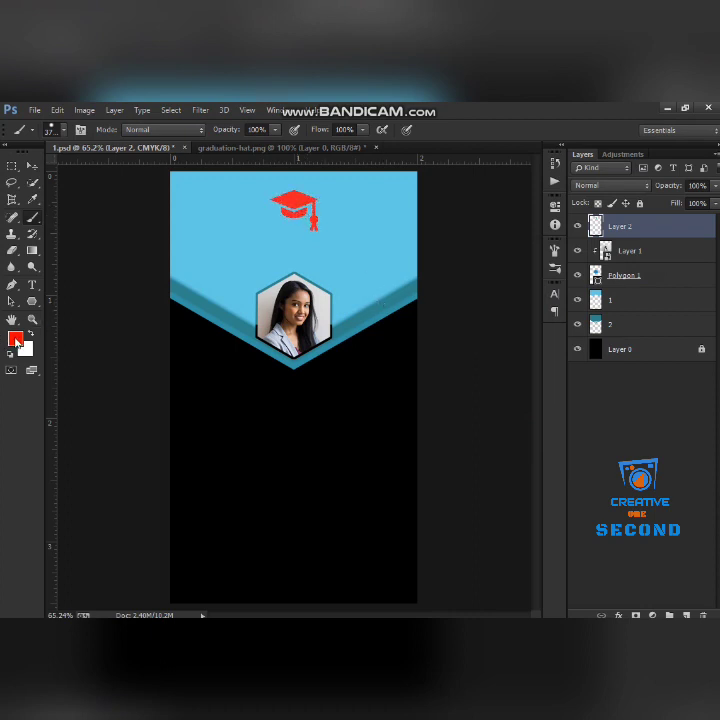
{"action": "left_click", "coordinate": [16, 339]}
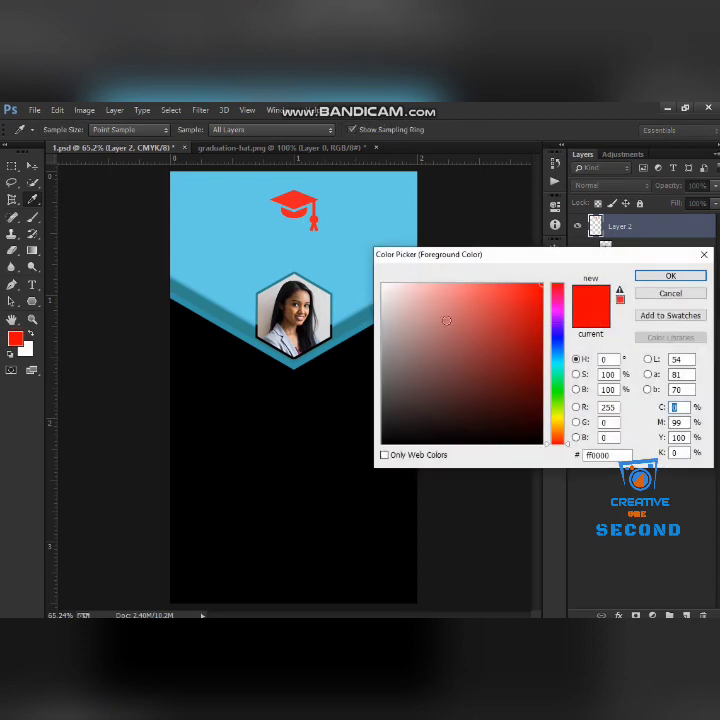
{"action": "left_click_drag", "start_coordinate": [534, 321], "coordinate": [540, 371]}
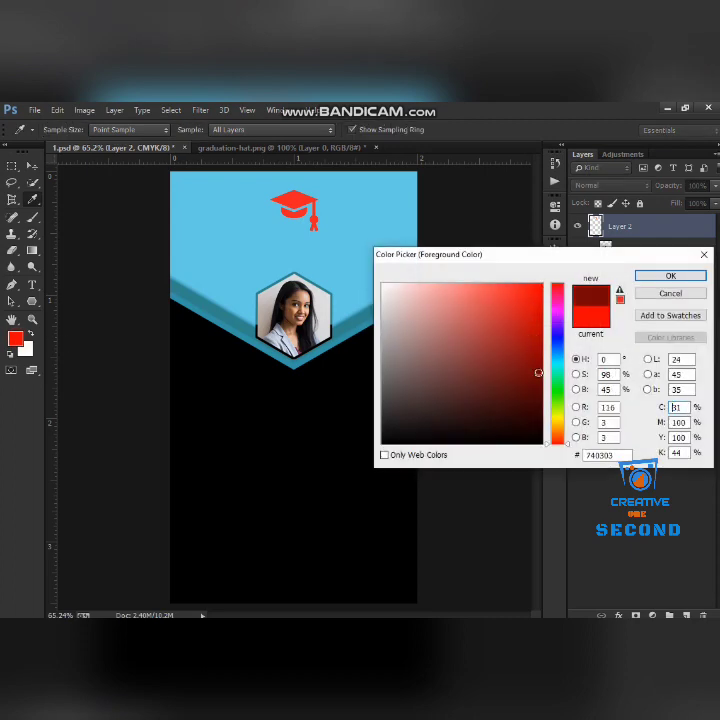
{"action": "left_click", "coordinate": [670, 276]}
{"action": "left_click_drag", "start_coordinate": [278, 200], "coordinate": [305, 215]}
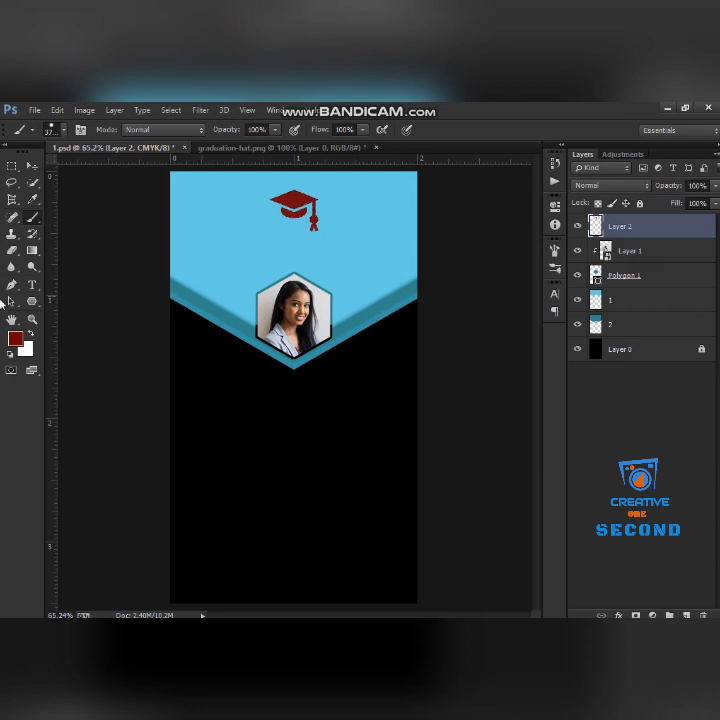
- Fill the cap's selection with a bright new foreground colour and deselect
{"action": "left_click", "coordinate": [15, 339]}
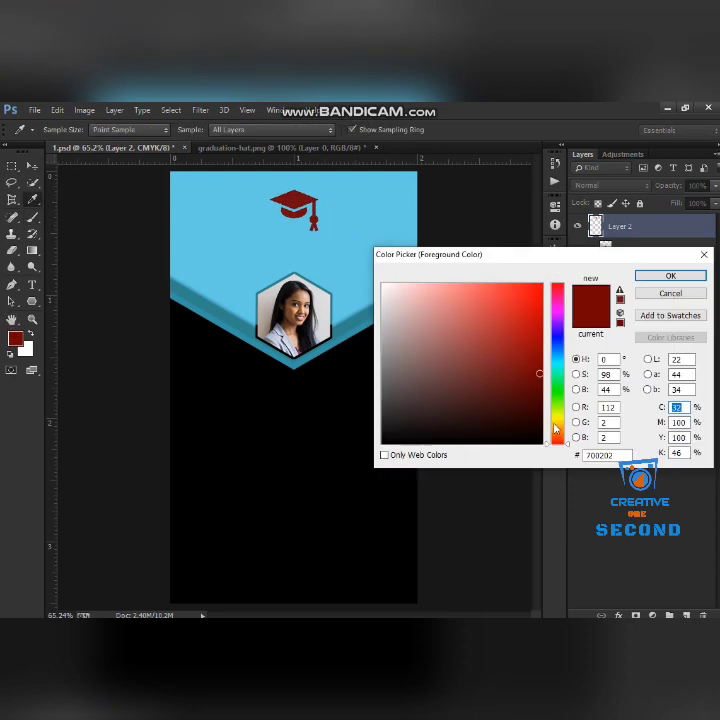
{"action": "left_click_drag", "start_coordinate": [555, 430], "coordinate": [555, 425]}
{"action": "left_click", "coordinate": [541, 285]}
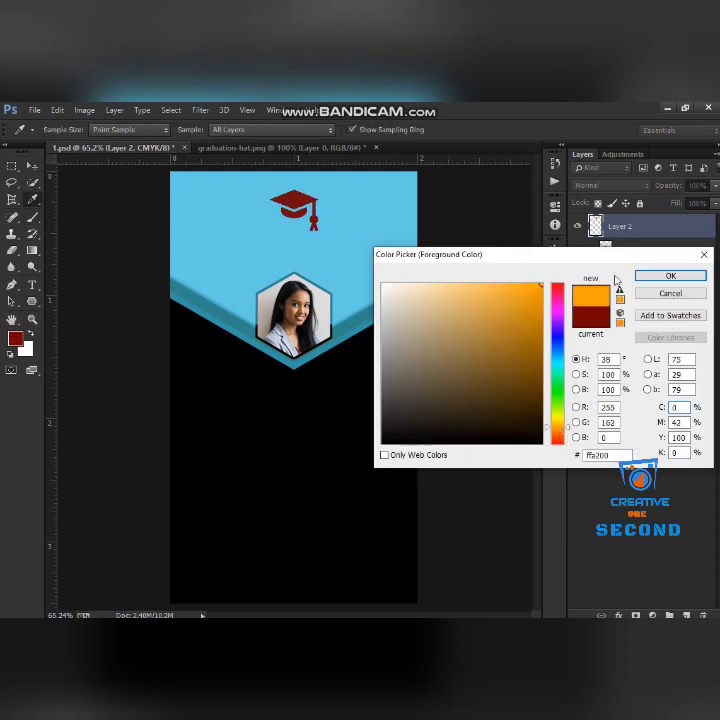
{"action": "left_click", "coordinate": [669, 276]}
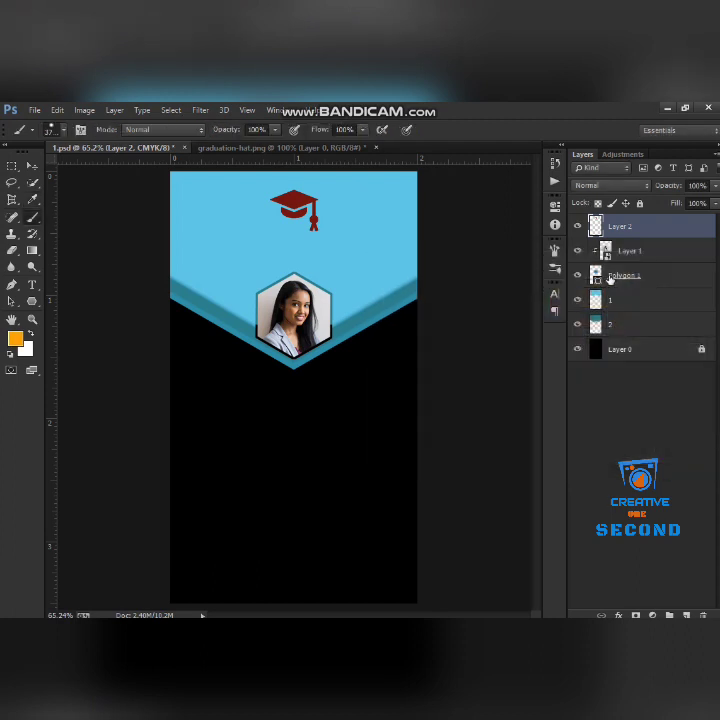
{"action": "left_click", "coordinate": [597, 226], "text": "ctrl"}
{"action": "key", "text": "alt+BackSpace"}
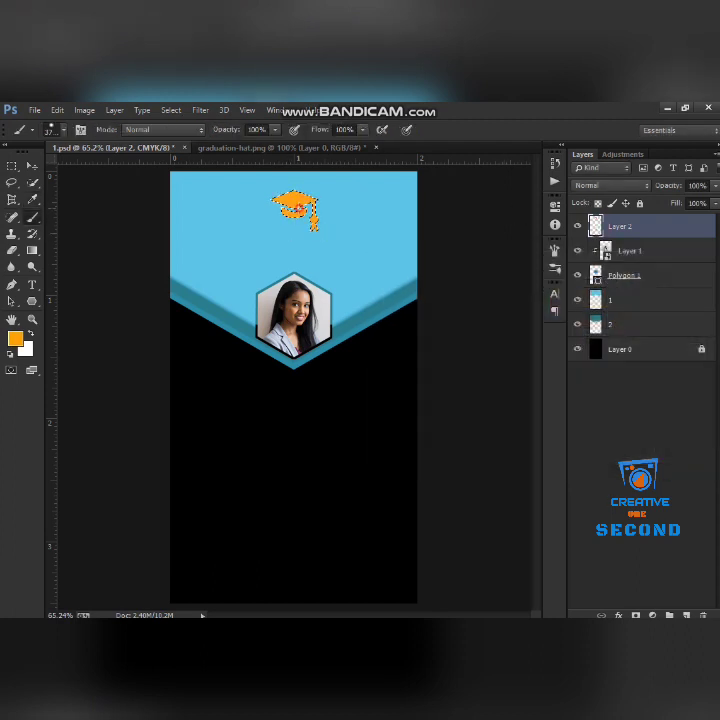
{"action": "key", "text": "ctrl+d"}
{"action": "left_click", "coordinate": [310, 245], "text": "ctrl"}
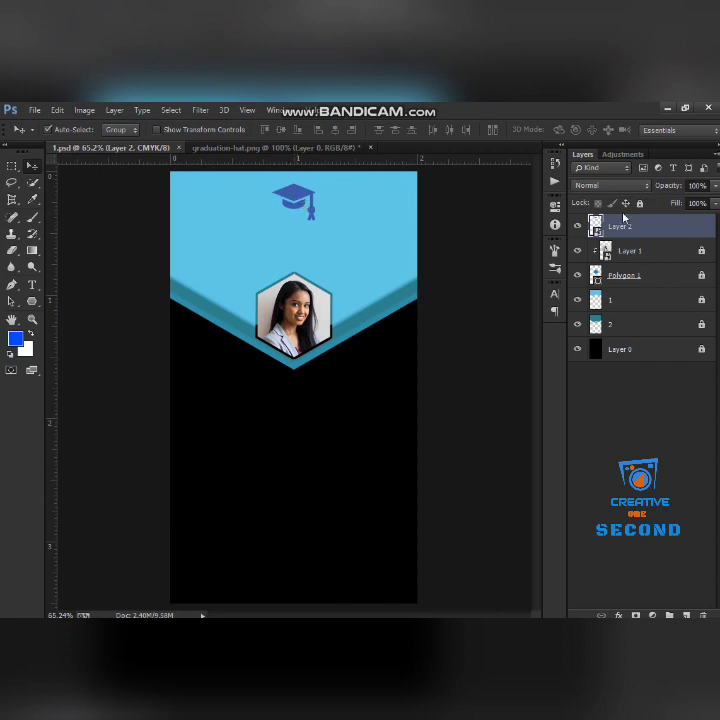
- Rasterize Layer 2 and fill the cap's pixel selection with default black
{"action": "right_click", "coordinate": [668, 231]}
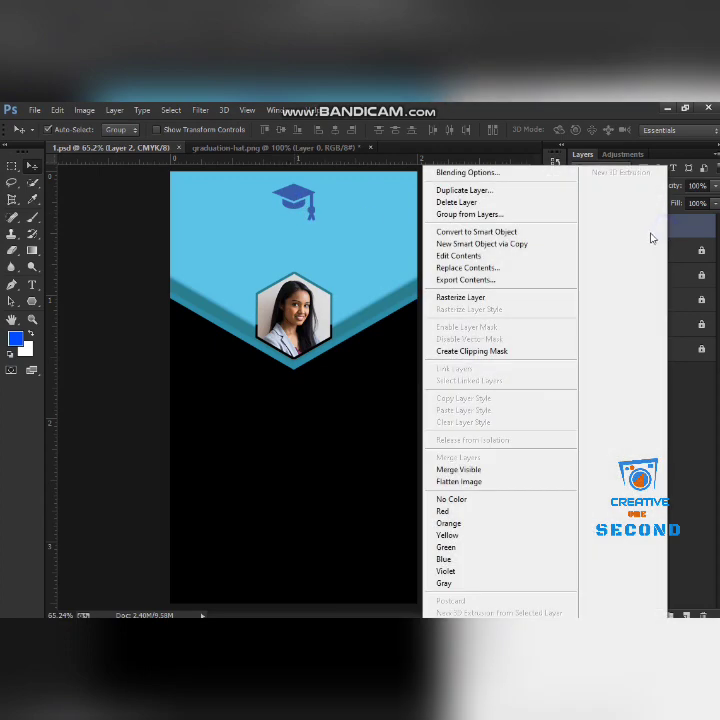
{"action": "left_click", "coordinate": [503, 298]}
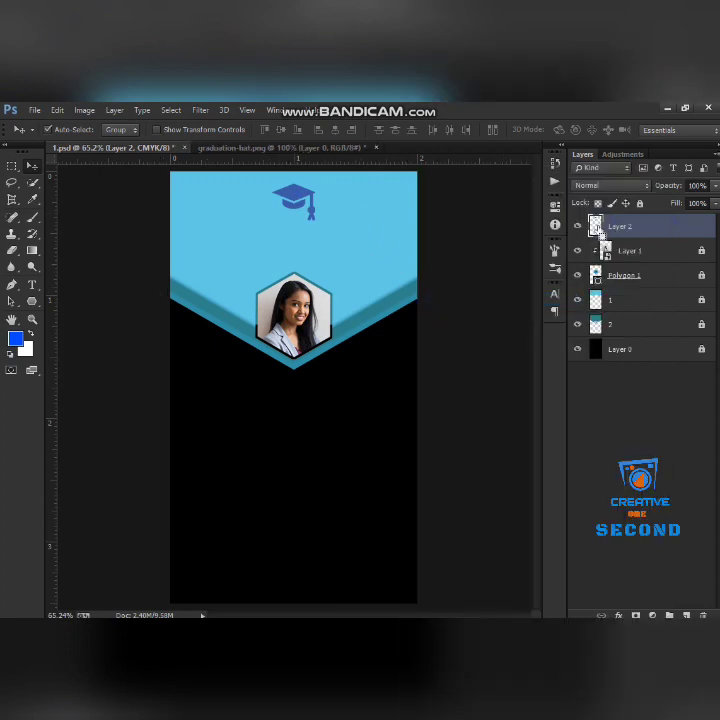
{"action": "left_click", "coordinate": [596, 226], "text": "ctrl"}
{"action": "left_click", "coordinate": [10, 352]}
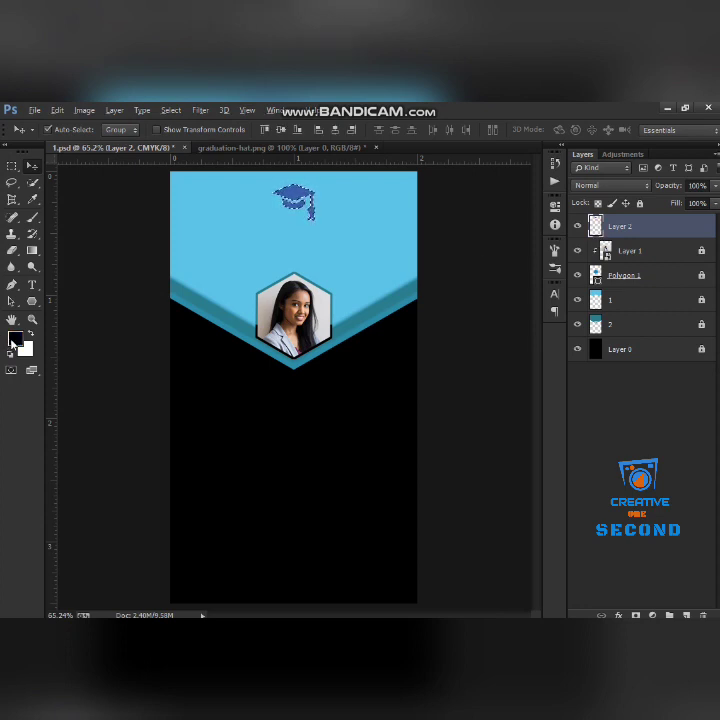
{"action": "key", "text": "alt+BackSpace"}
{"action": "key", "text": "ctrl+d"}
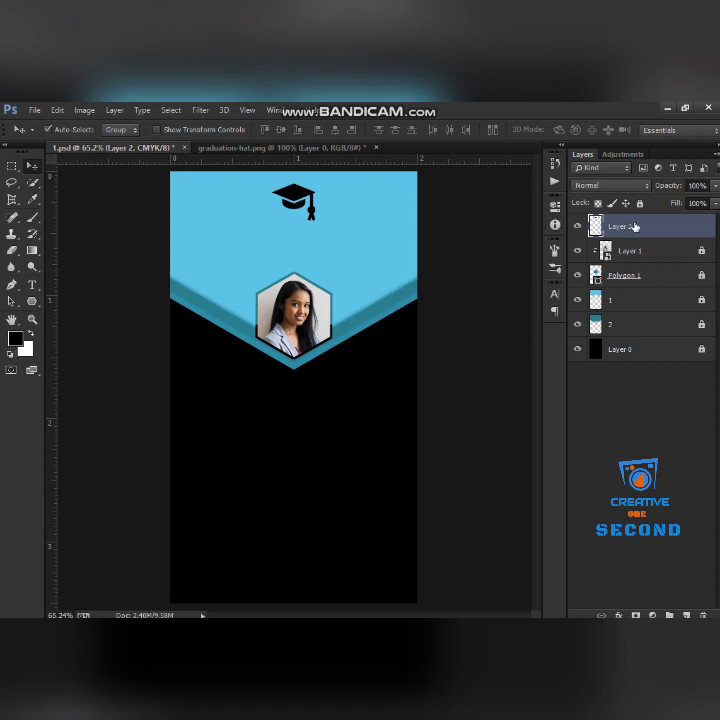
- Convert the black cap layer to a smart object and scale it to about 147%
{"action": "right_click", "coordinate": [634, 227]}
{"action": "left_click", "coordinate": [478, 266]}
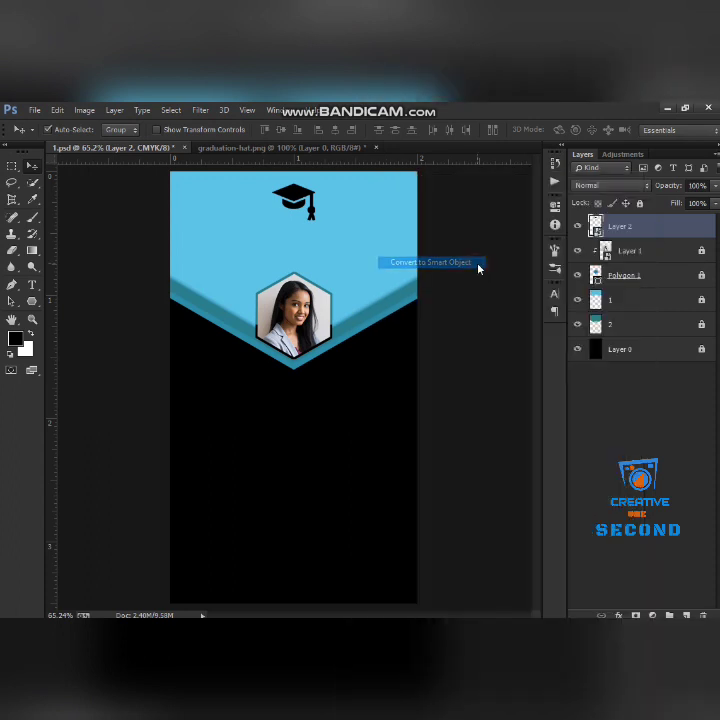
{"action": "key", "text": "ctrl+t"}
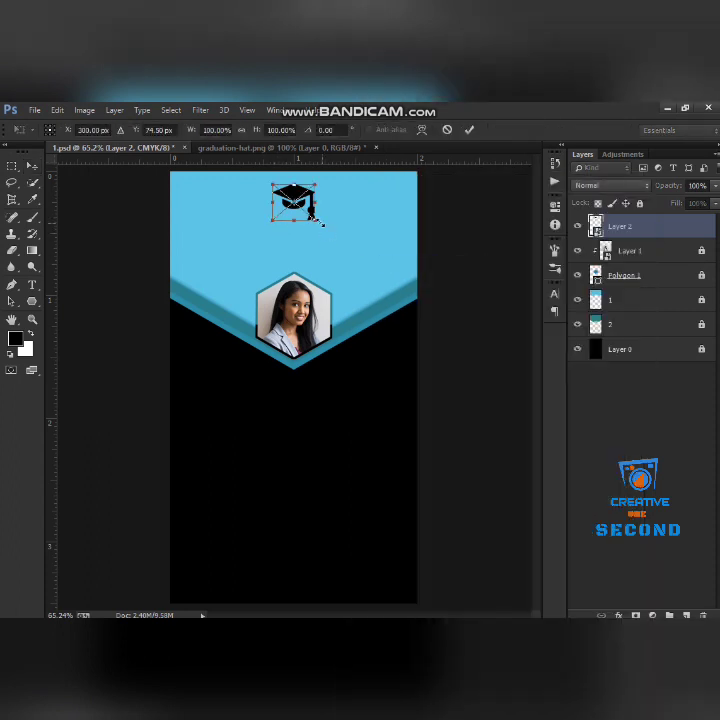
{"action": "left_click_drag", "start_coordinate": [316, 221], "coordinate": [325, 231]}
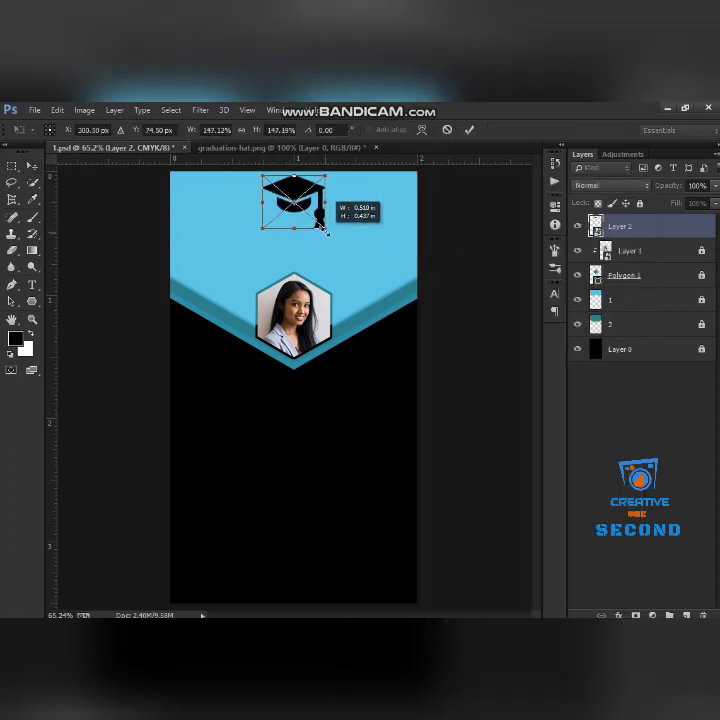
{"action": "key", "text": "Return"}
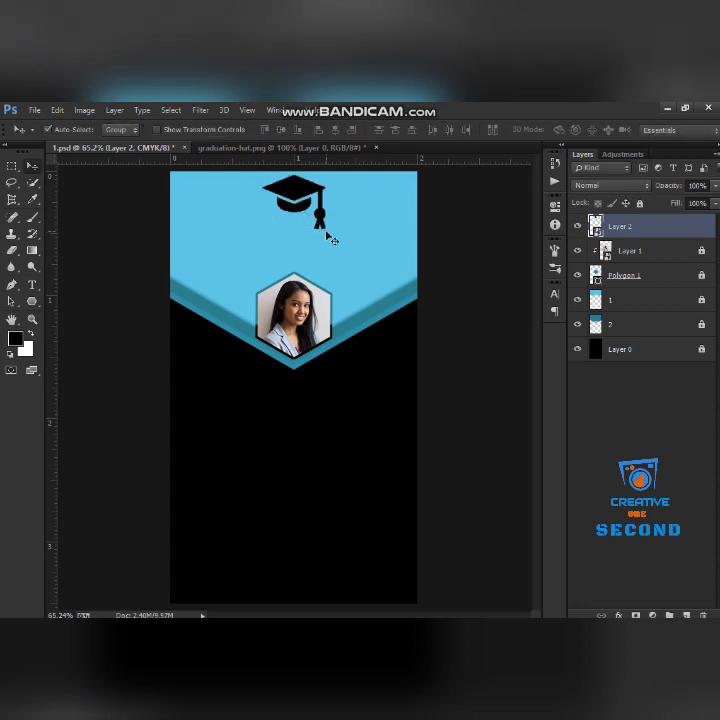
- Centre the cap horizontally, nudge it up near the header top, and save the document
{"action": "key", "text": "ctrl+a"}
{"action": "left_click", "coordinate": [336, 131]}
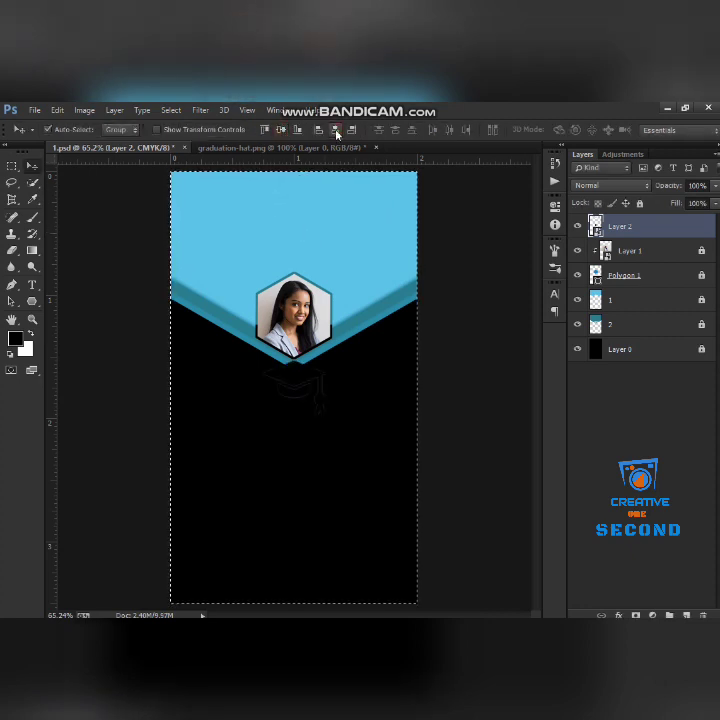
{"action": "key", "text": "ctrl+d"}
{"action": "key", "text": "shift+Up"}
{"action": "key", "text": "shift+Up"}
{"action": "key", "text": "shift+Up"}
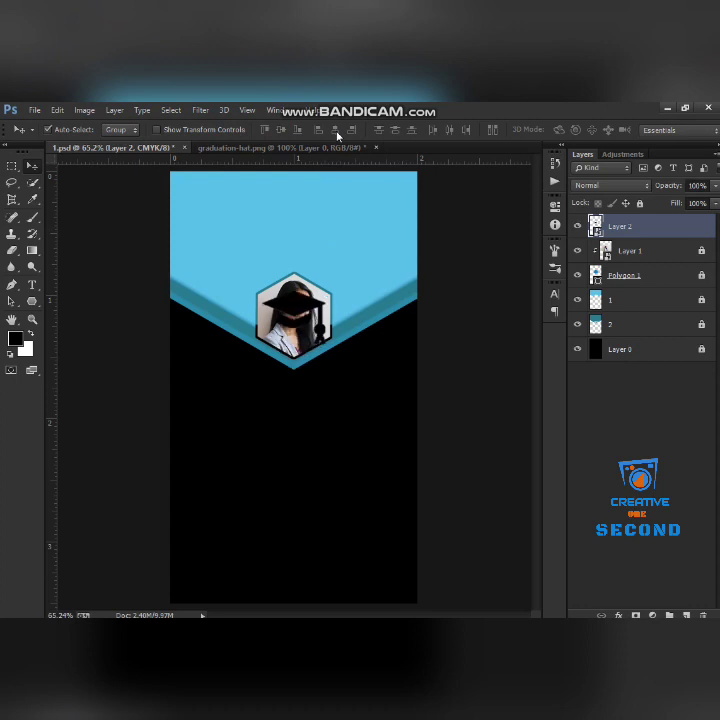
{"action": "key", "text": "shift+Up"}
{"action": "key", "text": "shift+Up"}
{"action": "key", "text": "shift+Up"}
{"action": "key", "text": "shift+Up"}
{"action": "key", "text": "shift+Up"}
{"action": "key", "text": "shift+Up"}
{"action": "key", "text": "shift+Up"}
{"action": "key", "text": "shift+Up"}
{"action": "key", "text": "ctrl+s"}
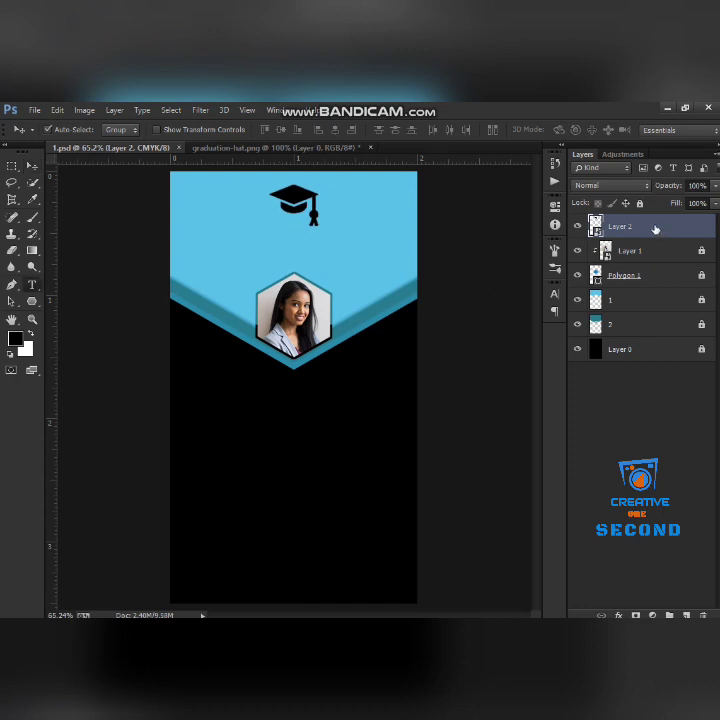
{"action": "left_click", "coordinate": [32, 285]}
- Draw a text box above the photo and paste in the school name
{"action": "right_click", "coordinate": [32, 285]}
{"action": "left_click", "coordinate": [86, 290]}
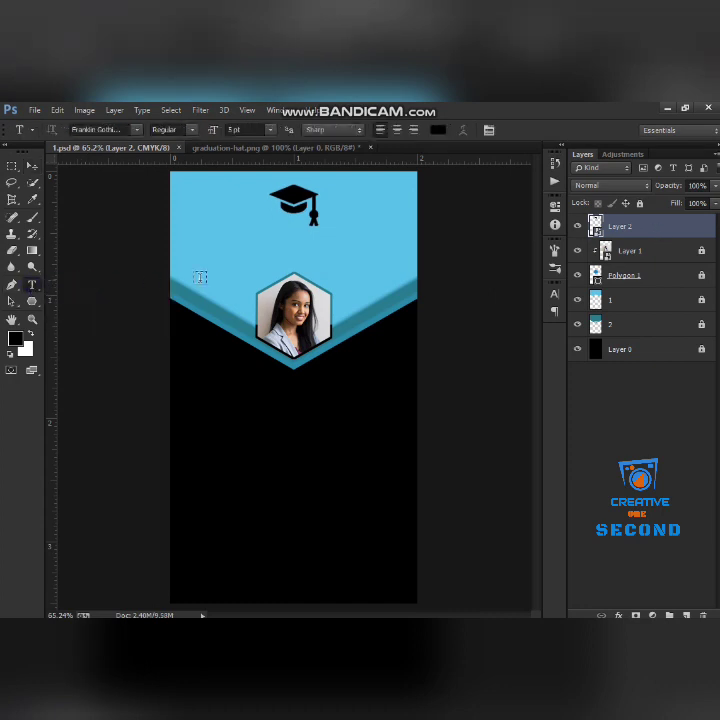
{"action": "mouse_move", "coordinate": [193, 226]}
{"action": "left_mouse_down"}
{"action": "mouse_move", "coordinate": [397, 250]}
{"action": "mouse_move", "coordinate": [398, 258]}
{"action": "left_mouse_up"}
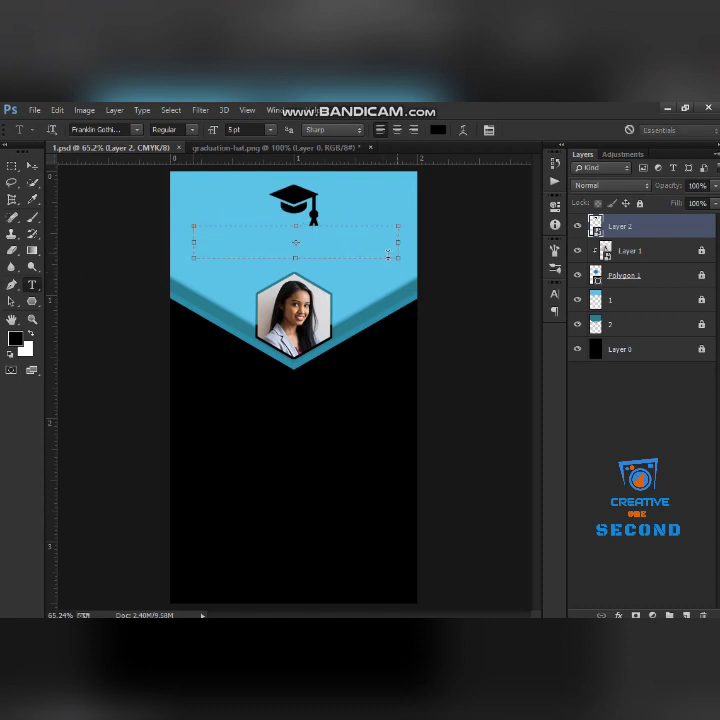
{"action": "key", "text": "ctrl+v"}
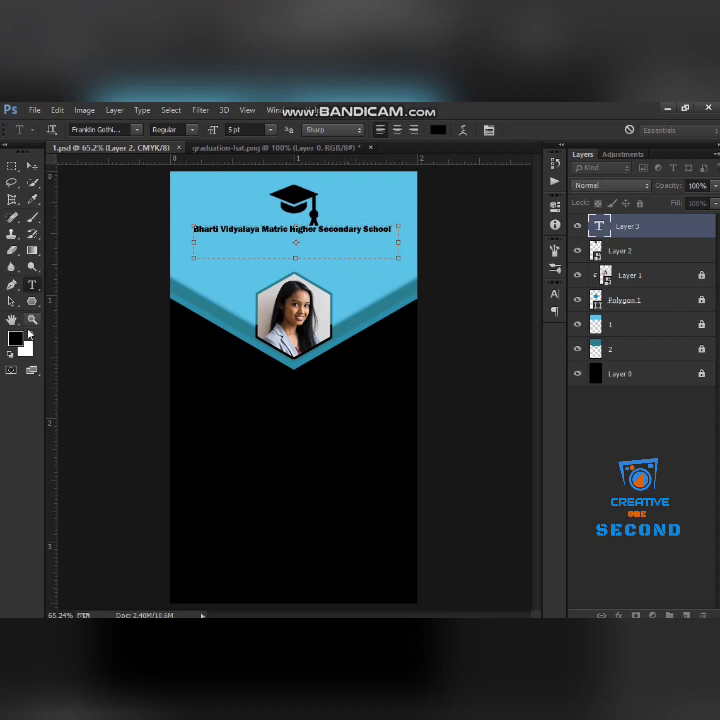
- Make the school name white, centre-aligned, and wrapped onto two lines in a narrower box
{"action": "key", "text": "x"}
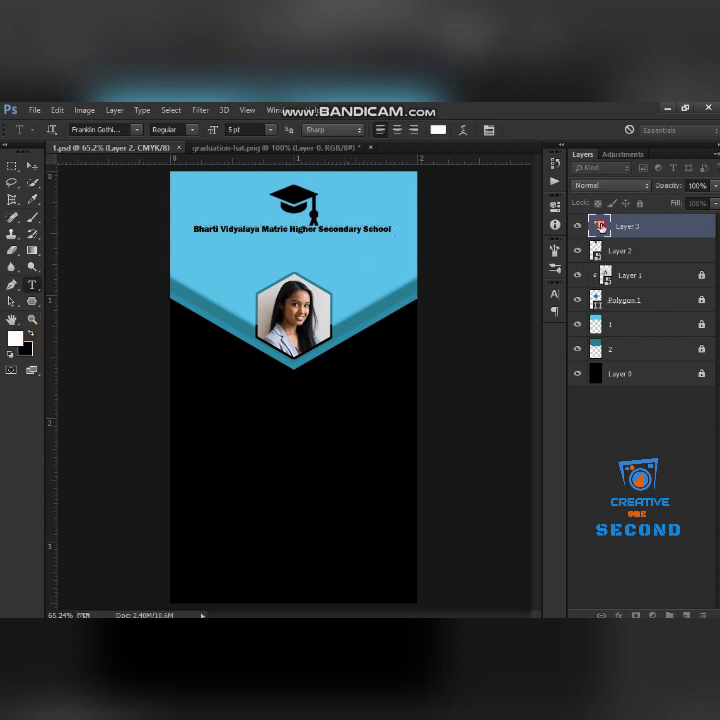
{"action": "double_click", "coordinate": [599, 226]}
{"action": "left_click", "coordinate": [12, 340]}
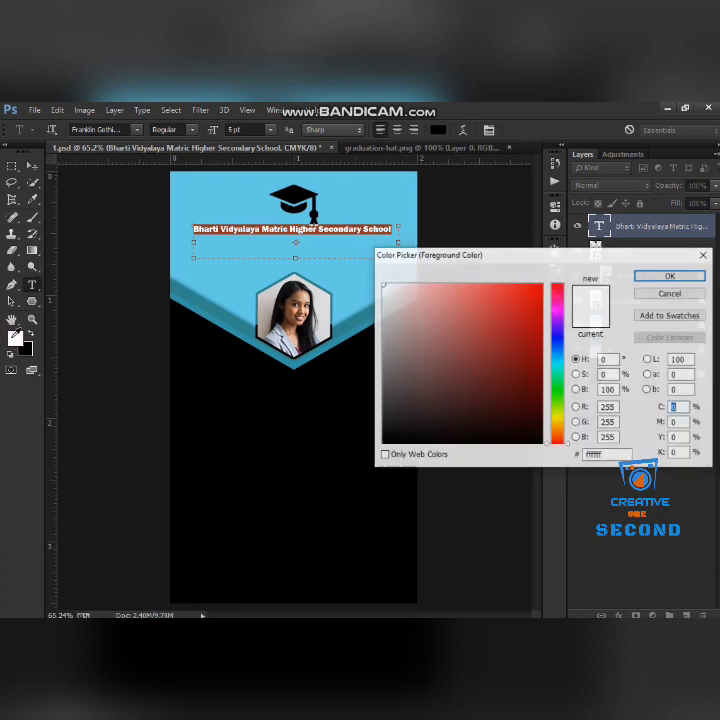
{"action": "left_click", "coordinate": [669, 275]}
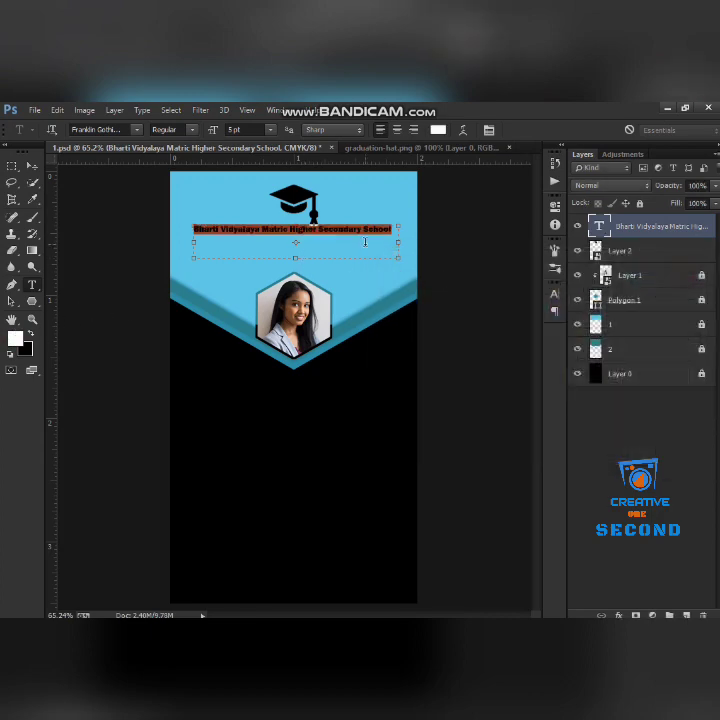
{"action": "left_click_drag", "start_coordinate": [398, 243], "coordinate": [368, 243]}
{"action": "left_click", "coordinate": [397, 129]}
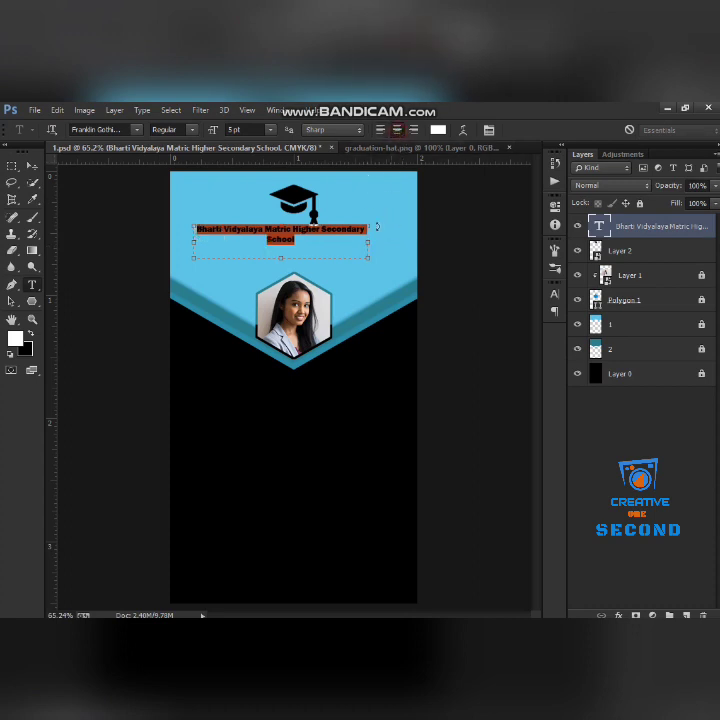
{"action": "left_click_drag", "start_coordinate": [369, 243], "coordinate": [322, 236]}
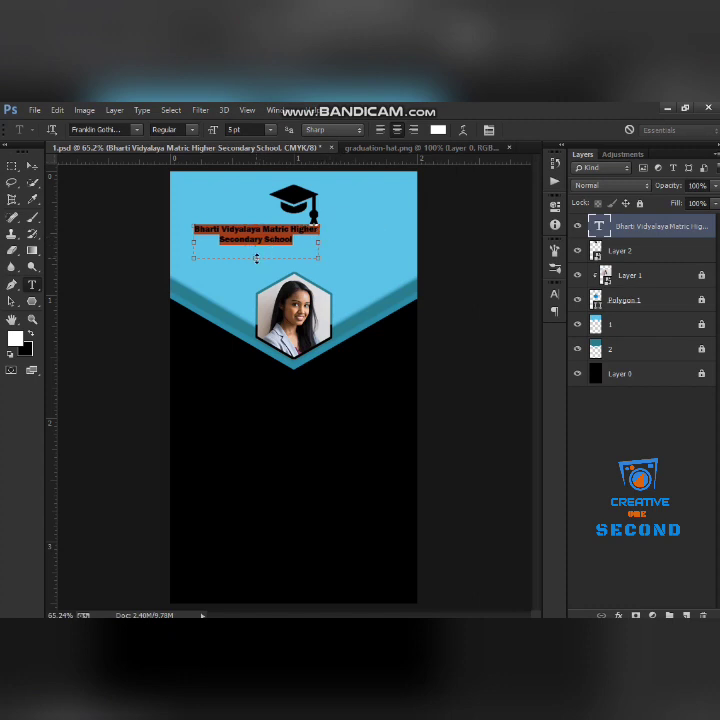
{"action": "left_click_drag", "start_coordinate": [256, 258], "coordinate": [256, 244]}
{"action": "key", "text": "ctrl+Return"}
{"action": "key", "text": "v"}
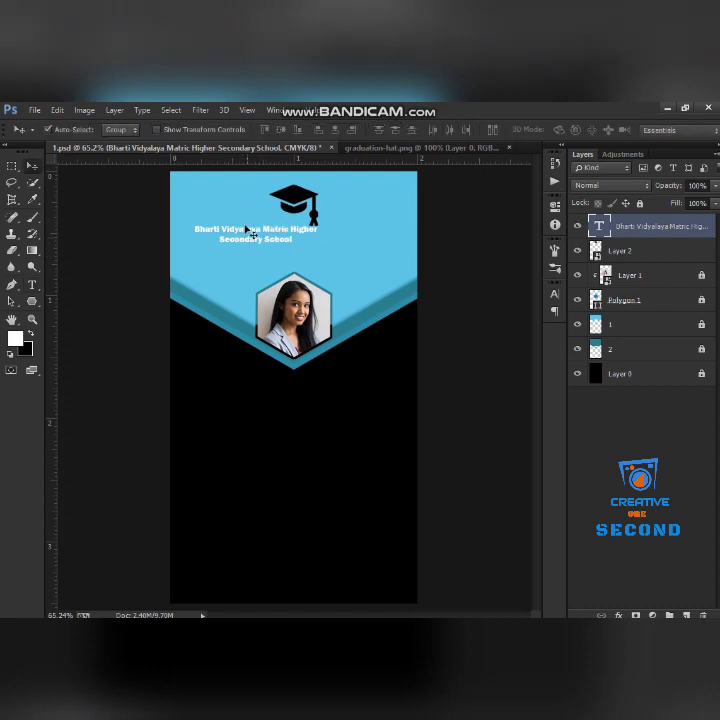
{"action": "key", "text": "ctrl+a"}
- Centre the school name on the canvas, then nudge it up just beneath the cap
{"action": "left_click", "coordinate": [281, 130]}
{"action": "left_click", "coordinate": [335, 130]}
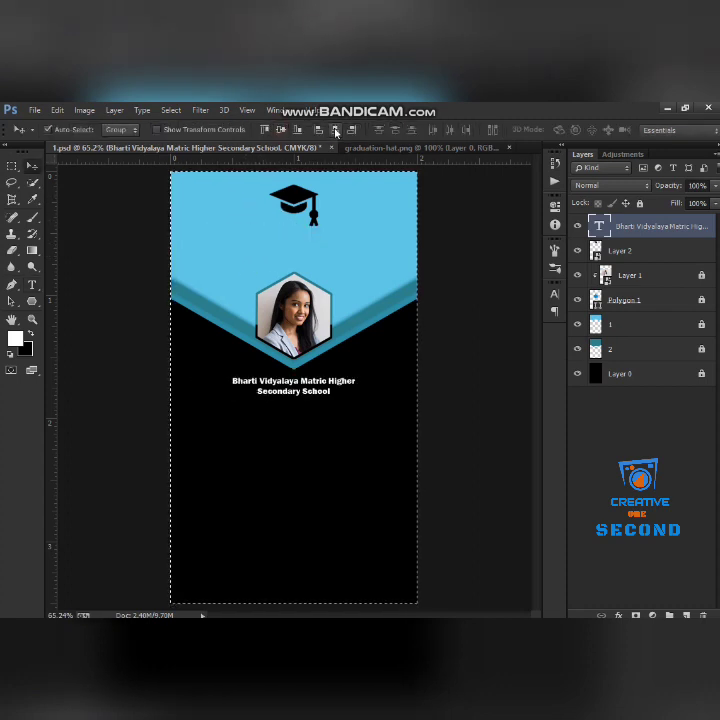
{"action": "key", "text": "ctrl+d"}
{"action": "key", "text": "Up"}
{"action": "key", "text": "Up"}
{"action": "key", "text": "Up"}
{"action": "key", "text": "shift+Up"}
{"action": "key", "text": "shift+Up"}
{"action": "key", "text": "shift+Up"}
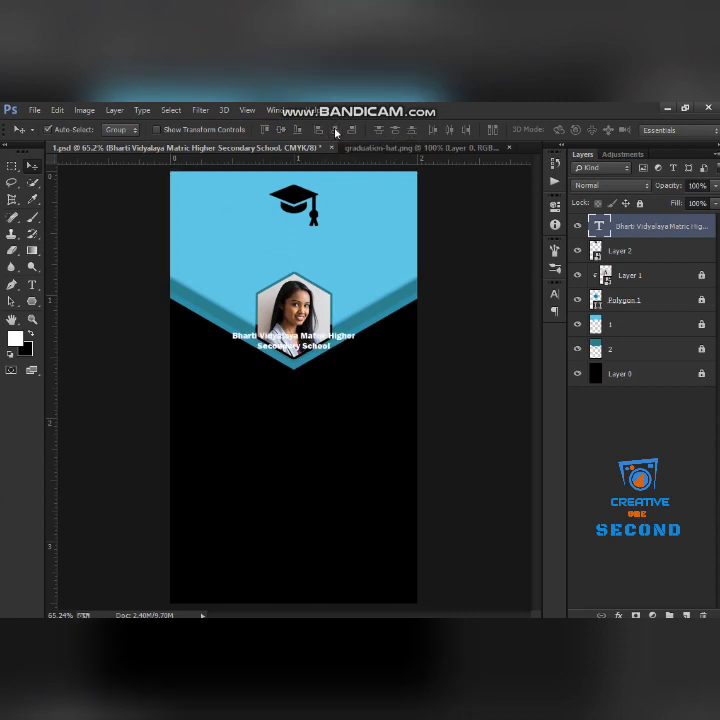
{"action": "key", "text": "shift+Up"}
{"action": "key", "text": "shift+Up"}
{"action": "key", "text": "shift+Up"}
{"action": "key", "text": "shift+Up"}
{"action": "key", "text": "shift+Up"}
{"action": "key", "text": "shift+Up"}
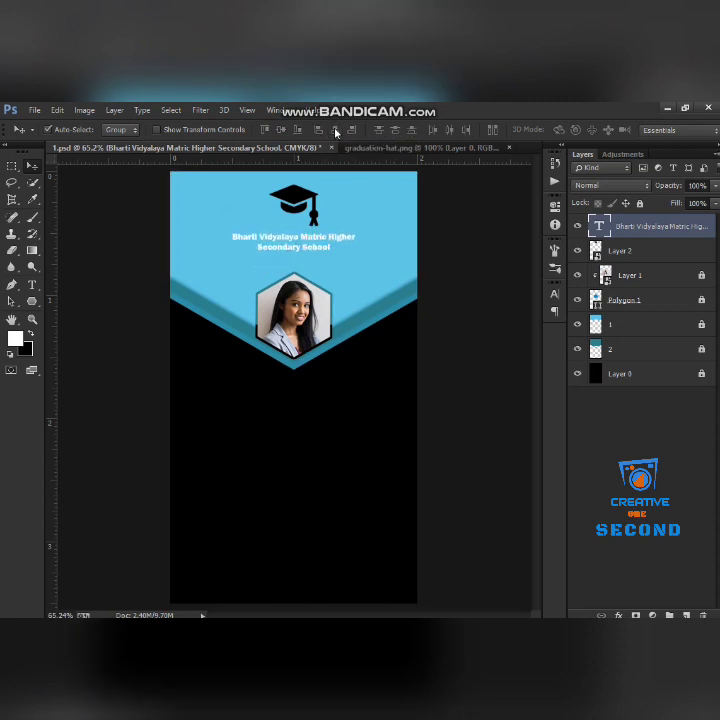
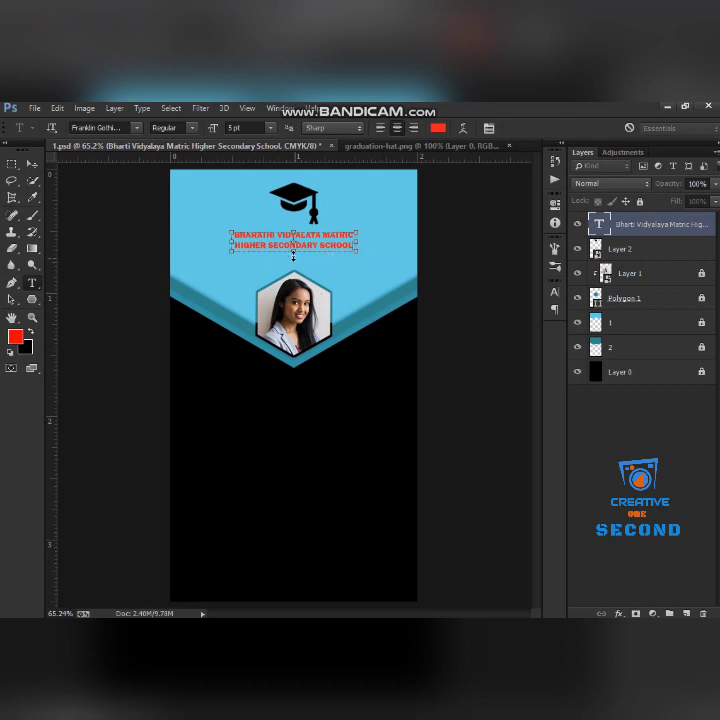
- Resize the red school-name text box so the title wraps onto two lines, and select the Character panel's font size
{"action": "left_click_drag", "start_coordinate": [293, 254], "coordinate": [293, 263]}
{"action": "left_click_drag", "start_coordinate": [357, 249], "coordinate": [350, 249]}
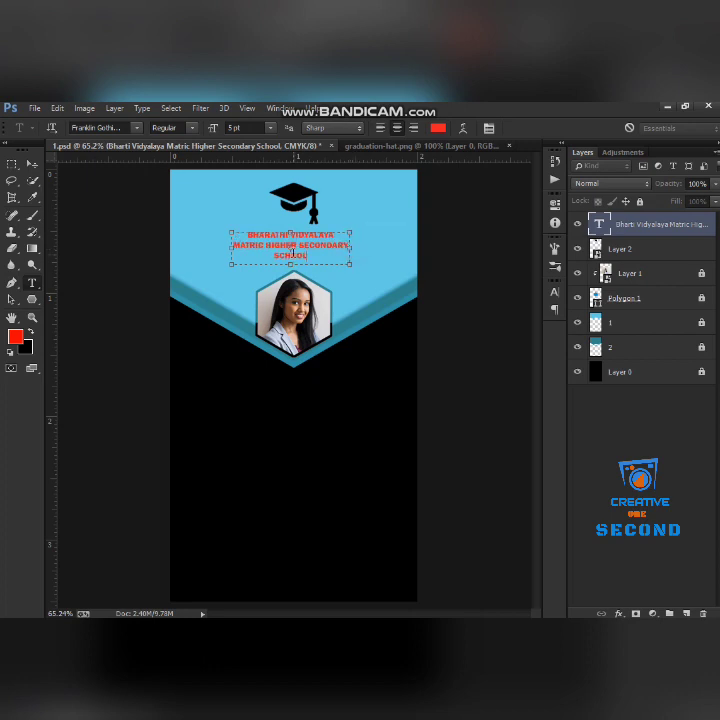
{"action": "mouse_move", "coordinate": [291, 264]}
{"action": "left_mouse_down"}
{"action": "mouse_move", "coordinate": [293, 257]}
{"action": "mouse_move", "coordinate": [292, 264]}
{"action": "left_mouse_up"}
{"action": "left_click_drag", "start_coordinate": [349, 247], "coordinate": [361, 247]}
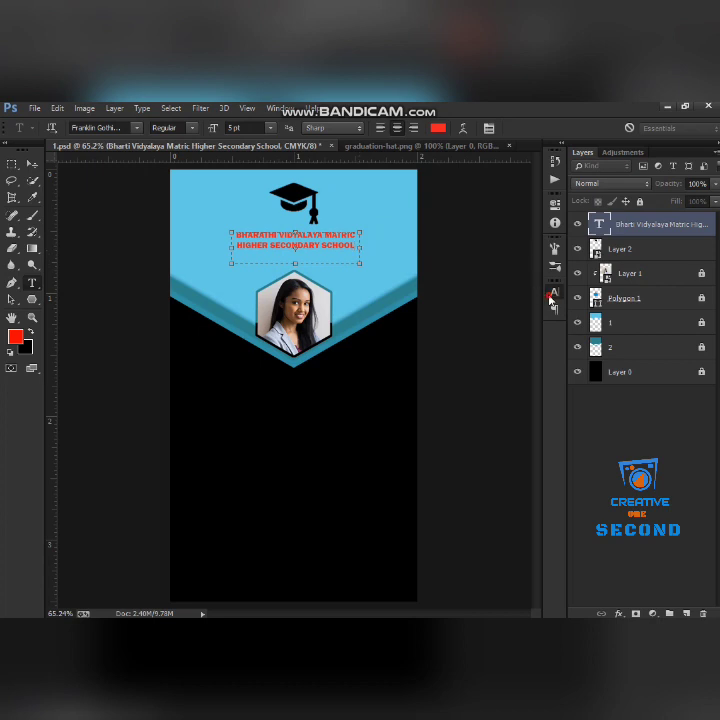
{"action": "left_click", "coordinate": [554, 292]}
{"action": "left_click", "coordinate": [430, 317]}
{"action": "type", "text": "7"}
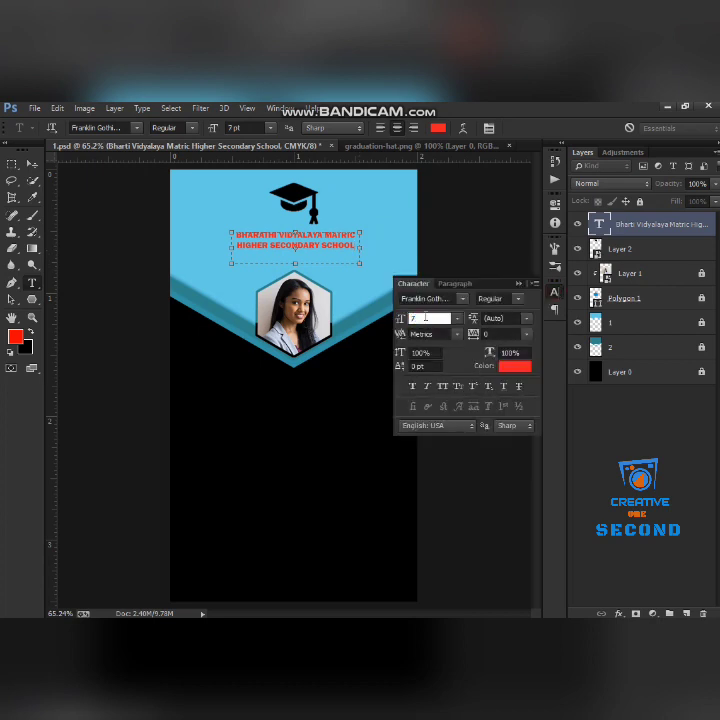
- Set the school title to 7 pt and extend its box to reveal SECONDARY SCHOOL
{"action": "key", "text": "Return"}
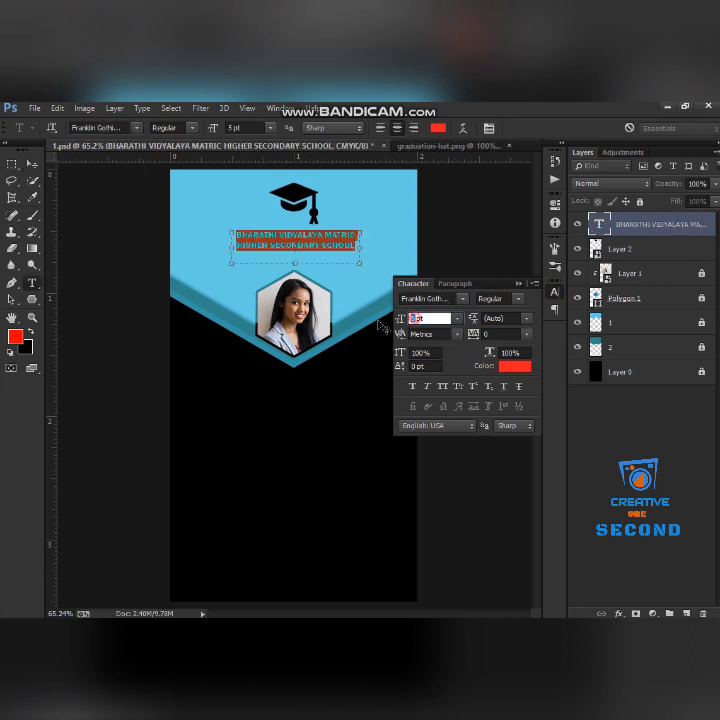
{"action": "type", "text": "7"}
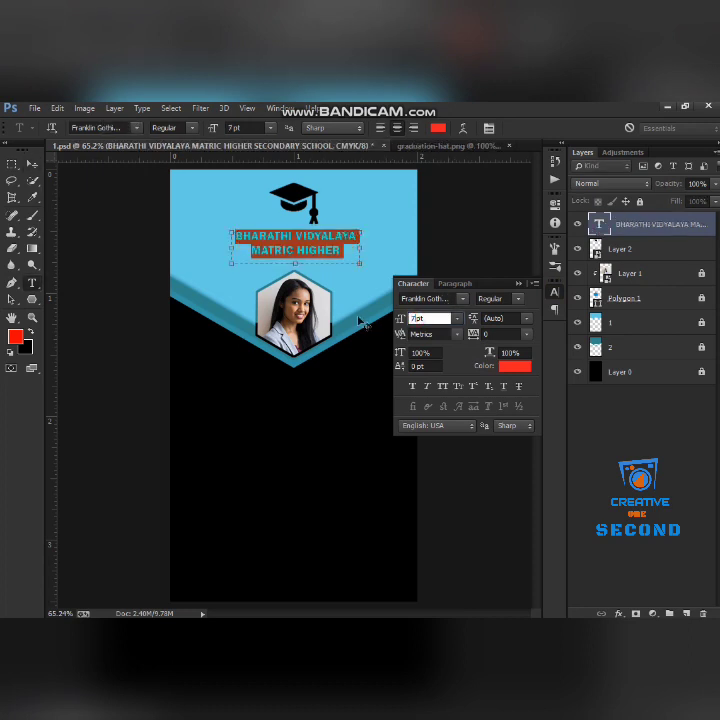
{"action": "left_click_drag", "start_coordinate": [303, 268], "coordinate": [297, 272]}
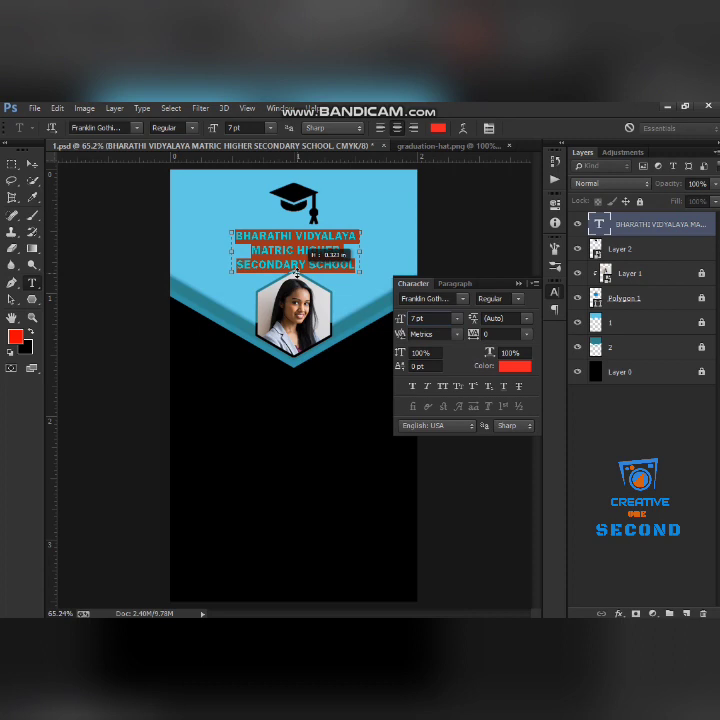
{"action": "key", "text": "ctrl+Return"}
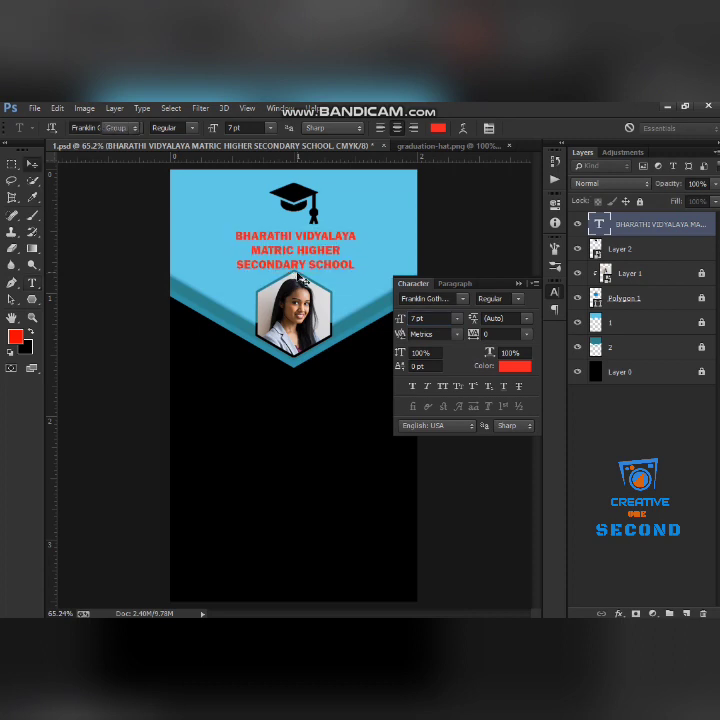
- Move the school title up and scale it down slightly beneath the graduation cap
{"action": "key", "text": "v"}
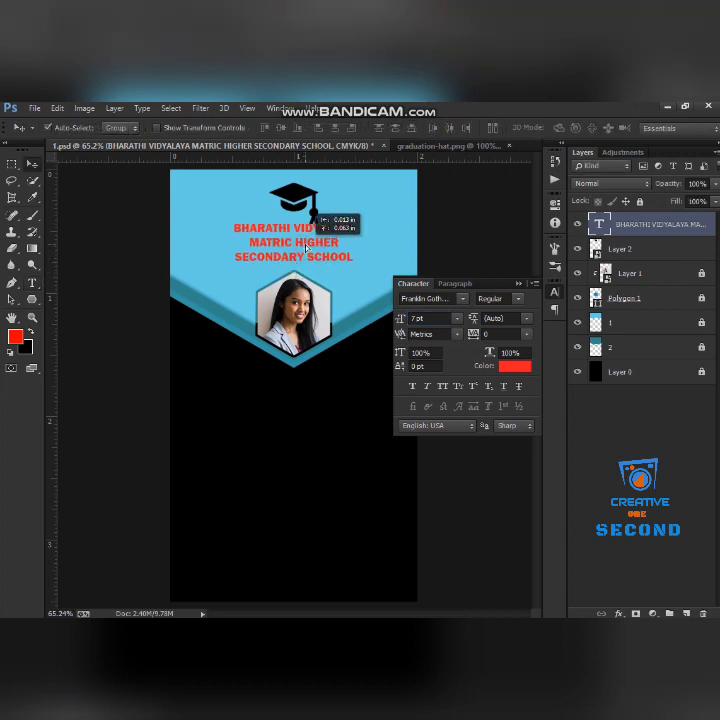
{"action": "left_click_drag", "start_coordinate": [307, 263], "coordinate": [305, 255]}
{"action": "key", "text": "ctrl+t"}
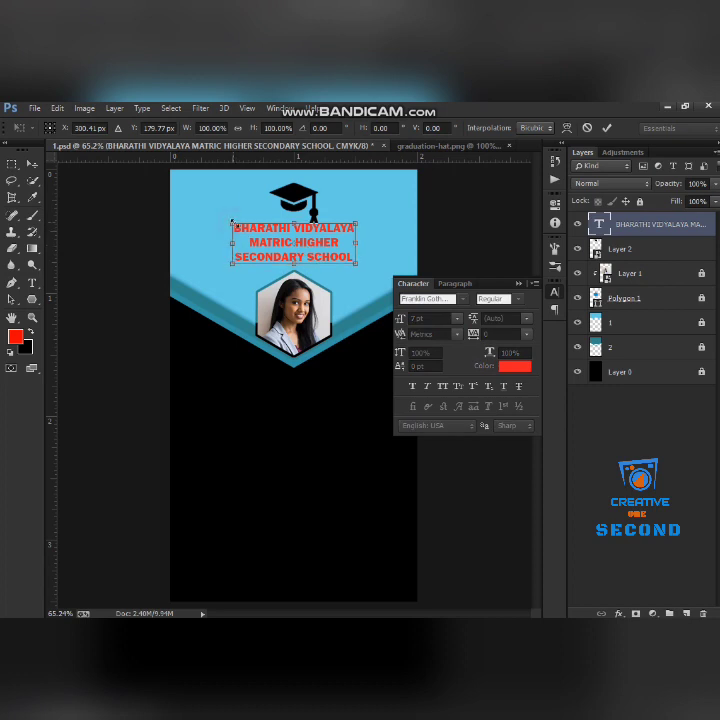
{"action": "left_click_drag", "start_coordinate": [231, 224], "coordinate": [239, 228]}
{"action": "key", "text": "Return"}
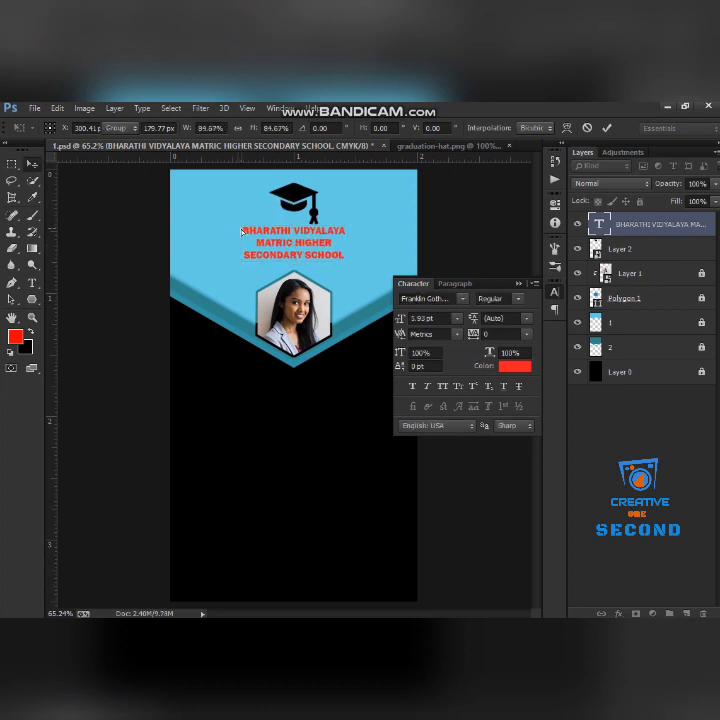
{"action": "left_click", "coordinate": [558, 295]}
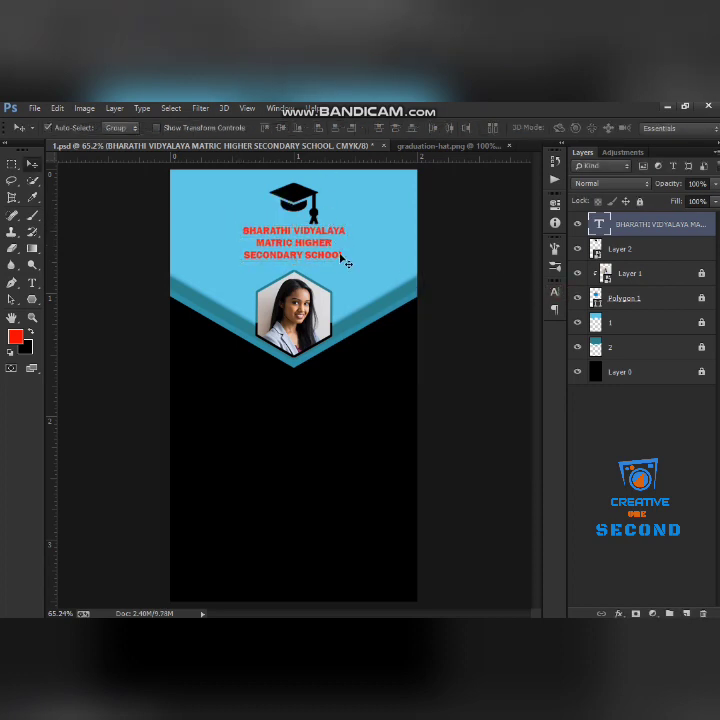
{"action": "left_click_drag", "start_coordinate": [343, 259], "coordinate": [336, 218]}
{"action": "mouse_move", "coordinate": [262, 232]}
{"action": "left_mouse_down"}
{"action": "mouse_move", "coordinate": [268, 272]}
{"action": "mouse_move", "coordinate": [243, 228]}
{"action": "left_mouse_up"}
{"action": "key", "text": "ctrl+t"}
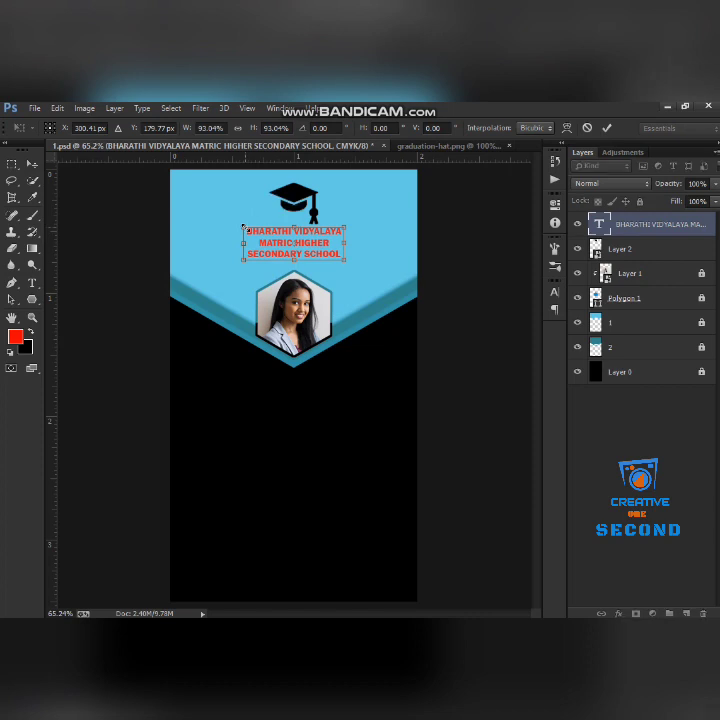
- Apply the title transform and widen the title's text box so it rewraps
{"action": "key", "text": "Return"}
{"action": "double_click", "coordinate": [598, 224]}
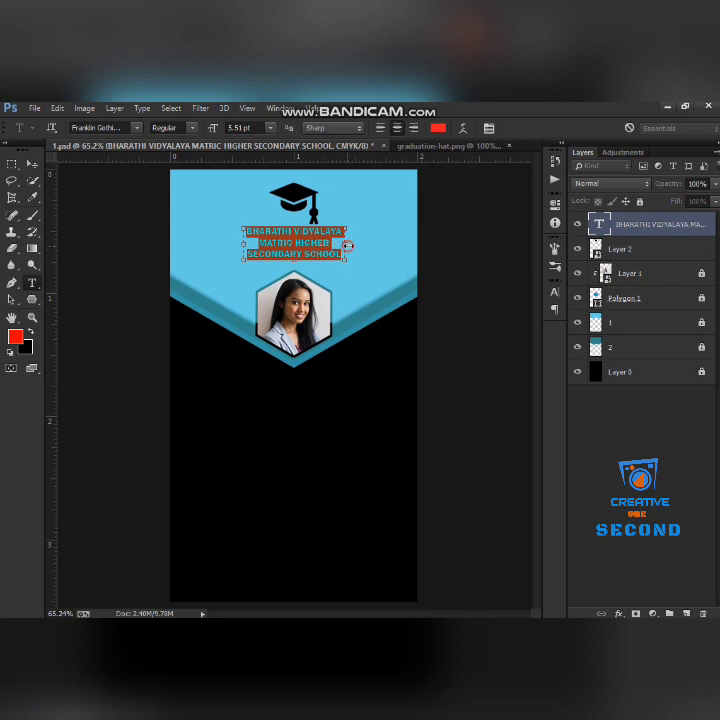
{"action": "left_click_drag", "start_coordinate": [347, 245], "coordinate": [380, 246]}
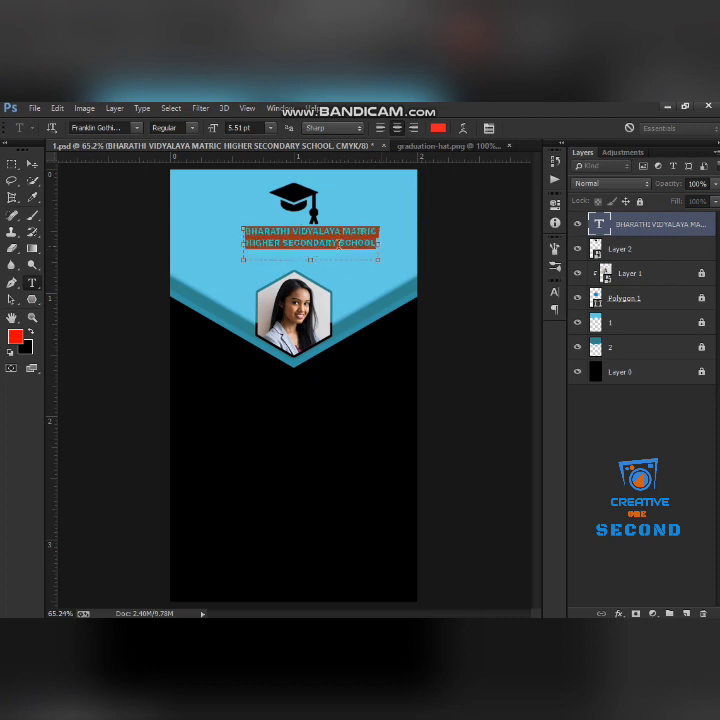
{"action": "left_click", "coordinate": [340, 240]}
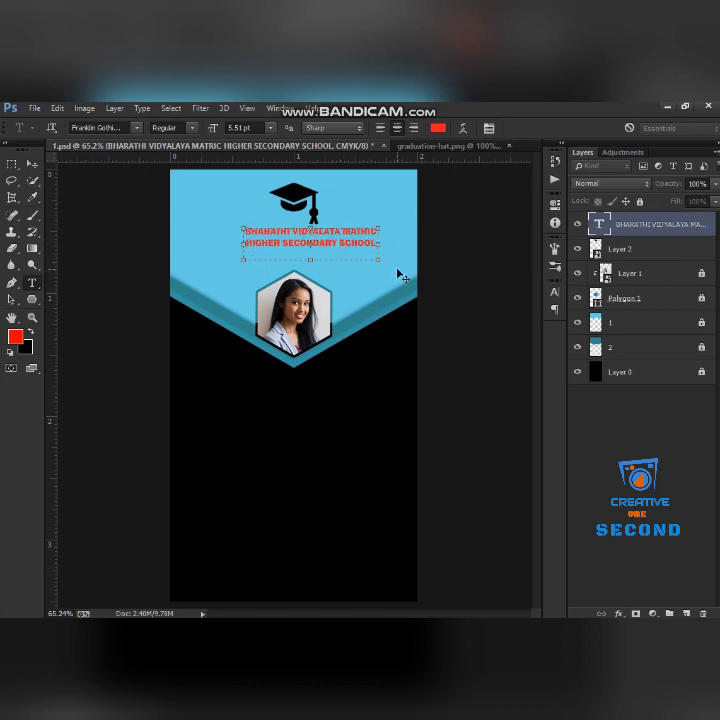
{"action": "key", "text": "ctrl+Return"}
{"action": "key", "text": "v"}
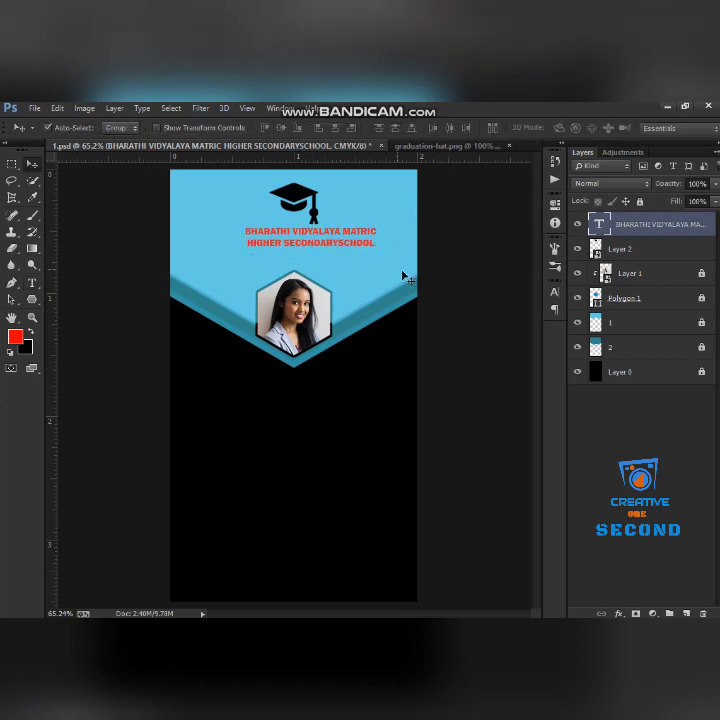
- Break SCHOOL onto its own third line of the title
{"action": "double_click", "coordinate": [598, 226]}
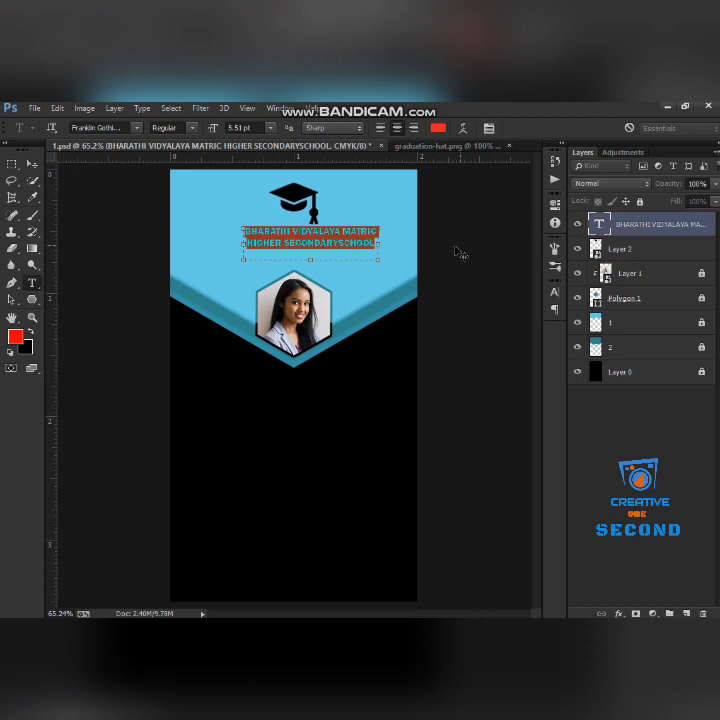
{"action": "left_click", "coordinate": [338, 243]}
{"action": "key", "text": "Return"}
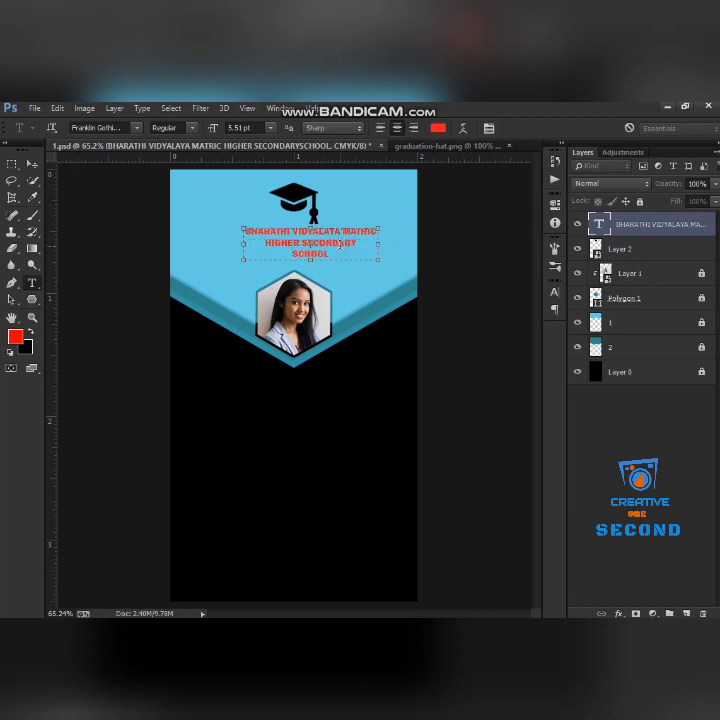
{"action": "key", "text": "ctrl+Return"}
{"action": "key", "text": "v"}
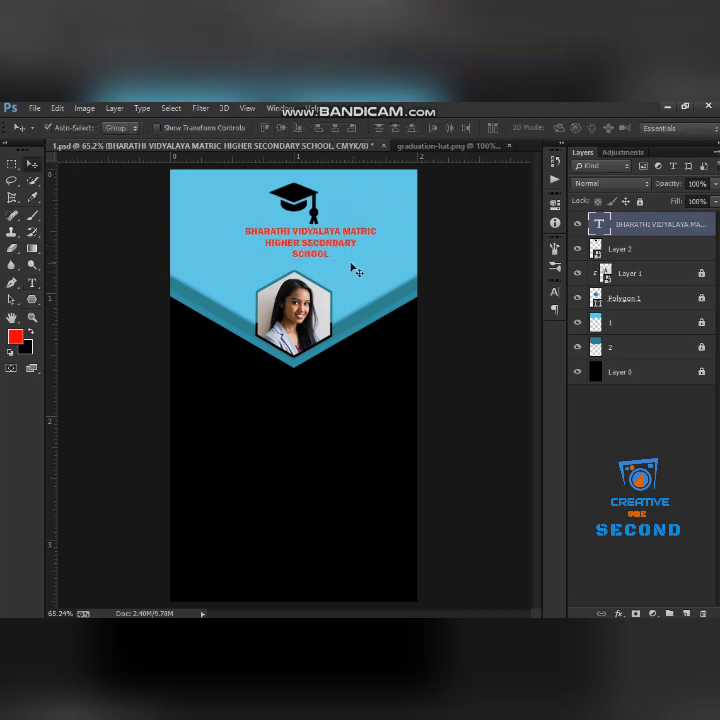
{"action": "key", "text": "ctrl+a"}
- Centre the three-line school title horizontally and nudge it back up under the graduation cap
{"action": "left_click", "coordinate": [318, 130]}
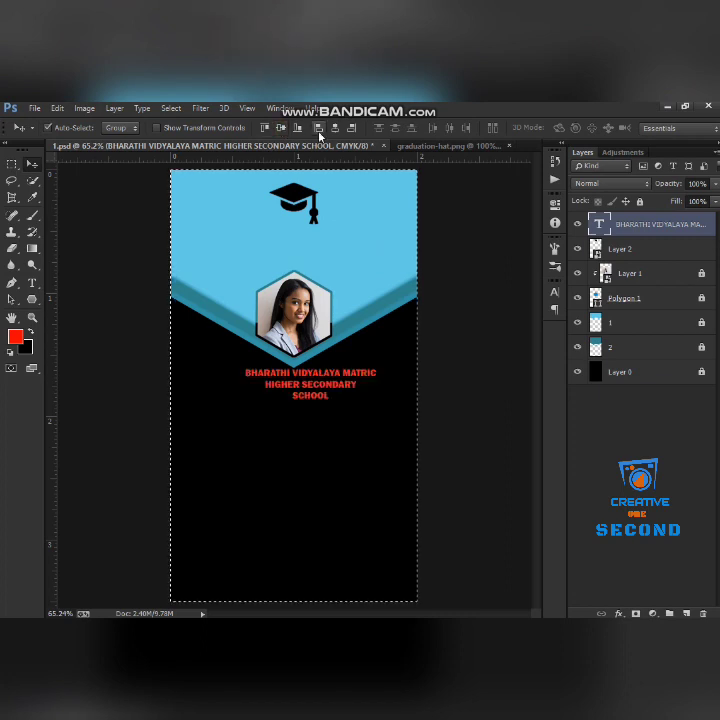
{"action": "left_click", "coordinate": [334, 129]}
{"action": "key", "text": "ctrl+d"}
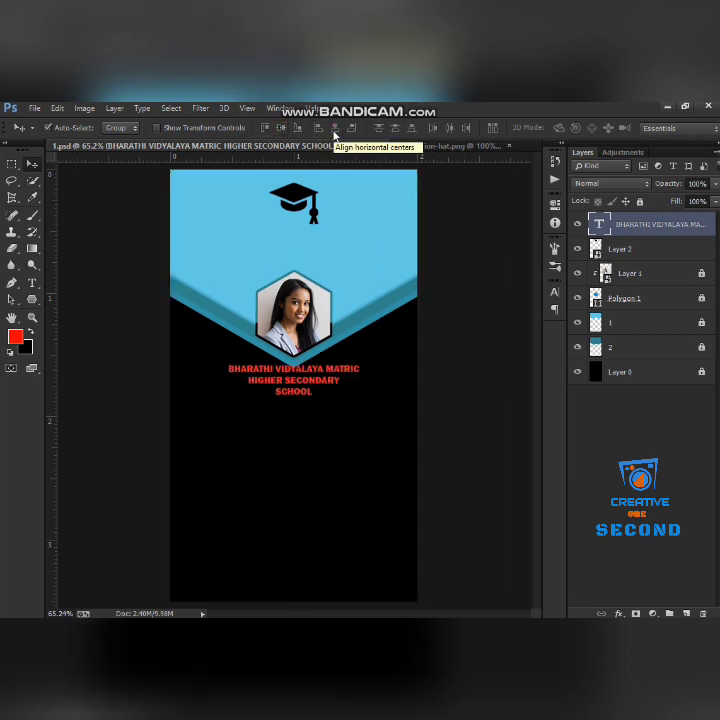
{"action": "key", "text": "shift+Up"}
{"action": "key", "text": "shift+Up"}
{"action": "key", "text": "shift+Up"}
{"action": "key", "text": "shift+Up"}
{"action": "key", "text": "shift+Up"}
{"action": "key", "text": "shift+Up"}
{"action": "key", "text": "shift+Up"}
{"action": "key", "text": "shift+Up"}
{"action": "key", "text": "shift+Up"}
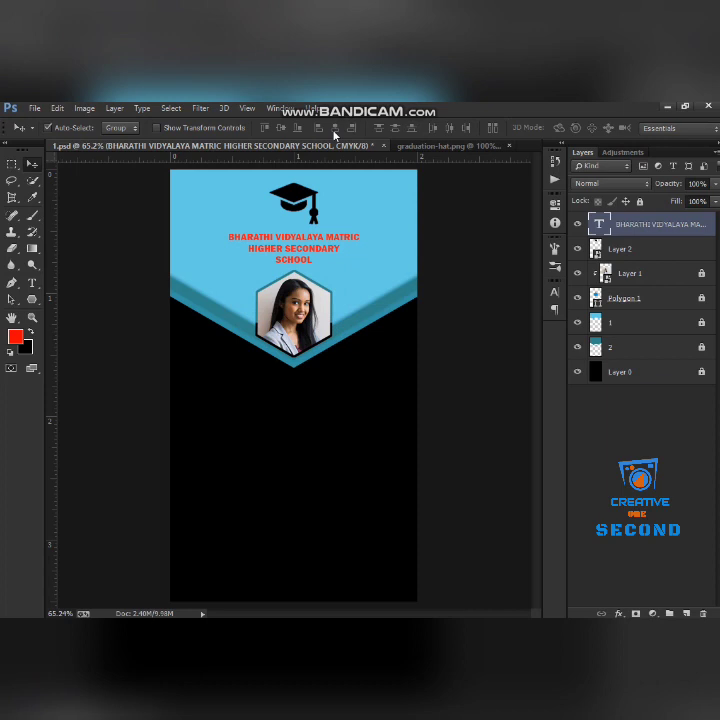
{"action": "key", "text": "shift+Up"}
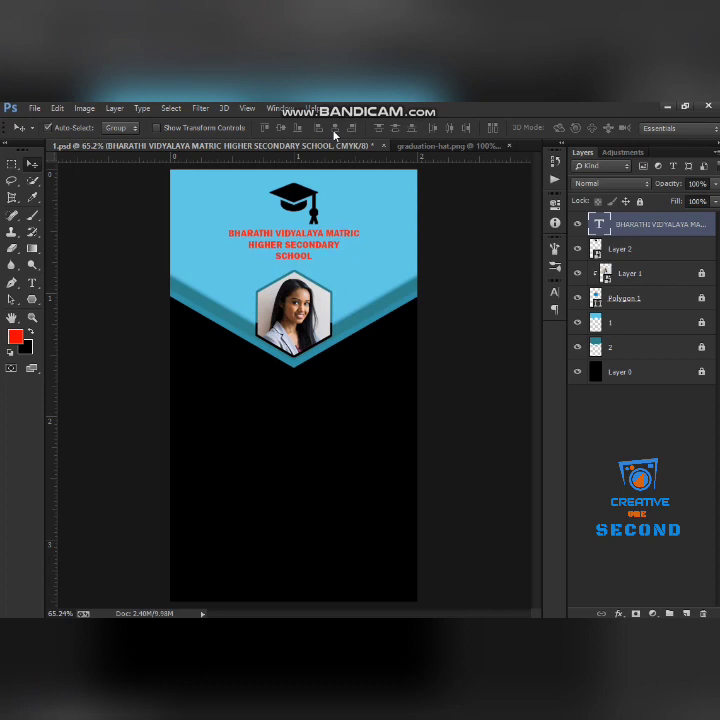
{"action": "key", "text": "Down"}
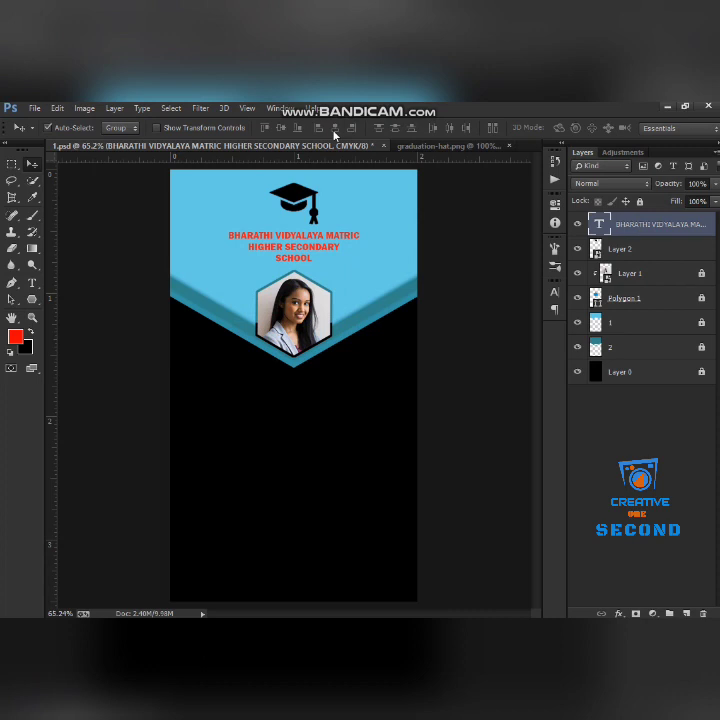
- Add ANAMIKA as white text in a box below the photo
{"action": "key", "text": "t"}
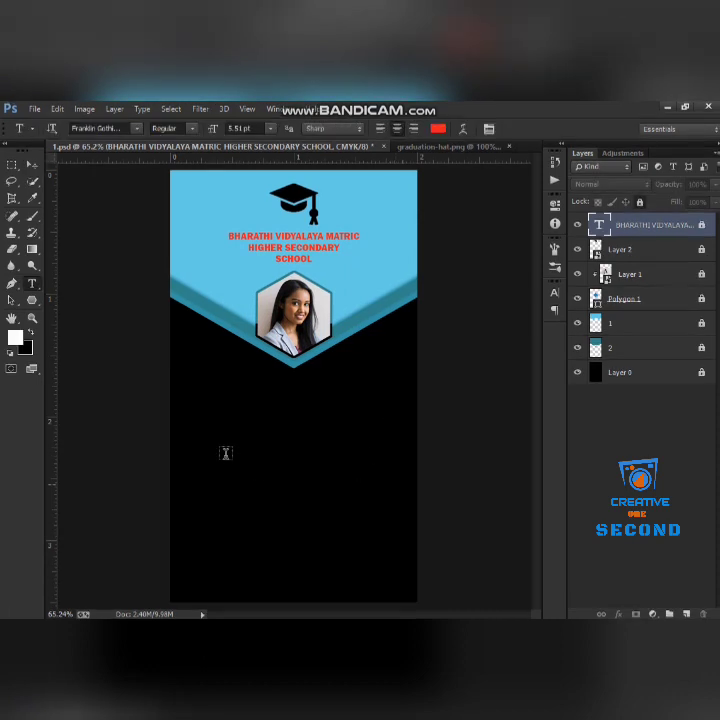
{"action": "left_click_drag", "start_coordinate": [206, 405], "coordinate": [386, 486]}
{"action": "type", "text": "ANAMIKA"}
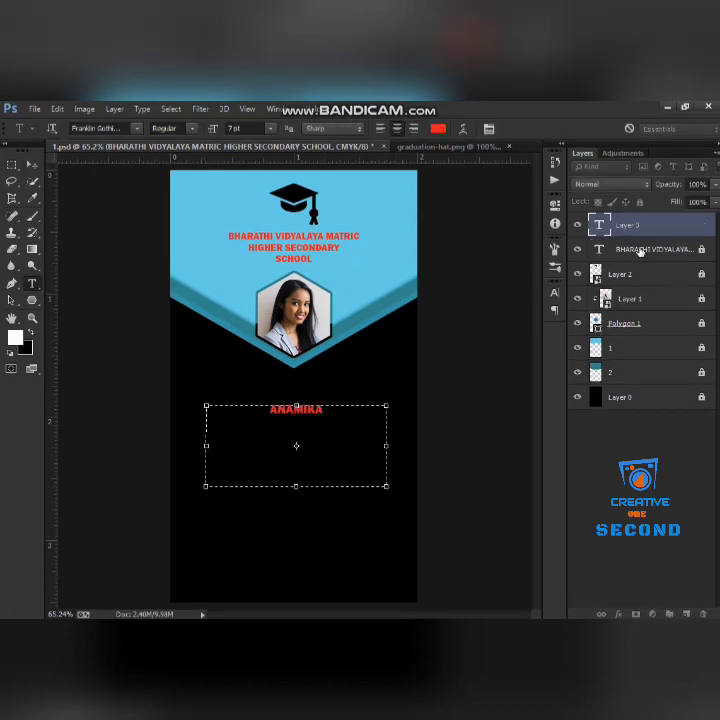
{"action": "double_click", "coordinate": [598, 226]}
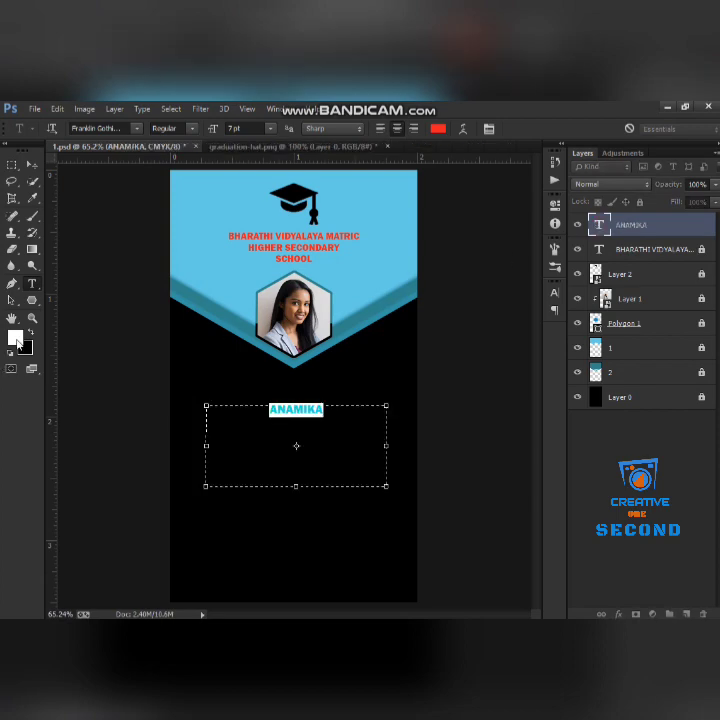
{"action": "left_click", "coordinate": [437, 128]}
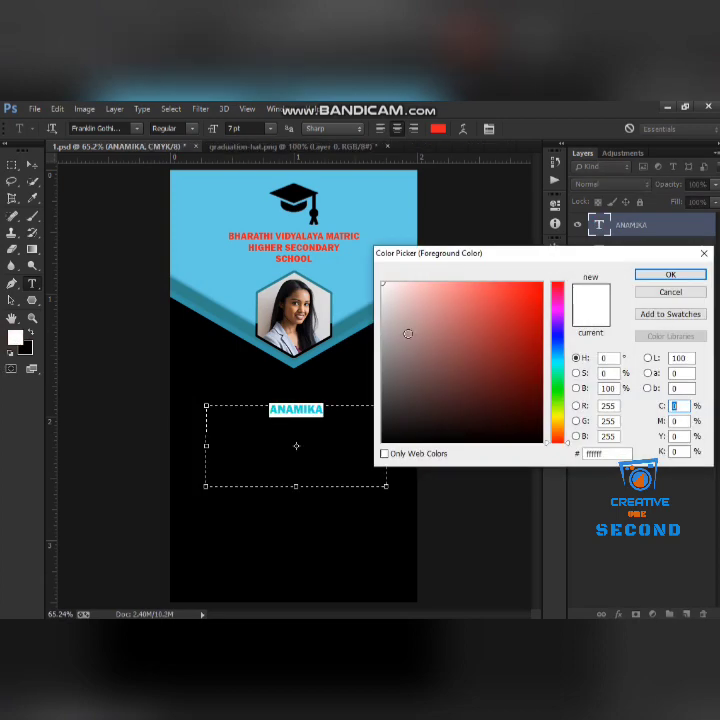
{"action": "left_click", "coordinate": [662, 274]}
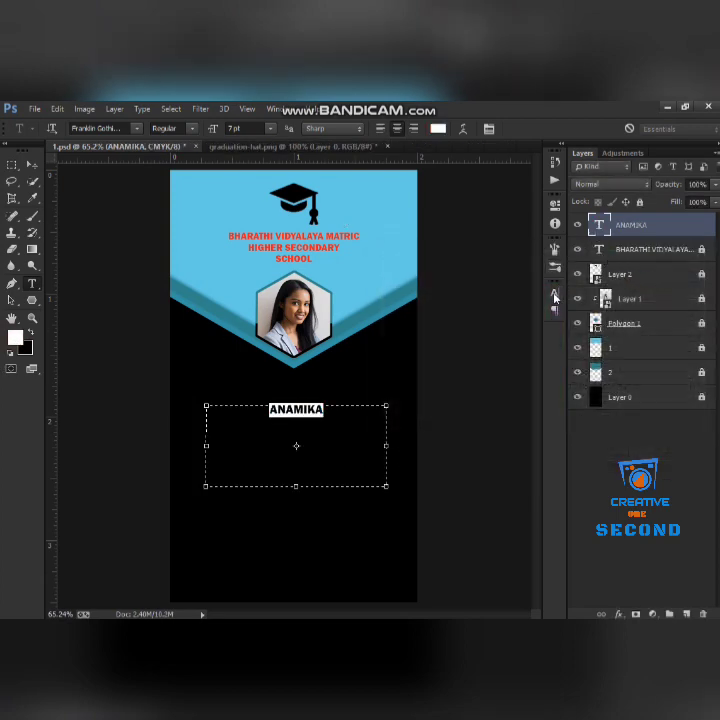
- Set the ANAMIKA text to 9 pt and start Free Transform on its layer
{"action": "left_click", "coordinate": [555, 295]}
{"action": "type", "text": "8"}
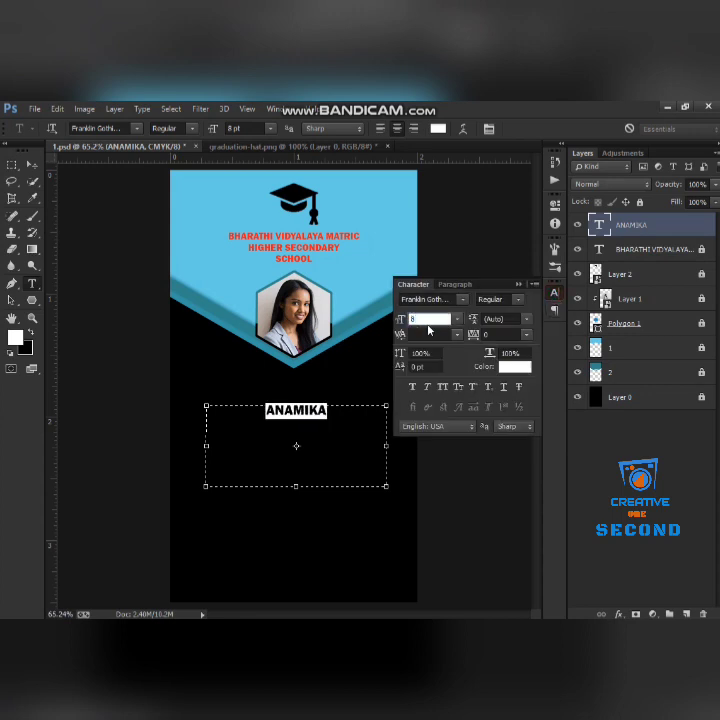
{"action": "type", "text": "9"}
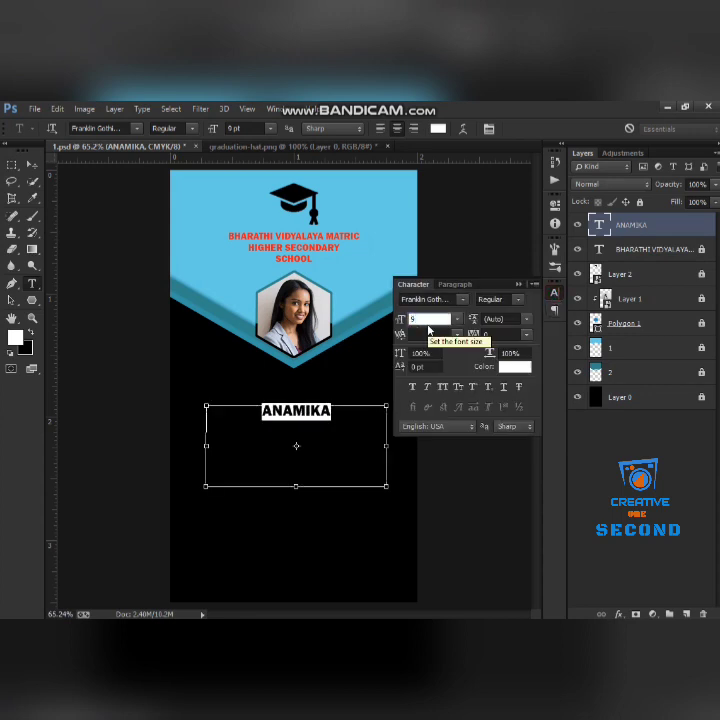
{"action": "left_click", "coordinate": [665, 250]}
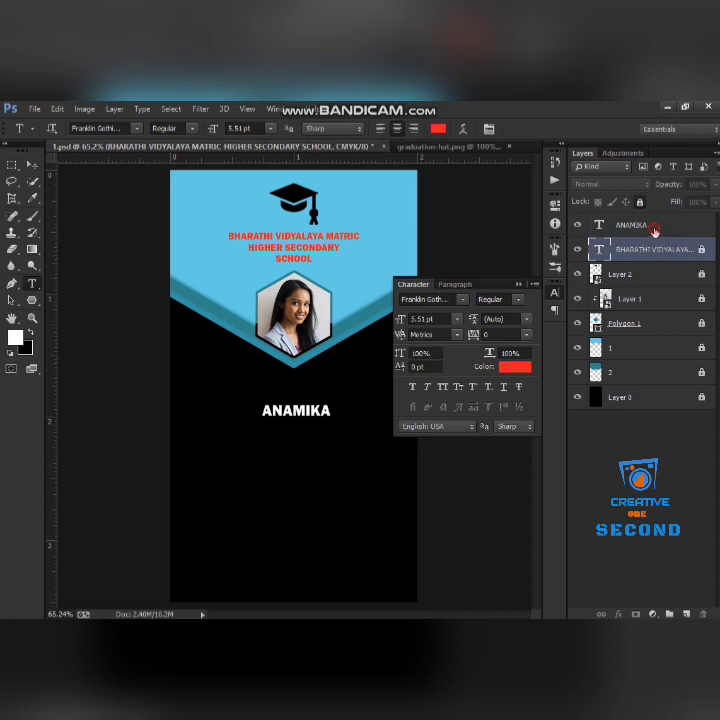
{"action": "left_click", "coordinate": [652, 227]}
{"action": "left_click", "coordinate": [555, 292]}
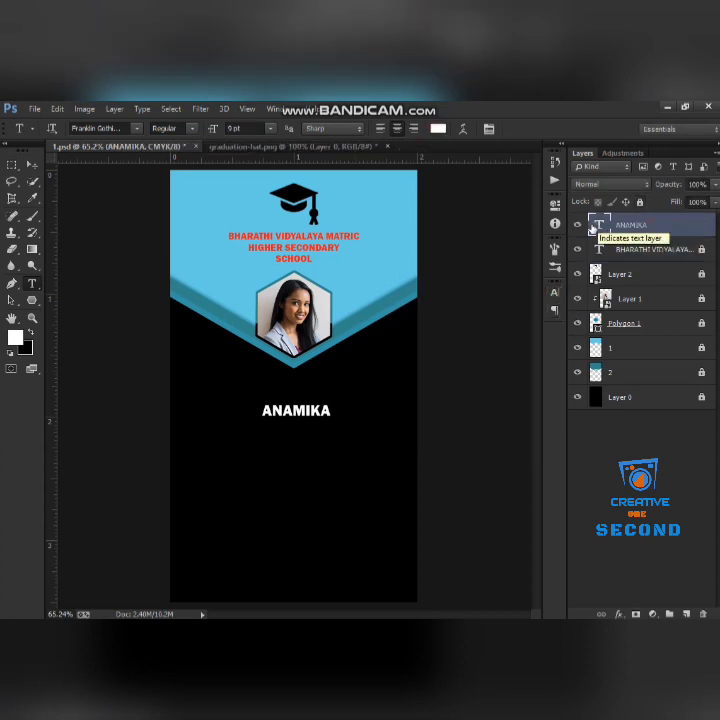
{"action": "key", "text": "ctrl+t"}
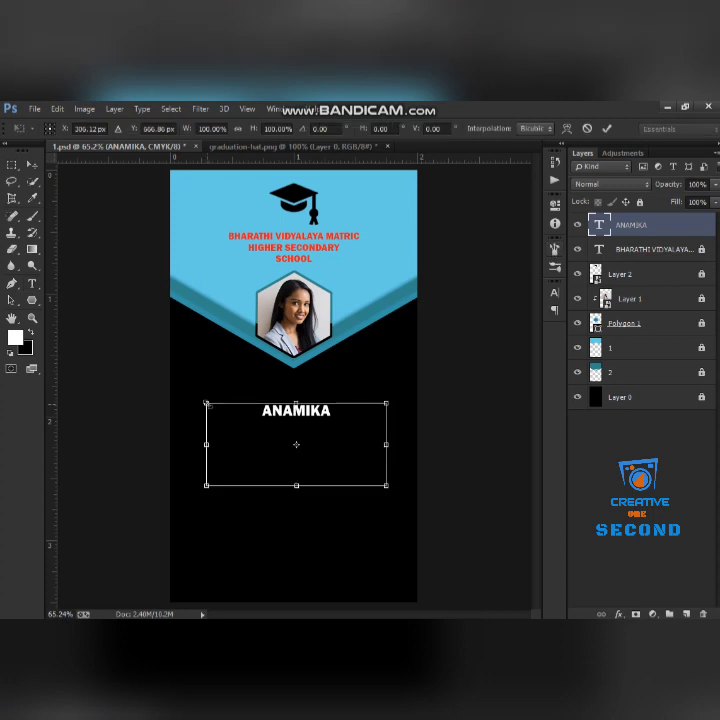
- Enlarge ANAMIKA slightly and tighten its text box to fit the word
{"action": "left_click_drag", "start_coordinate": [205, 403], "coordinate": [196, 398]}
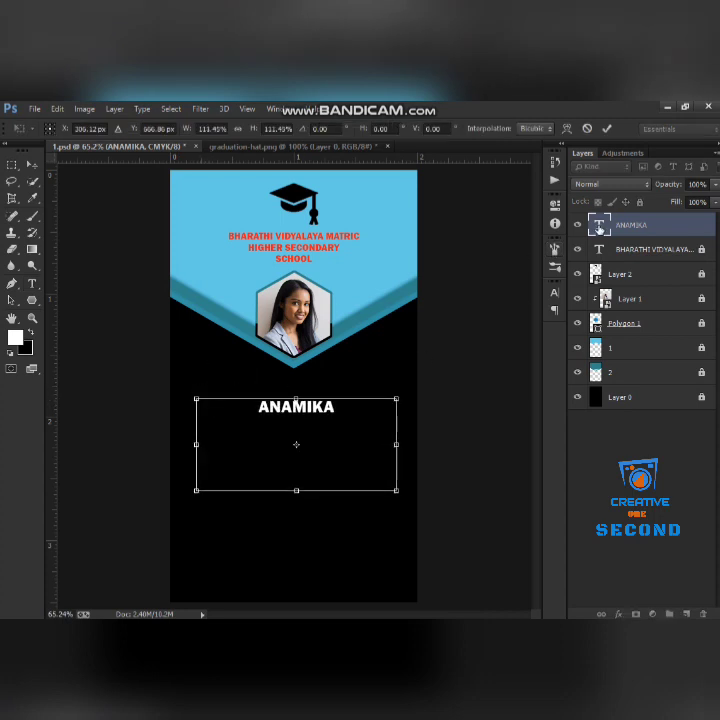
{"action": "double_click", "coordinate": [597, 227]}
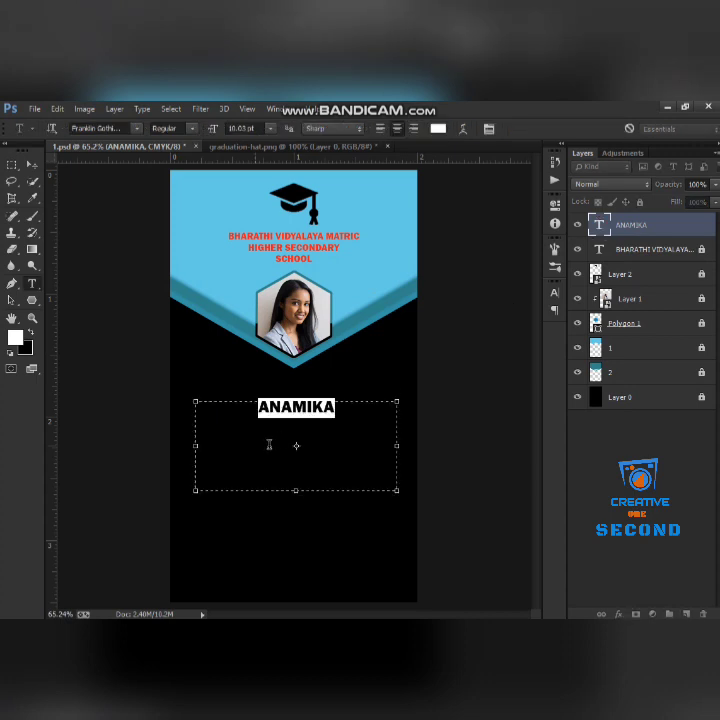
{"action": "left_click_drag", "start_coordinate": [297, 494], "coordinate": [300, 412]}
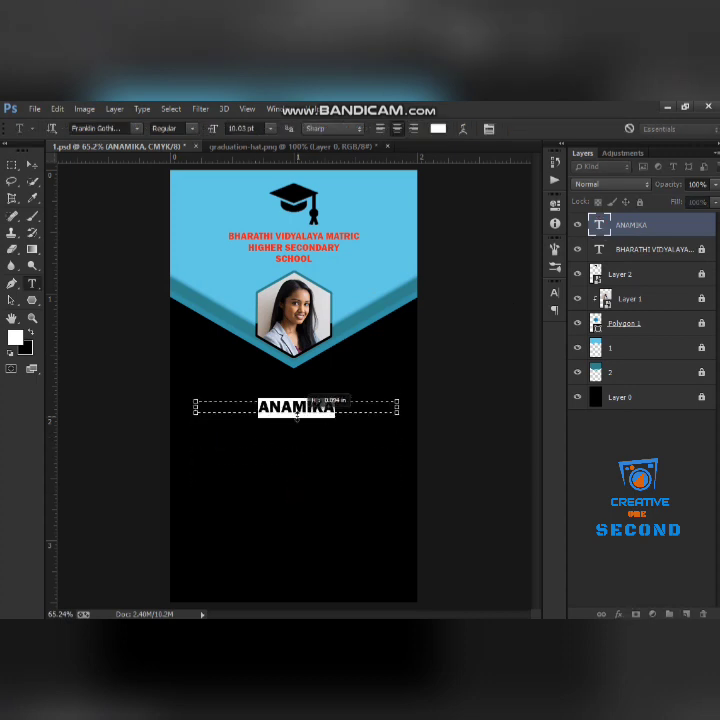
{"action": "left_click_drag", "start_coordinate": [397, 408], "coordinate": [277, 405]}
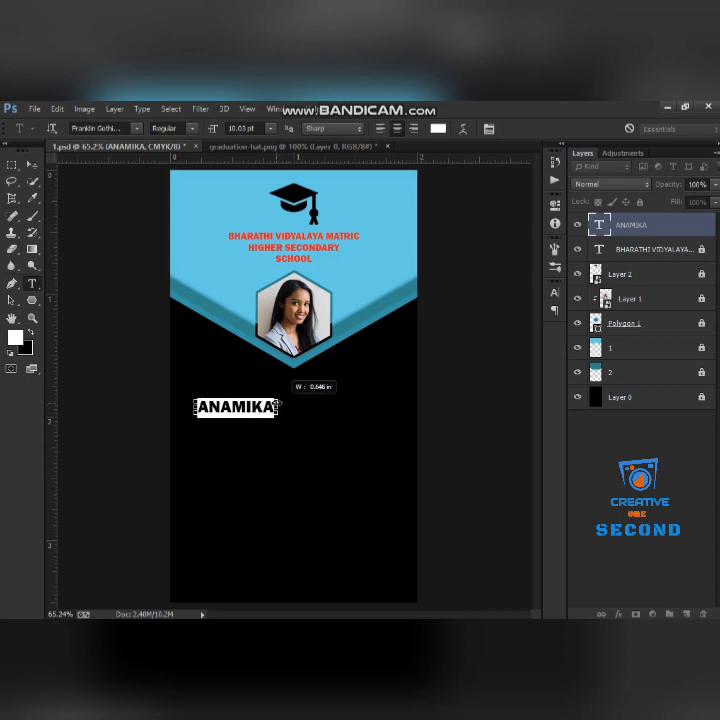
{"action": "key", "text": "ctrl+Return"}
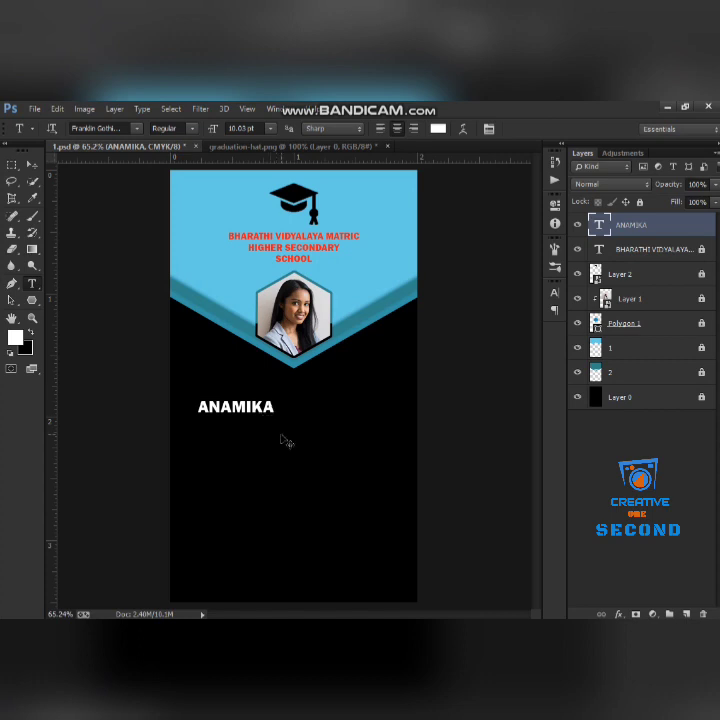
- Centre ANAMIKA horizontally on the card and nudge it up beneath the photo
{"action": "key", "text": "ctrl+a"}
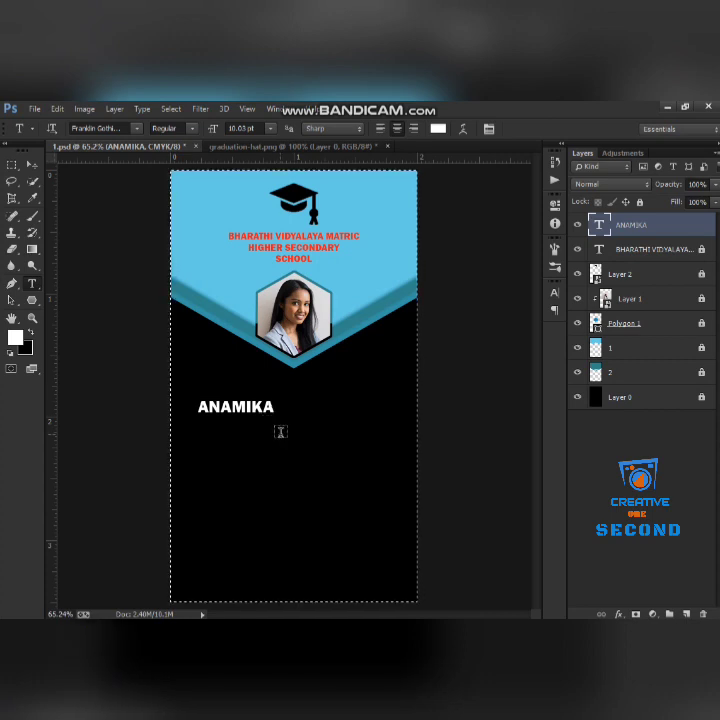
{"action": "key", "text": "v"}
{"action": "left_click", "coordinate": [280, 128]}
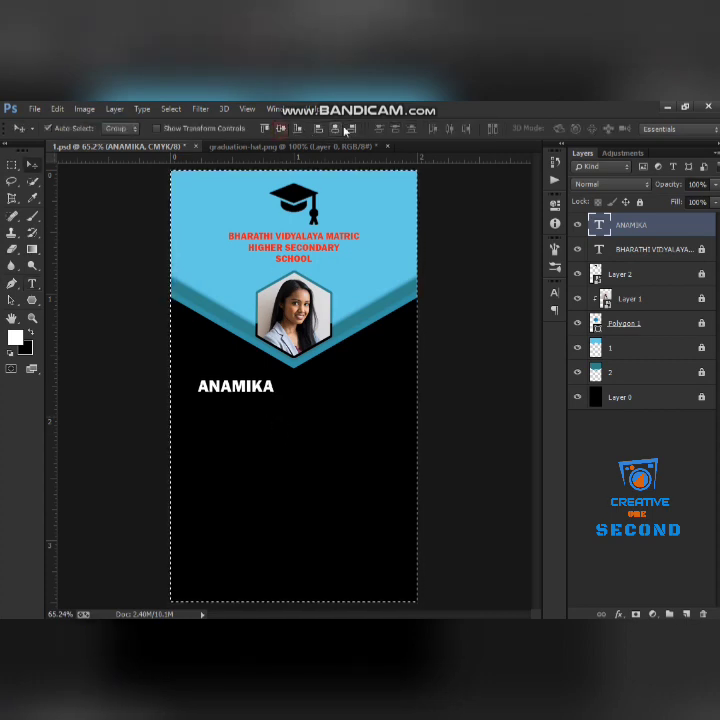
{"action": "left_click", "coordinate": [337, 128]}
{"action": "key", "text": "ctrl+d"}
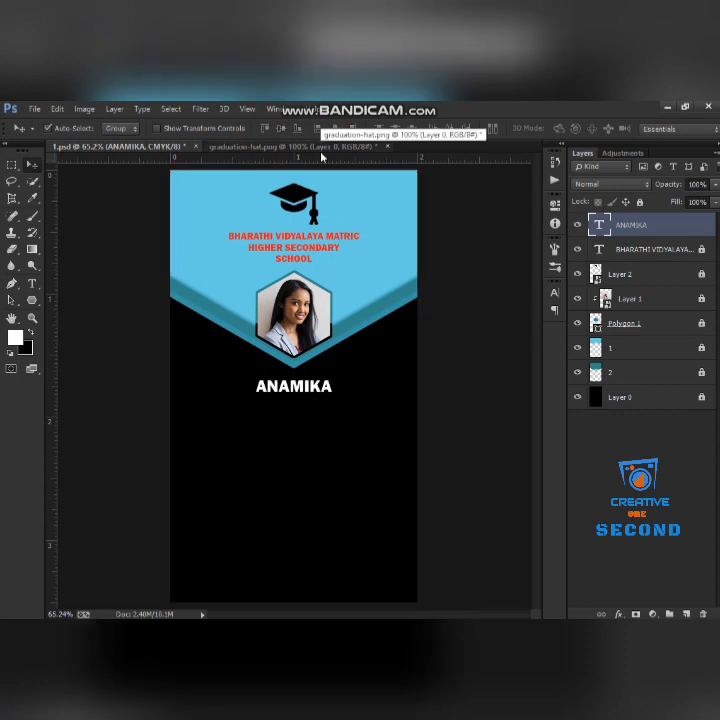
{"action": "key", "text": "Up"}
{"action": "key", "text": "Up"}
{"action": "key", "text": "Up"}
- Nudge ANAMIKA up, save, and close the graduation-hat image document
{"action": "key", "text": "Up"}
{"action": "key", "text": "Up"}
{"action": "key", "text": "Up"}
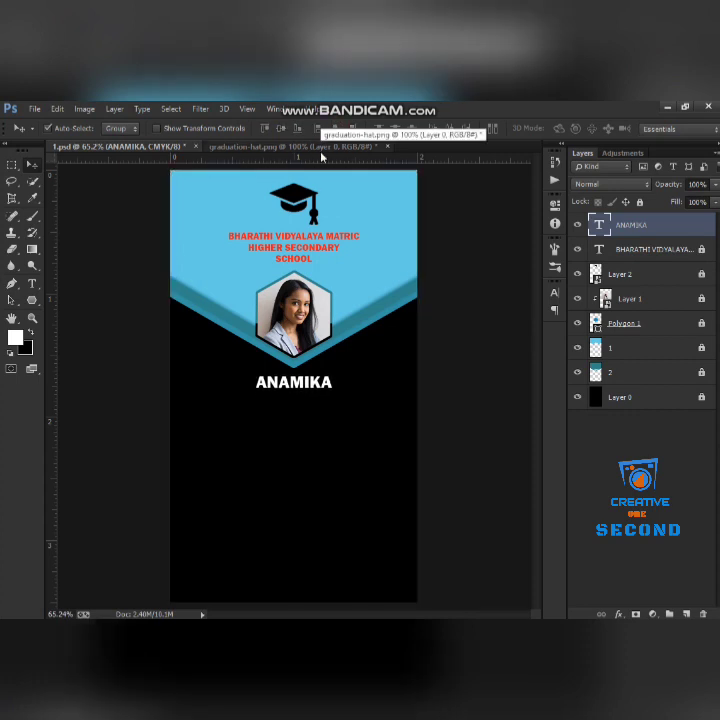
{"action": "key", "text": "Up"}
{"action": "key", "text": "Up"}
{"action": "key", "text": "Up"}
{"action": "key", "text": "ctrl+s"}
{"action": "left_click", "coordinate": [387, 146]}
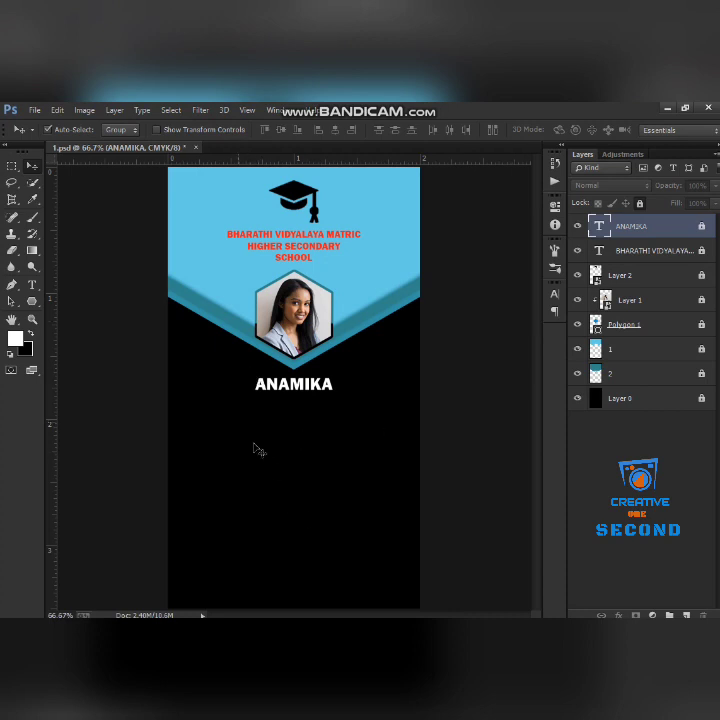
- Add an ID NO text label below the name in a snug text box
{"action": "key", "text": "t"}
{"action": "left_click_drag", "start_coordinate": [210, 441], "coordinate": [386, 488]}
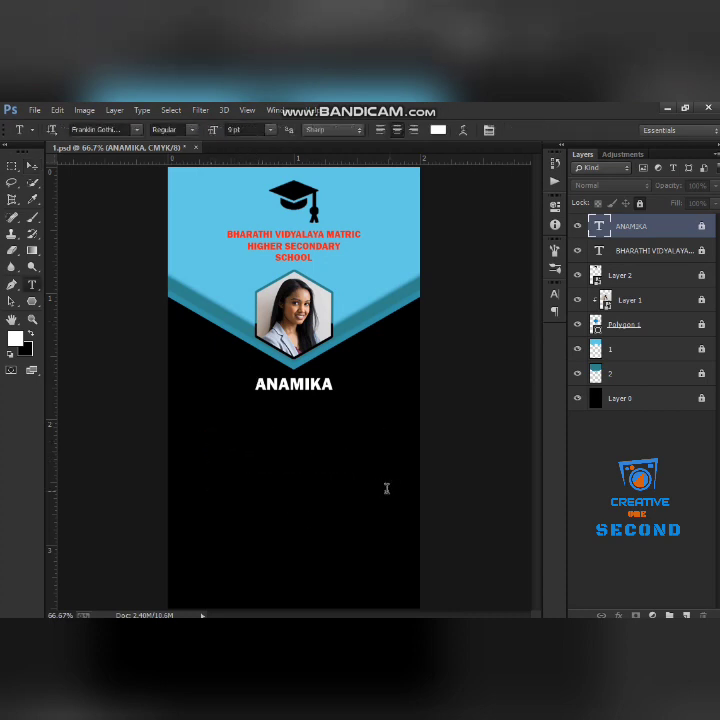
{"action": "type", "text": "Id"}
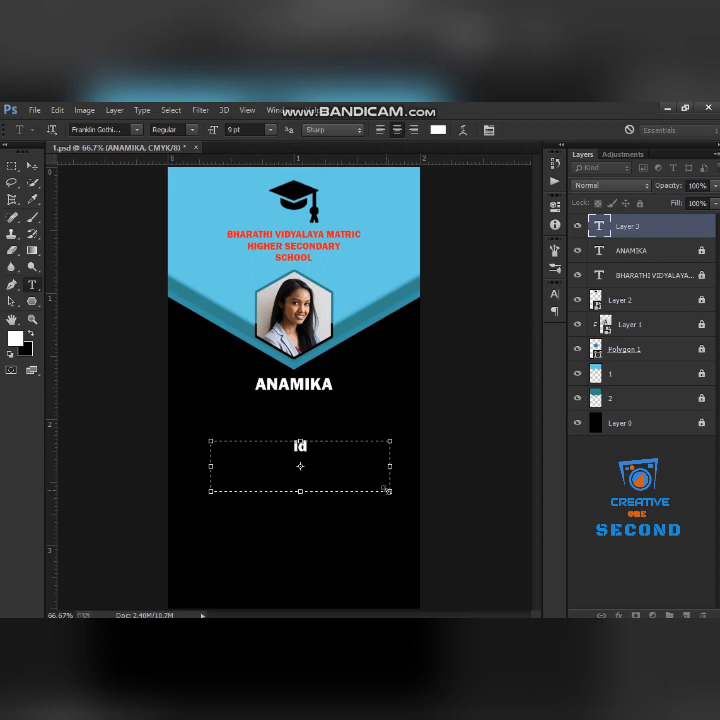
{"action": "type", "text": "ID"}
{"action": "type", "text": "NO"}
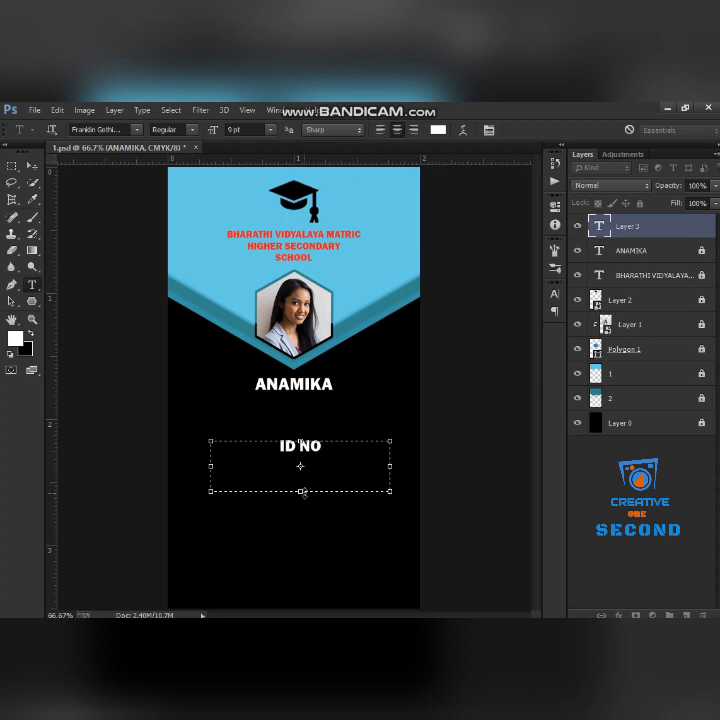
{"action": "left_click_drag", "start_coordinate": [303, 491], "coordinate": [300, 452]}
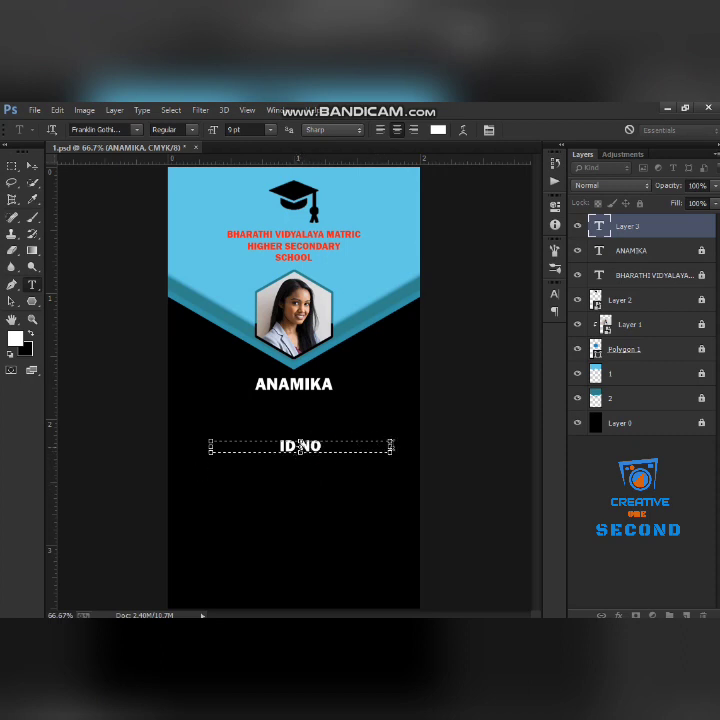
{"action": "left_click_drag", "start_coordinate": [390, 447], "coordinate": [259, 446]}
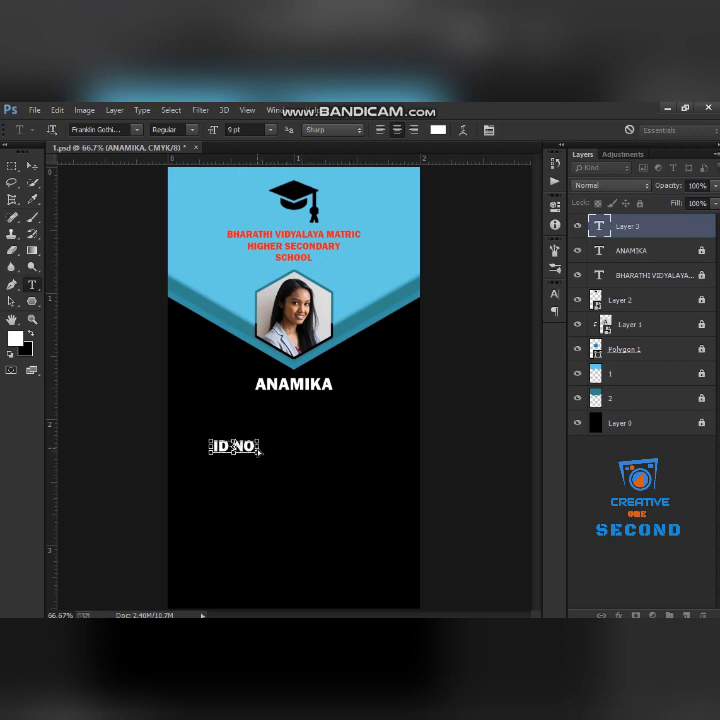
{"action": "key", "text": "ctrl+Return"}
- Move ID NO left under the name and duplicate it one row below
{"action": "key", "text": "v"}
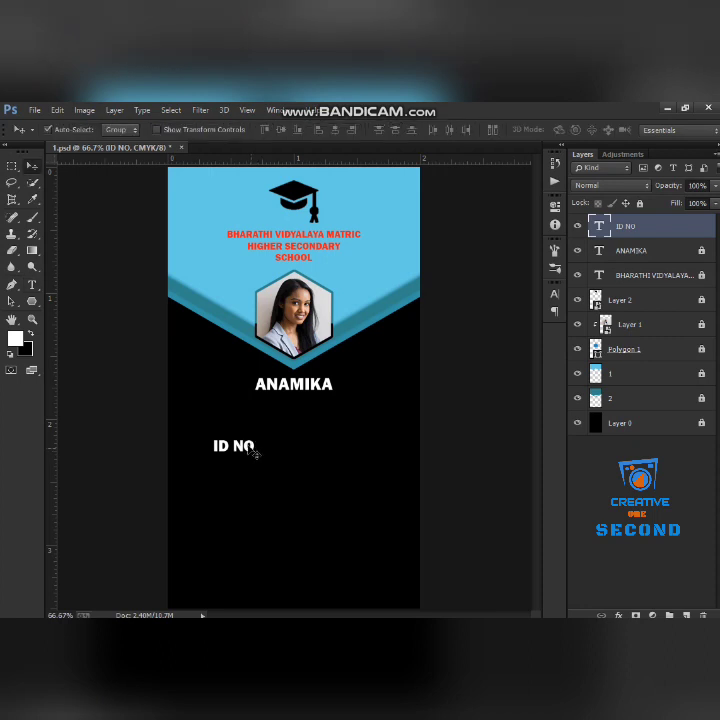
{"action": "left_click_drag", "start_coordinate": [256, 446], "coordinate": [241, 430]}
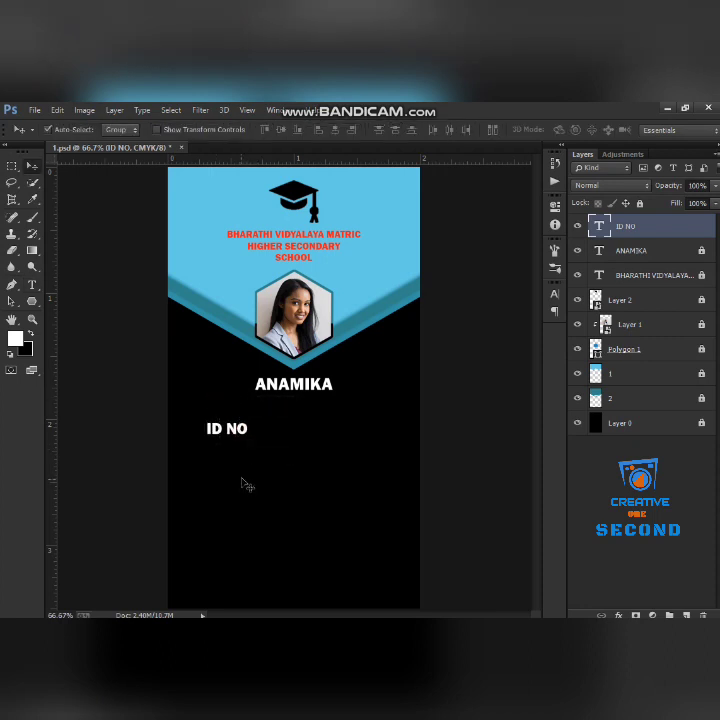
{"action": "key", "text": "ctrl+j"}
{"action": "key", "text": "shift+Down"}
- Move the ID NO copy down and retype it as CLASS
{"action": "key", "text": "shift+Down"}
{"action": "key", "text": "shift+Down"}
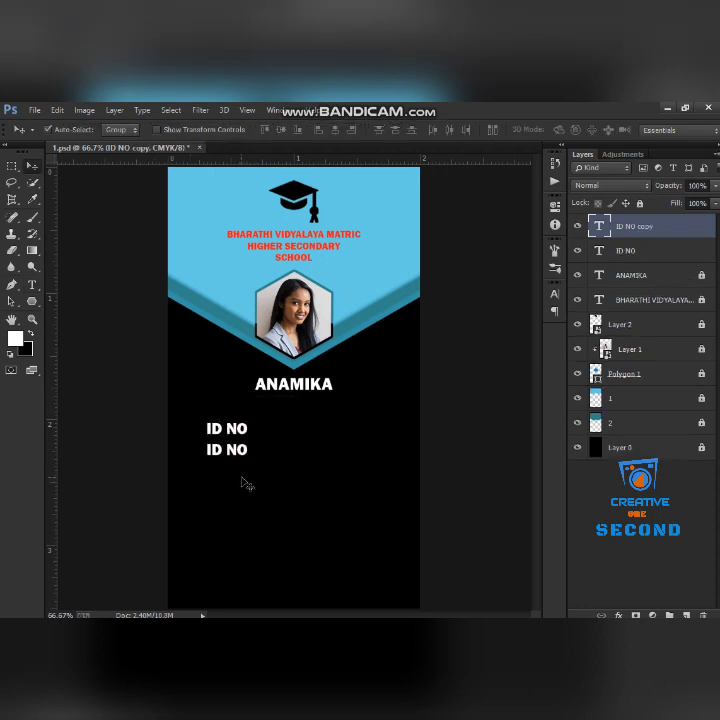
{"action": "key", "text": "shift+Down"}
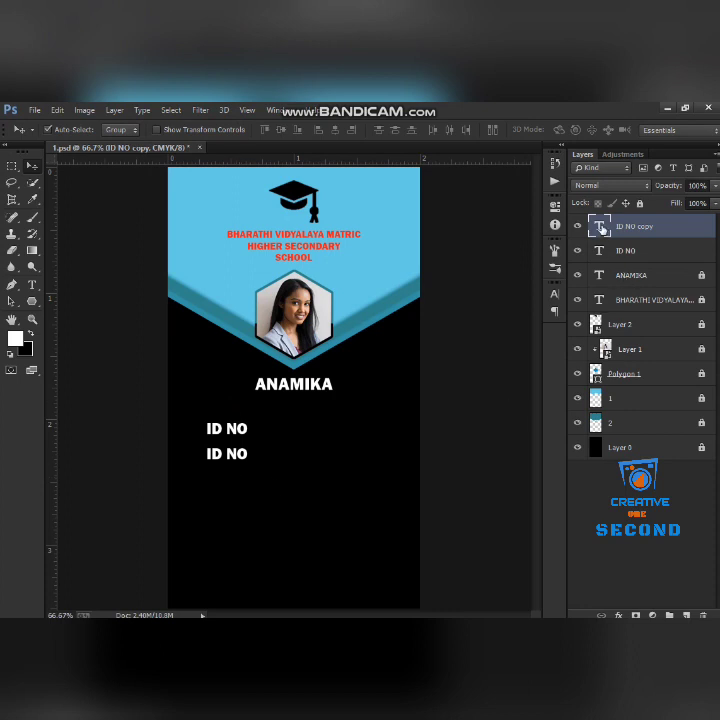
{"action": "double_click", "coordinate": [600, 228]}
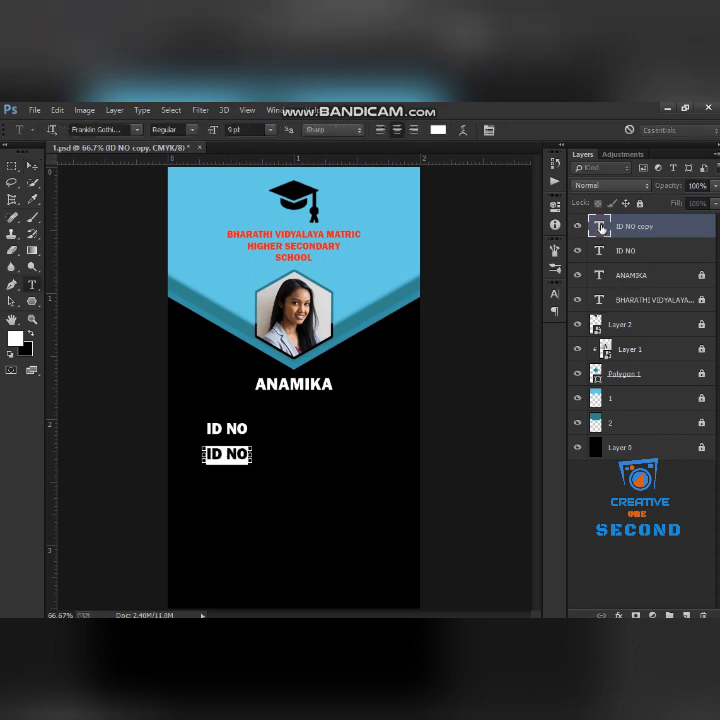
{"action": "type", "text": "CLASS"}
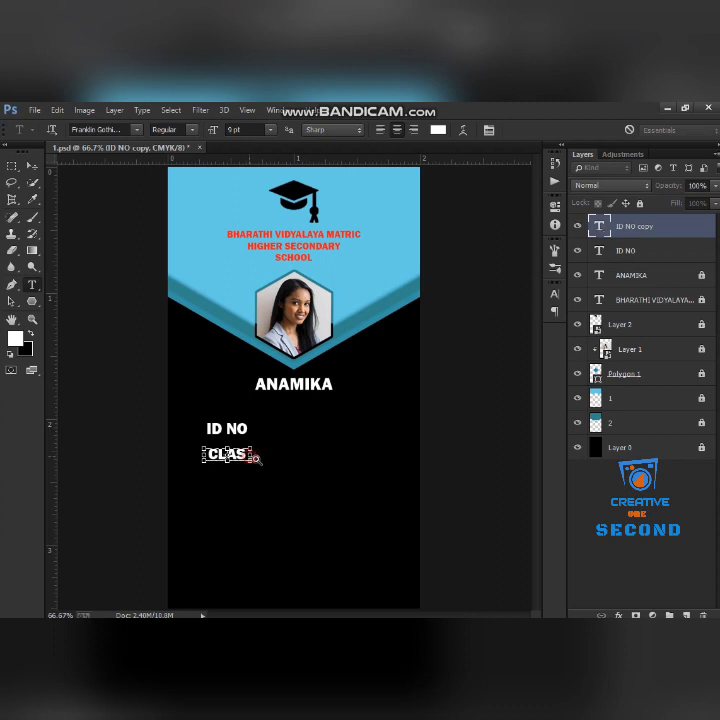
{"action": "scroll", "coordinate": [265, 465], "scroll_direction": "up", "scroll_amount": 3}
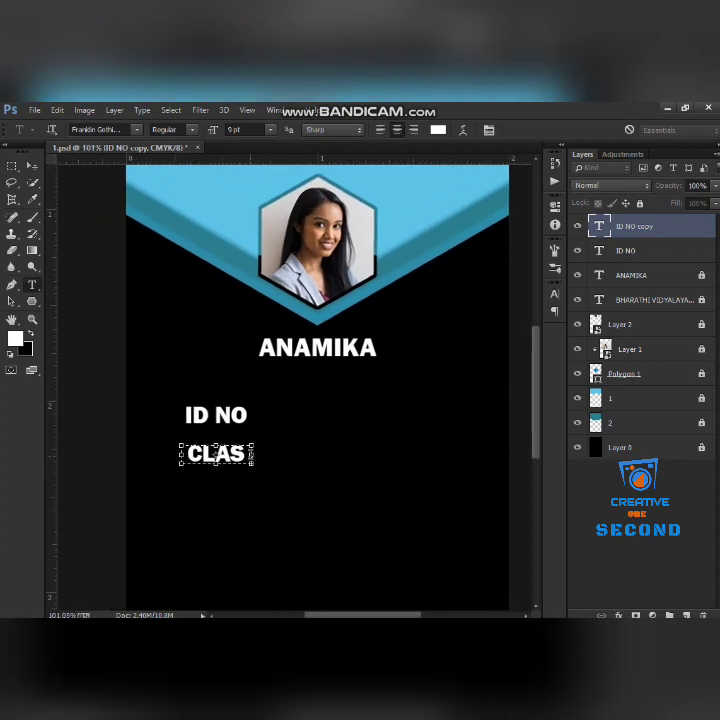
{"action": "left_click_drag", "start_coordinate": [253, 455], "coordinate": [261, 455]}
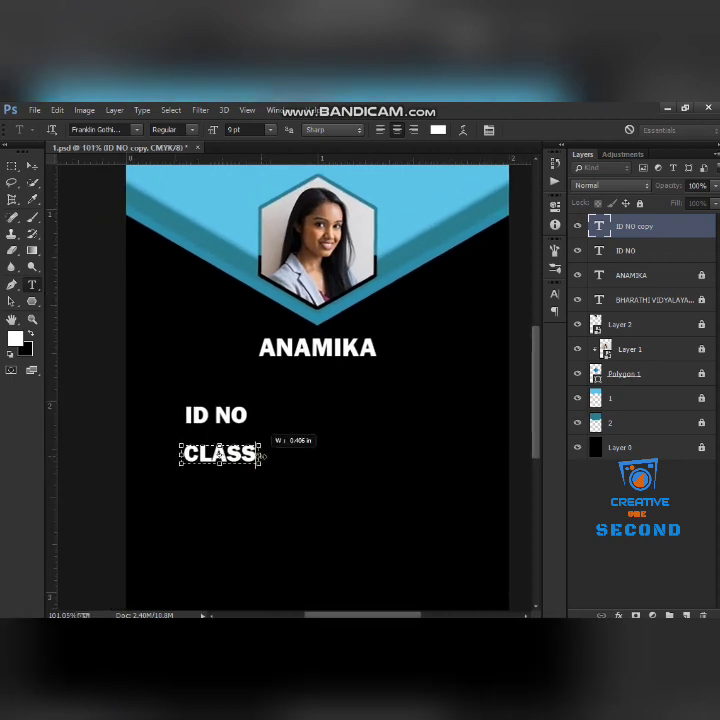
{"action": "key", "text": "ctrl+Return"}
{"action": "key", "text": "v"}
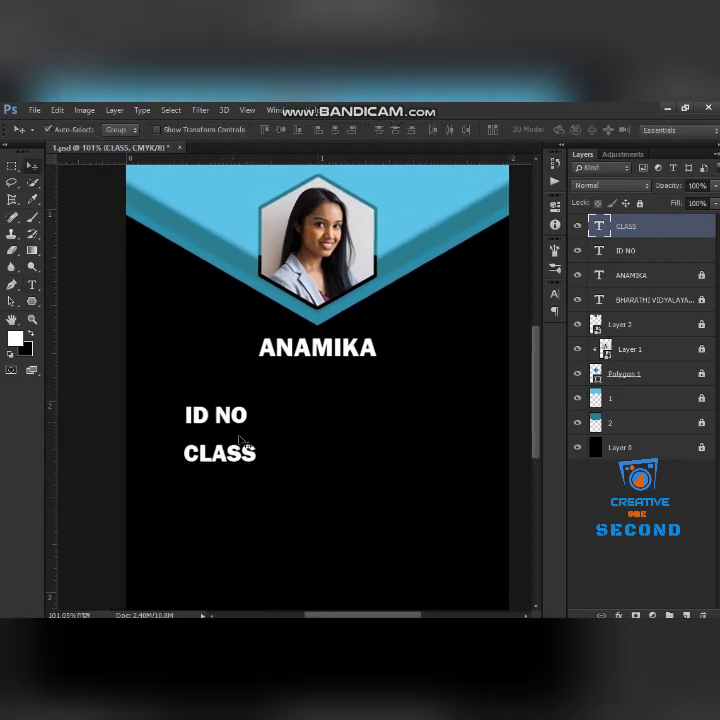
- Duplicate CLASS below as BLOOD GROUP, then duplicate the BLOOD GROUP line beneath it
{"action": "key", "text": "ctrl+j"}
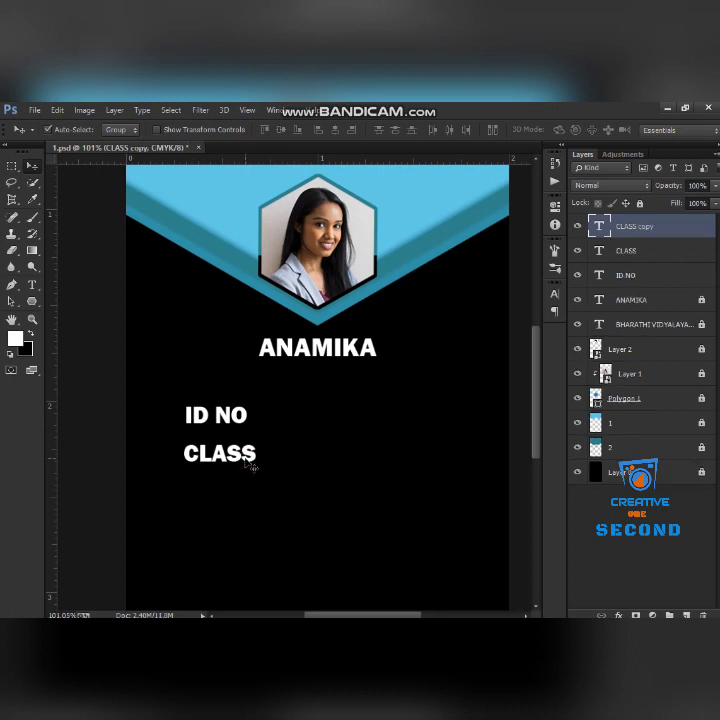
{"action": "key", "text": "shift+Down"}
{"action": "key", "text": "shift+Down"}
{"action": "key", "text": "shift+Down"}
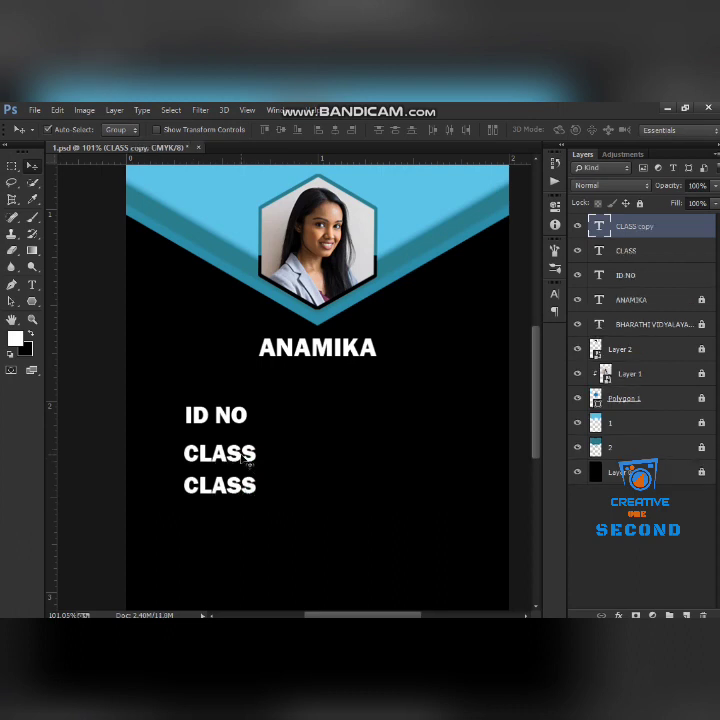
{"action": "double_click", "coordinate": [598, 227]}
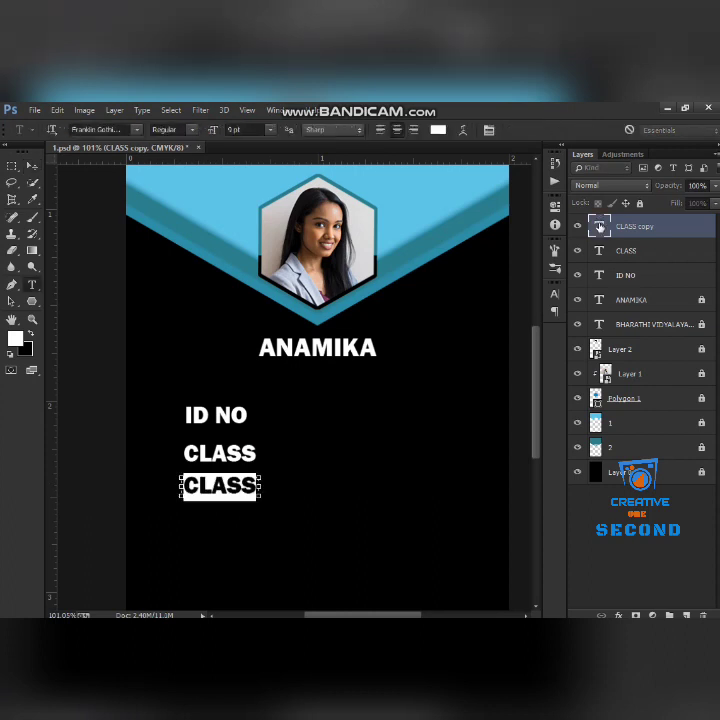
{"action": "type", "text": "BLO"}
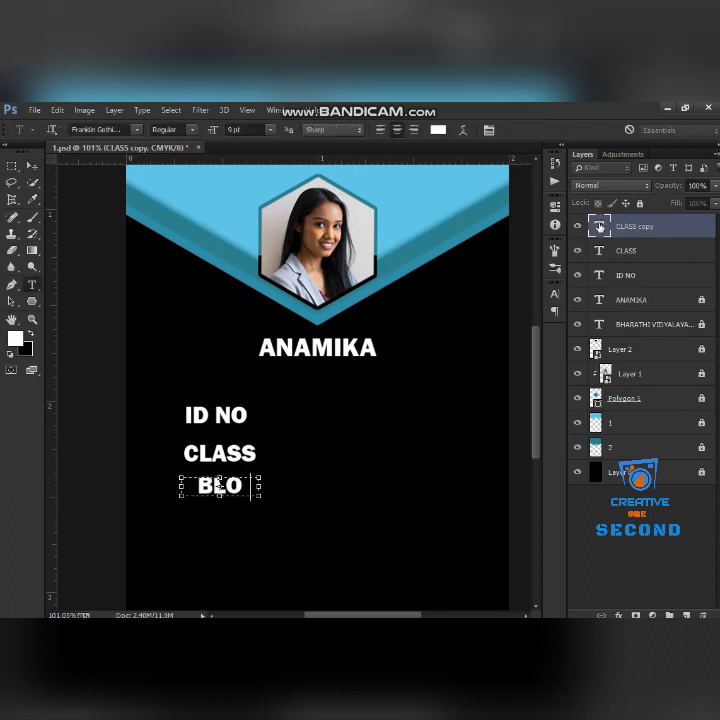
{"action": "type", "text": "OD"}
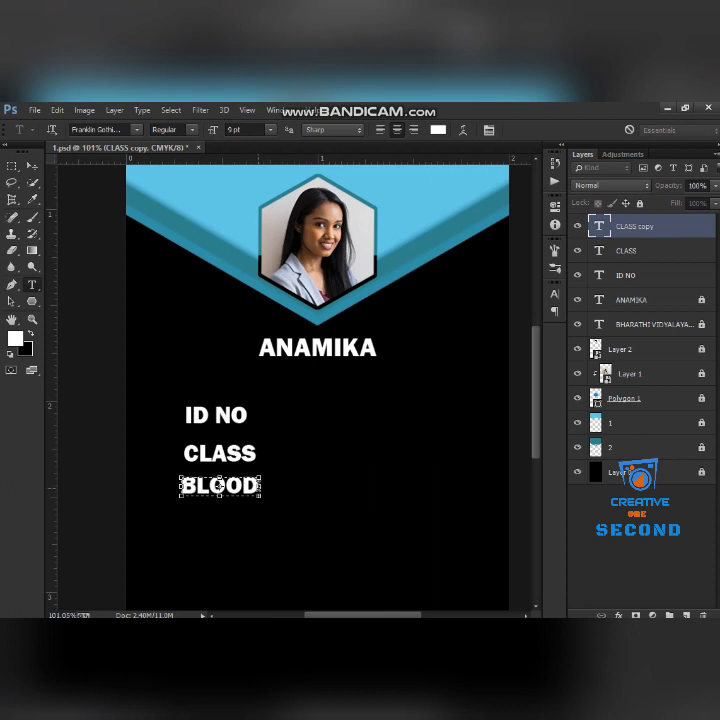
{"action": "left_click_drag", "start_coordinate": [260, 486], "coordinate": [350, 484]}
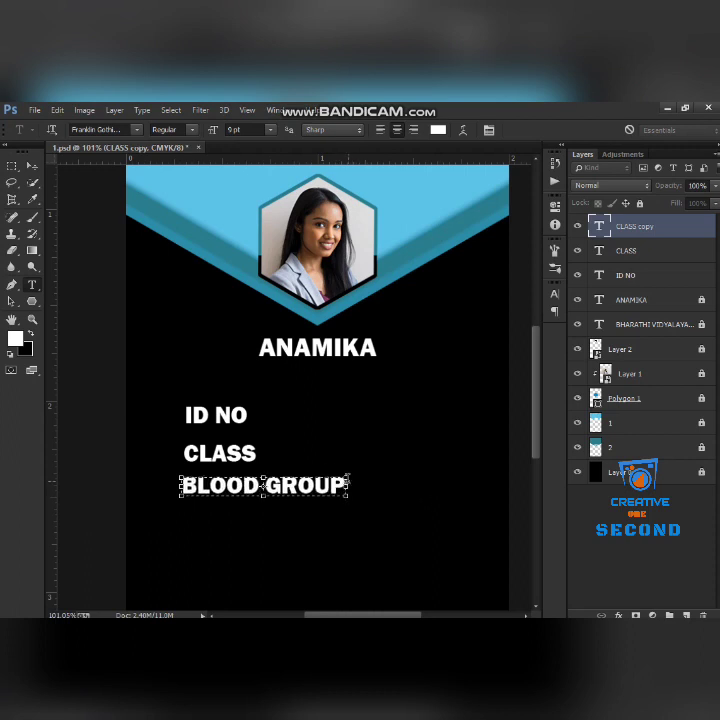
{"action": "key", "text": "v"}
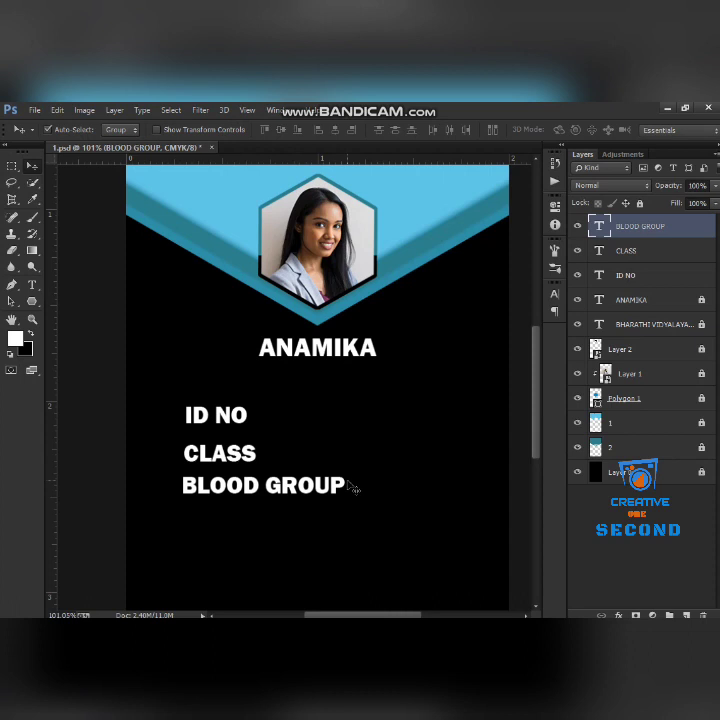
{"action": "key", "text": "ctrl+j"}
{"action": "key", "text": "Down"}
{"action": "key", "text": "Down"}
{"action": "key", "text": "Down"}
- Retype the BLOOD GROUP copy as PHONE NO and narrow its text box
{"action": "key", "text": "Down"}
{"action": "key", "text": "Down"}
{"action": "key", "text": "Down"}
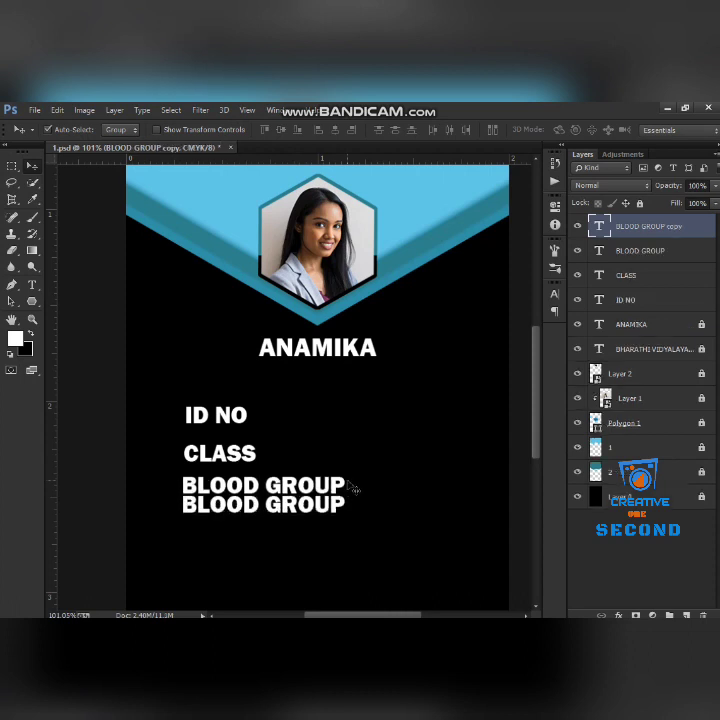
{"action": "key", "text": "Down"}
{"action": "key", "text": "Down"}
{"action": "key", "text": "Down"}
{"action": "key", "text": "Down"}
{"action": "key", "text": "Down"}
{"action": "key", "text": "Down"}
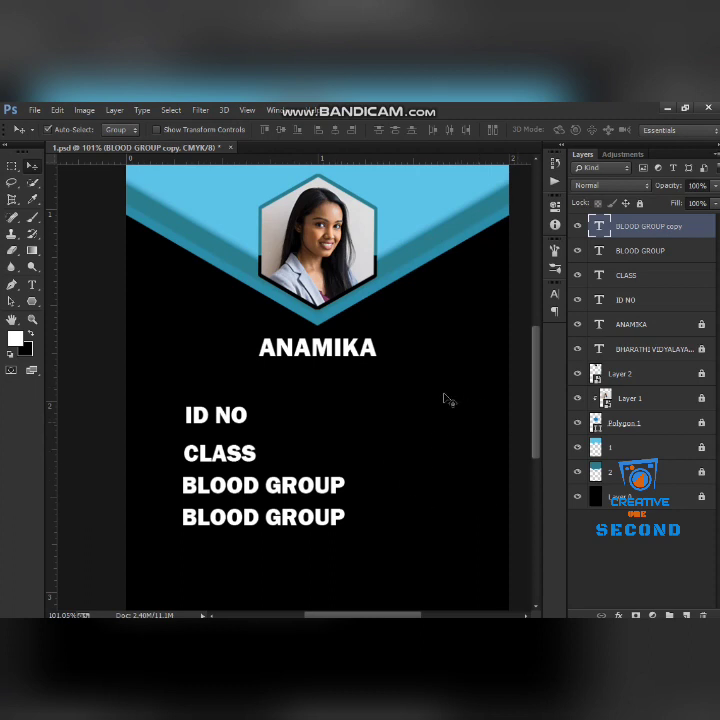
{"action": "double_click", "coordinate": [598, 226]}
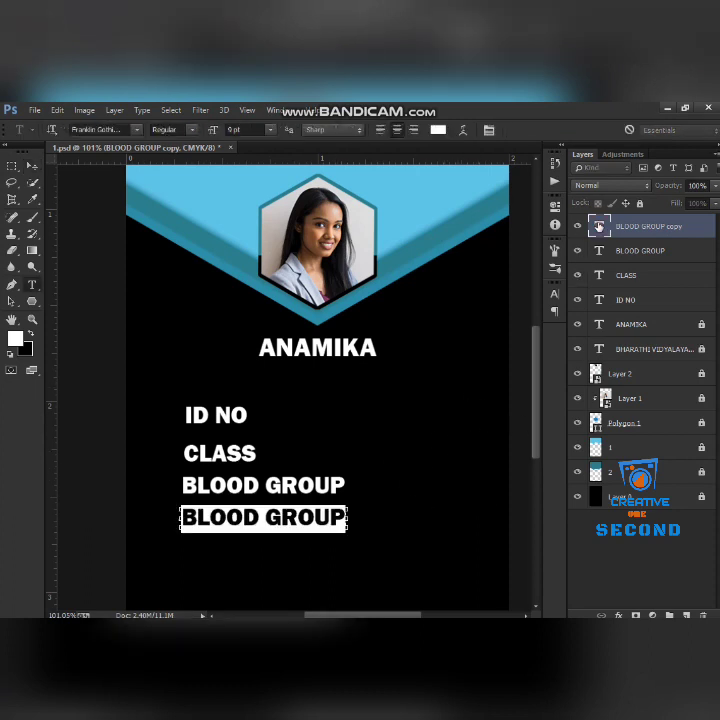
{"action": "key", "text": "BackSpace"}
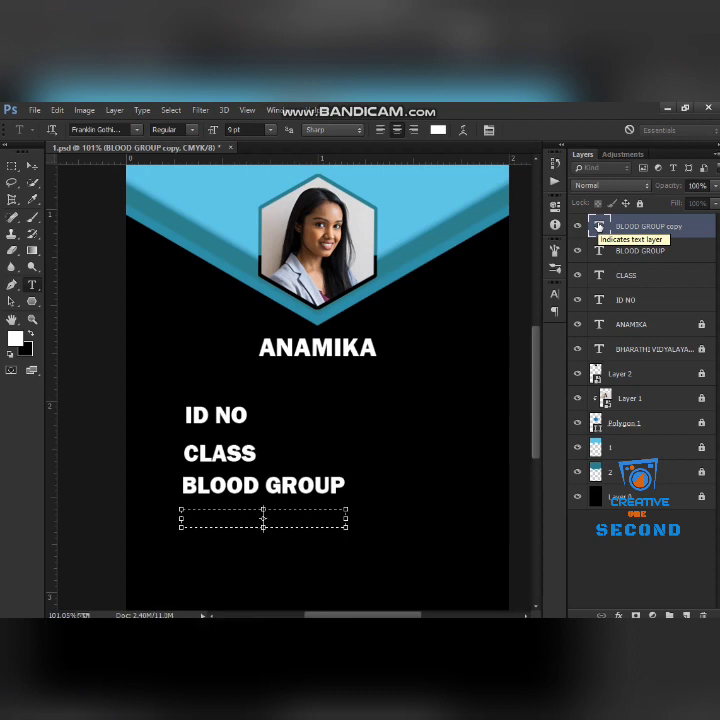
{"action": "type", "text": "PHONE "}
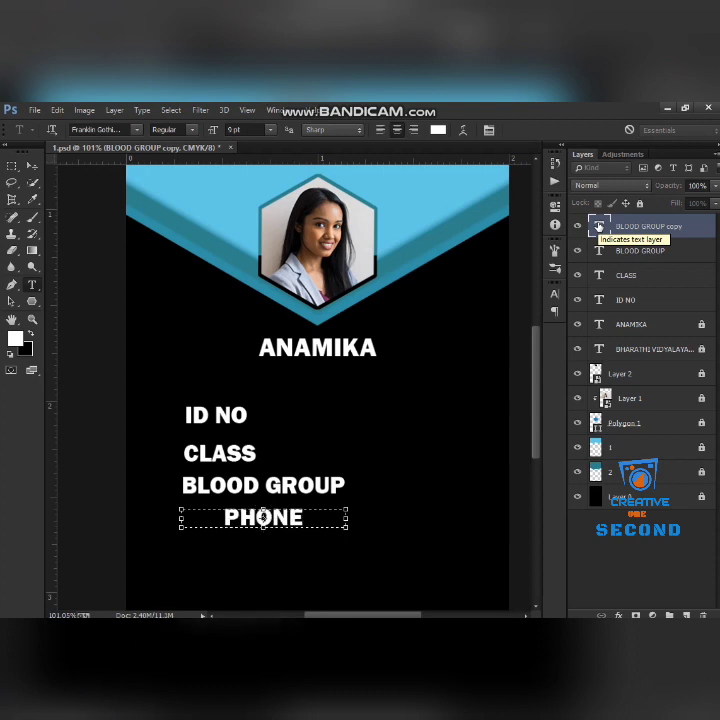
{"action": "type", "text": "NO"}
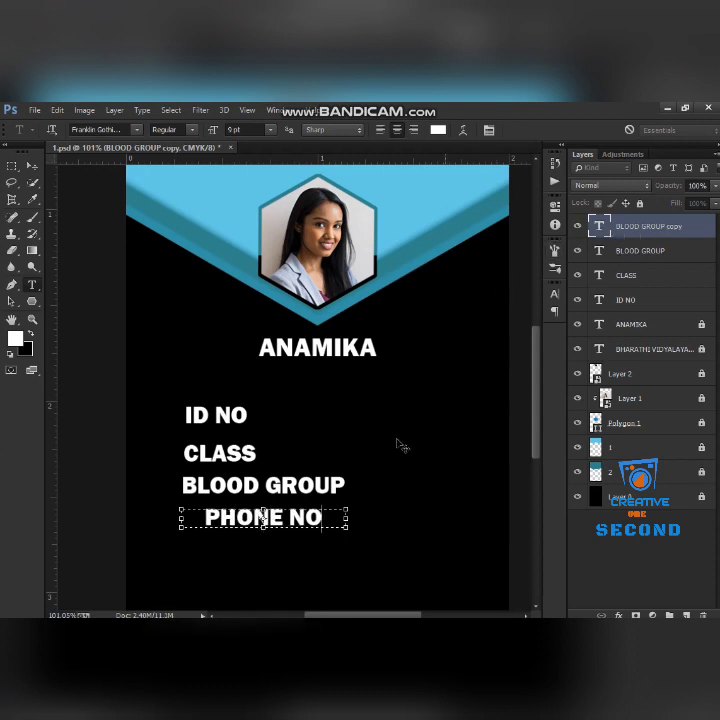
{"action": "left_click_drag", "start_coordinate": [347, 521], "coordinate": [305, 519]}
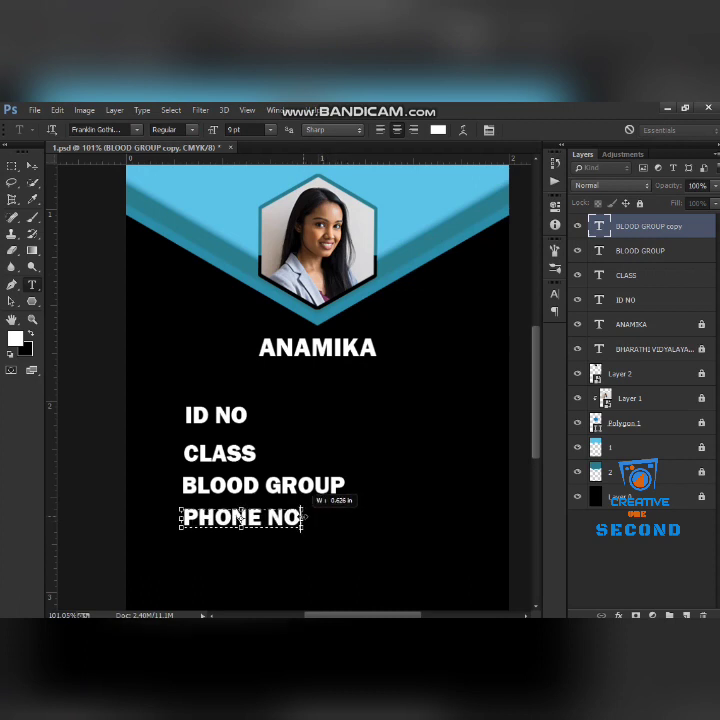
{"action": "left_click_drag", "start_coordinate": [306, 517], "coordinate": [301, 517]}
{"action": "key", "text": "ctrl+Return"}
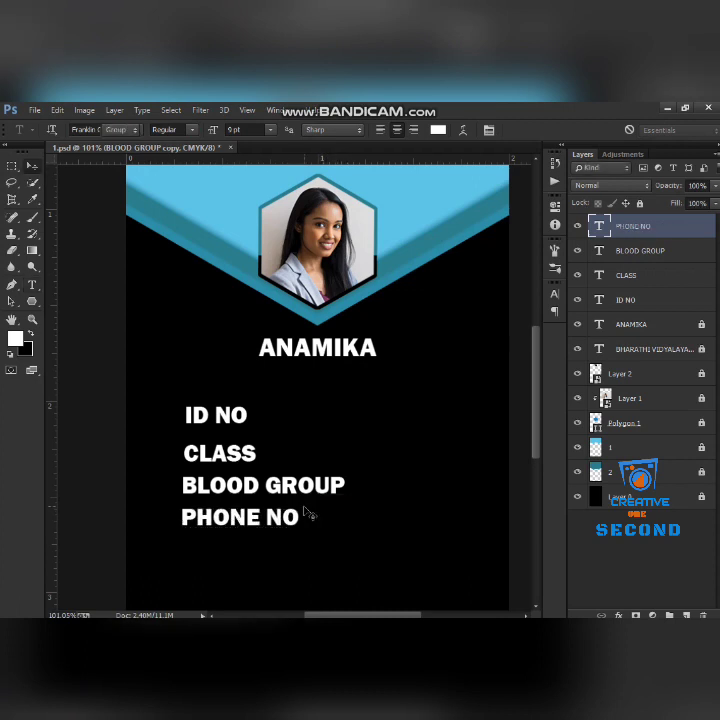
{"action": "key", "text": "v"}
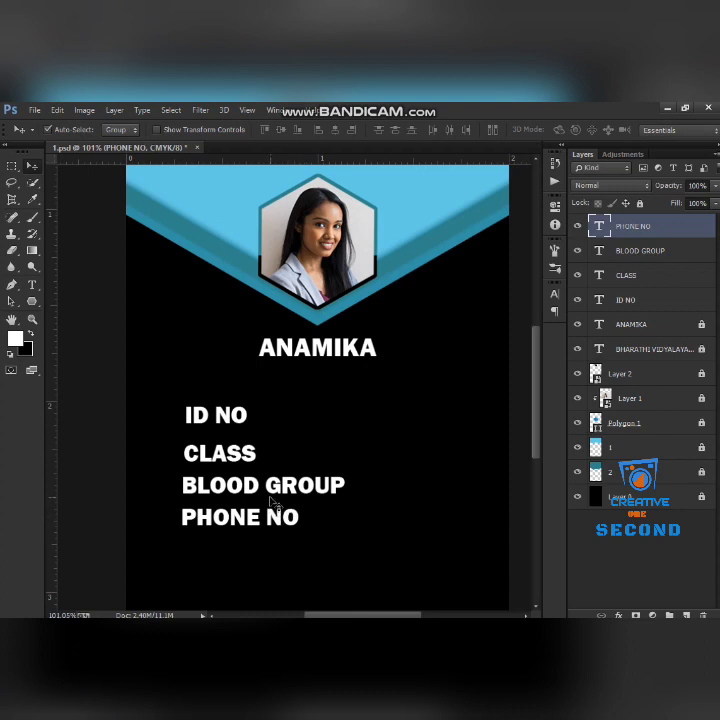
- Duplicate PHONE NO one row down and retype the copy as LOCATION
{"action": "key", "text": "ctrl+j"}
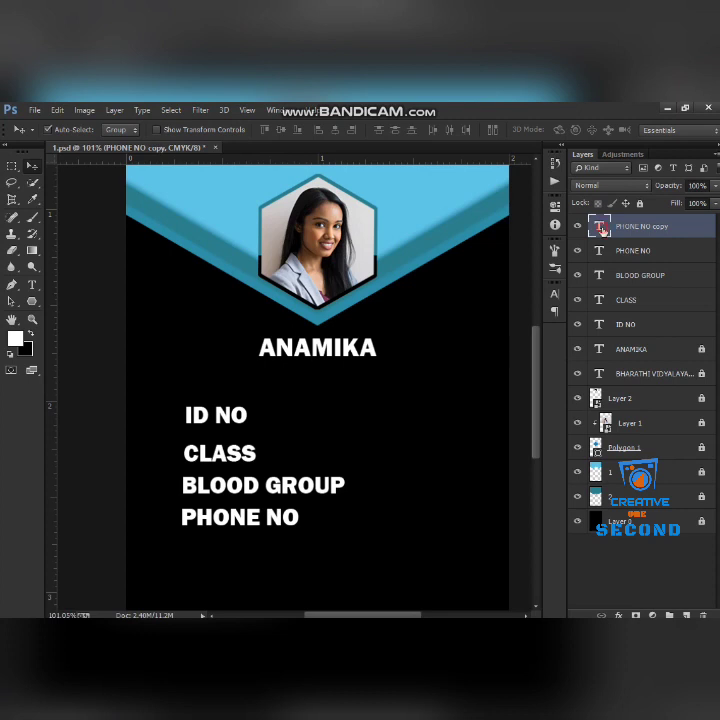
{"action": "double_click", "coordinate": [600, 227]}
{"action": "key", "text": "ctrl+Return"}
{"action": "key", "text": "v"}
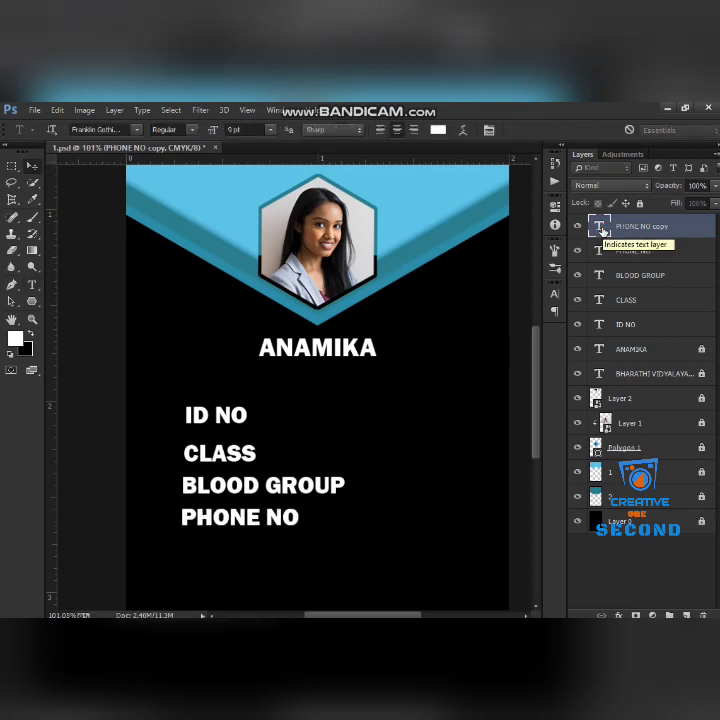
{"action": "key", "text": "shift+Down"}
{"action": "key", "text": "shift+Down"}
{"action": "key", "text": "shift+Down"}
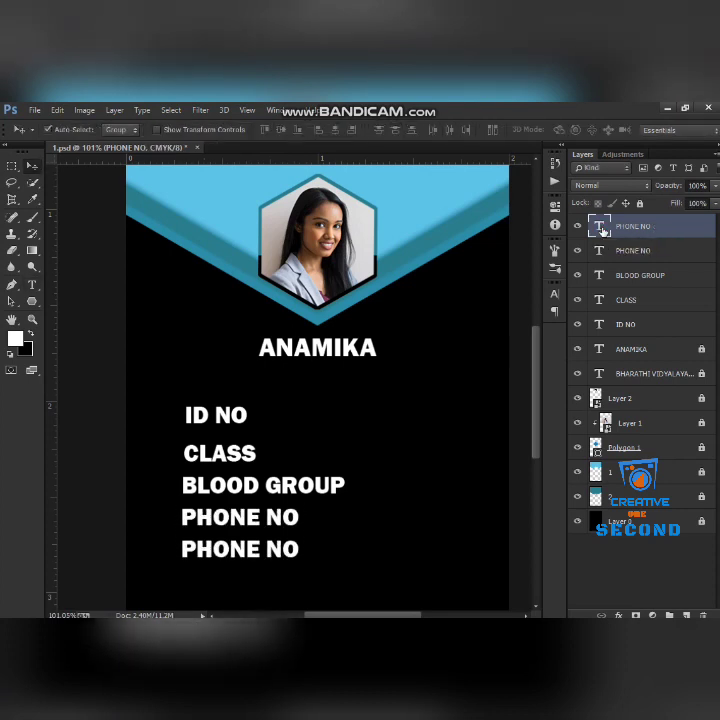
{"action": "double_click", "coordinate": [600, 227]}
{"action": "type", "text": "ID"}
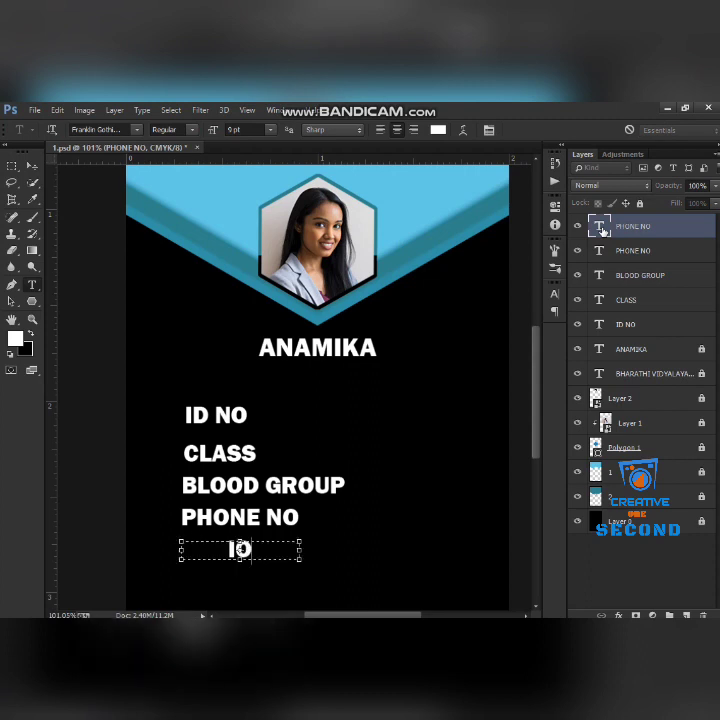
{"action": "type", "text": "C"}
{"action": "key", "text": "BackSpace"}
{"action": "key", "text": "BackSpace"}
{"action": "key", "text": "BackSpace"}
{"action": "type", "text": "L"}
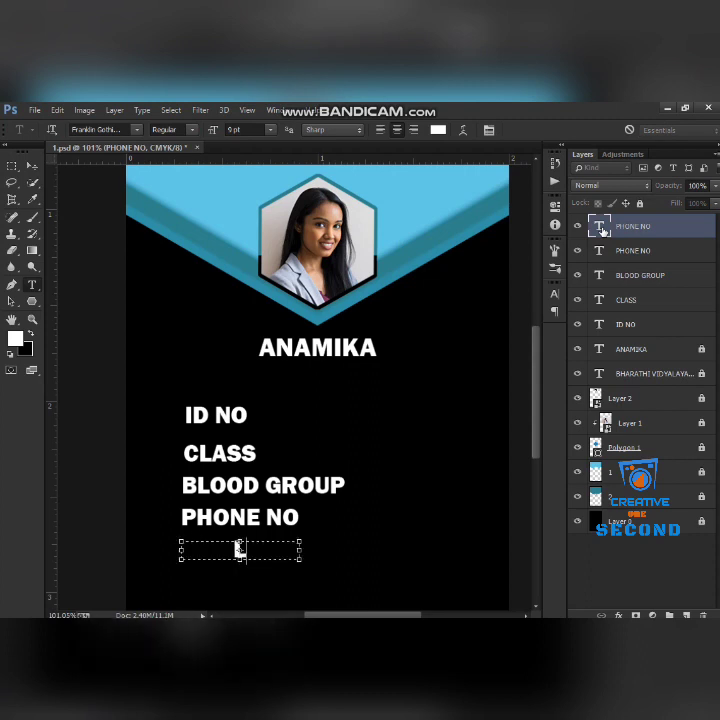
{"action": "type", "text": "OCATI"}
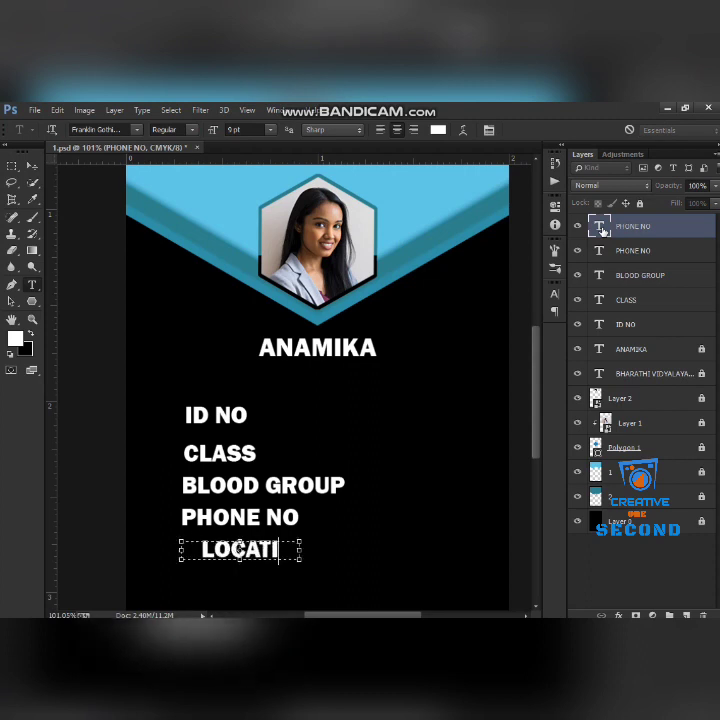
{"action": "type", "text": "ON"}
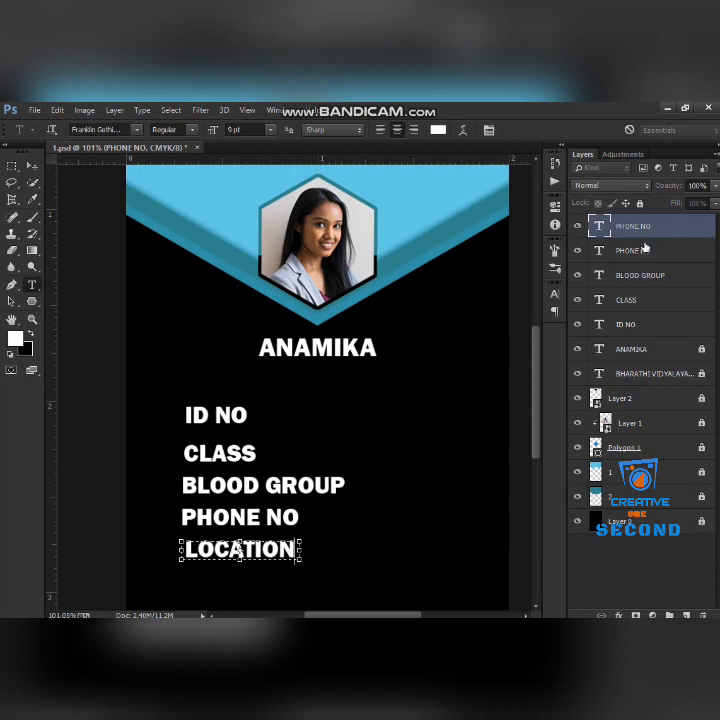
{"action": "left_click_drag", "start_coordinate": [299, 551], "coordinate": [297, 548]}
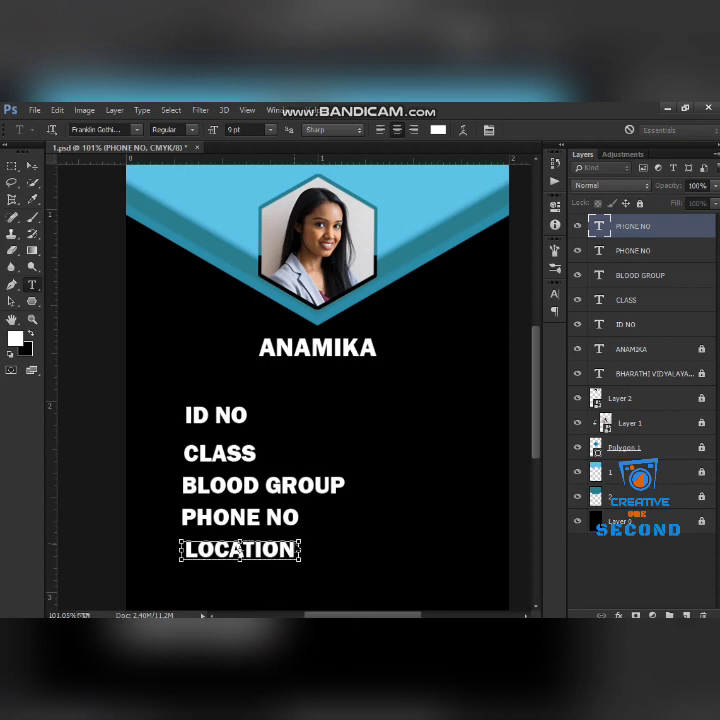
{"action": "key", "text": "ctrl+Return"}
- Fit the card on screen and select the five detail rows together
{"action": "key", "text": "ctrl+0"}
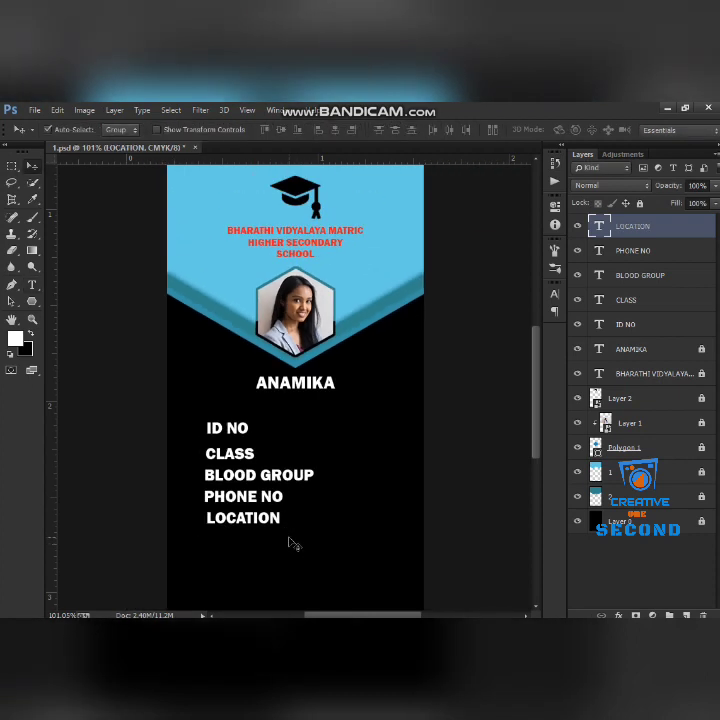
{"action": "left_click_drag", "start_coordinate": [222, 408], "coordinate": [239, 546]}
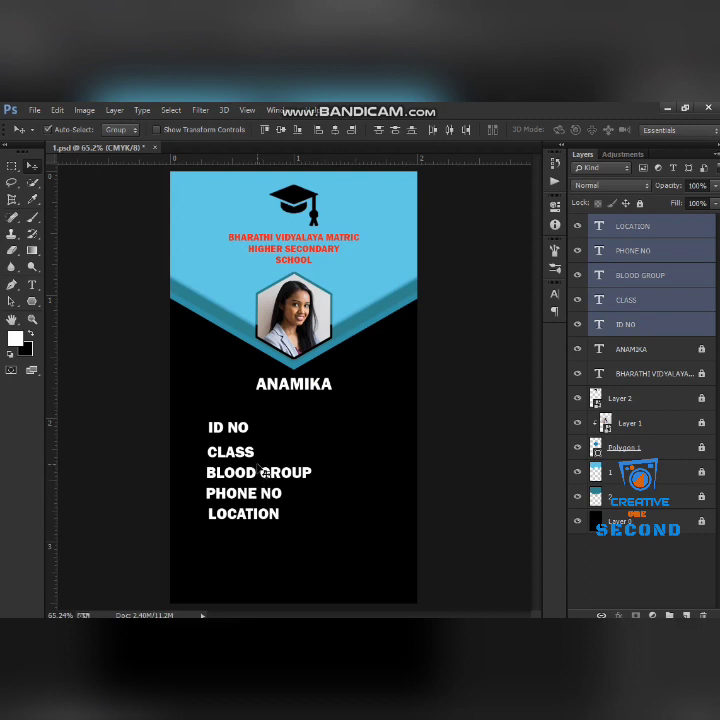
{"action": "mouse_move", "coordinate": [255, 521]}
{"action": "left_mouse_down"}
{"action": "mouse_move", "coordinate": [255, 558]}
{"action": "mouse_move", "coordinate": [248, 493]}
{"action": "left_mouse_up"}
{"action": "left_click_drag", "start_coordinate": [195, 443], "coordinate": [257, 585]}
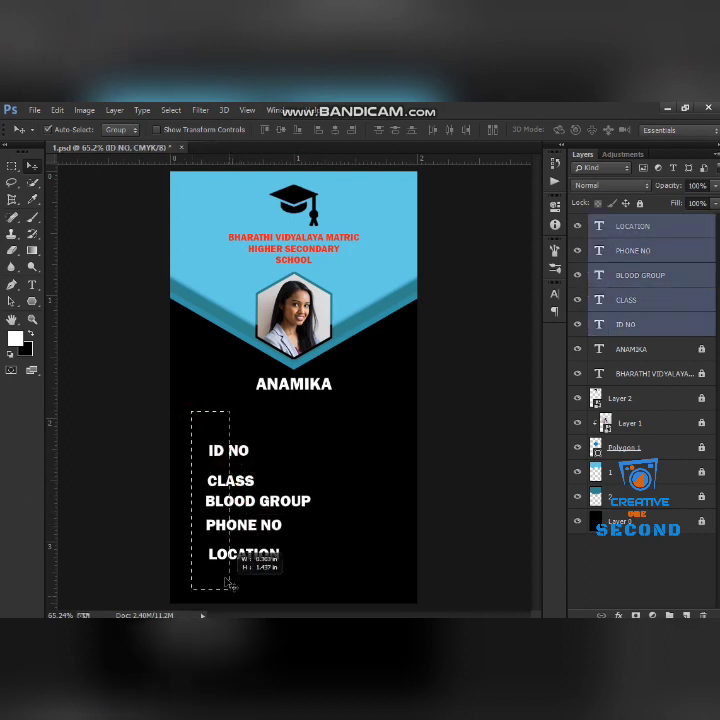
- Centre the detail rows horizontally, distribute them evenly, and add a vertical guide near the left edge
{"action": "left_click", "coordinate": [284, 131]}
{"action": "key", "text": "ctrl+z"}
{"action": "left_click", "coordinate": [335, 132]}
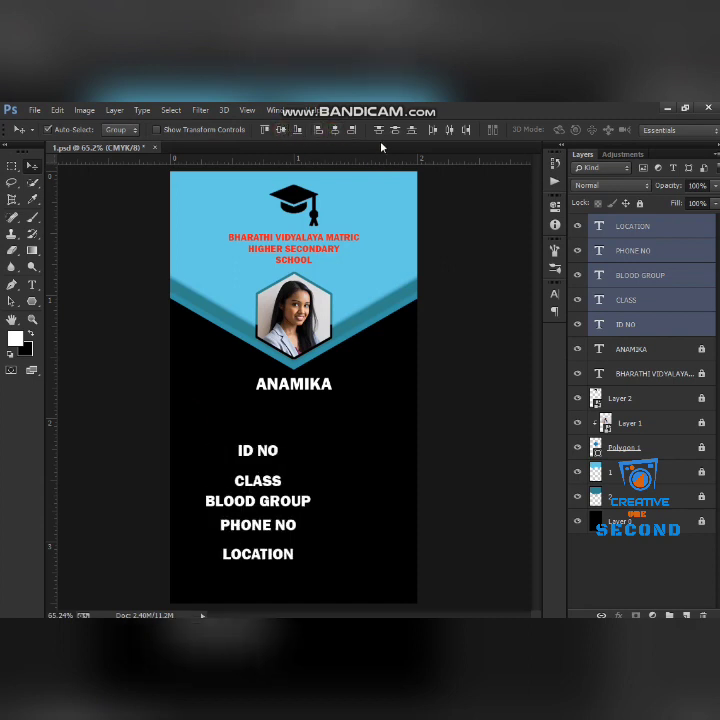
{"action": "left_click", "coordinate": [395, 131]}
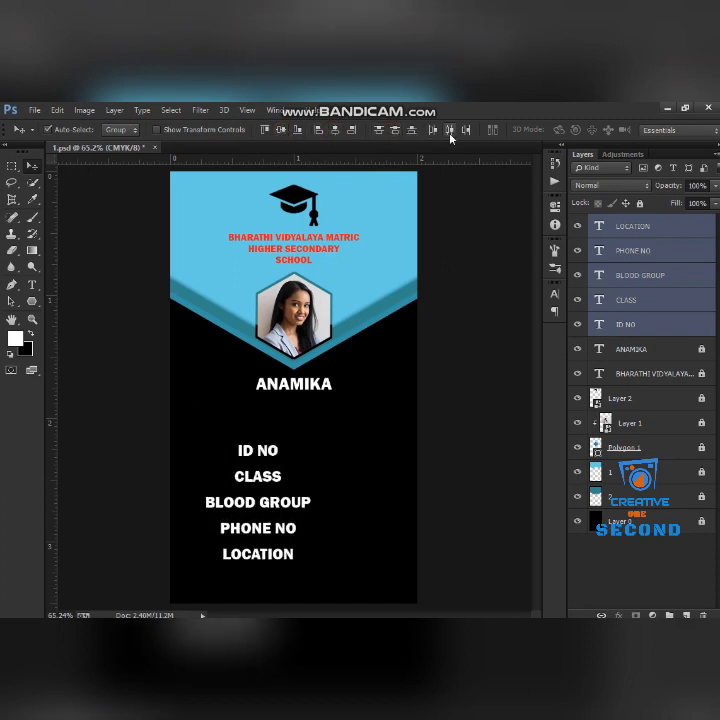
{"action": "left_click", "coordinate": [165, 452]}
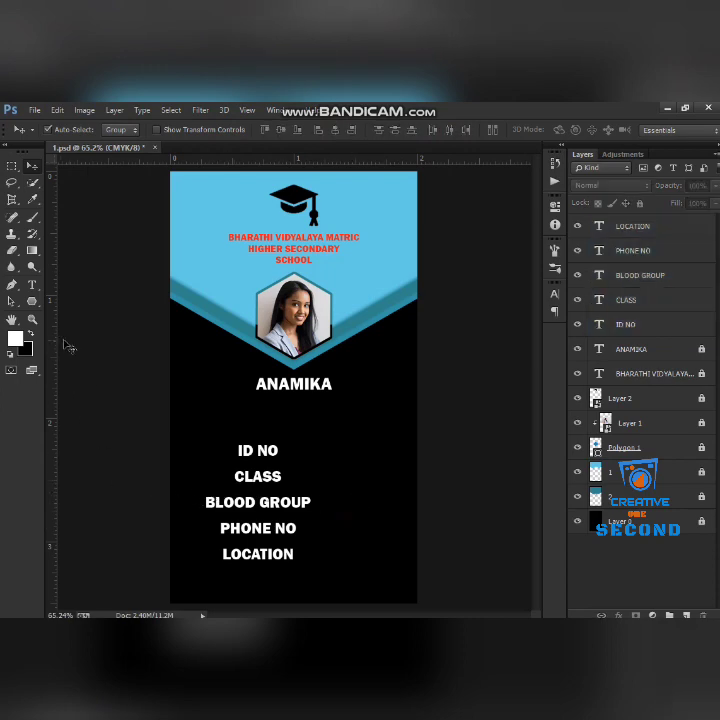
{"action": "left_click_drag", "start_coordinate": [54, 342], "coordinate": [199, 349]}
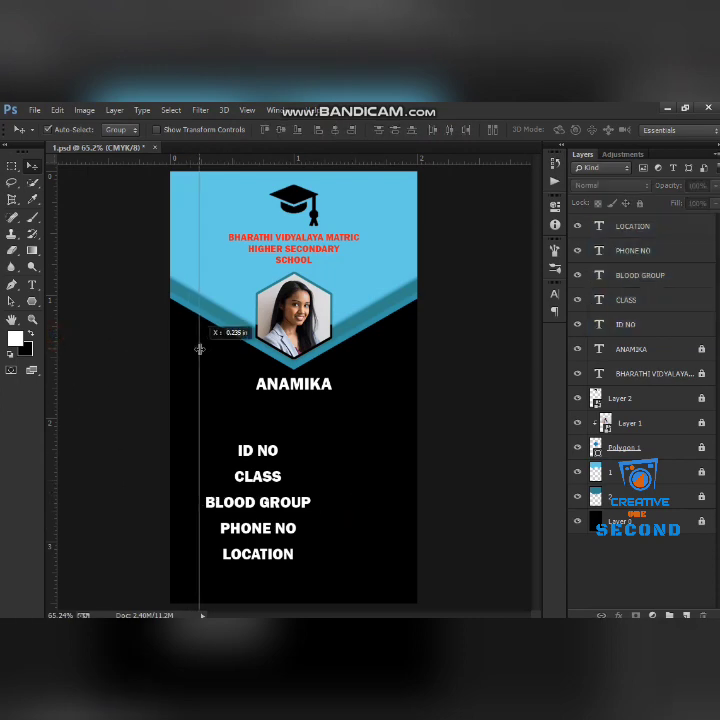
- Place a vertical guide at about 0.236 in and line ID NO's left edge up with it
{"action": "left_click_drag", "start_coordinate": [225, 496], "coordinate": [290, 534]}
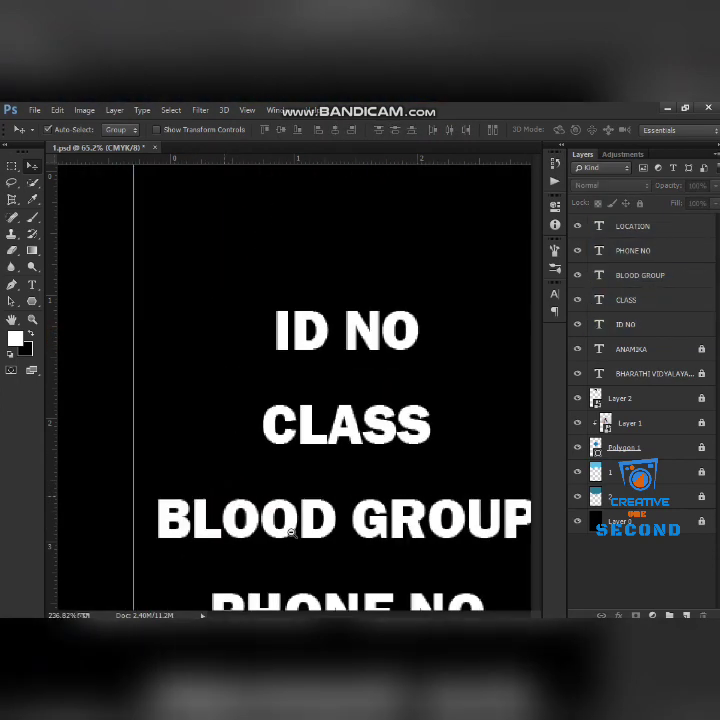
{"action": "left_click", "coordinate": [279, 341]}
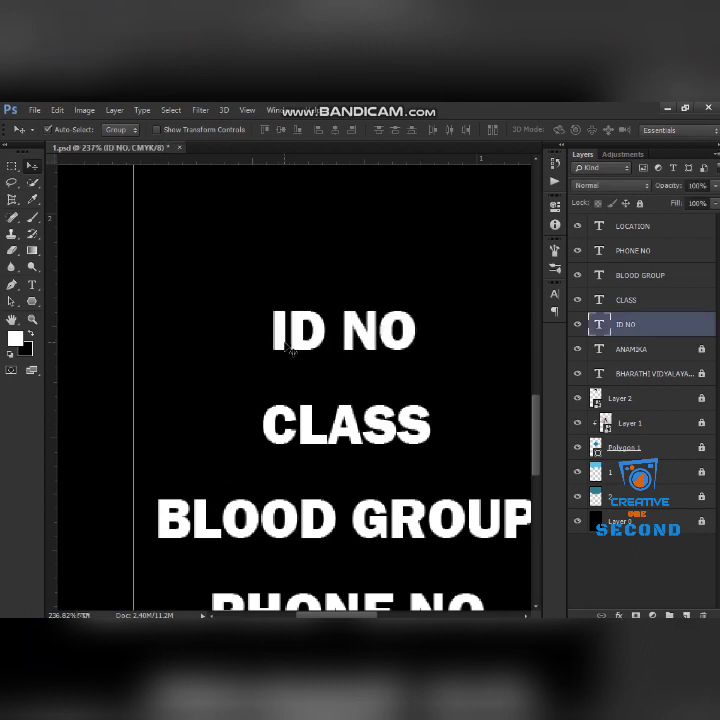
{"action": "key", "text": "Left"}
{"action": "key", "text": "Left"}
{"action": "key", "text": "Left"}
{"action": "key", "text": "Left"}
{"action": "key", "text": "Left"}
{"action": "key", "text": "Left"}
{"action": "key", "text": "Left"}
{"action": "key", "text": "Left"}
{"action": "key", "text": "Left"}
{"action": "key", "text": "Left"}
{"action": "key", "text": "Left"}
{"action": "key", "text": "Left"}
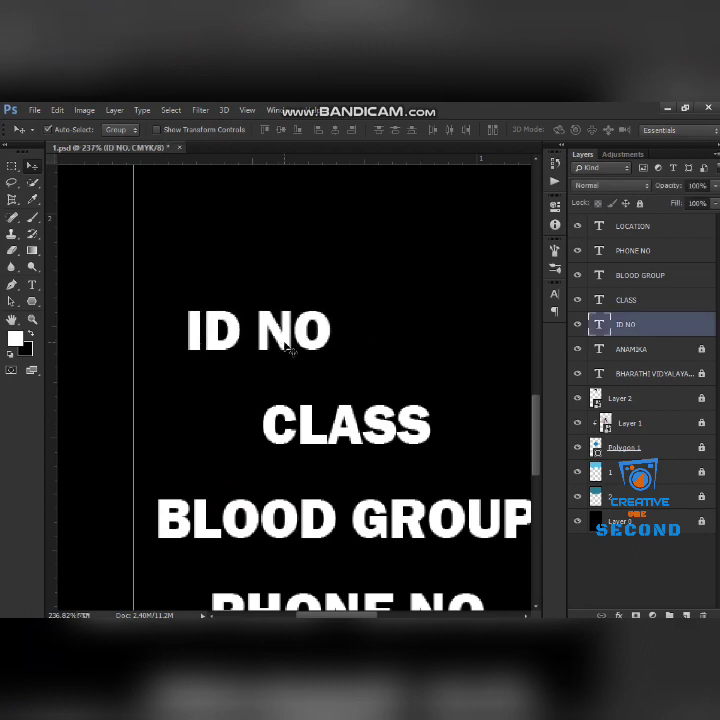
{"action": "key", "text": "Left"}
{"action": "key", "text": "Left"}
{"action": "key", "text": "Left"}
{"action": "key", "text": "Left"}
{"action": "key", "text": "Left"}
{"action": "key", "text": "Left"}
{"action": "key", "text": "Left"}
{"action": "key", "text": "Left"}
{"action": "key", "text": "Left"}
{"action": "key", "text": "Left"}
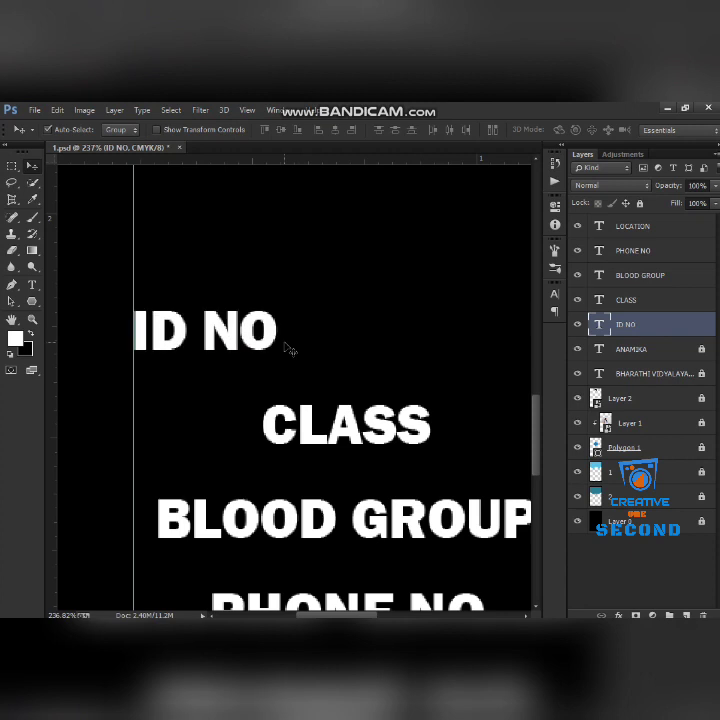
{"action": "key", "text": "Right"}
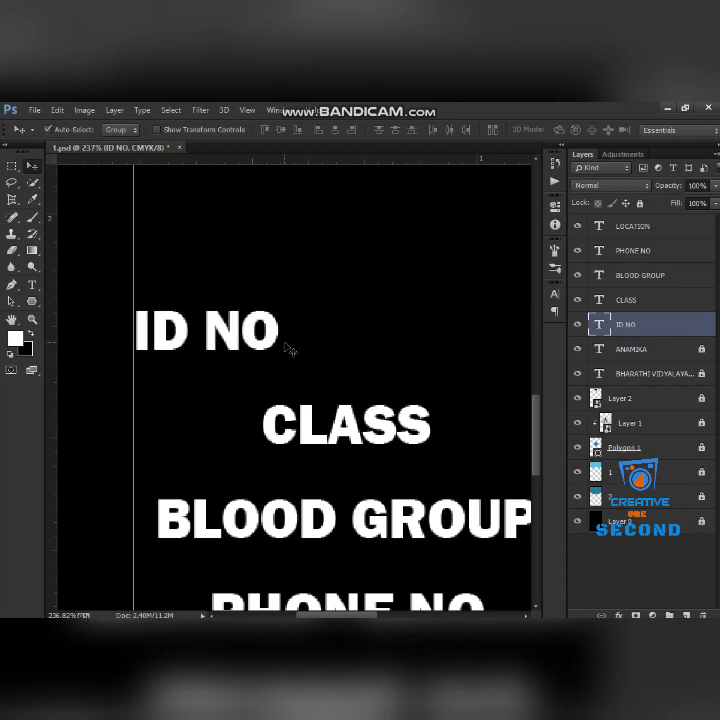
{"action": "left_click_drag", "start_coordinate": [146, 336], "coordinate": [148, 341]}
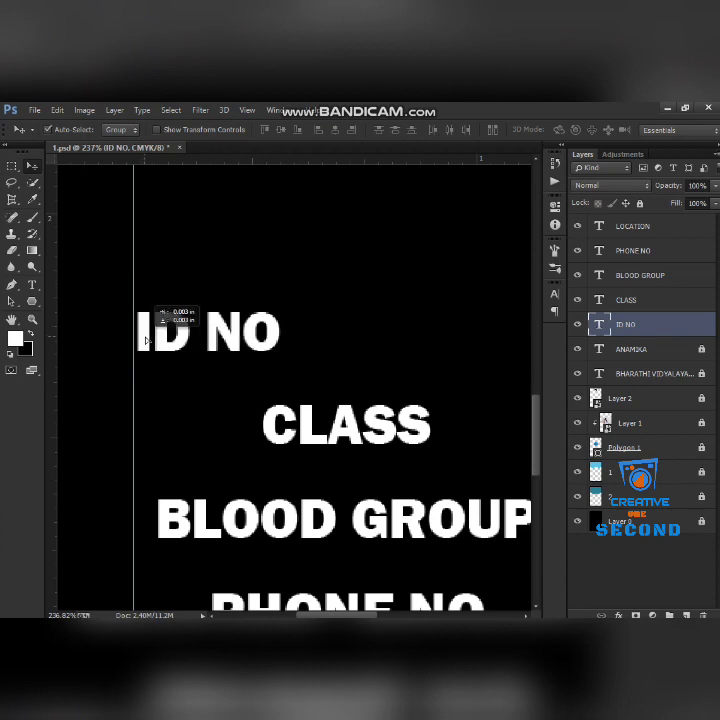
{"action": "left_click_drag", "start_coordinate": [145, 343], "coordinate": [145, 343]}
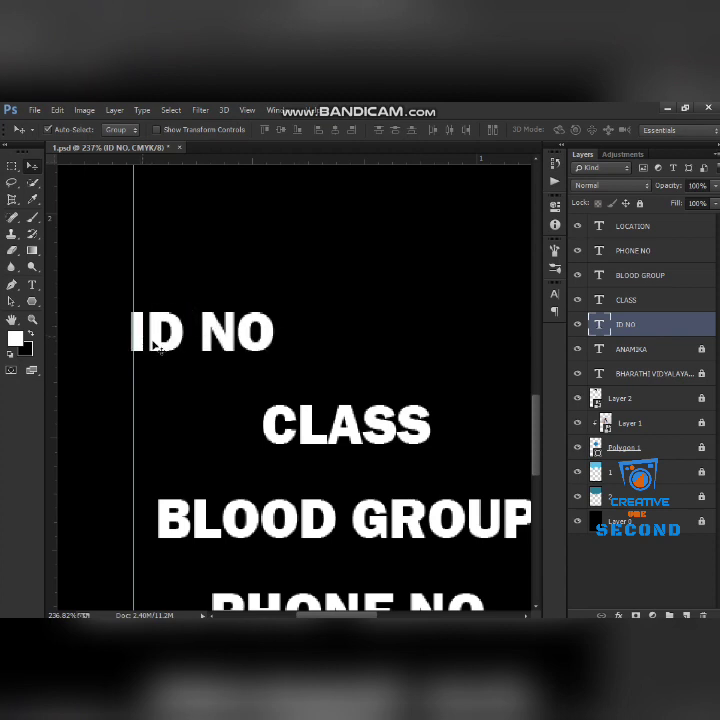
{"action": "key", "text": "shift+Left"}
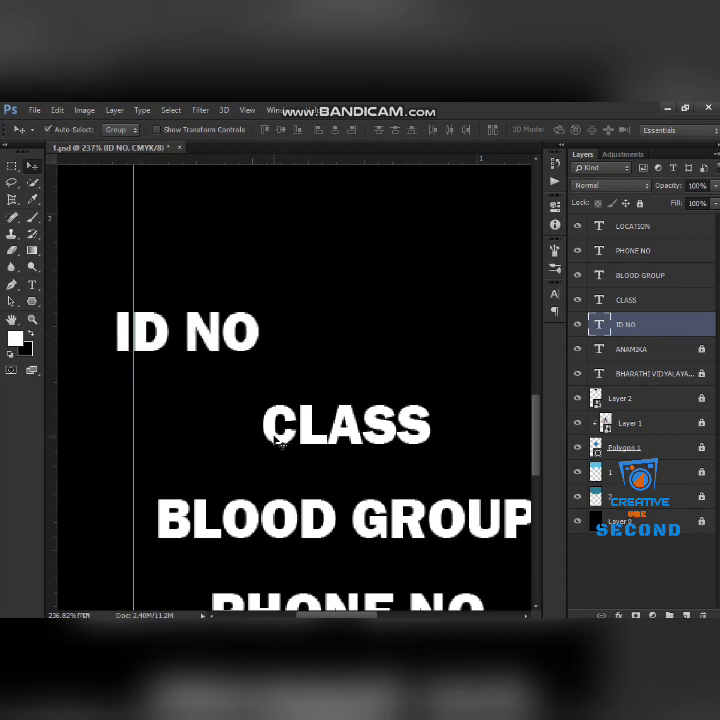
{"action": "key", "text": "shift+Left"}
{"action": "key", "text": "shift+Left"}
{"action": "key", "text": "shift+Right"}
{"action": "key", "text": "shift+Right"}
{"action": "key", "text": "shift+Right"}
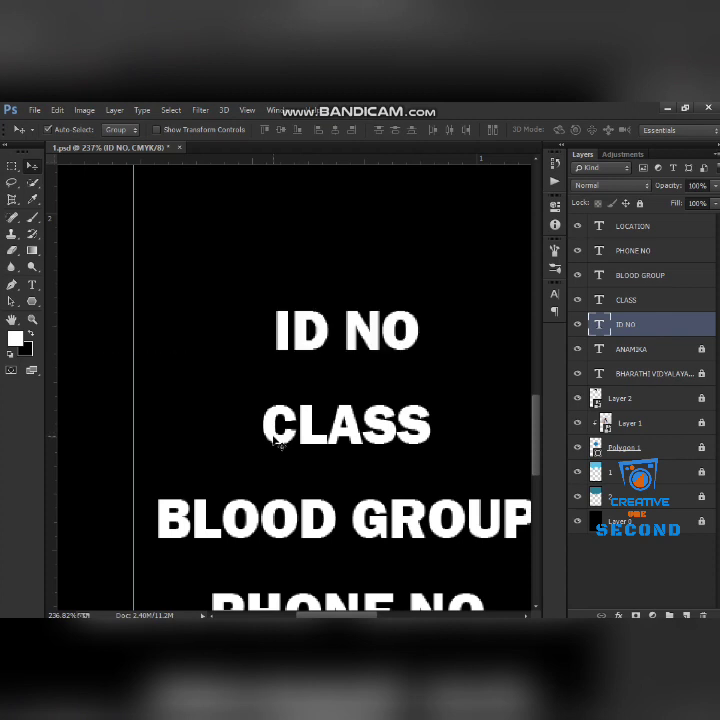
{"action": "left_click_drag", "start_coordinate": [278, 332], "coordinate": [134, 337]}
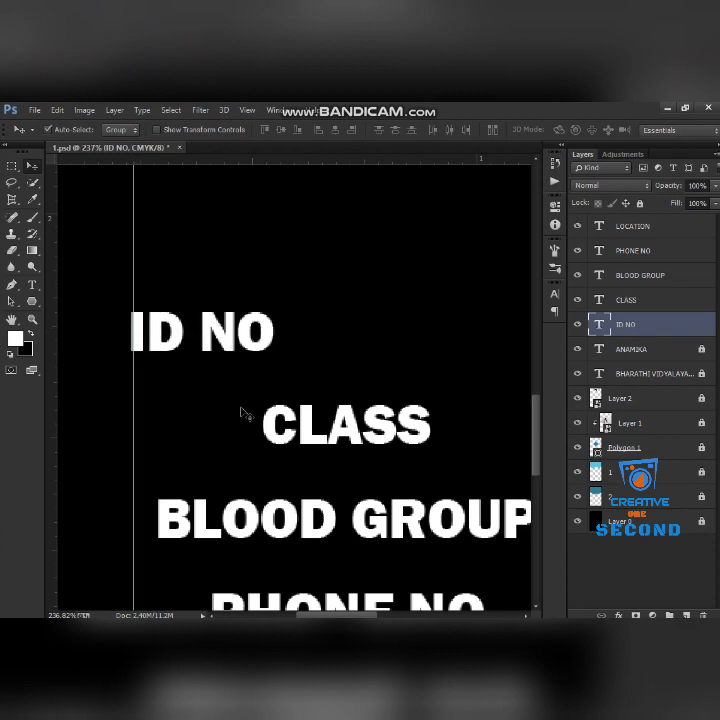
- Align the CLASS and BLOOD GROUP labels' left edges to the vertical guide
{"action": "left_click_drag", "start_coordinate": [255, 414], "coordinate": [150, 414]}
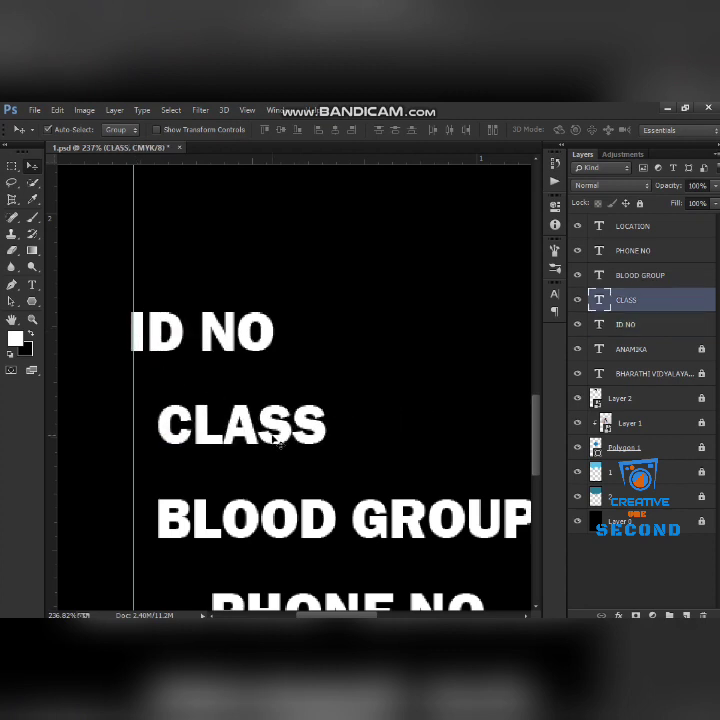
{"action": "left_click_drag", "start_coordinate": [186, 438], "coordinate": [159, 438]}
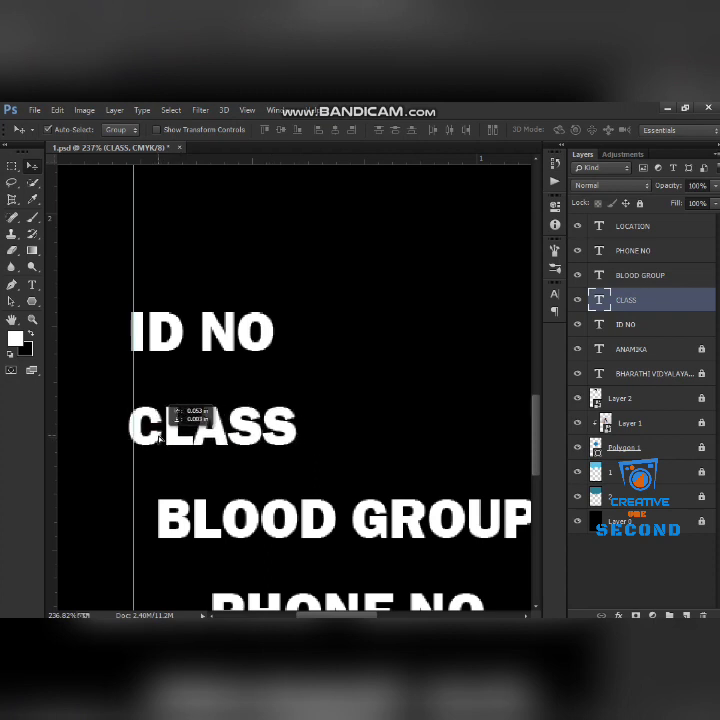
{"action": "left_click_drag", "start_coordinate": [159, 438], "coordinate": [164, 438]}
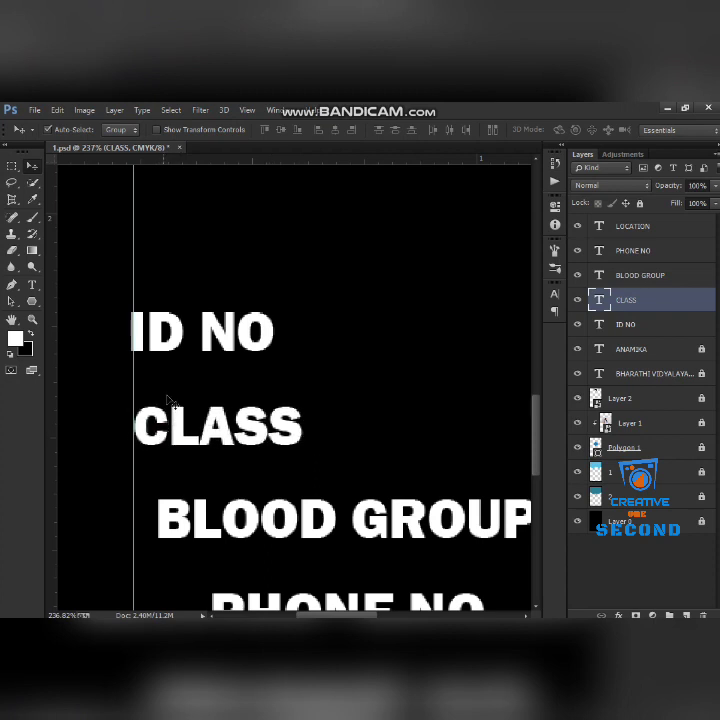
{"action": "left_click", "coordinate": [166, 346]}
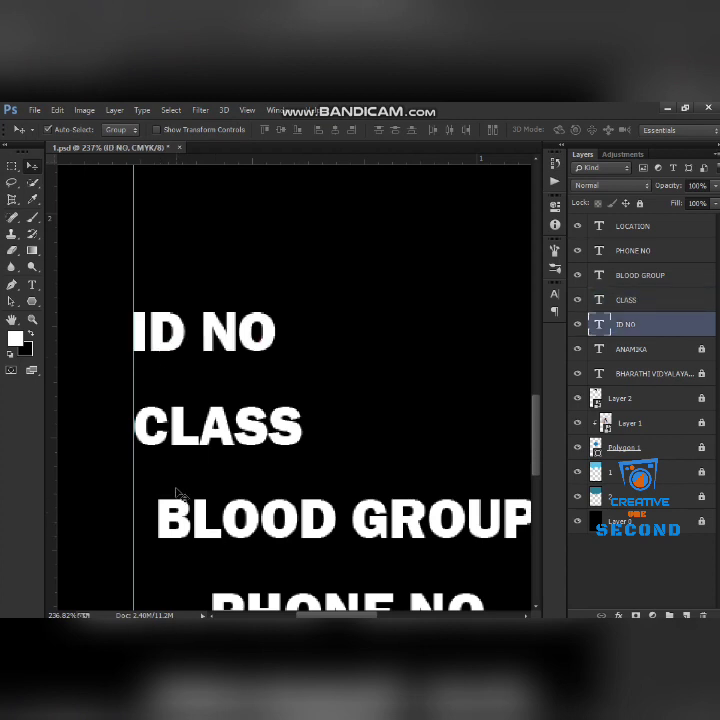
{"action": "left_click", "coordinate": [188, 540]}
{"action": "key", "text": "Left"}
{"action": "key", "text": "Left"}
{"action": "key", "text": "Left"}
{"action": "key", "text": "Left"}
{"action": "key", "text": "Left"}
{"action": "key", "text": "Left"}
{"action": "key", "text": "Right"}
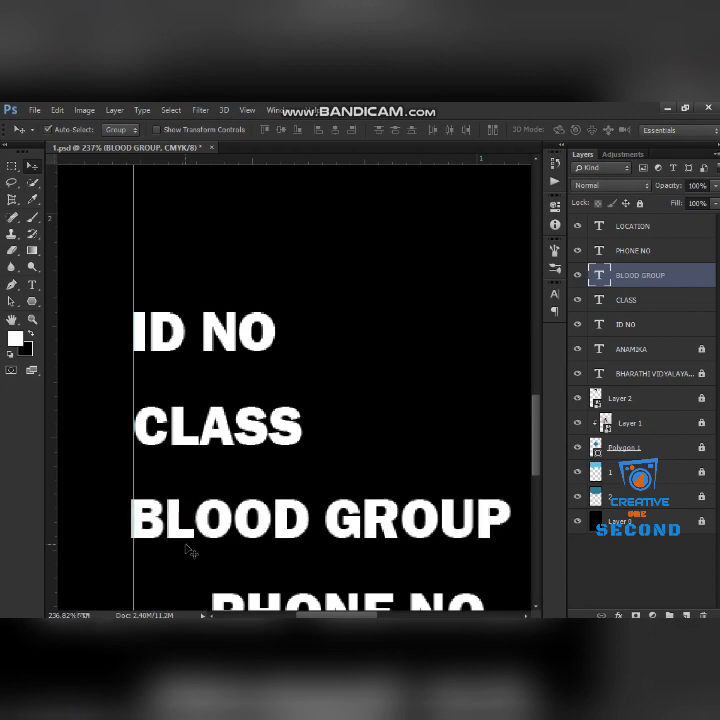
{"action": "key", "text": "Right"}
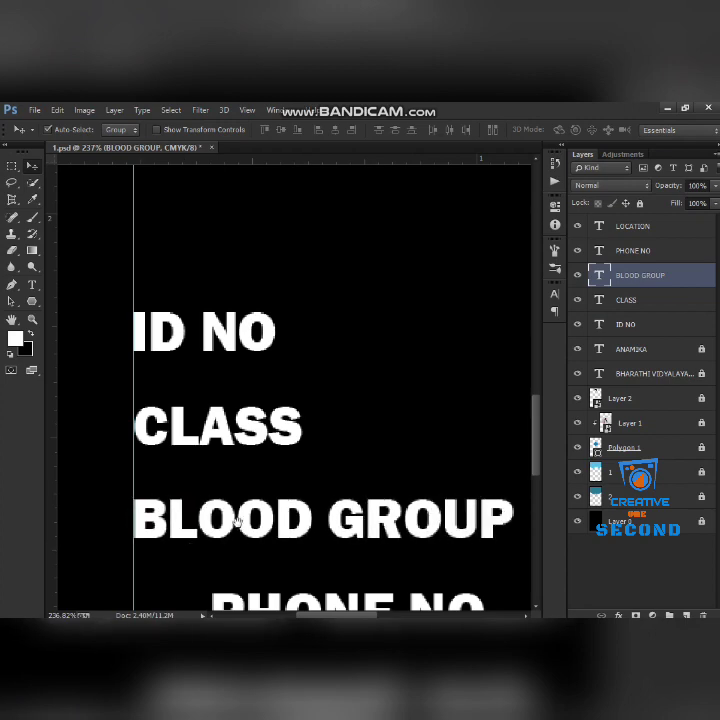
{"action": "scroll", "coordinate": [220, 420], "scroll_direction": "down", "scroll_amount": 5}
- Align PHONE NO and LOCATION to the guide, then fit the whole card on screen
{"action": "left_click", "coordinate": [229, 441]}
{"action": "key", "text": "Left"}
{"action": "key", "text": "Left"}
{"action": "key", "text": "Left"}
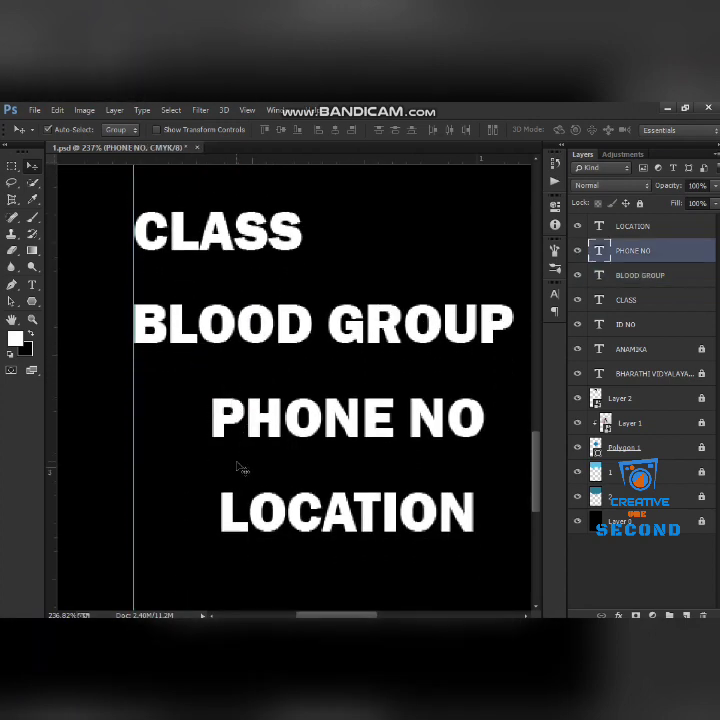
{"action": "key", "text": "Left"}
{"action": "key", "text": "Left"}
{"action": "key", "text": "Left"}
{"action": "key", "text": "Left"}
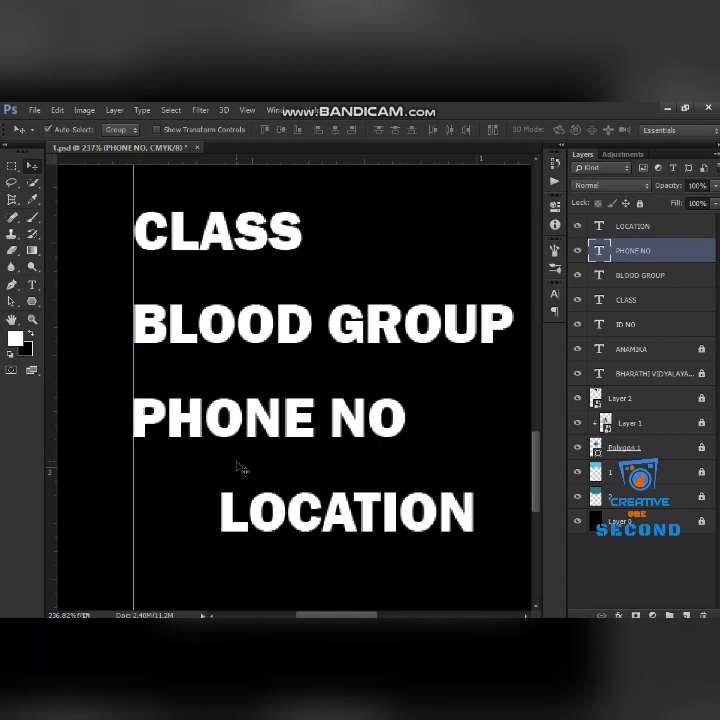
{"action": "key", "text": "Left"}
{"action": "left_click", "coordinate": [238, 508]}
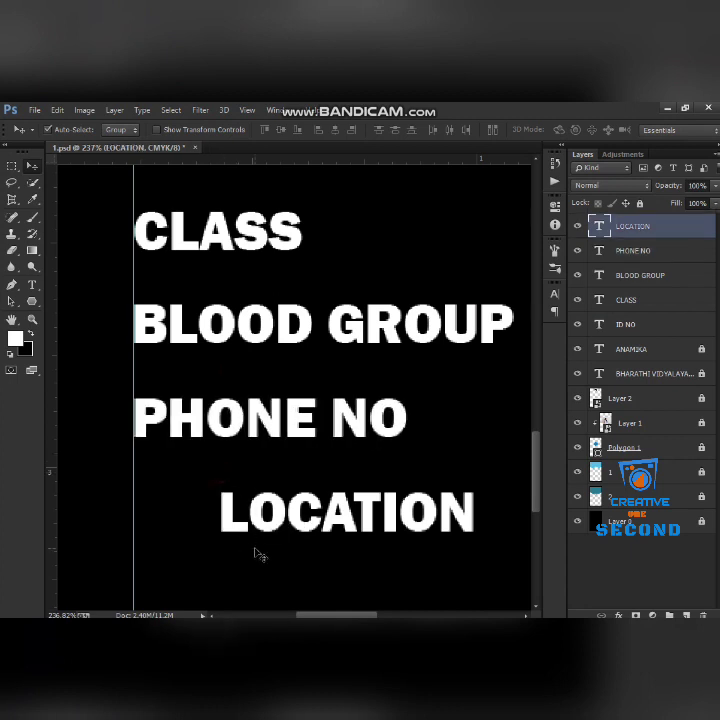
{"action": "key", "text": "Left"}
{"action": "key", "text": "Left"}
{"action": "key", "text": "Left"}
{"action": "key", "text": "Left"}
{"action": "key", "text": "Left"}
{"action": "key", "text": "Left"}
{"action": "key", "text": "Right"}
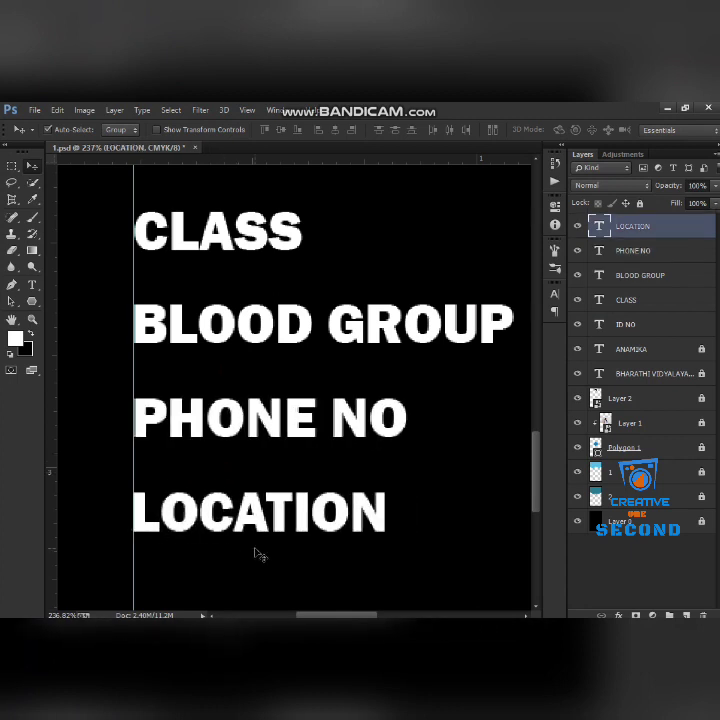
{"action": "key", "text": "Right"}
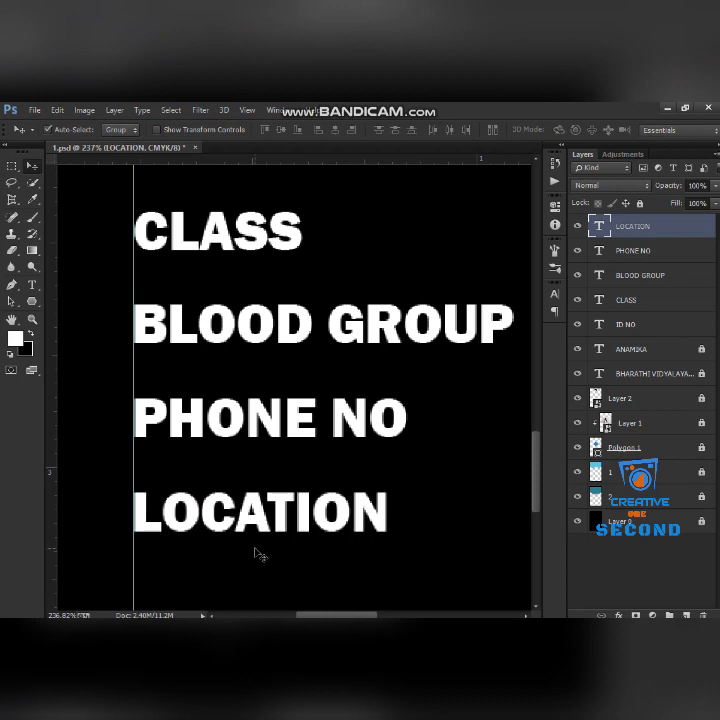
{"action": "key", "text": "ctrl+0"}
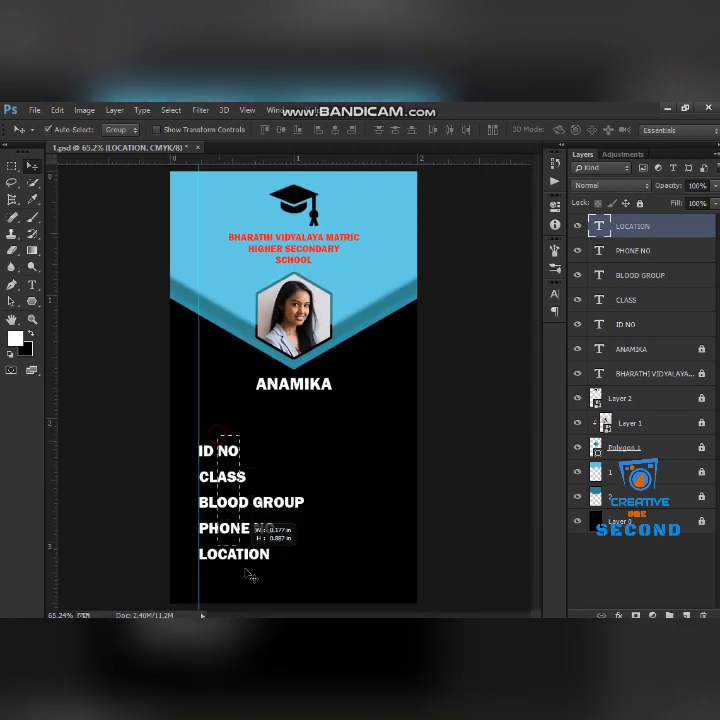
- Scale all five detail labels together to 87.1%
{"action": "left_click_drag", "start_coordinate": [209, 391], "coordinate": [255, 585]}
{"action": "key", "text": "ctrl+t"}
{"action": "left_click_drag", "start_coordinate": [305, 560], "coordinate": [292, 550]}
{"action": "key", "text": "Return"}
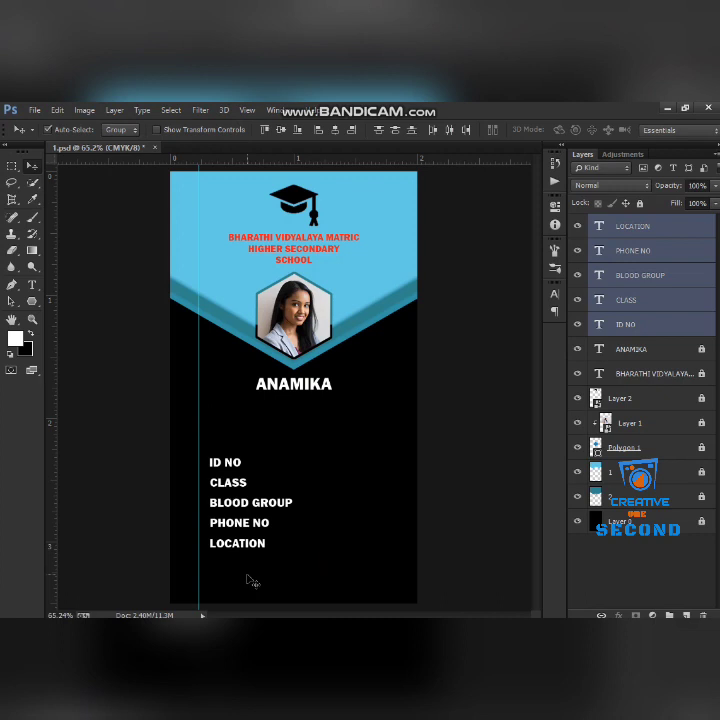
- Nudge the label block up and left, and remove the vertical guide
{"action": "key", "text": "Up"}
{"action": "key", "text": "Up"}
{"action": "key", "text": "Up"}
{"action": "key", "text": "Up"}
{"action": "key", "text": "Up"}
{"action": "key", "text": "Up"}
{"action": "key", "text": "Up"}
{"action": "key", "text": "Up"}
{"action": "key", "text": "Up"}
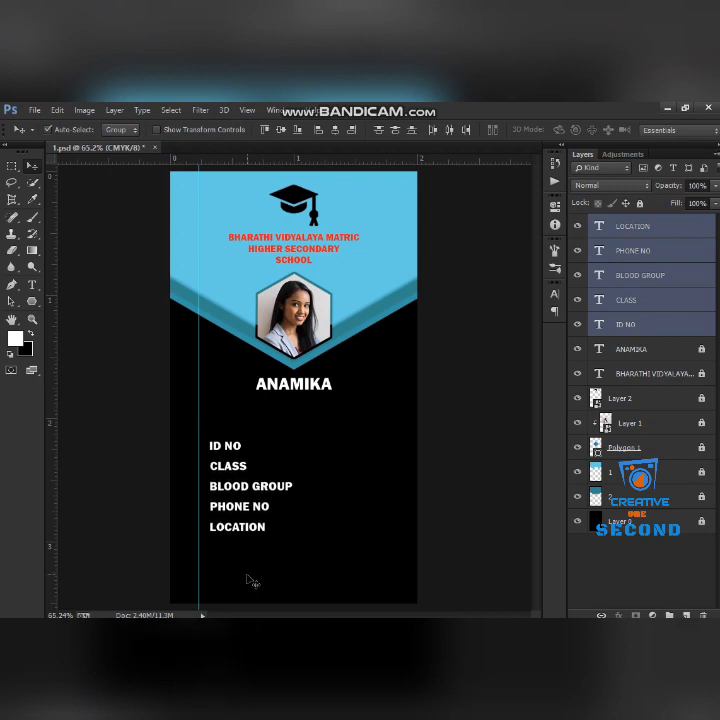
{"action": "key", "text": "Left"}
{"action": "key", "text": "Left"}
{"action": "key", "text": "Left"}
{"action": "key", "text": "Left"}
{"action": "key", "text": "Left"}
{"action": "key", "text": "Left"}
{"action": "key", "text": "Left"}
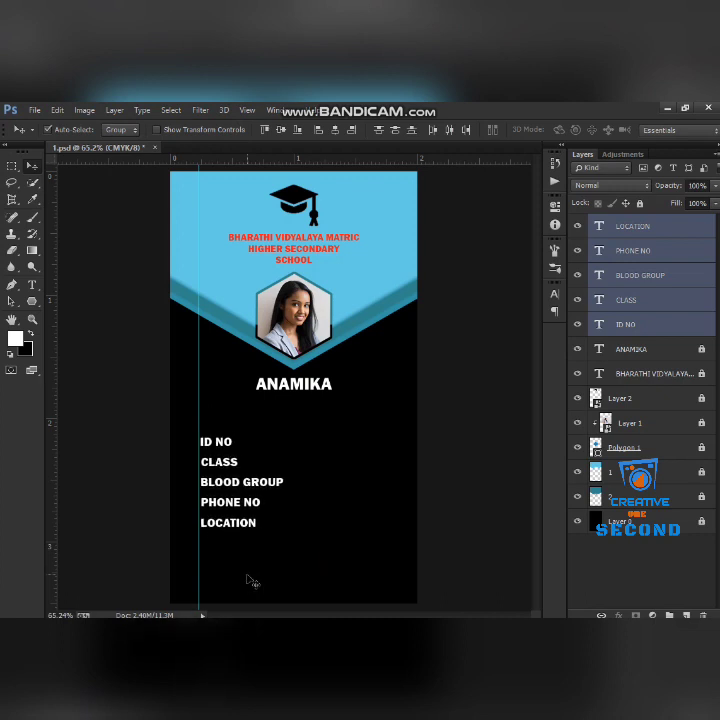
{"action": "key", "text": "Left"}
{"action": "key", "text": "Left"}
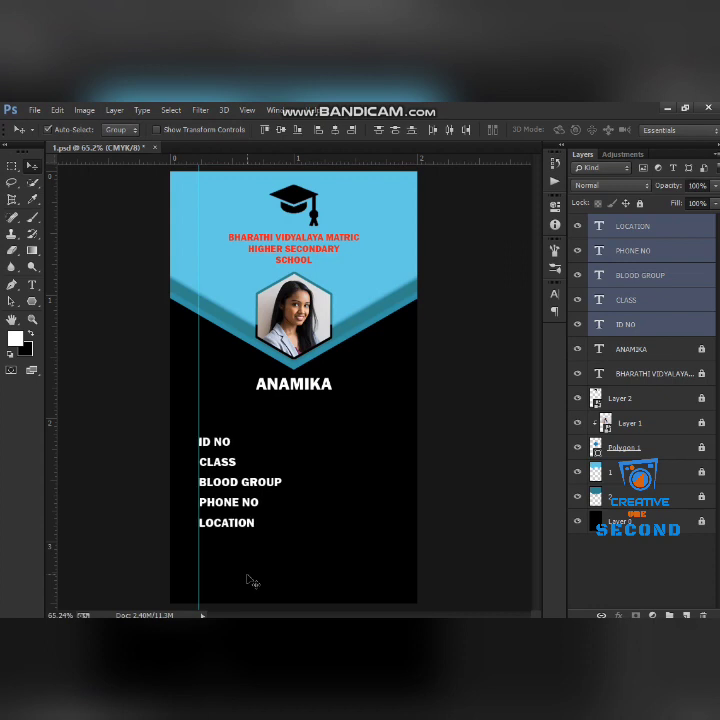
{"action": "key", "text": "Up"}
{"action": "key", "text": "Up"}
{"action": "key", "text": "Up"}
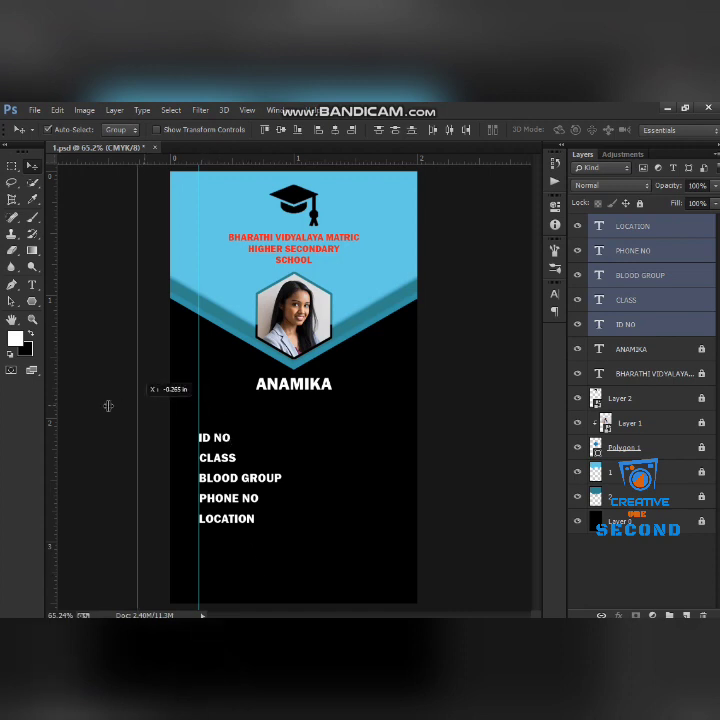
{"action": "mouse_move", "coordinate": [201, 401]}
{"action": "left_mouse_down"}
{"action": "mouse_move", "coordinate": [40, 405]}
{"action": "mouse_move", "coordinate": [240, 556]}
{"action": "left_mouse_up"}
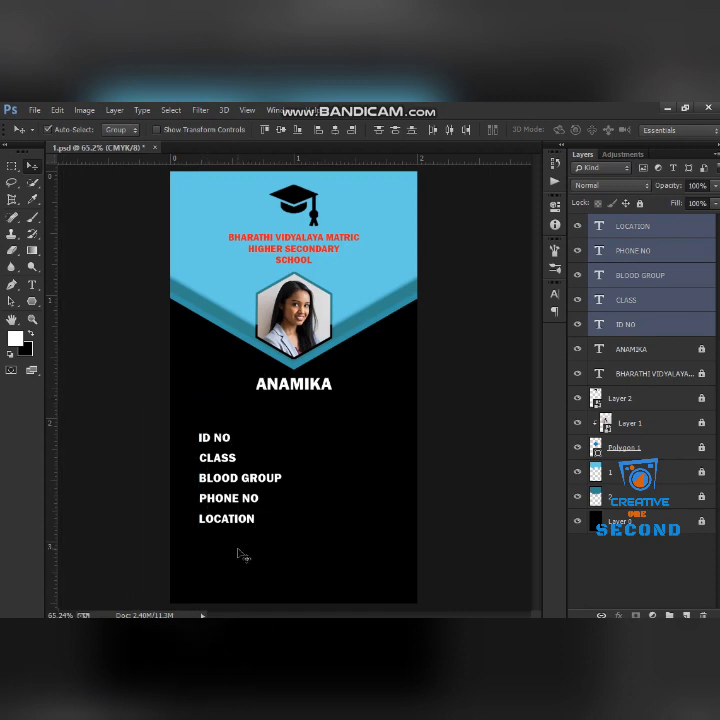
{"action": "key", "text": "Left"}
{"action": "key", "text": "Left"}
{"action": "key", "text": "Left"}
{"action": "key", "text": "Left"}
{"action": "key", "text": "Left"}
{"action": "key", "text": "Left"}
{"action": "key", "text": "Left"}
{"action": "key", "text": "Left"}
{"action": "key", "text": "Left"}
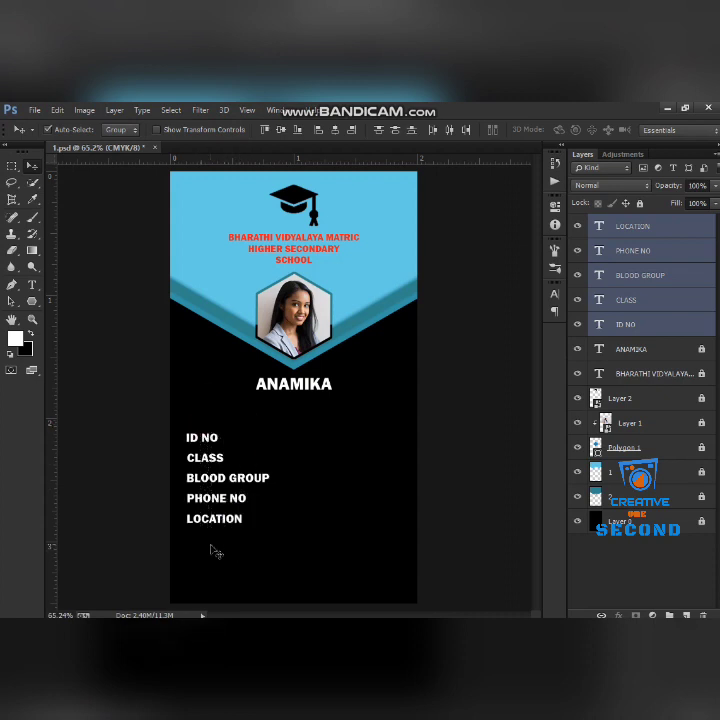
- Duplicate the ID NO label and shift the copy to its right
{"action": "left_click", "coordinate": [207, 432]}
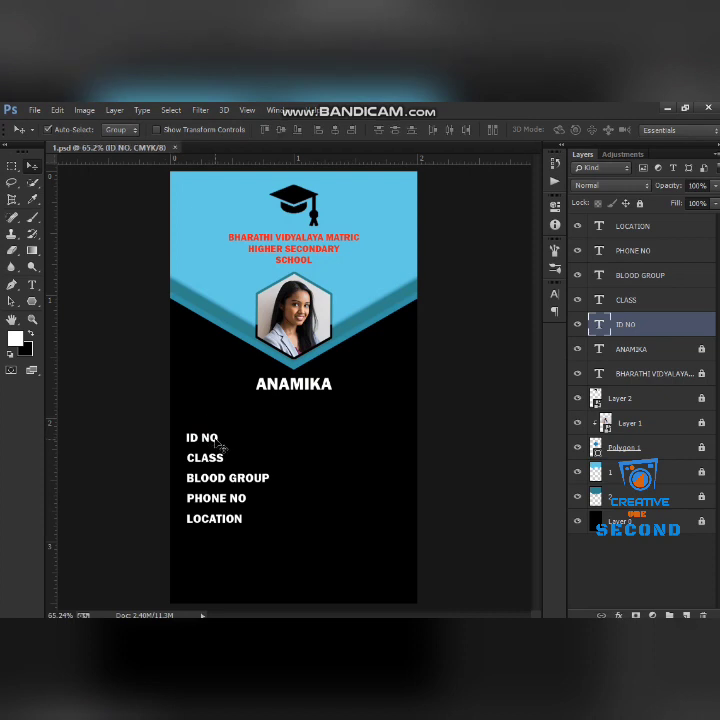
{"action": "key", "text": "ctrl+j"}
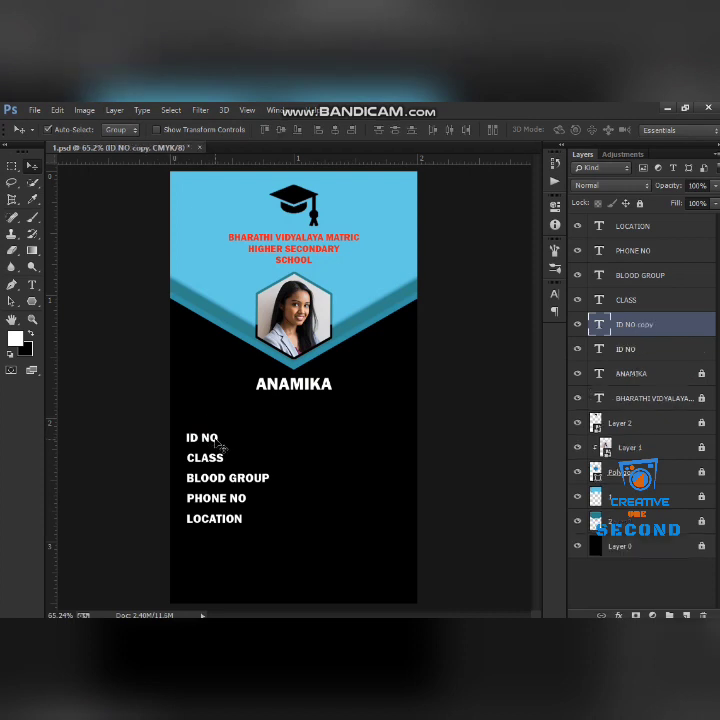
{"action": "key", "text": "shift+Right"}
{"action": "key", "text": "shift+Right"}
{"action": "key", "text": "shift+Right"}
{"action": "key", "text": "shift+Right"}
{"action": "key", "text": "shift+Right"}
{"action": "key", "text": "shift+Right"}
{"action": "key", "text": "shift+Right"}
{"action": "key", "text": "shift+Right"}
{"action": "key", "text": "shift+Right"}
{"action": "key", "text": "shift+Right"}
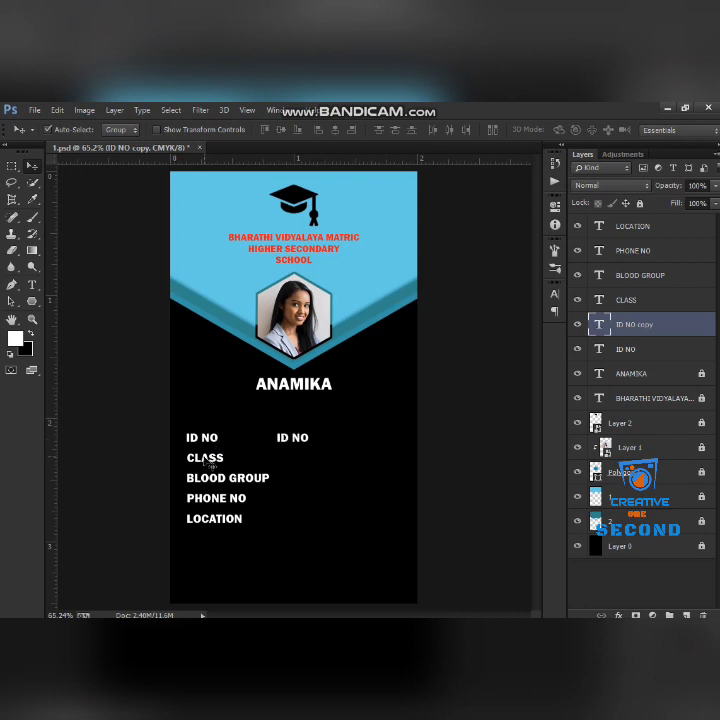
- Replace the copy's text with ':' and narrow its text box
{"action": "double_click", "coordinate": [600, 325]}
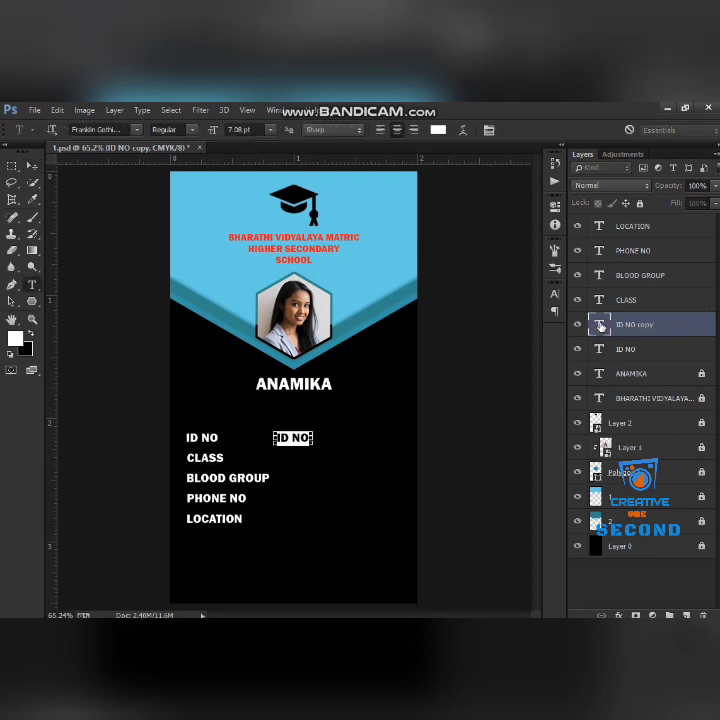
{"action": "key", "text": "BackSpace"}
{"action": "type", "text": ":"}
{"action": "scroll", "coordinate": [294, 442], "scroll_direction": "up", "scroll_amount": 5}
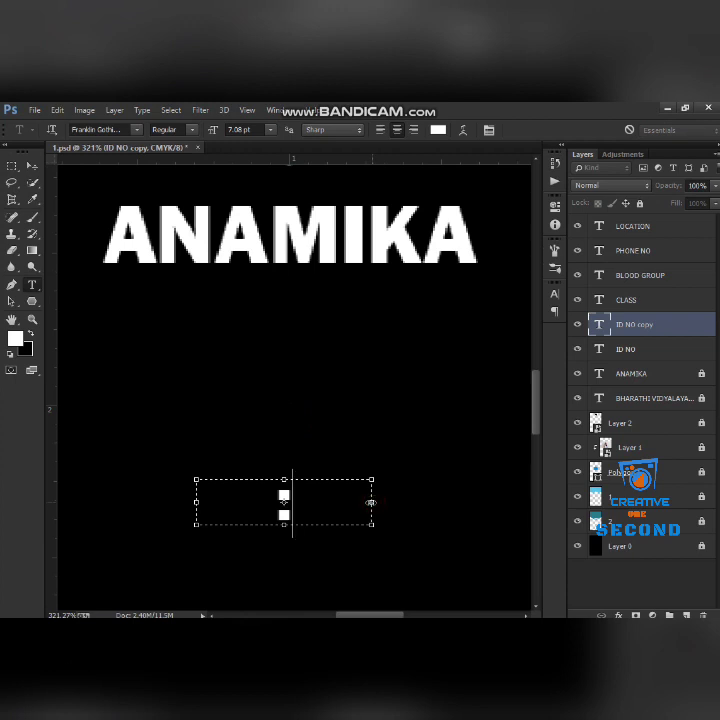
{"action": "left_click_drag", "start_coordinate": [372, 500], "coordinate": [225, 496]}
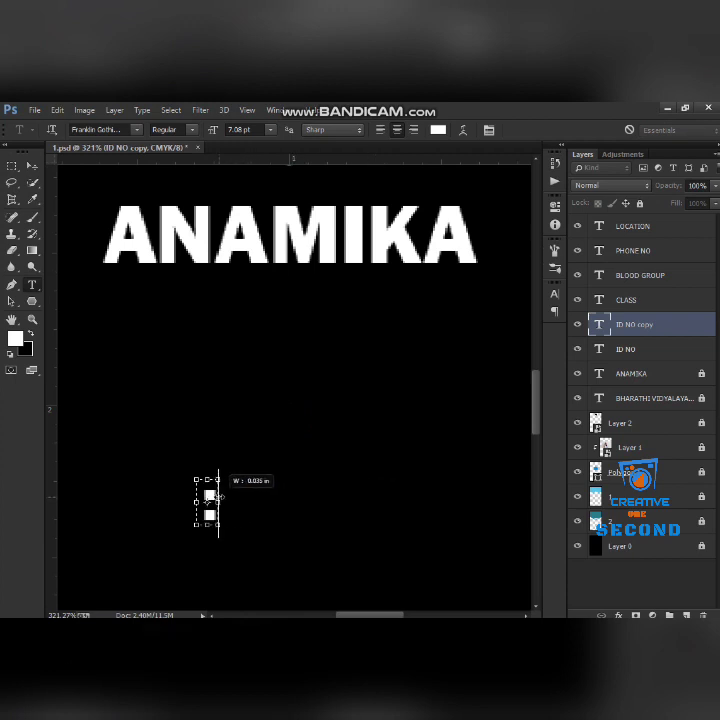
{"action": "left_click_drag", "start_coordinate": [225, 496], "coordinate": [217, 494]}
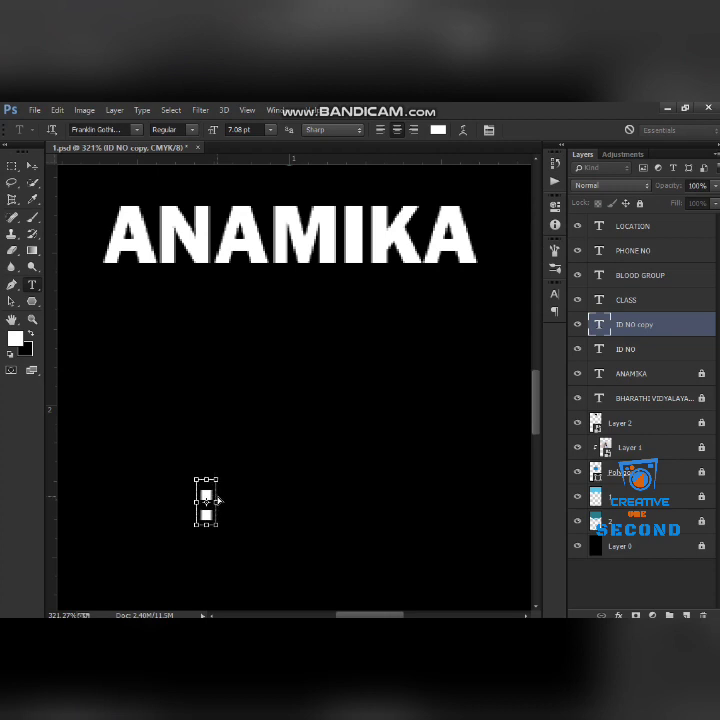
{"action": "key", "text": "ctrl+Return"}
{"action": "key", "text": "ctrl+0"}
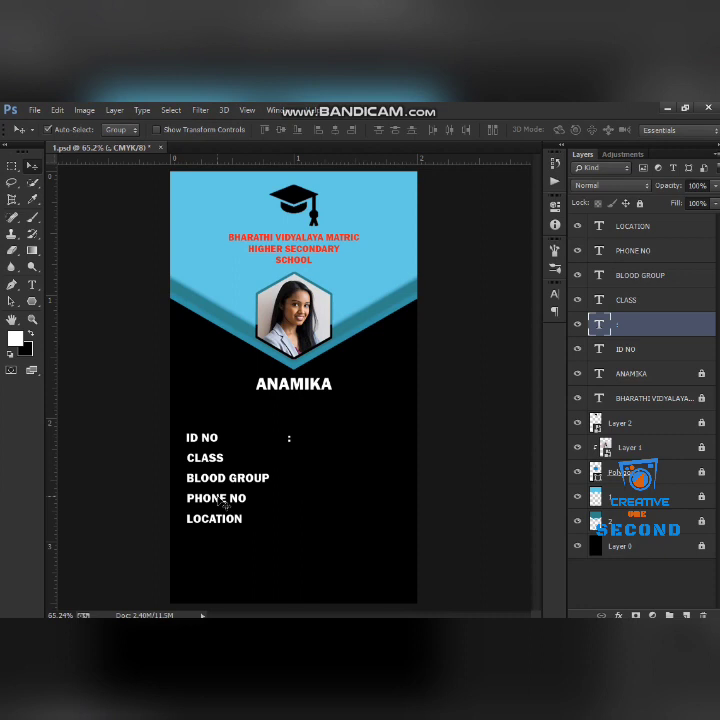
- Duplicate the colon down beside CLASS, BLOOD GROUP, PHONE NO and LOCATION
{"action": "key", "text": "shift+Left"}
{"action": "key", "text": "ctrl+j"}
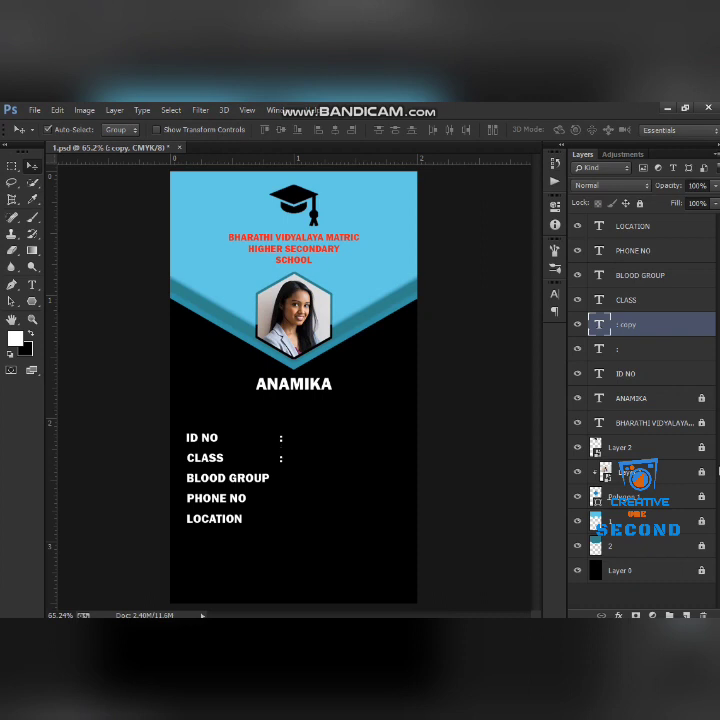
{"action": "left_click_drag", "start_coordinate": [300, 466], "coordinate": [284, 461]}
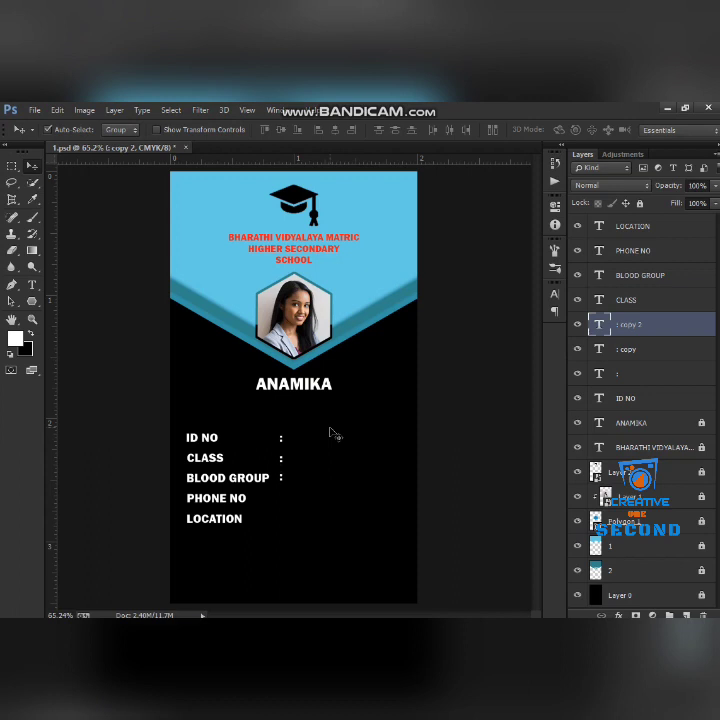
{"action": "left_click", "coordinate": [282, 462]}
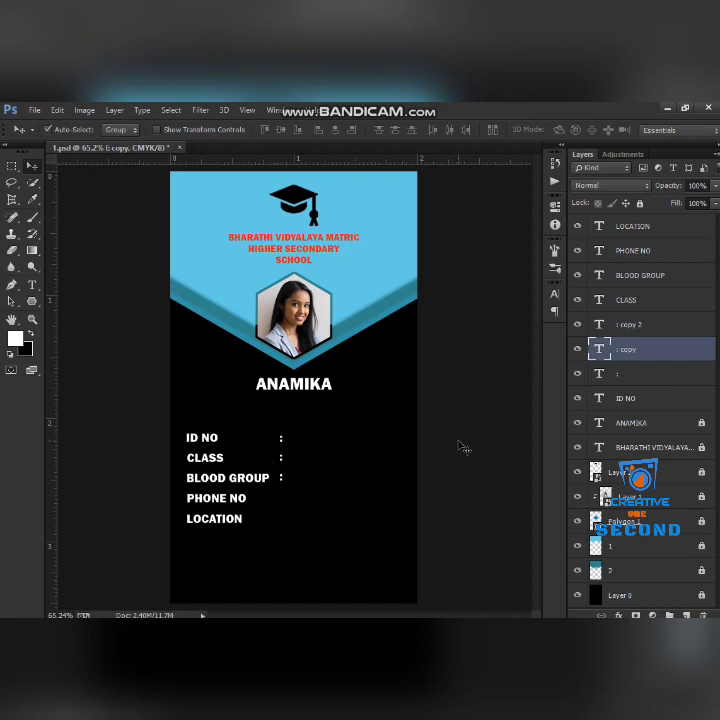
{"action": "left_click_drag", "start_coordinate": [286, 500], "coordinate": [286, 485]}
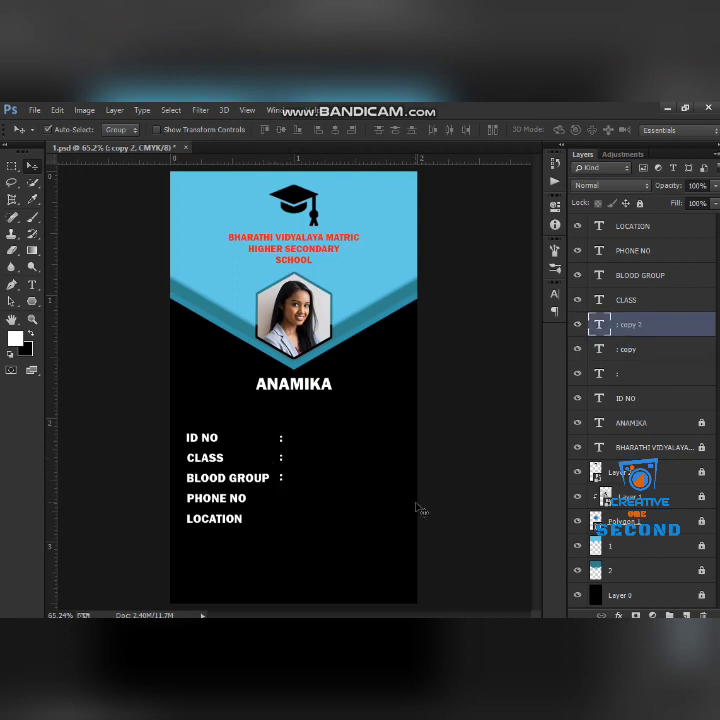
{"action": "key", "text": "ctrl+j"}
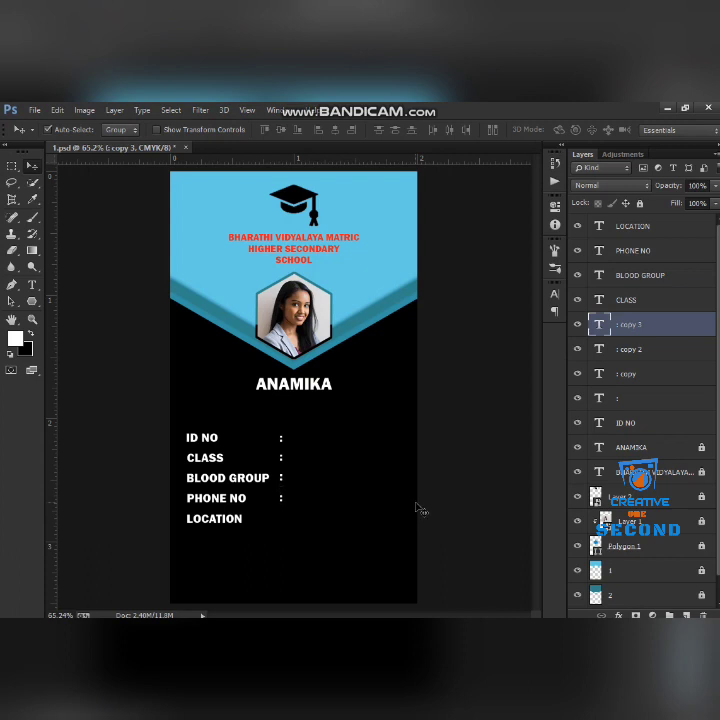
{"action": "key", "text": "ctrl+j"}
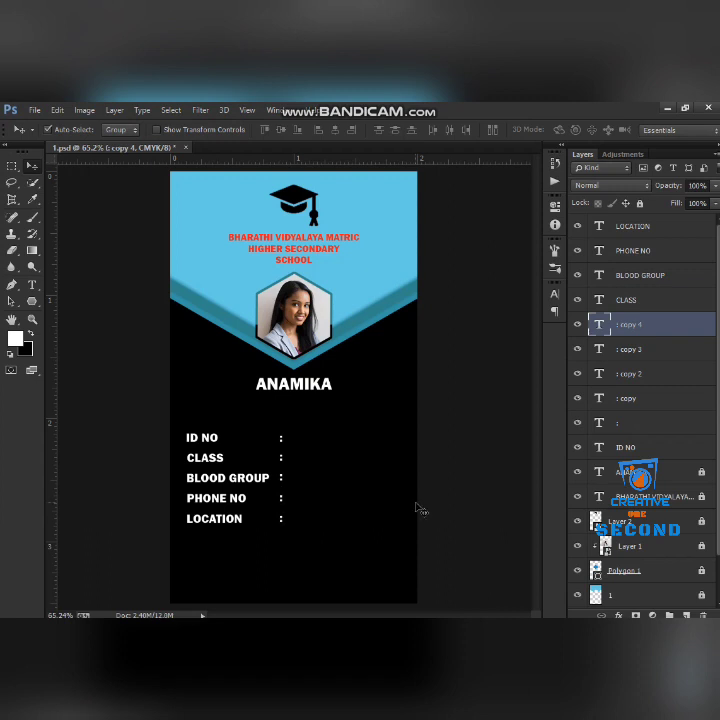
{"action": "left_click_drag", "start_coordinate": [303, 445], "coordinate": [267, 434]}
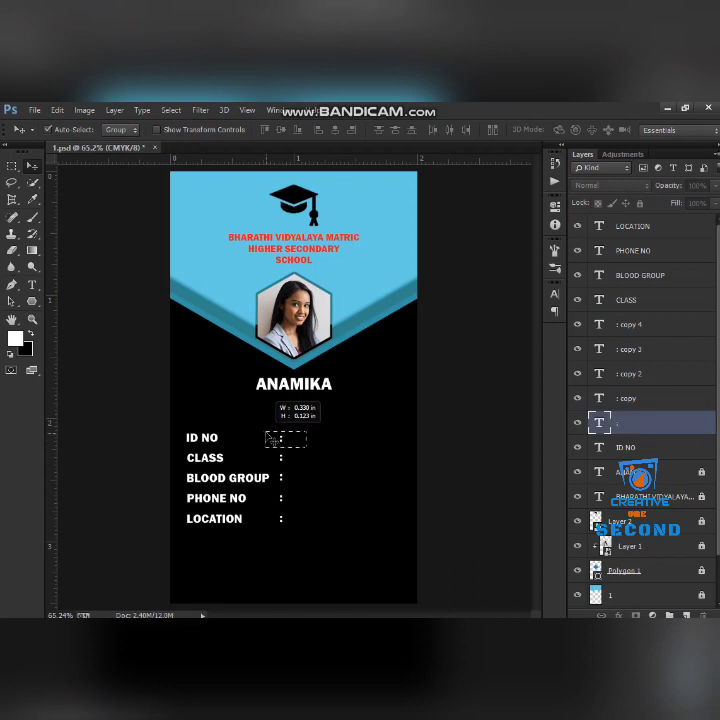
- Copy the ID NO colon, change it to 100105, and duplicate that value
{"action": "key", "text": "ctrl+j"}
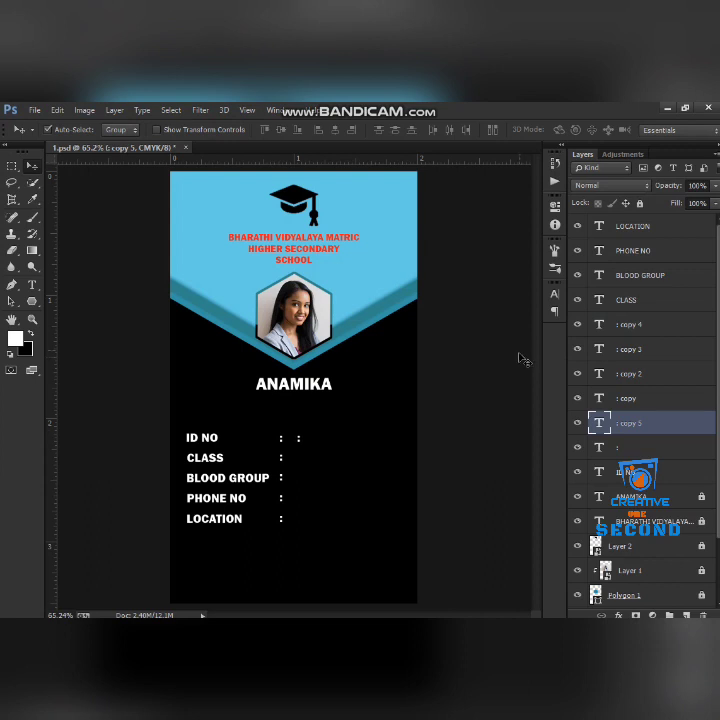
{"action": "double_click", "coordinate": [601, 425]}
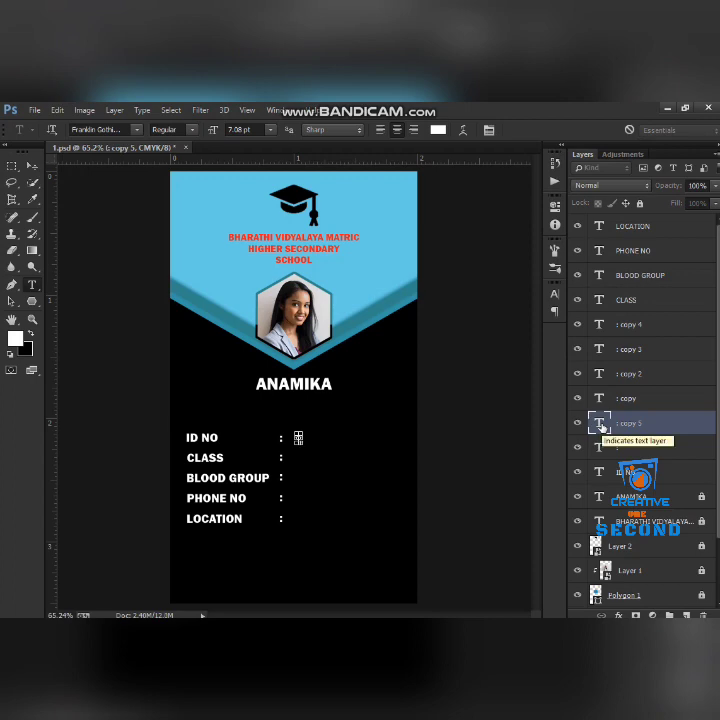
{"action": "mouse_move", "coordinate": [297, 440]}
{"action": "left_mouse_down"}
{"action": "mouse_move", "coordinate": [365, 536]}
{"action": "mouse_move", "coordinate": [350, 538]}
{"action": "left_mouse_up"}
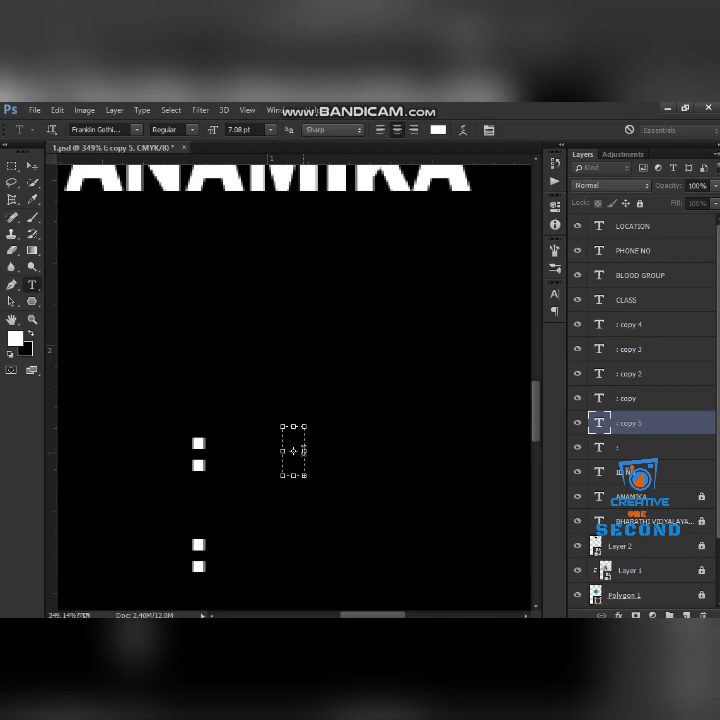
{"action": "mouse_move", "coordinate": [304, 451]}
{"action": "left_mouse_down"}
{"action": "mouse_move", "coordinate": [446, 460]}
{"action": "mouse_move", "coordinate": [510, 452]}
{"action": "left_mouse_up"}
{"action": "type", "text": "100105"}
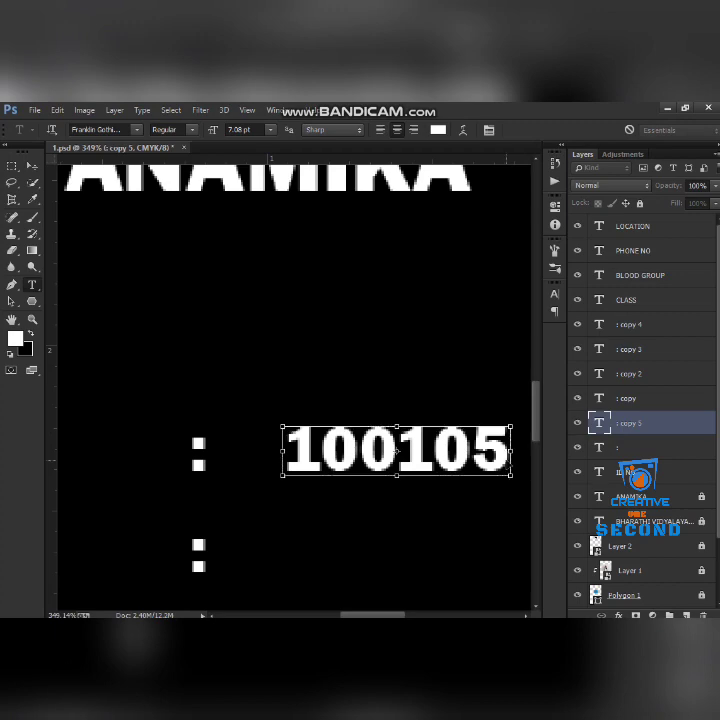
{"action": "key", "text": "ctrl+Return"}
{"action": "key", "text": "ctrl+0"}
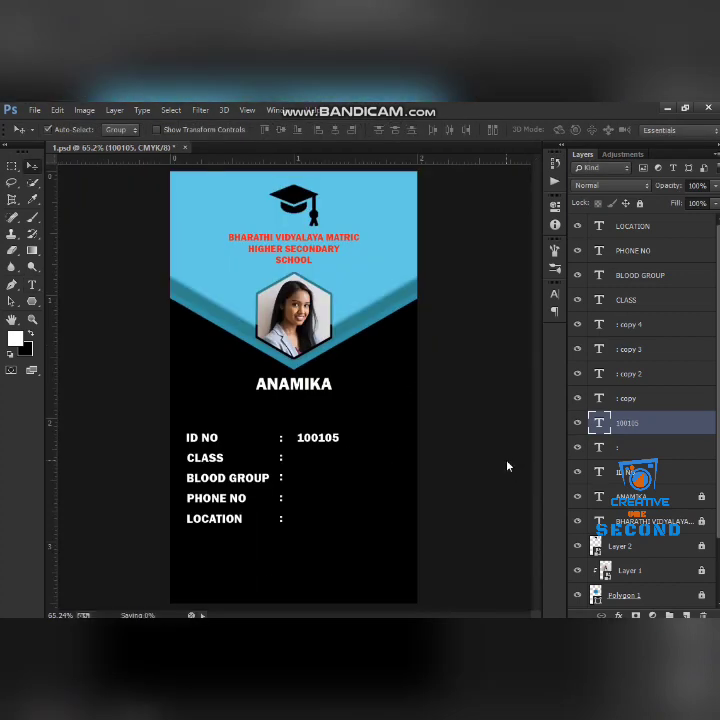
{"action": "left_click", "coordinate": [331, 421]}
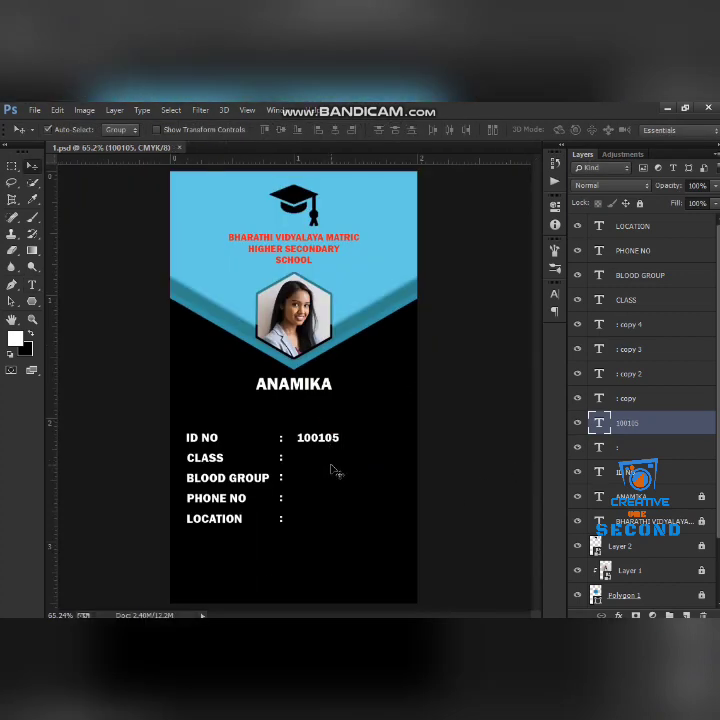
{"action": "key", "text": "ctrl+j"}
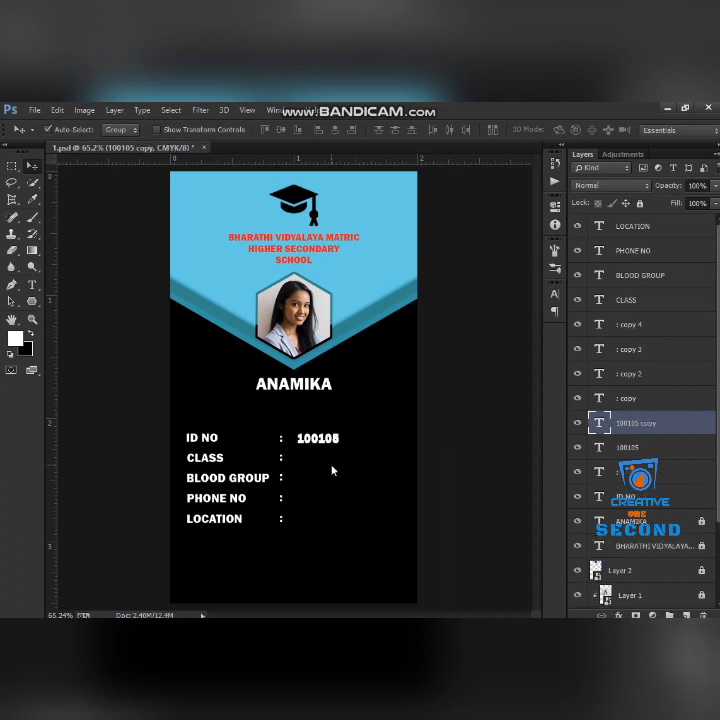
- Move the copied value to the CLASS row and change it to 10TH
{"action": "key", "text": "Down"}
{"action": "key", "text": "Down"}
{"action": "key", "text": "Down"}
{"action": "key", "text": "Down"}
{"action": "key", "text": "Down"}
{"action": "key", "text": "Down"}
{"action": "key", "text": "Down"}
{"action": "key", "text": "Down"}
{"action": "key", "text": "Down"}
{"action": "key", "text": "Down"}
{"action": "key", "text": "Down"}
{"action": "key", "text": "Down"}
{"action": "key", "text": "Down"}
{"action": "double_click", "coordinate": [598, 422]}
{"action": "type", "text": "10"}
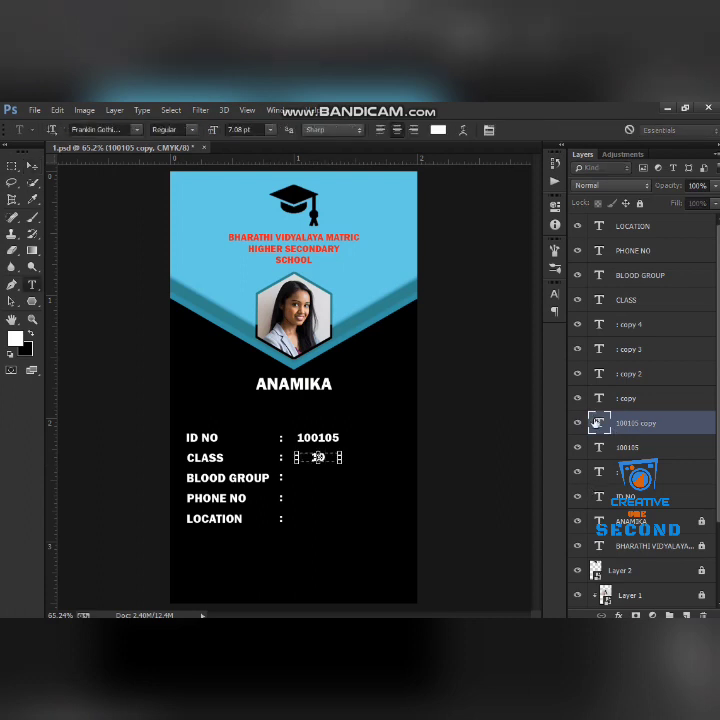
{"action": "type", "text": "TH"}
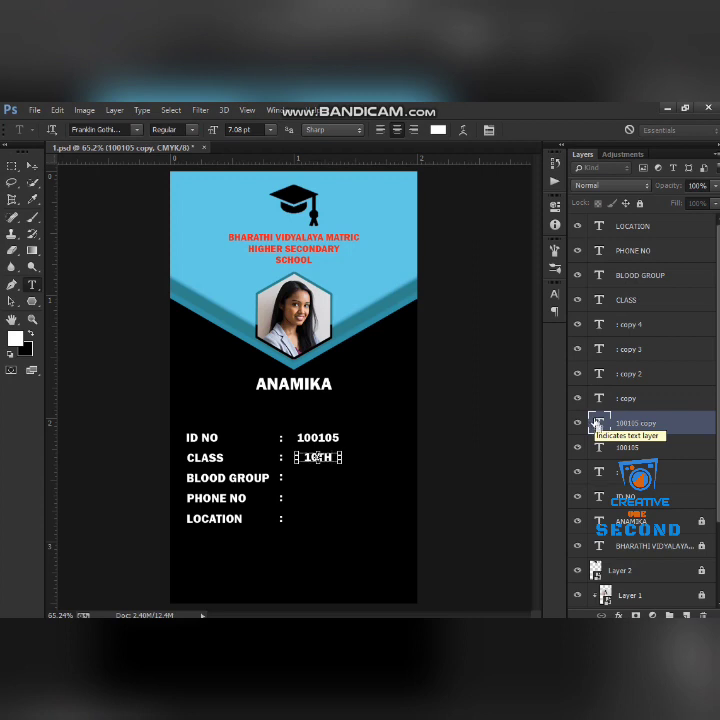
{"action": "key", "text": "ctrl+Return"}
{"action": "key", "text": "v"}
- Duplicate 10TH down to the BLOOD GROUP row and change it to B+
{"action": "key", "text": "ctrl+j"}
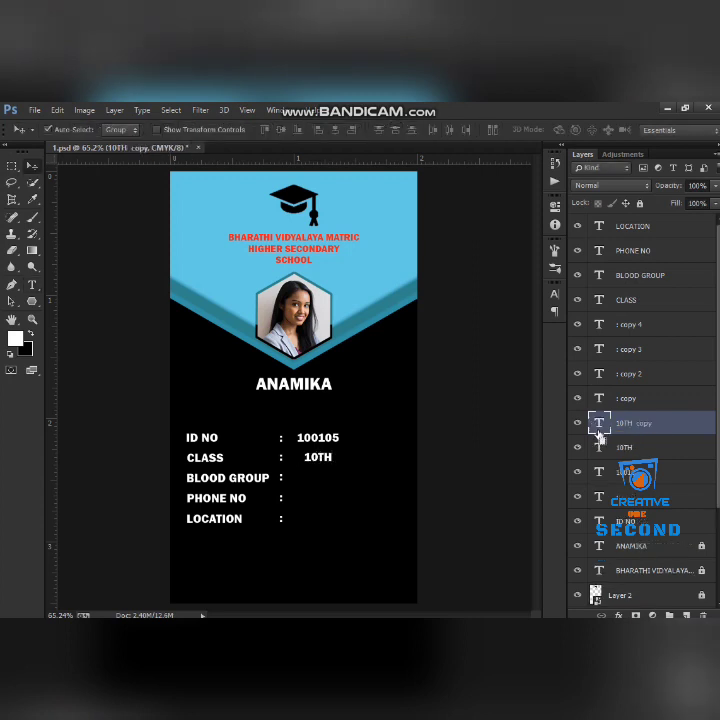
{"action": "key", "text": "Down"}
{"action": "key", "text": "Down"}
{"action": "key", "text": "Down"}
{"action": "key", "text": "Down"}
{"action": "key", "text": "Down"}
{"action": "key", "text": "Down"}
{"action": "key", "text": "Down"}
{"action": "key", "text": "Down"}
{"action": "key", "text": "Down"}
{"action": "key", "text": "Down"}
{"action": "key", "text": "Down"}
{"action": "key", "text": "Down"}
{"action": "key", "text": "Down"}
{"action": "double_click", "coordinate": [598, 425]}
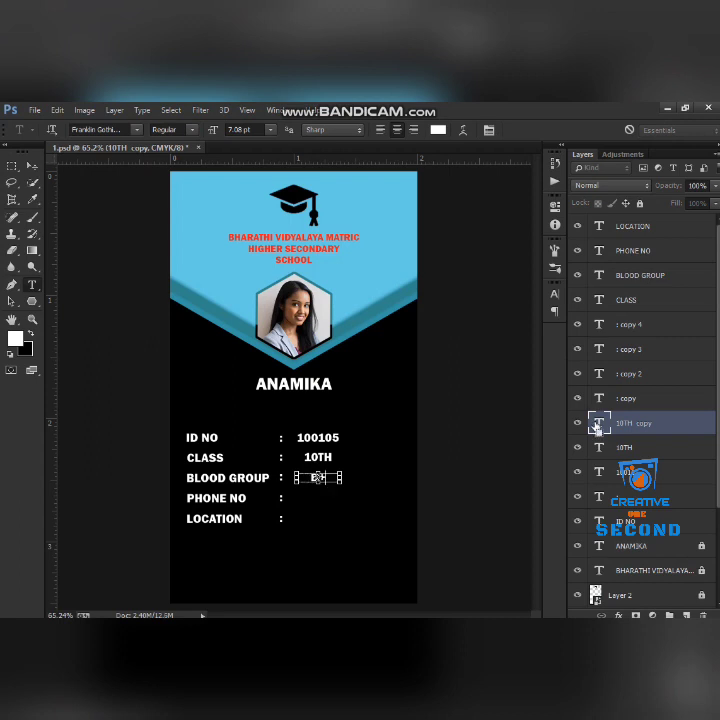
{"action": "type", "text": "B+"}
{"action": "key", "text": "ctrl+Return"}
{"action": "key", "text": "v"}
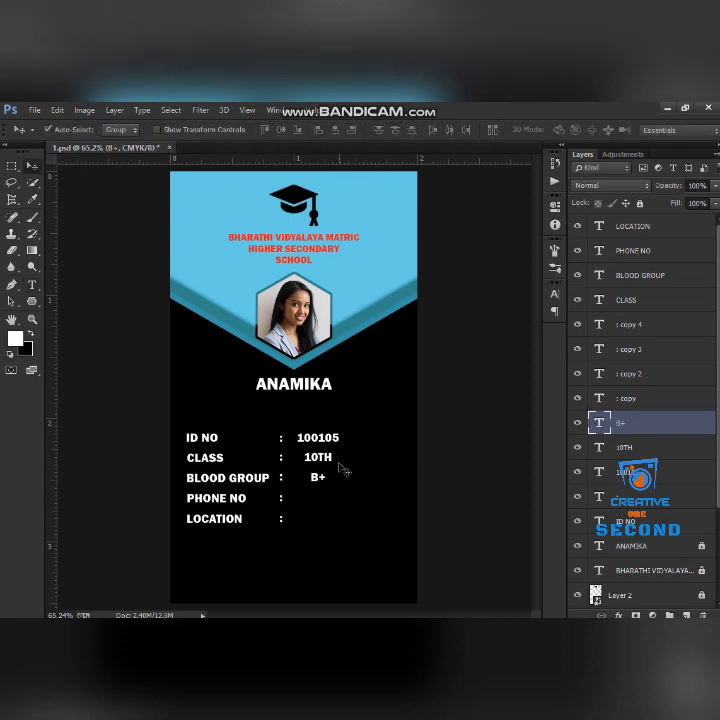
- Align 10TH and B+ under 100105, then duplicate the B+ value
{"action": "left_click", "coordinate": [331, 459]}
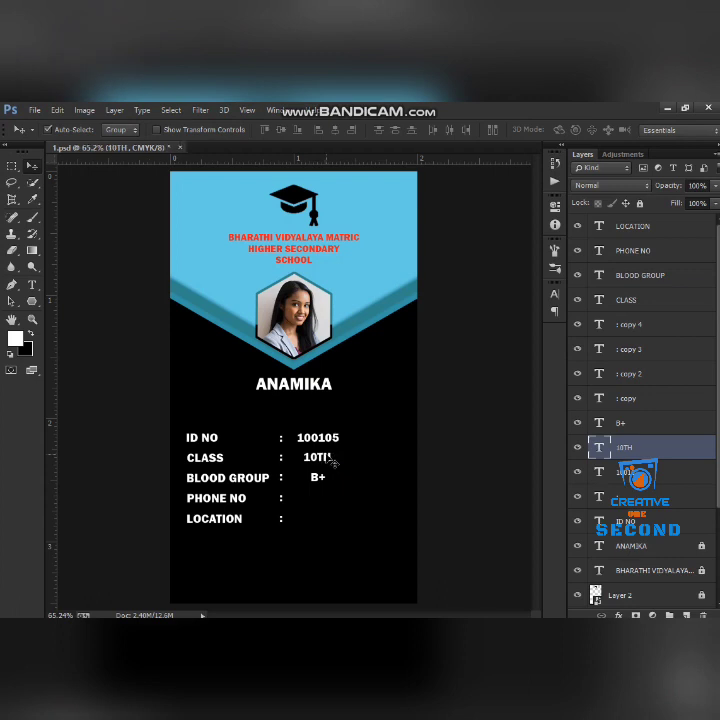
{"action": "key", "text": "shift+Left"}
{"action": "key", "text": "Left"}
{"action": "left_click", "coordinate": [320, 479]}
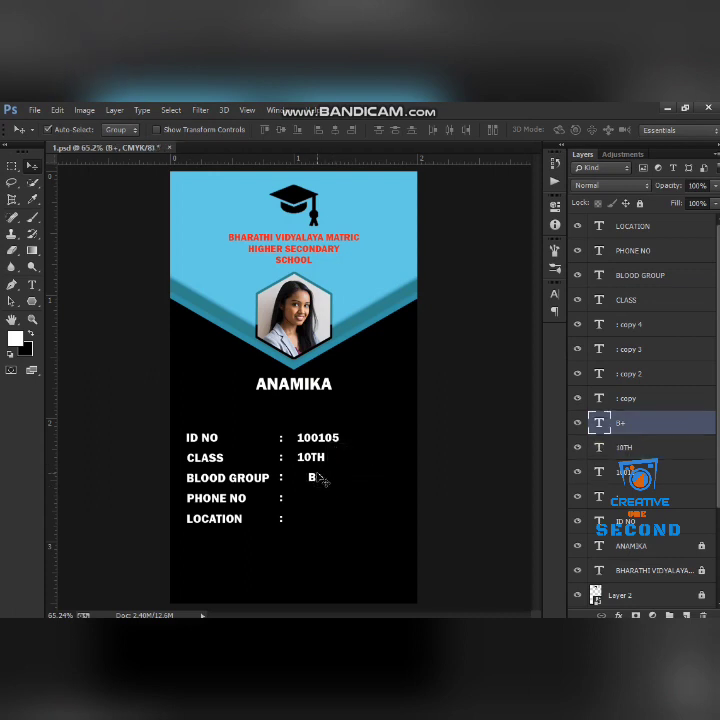
{"action": "key", "text": "shift+Left"}
{"action": "key", "text": "shift+Left"}
{"action": "key", "text": "Left"}
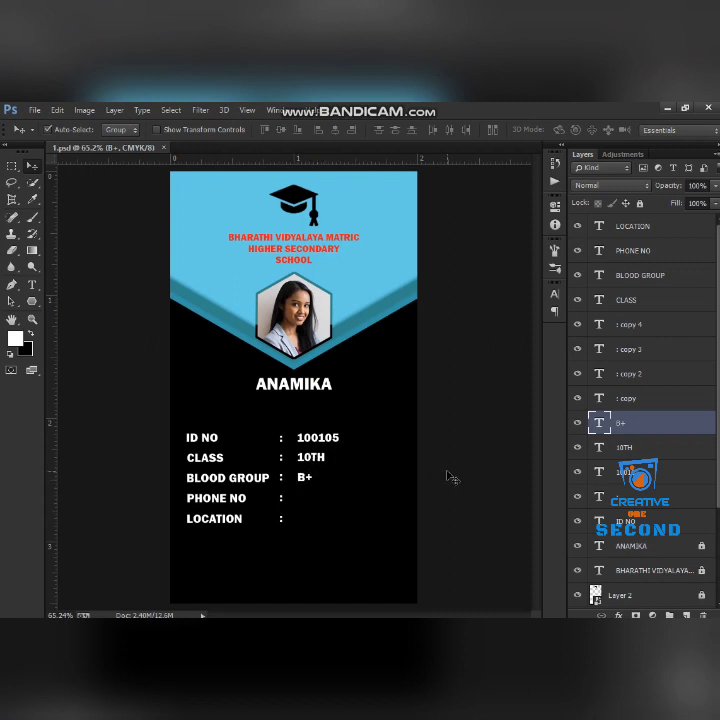
{"action": "key", "text": "ctrl+j"}
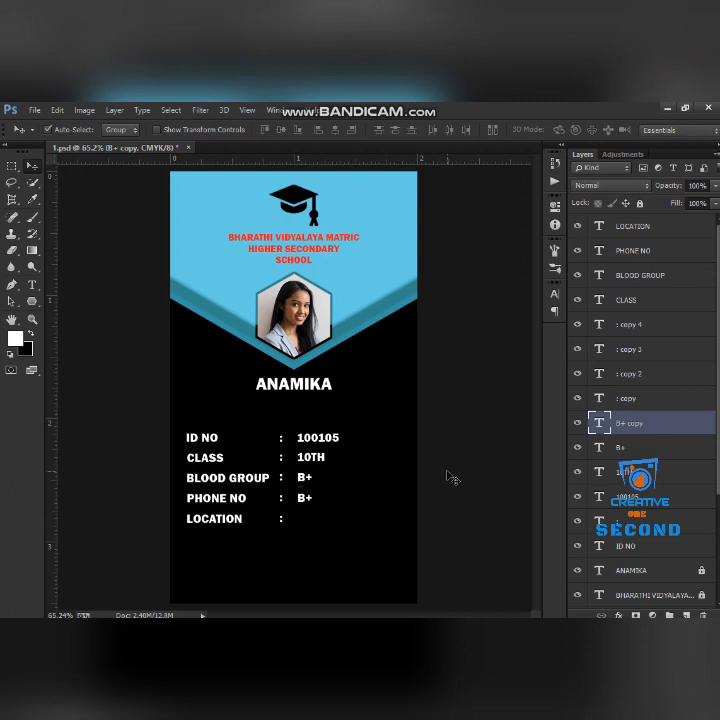
- Enter the contact phone number as the PHONE NO row value, widening its text box
{"action": "double_click", "coordinate": [600, 423]}
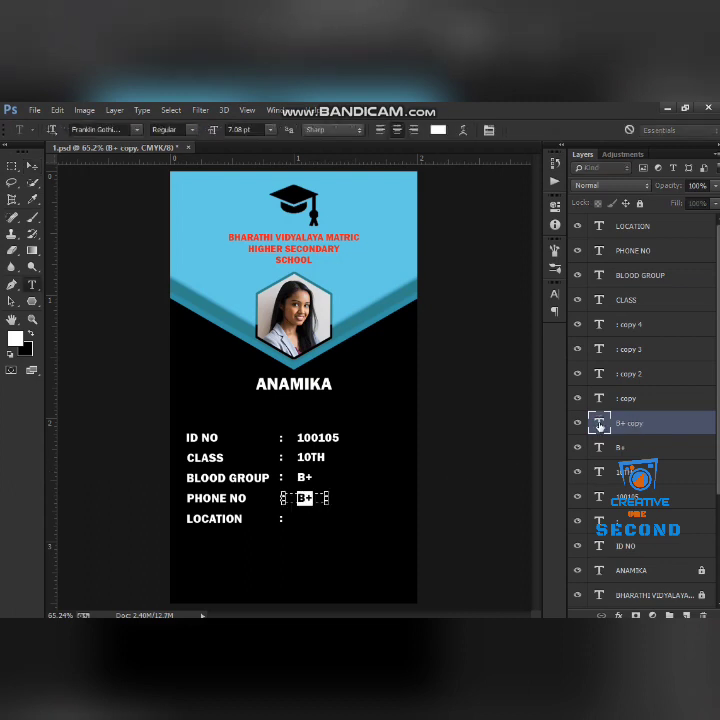
{"action": "type", "text": "91 -"}
{"action": "scroll", "coordinate": [328, 498], "scroll_direction": "up", "scroll_amount": 5}
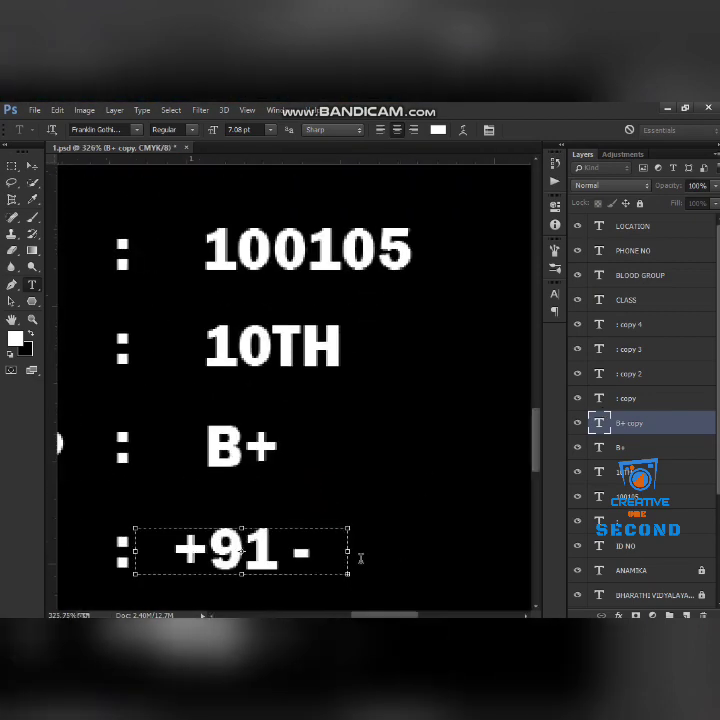
{"action": "left_click_drag", "start_coordinate": [347, 551], "coordinate": [500, 551]}
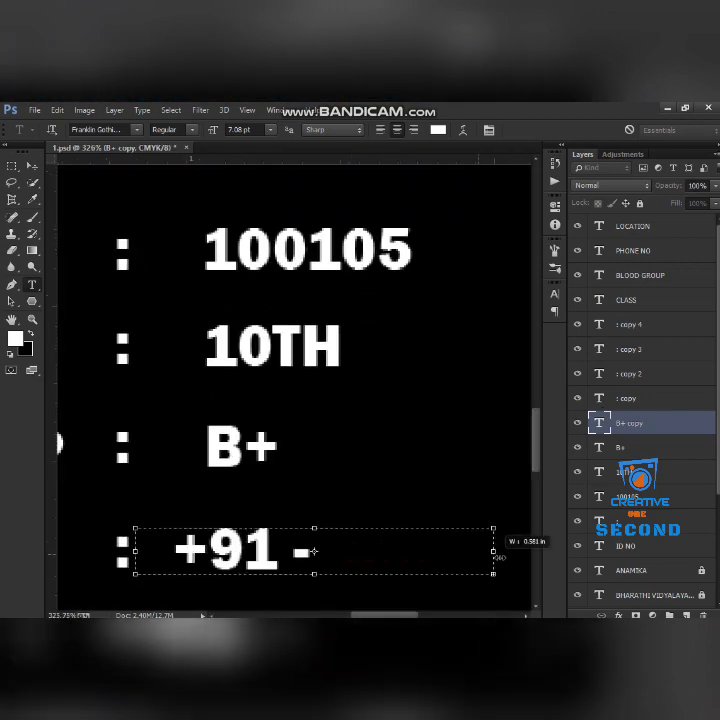
{"action": "scroll", "coordinate": [317, 551], "scroll_direction": "right", "scroll_amount": 3}
{"action": "scroll", "coordinate": [320, 555], "scroll_direction": "left", "scroll_amount": 1}
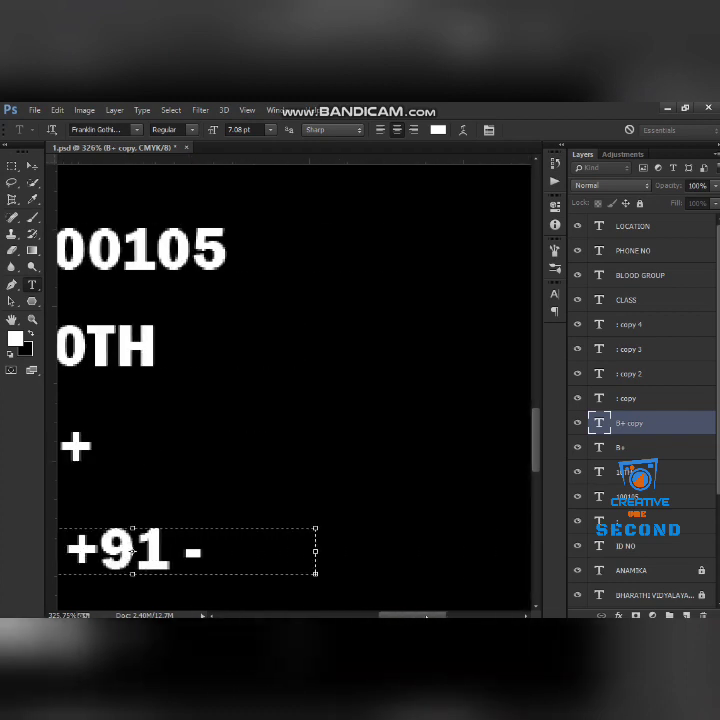
{"action": "left_click_drag", "start_coordinate": [316, 551], "coordinate": [505, 551]}
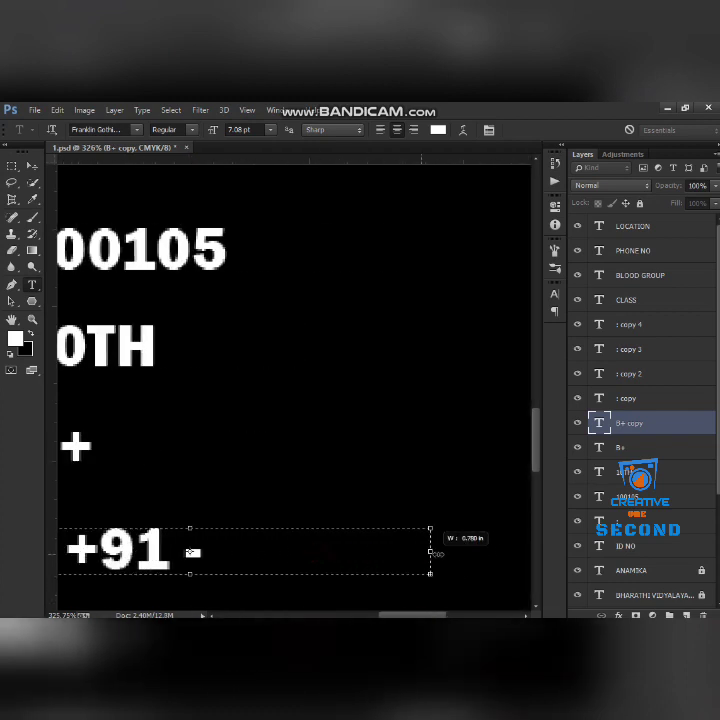
{"action": "type", "text": "1234567890"}
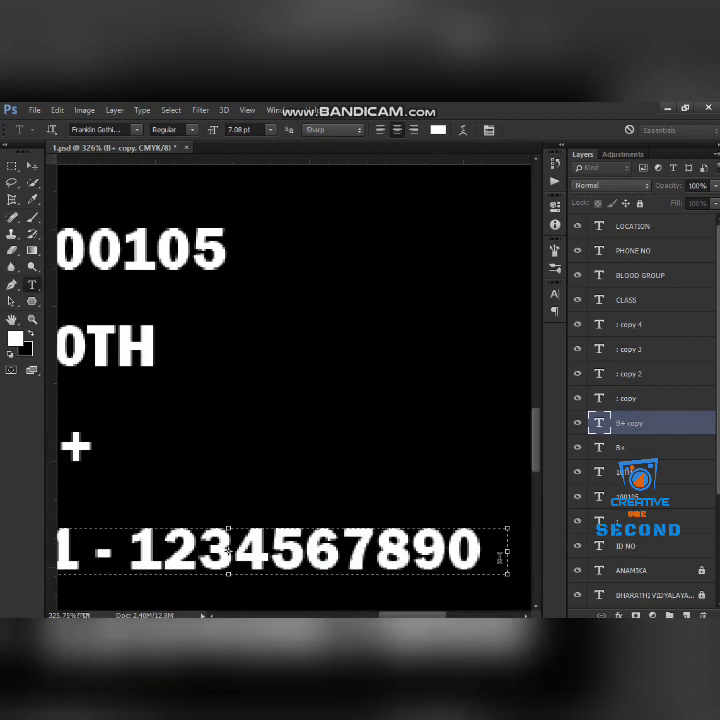
{"action": "left_click_drag", "start_coordinate": [507, 553], "coordinate": [462, 551]}
{"action": "scroll", "coordinate": [300, 400], "scroll_direction": "left", "scroll_amount": 1}
{"action": "scroll", "coordinate": [220, 551], "scroll_direction": "left", "scroll_amount": 3}
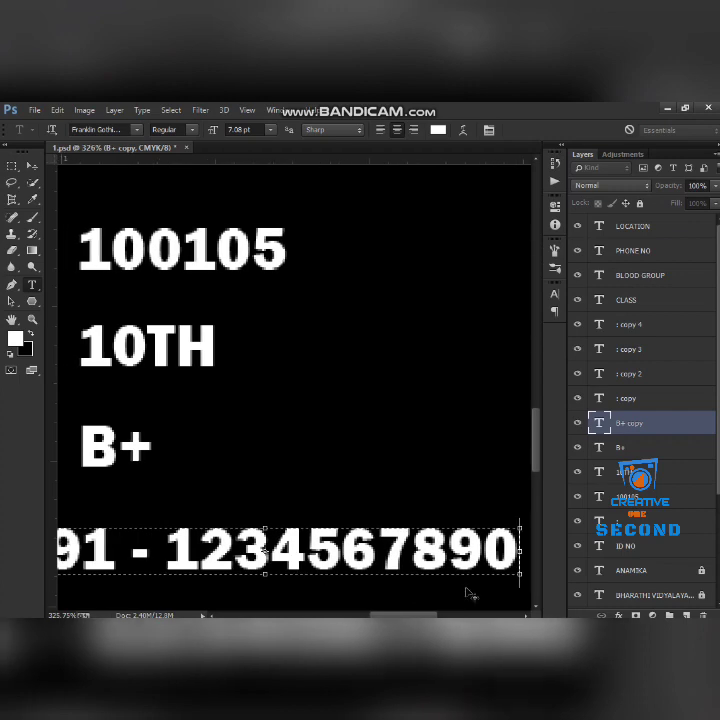
{"action": "scroll", "coordinate": [498, 588], "scroll_direction": "down", "scroll_amount": 2}
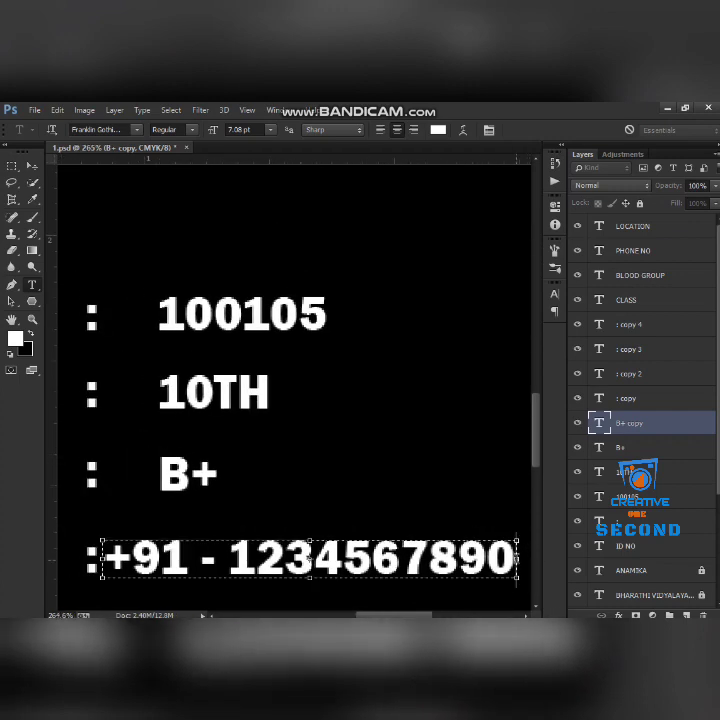
{"action": "left_click_drag", "start_coordinate": [408, 616], "coordinate": [412, 616]}
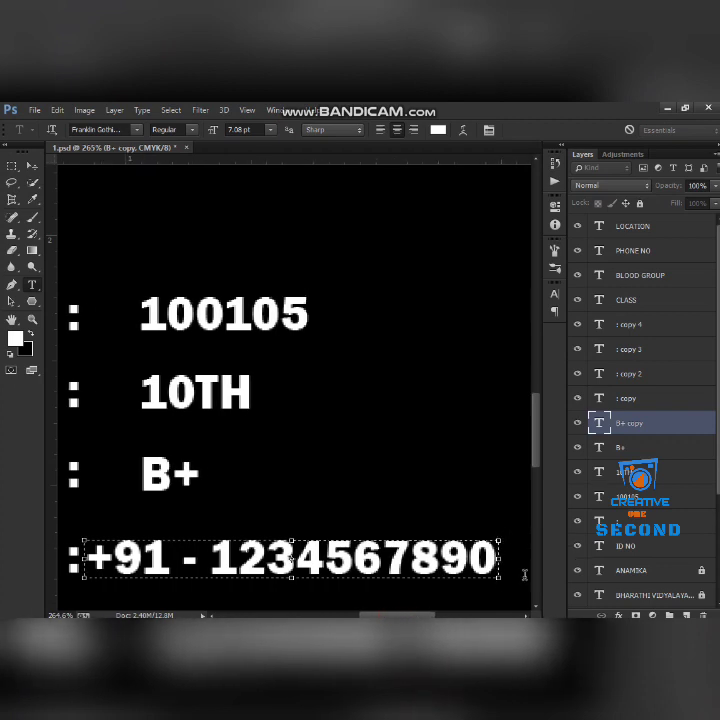
{"action": "key", "text": "ctrl+Return"}
- Nudge the phone number right into alignment and save the card
{"action": "left_click_drag", "start_coordinate": [497, 575], "coordinate": [529, 583]}
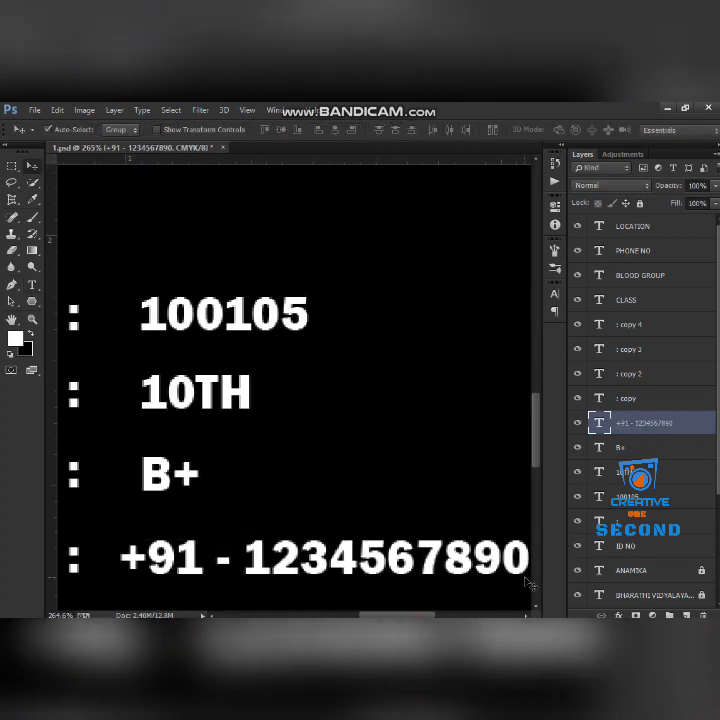
{"action": "key", "text": "Right"}
{"action": "key", "text": "Right"}
{"action": "key", "text": "Right"}
{"action": "key", "text": "Right"}
{"action": "key", "text": "Right"}
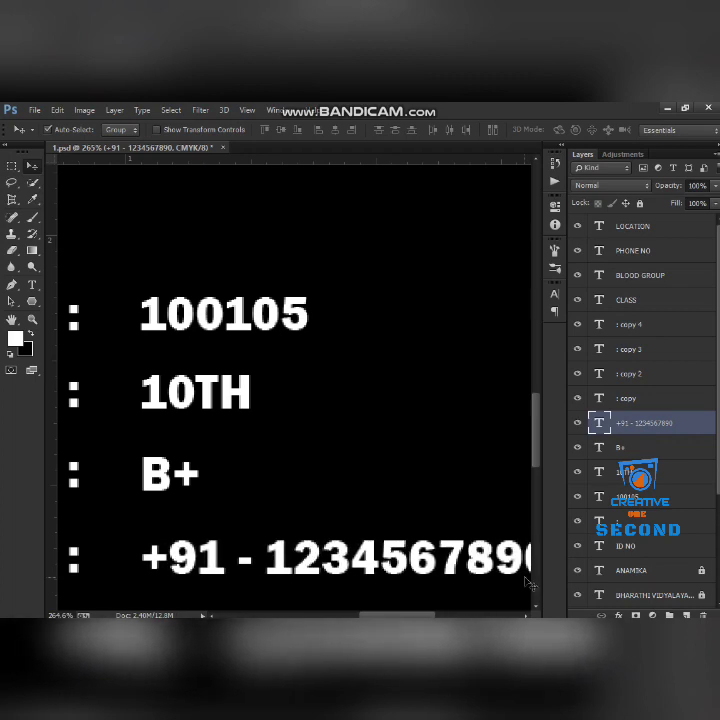
{"action": "key", "text": "ctrl+s"}
{"action": "key", "text": "ctrl+0"}
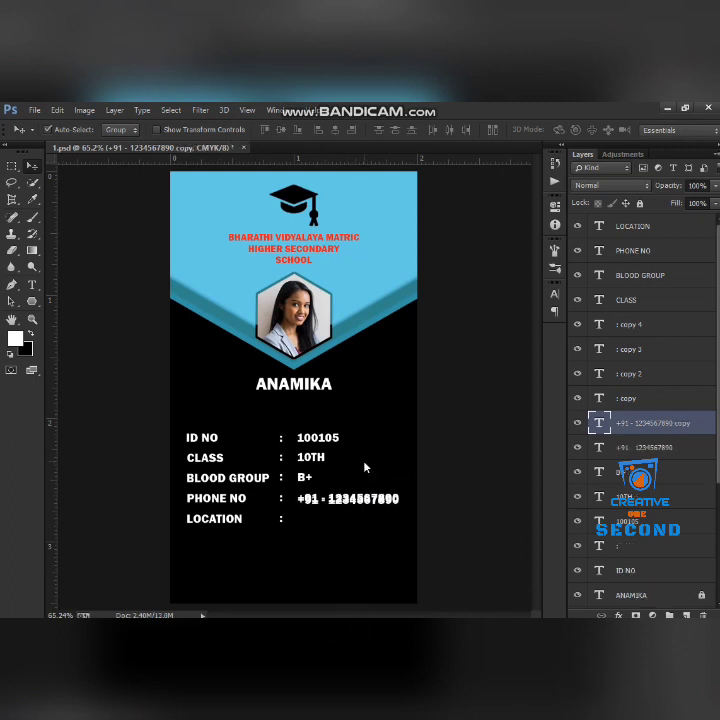
- Copy the phone value down to LOCATION, change it to 'CHENNAI - 01', align it, save
{"action": "key", "text": "alt+shift+Down"}
{"action": "key", "text": "Down"}
{"action": "key", "text": "Down"}
{"action": "key", "text": "Down"}
{"action": "key", "text": "Down"}
{"action": "key", "text": "Down"}
{"action": "key", "text": "Down"}
{"action": "key", "text": "Down"}
{"action": "key", "text": "Down"}
{"action": "key", "text": "Down"}
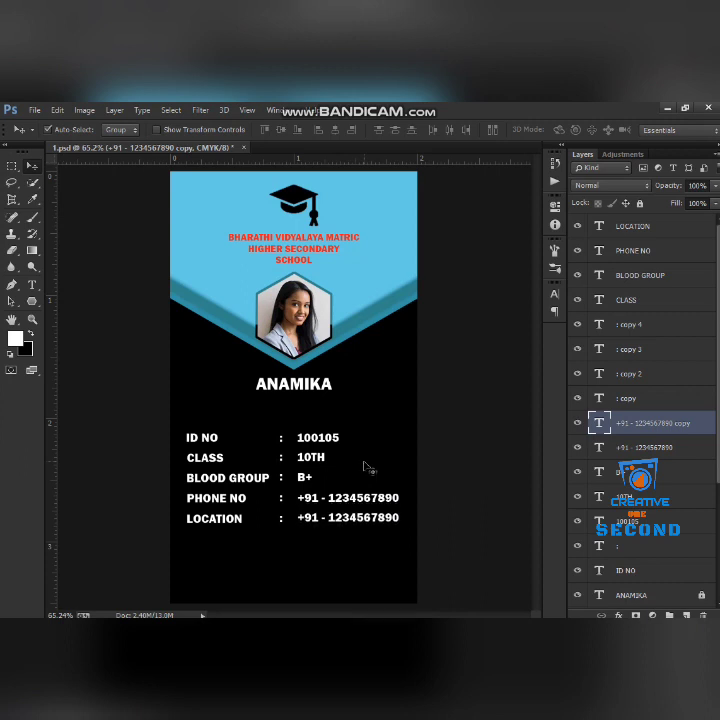
{"action": "key", "text": "Down"}
{"action": "key", "text": "Down"}
{"action": "key", "text": "Down"}
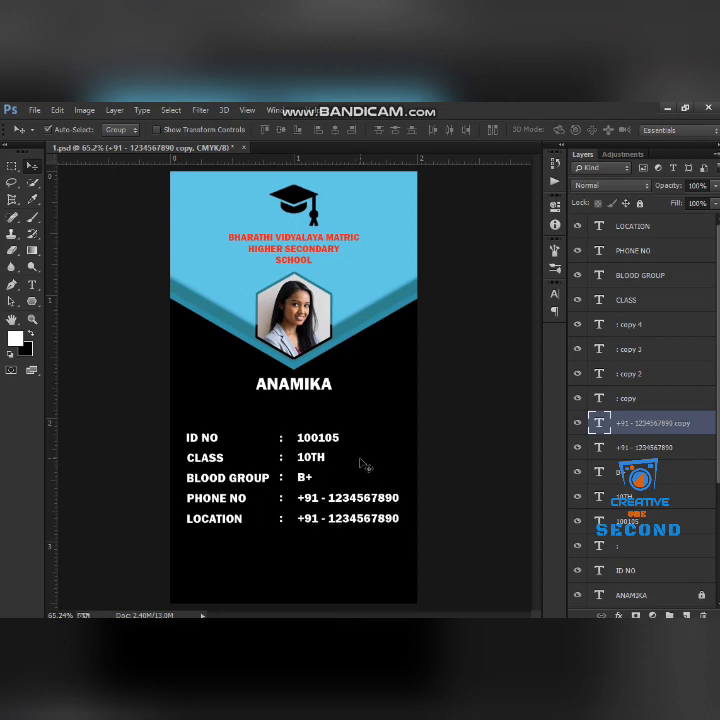
{"action": "double_click", "coordinate": [598, 425]}
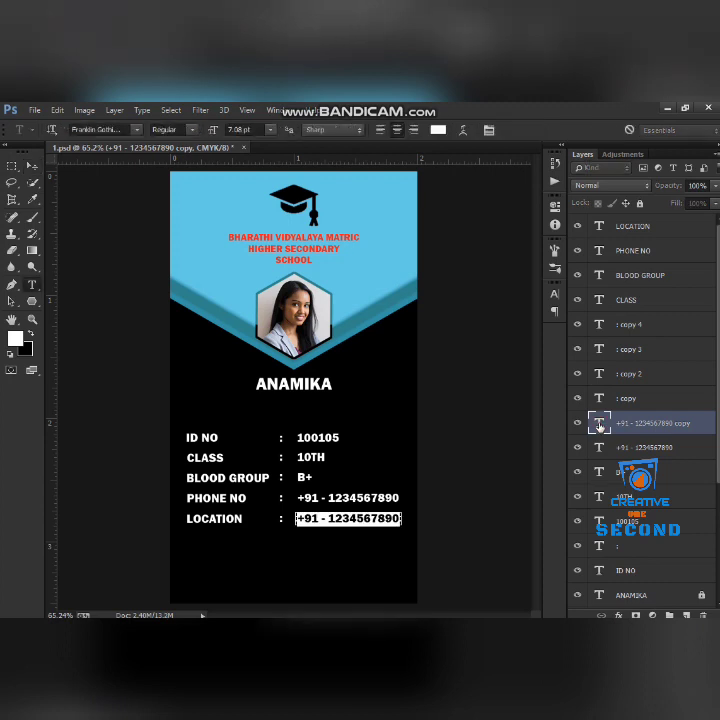
{"action": "type", "text": "CHE"}
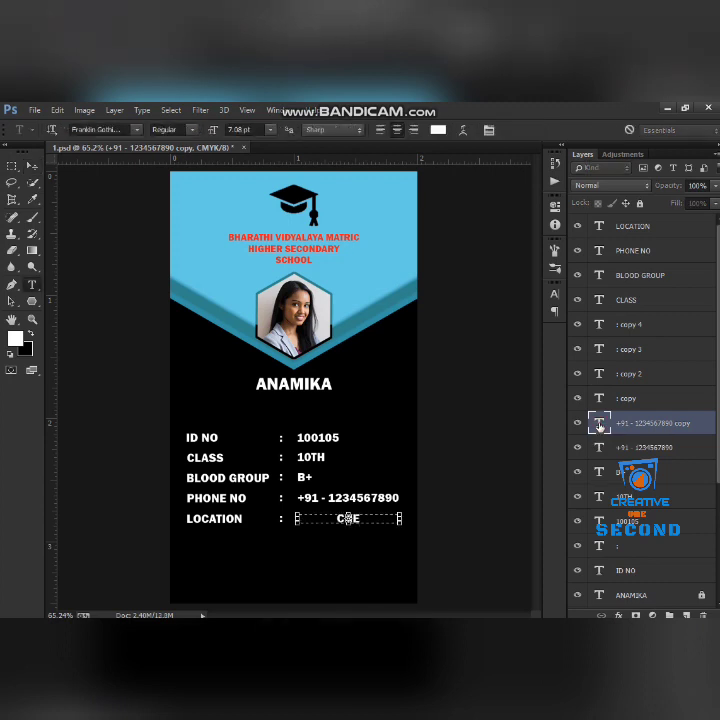
{"action": "type", "text": "NNAI -"}
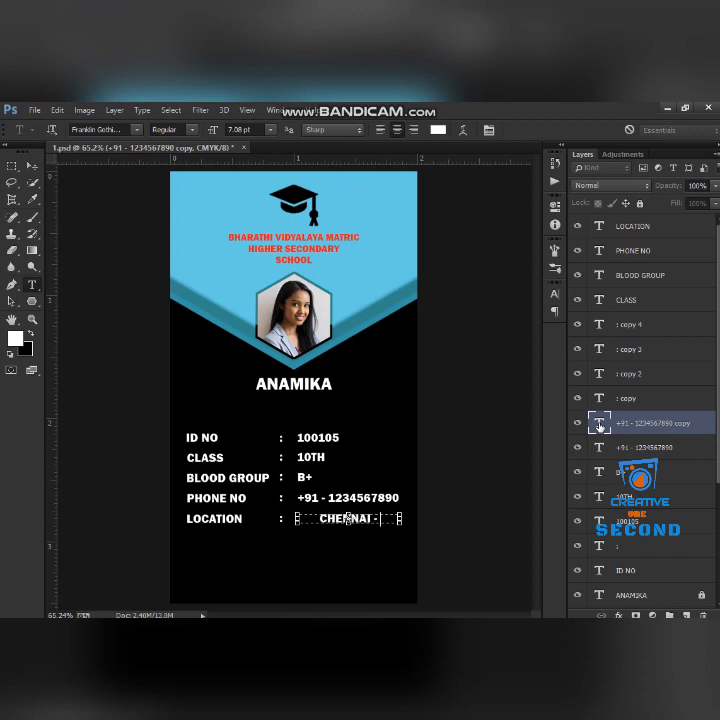
{"action": "type", "text": " 01"}
{"action": "key", "text": "ctrl+Return"}
{"action": "key", "text": "v"}
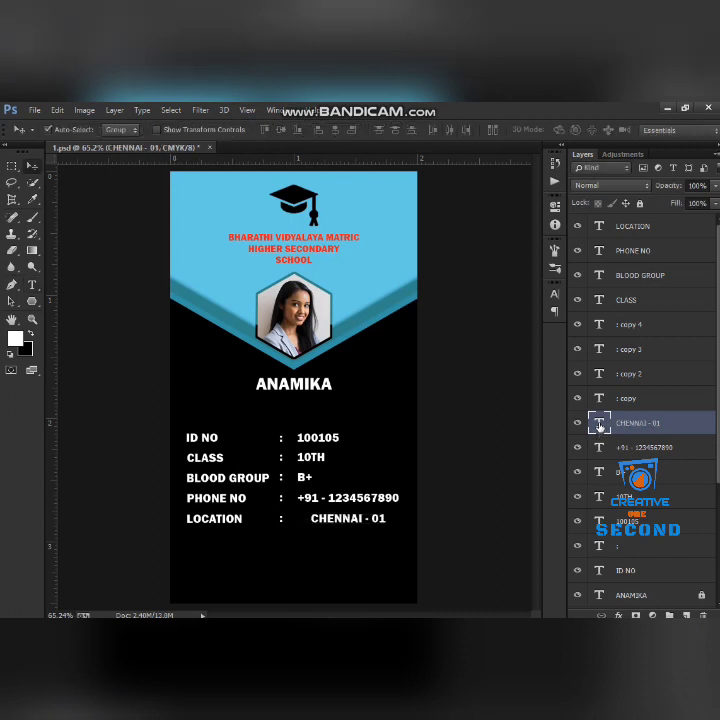
{"action": "key", "text": "shift+Left"}
{"action": "key", "text": "shift+Left"}
{"action": "key", "text": "shift+Left"}
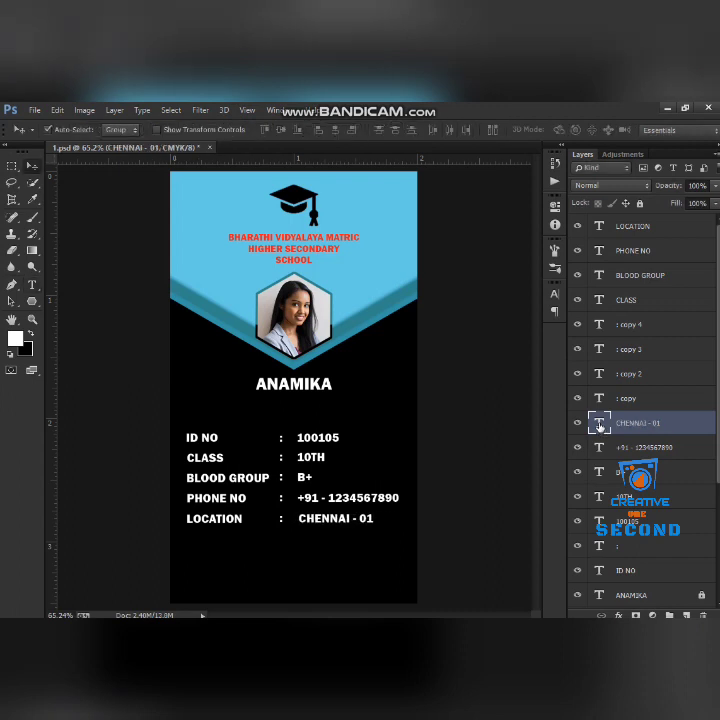
{"action": "key", "text": "ctrl+s"}
- Scale the labels, colons and values block to about 88% and position it below ANAMIKA
{"action": "left_click_drag", "start_coordinate": [349, 551], "coordinate": [204, 413]}
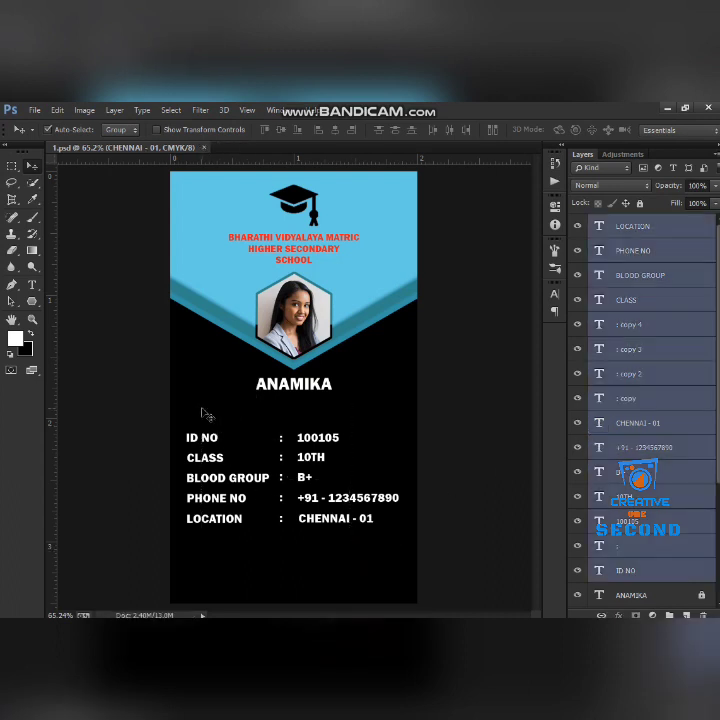
{"action": "key", "text": "ctrl+t"}
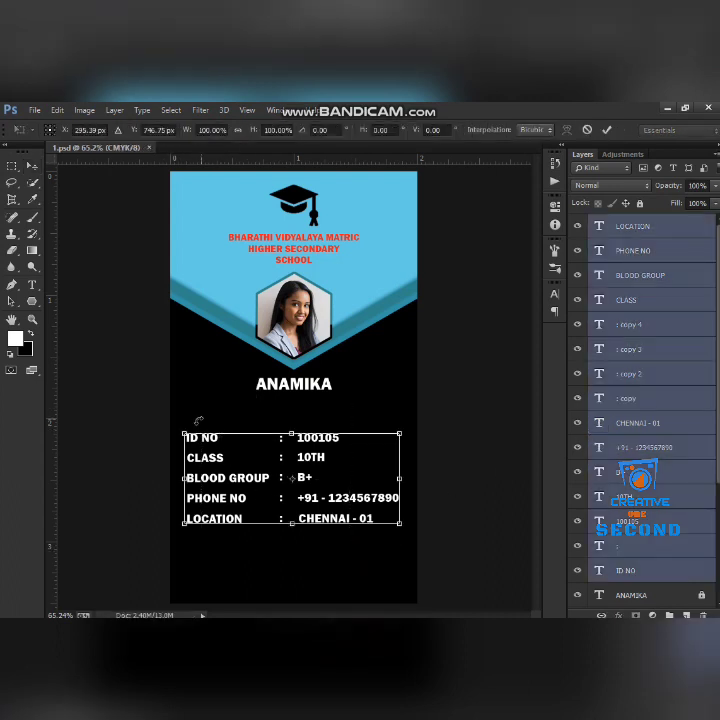
{"action": "left_click_drag", "start_coordinate": [184, 432], "coordinate": [197, 439]}
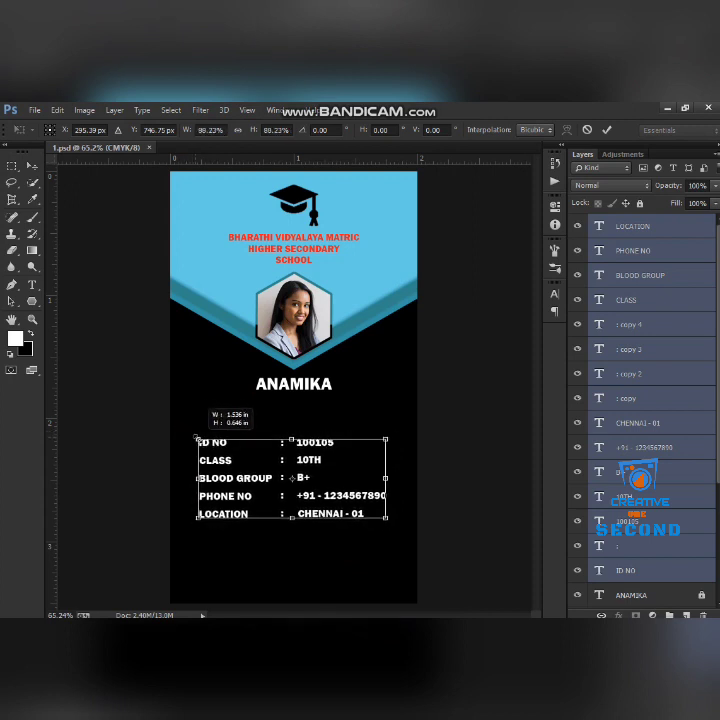
{"action": "key", "text": "Return"}
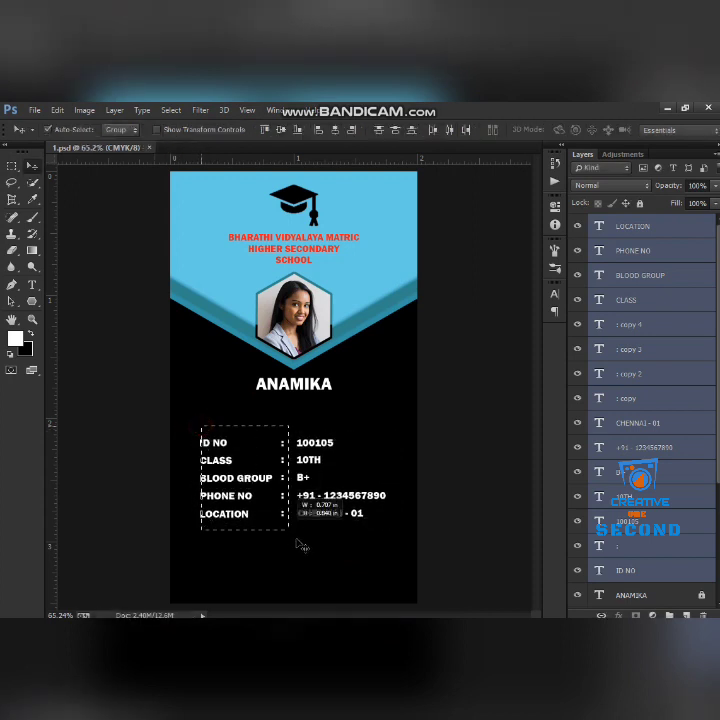
{"action": "mouse_move", "coordinate": [306, 505]}
{"action": "left_mouse_down"}
{"action": "mouse_move", "coordinate": [316, 497]}
{"action": "mouse_move", "coordinate": [318, 433]}
{"action": "left_mouse_up"}
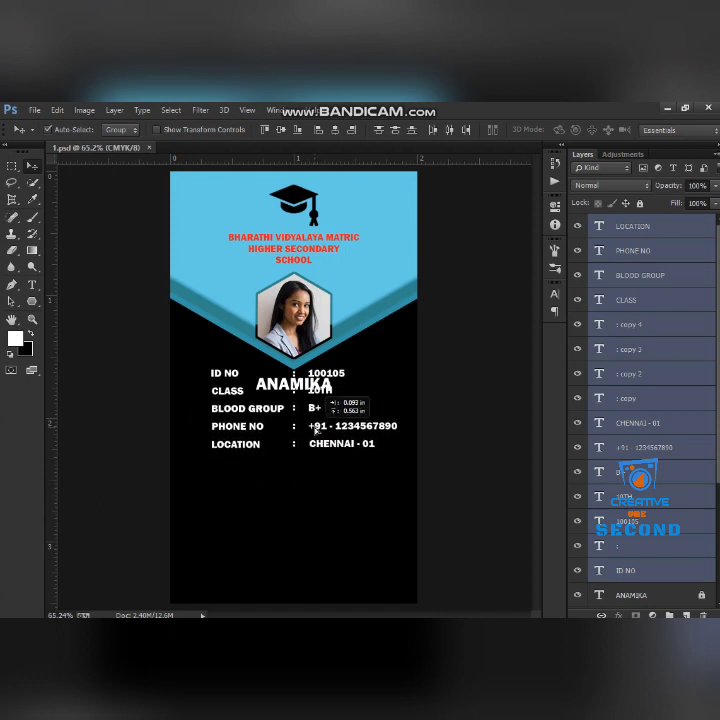
{"action": "key", "text": "ctrl+alt+z"}
{"action": "key", "text": "ctrl+alt+z"}
{"action": "key", "text": "ctrl+alt+z"}
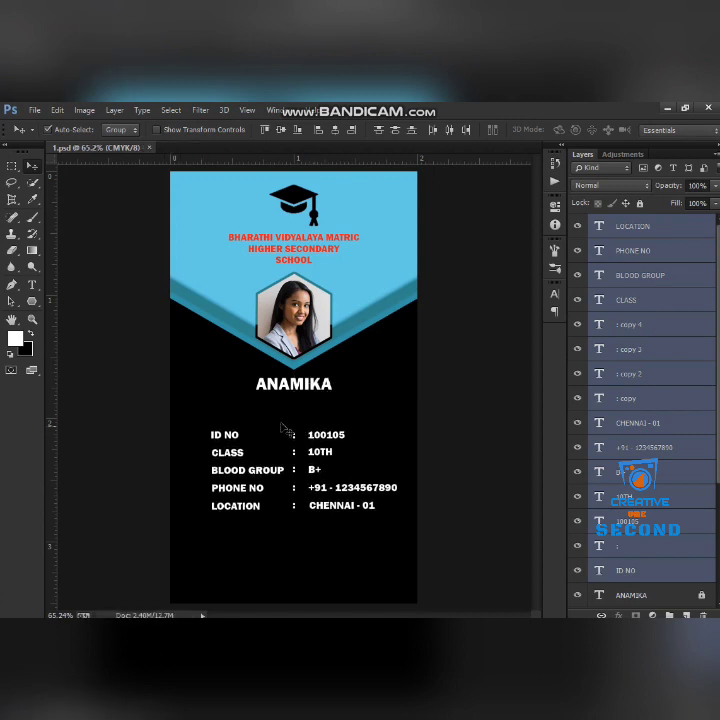
{"action": "left_click_drag", "start_coordinate": [222, 409], "coordinate": [345, 527]}
{"action": "mouse_move", "coordinate": [236, 413]}
{"action": "left_mouse_down"}
{"action": "mouse_move", "coordinate": [310, 538]}
{"action": "mouse_move", "coordinate": [321, 535]}
{"action": "left_mouse_up"}
- Lock the selected detail text layers, then select only the LOCATION layer
{"action": "left_click", "coordinate": [640, 203]}
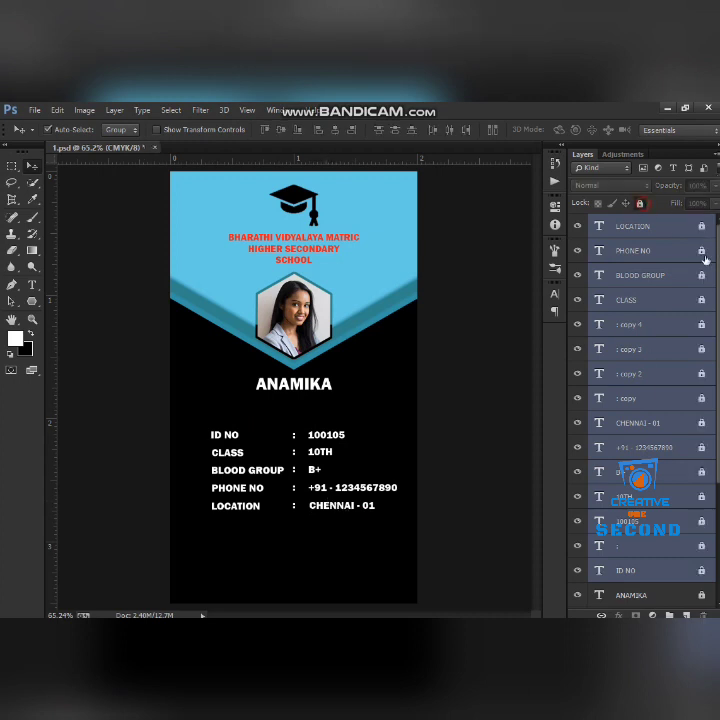
{"action": "left_click", "coordinate": [667, 224]}
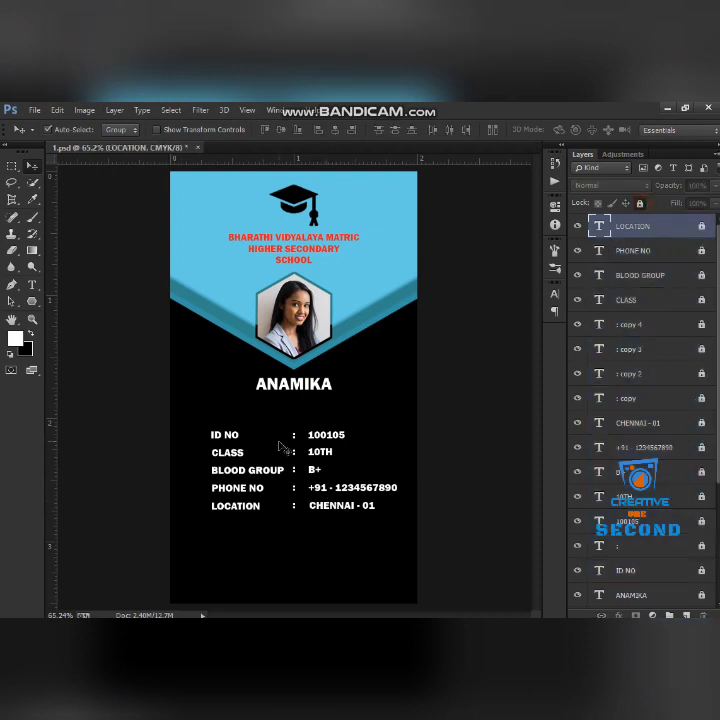
{"action": "key", "text": "p"}
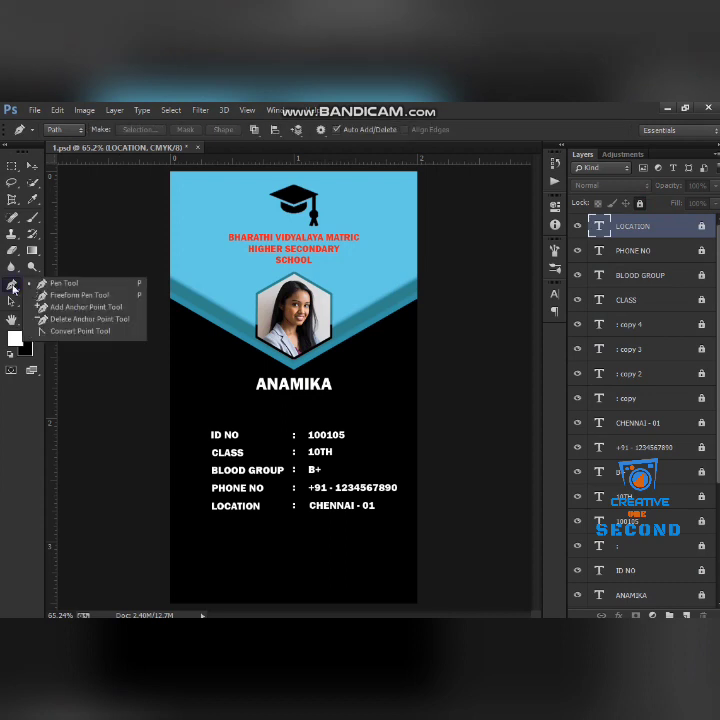
{"action": "left_click_drag", "start_coordinate": [12, 285], "coordinate": [55, 289]}
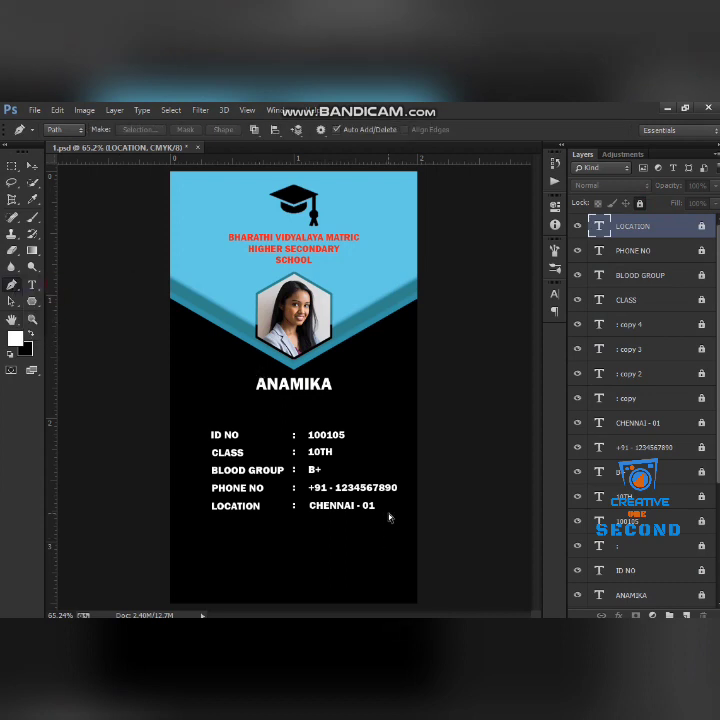
{"action": "key", "text": "ctrl+minus"}
{"action": "key", "text": "ctrl+minus"}
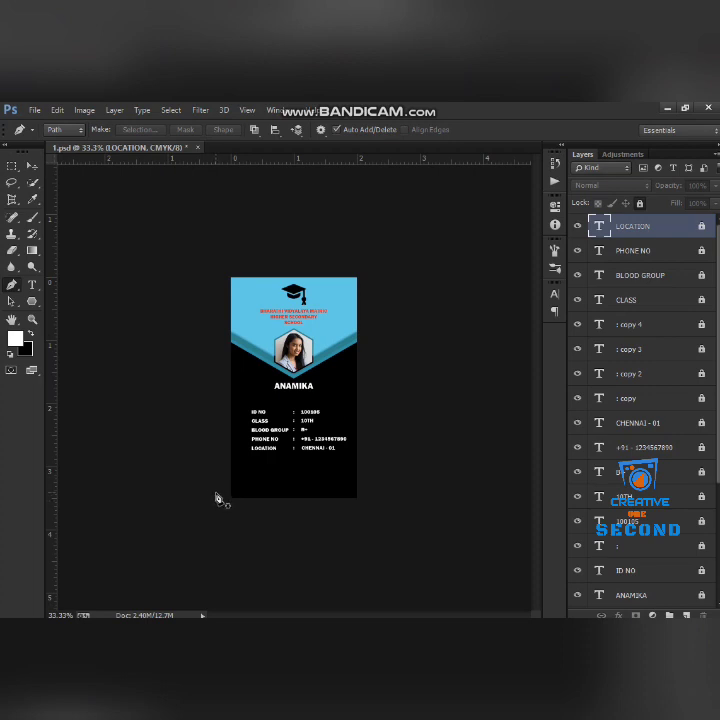
- Draw a slanted pen path along the card's bottom edge and make it a selection
{"action": "left_click", "coordinate": [216, 492]}
{"action": "left_click", "coordinate": [371, 468]}
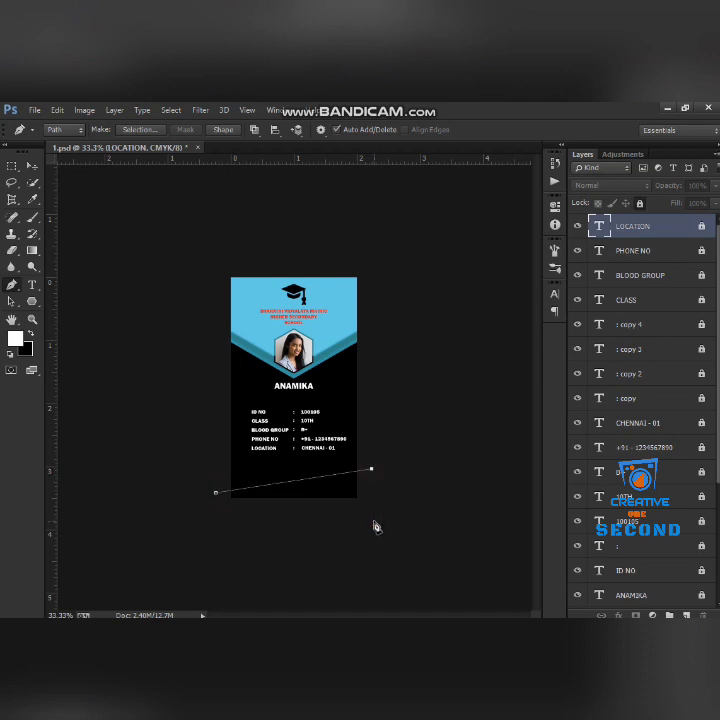
{"action": "left_click", "coordinate": [371, 521]}
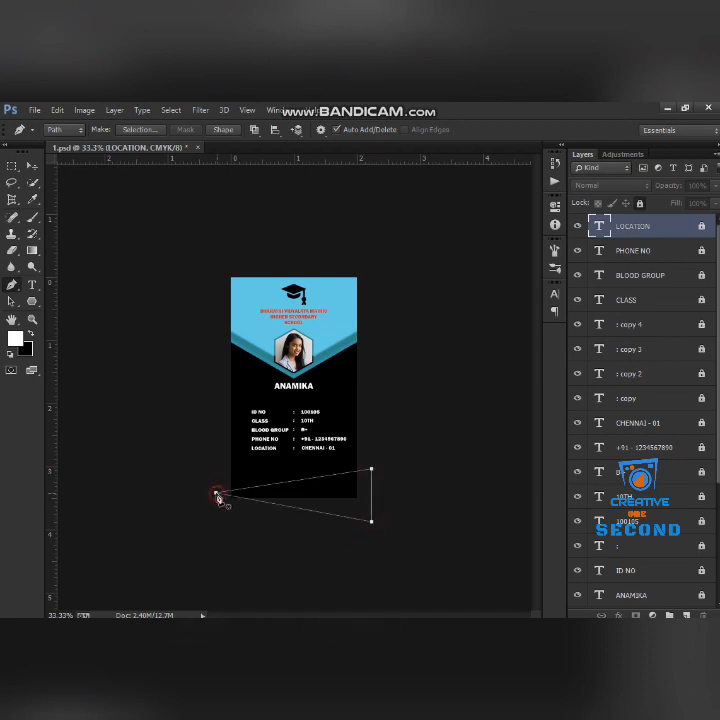
{"action": "left_click", "coordinate": [216, 492]}
{"action": "left_click", "coordinate": [220, 518]}
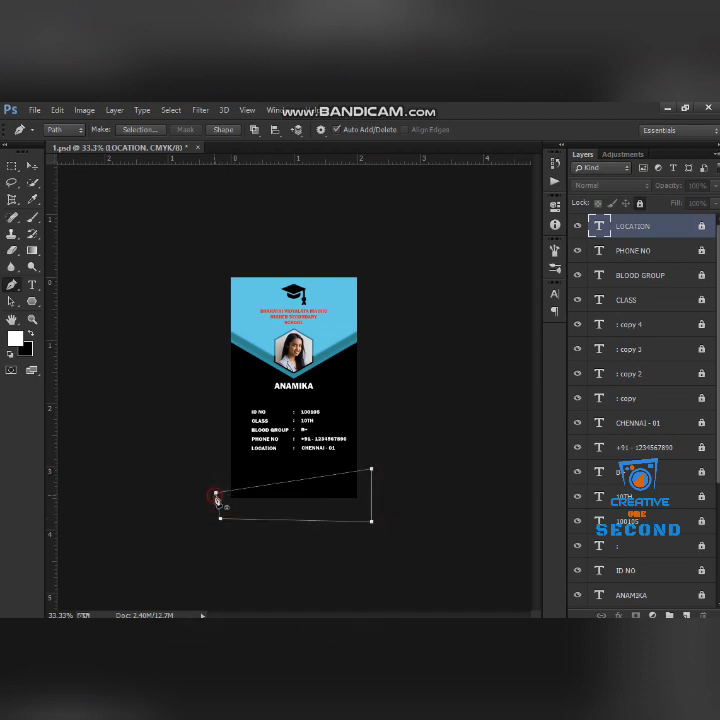
{"action": "right_click", "coordinate": [309, 498]}
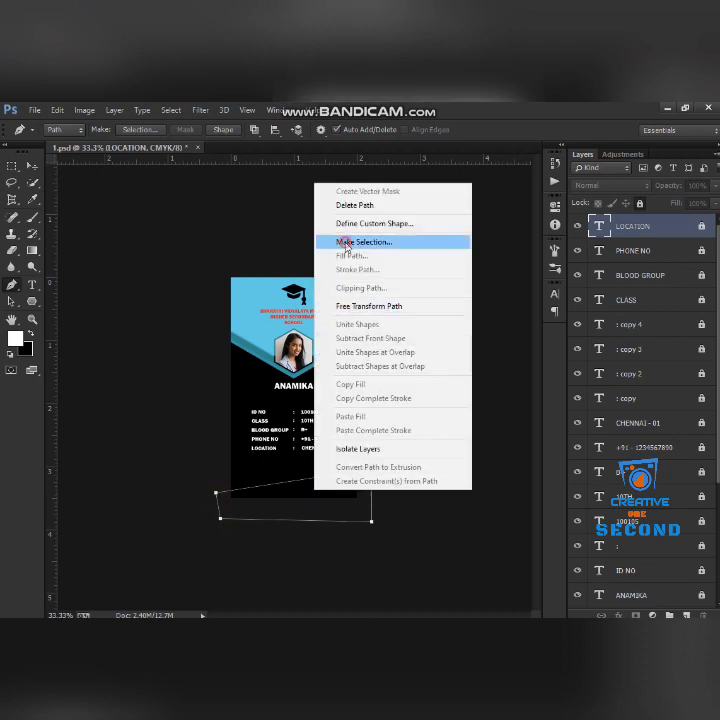
{"action": "left_click", "coordinate": [347, 241]}
{"action": "key", "text": "Return"}
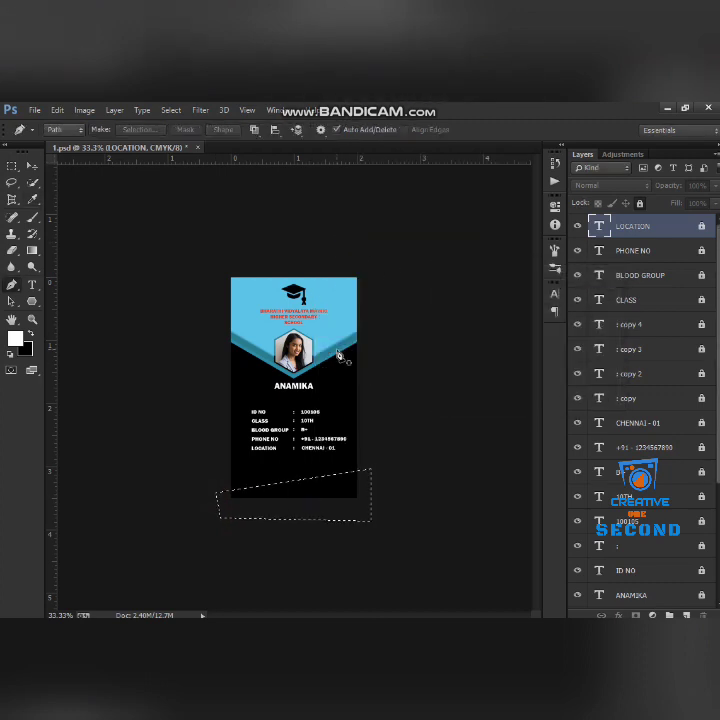
- Sample the card's teal as the foreground colour and discard the selection
{"action": "left_click", "coordinate": [32, 199]}
{"action": "left_click", "coordinate": [15, 338]}
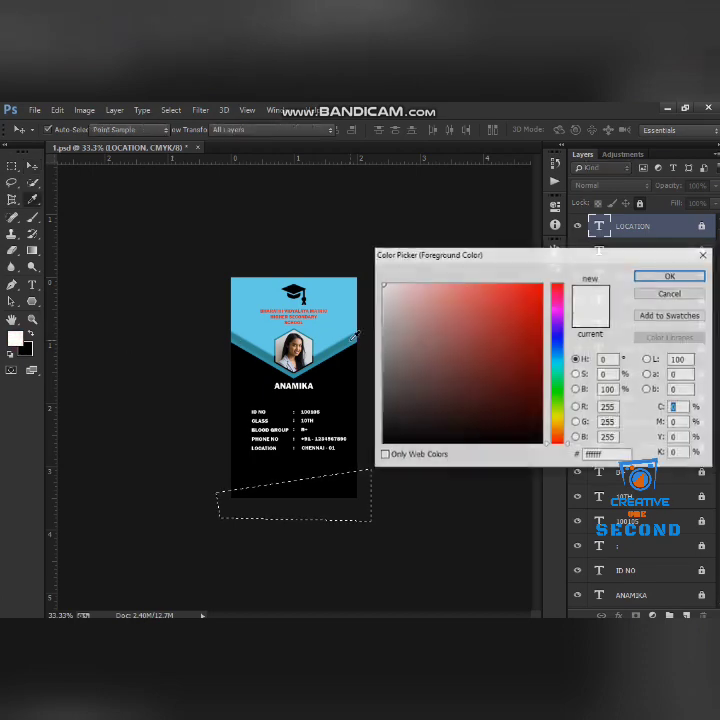
{"action": "left_click", "coordinate": [347, 343]}
{"action": "left_click", "coordinate": [658, 277]}
{"action": "key", "text": "v"}
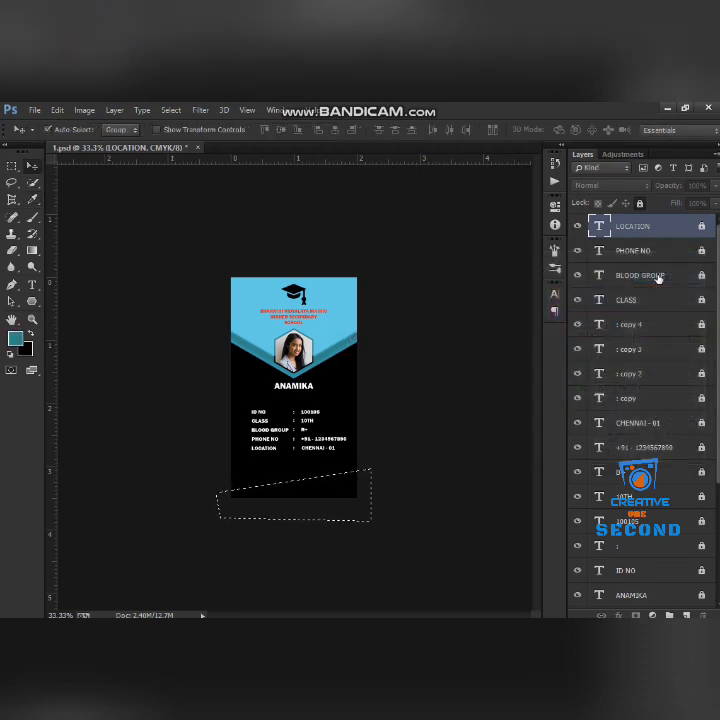
{"action": "key", "text": "ctrl+d"}
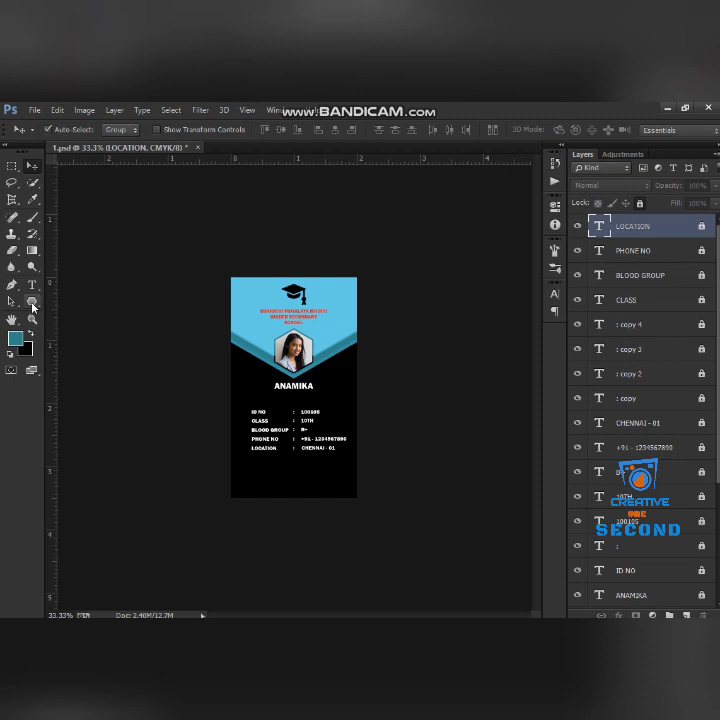
- Draw a teal polygon at the card's bottom and move it down to the edge
{"action": "right_click", "coordinate": [33, 308]}
{"action": "left_click", "coordinate": [95, 334]}
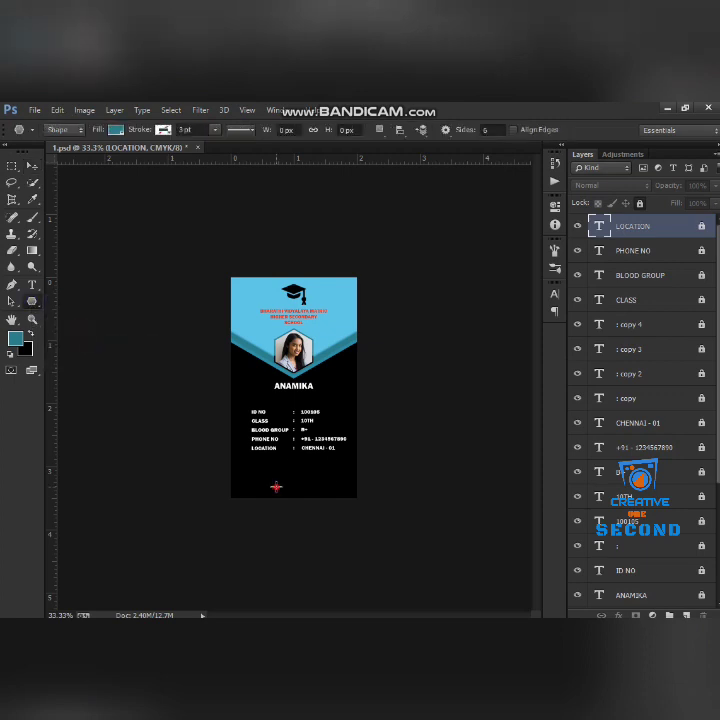
{"action": "left_click_drag", "start_coordinate": [276, 487], "coordinate": [352, 532]}
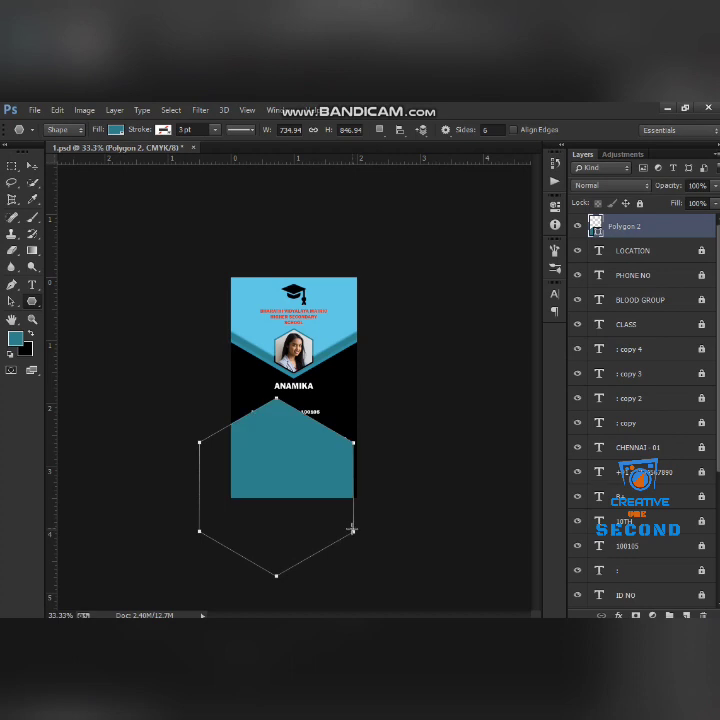
{"action": "key", "text": "v"}
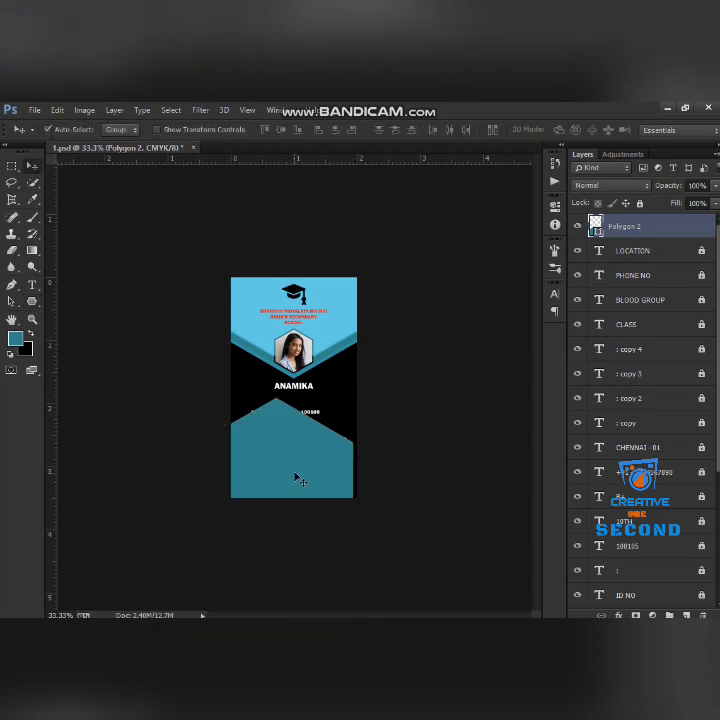
{"action": "left_click_drag", "start_coordinate": [296, 483], "coordinate": [312, 537]}
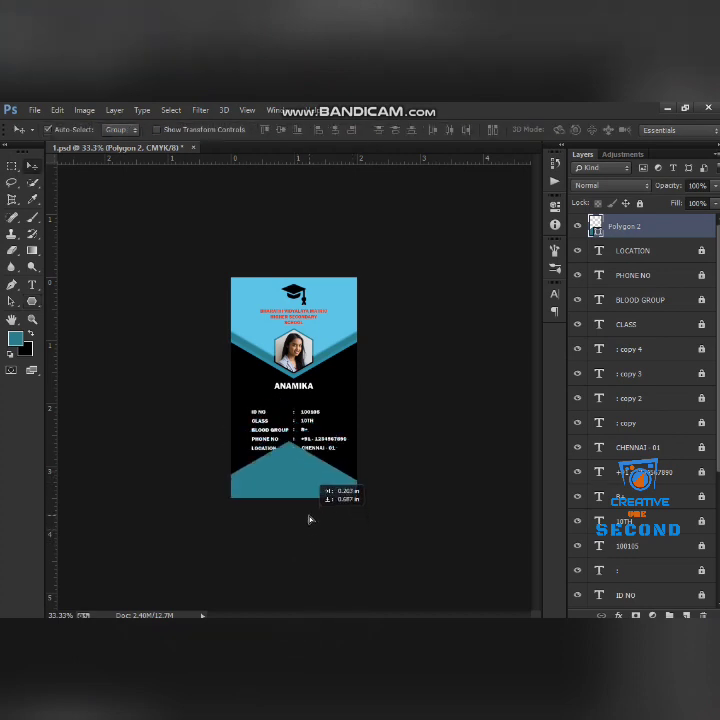
- Widen the teal triangle past the card's sides and lower it onto the bottom edge
{"action": "key", "text": "ctrl+t"}
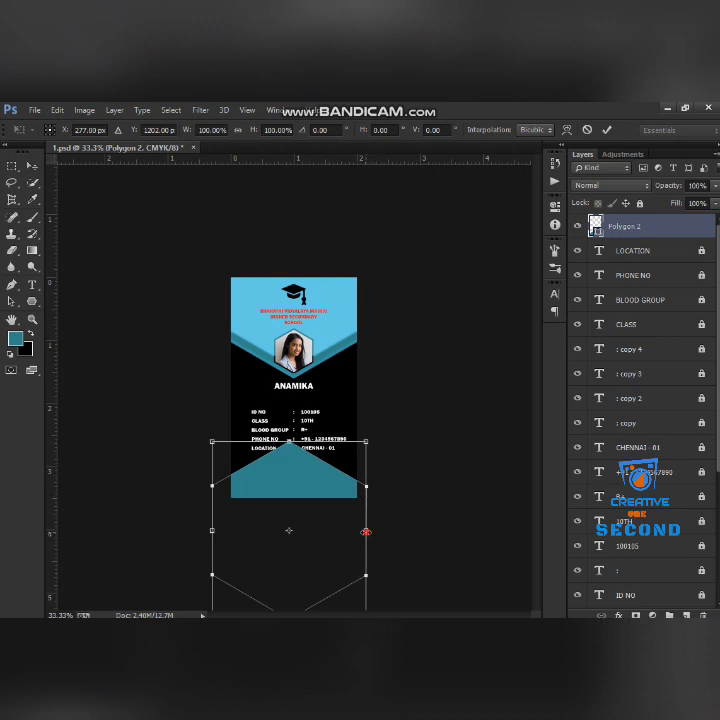
{"action": "left_click_drag", "start_coordinate": [366, 532], "coordinate": [381, 531]}
{"action": "left_click_drag", "start_coordinate": [296, 474], "coordinate": [296, 499]}
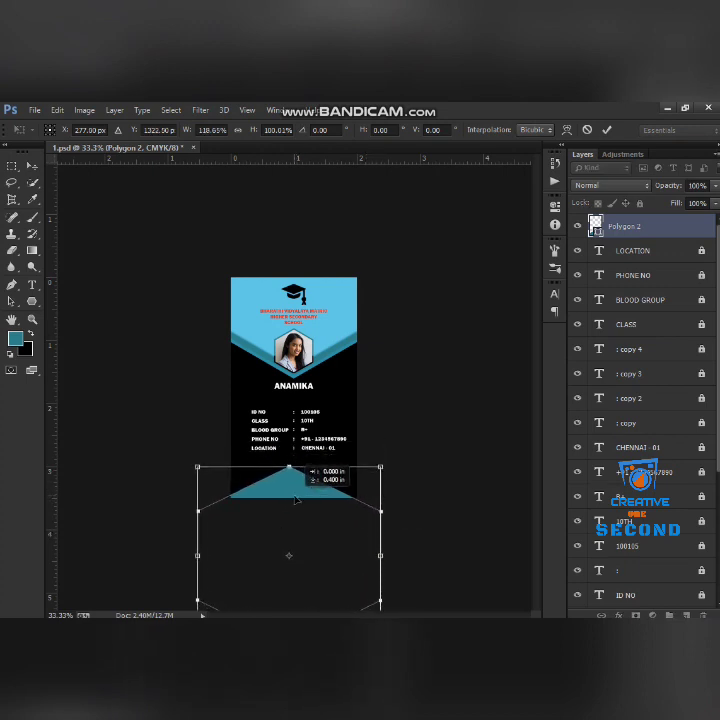
{"action": "left_click_drag", "start_coordinate": [296, 499], "coordinate": [296, 498]}
{"action": "key", "text": "Return"}
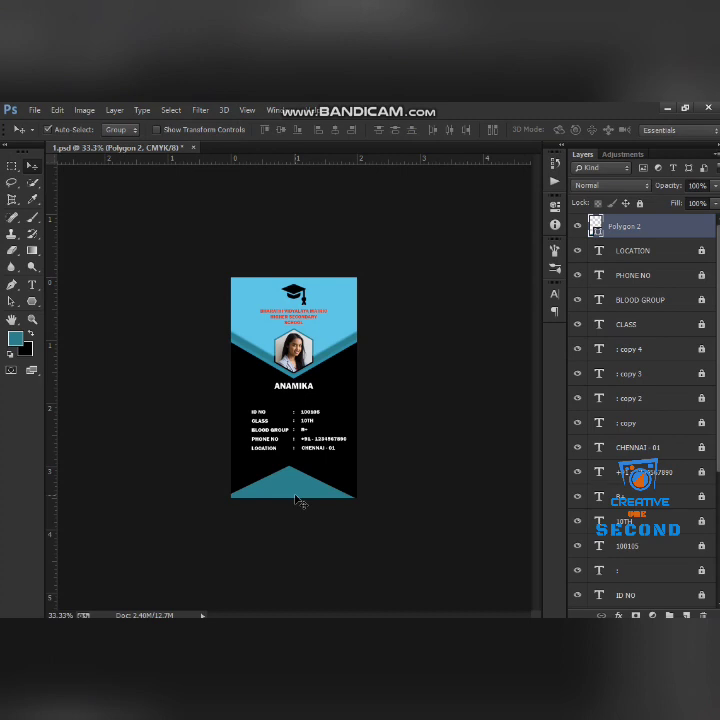
{"action": "key", "text": "shift+Right"}
- Duplicate the teal triangle as Polygon 2 copy and refill it with a teal sampled from the card
{"action": "left_click", "coordinate": [285, 496]}
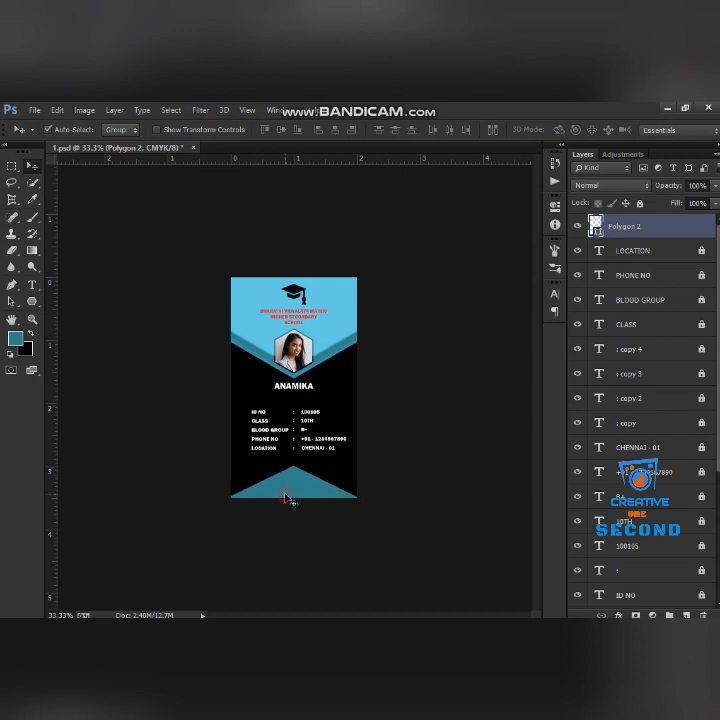
{"action": "key", "text": "ctrl+j"}
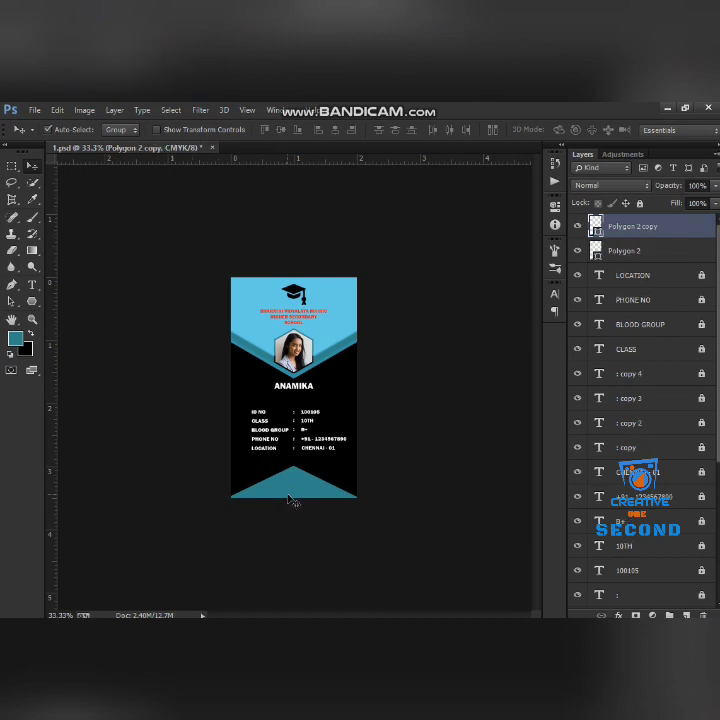
{"action": "double_click", "coordinate": [596, 227]}
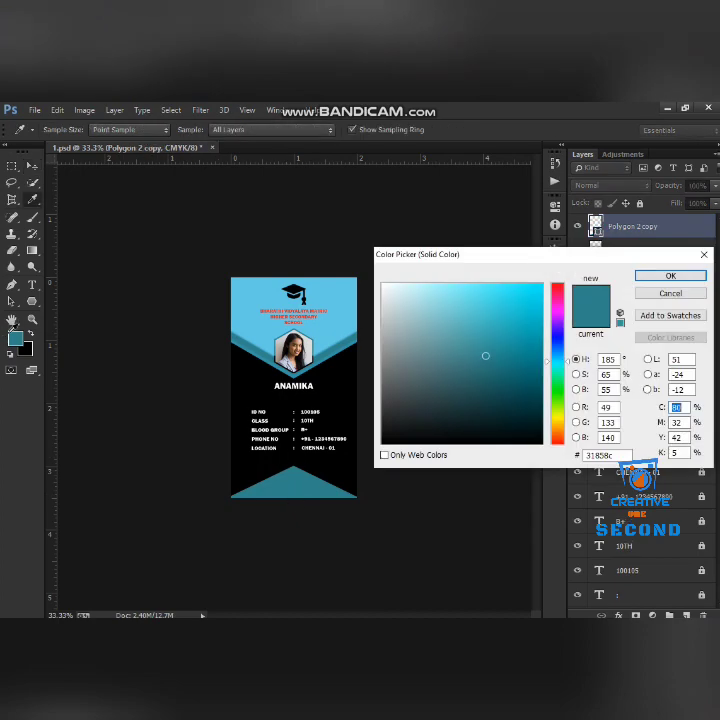
{"action": "left_click", "coordinate": [670, 276]}
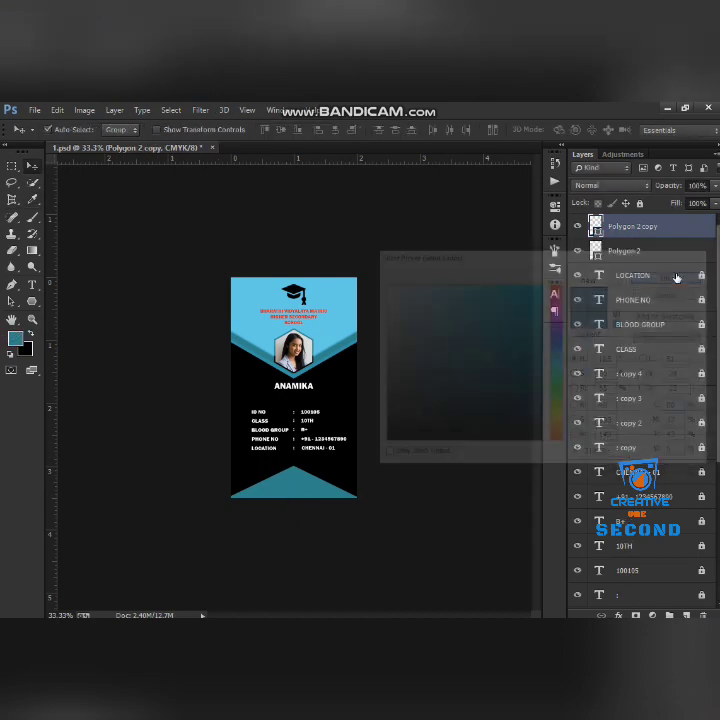
{"action": "double_click", "coordinate": [595, 226]}
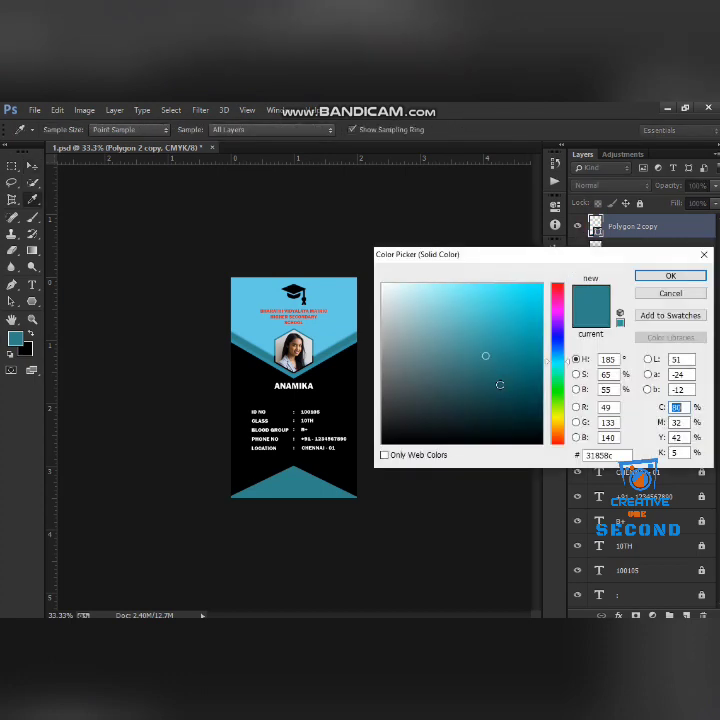
{"action": "left_click", "coordinate": [330, 352]}
{"action": "left_click", "coordinate": [669, 276]}
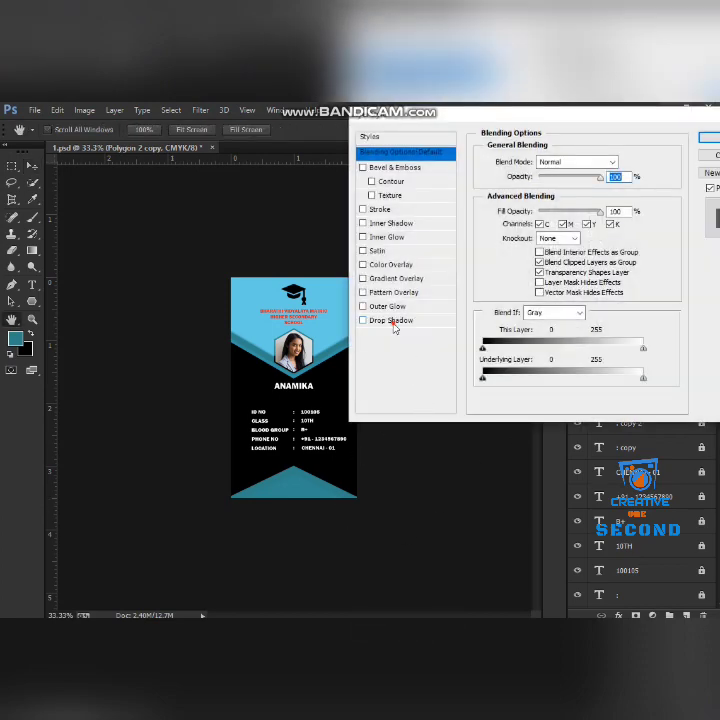
- Add a Normal-blend drop shadow to the copied triangle and rough in its distance, size, spread and opacity
{"action": "left_click", "coordinate": [390, 320]}
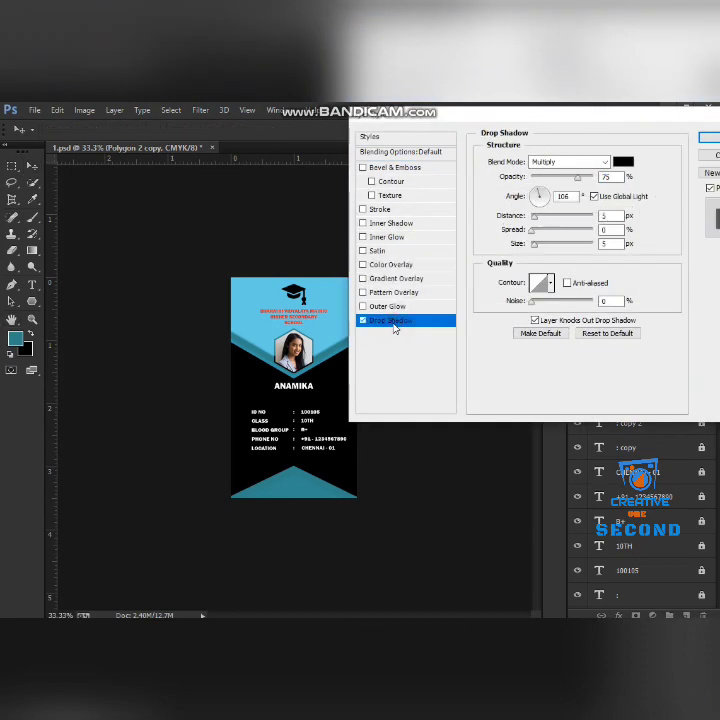
{"action": "left_click", "coordinate": [565, 162]}
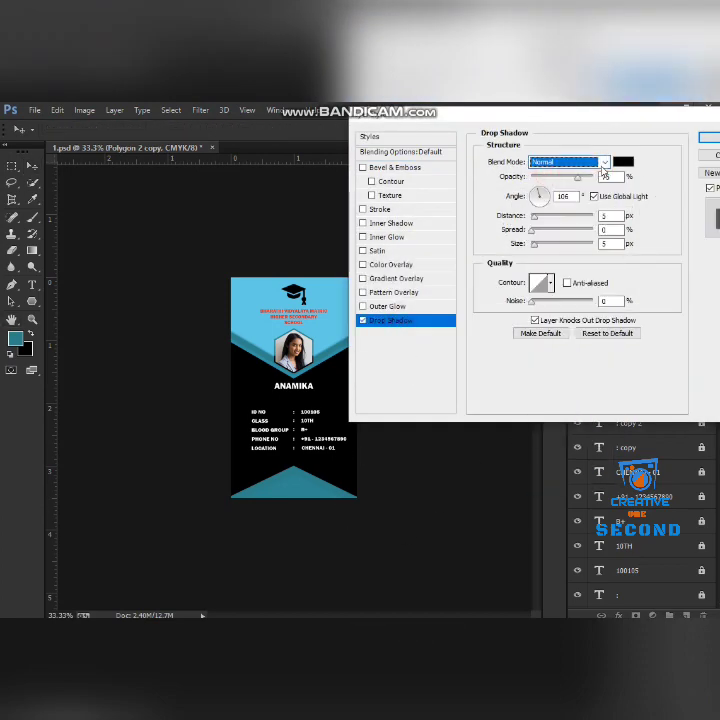
{"action": "left_click_drag", "start_coordinate": [533, 216], "coordinate": [548, 216]}
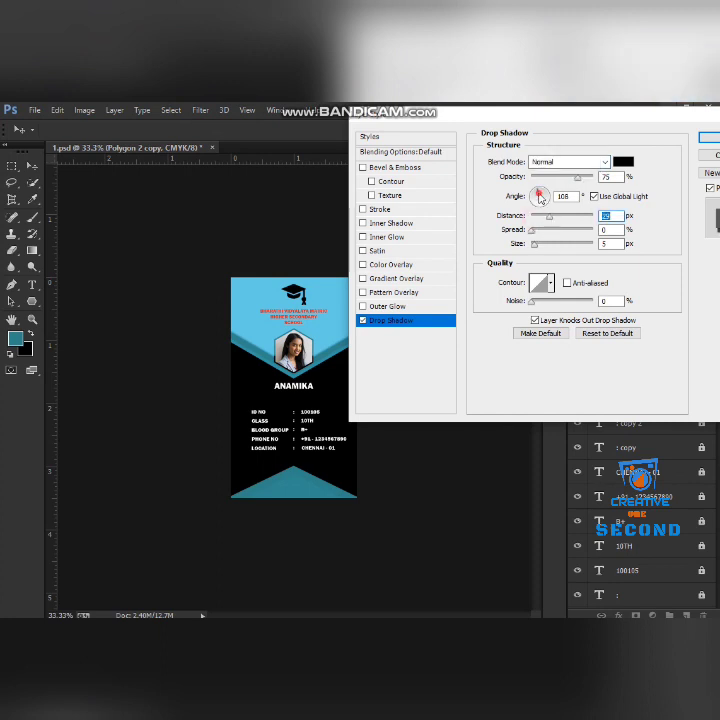
{"action": "mouse_move", "coordinate": [539, 197]}
{"action": "left_mouse_down"}
{"action": "mouse_move", "coordinate": [548, 238]}
{"action": "mouse_move", "coordinate": [534, 217]}
{"action": "mouse_move", "coordinate": [561, 237]}
{"action": "left_mouse_up"}
{"action": "left_click_drag", "start_coordinate": [538, 248], "coordinate": [545, 236]}
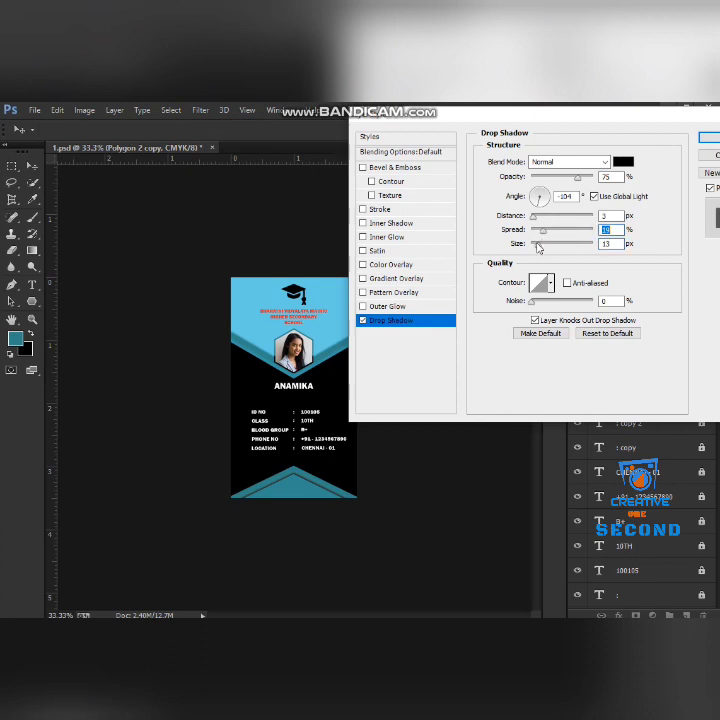
{"action": "left_click", "coordinate": [537, 248]}
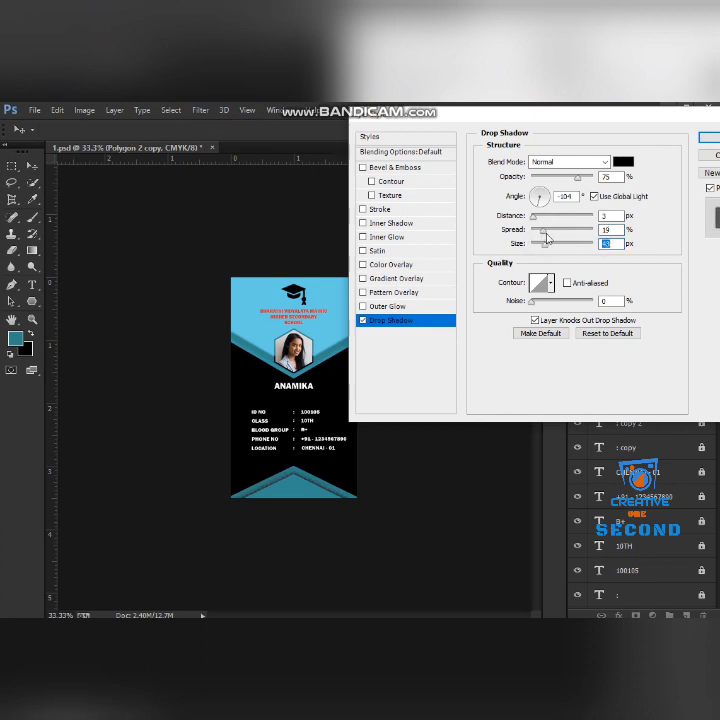
{"action": "left_click_drag", "start_coordinate": [543, 231], "coordinate": [548, 249]}
{"action": "mouse_move", "coordinate": [577, 178]}
{"action": "left_mouse_down"}
{"action": "mouse_move", "coordinate": [586, 180]}
{"action": "mouse_move", "coordinate": [574, 190]}
{"action": "left_mouse_up"}
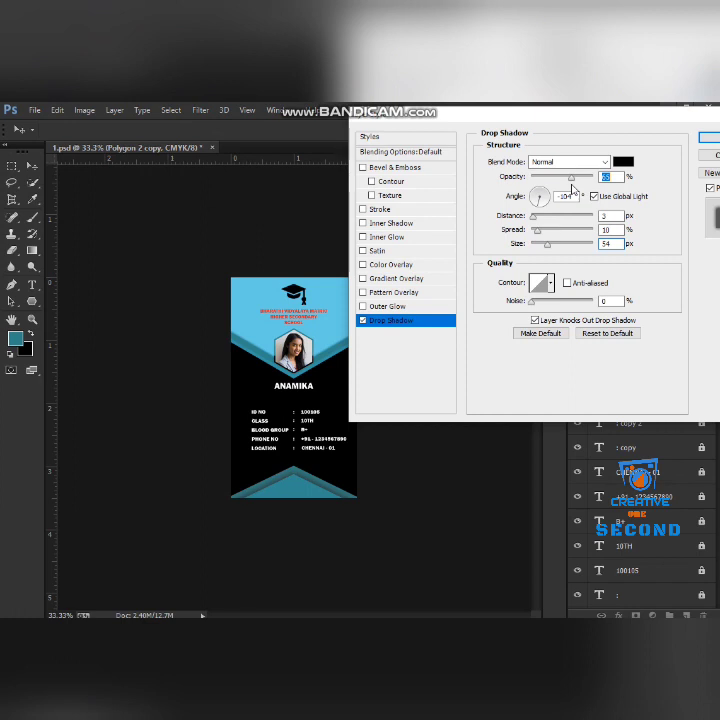
{"action": "left_click_drag", "start_coordinate": [330, 461], "coordinate": [318, 519]}
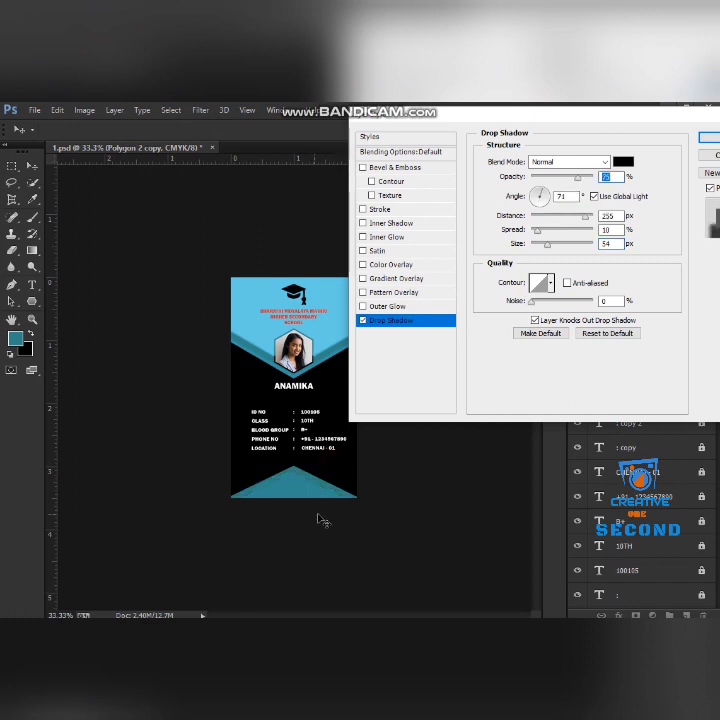
- Set the shadow angle to -153°, distance 0 px and size 13, and apply the drop shadow
{"action": "left_click", "coordinate": [538, 193]}
{"action": "mouse_move", "coordinate": [538, 193]}
{"action": "left_mouse_down"}
{"action": "mouse_move", "coordinate": [540, 205]}
{"action": "mouse_move", "coordinate": [532, 206]}
{"action": "left_mouse_up"}
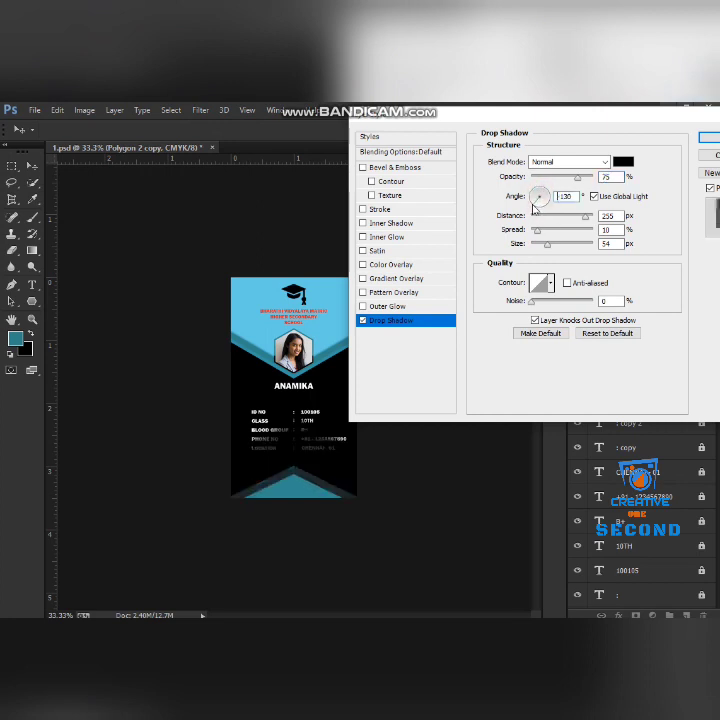
{"action": "left_click_drag", "start_coordinate": [555, 118], "coordinate": [533, 116]}
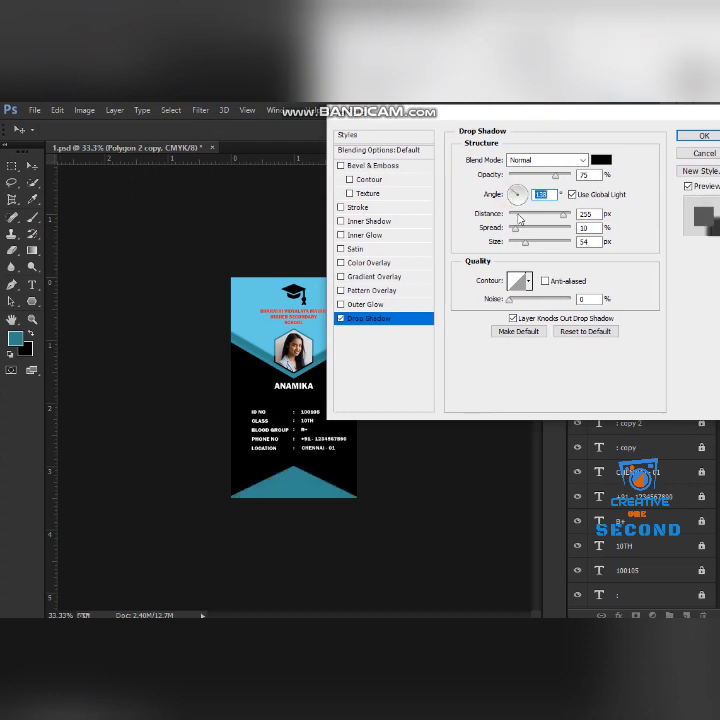
{"action": "left_click", "coordinate": [514, 196]}
{"action": "left_click_drag", "start_coordinate": [514, 196], "coordinate": [524, 233]}
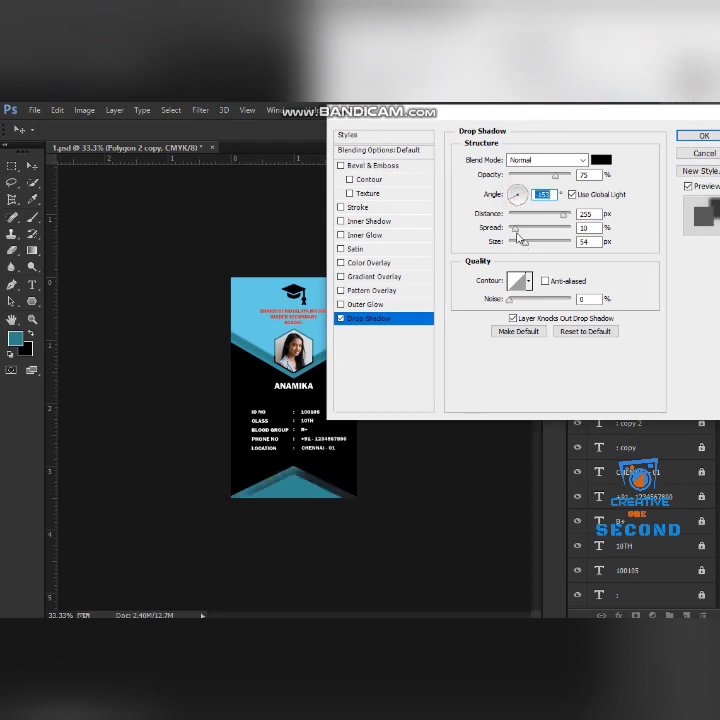
{"action": "left_click", "coordinate": [517, 236]}
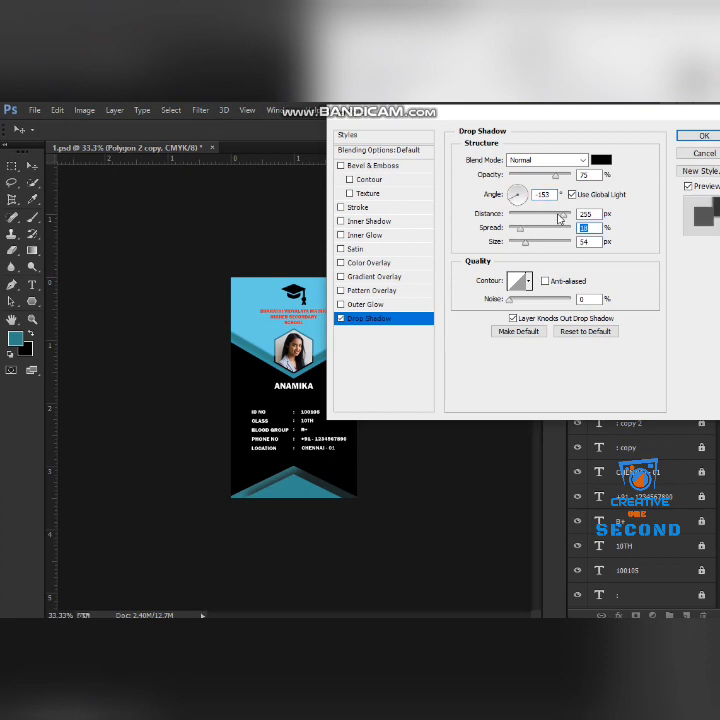
{"action": "mouse_move", "coordinate": [560, 218]}
{"action": "left_mouse_down"}
{"action": "mouse_move", "coordinate": [516, 217]}
{"action": "mouse_move", "coordinate": [524, 244]}
{"action": "mouse_move", "coordinate": [516, 246]}
{"action": "left_mouse_up"}
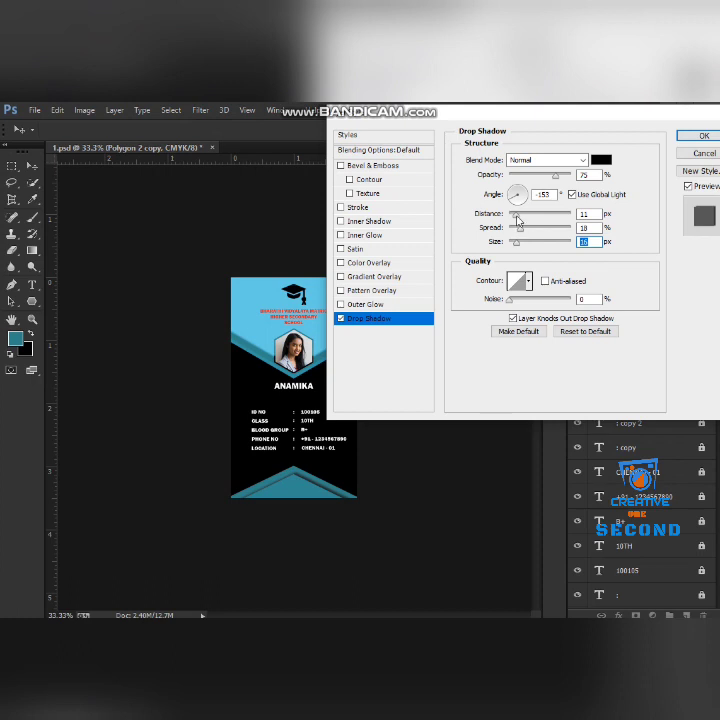
{"action": "left_click_drag", "start_coordinate": [516, 217], "coordinate": [513, 217]}
{"action": "left_click_drag", "start_coordinate": [516, 243], "coordinate": [520, 249]}
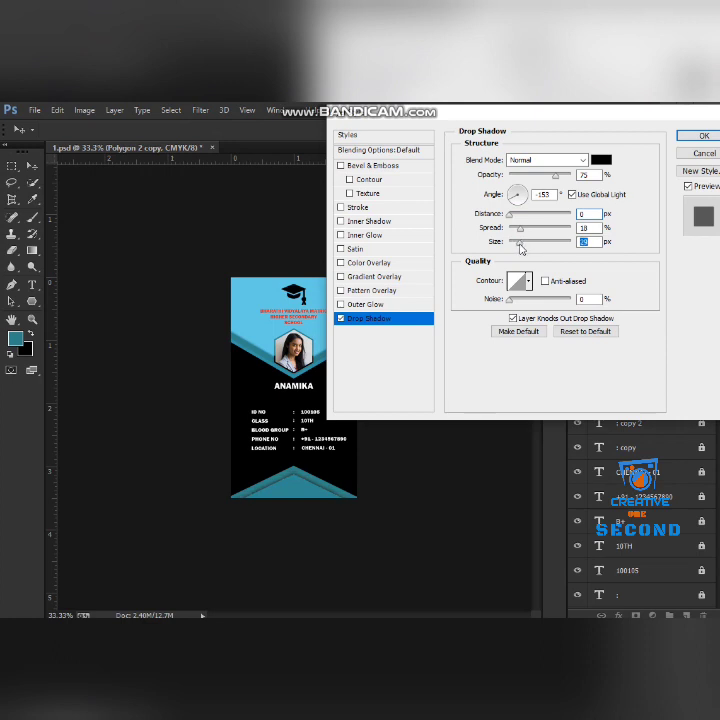
{"action": "left_click", "coordinate": [682, 137]}
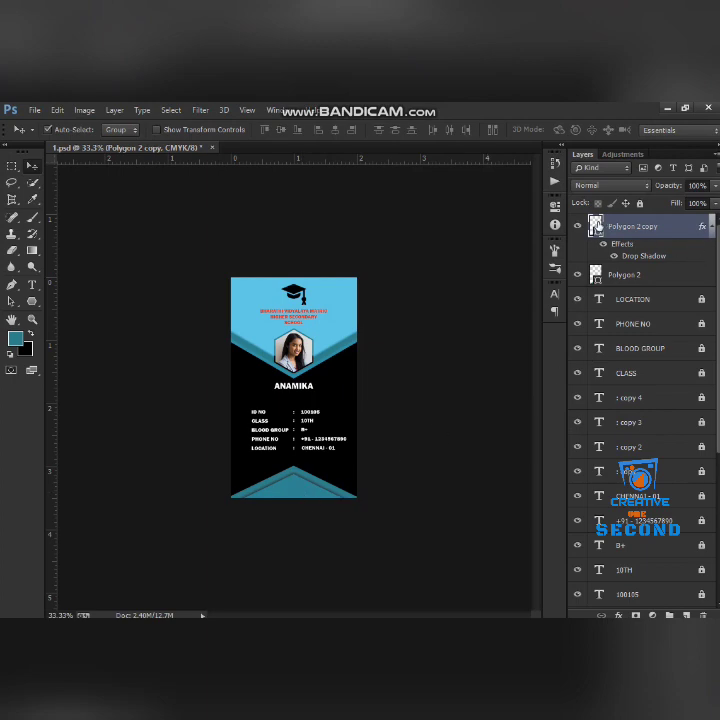
{"action": "double_click", "coordinate": [596, 227]}
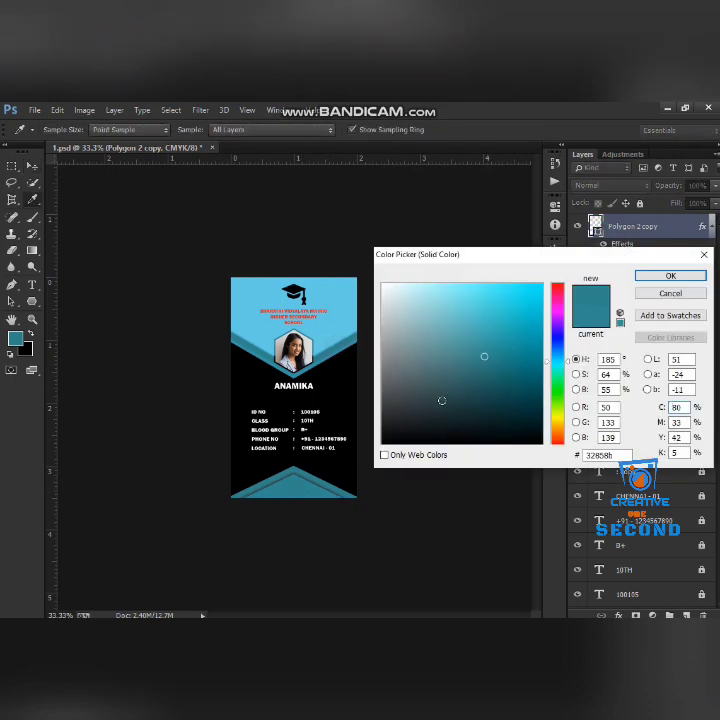
- Refill Polygon 2 with the header's light blue, sampled from the top of the card
{"action": "left_click", "coordinate": [645, 277]}
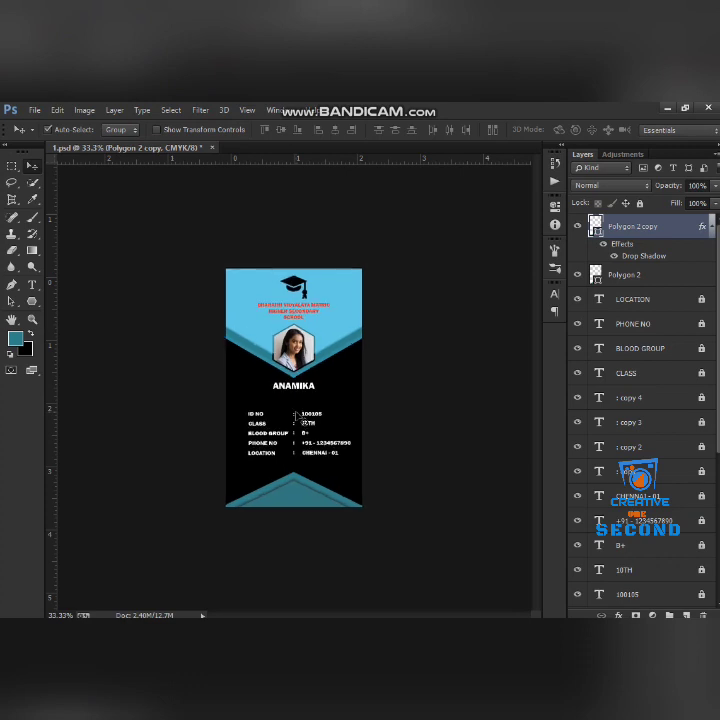
{"action": "key", "text": "ctrl+0"}
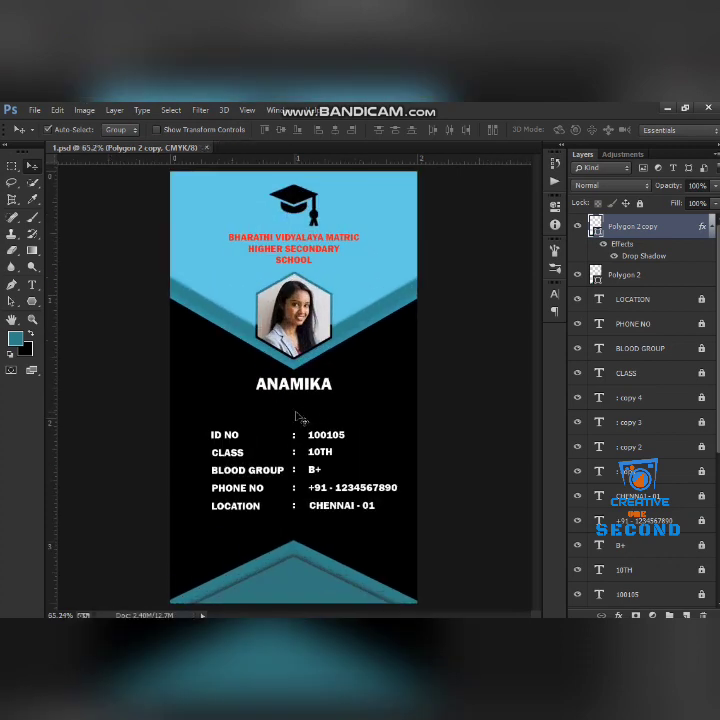
{"action": "left_click", "coordinate": [310, 557]}
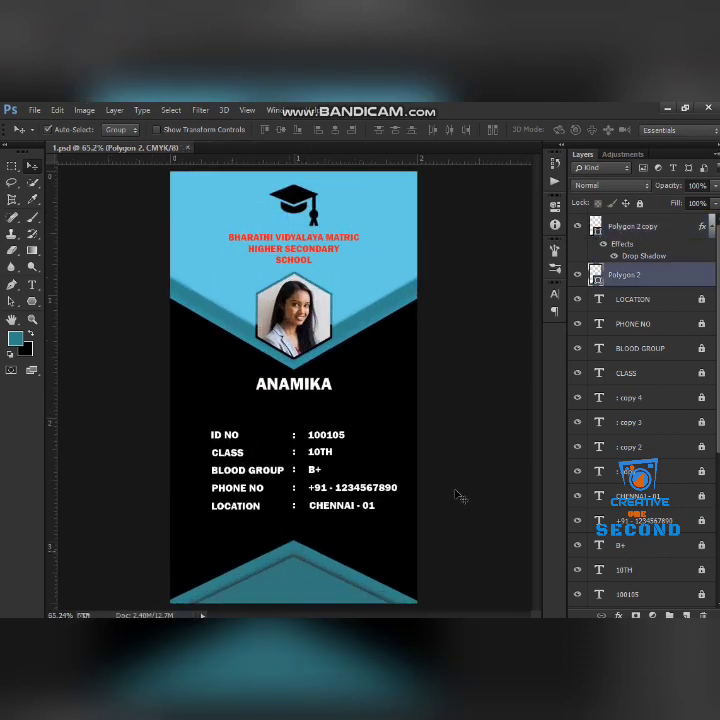
{"action": "double_click", "coordinate": [596, 274]}
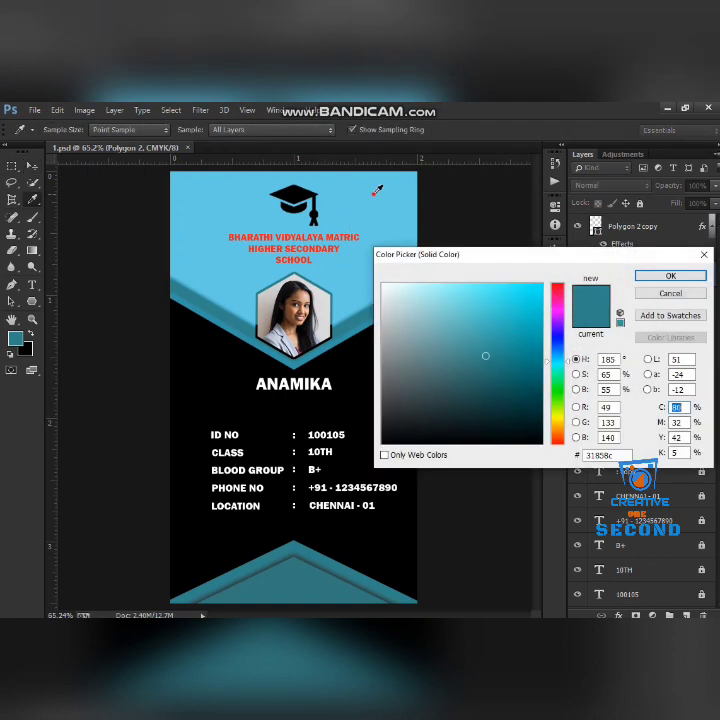
{"action": "left_click", "coordinate": [376, 190]}
{"action": "left_click", "coordinate": [659, 278]}
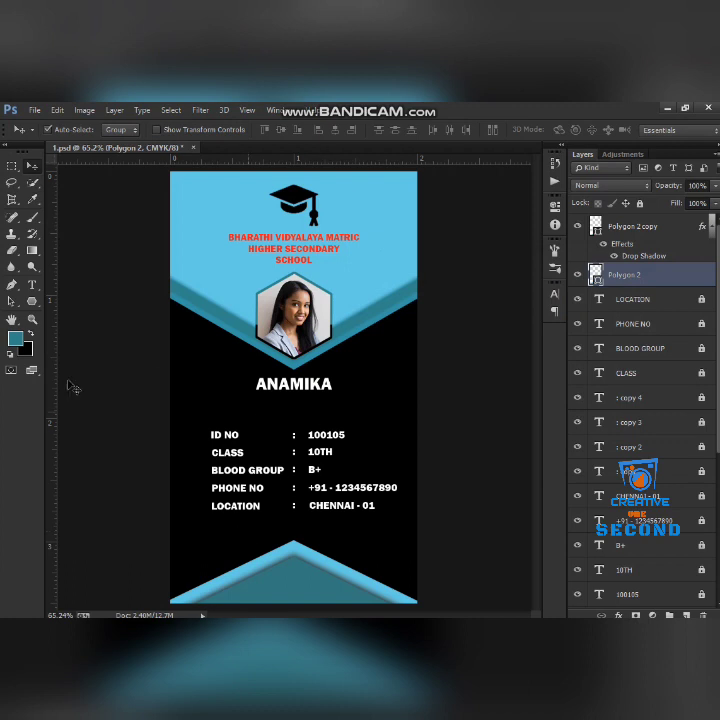
- Draw a small hexagon near the bottom chevron's apex and load it as a selection
{"action": "left_click", "coordinate": [33, 301]}
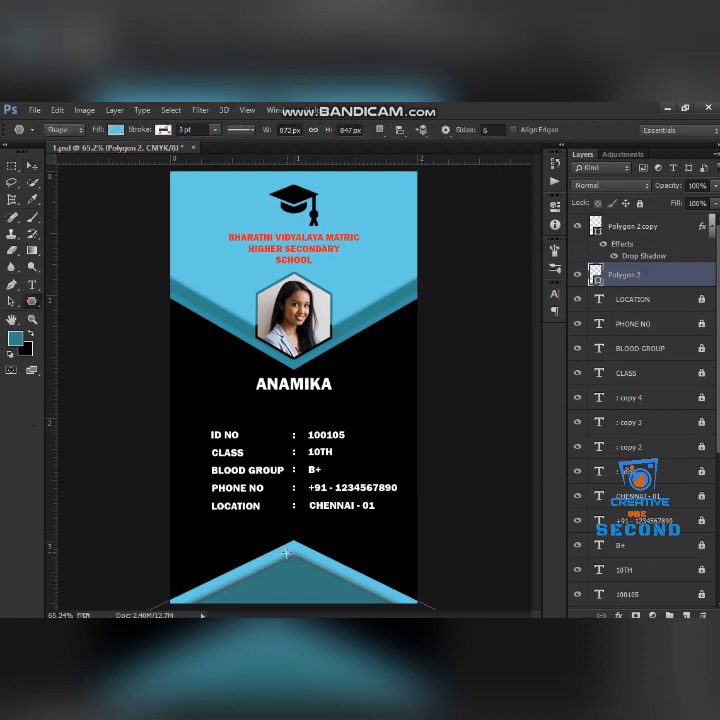
{"action": "left_click_drag", "start_coordinate": [286, 553], "coordinate": [298, 556]}
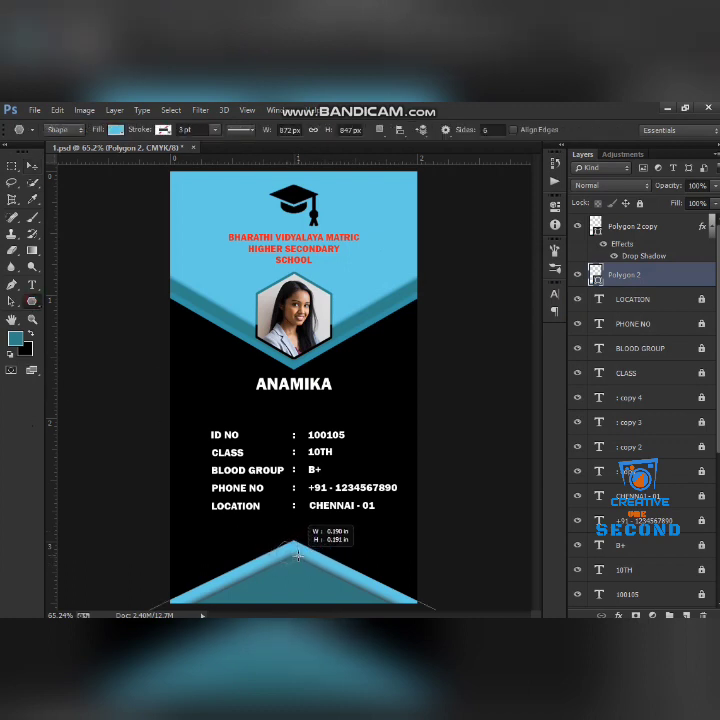
{"action": "left_click_drag", "start_coordinate": [298, 555], "coordinate": [298, 562]}
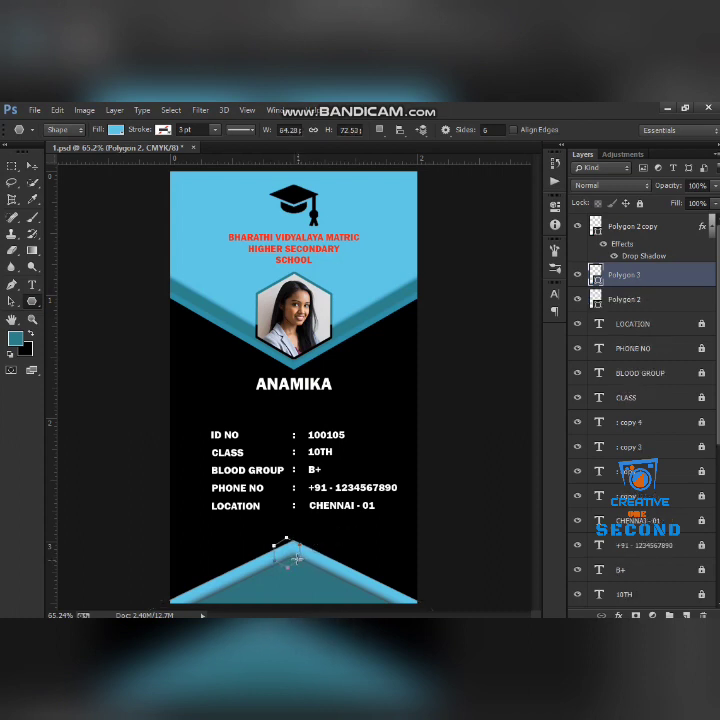
{"action": "key", "text": "ctrl+Return"}
{"action": "key", "text": "v"}
{"action": "mouse_move", "coordinate": [292, 555]}
{"action": "left_mouse_down"}
{"action": "mouse_move", "coordinate": [353, 270]}
{"action": "mouse_move", "coordinate": [381, 371]}
{"action": "left_mouse_up"}
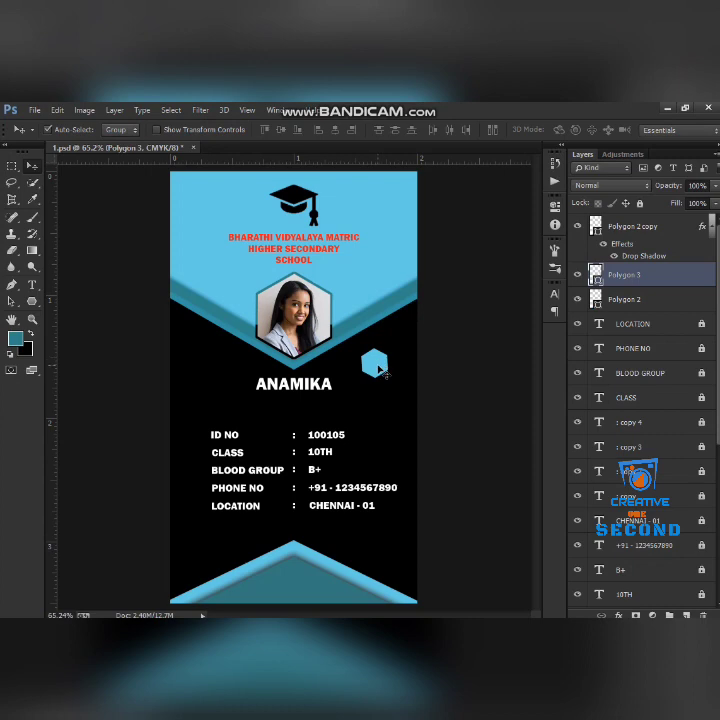
- Move the hexagon down the card to just above the chevron's peak
{"action": "scroll", "coordinate": [323, 524], "scroll_direction": "up", "scroll_amount": 5}
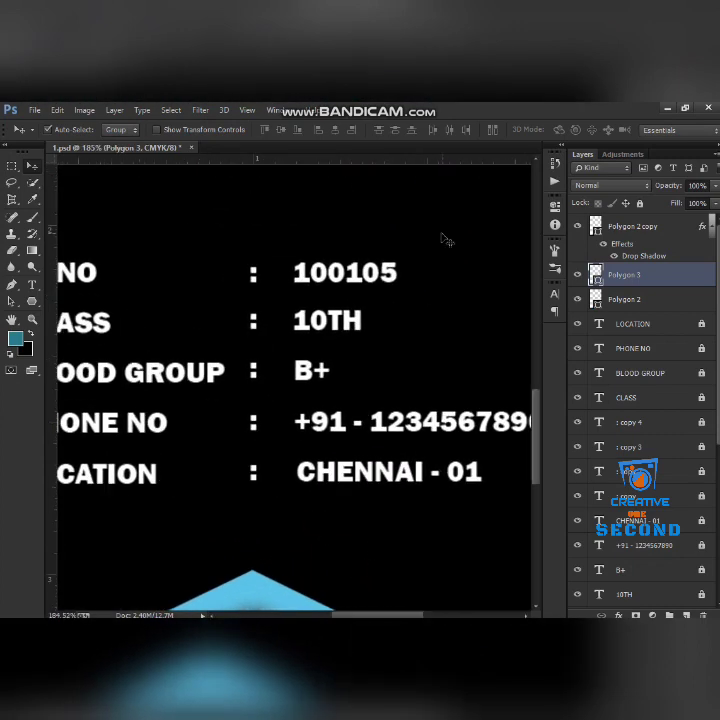
{"action": "key", "text": "shift+Down"}
{"action": "key", "text": "shift+Down"}
{"action": "key", "text": "shift+Down"}
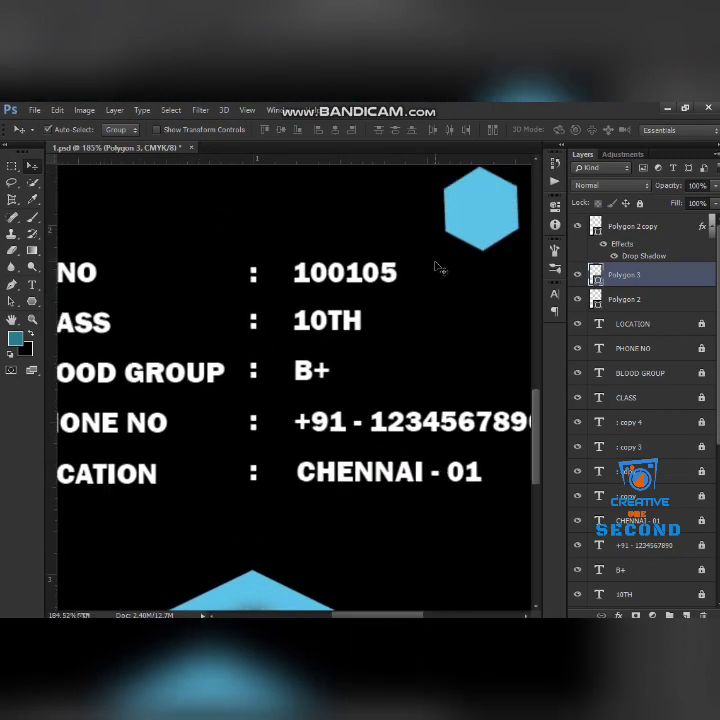
{"action": "key", "text": "shift+Down"}
{"action": "key", "text": "shift+Down"}
{"action": "key", "text": "shift+Down"}
{"action": "scroll", "coordinate": [390, 258], "scroll_direction": "down", "scroll_amount": 3}
{"action": "scroll", "coordinate": [390, 258], "scroll_direction": "down", "scroll_amount": 3}
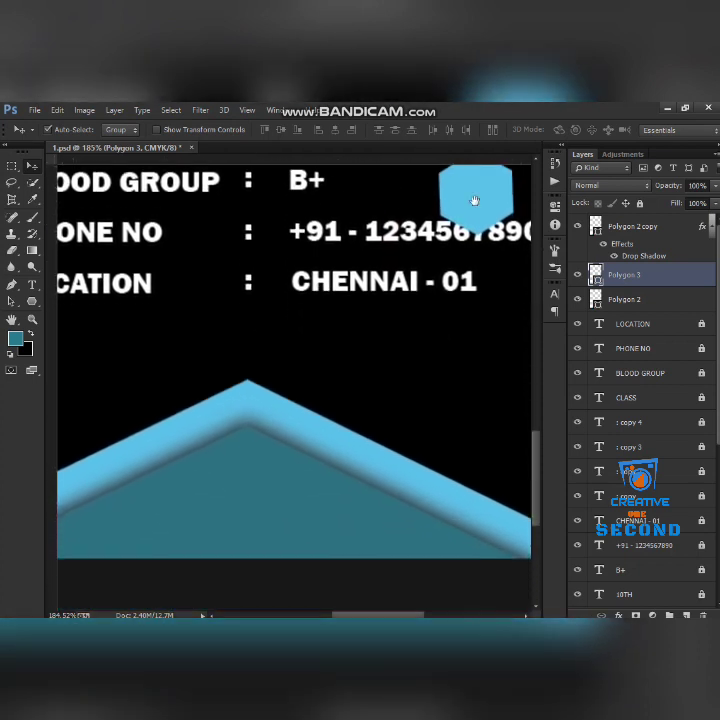
{"action": "scroll", "coordinate": [430, 230], "scroll_direction": "down", "scroll_amount": 2}
{"action": "left_click_drag", "start_coordinate": [478, 200], "coordinate": [296, 380]}
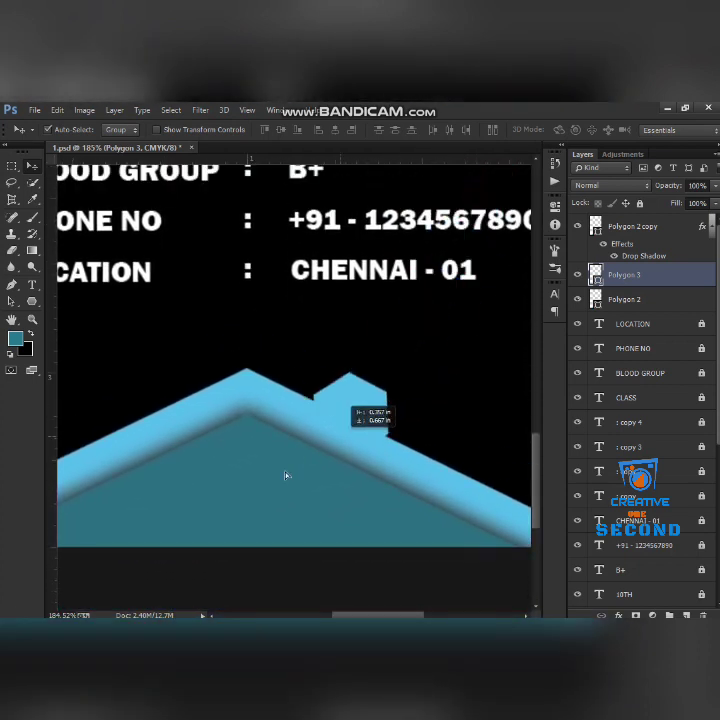
- Bring the Polygon 3 hexagon to the front and place it on the chevron's apex
{"action": "key", "text": "ctrl+bracketright"}
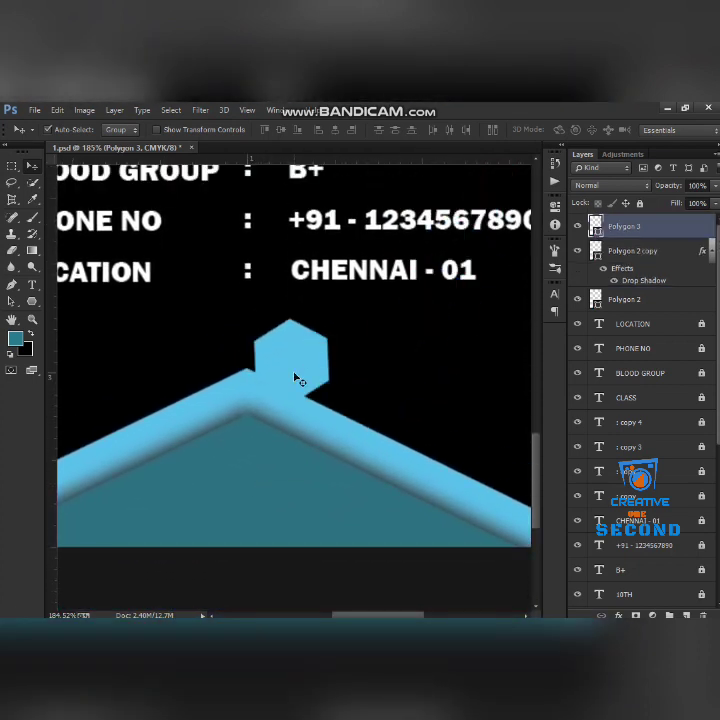
{"action": "left_click_drag", "start_coordinate": [293, 384], "coordinate": [264, 505]}
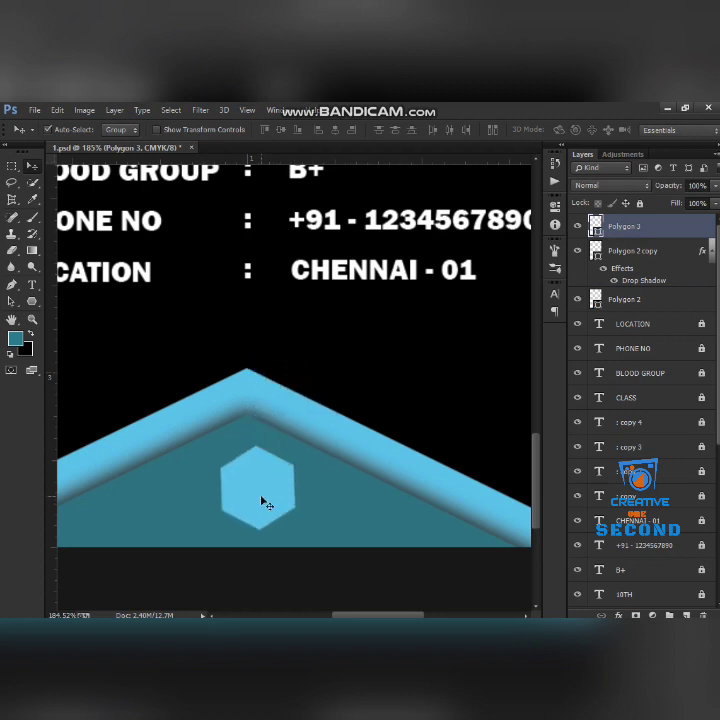
{"action": "key", "text": "ctrl+t"}
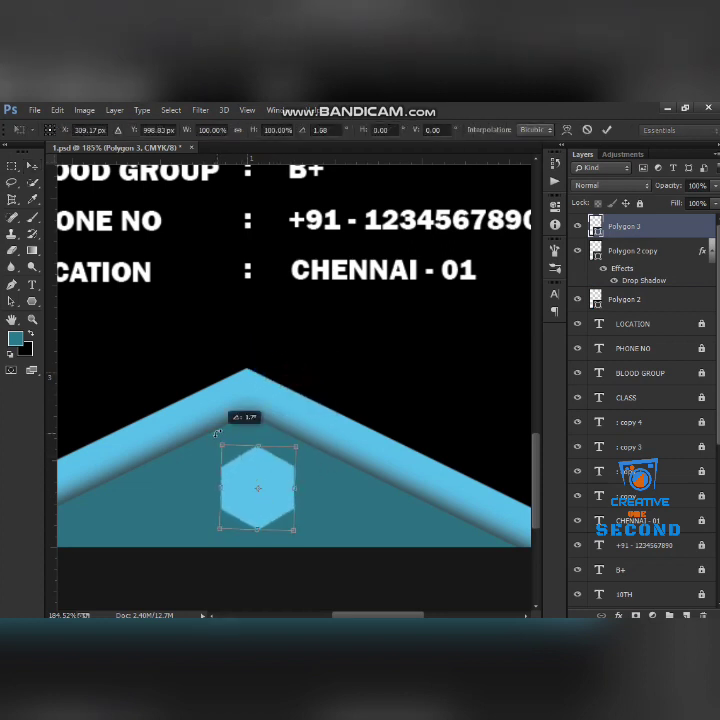
{"action": "key", "text": "Return"}
{"action": "left_click_drag", "start_coordinate": [268, 487], "coordinate": [256, 405]}
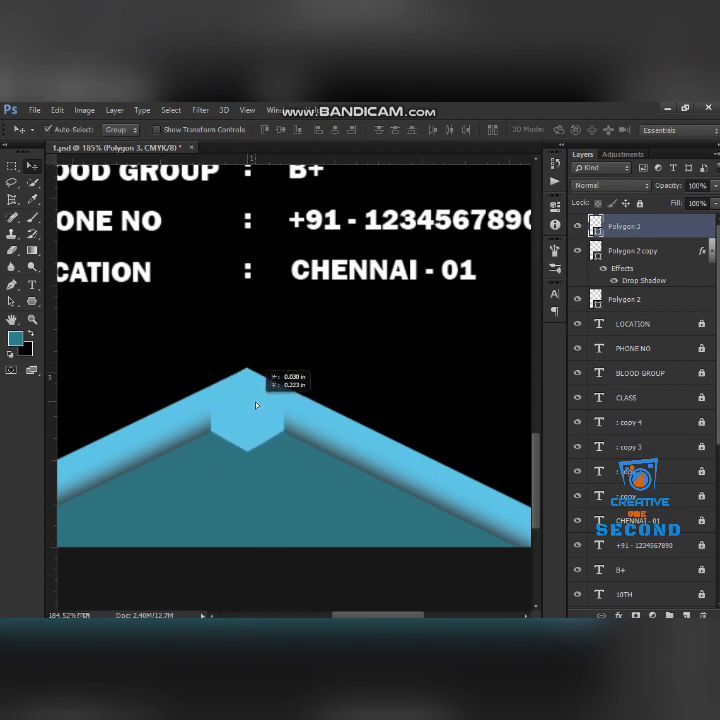
{"action": "scroll", "coordinate": [311, 543], "scroll_direction": "down", "scroll_amount": 2}
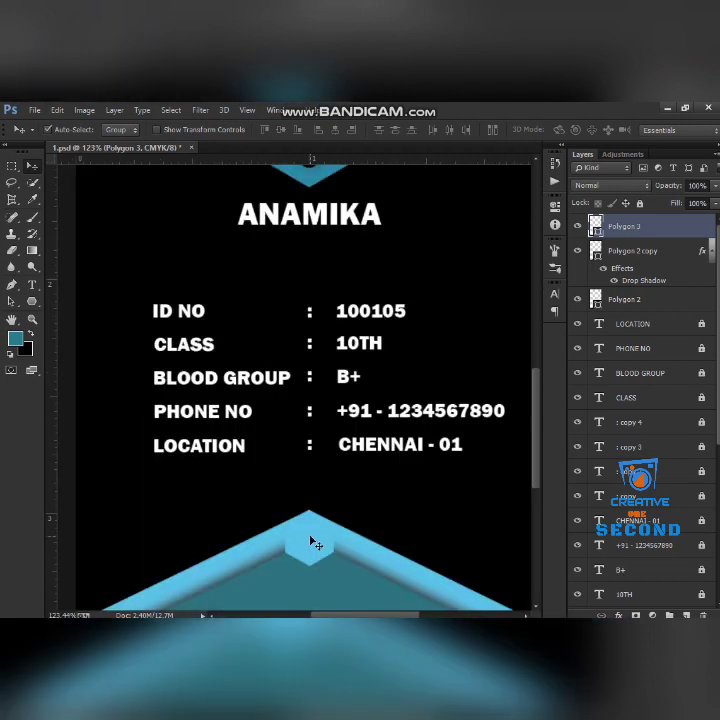
- Load Polygon 3's hexagon outline as a selection and expand it slightly
{"action": "left_click", "coordinate": [597, 228], "text": "ctrl"}
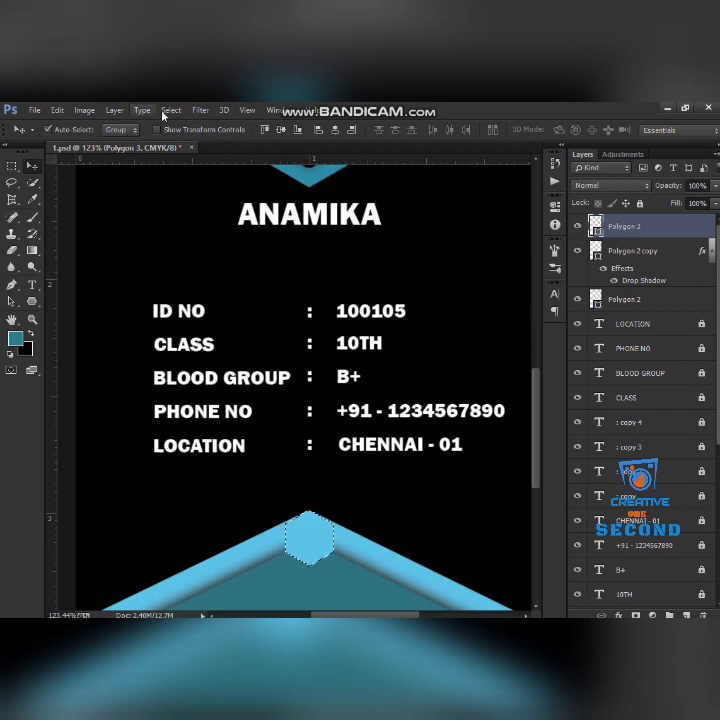
{"action": "left_click", "coordinate": [171, 110]}
{"action": "mouse_move", "coordinate": [182, 261]}
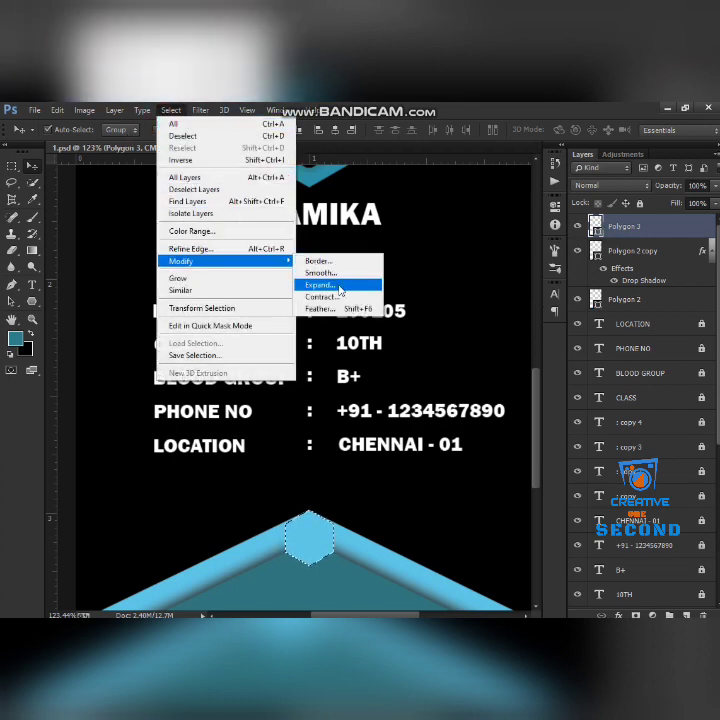
{"action": "left_click", "coordinate": [337, 285]}
{"action": "left_click", "coordinate": [575, 324]}
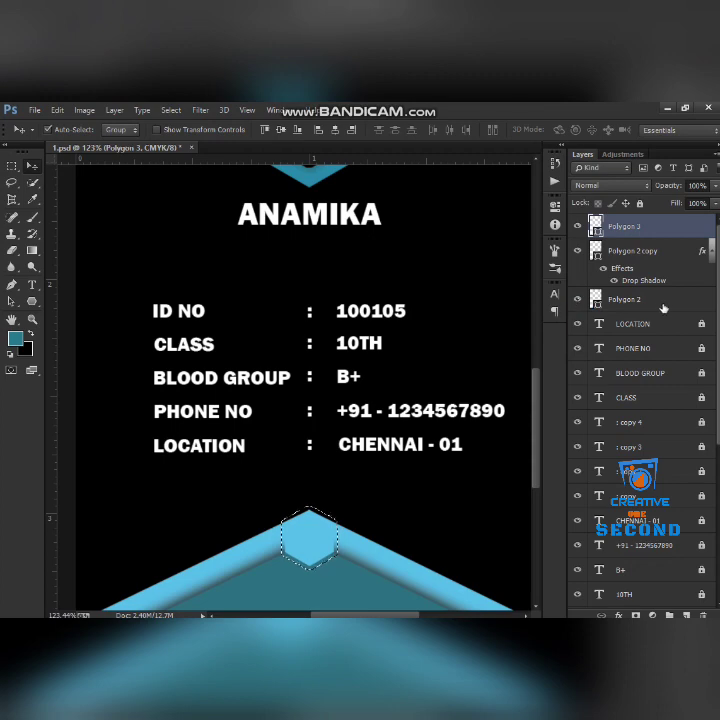
- Rasterize Polygon 2 and cut the expanded hexagon area out of it
{"action": "left_click", "coordinate": [650, 304]}
{"action": "right_click", "coordinate": [650, 303]}
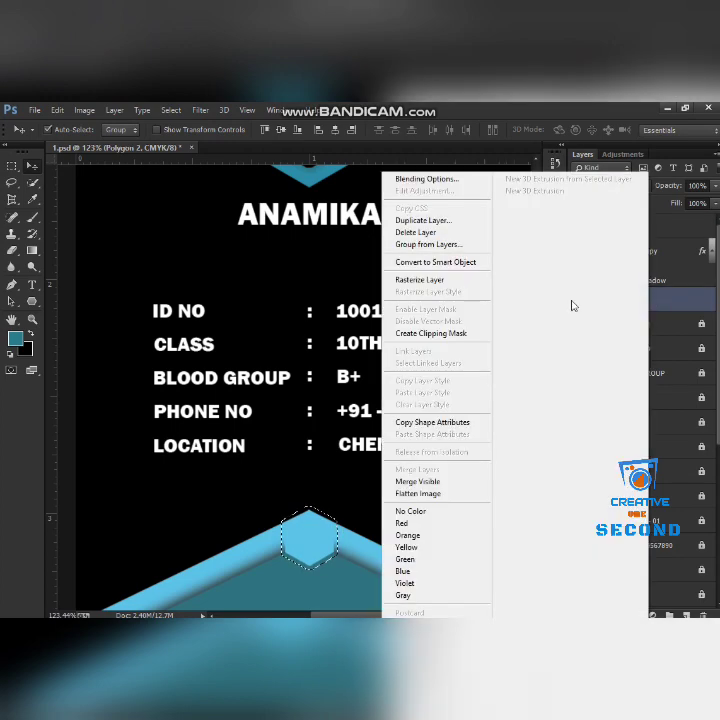
{"action": "left_click", "coordinate": [440, 277]}
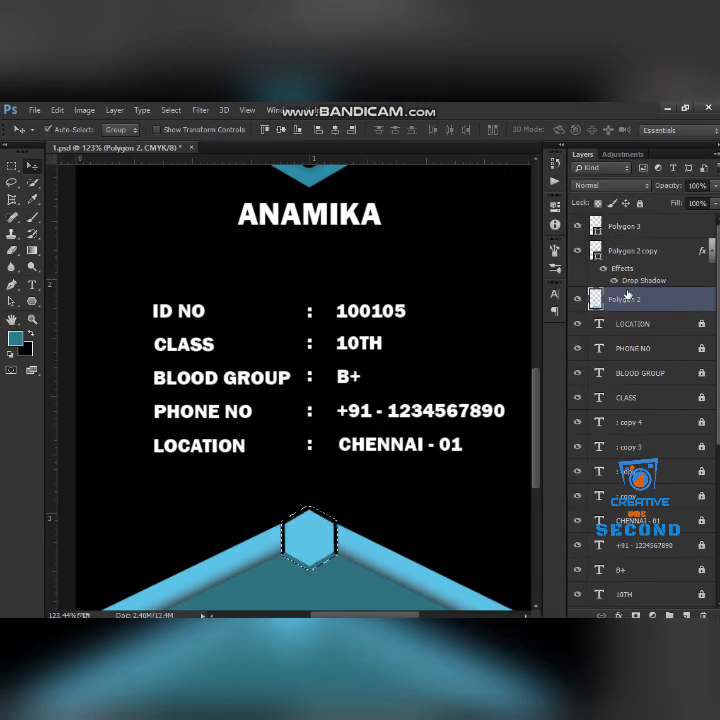
{"action": "key", "text": "ctrl+d"}
- Reload the hexagon outline as a selection and contract it
{"action": "left_click", "coordinate": [625, 229]}
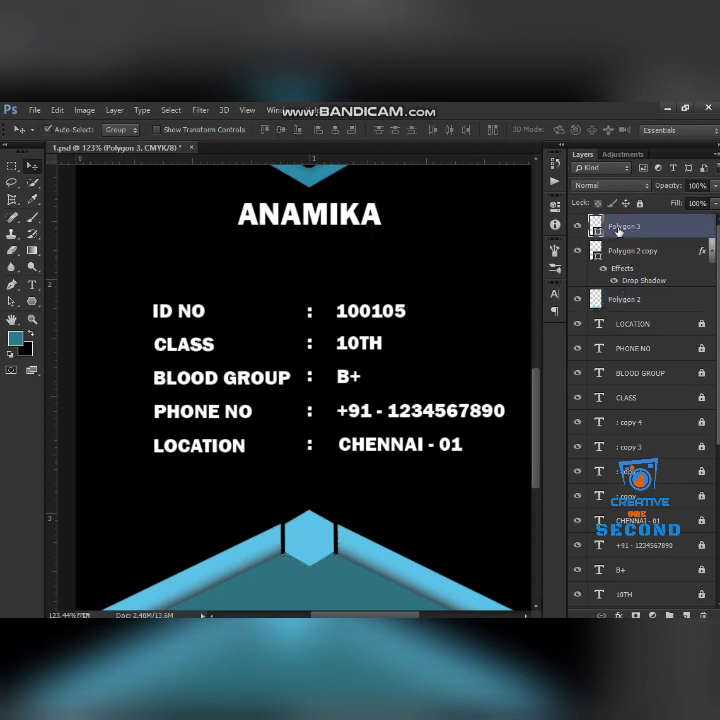
{"action": "left_click", "coordinate": [597, 226], "text": "ctrl"}
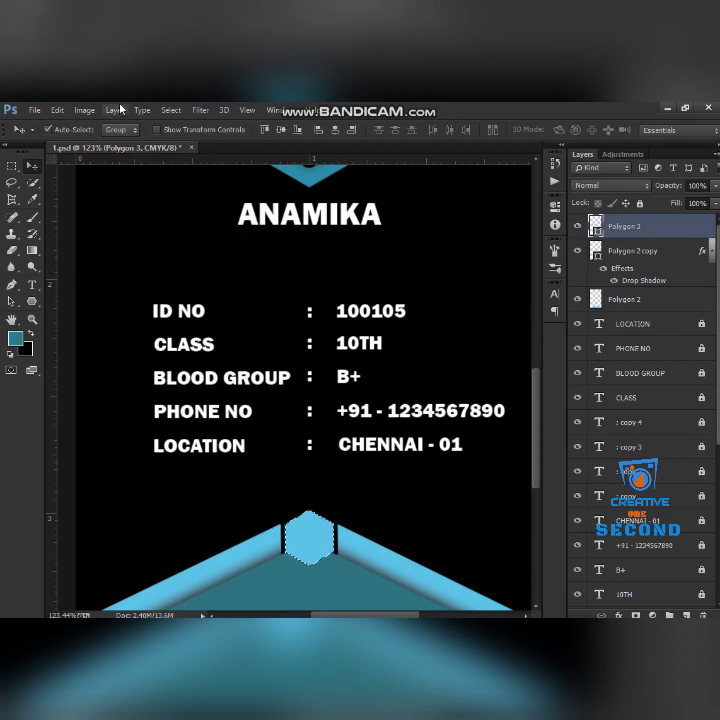
{"action": "left_click", "coordinate": [141, 110]}
{"action": "mouse_move", "coordinate": [171, 110]}
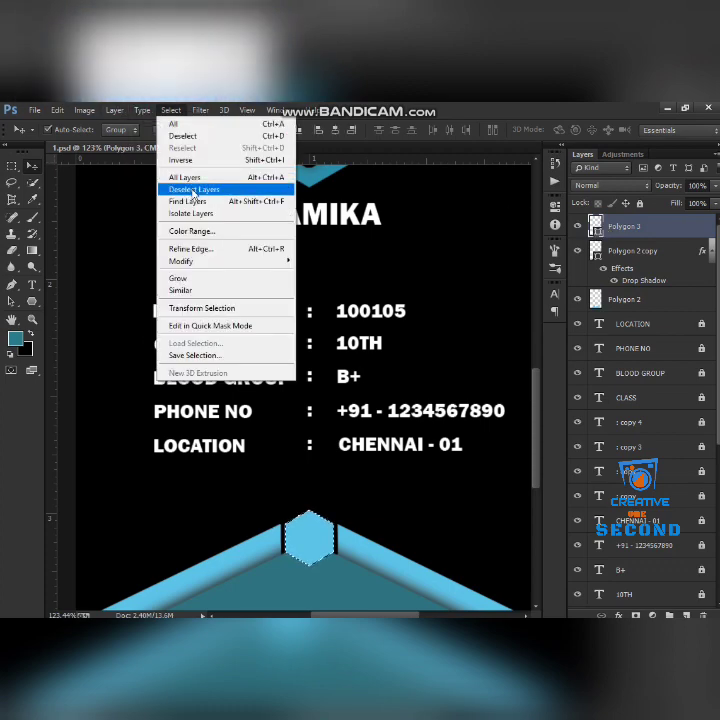
{"action": "mouse_move", "coordinate": [181, 261]}
{"action": "left_click", "coordinate": [320, 298]}
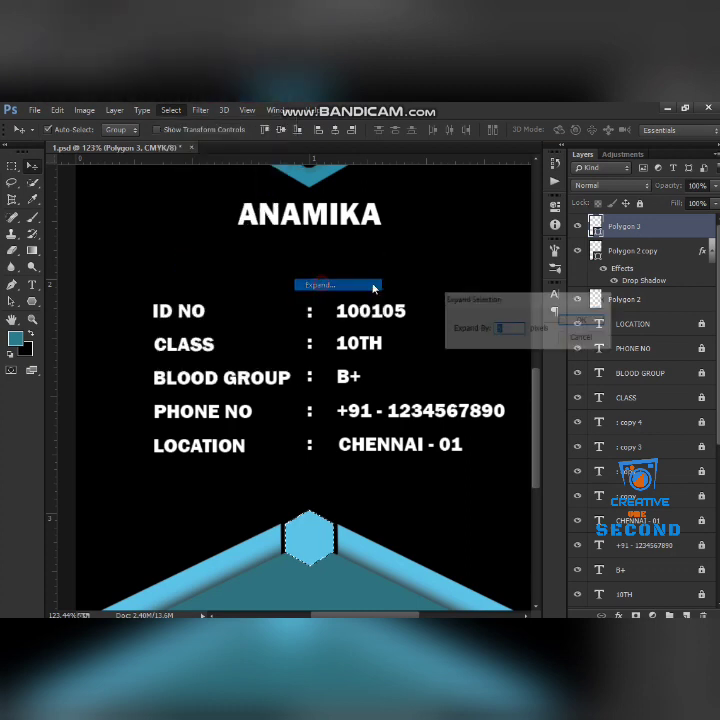
{"action": "left_click", "coordinate": [585, 300]}
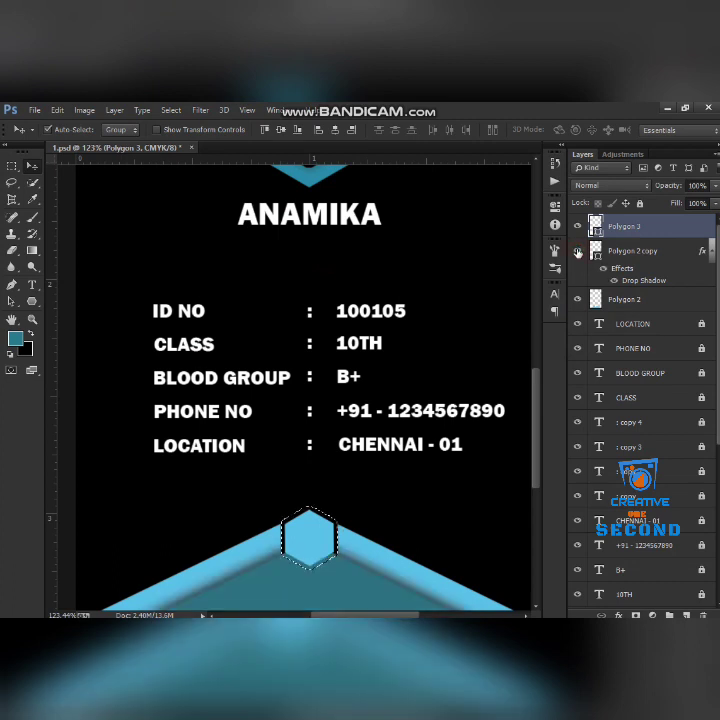
{"action": "left_click", "coordinate": [10, 166]}
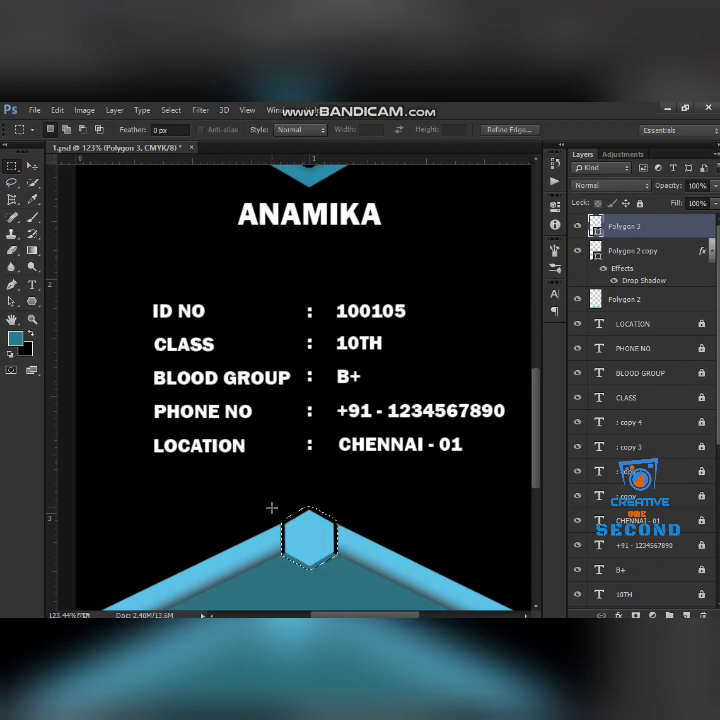
- Trim the selection with a rectangular marquee to the hexagon's lower part
{"action": "left_click_drag", "start_coordinate": [271, 508], "coordinate": [357, 556]}
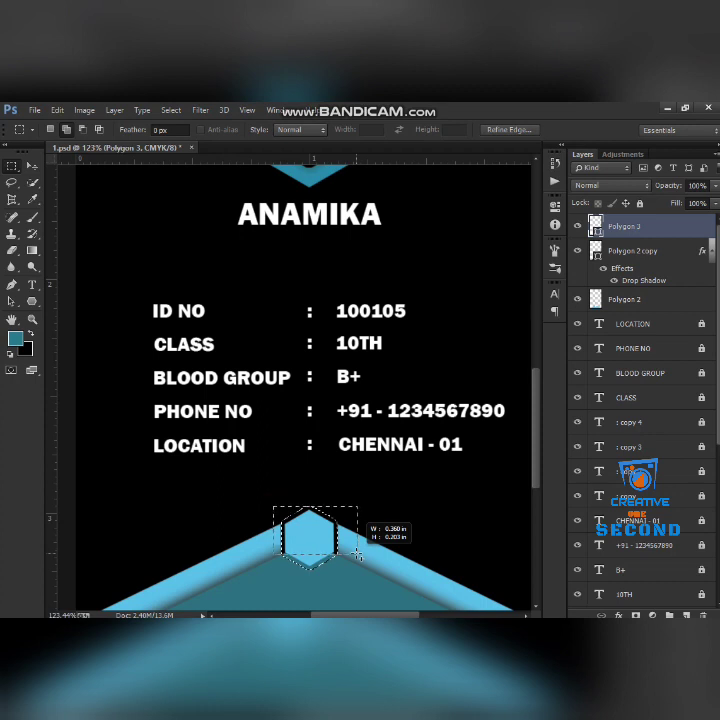
{"action": "left_click_drag", "start_coordinate": [357, 555], "coordinate": [357, 555]}
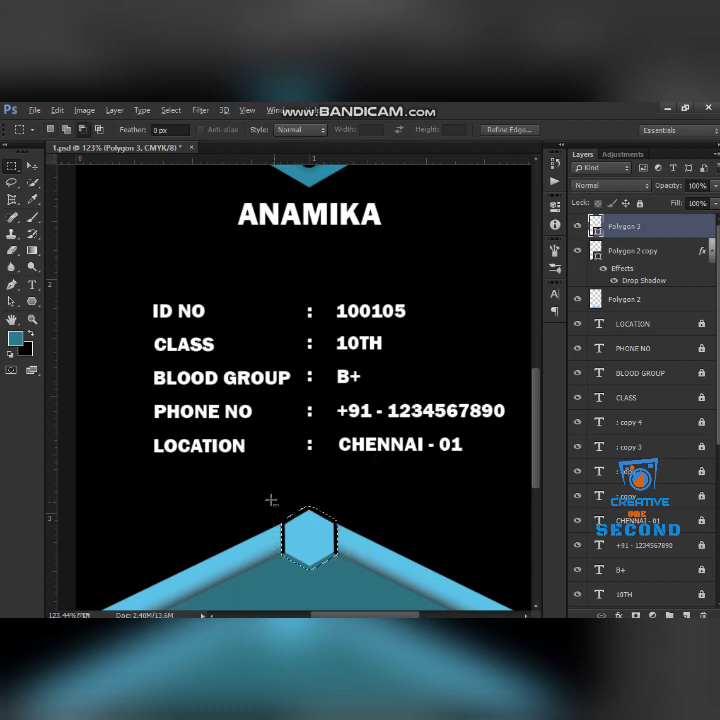
{"action": "left_click_drag", "start_coordinate": [268, 497], "coordinate": [355, 555]}
{"action": "left_click_drag", "start_coordinate": [267, 512], "coordinate": [351, 547]}
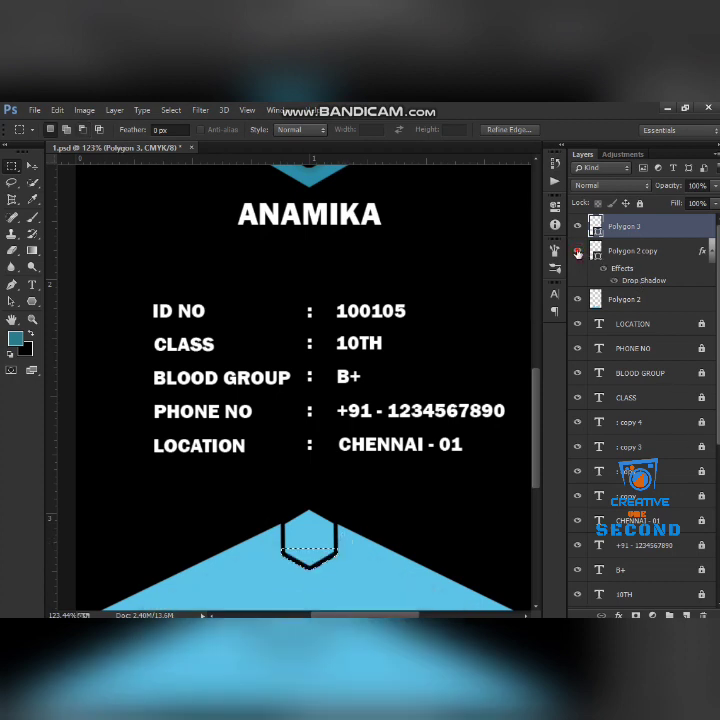
- Rasterize Polygon 2 copy, cut the hexagon outline from it, and fit the card in view
{"action": "left_click", "coordinate": [629, 262]}
{"action": "key", "text": "Delete"}
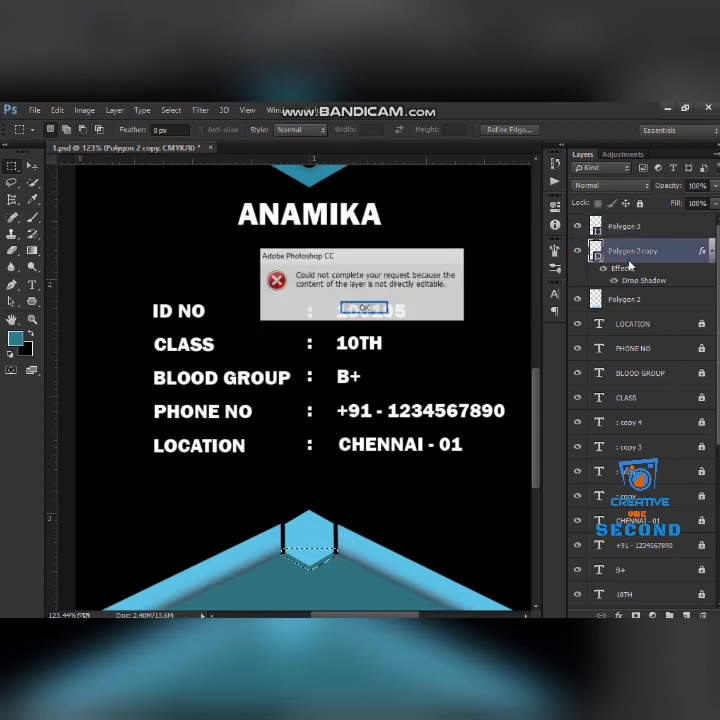
{"action": "key", "text": "Return"}
{"action": "right_click", "coordinate": [638, 255]}
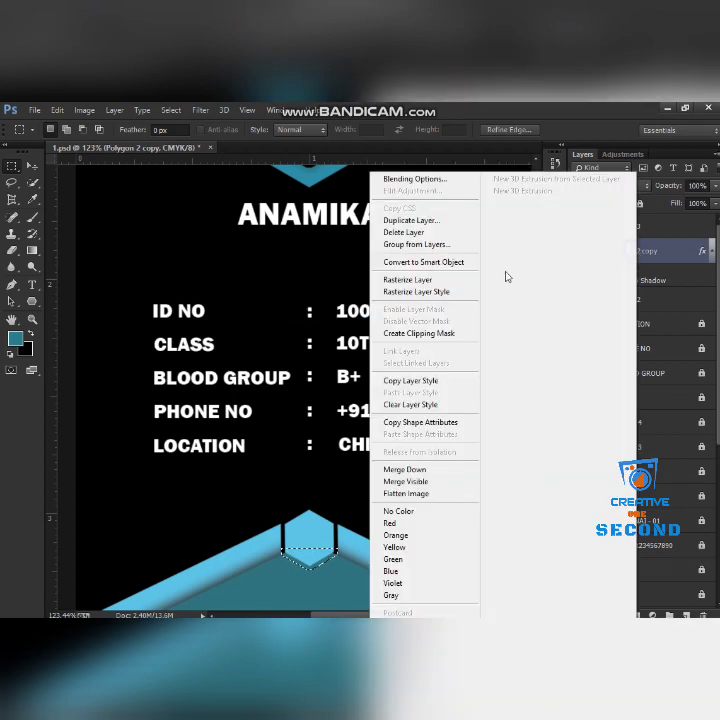
{"action": "left_click", "coordinate": [415, 278]}
{"action": "key", "text": "ctrl+z"}
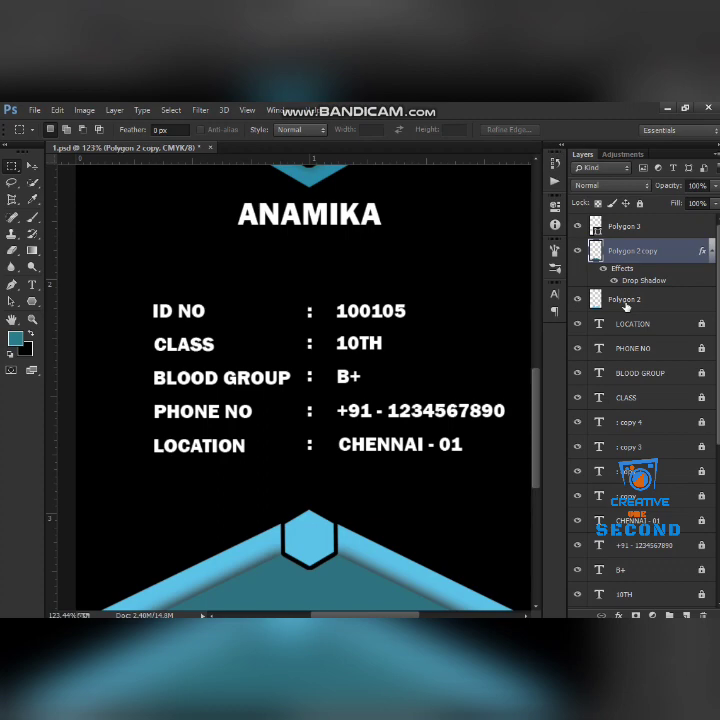
{"action": "key", "text": "ctrl+0"}
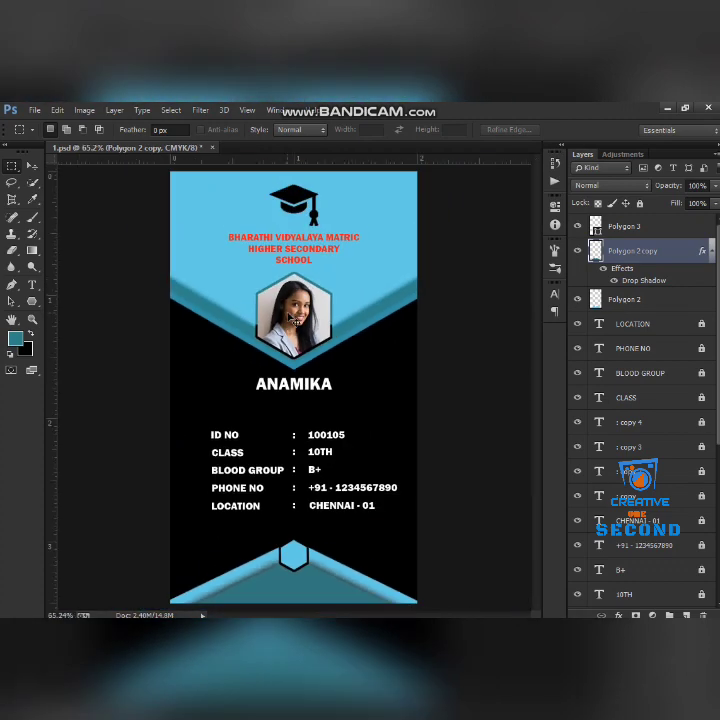
{"action": "key", "text": "v"}
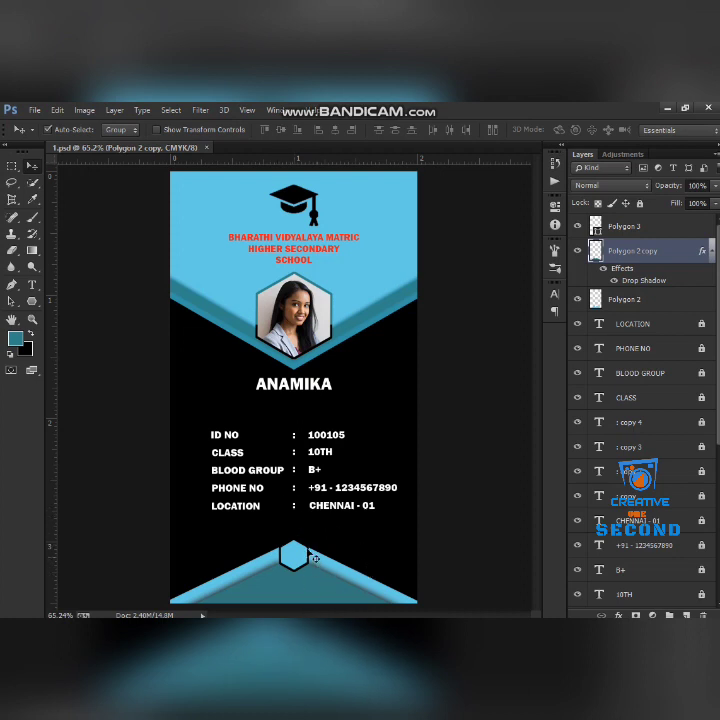
- Add a copy of the graduation cap, shrunk to about 38%, into the bottom hexagon
{"action": "left_click", "coordinate": [385, 224]}
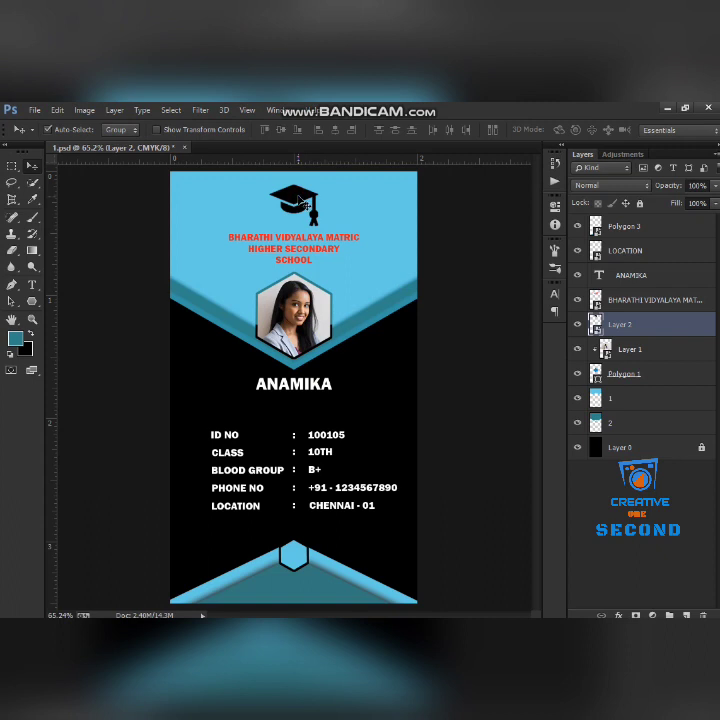
{"action": "key", "text": "ctrl+j"}
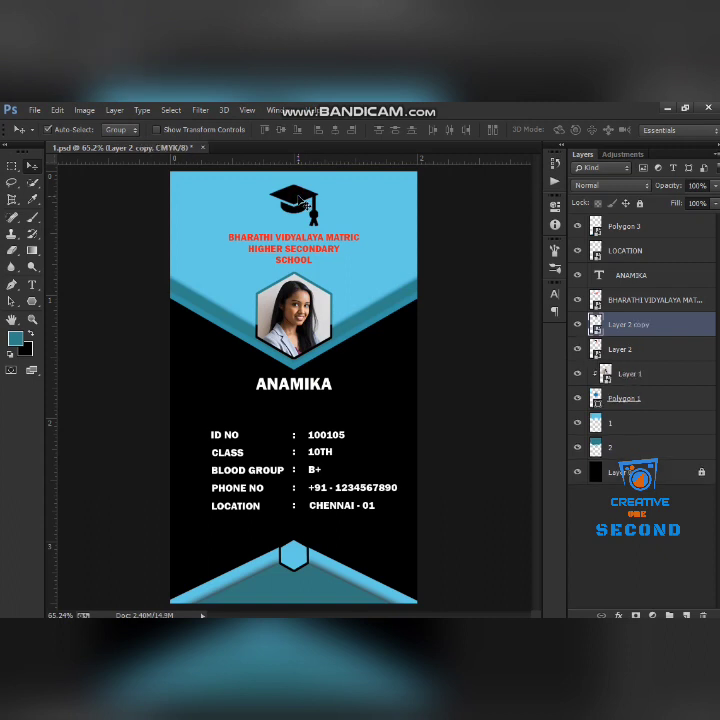
{"action": "key", "text": "ctrl+shift+bracketright"}
{"action": "key", "text": "ctrl+t"}
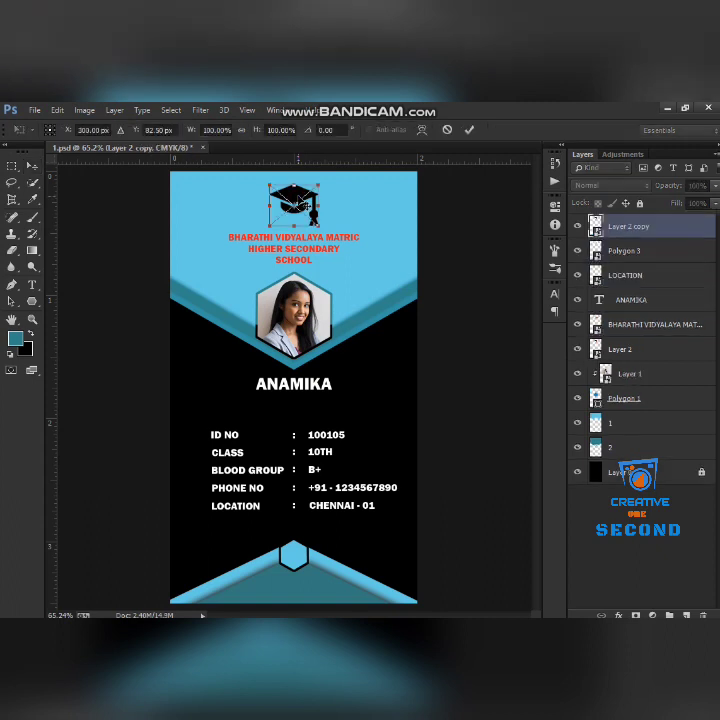
{"action": "left_click_drag", "start_coordinate": [288, 197], "coordinate": [364, 210]}
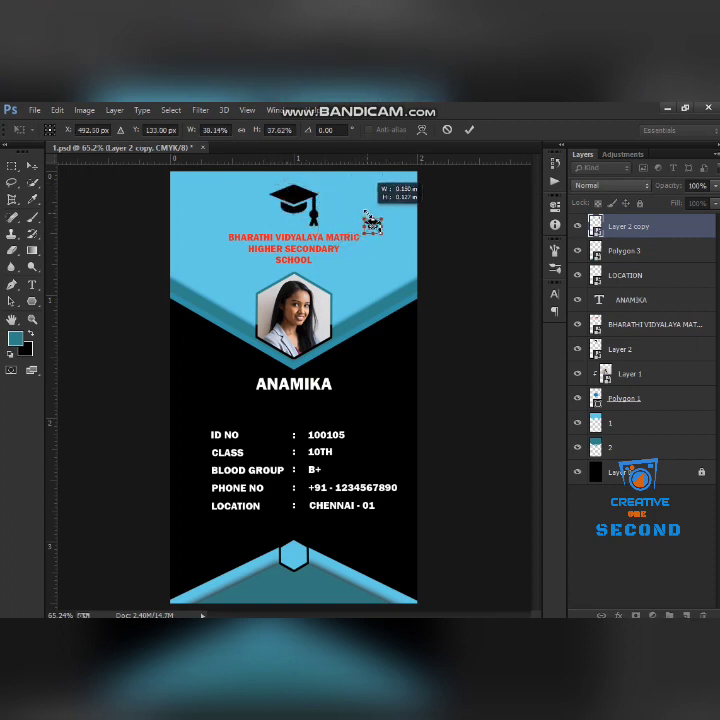
{"action": "key", "text": "Return"}
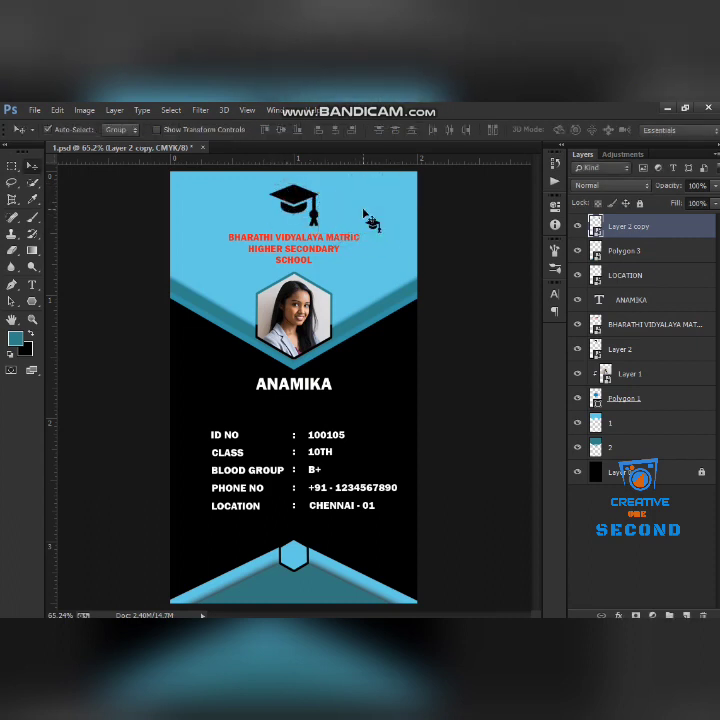
{"action": "left_click_drag", "start_coordinate": [364, 212], "coordinate": [286, 546]}
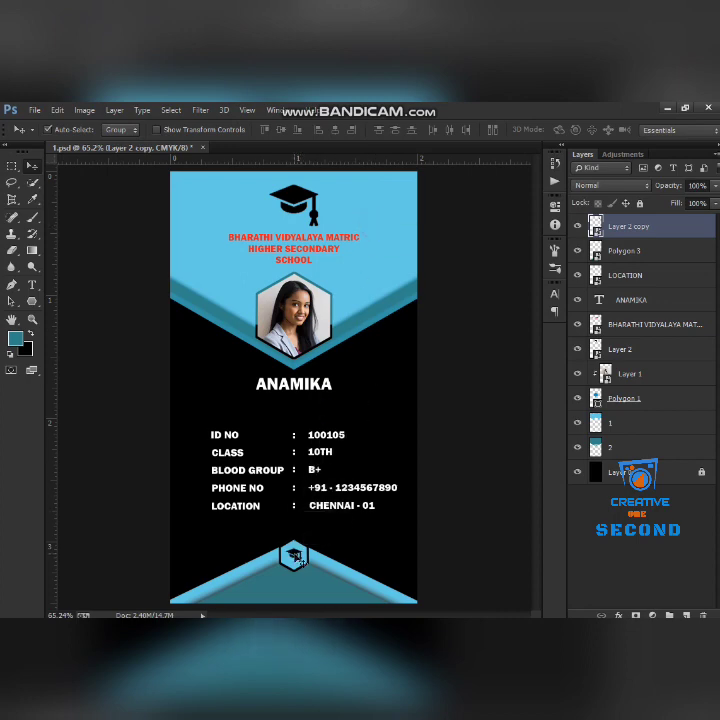
- Zoom in on the bottom hexagon, nudge the small cap until centred, then fit the card on screen
{"action": "scroll", "coordinate": [305, 532], "scroll_direction": "up", "scroll_amount": 3}
{"action": "scroll", "coordinate": [315, 535], "scroll_direction": "up", "scroll_amount": 3}
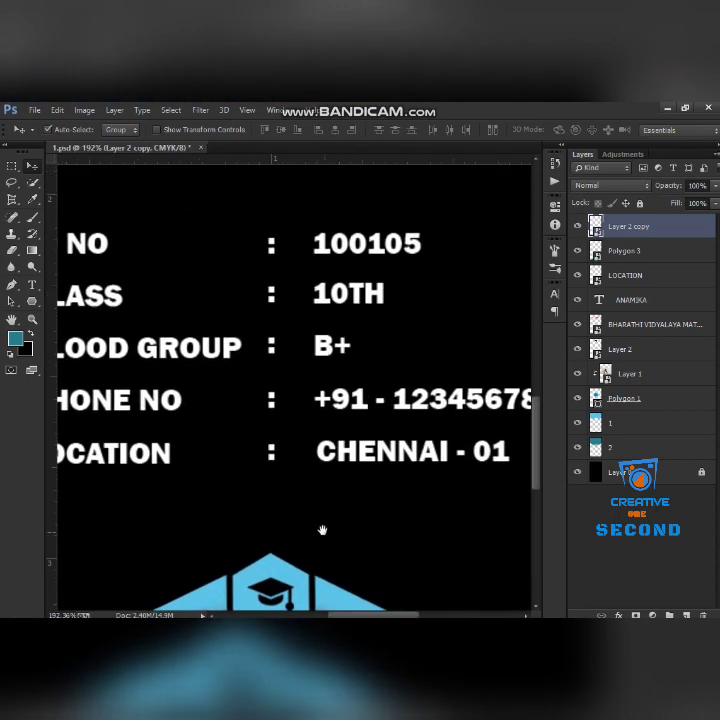
{"action": "left_click_drag", "start_coordinate": [322, 530], "coordinate": [345, 394]}
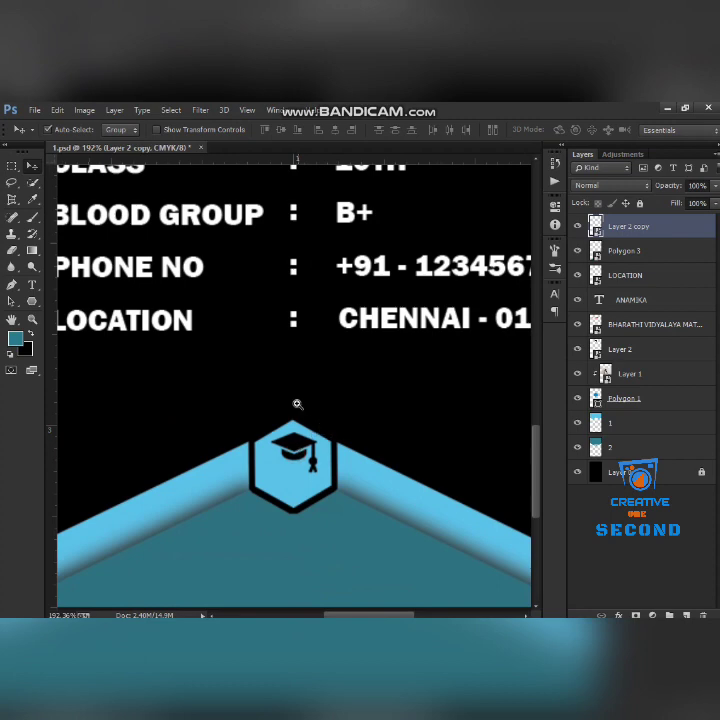
{"action": "scroll", "coordinate": [320, 410], "scroll_direction": "up", "scroll_amount": 3}
{"action": "scroll", "coordinate": [342, 455], "scroll_direction": "up", "scroll_amount": 1}
{"action": "scroll", "coordinate": [300, 470], "scroll_direction": "down", "scroll_amount": 1}
{"action": "left_click_drag", "start_coordinate": [286, 485], "coordinate": [287, 462]}
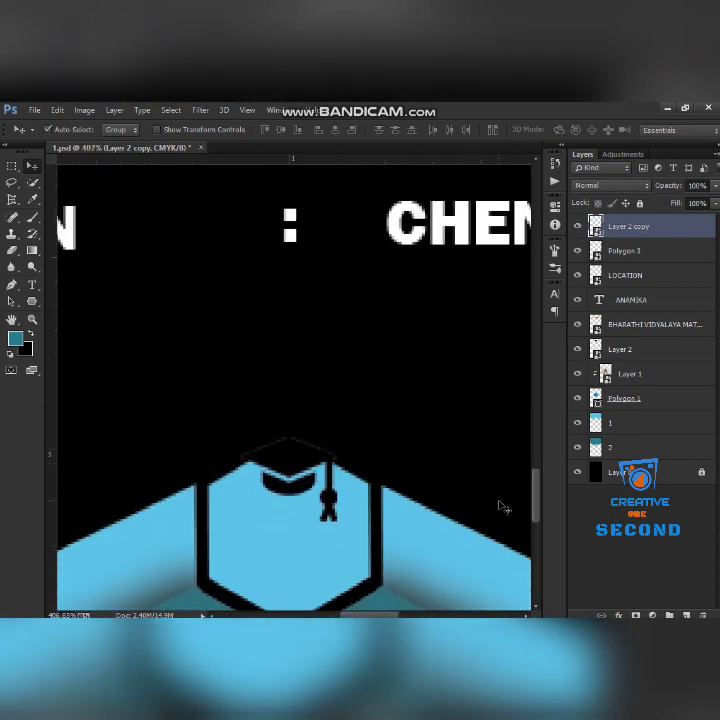
{"action": "key", "text": "Up"}
{"action": "key", "text": "Up"}
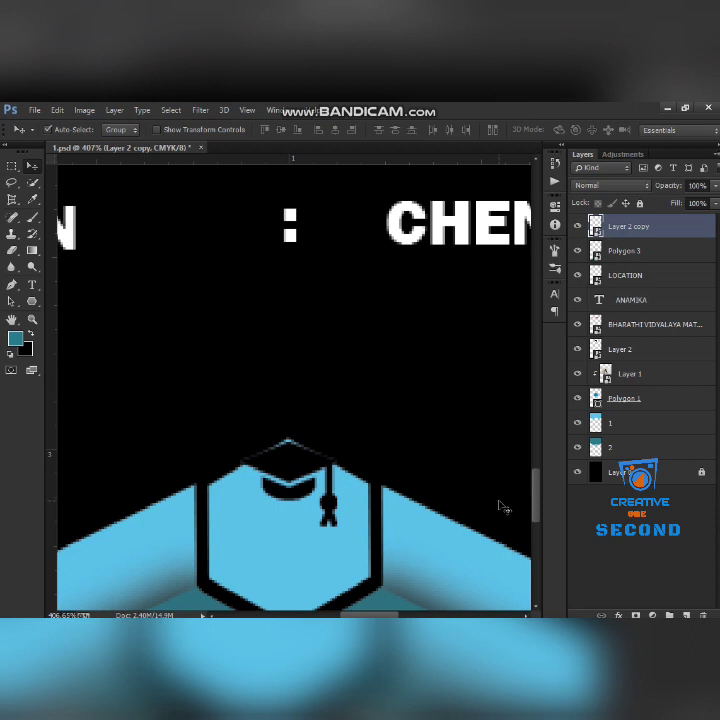
{"action": "key", "text": "Down"}
{"action": "key", "text": "Down"}
{"action": "key", "text": "Down"}
{"action": "key", "text": "Down"}
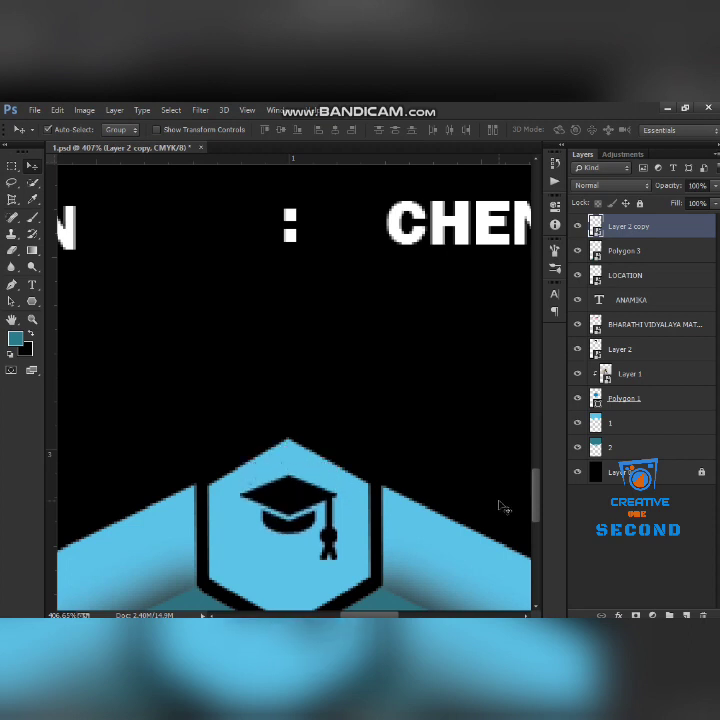
{"action": "key", "text": "Down"}
{"action": "key", "text": "Down"}
{"action": "key", "text": "Down"}
{"action": "key", "text": "Up"}
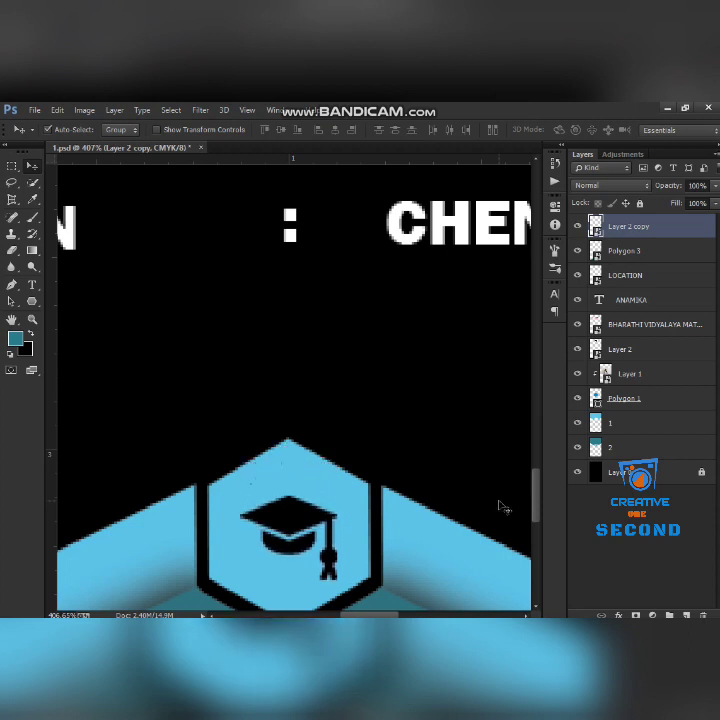
{"action": "key", "text": "Down"}
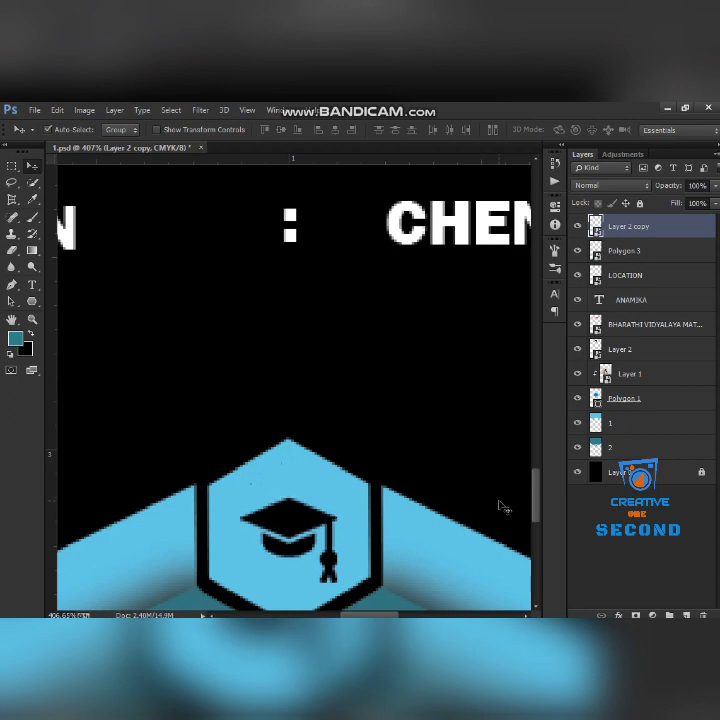
{"action": "key", "text": "ctrl+0"}
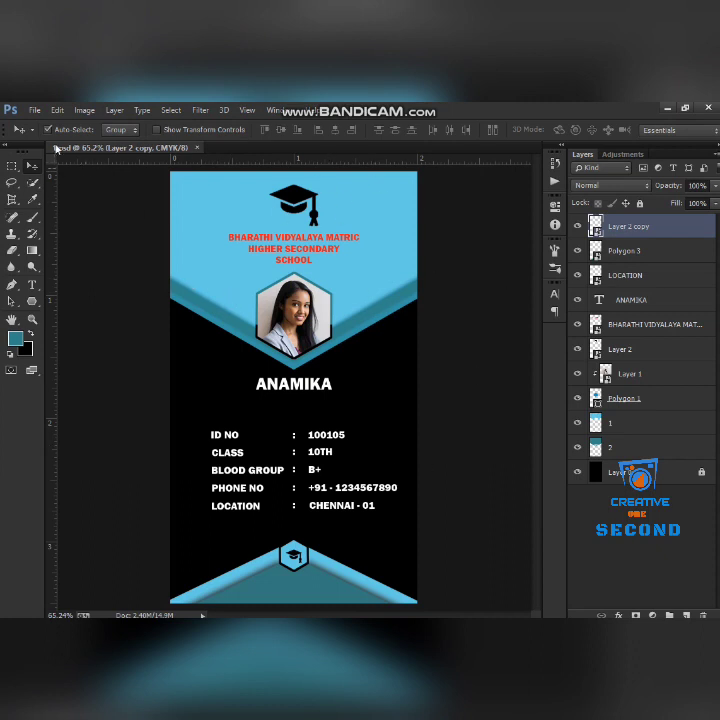
- Create a new document with default settings and fill it with black
{"action": "left_click", "coordinate": [34, 112]}
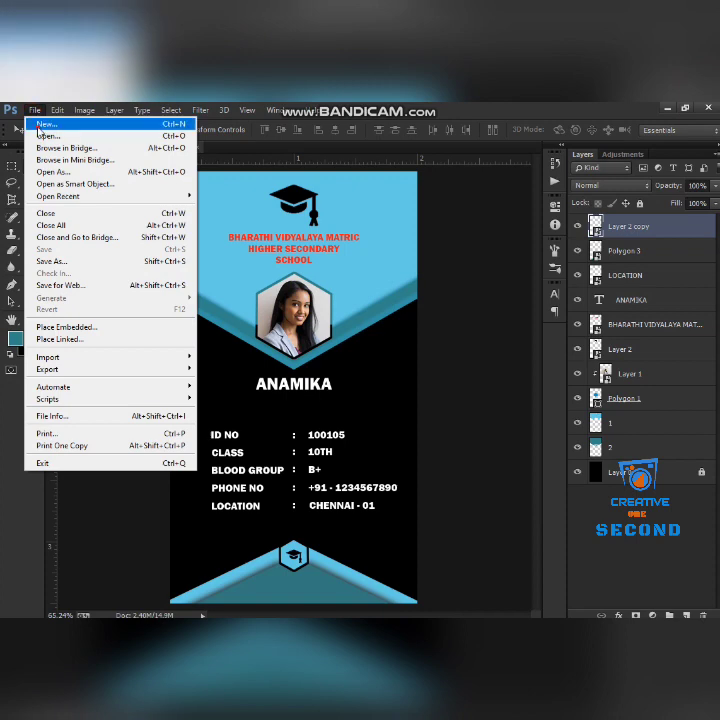
{"action": "left_click", "coordinate": [40, 125]}
{"action": "left_click", "coordinate": [400, 226]}
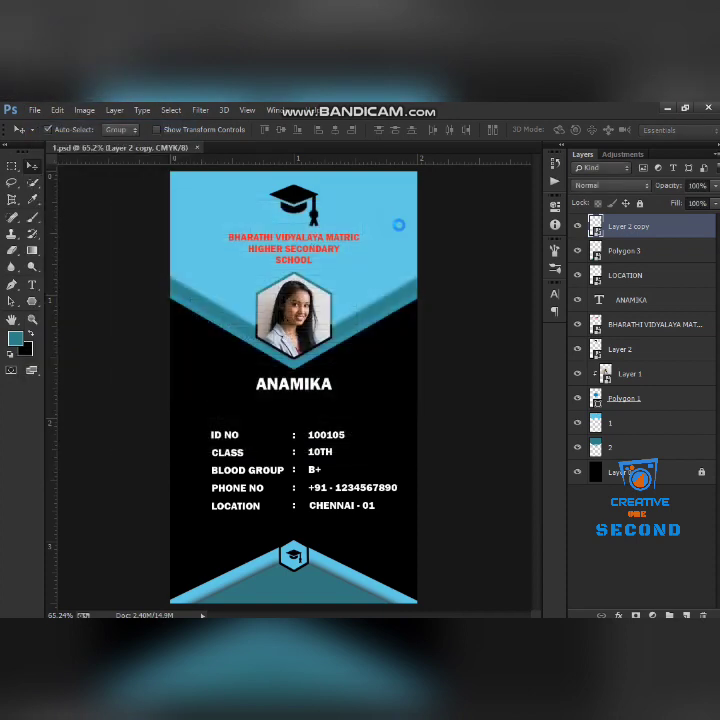
{"action": "key", "text": "d"}
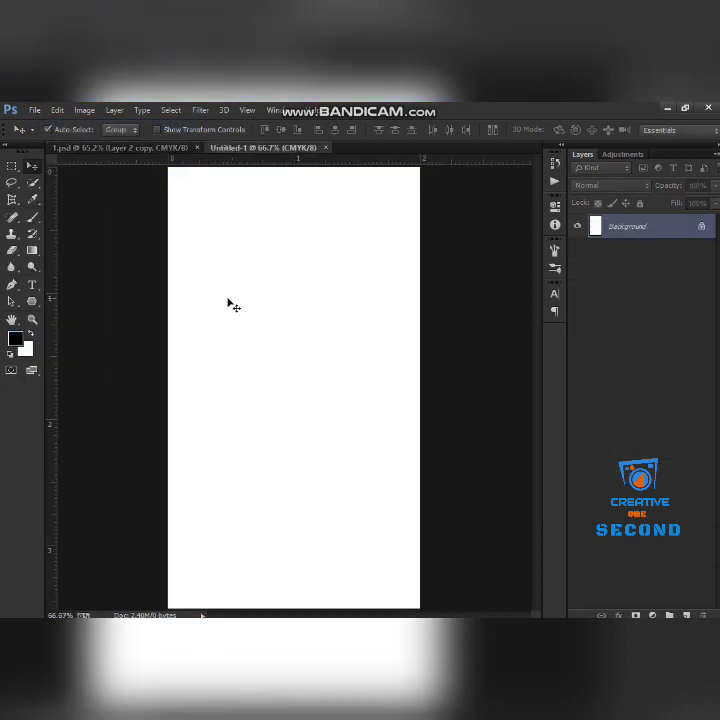
{"action": "key", "text": "alt+BackSpace"}
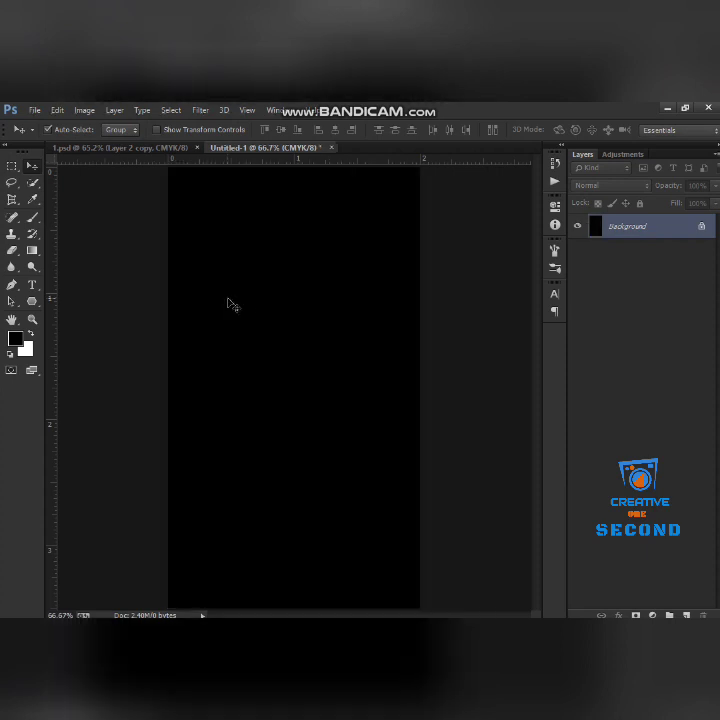
- Unlock the background, add an empty layer, and bring over the card's background shape layers from 1.psd
{"action": "left_click", "coordinate": [701, 226]}
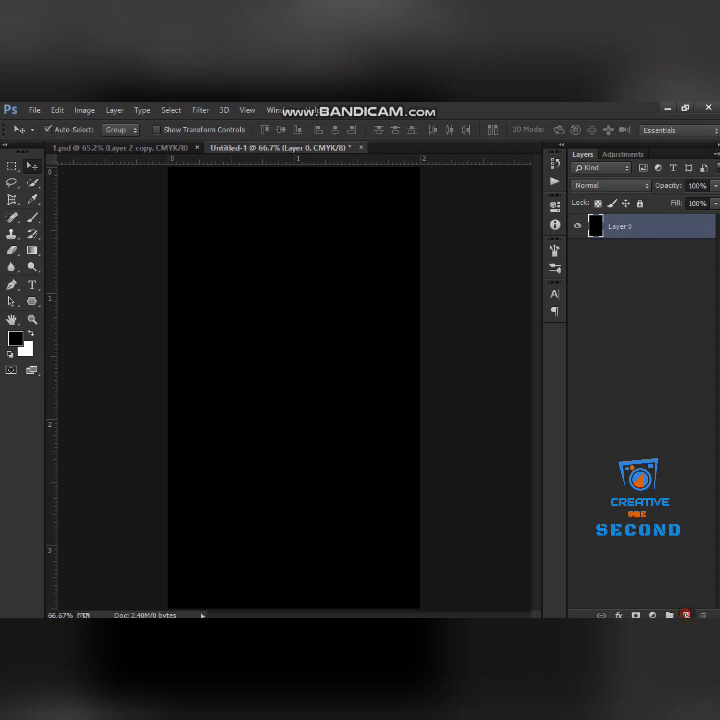
{"action": "left_click", "coordinate": [686, 614]}
{"action": "left_click", "coordinate": [153, 149]}
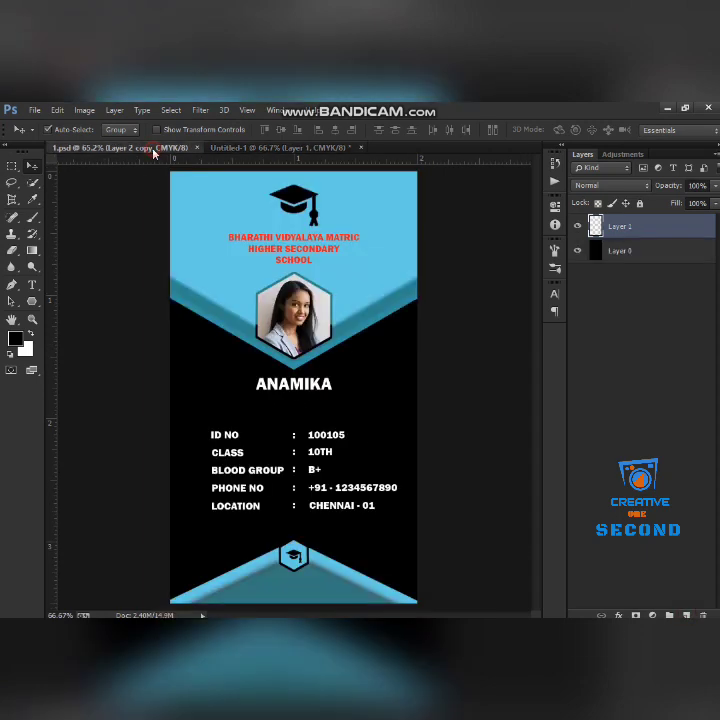
{"action": "left_click_drag", "start_coordinate": [458, 338], "coordinate": [405, 262]}
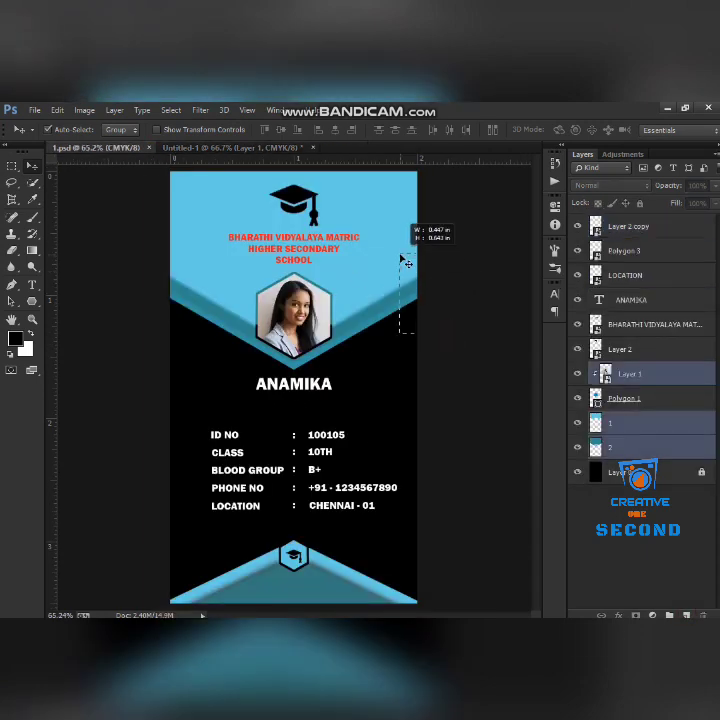
{"action": "left_click", "coordinate": [478, 281]}
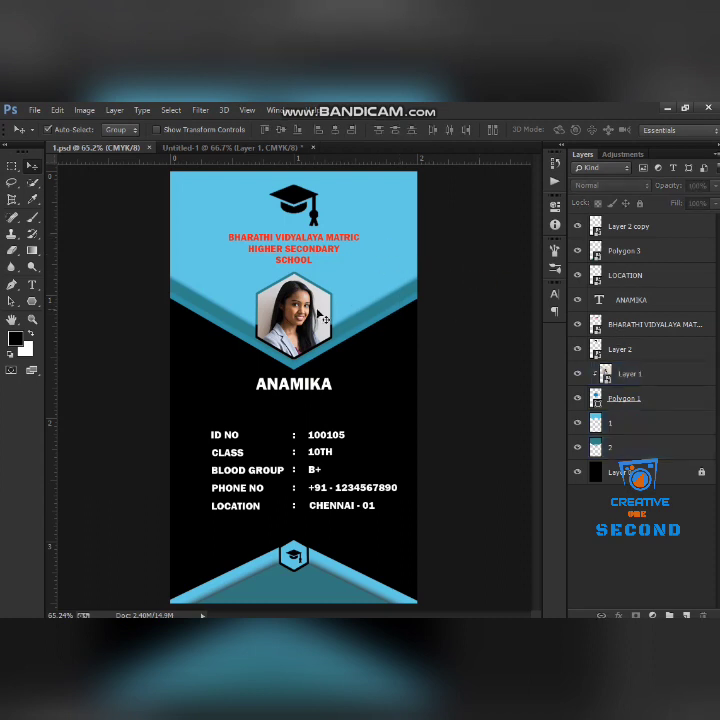
{"action": "left_click_drag", "start_coordinate": [493, 354], "coordinate": [390, 254]}
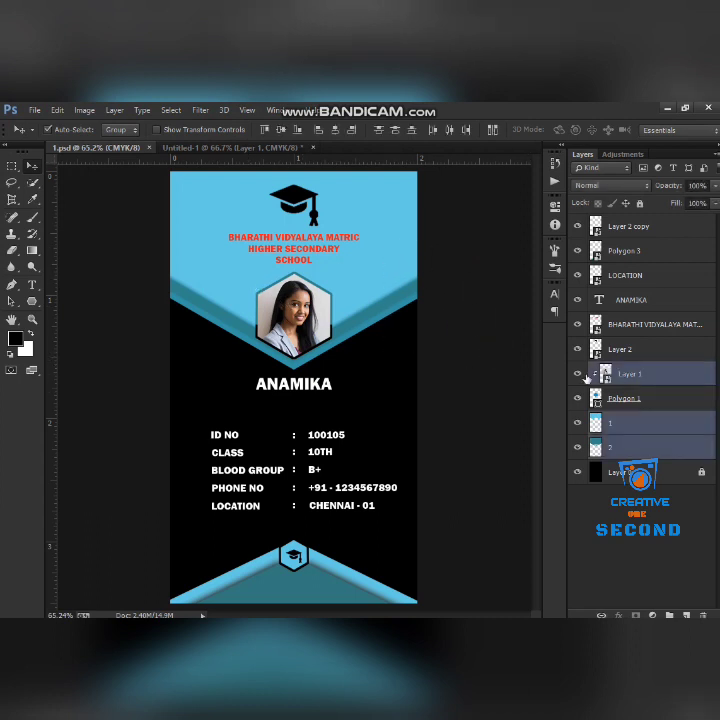
{"action": "left_click_drag", "start_coordinate": [587, 378], "coordinate": [252, 355]}
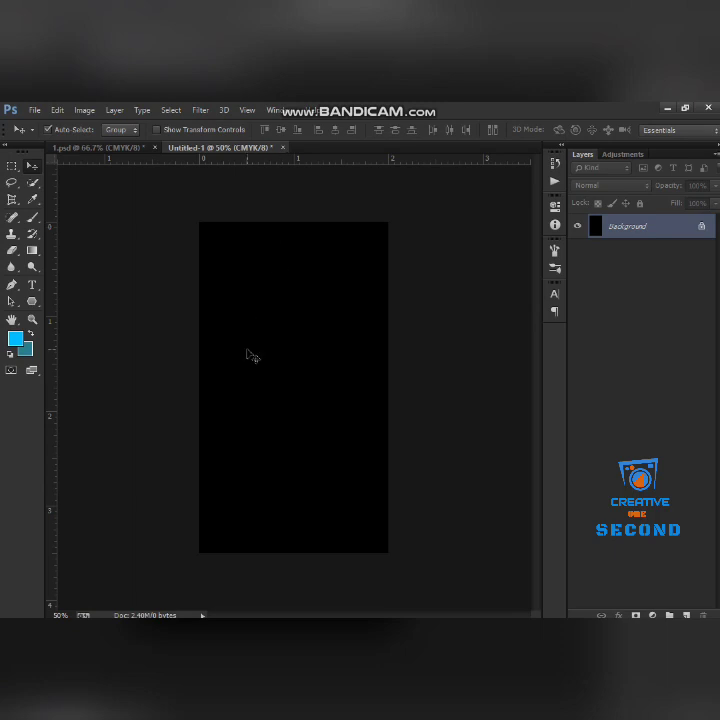
- Draw a blue hexagon on the black canvas with the Polygon tool
{"action": "key", "text": "u"}
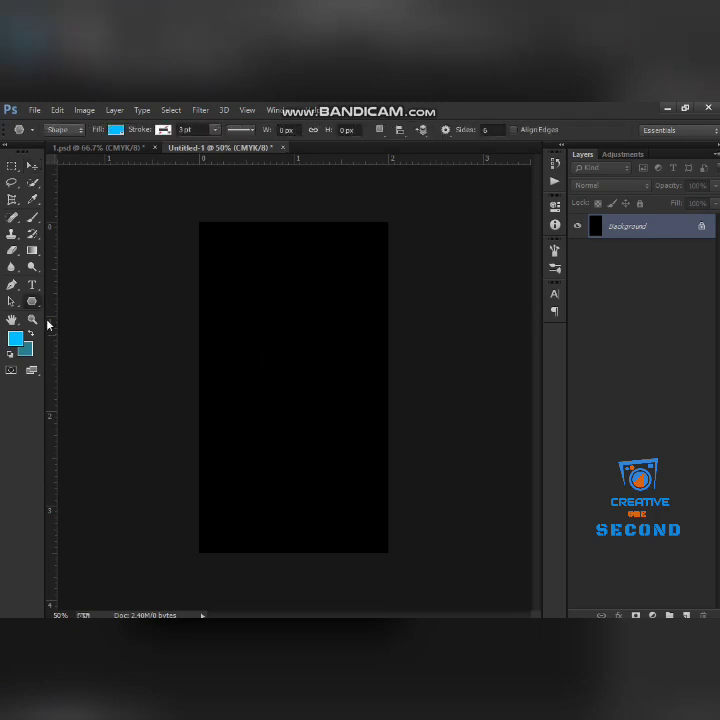
{"action": "right_click", "coordinate": [35, 301]}
{"action": "left_click", "coordinate": [85, 334]}
{"action": "mouse_move", "coordinate": [254, 308]}
{"action": "left_mouse_down"}
{"action": "mouse_move", "coordinate": [304, 372]}
{"action": "mouse_move", "coordinate": [318, 343]}
{"action": "left_mouse_up"}
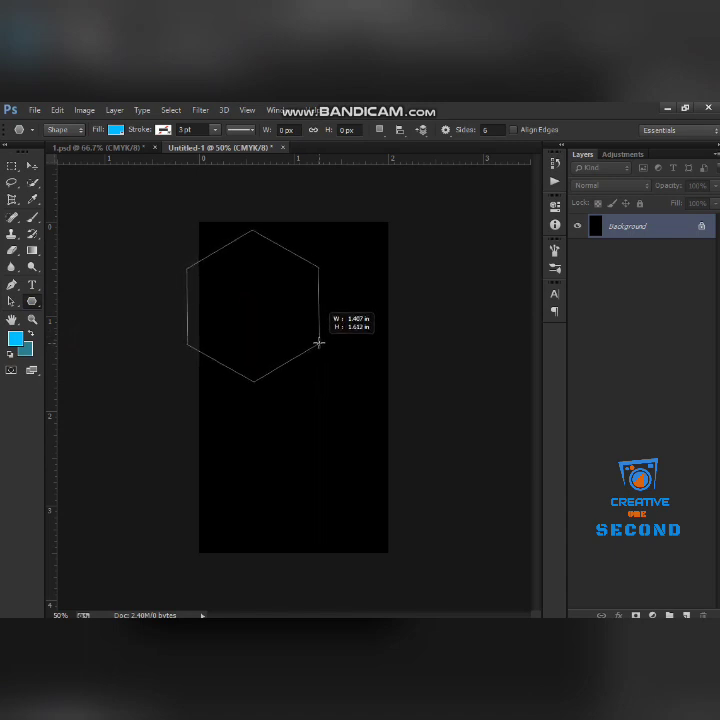
{"action": "left_click_drag", "start_coordinate": [318, 343], "coordinate": [332, 332]}
- Enlarge the hexagon to about 163% as a V banner flush with the top edge, then duplicate it
{"action": "key", "text": "v"}
{"action": "key", "text": "ctrl+t"}
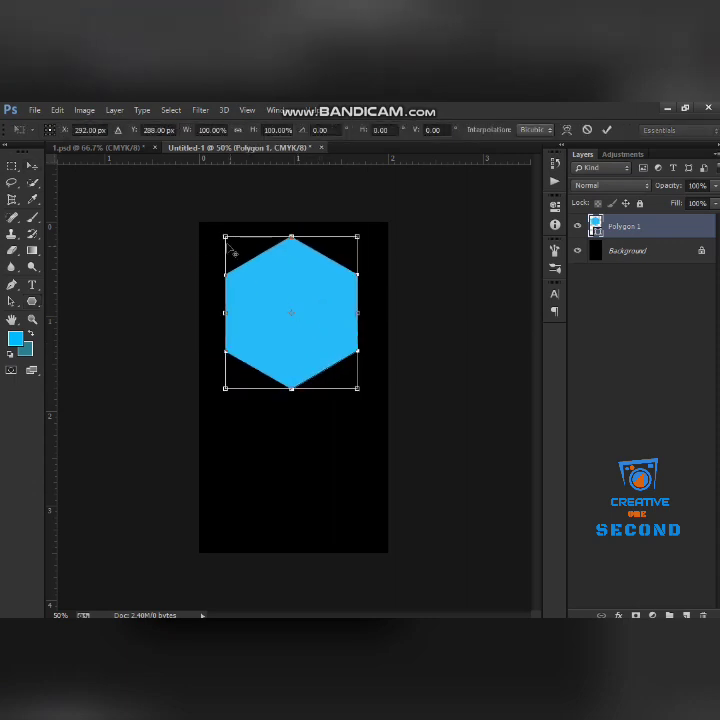
{"action": "mouse_move", "coordinate": [224, 236]}
{"action": "left_mouse_down"}
{"action": "mouse_move", "coordinate": [185, 203]}
{"action": "mouse_move", "coordinate": [183, 188]}
{"action": "left_mouse_up"}
{"action": "left_click_drag", "start_coordinate": [291, 313], "coordinate": [287, 298]}
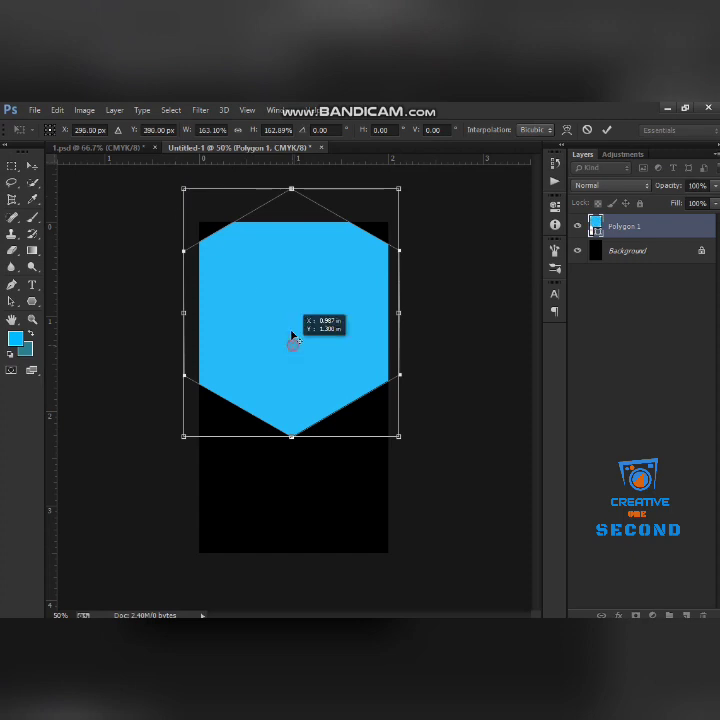
{"action": "left_click_drag", "start_coordinate": [318, 372], "coordinate": [318, 273]}
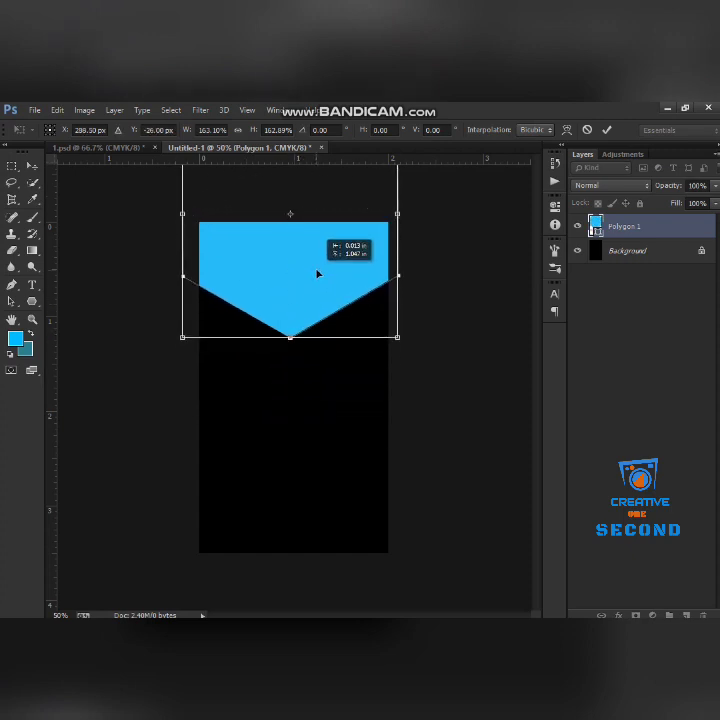
{"action": "left_click_drag", "start_coordinate": [317, 273], "coordinate": [319, 279]}
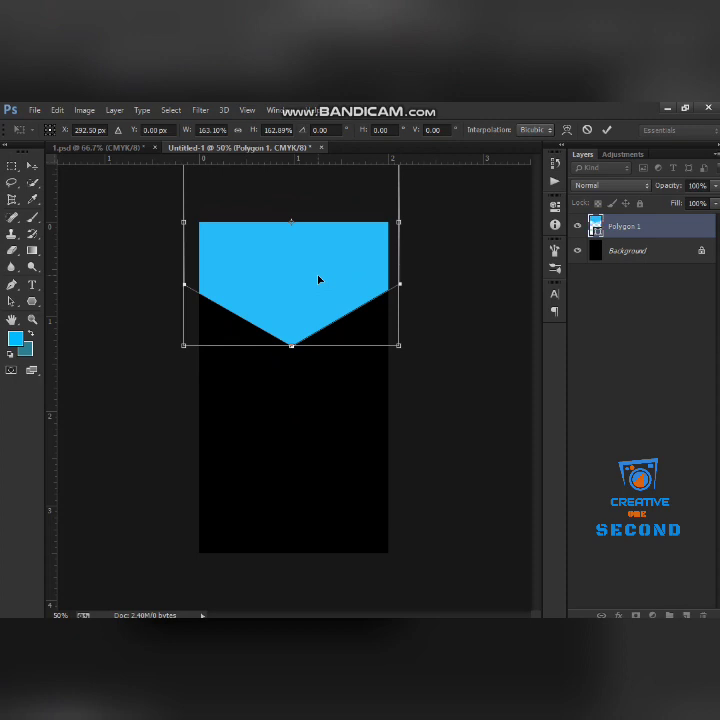
{"action": "key", "text": "Return"}
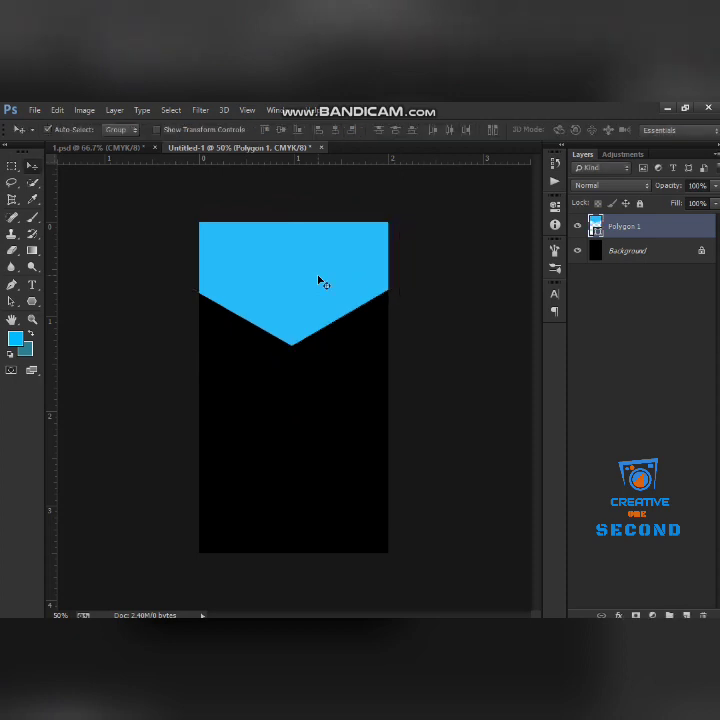
{"action": "key", "text": "ctrl+j"}
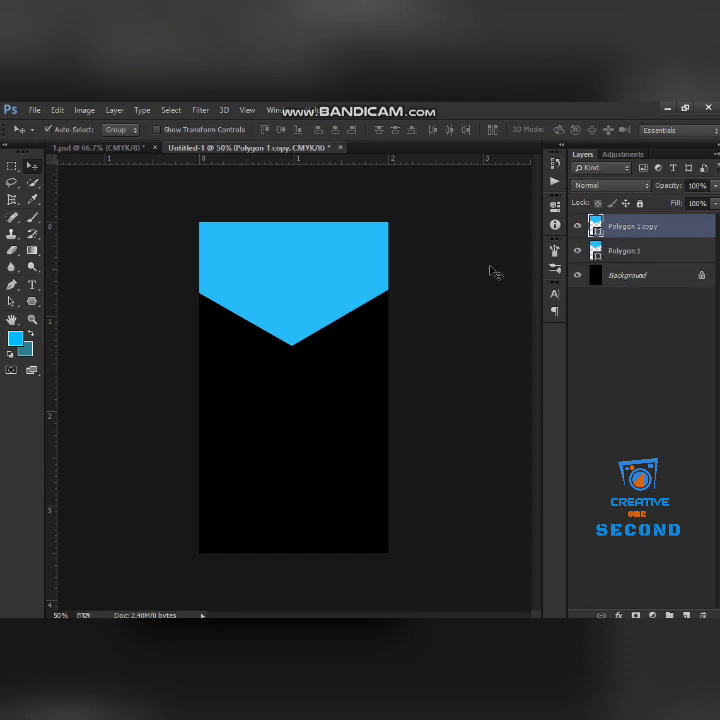
- Change the duplicate polygon's fill to teal #32858b
{"action": "double_click", "coordinate": [596, 226]}
{"action": "left_click", "coordinate": [484, 356]}
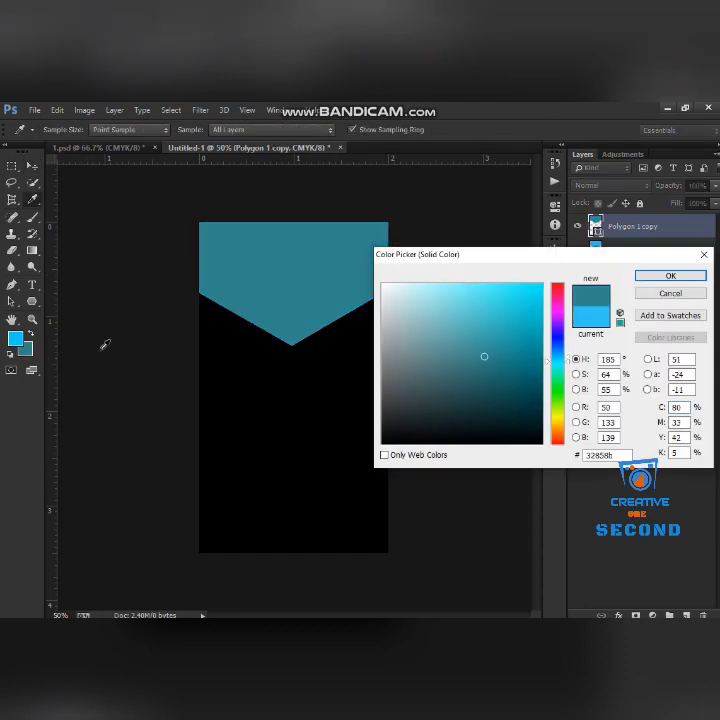
{"action": "left_click", "coordinate": [655, 276]}
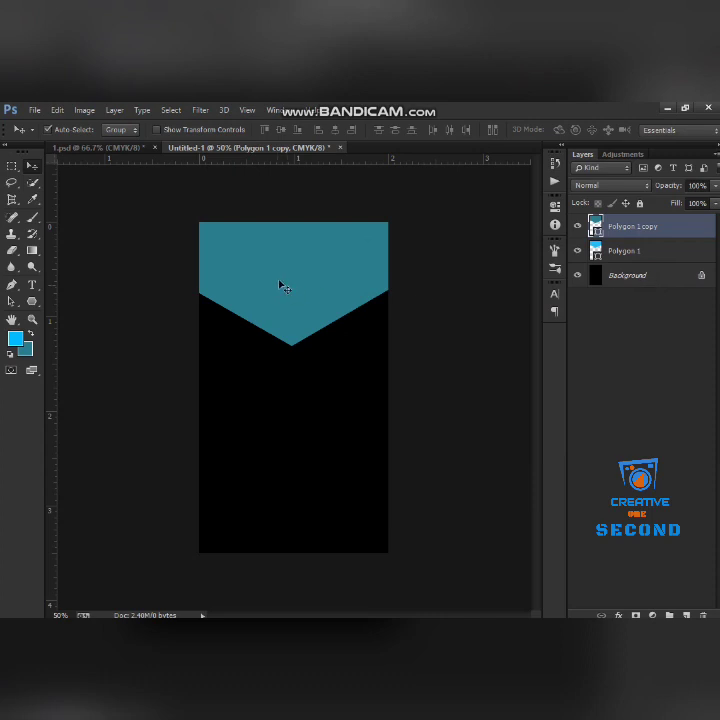
{"action": "left_click_drag", "start_coordinate": [282, 287], "coordinate": [280, 312]}
{"action": "key", "text": "ctrl+z"}
- Raise the teal copy to reveal a blue V stripe, then nudge both V shapes up together
{"action": "key", "text": "shift+Up"}
{"action": "key", "text": "shift+Up"}
{"action": "key", "text": "shift+Up"}
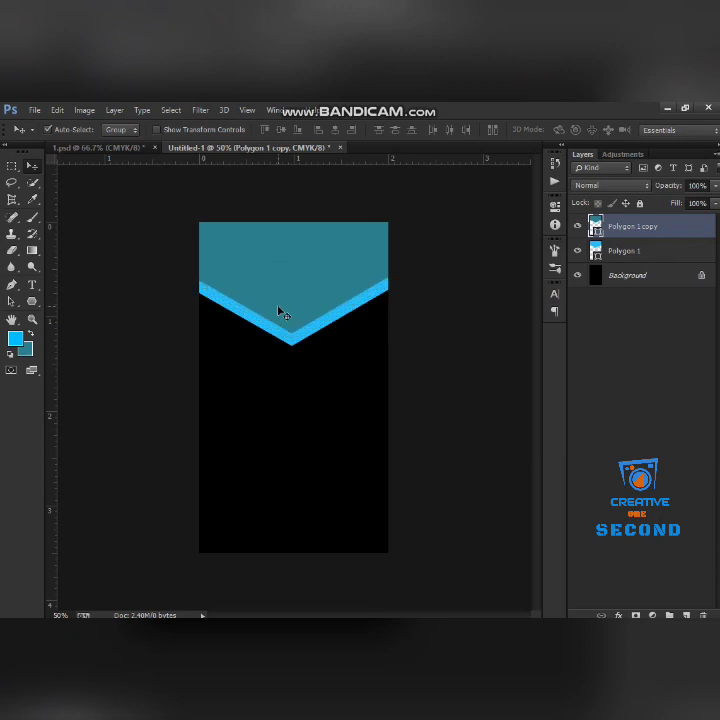
{"action": "key", "text": "shift+Up"}
{"action": "key", "text": "shift+Up"}
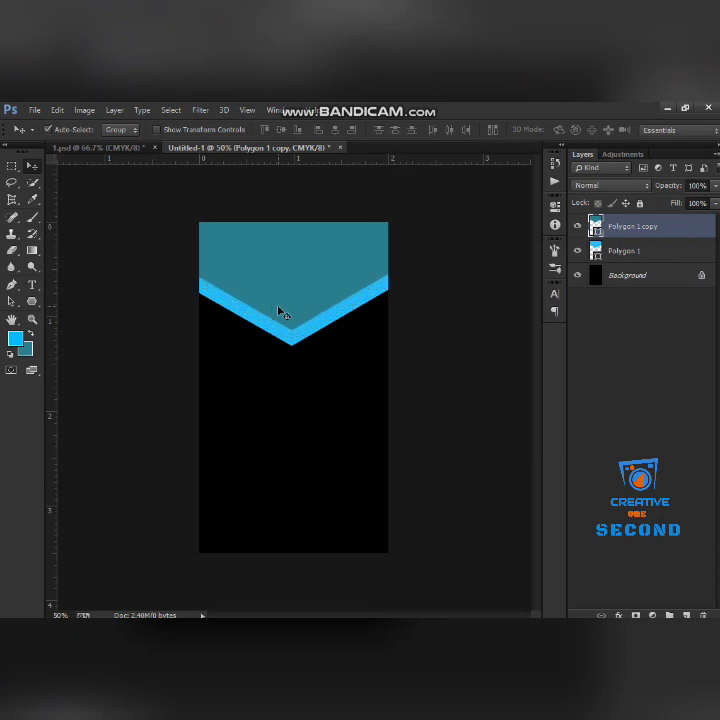
{"action": "key", "text": "shift+Up"}
{"action": "left_click", "coordinate": [296, 289], "text": "shift"}
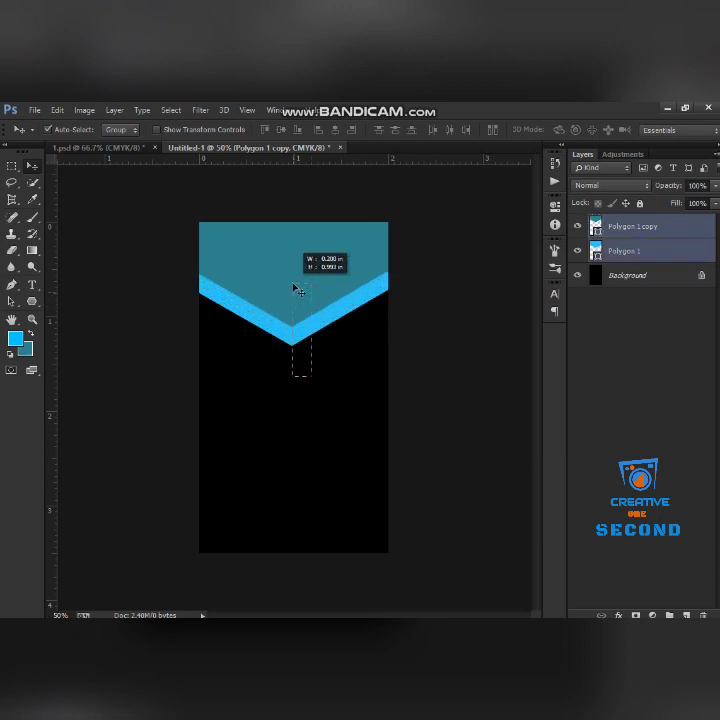
{"action": "key", "text": "Up"}
{"action": "key", "text": "Up"}
{"action": "key", "text": "Up"}
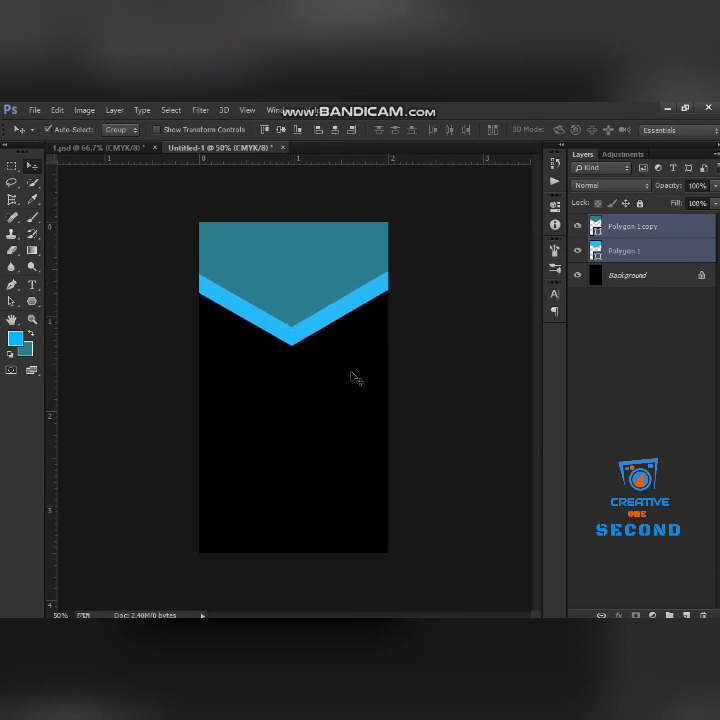
{"action": "left_click_drag", "start_coordinate": [350, 378], "coordinate": [274, 251]}
- Duplicate both chevron layers and rotate the copies 180°
{"action": "key", "text": "ctrl+t"}
{"action": "key", "text": "Return"}
{"action": "key", "text": "ctrl+t"}
{"action": "key", "text": "Return"}
{"action": "key", "text": "ctrl+j"}
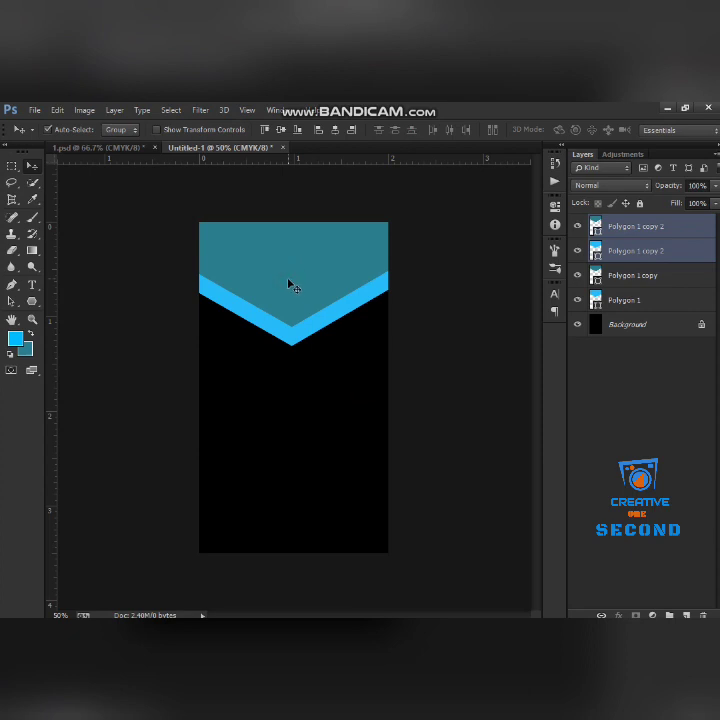
{"action": "key", "text": "ctrl+t"}
{"action": "left_click_drag", "start_coordinate": [177, 364], "coordinate": [309, 183]}
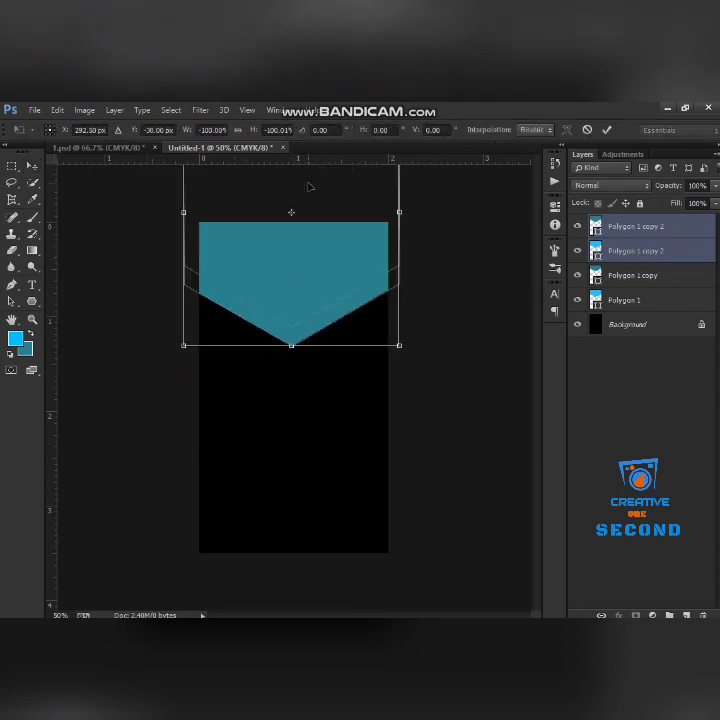
{"action": "key", "text": "Return"}
- Move the flipped chevron to the card's bottom and fine-tune both chevrons' vertical positions
{"action": "key", "text": "shift+Down"}
{"action": "key", "text": "shift+Down"}
{"action": "key", "text": "shift+Down"}
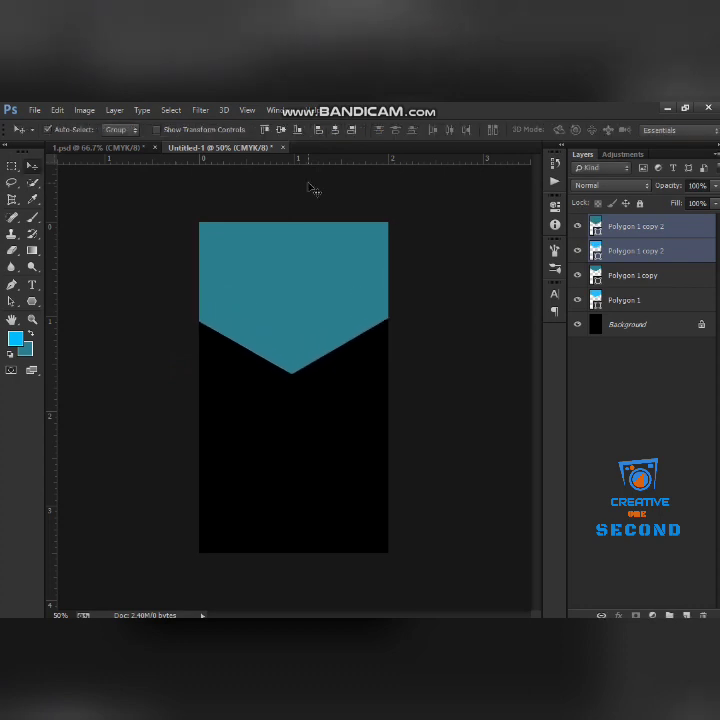
{"action": "key", "text": "shift+Down"}
{"action": "key", "text": "shift+Down"}
{"action": "key", "text": "shift+Down"}
{"action": "key", "text": "shift+Down"}
{"action": "key", "text": "shift+Down"}
{"action": "key", "text": "shift+Down"}
{"action": "key", "text": "shift+Down"}
{"action": "key", "text": "shift+Down"}
{"action": "key", "text": "shift+Down"}
{"action": "key", "text": "shift+Down"}
{"action": "key", "text": "shift+Down"}
{"action": "key", "text": "shift+Down"}
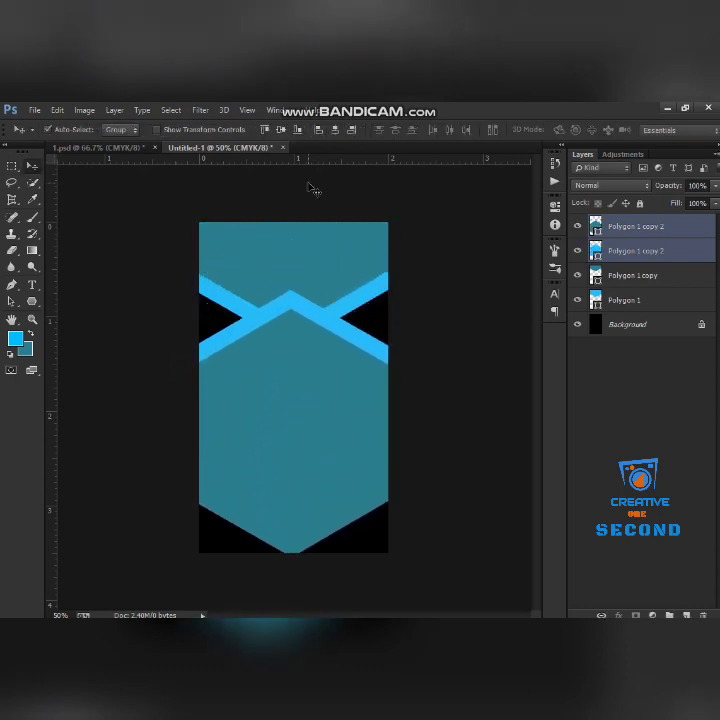
{"action": "key", "text": "shift+Down"}
{"action": "key", "text": "shift+Down"}
{"action": "key", "text": "shift+Down"}
{"action": "key", "text": "shift+Down"}
{"action": "key", "text": "shift+Down"}
{"action": "key", "text": "shift+Down"}
{"action": "key", "text": "shift+Down"}
{"action": "key", "text": "shift+Down"}
{"action": "key", "text": "shift+Down"}
{"action": "key", "text": "shift+Down"}
{"action": "key", "text": "shift+Down"}
{"action": "key", "text": "shift+Down"}
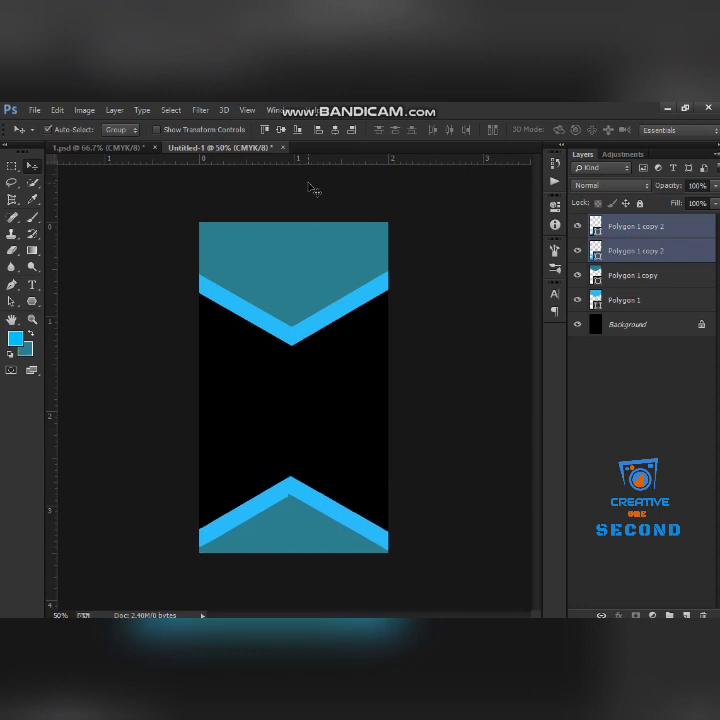
{"action": "key", "text": "shift+Down"}
{"action": "key", "text": "shift+Down"}
{"action": "key", "text": "shift+Down"}
{"action": "key", "text": "shift+Down"}
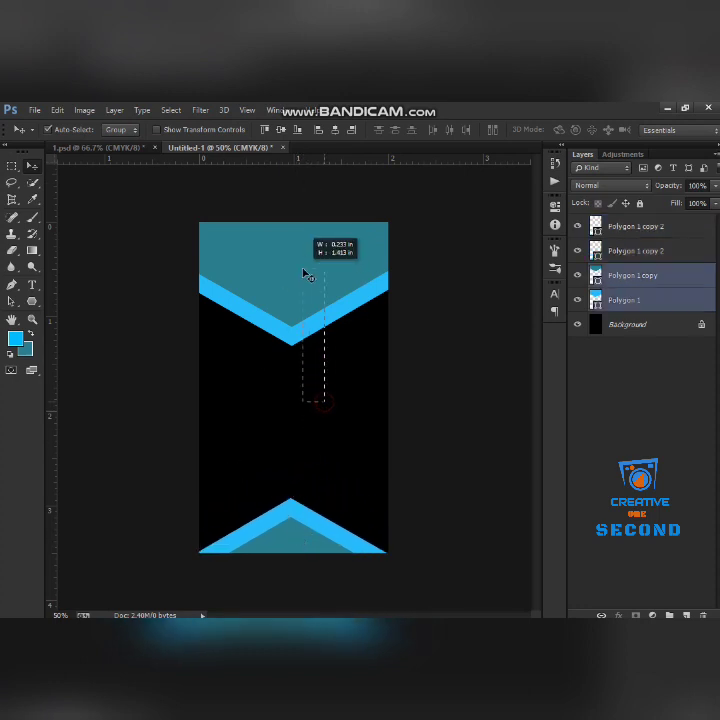
{"action": "left_click_drag", "start_coordinate": [325, 400], "coordinate": [305, 276]}
{"action": "key", "text": "shift+Up"}
{"action": "key", "text": "shift+Up"}
{"action": "key", "text": "shift+Up"}
{"action": "key", "text": "shift+Up"}
{"action": "key", "text": "shift+Up"}
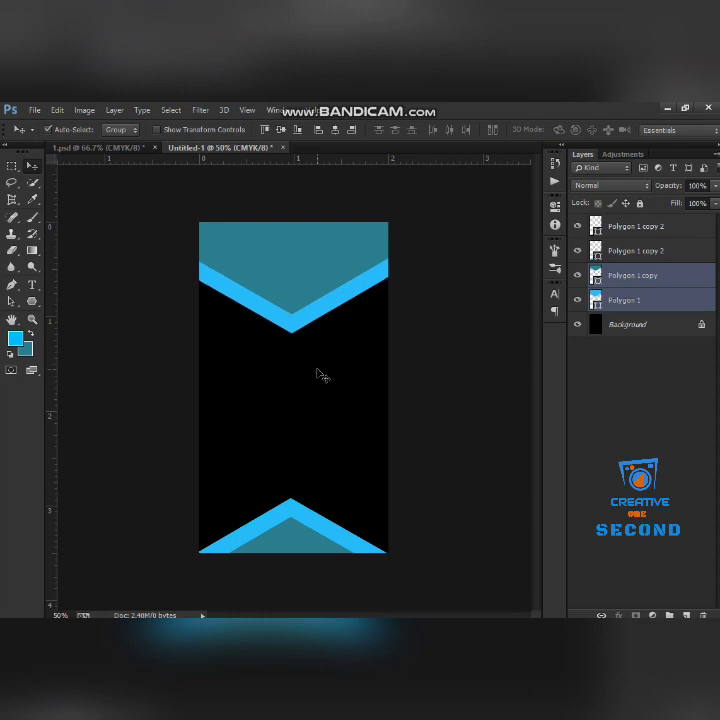
{"action": "key", "text": "shift+Up"}
{"action": "left_click_drag", "start_coordinate": [333, 444], "coordinate": [326, 572]}
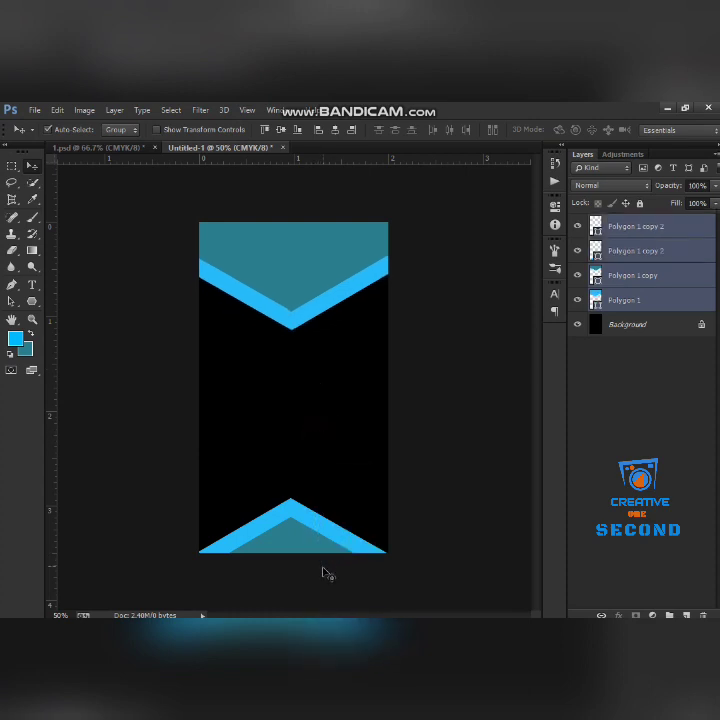
{"action": "key", "text": "shift+Up"}
{"action": "key", "text": "shift+Up"}
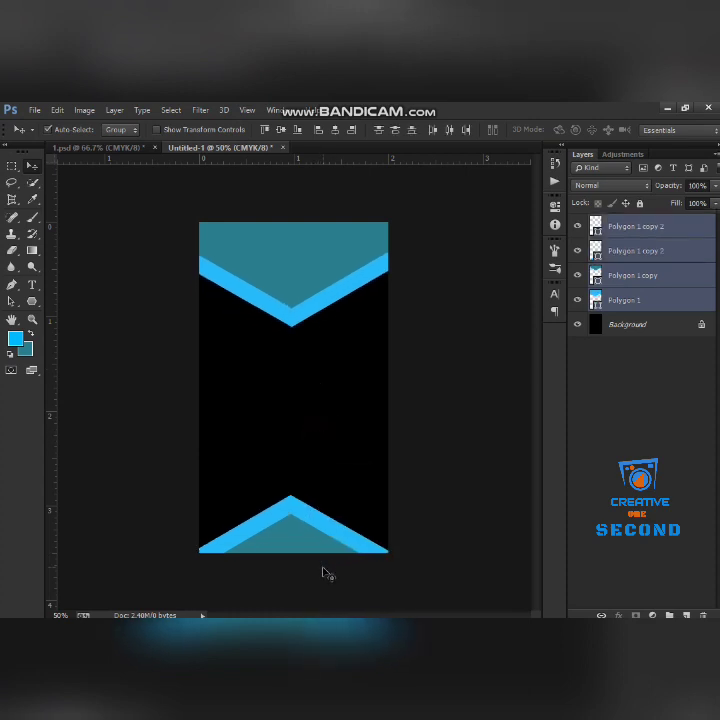
{"action": "key", "text": "shift+Up"}
{"action": "key", "text": "shift+Down"}
- Rework the layer selection so only the teal Polygon 1 copy stays selected
{"action": "left_click", "coordinate": [372, 428]}
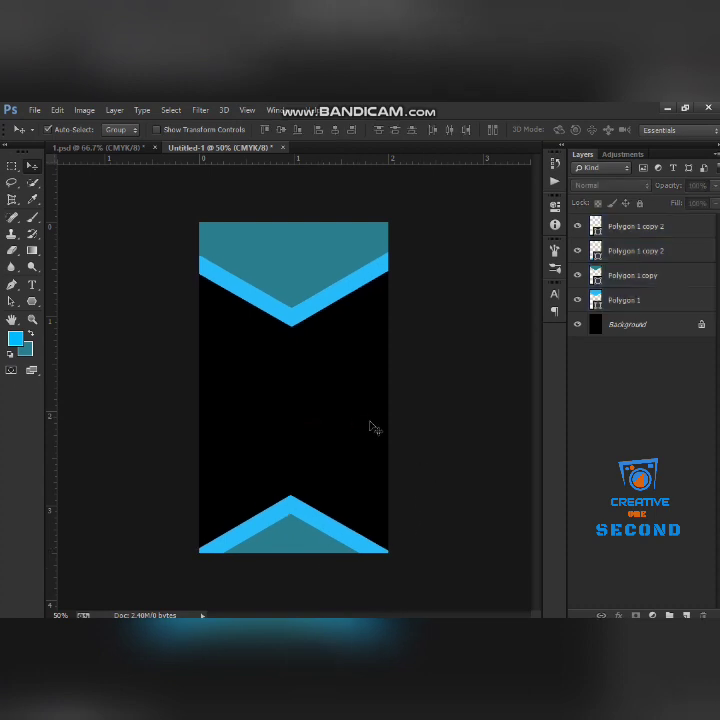
{"action": "left_click", "coordinate": [621, 305]}
{"action": "left_click", "coordinate": [480, 334]}
{"action": "left_click", "coordinate": [672, 230]}
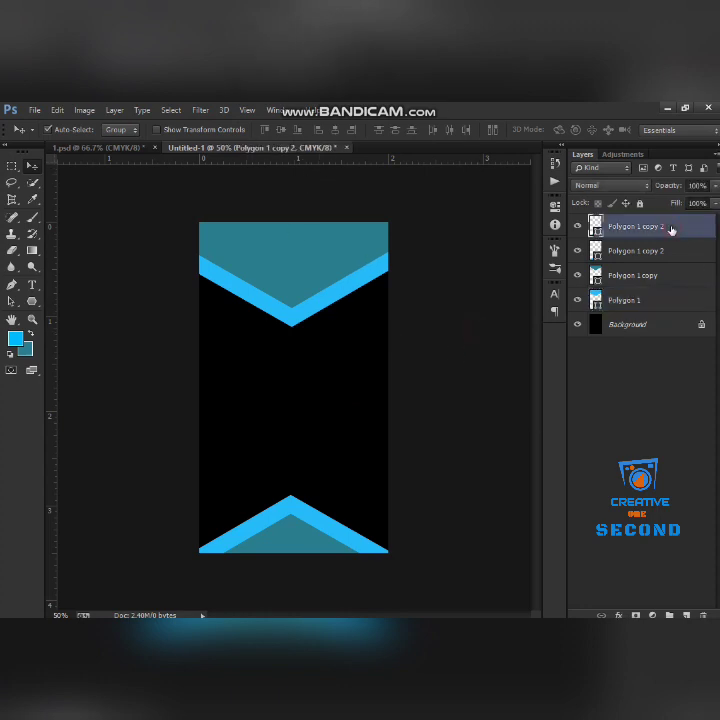
{"action": "left_click_drag", "start_coordinate": [385, 265], "coordinate": [355, 252]}
{"action": "left_click", "coordinate": [466, 321]}
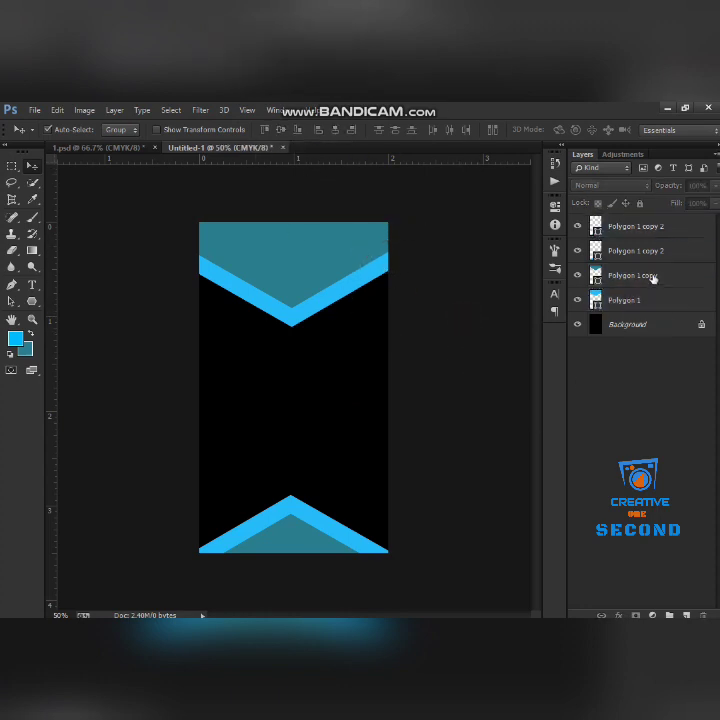
{"action": "left_click_drag", "start_coordinate": [388, 323], "coordinate": [337, 241]}
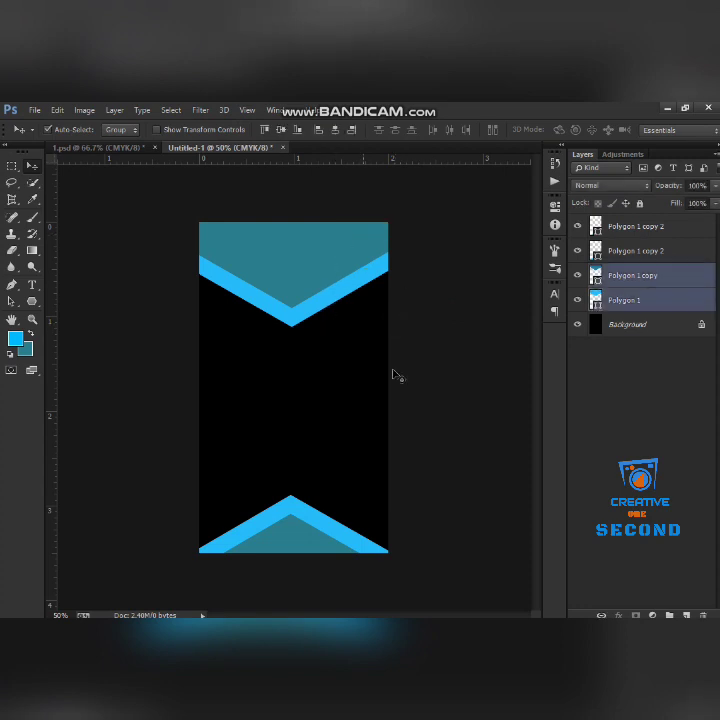
{"action": "left_click", "coordinate": [660, 282]}
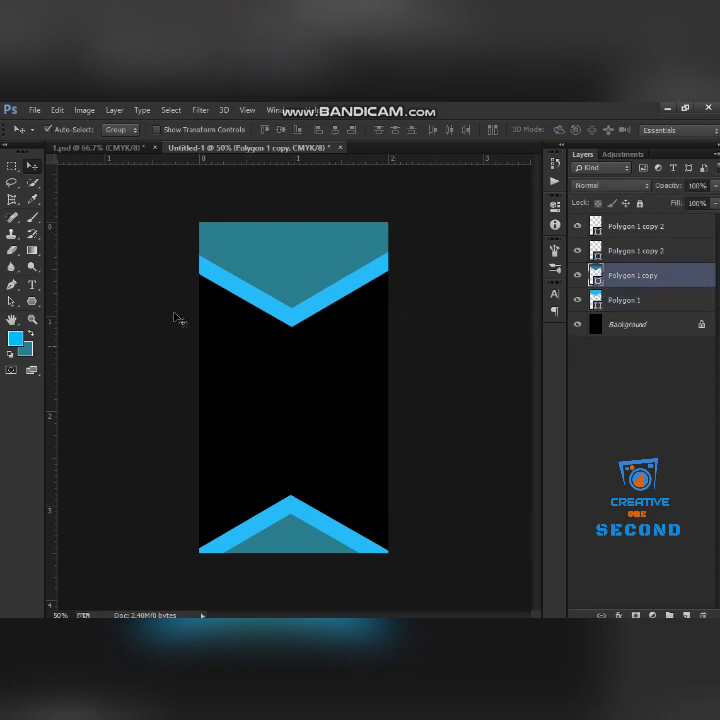
- Draw a teal hexagon below the top banner and bring its layer to the top
{"action": "left_click", "coordinate": [32, 301]}
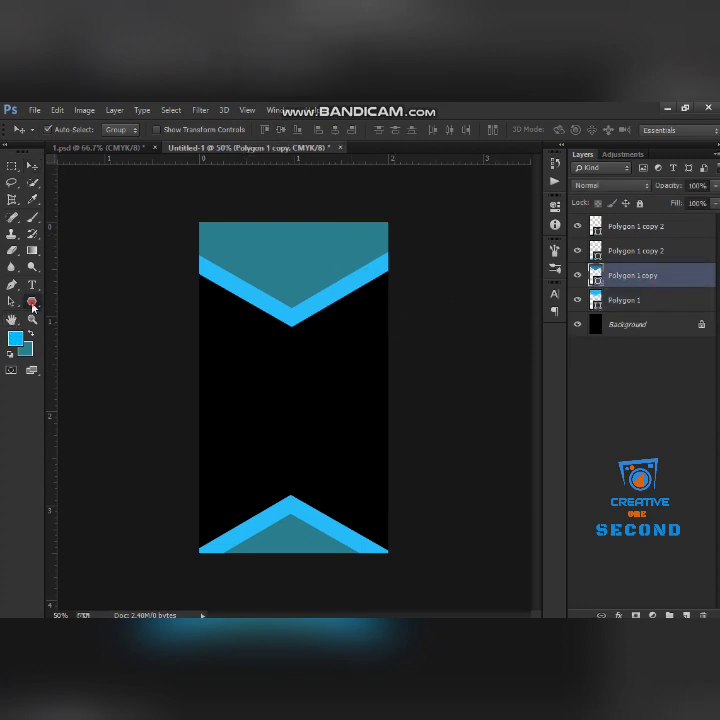
{"action": "mouse_move", "coordinate": [296, 362]}
{"action": "left_mouse_down"}
{"action": "mouse_move", "coordinate": [305, 390]}
{"action": "mouse_move", "coordinate": [297, 394]}
{"action": "left_mouse_up"}
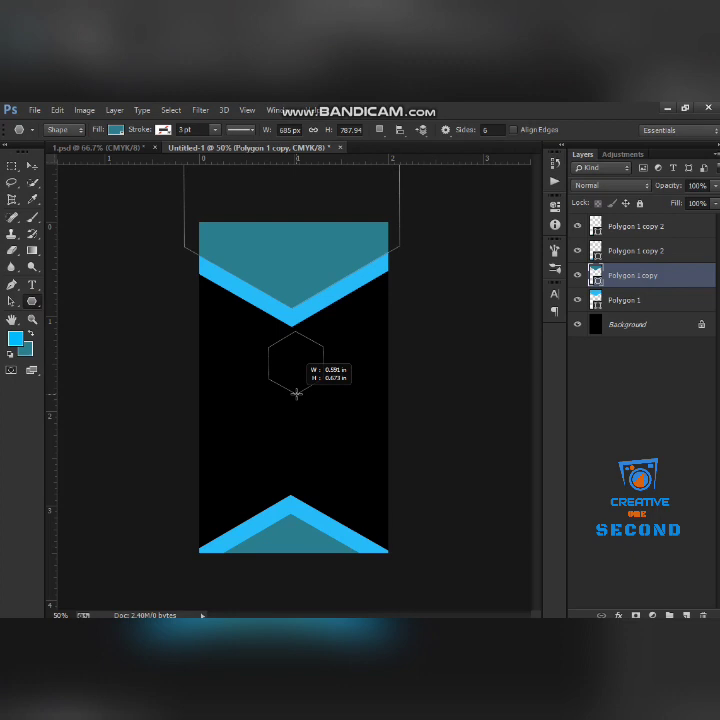
{"action": "left_click_drag", "start_coordinate": [297, 394], "coordinate": [297, 394]}
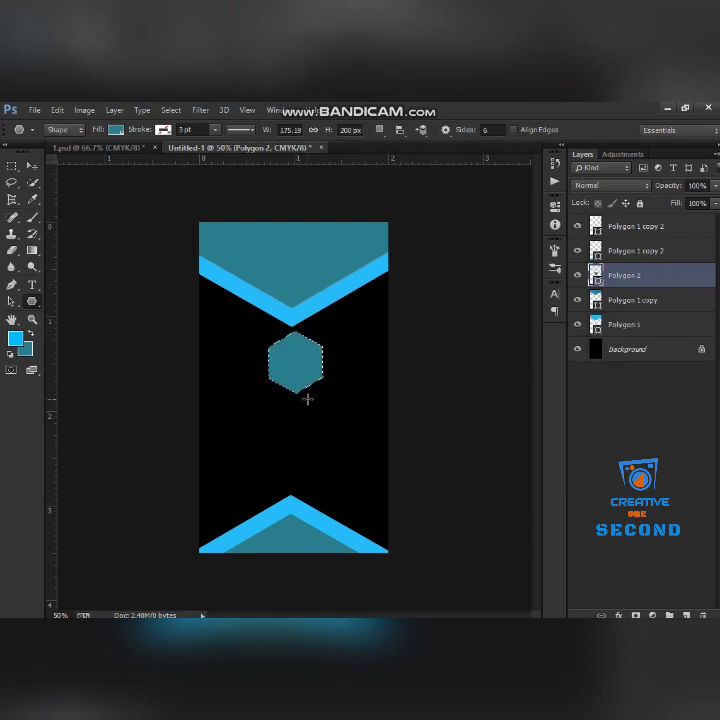
{"action": "scroll", "coordinate": [299, 368], "scroll_direction": "up", "scroll_amount": 5}
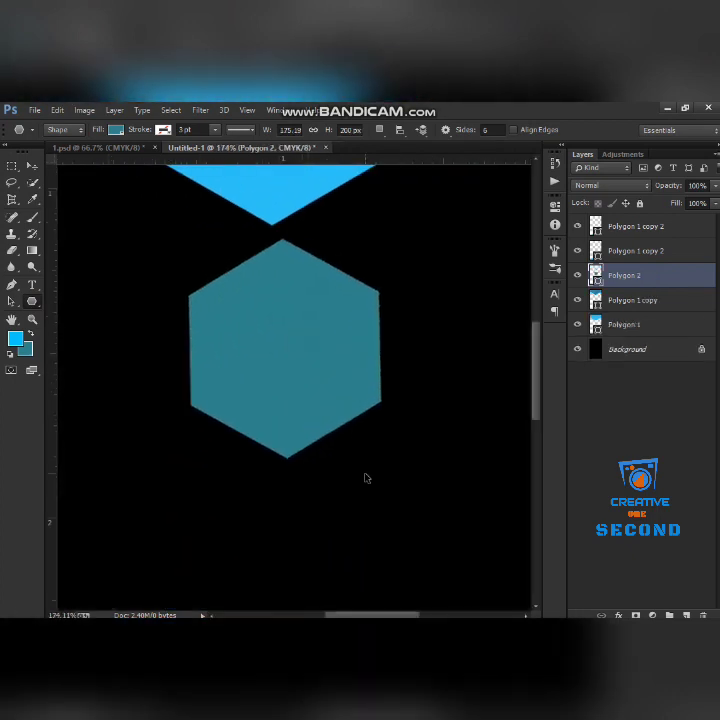
{"action": "key", "text": "v"}
{"action": "mouse_move", "coordinate": [344, 383]}
{"action": "left_mouse_down"}
{"action": "mouse_move", "coordinate": [334, 368]}
{"action": "mouse_move", "coordinate": [334, 378]}
{"action": "left_mouse_up"}
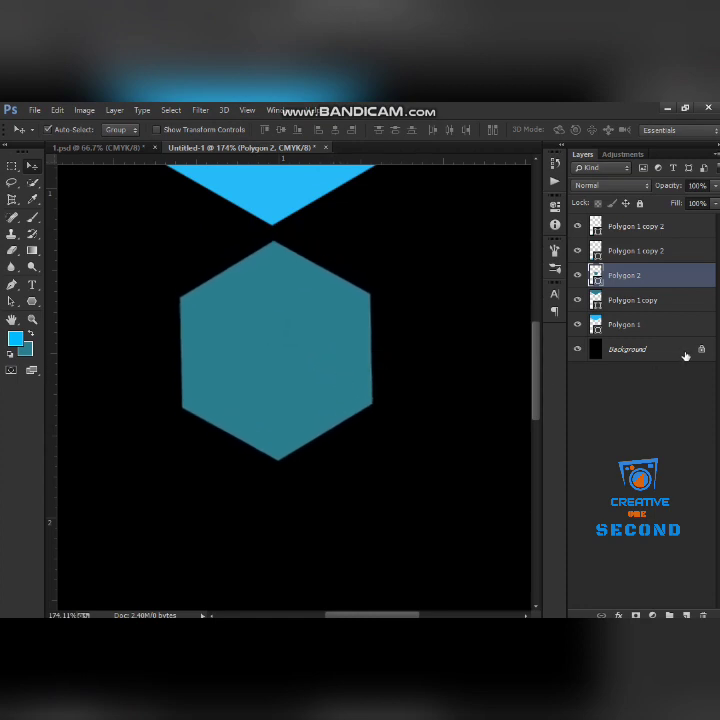
{"action": "key", "text": "ctrl+shift+bracketright"}
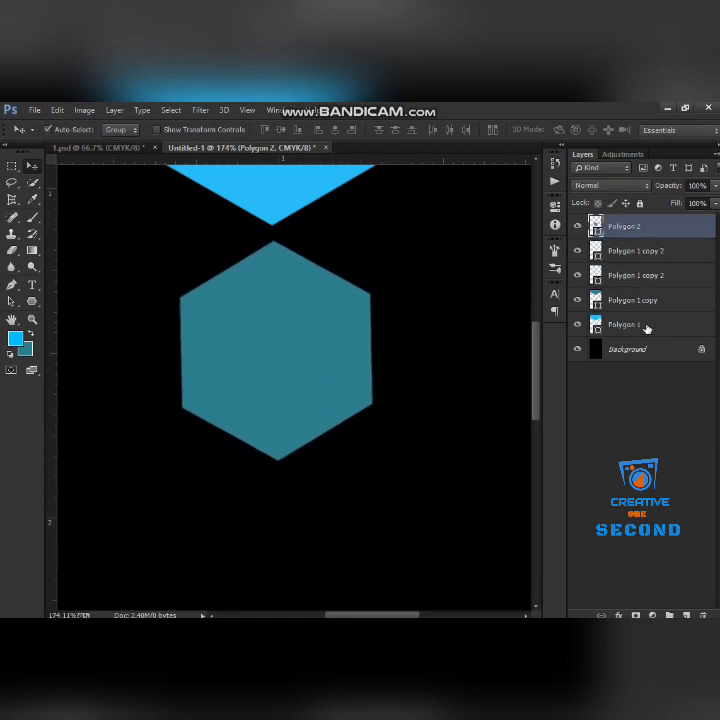
- Lock the banner layers, then align the hexagon on the card and nudge it up
{"action": "left_click", "coordinate": [612, 251]}
{"action": "left_click", "coordinate": [635, 325], "text": "shift"}
{"action": "left_click", "coordinate": [640, 203]}
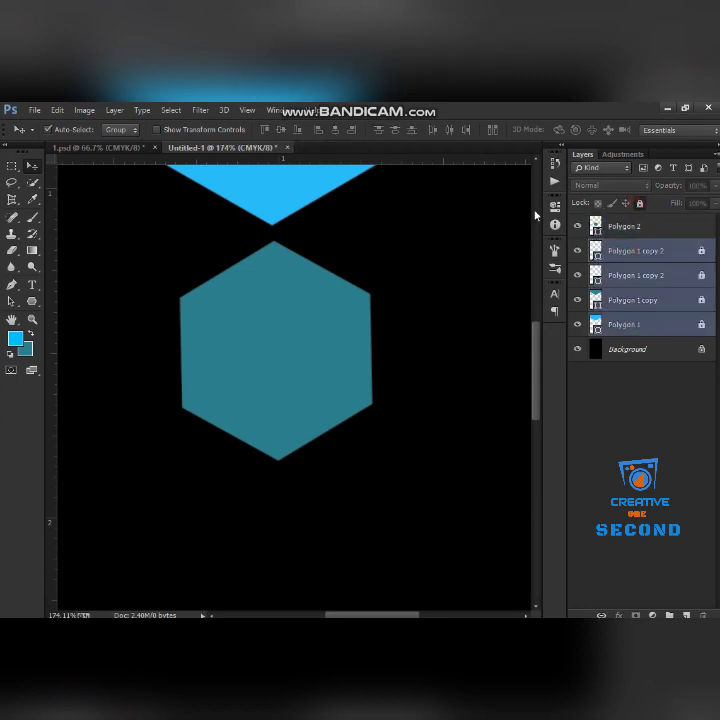
{"action": "left_click", "coordinate": [308, 358]}
{"action": "left_click", "coordinate": [625, 227]}
{"action": "left_click", "coordinate": [335, 131]}
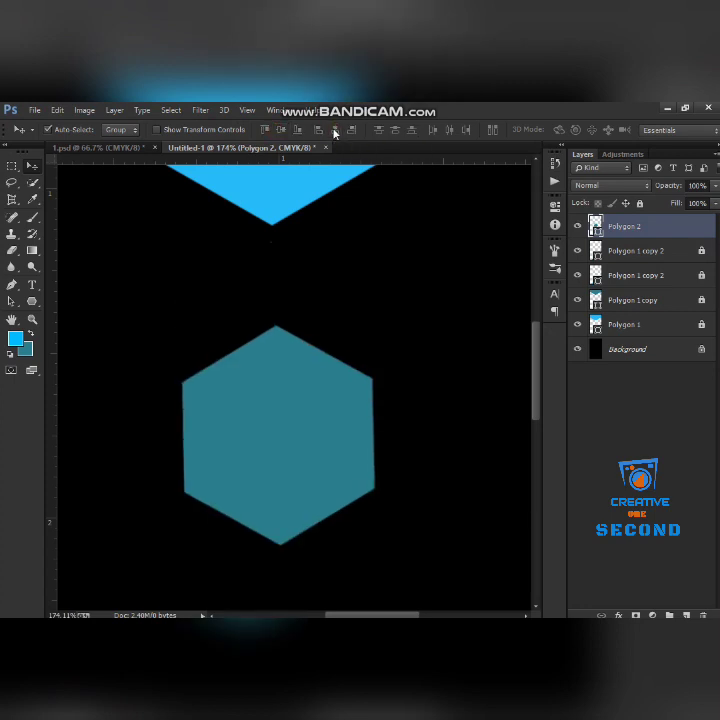
{"action": "key", "text": "shift+Up"}
{"action": "key", "text": "shift+Up"}
{"action": "key", "text": "shift+Up"}
{"action": "key", "text": "shift+Up"}
{"action": "key", "text": "shift+Up"}
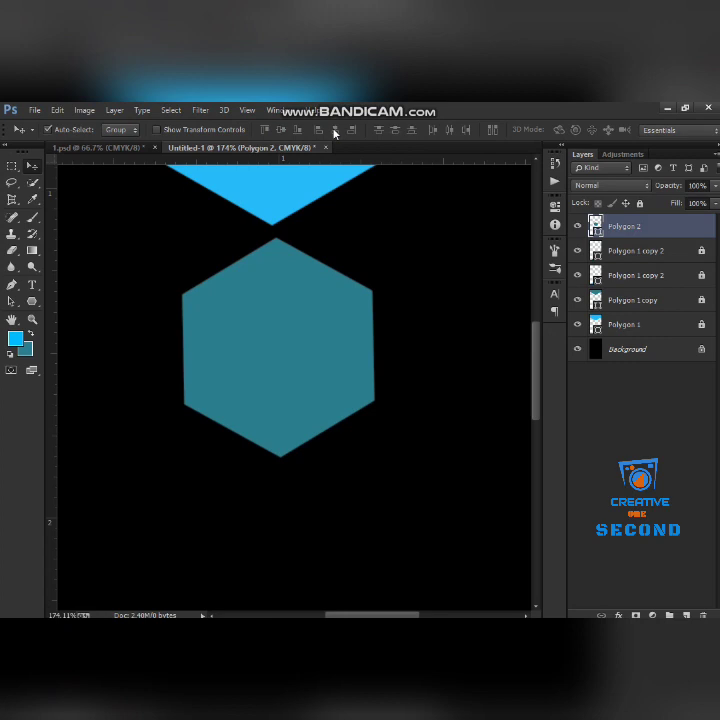
- Select Polygon 1 and Polygon 1 copy and shift the V shapes slightly right
{"action": "left_click_drag", "start_coordinate": [349, 213], "coordinate": [313, 192]}
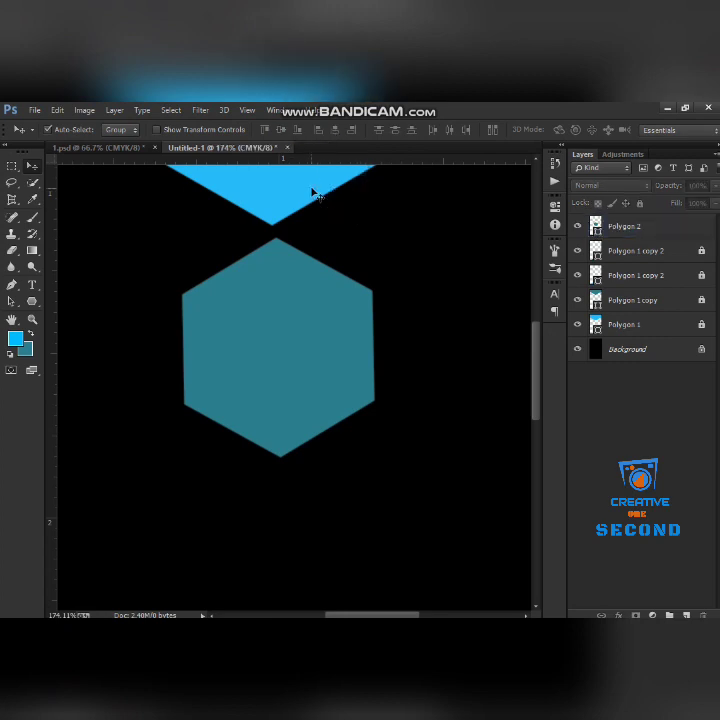
{"action": "left_click", "coordinate": [640, 250]}
{"action": "left_click", "coordinate": [655, 324], "text": "shift"}
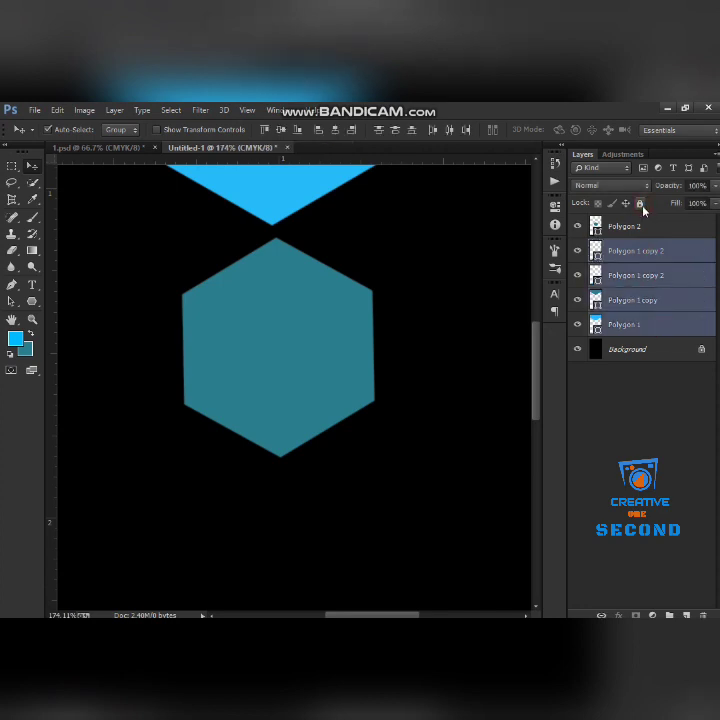
{"action": "left_click", "coordinate": [298, 183]}
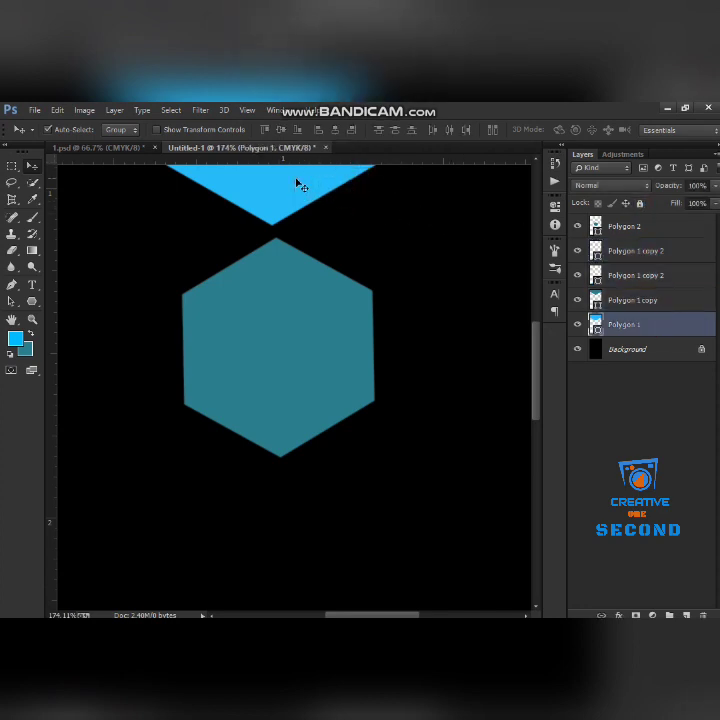
{"action": "left_click_drag", "start_coordinate": [358, 219], "coordinate": [375, 299]}
{"action": "left_click", "coordinate": [310, 222], "text": "shift"}
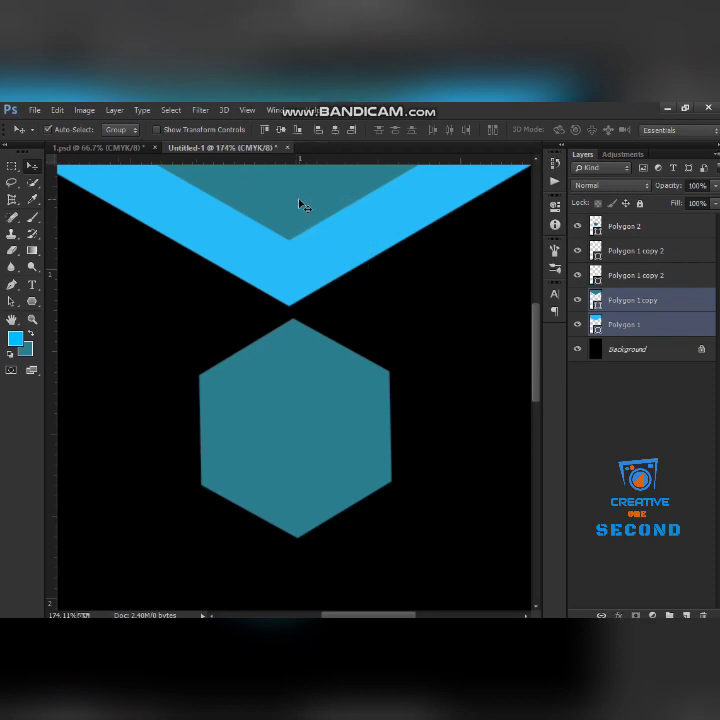
{"action": "key", "text": "Right"}
{"action": "key", "text": "Right"}
{"action": "key", "text": "Right"}
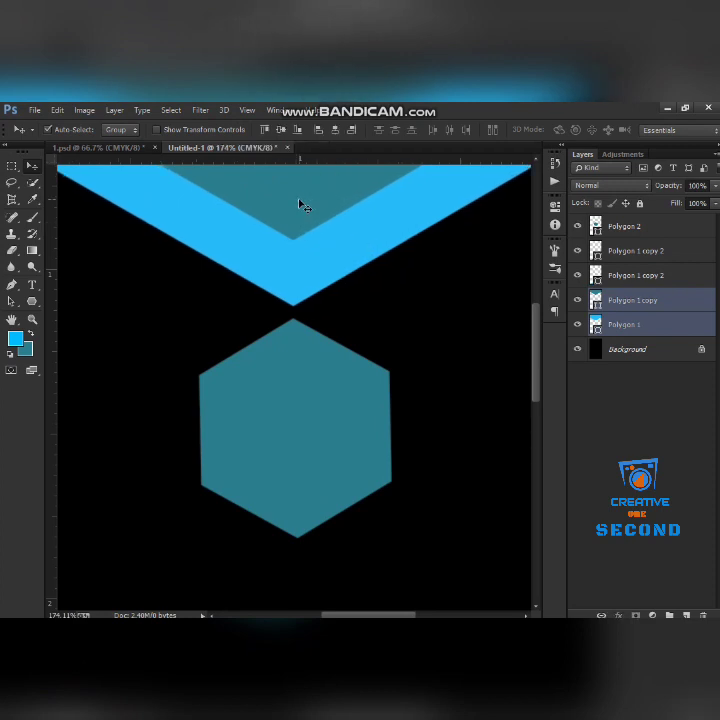
- Select the Polygon 2 hexagon and move it up into the V band
{"action": "scroll", "coordinate": [298, 205], "scroll_direction": "down", "scroll_amount": 2}
{"action": "left_click", "coordinate": [321, 395]}
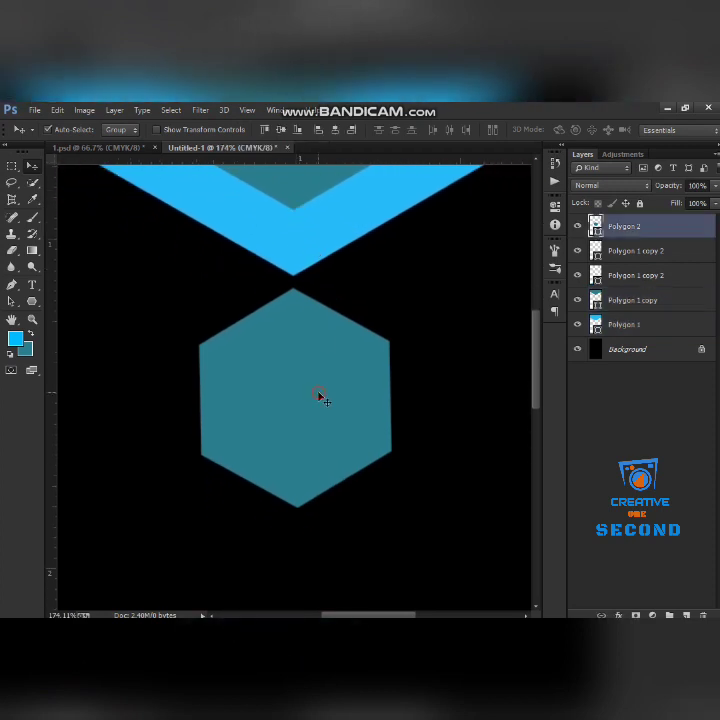
{"action": "scroll", "coordinate": [437, 322], "scroll_direction": "up", "scroll_amount": 1}
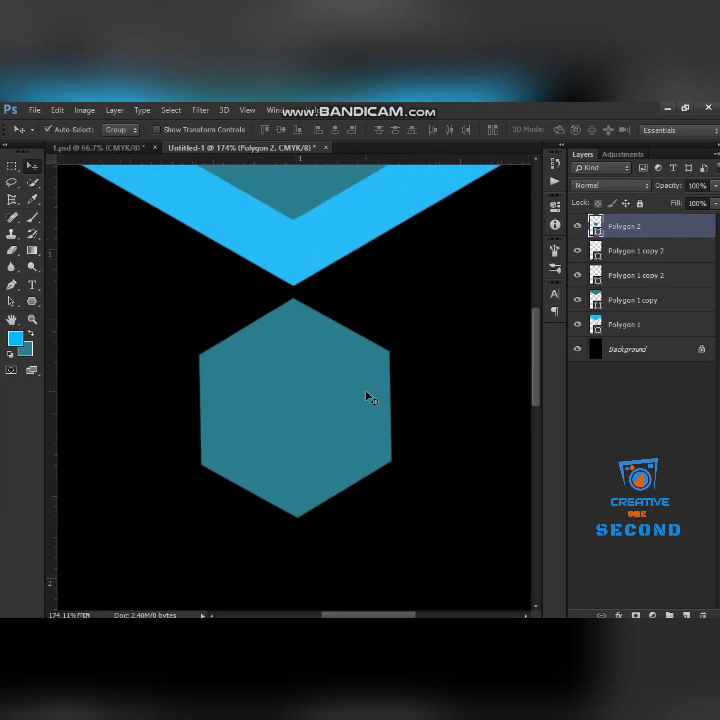
{"action": "scroll", "coordinate": [366, 397], "scroll_direction": "down", "scroll_amount": 5}
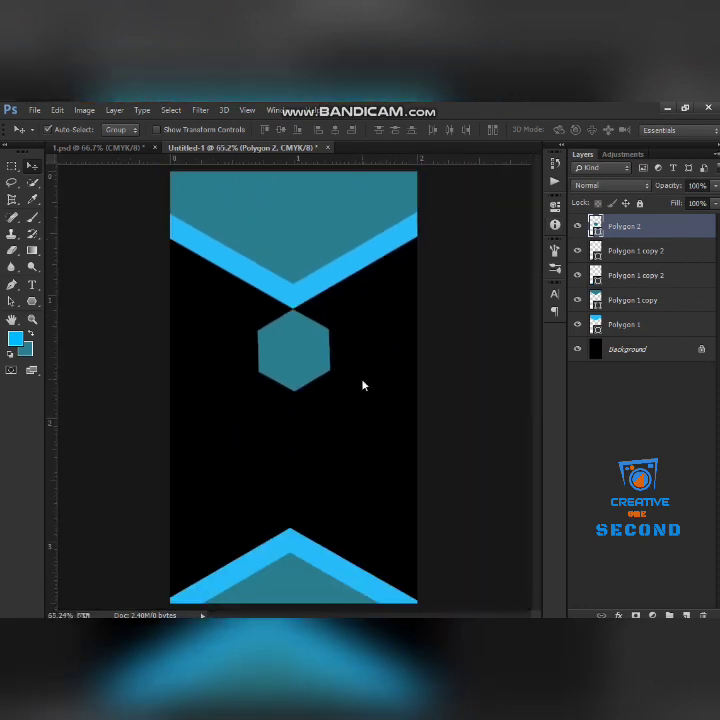
{"action": "key", "text": "shift+Up"}
{"action": "key", "text": "shift+Up"}
{"action": "key", "text": "shift+Up"}
{"action": "key", "text": "shift+Up"}
{"action": "key", "text": "shift+Up"}
{"action": "key", "text": "shift+Up"}
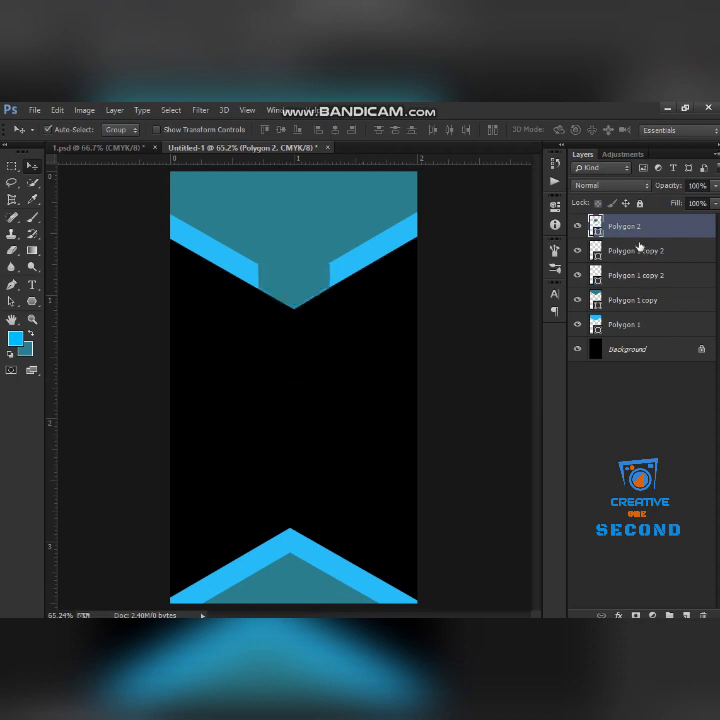
- Rasterize Polygon 1 and cut an expanded hexagon outline out of its blue band
{"action": "left_click", "coordinate": [578, 325]}
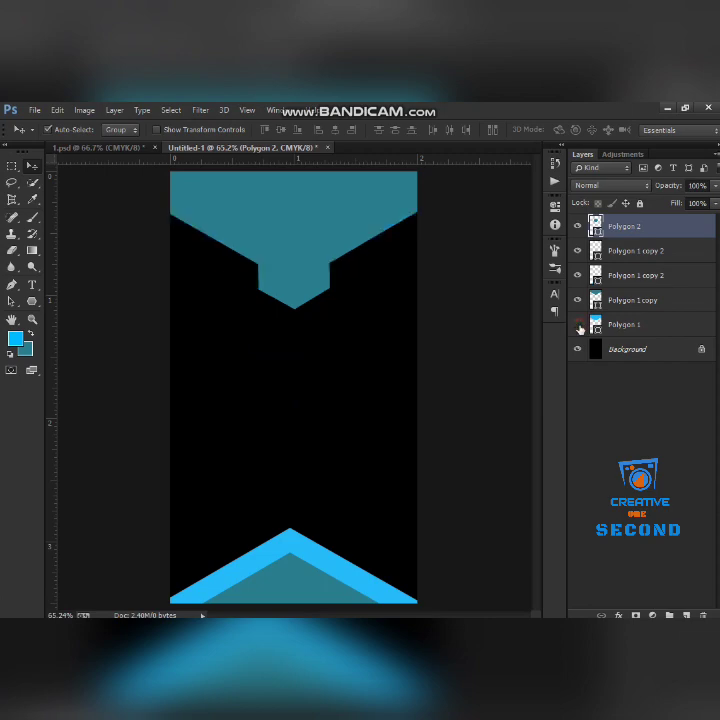
{"action": "left_click", "coordinate": [638, 327]}
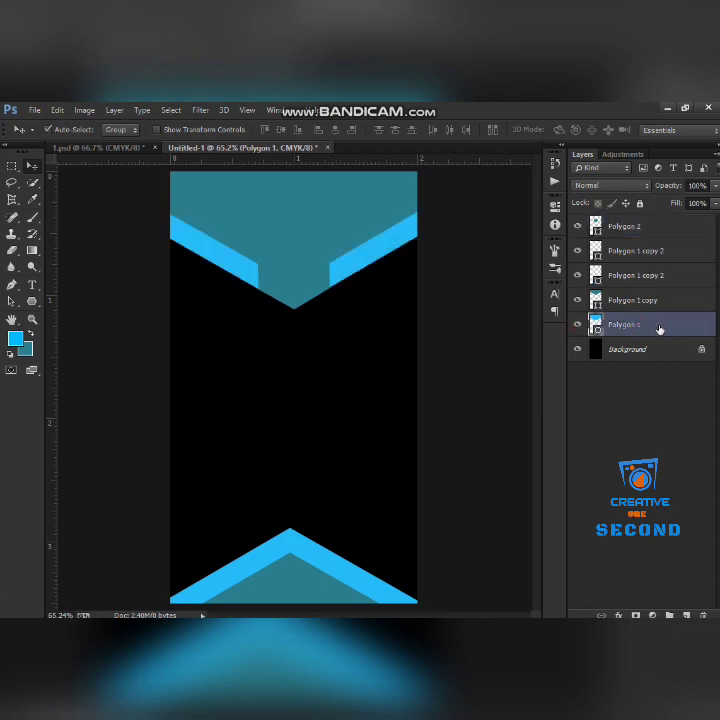
{"action": "right_click", "coordinate": [659, 328]}
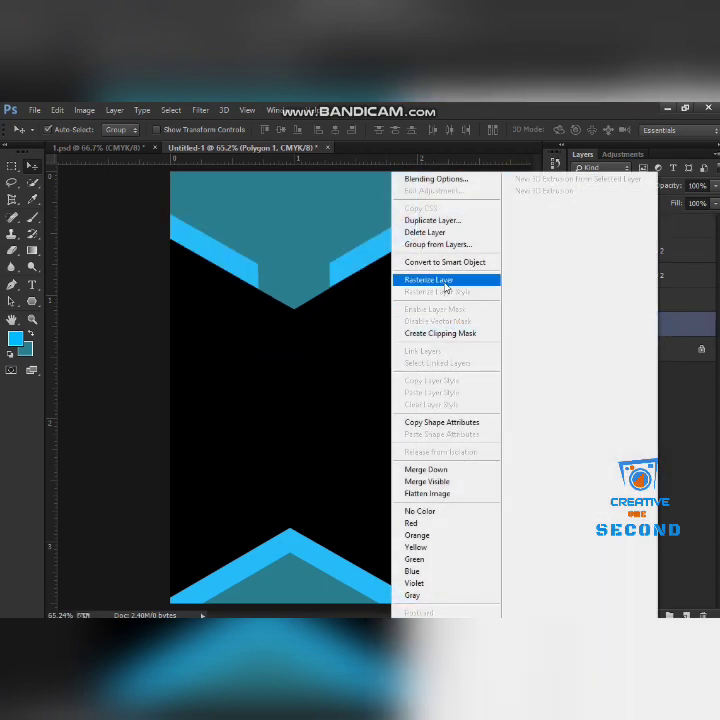
{"action": "left_click", "coordinate": [446, 281]}
{"action": "left_click", "coordinate": [600, 226]}
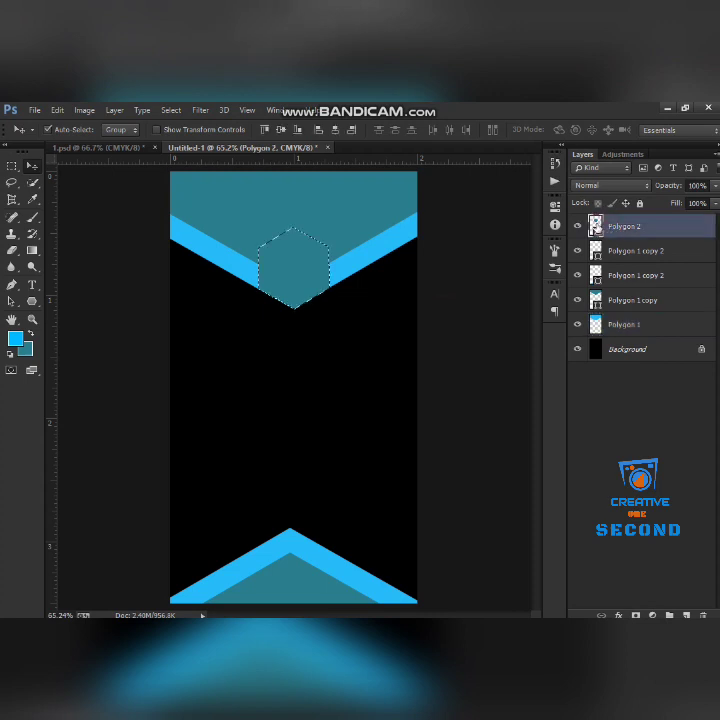
{"action": "left_click", "coordinate": [171, 110]}
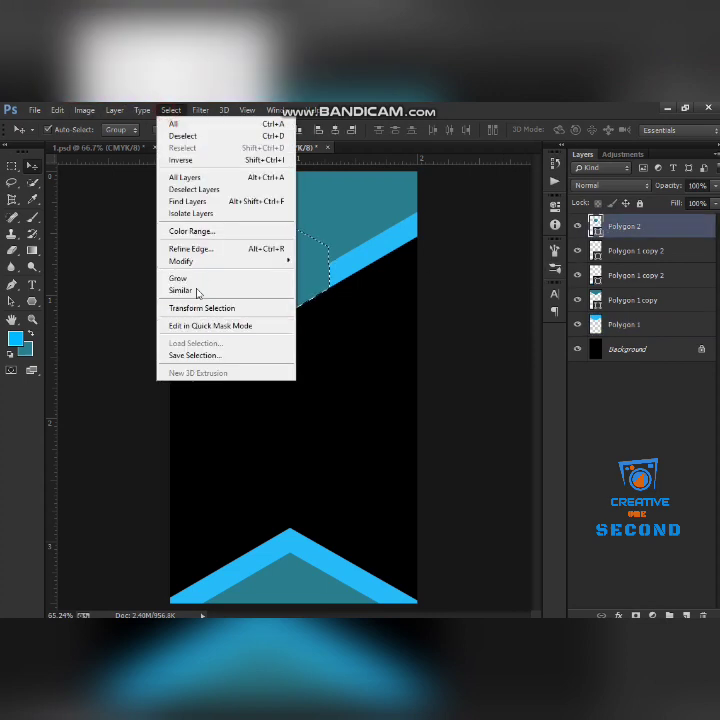
{"action": "left_click", "coordinate": [320, 286]}
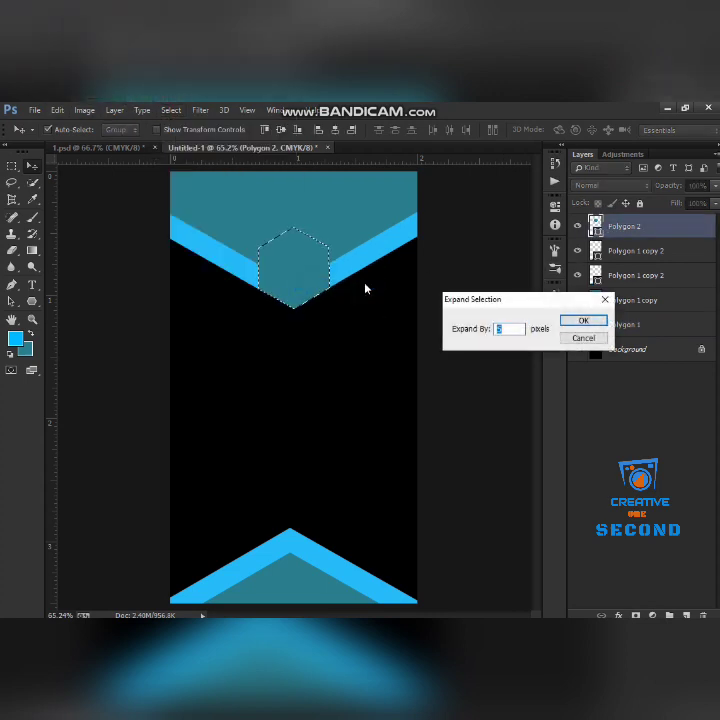
{"action": "left_click", "coordinate": [584, 320]}
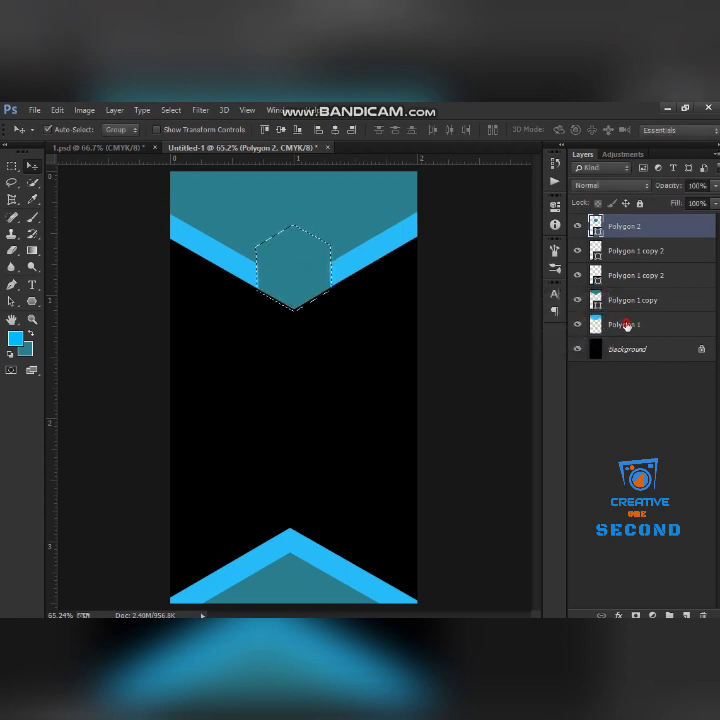
{"action": "left_click", "coordinate": [596, 325]}
{"action": "left_click", "coordinate": [577, 324]}
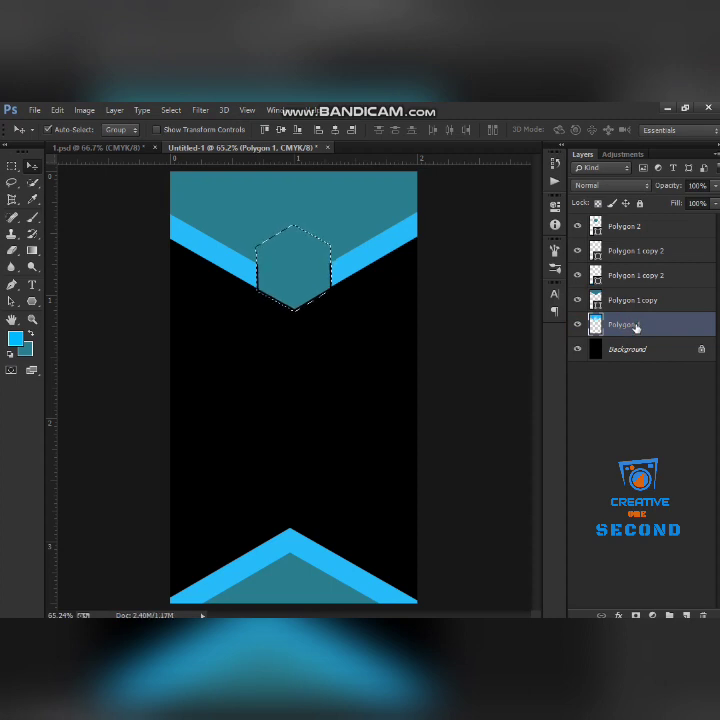
{"action": "key", "text": "ctrl+d"}
- Reload the hexagon outline as a selection, expand it, and target Polygon 1 copy
{"action": "left_click", "coordinate": [595, 227]}
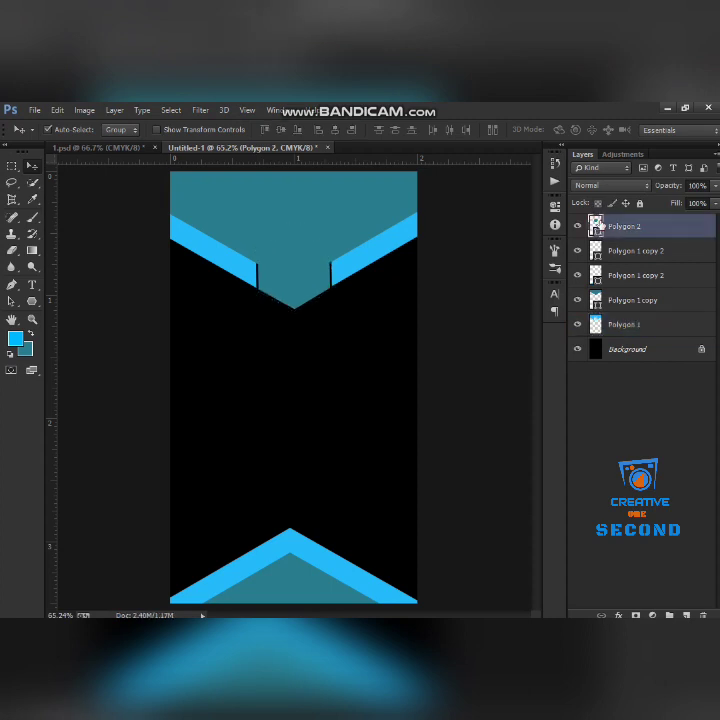
{"action": "left_click", "coordinate": [596, 224], "text": "ctrl"}
{"action": "left_click", "coordinate": [142, 110]}
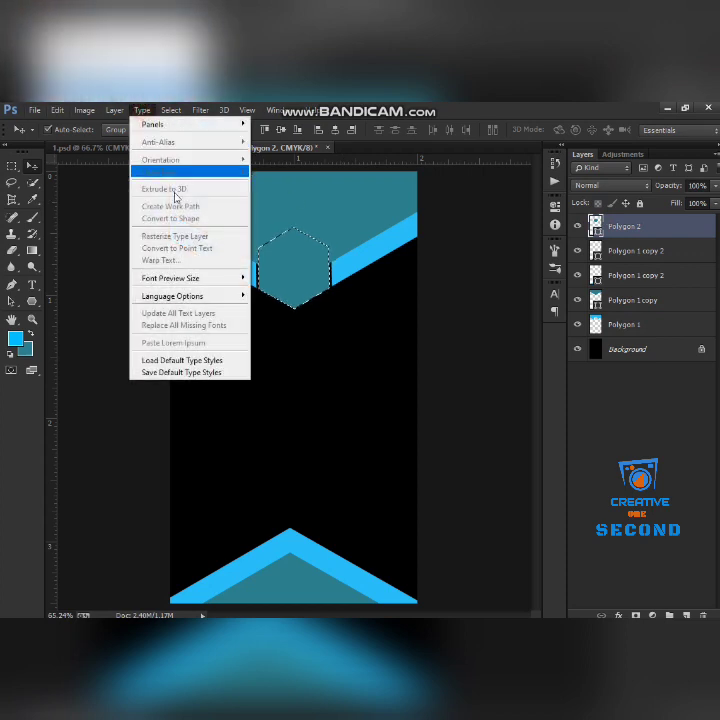
{"action": "mouse_move", "coordinate": [182, 261]}
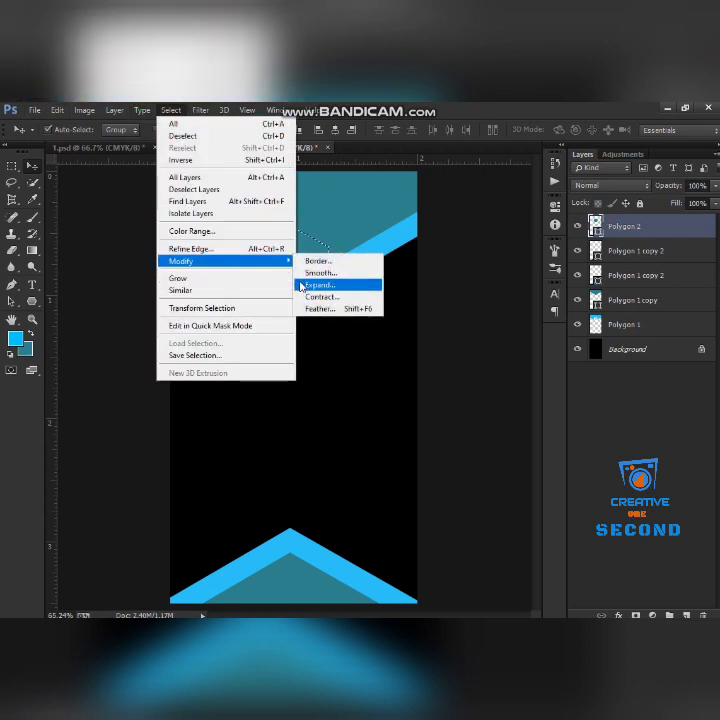
{"action": "left_click", "coordinate": [310, 285]}
{"action": "left_click", "coordinate": [583, 320]}
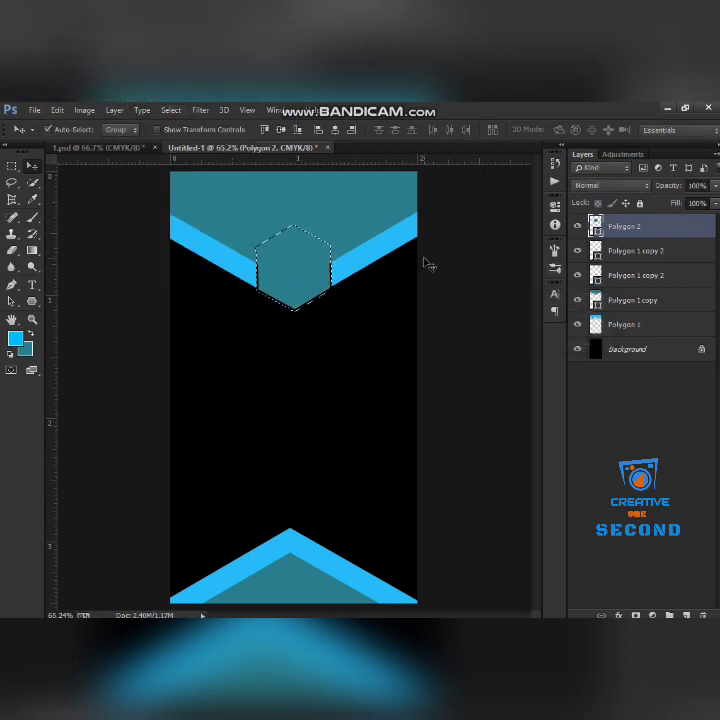
{"action": "left_click", "coordinate": [612, 303]}
{"action": "left_click", "coordinate": [577, 300]}
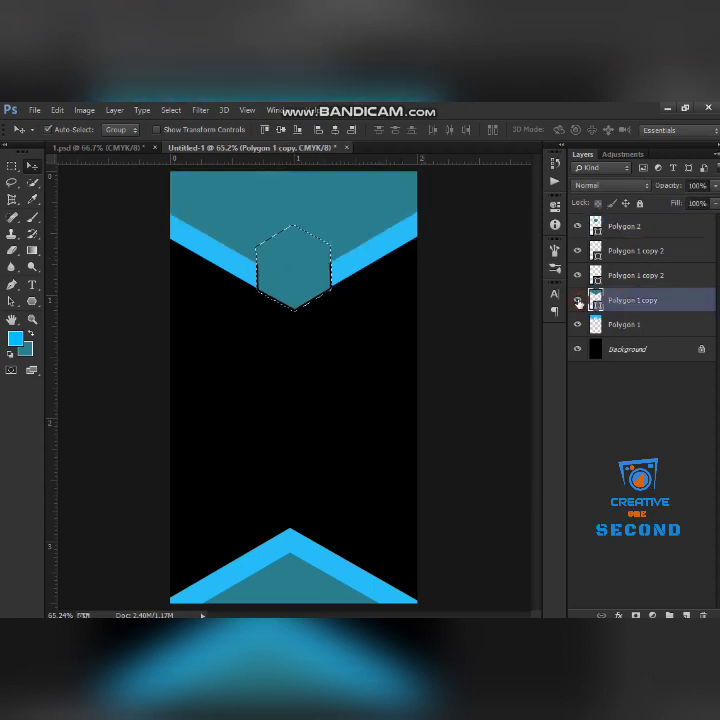
- Trim the selection below the hexagon, rasterize Polygon 1 copy, and cut the gap from it
{"action": "left_click", "coordinate": [11, 166]}
{"action": "mouse_move", "coordinate": [313, 315]}
{"action": "left_mouse_down"}
{"action": "mouse_move", "coordinate": [361, 333]}
{"action": "mouse_move", "coordinate": [235, 265]}
{"action": "left_mouse_up"}
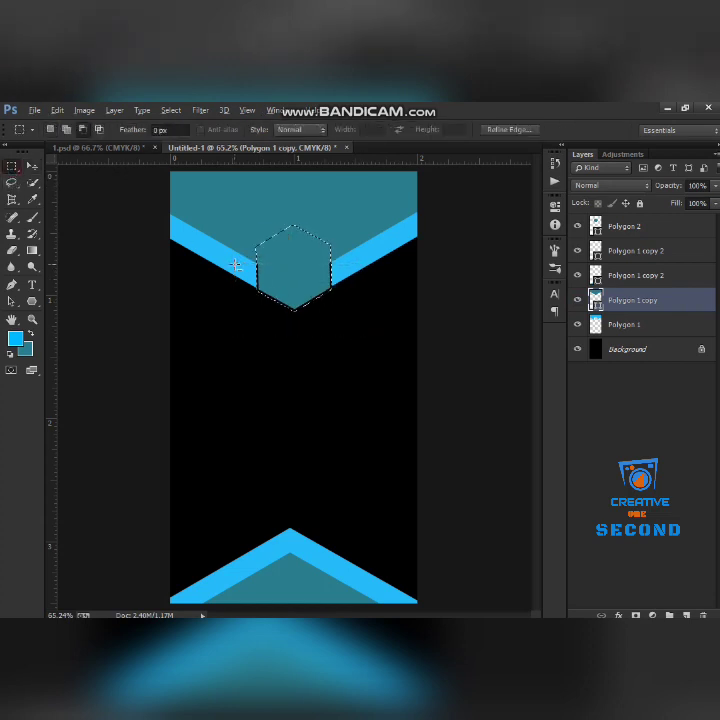
{"action": "right_click", "coordinate": [612, 300]}
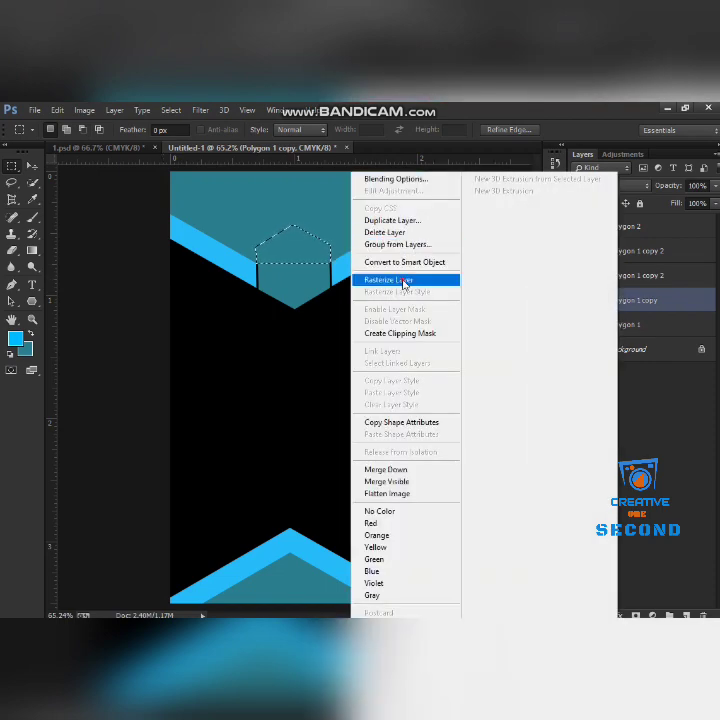
{"action": "left_click", "coordinate": [404, 284]}
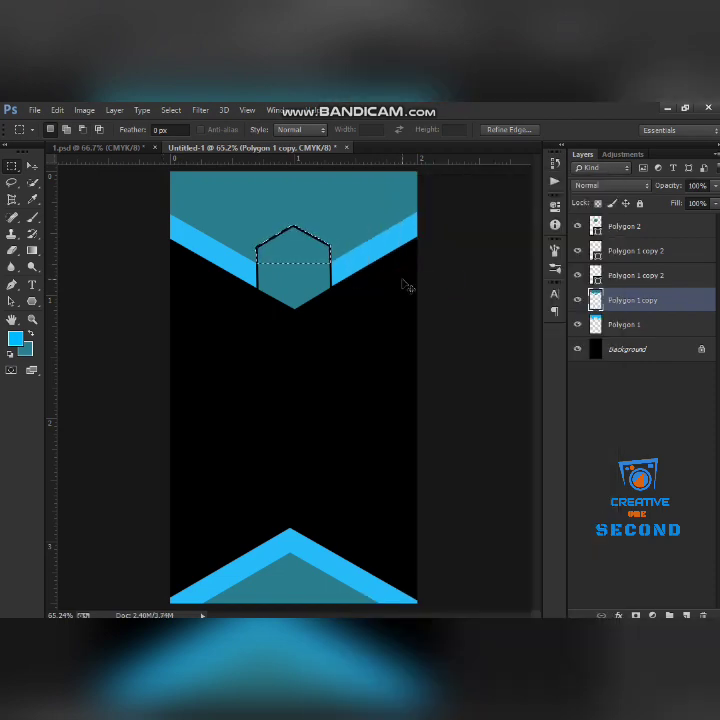
{"action": "key", "text": "ctrl+d"}
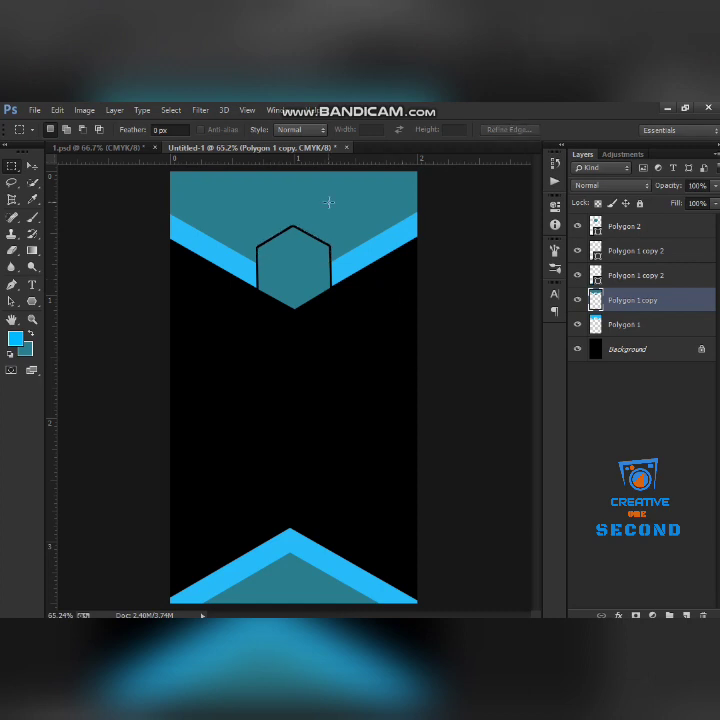
{"action": "key", "text": "v"}
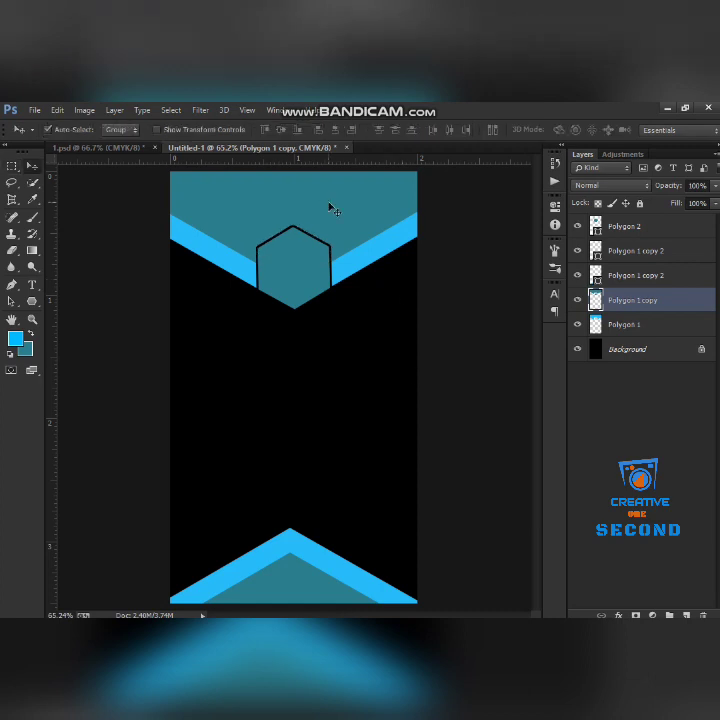
{"action": "left_click", "coordinate": [370, 262]}
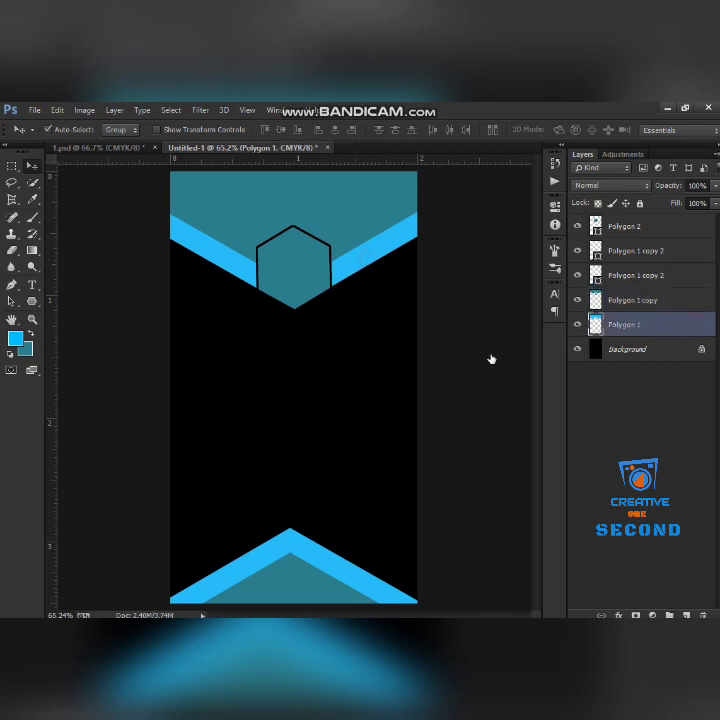
- Open Polygon 1's layer style and try the Inner Shadow and Inner Glow effects
{"action": "double_click", "coordinate": [680, 324]}
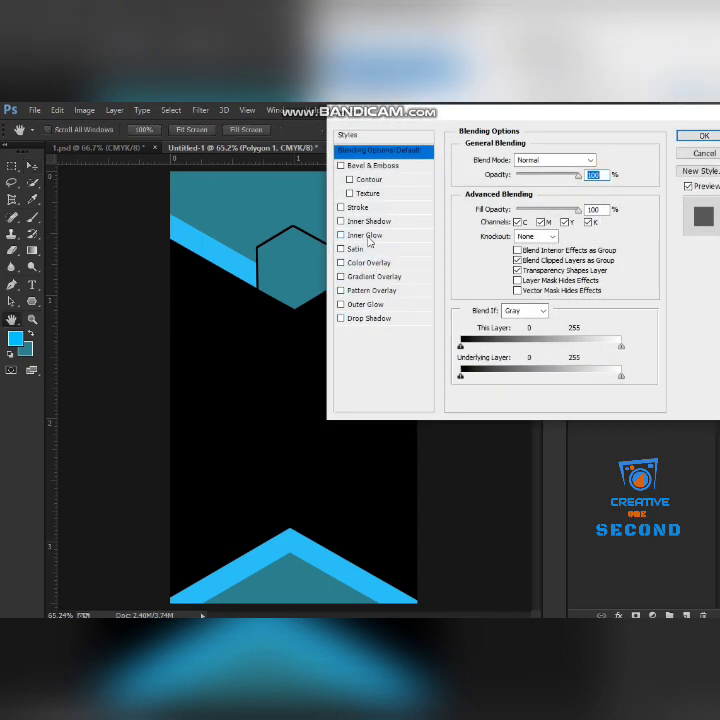
{"action": "left_click", "coordinate": [366, 235]}
{"action": "left_click_drag", "start_coordinate": [383, 145], "coordinate": [448, 143]}
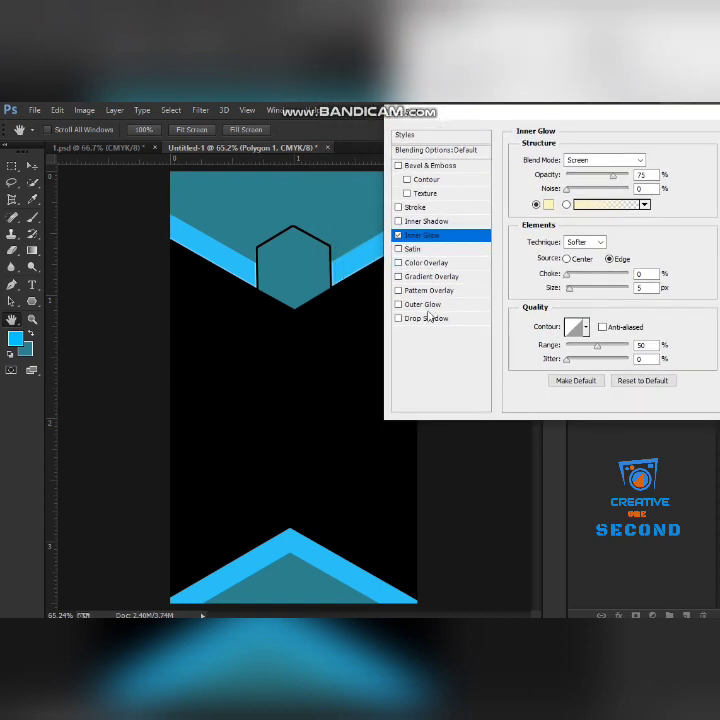
{"action": "left_click", "coordinate": [425, 222]}
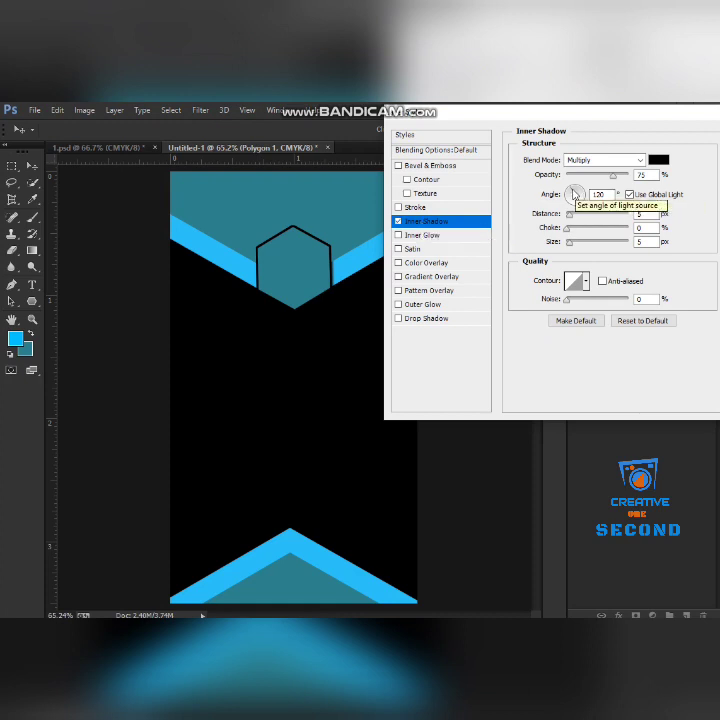
{"action": "left_click", "coordinate": [600, 160]}
{"action": "left_click", "coordinate": [580, 178]}
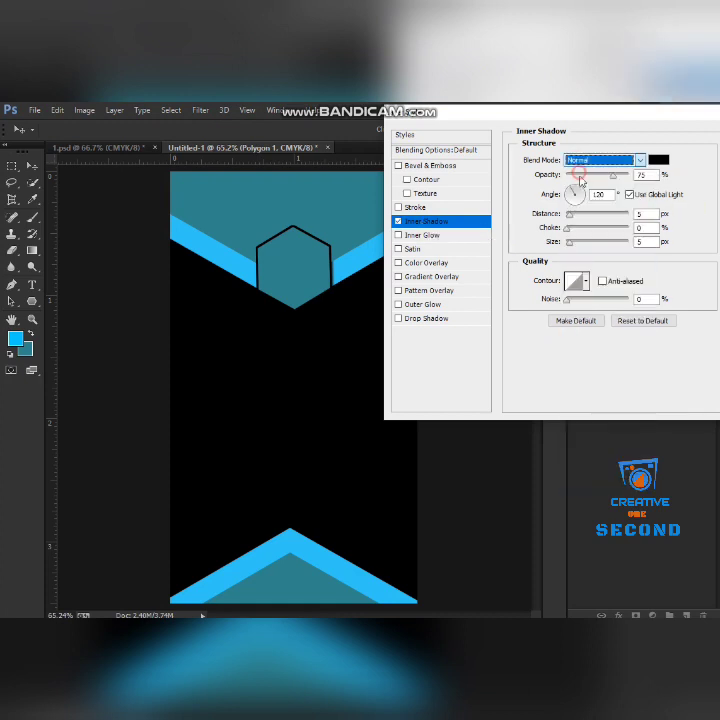
{"action": "key", "text": "space"}
{"action": "left_click", "coordinate": [419, 237]}
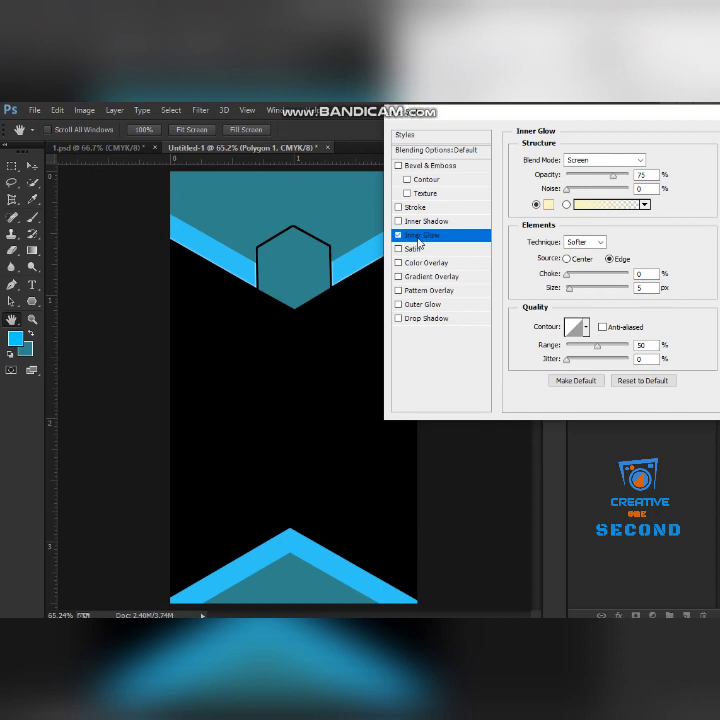
- Add a Normal drop shadow: opacity 100%, angle -135°, distance 31 px, spread 0, size 40 px
{"action": "left_click", "coordinate": [426, 319]}
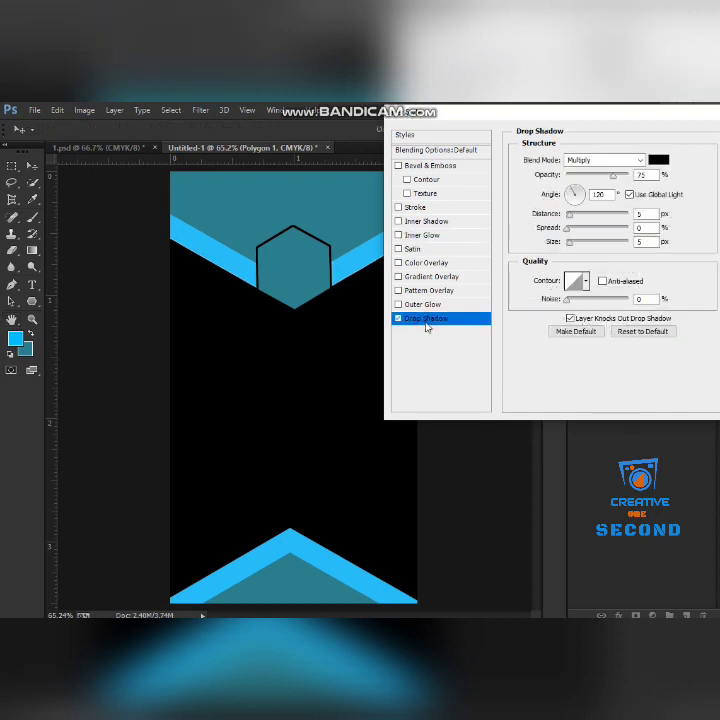
{"action": "mouse_move", "coordinate": [585, 122]}
{"action": "left_mouse_down"}
{"action": "mouse_move", "coordinate": [533, 146]}
{"action": "mouse_move", "coordinate": [479, 310]}
{"action": "left_mouse_up"}
{"action": "left_click", "coordinate": [476, 346]}
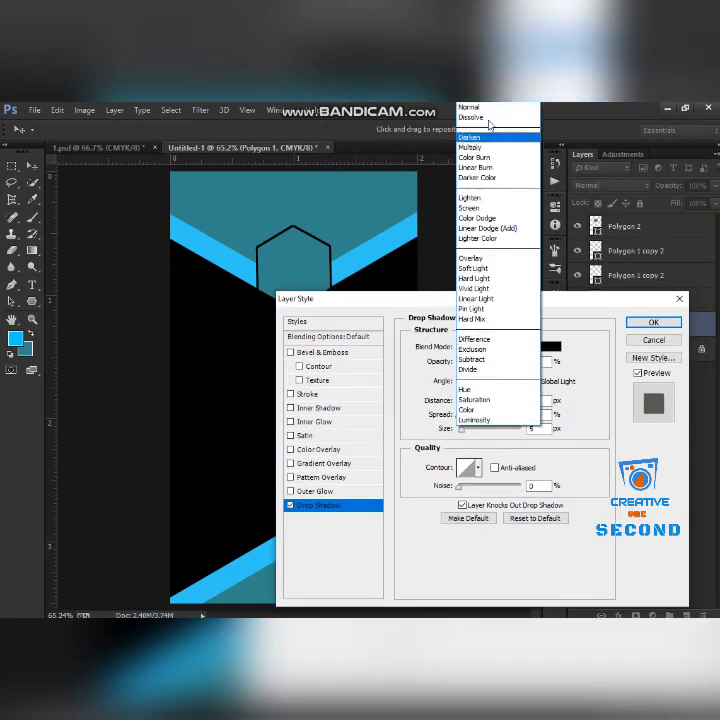
{"action": "left_click", "coordinate": [485, 108]}
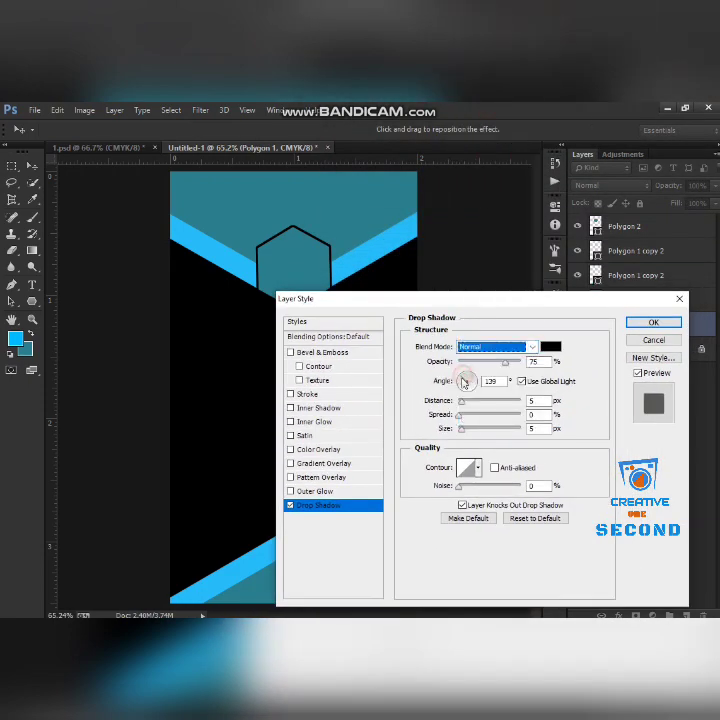
{"action": "left_click", "coordinate": [464, 381]}
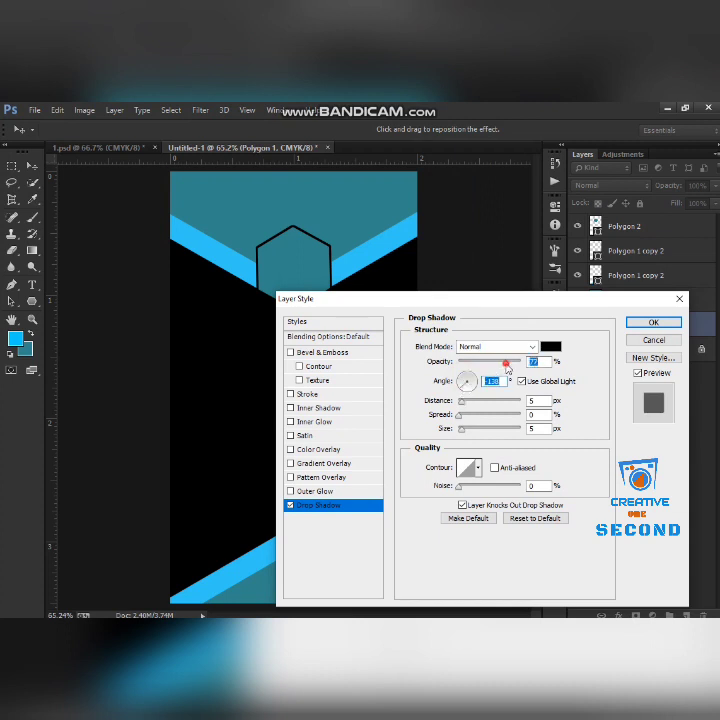
{"action": "left_click_drag", "start_coordinate": [505, 362], "coordinate": [522, 362]}
{"action": "mouse_move", "coordinate": [461, 414]}
{"action": "left_mouse_down"}
{"action": "mouse_move", "coordinate": [466, 428]}
{"action": "mouse_move", "coordinate": [469, 402]}
{"action": "left_mouse_up"}
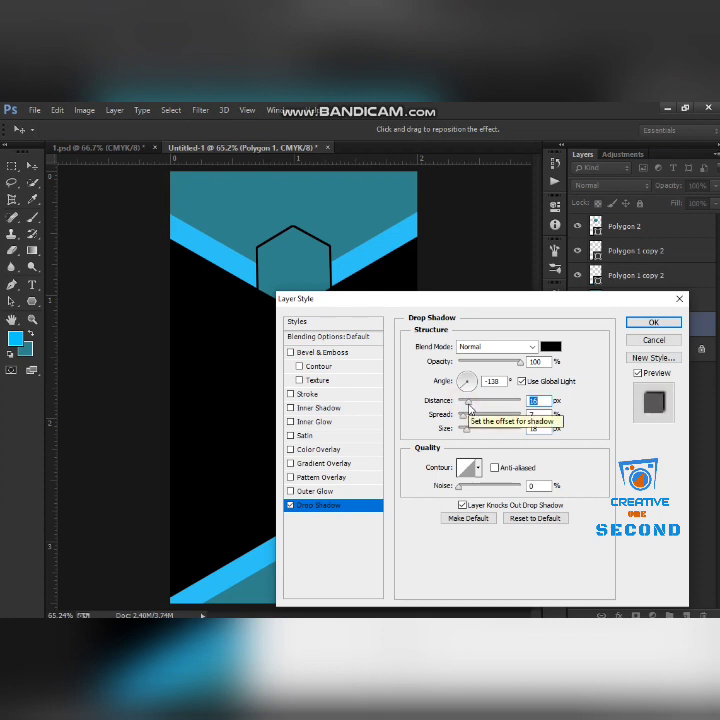
{"action": "mouse_move", "coordinate": [469, 402]}
{"action": "left_mouse_down"}
{"action": "mouse_move", "coordinate": [477, 401]}
{"action": "mouse_move", "coordinate": [458, 421]}
{"action": "mouse_move", "coordinate": [476, 430]}
{"action": "mouse_move", "coordinate": [462, 417]}
{"action": "left_mouse_up"}
{"action": "left_click", "coordinate": [472, 431]}
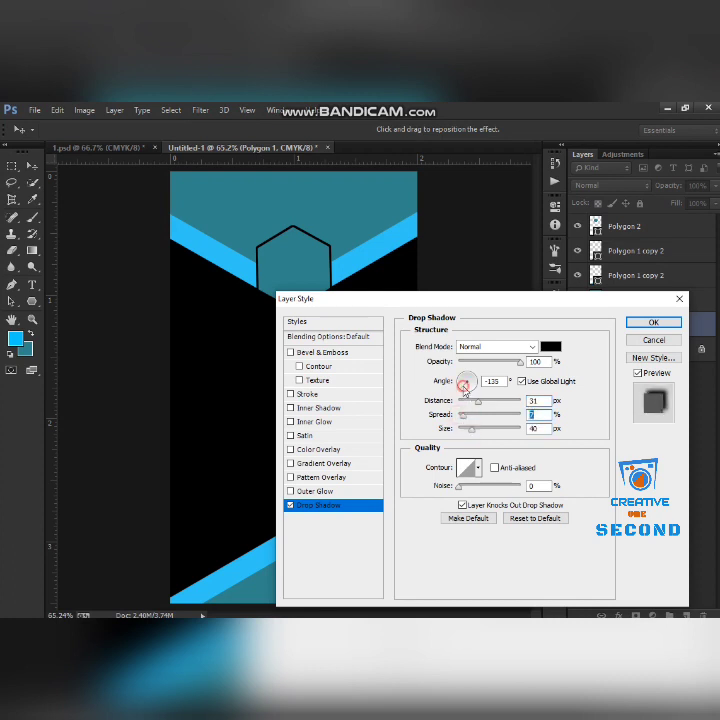
{"action": "left_click", "coordinate": [463, 385]}
{"action": "left_click", "coordinate": [651, 321]}
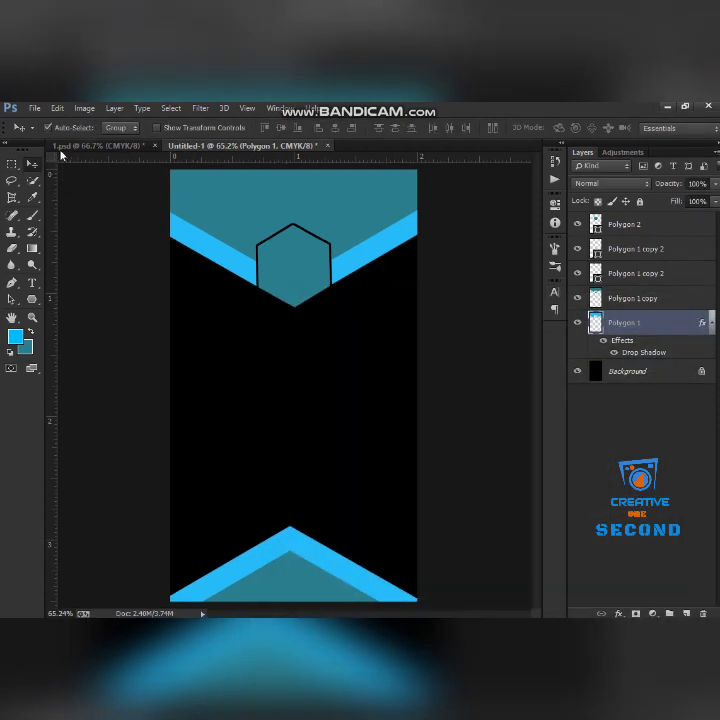
- Copy 1.psd's graduation cap into Untitled-1, raise it above the hexagon and centre it inside
{"action": "left_click", "coordinate": [90, 145]}
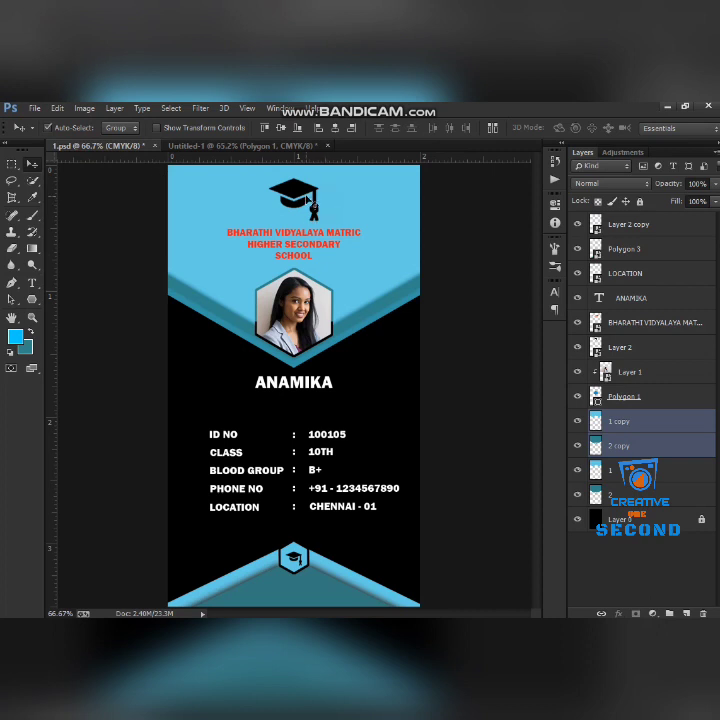
{"action": "left_click", "coordinate": [308, 200]}
{"action": "left_click_drag", "start_coordinate": [308, 200], "coordinate": [300, 157]}
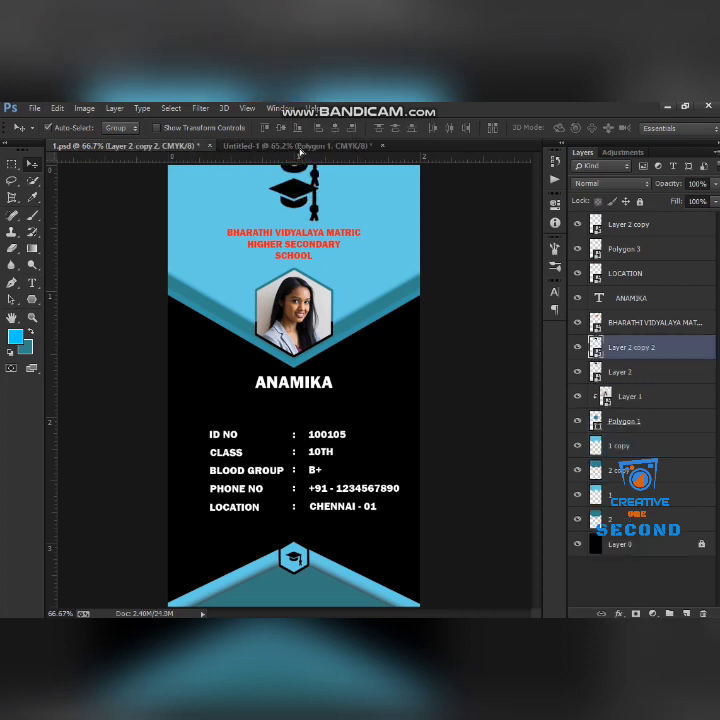
{"action": "left_click_drag", "start_coordinate": [300, 157], "coordinate": [298, 278]}
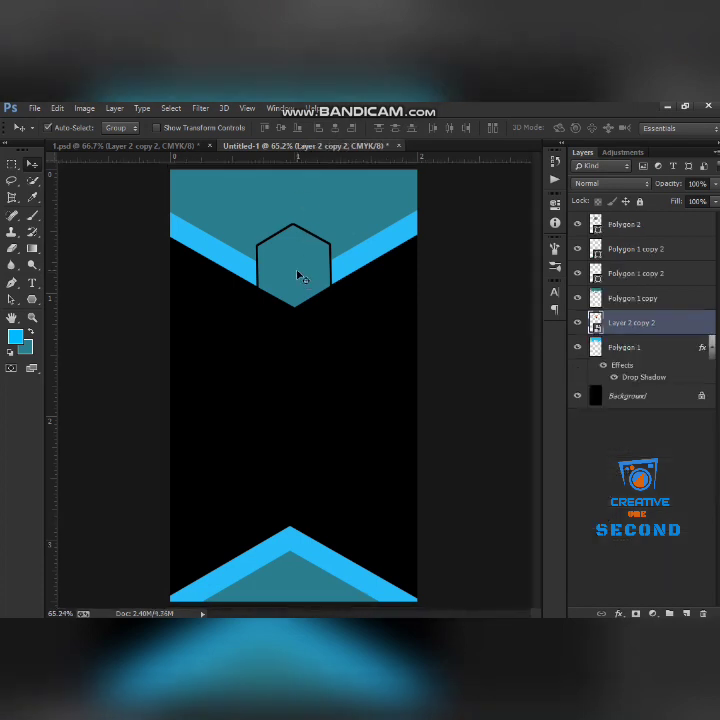
{"action": "key", "text": "ctrl+bracketright"}
{"action": "key", "text": "ctrl+bracketright"}
{"action": "key", "text": "ctrl+bracketright"}
{"action": "key", "text": "ctrl+bracketright"}
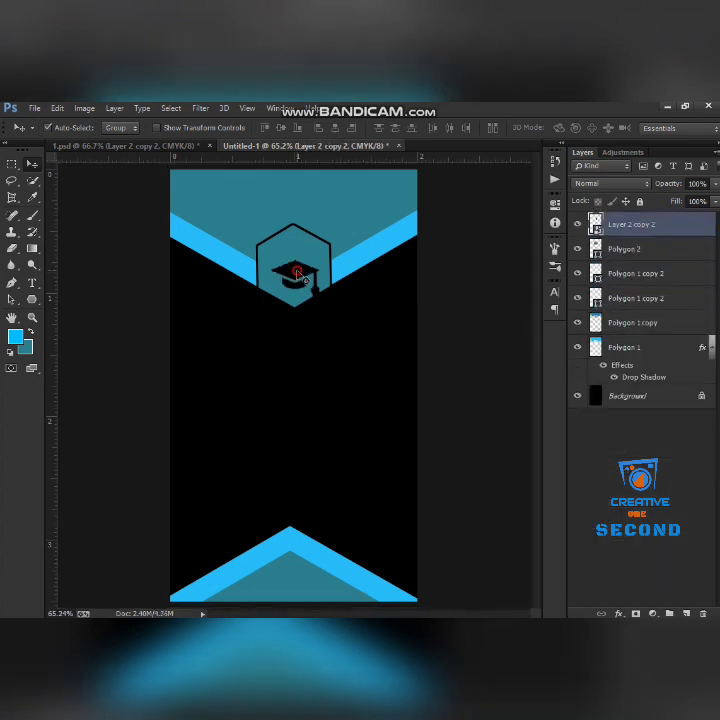
{"action": "left_click_drag", "start_coordinate": [297, 272], "coordinate": [292, 262]}
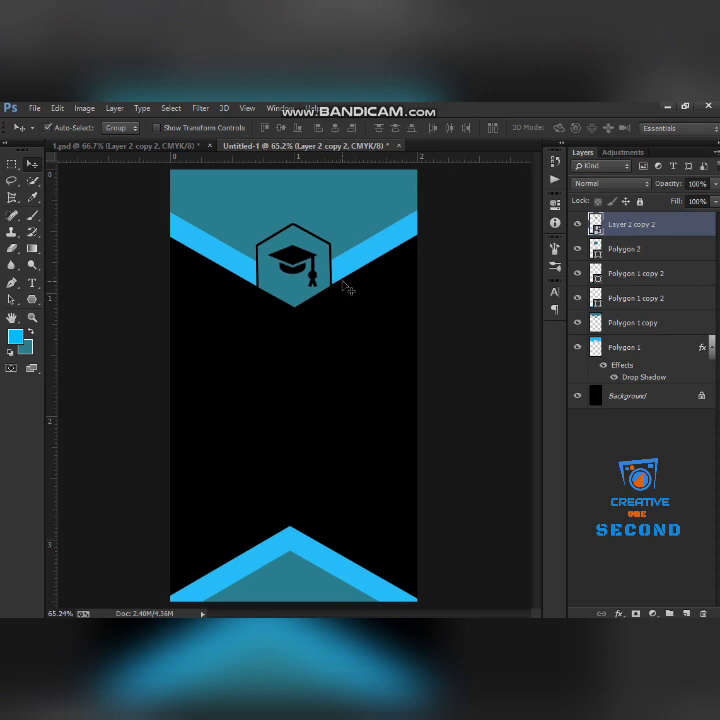
- Duplicate the school name text layer in 1.psd and drag it into Untitled-1
{"action": "left_click", "coordinate": [82, 146]}
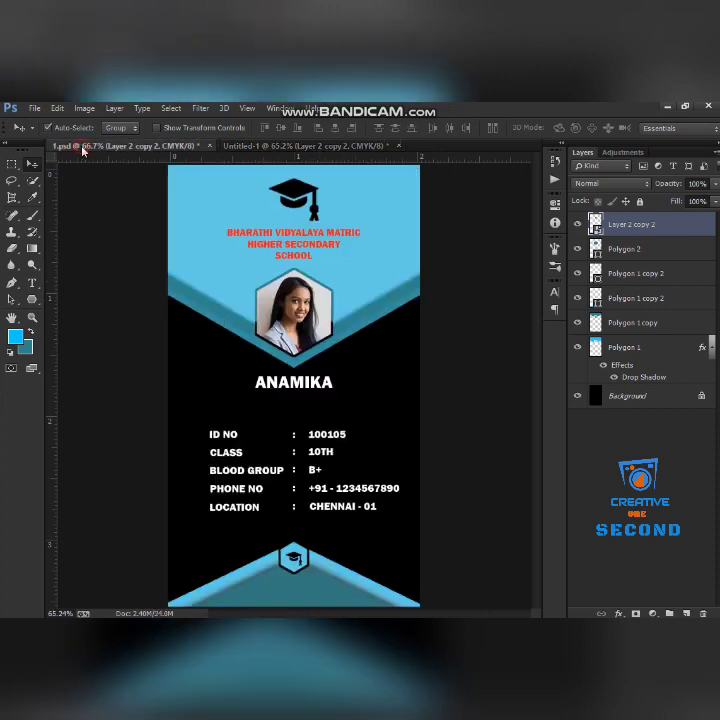
{"action": "left_click", "coordinate": [333, 252]}
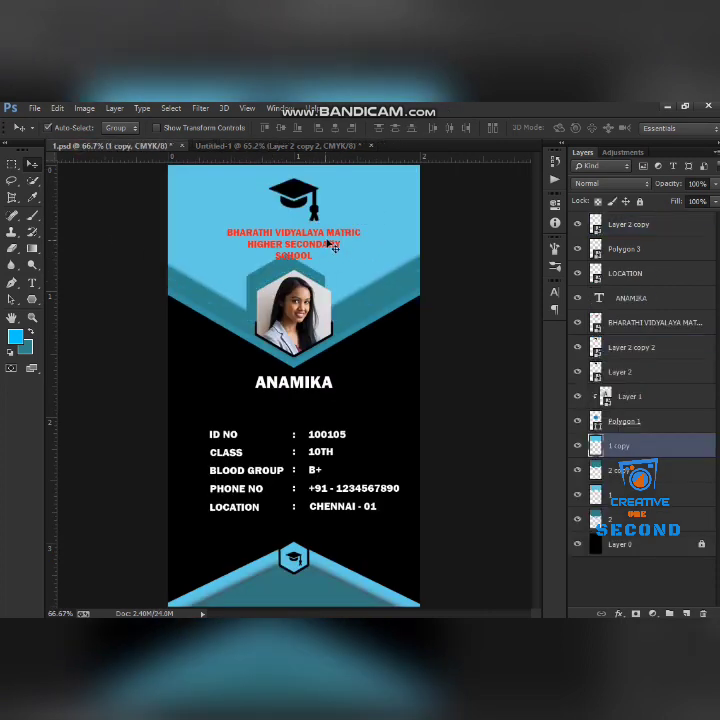
{"action": "left_click", "coordinate": [473, 373]}
{"action": "left_click", "coordinate": [337, 252]}
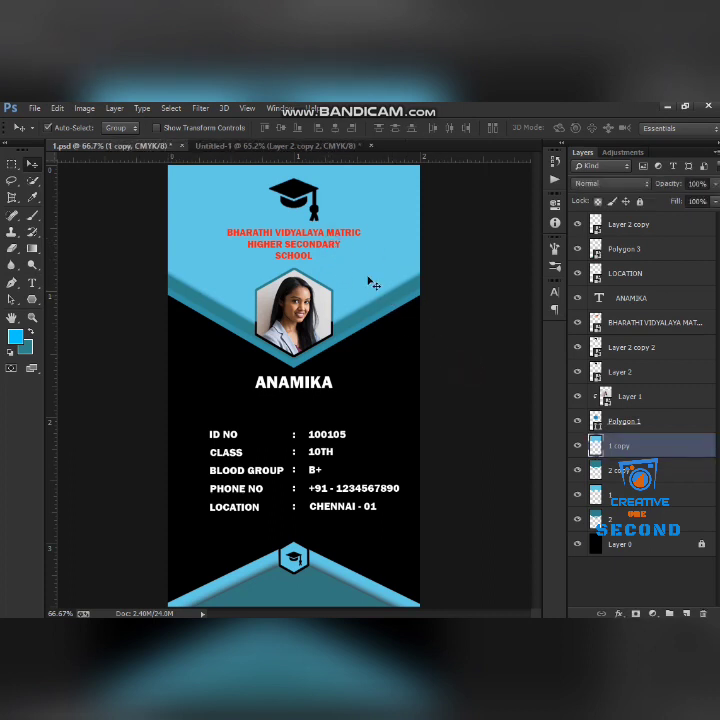
{"action": "left_click", "coordinate": [480, 345]}
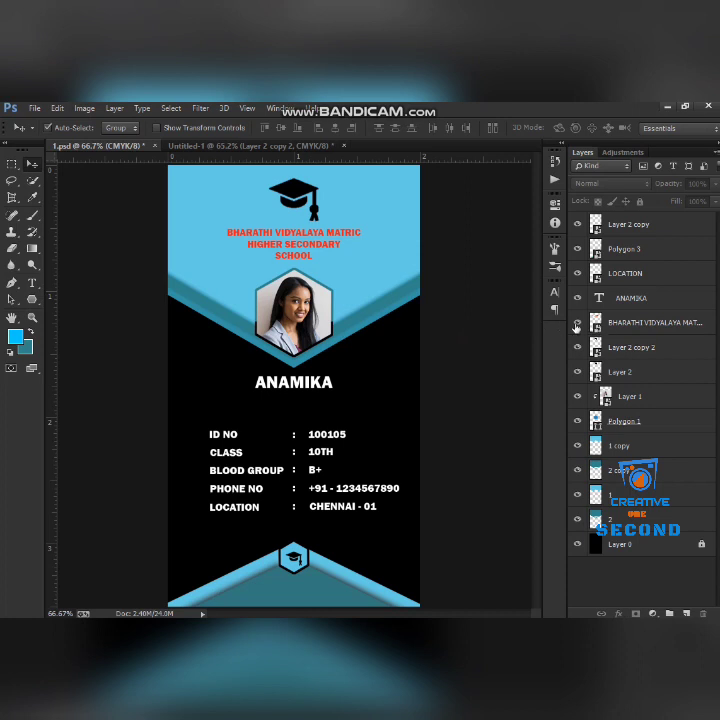
{"action": "left_click", "coordinate": [577, 322]}
{"action": "left_click", "coordinate": [645, 323]}
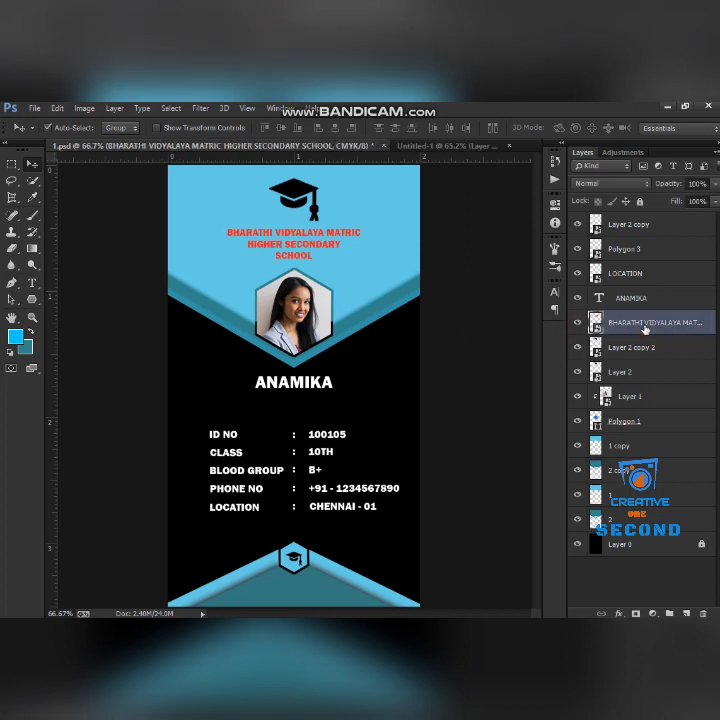
{"action": "key", "text": "ctrl+j"}
{"action": "mouse_move", "coordinate": [307, 218]}
{"action": "left_mouse_down"}
{"action": "mouse_move", "coordinate": [369, 158]}
{"action": "mouse_move", "coordinate": [422, 152]}
{"action": "mouse_move", "coordinate": [292, 360]}
{"action": "left_mouse_up"}
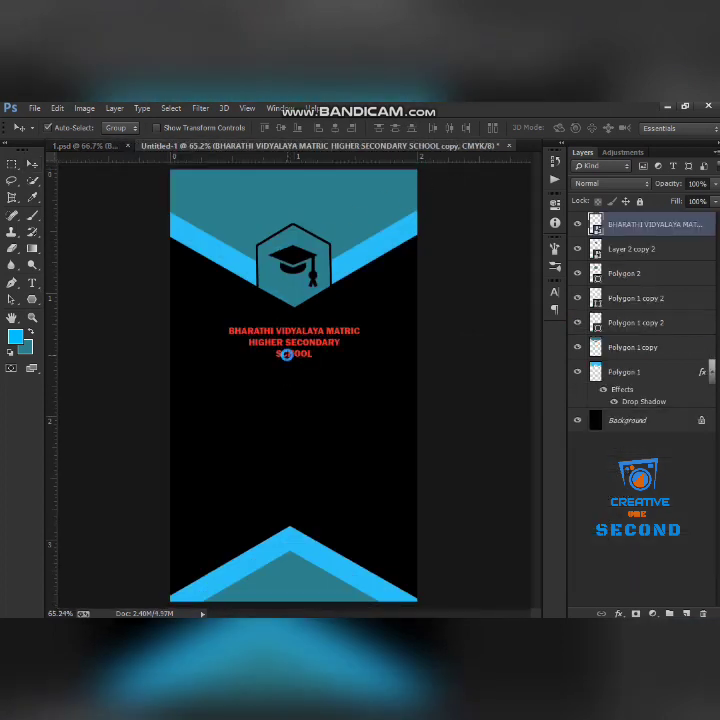
- Enlarge the school name to about 150% and centre it horizontally on the card
{"action": "key", "text": "ctrl+t"}
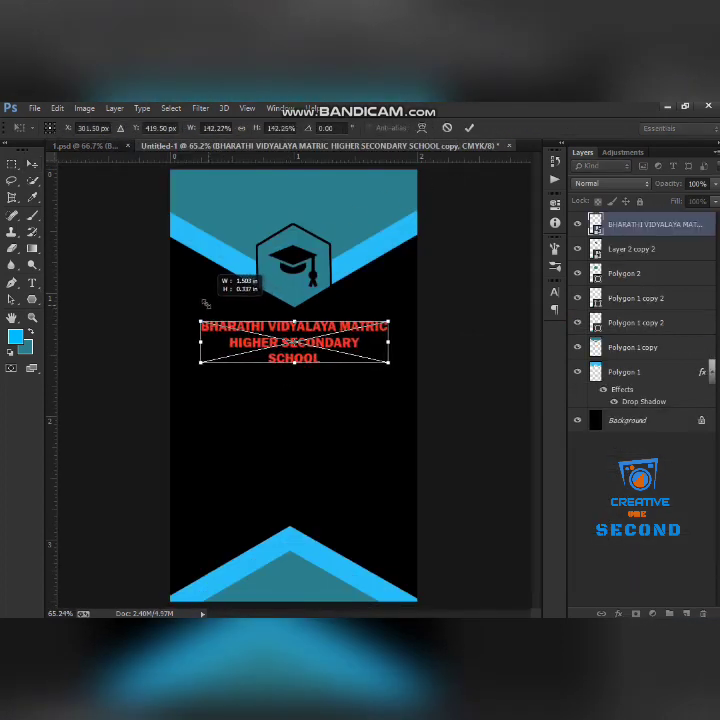
{"action": "left_click_drag", "start_coordinate": [228, 327], "coordinate": [201, 303]}
{"action": "key", "text": "Return"}
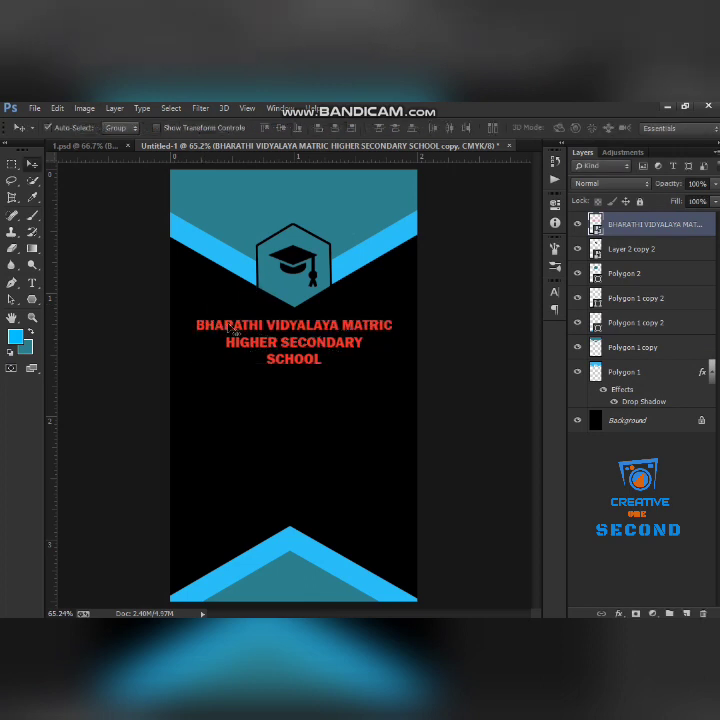
{"action": "key", "text": "ctrl+a"}
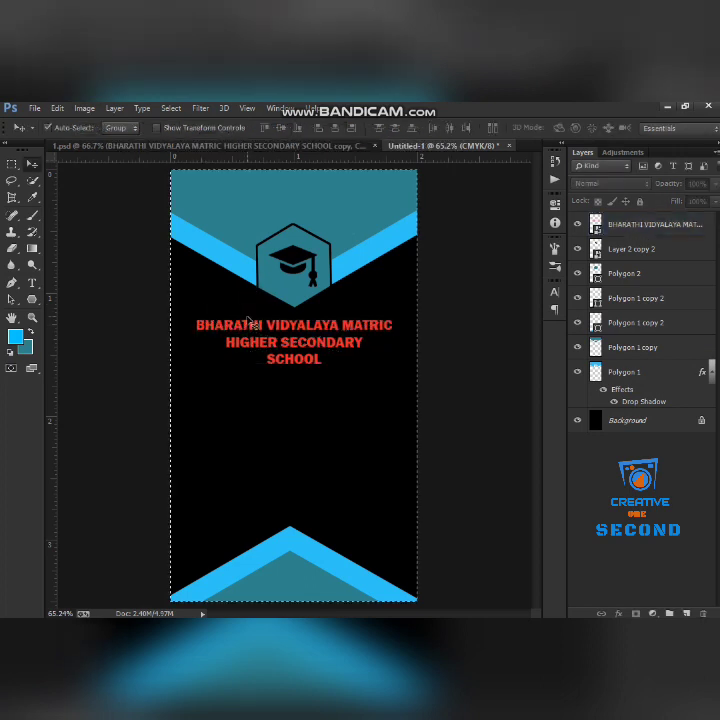
{"action": "left_click", "coordinate": [577, 224]}
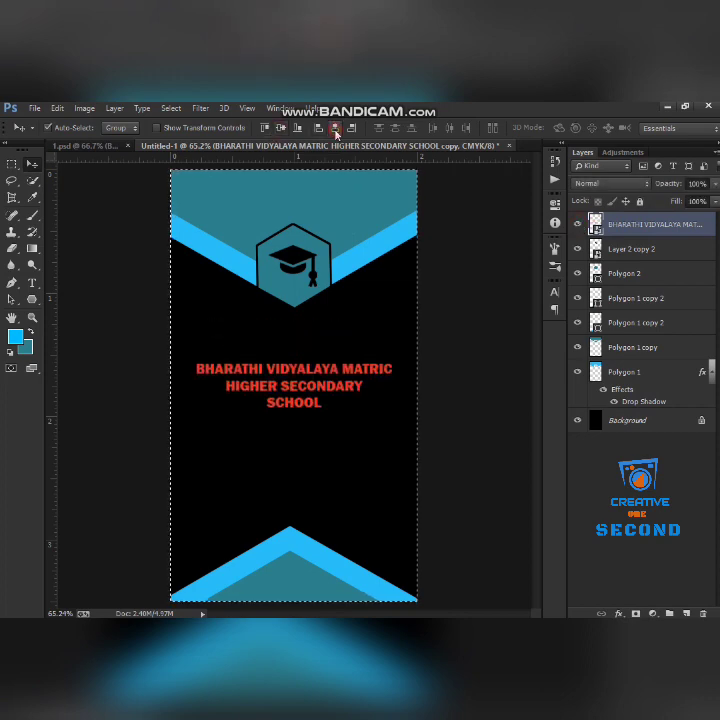
- Nudge the school name with arrow keys to sit just below the hexagon
{"action": "key", "text": "ctrl+s"}
{"action": "key", "text": "Escape"}
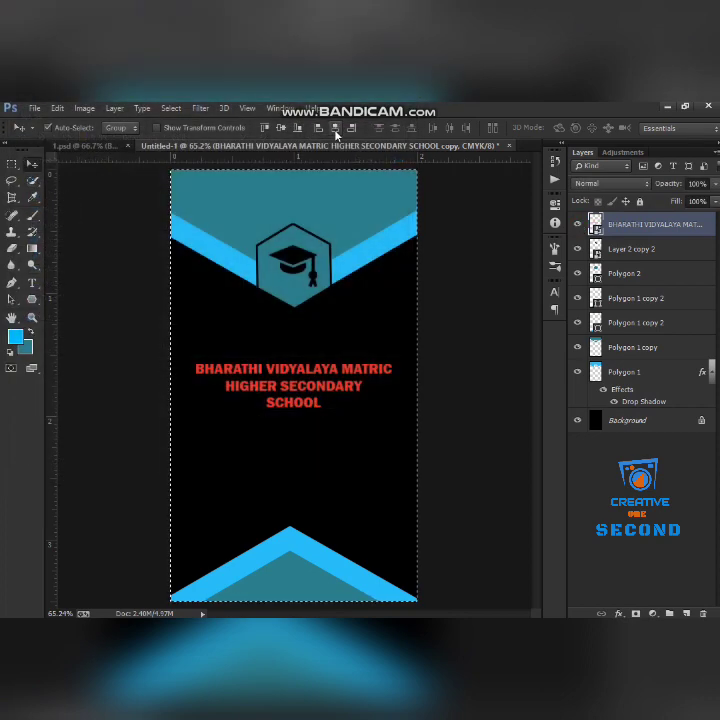
{"action": "key", "text": "shift+Up"}
{"action": "key", "text": "shift+Up"}
{"action": "key", "text": "shift+Up"}
{"action": "key", "text": "shift+Up"}
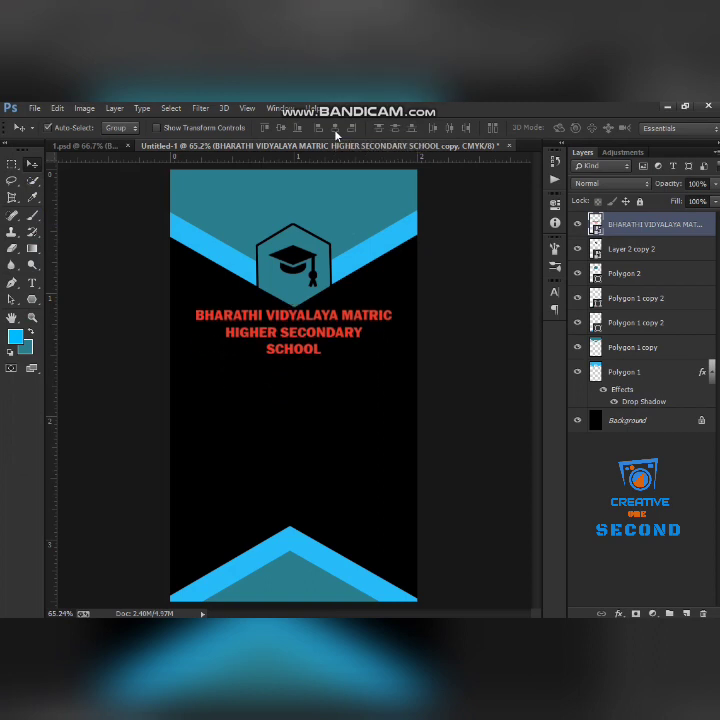
{"action": "key", "text": "shift+Down"}
{"action": "key", "text": "Down"}
{"action": "key", "text": "Down"}
{"action": "key", "text": "Up"}
{"action": "key", "text": "Up"}
{"action": "key", "text": "Up"}
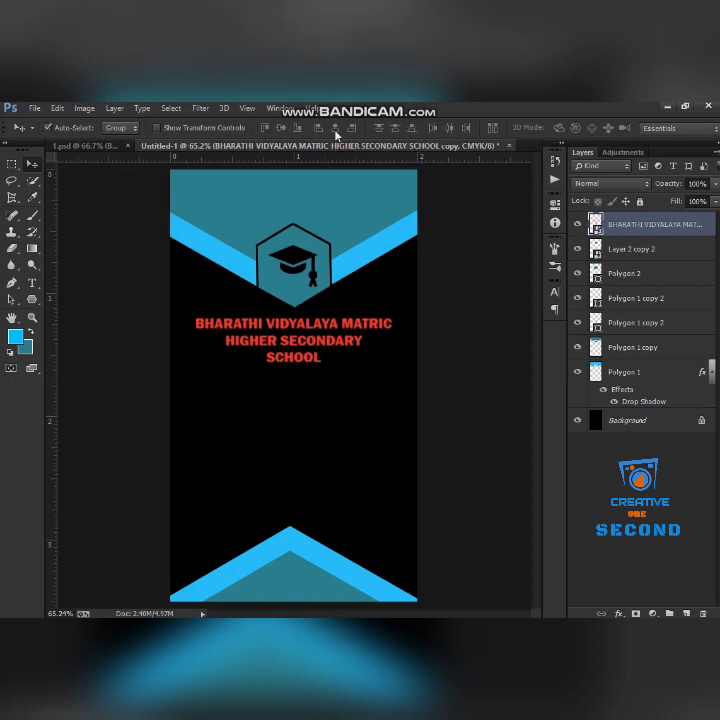
{"action": "key", "text": "Down"}
{"action": "key", "text": "Down"}
{"action": "key", "text": "Down"}
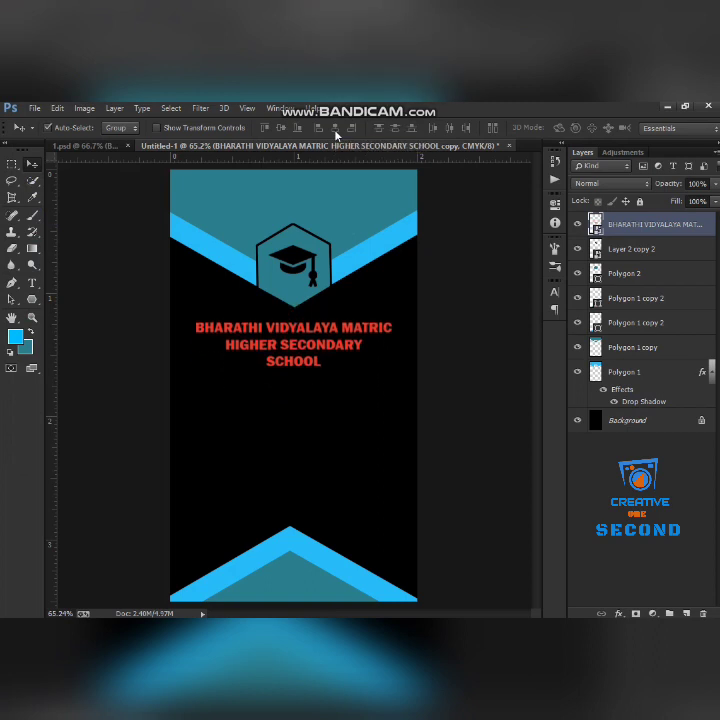
- Duplicate the Polygon 2 hexagon, move it below the school name and shrink it to about a third
{"action": "left_click", "coordinate": [288, 291]}
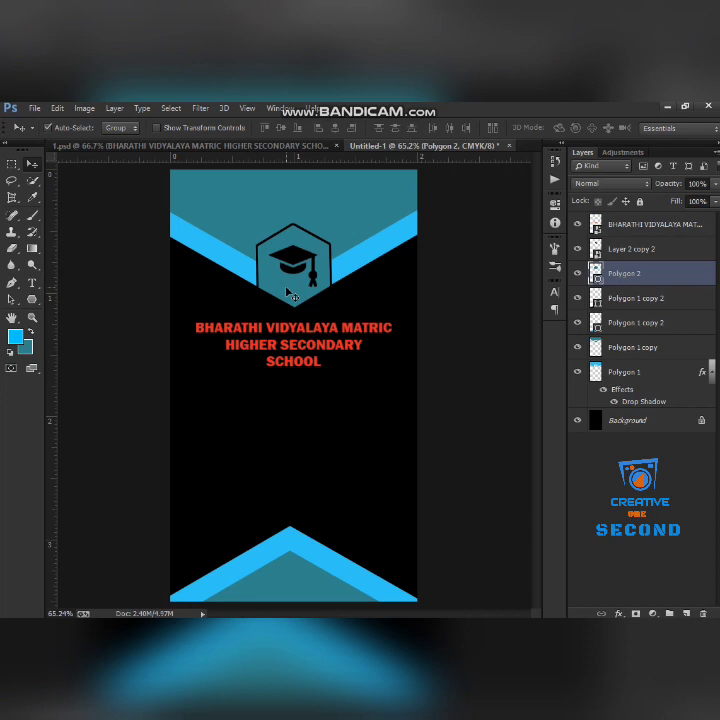
{"action": "key", "text": "ctrl+j"}
{"action": "left_click_drag", "start_coordinate": [286, 295], "coordinate": [236, 444]}
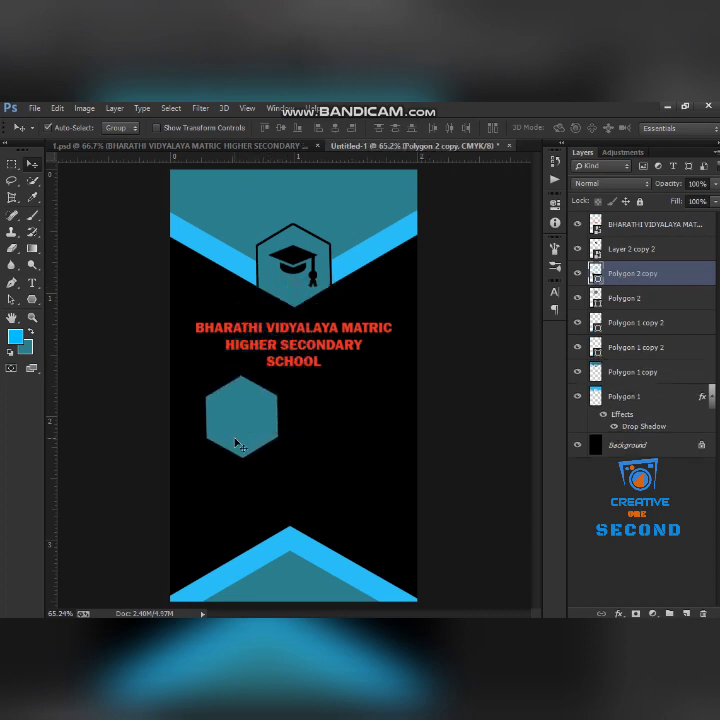
{"action": "key", "text": "ctrl+t"}
{"action": "left_click_drag", "start_coordinate": [205, 375], "coordinate": [231, 406]}
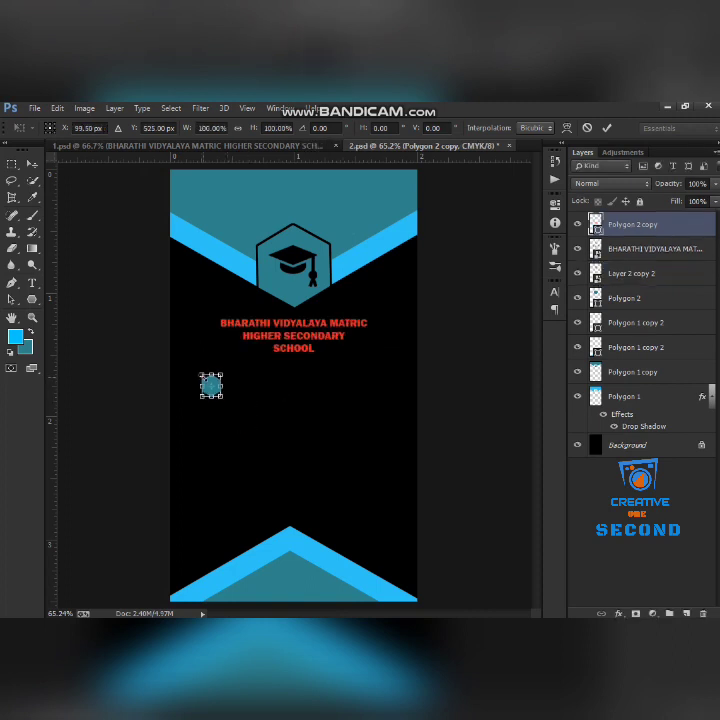
{"action": "left_click_drag", "start_coordinate": [222, 397], "coordinate": [219, 394]}
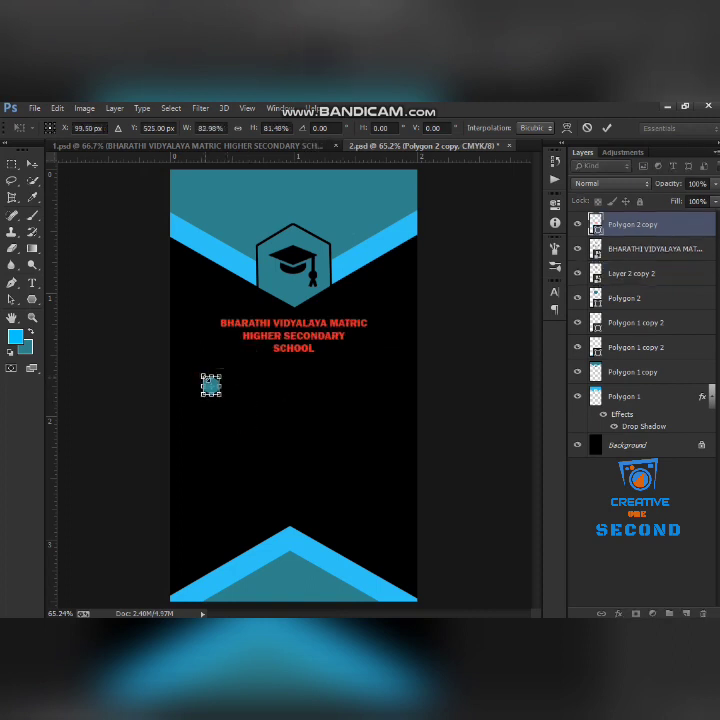
{"action": "key", "text": "Return"}
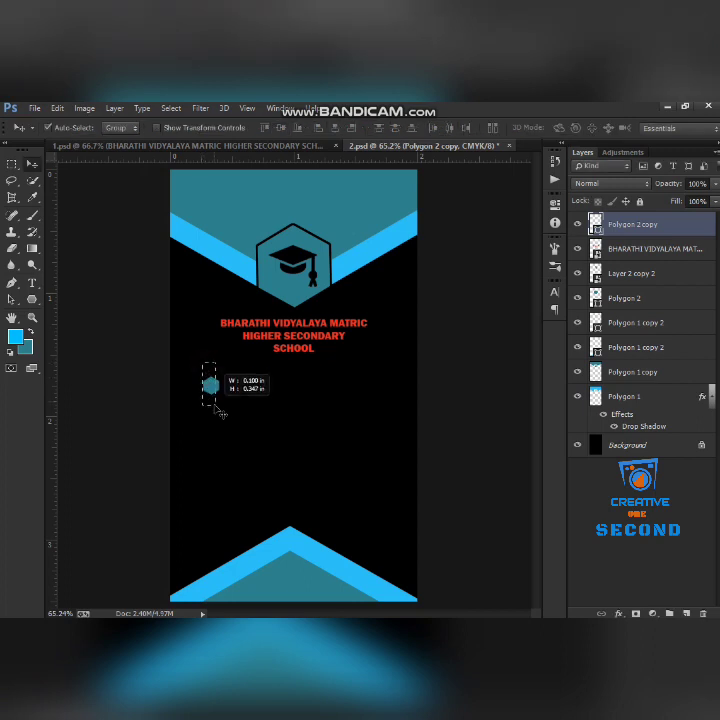
- Duplicate the small hexagon and nudge the copies down into a vertical column
{"action": "key", "text": "ctrl+j"}
{"action": "key", "text": "shift+Down"}
{"action": "key", "text": "shift+Down"}
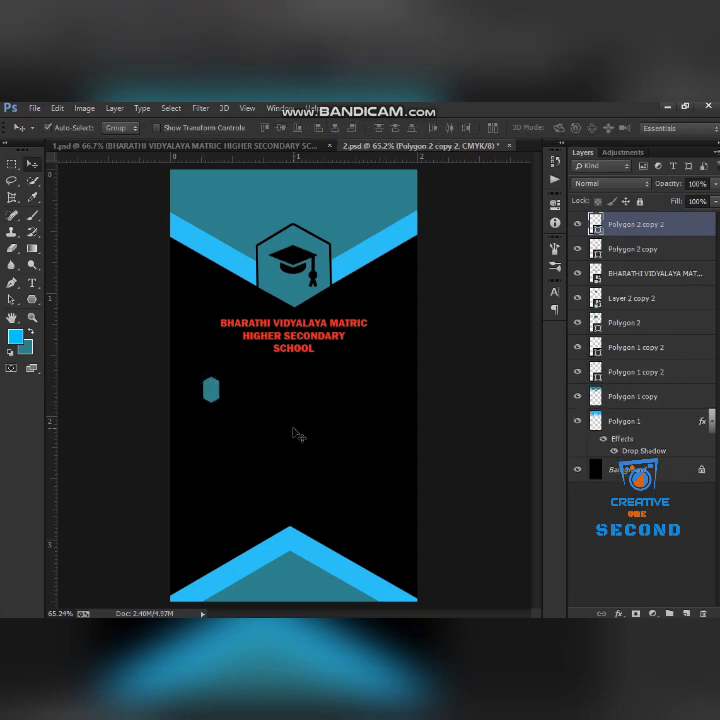
{"action": "key", "text": "shift+Down"}
{"action": "key", "text": "shift+Down"}
{"action": "key", "text": "shift+Down"}
{"action": "key", "text": "ctrl+j"}
{"action": "key", "text": "shift+Down"}
{"action": "key", "text": "shift+Down"}
{"action": "key", "text": "shift+Down"}
{"action": "key", "text": "shift+Down"}
{"action": "key", "text": "shift+Down"}
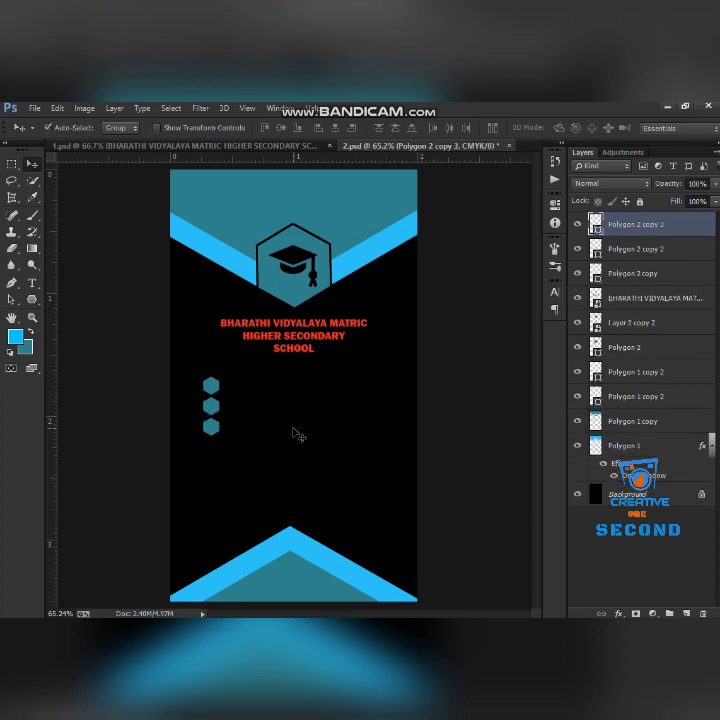
{"action": "key", "text": "ctrl+j"}
{"action": "key", "text": "shift+Down"}
{"action": "key", "text": "shift+Down"}
{"action": "key", "text": "shift+Down"}
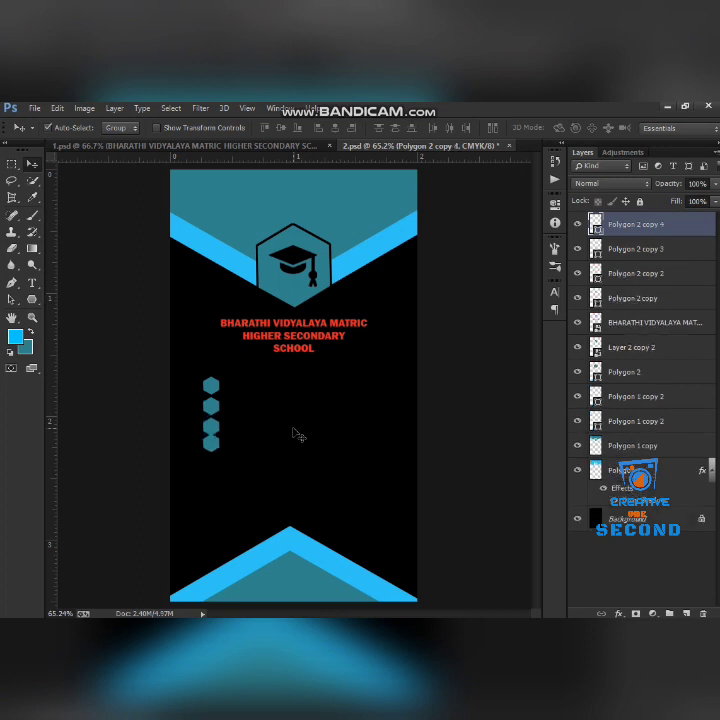
{"action": "key", "text": "shift+Down"}
{"action": "key", "text": "shift+Down"}
{"action": "key", "text": "shift+Down"}
{"action": "key", "text": "shift+Down"}
{"action": "key", "text": "shift+Down"}
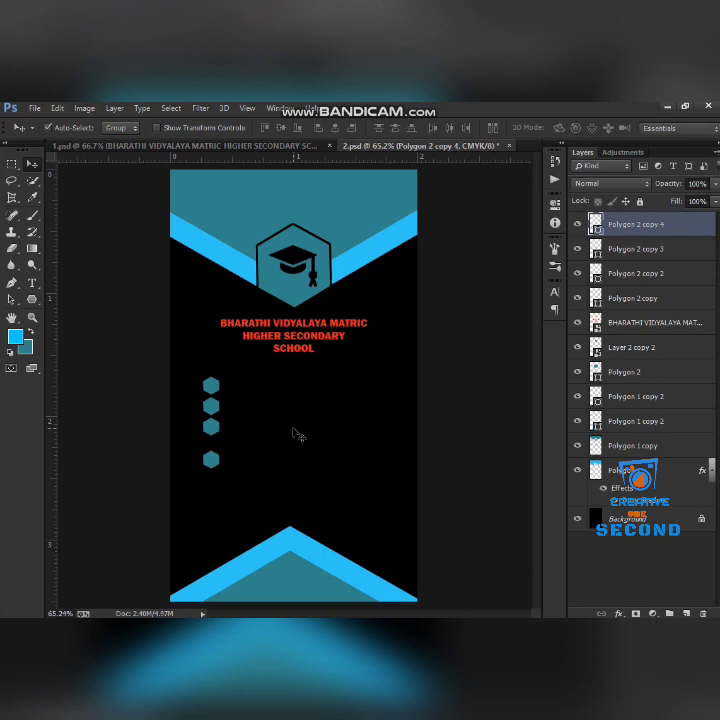
{"action": "key", "text": "shift+Up"}
{"action": "key", "text": "shift+Up"}
{"action": "key", "text": "shift+Up"}
- Duplicate more hexagon copies and nudge them down to complete a column of five
{"action": "left_click", "coordinate": [213, 430], "text": "shift"}
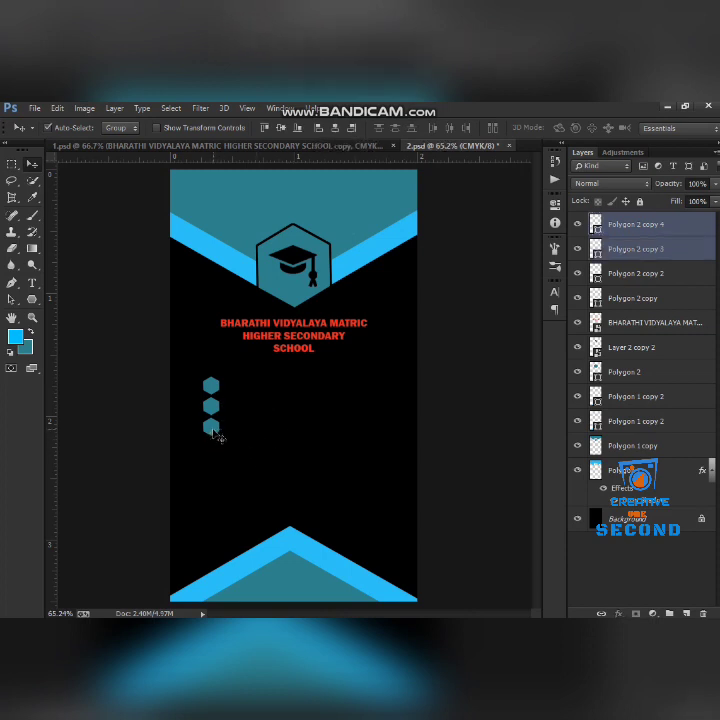
{"action": "key", "text": "ctrl+j"}
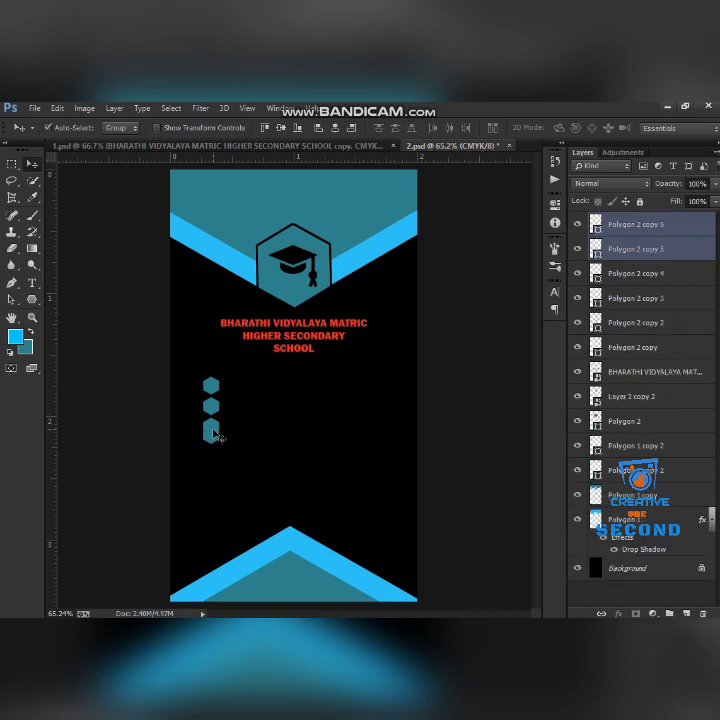
{"action": "key", "text": "shift+Down"}
{"action": "key", "text": "shift+Down"}
{"action": "left_click", "coordinate": [224, 477]}
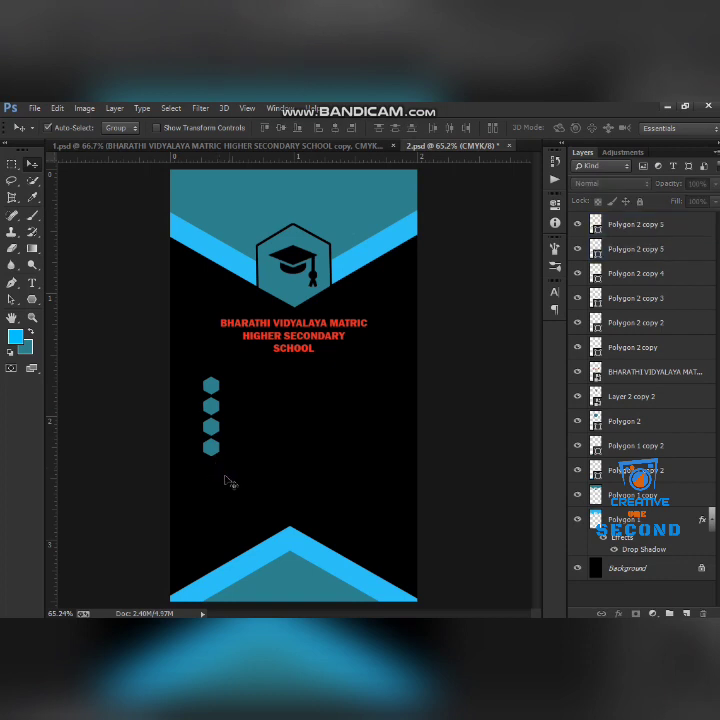
{"action": "left_click", "coordinate": [214, 455]}
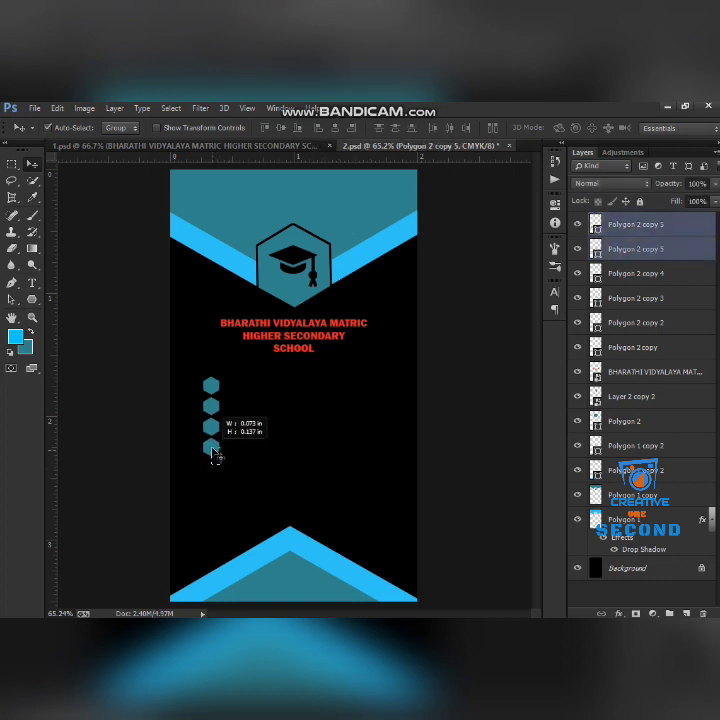
{"action": "left_click", "coordinate": [254, 469]}
{"action": "left_click", "coordinate": [214, 453]}
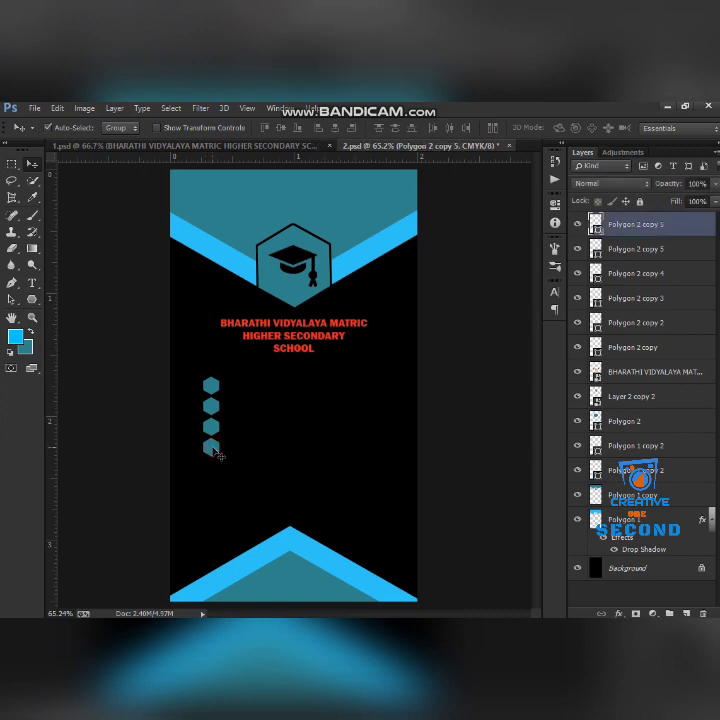
{"action": "key", "text": "ctrl+j"}
{"action": "key", "text": "shift+Down"}
{"action": "key", "text": "shift+Down"}
{"action": "key", "text": "shift+Down"}
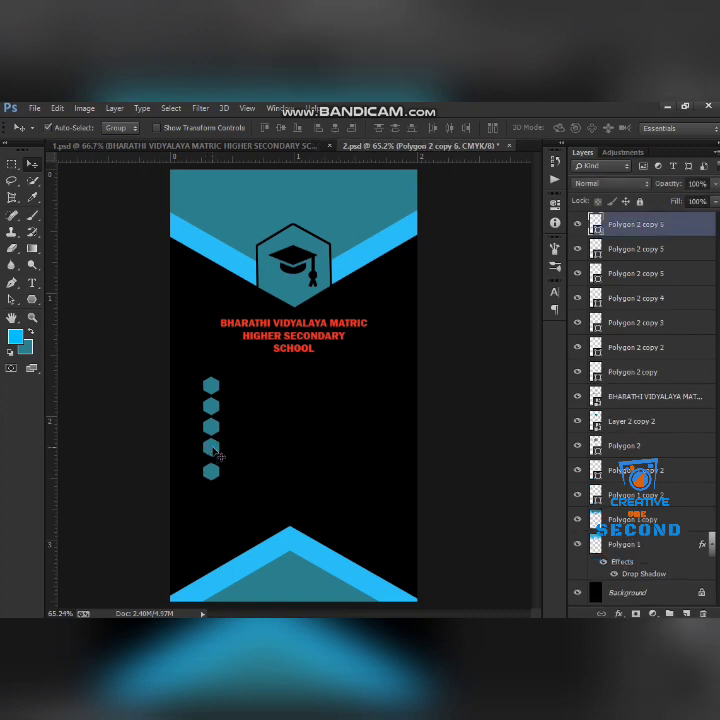
- Open user.png from the icon images folder in Downloads
{"action": "key", "text": "ctrl+o"}
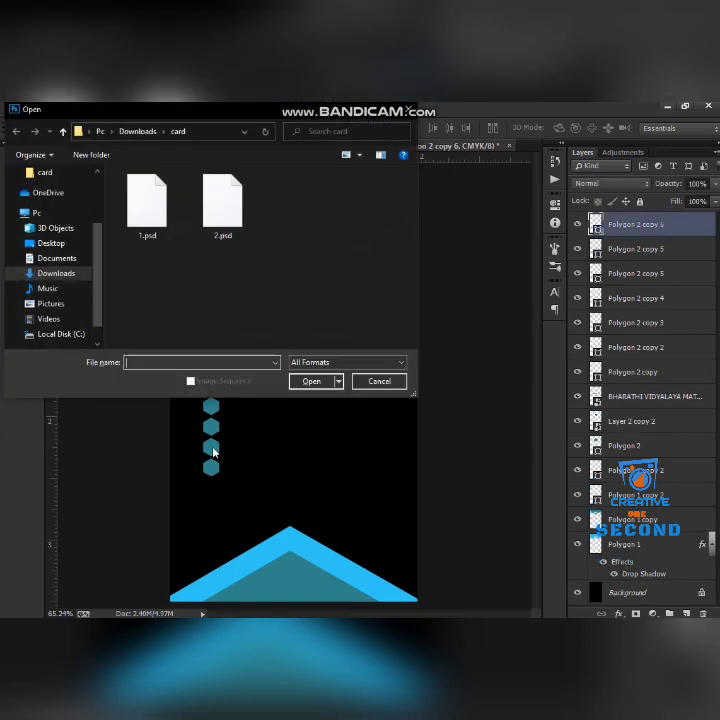
{"action": "key", "text": "alt+Up"}
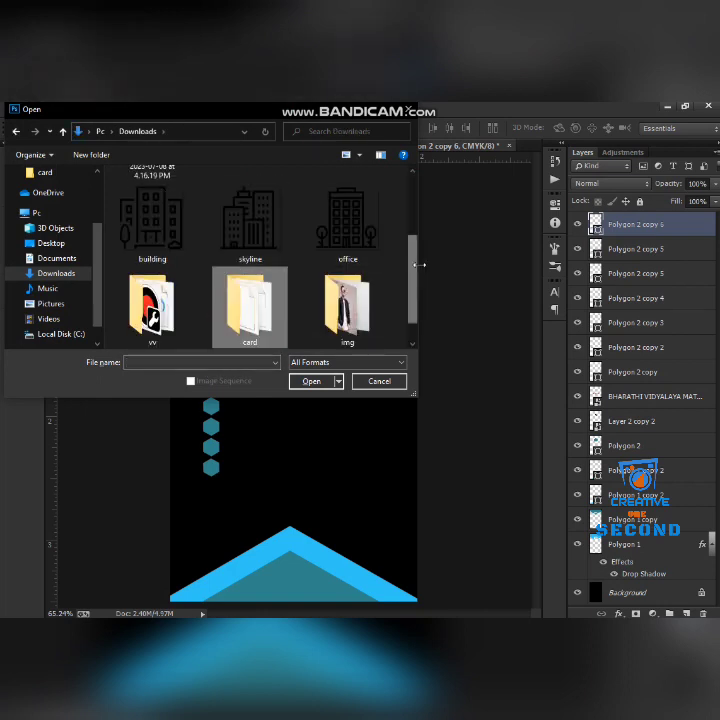
{"action": "scroll", "coordinate": [240, 270], "scroll_direction": "down", "scroll_amount": 1}
{"action": "double_click", "coordinate": [150, 297]}
{"action": "left_click", "coordinate": [400, 206]}
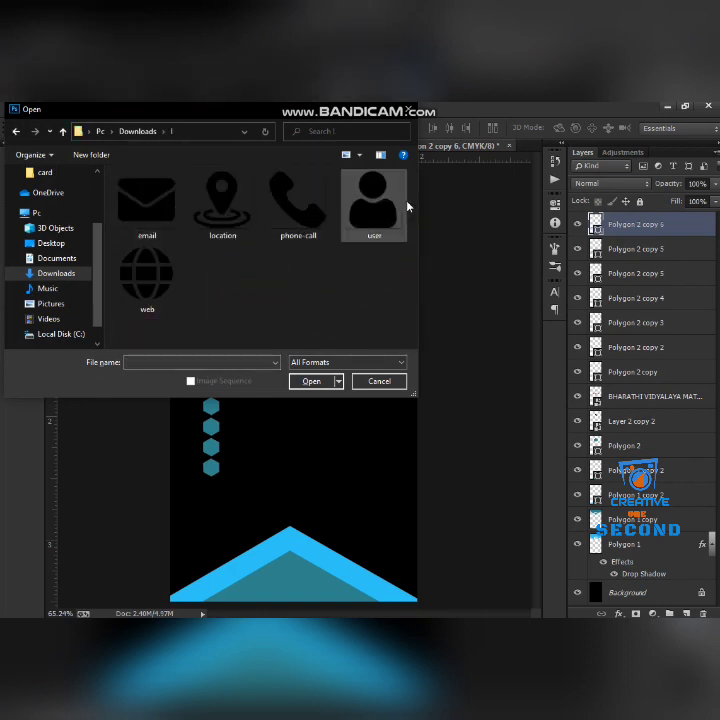
{"action": "left_click", "coordinate": [315, 383]}
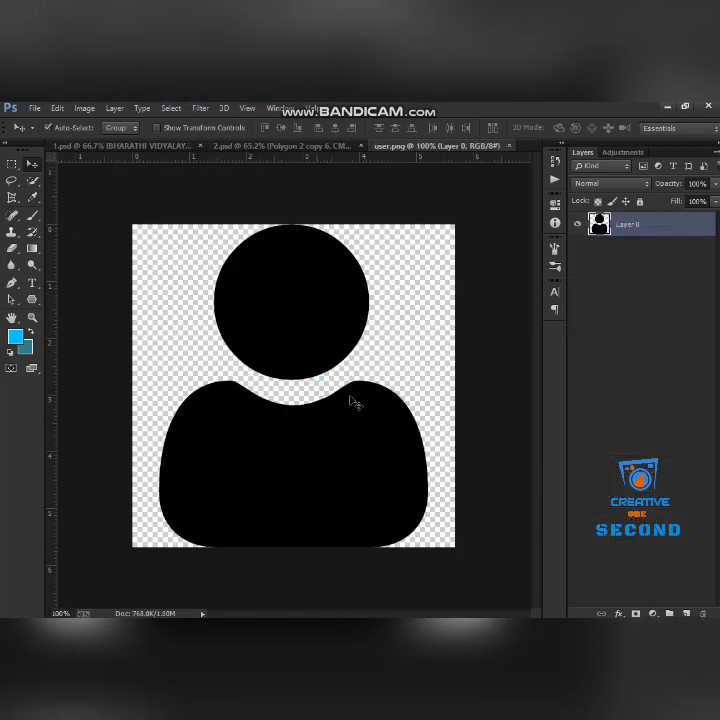
- Fill the user silhouette bright blue, convert it to a smart object, and drag it to the card
{"action": "left_click", "coordinate": [605, 224], "text": "ctrl"}
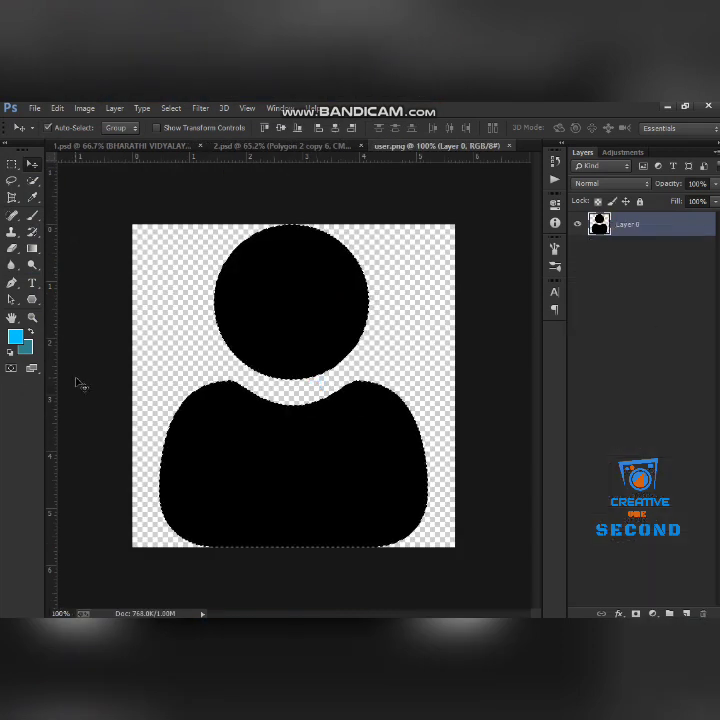
{"action": "key", "text": "b"}
{"action": "key", "text": "alt+BackSpace"}
{"action": "key", "text": "ctrl+d"}
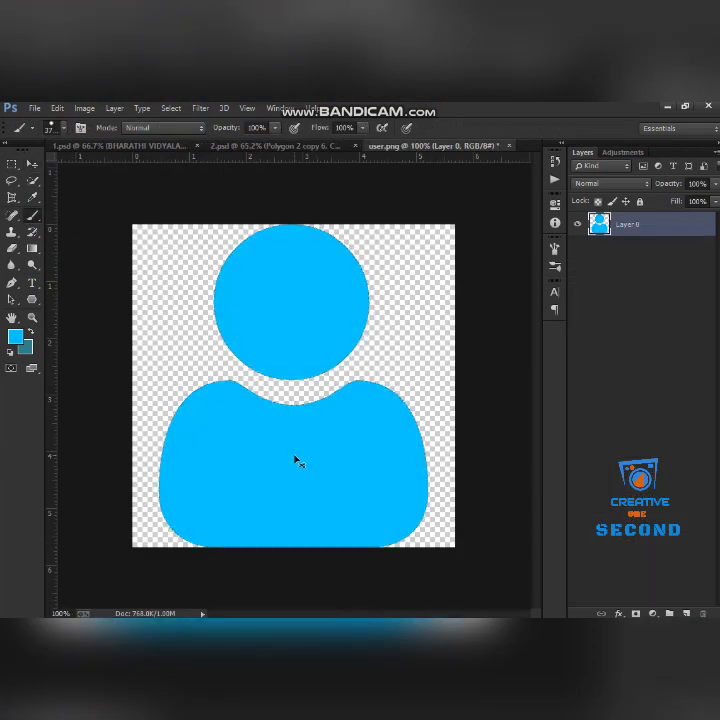
{"action": "right_click", "coordinate": [673, 245]}
{"action": "left_click", "coordinate": [474, 262]}
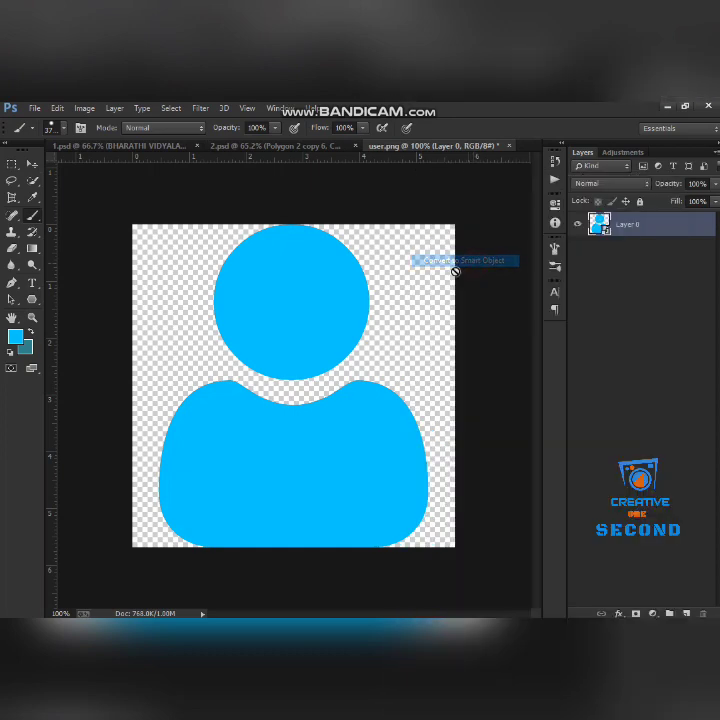
{"action": "key", "text": "v"}
{"action": "left_click_drag", "start_coordinate": [287, 321], "coordinate": [280, 230]}
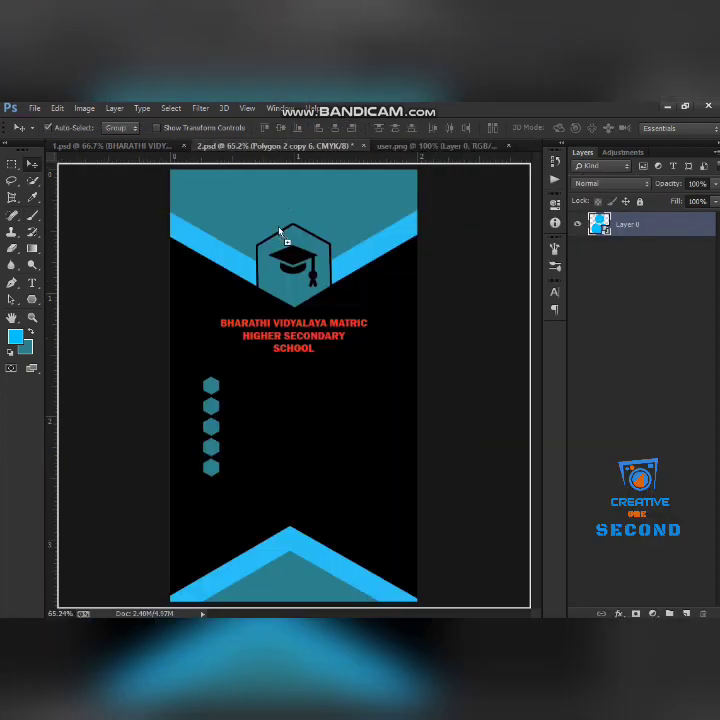
- Shrink the user icon to a tiny size and place it inside the top hexagon
{"action": "left_click_drag", "start_coordinate": [251, 412], "coordinate": [253, 421]}
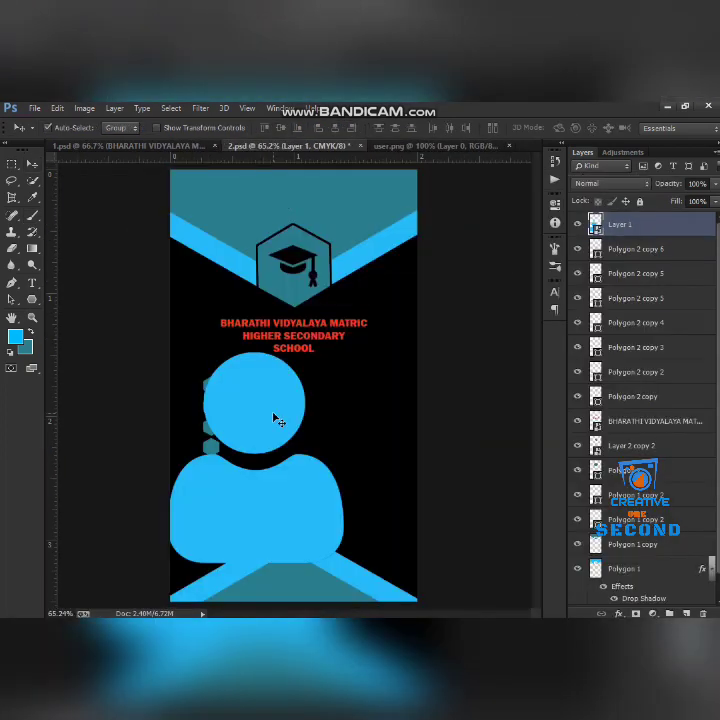
{"action": "key", "text": "ctrl+t"}
{"action": "mouse_move", "coordinate": [168, 352]}
{"action": "left_mouse_down"}
{"action": "mouse_move", "coordinate": [252, 451]}
{"action": "mouse_move", "coordinate": [305, 464]}
{"action": "left_mouse_up"}
{"action": "key", "text": "Return"}
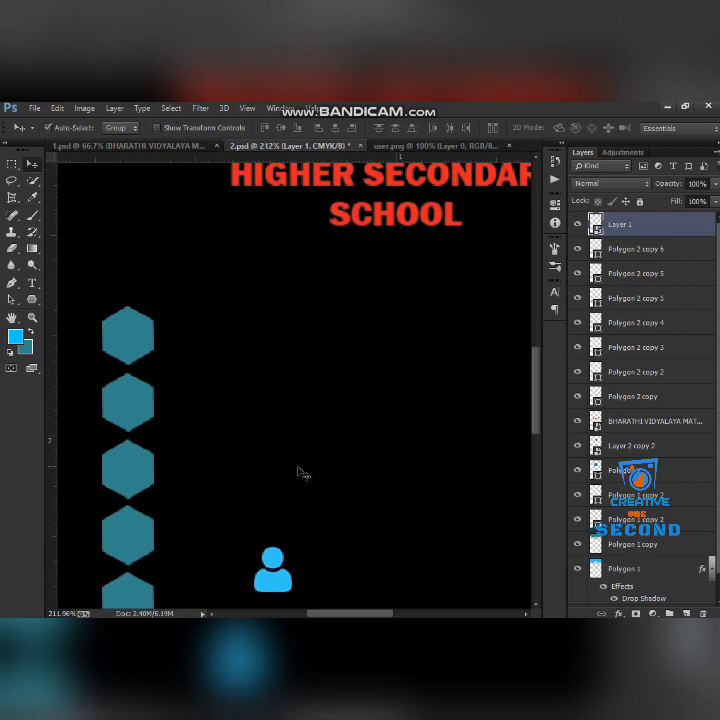
{"action": "left_click_drag", "start_coordinate": [275, 580], "coordinate": [161, 345]}
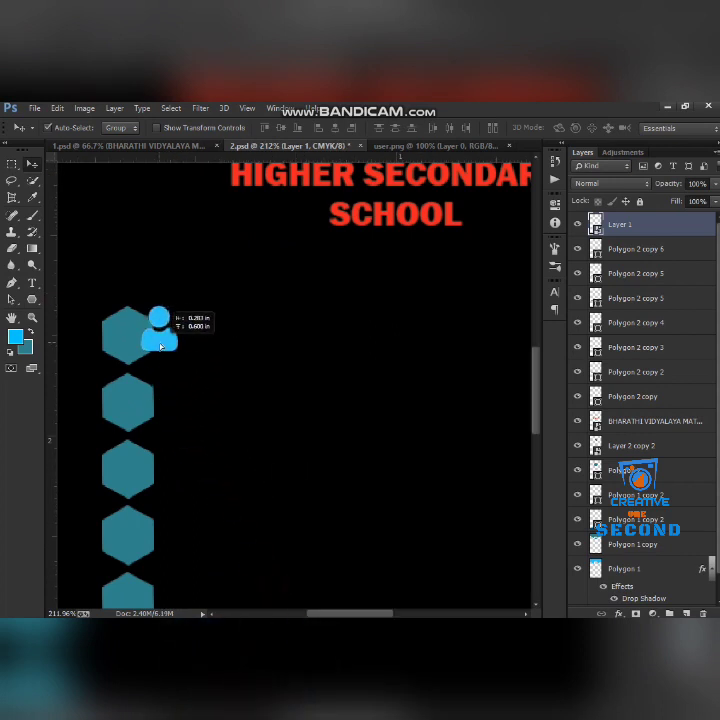
{"action": "key", "text": "ctrl+t"}
{"action": "left_click_drag", "start_coordinate": [142, 306], "coordinate": [147, 313]}
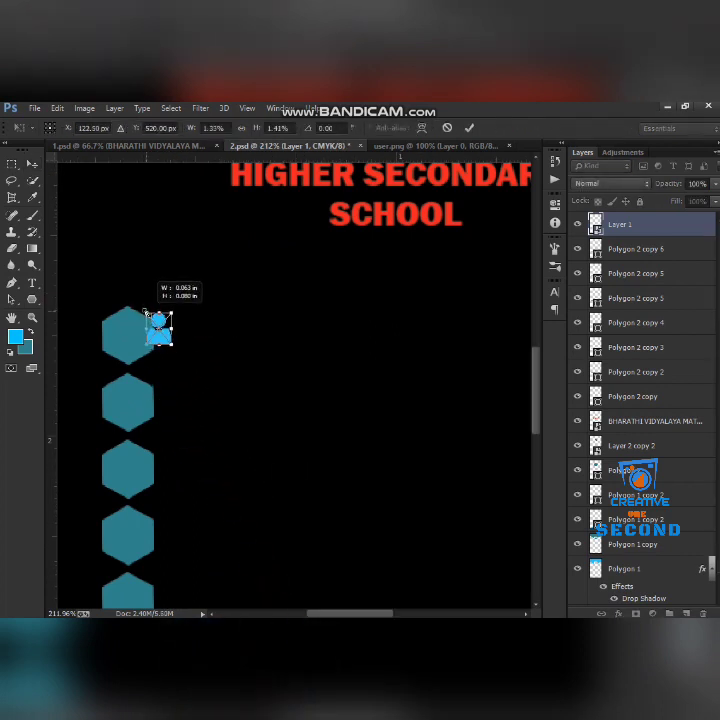
{"action": "key", "text": "Return"}
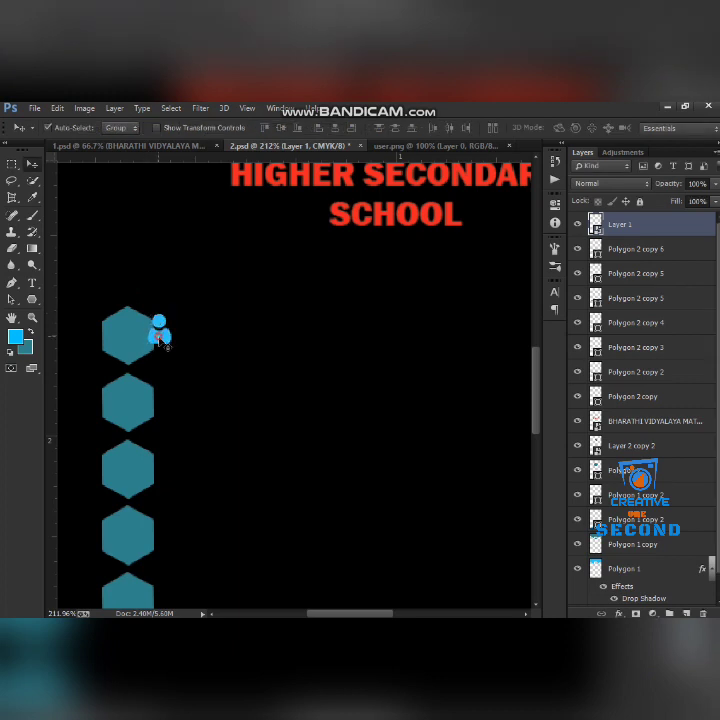
{"action": "mouse_move", "coordinate": [160, 336]}
{"action": "left_mouse_down"}
{"action": "mouse_move", "coordinate": [136, 343]}
{"action": "mouse_move", "coordinate": [127, 333]}
{"action": "left_mouse_up"}
- Stack the user icon layer above the hexagon and leave only Layer 1 selected
{"action": "left_click", "coordinate": [127, 330], "text": "shift"}
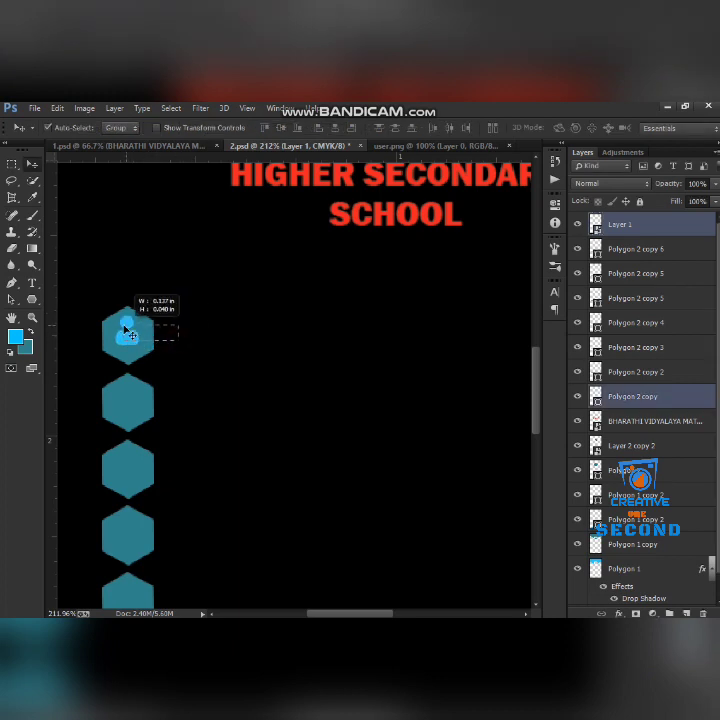
{"action": "left_click", "coordinate": [666, 404]}
{"action": "key", "text": "ctrl+bracketright"}
{"action": "key", "text": "ctrl+bracketright"}
{"action": "key", "text": "ctrl+bracketright"}
{"action": "key", "text": "ctrl+bracketright"}
{"action": "key", "text": "ctrl+bracketright"}
{"action": "key", "text": "ctrl+bracketright"}
{"action": "key", "text": "ctrl+bracketright"}
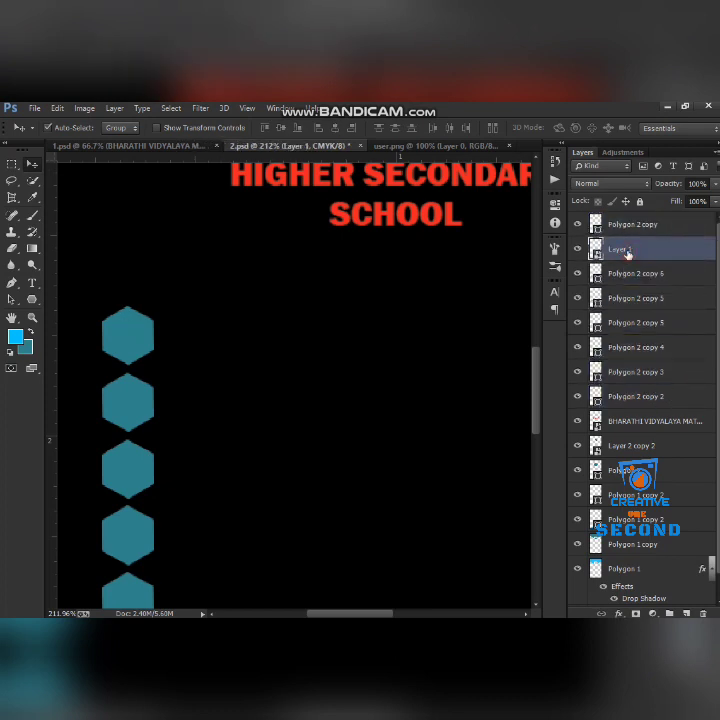
{"action": "left_click_drag", "start_coordinate": [627, 253], "coordinate": [598, 224]}
{"action": "left_click", "coordinate": [125, 325], "text": "shift"}
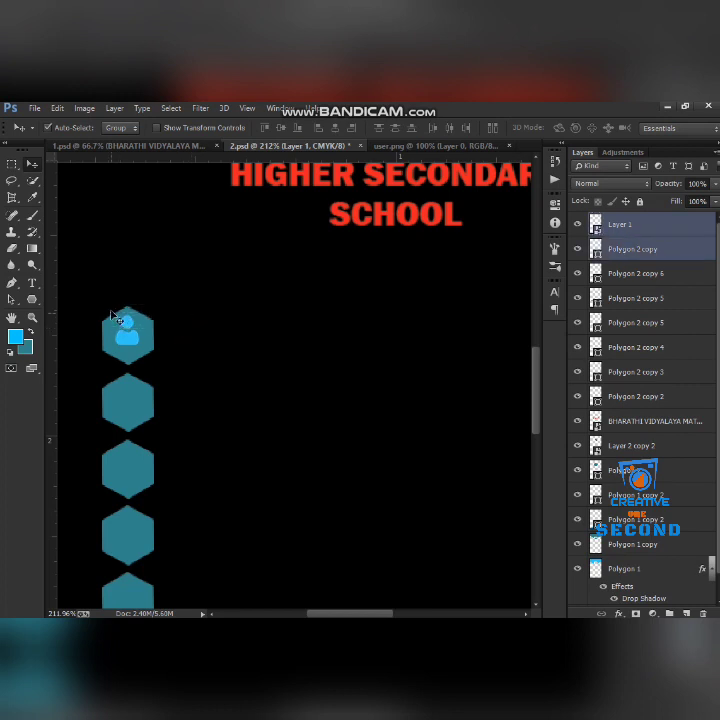
{"action": "left_click", "coordinate": [335, 131]}
{"action": "key", "text": "ctrl+z"}
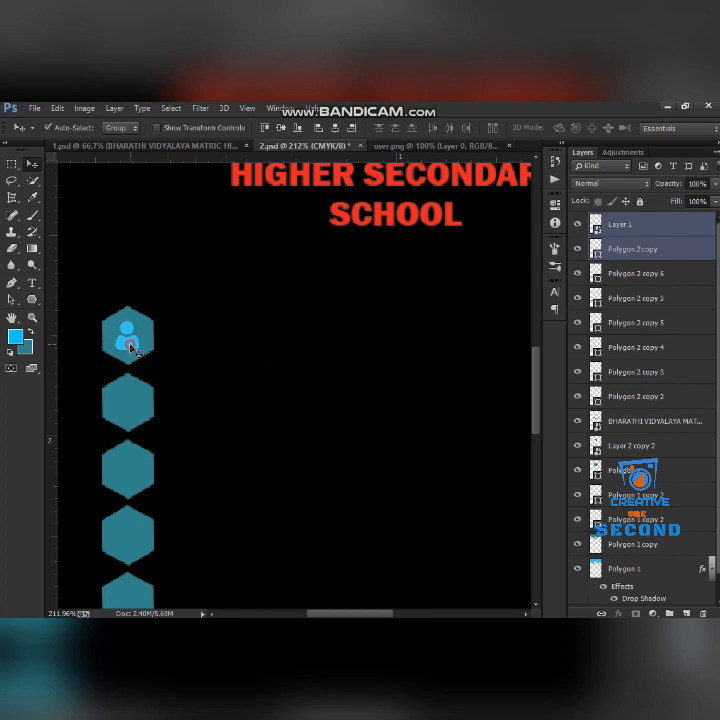
{"action": "key", "text": "Right"}
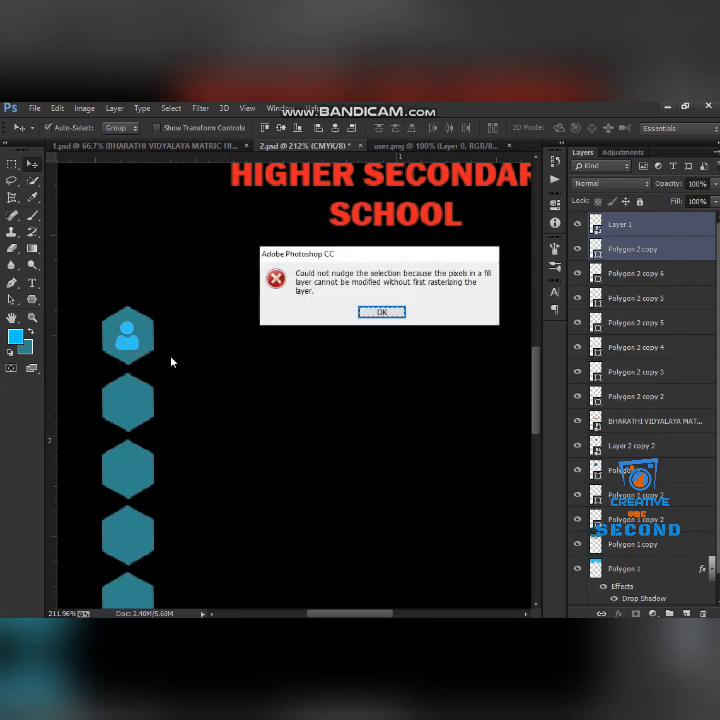
{"action": "key", "text": "Return"}
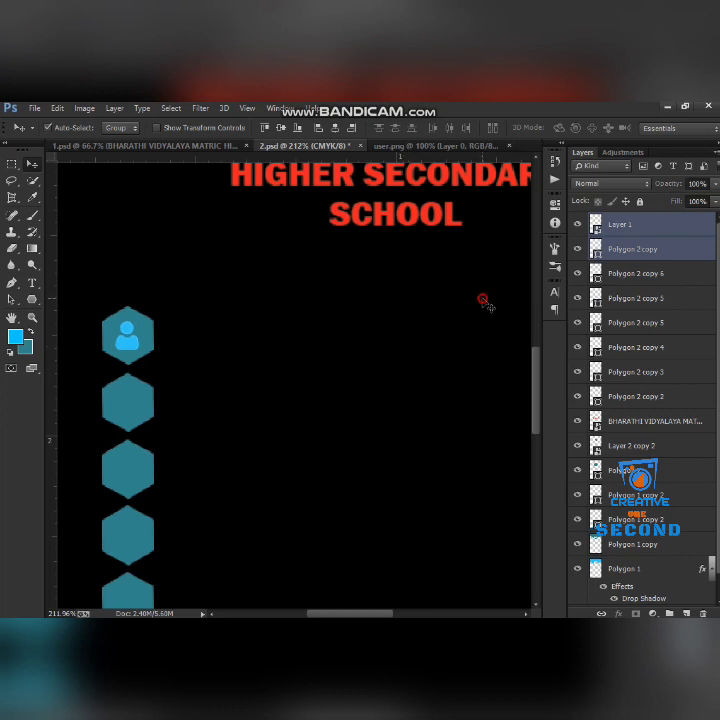
{"action": "left_click", "coordinate": [92, 305]}
{"action": "left_click", "coordinate": [133, 344]}
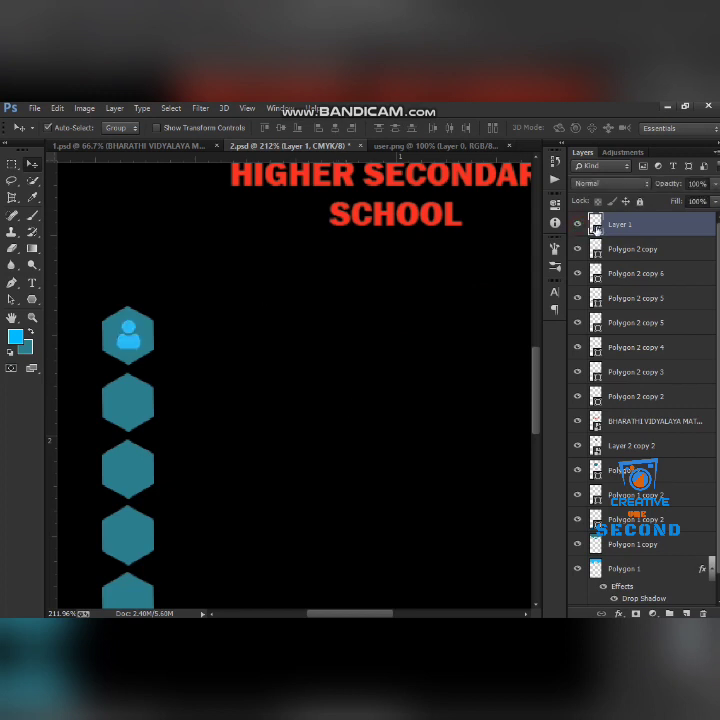
- Load the user icon's outline as a selection, expand it by 3 px twice, then contract by 5 px
{"action": "left_click", "coordinate": [596, 224], "text": "ctrl"}
{"action": "left_click", "coordinate": [171, 108]}
{"action": "mouse_move", "coordinate": [182, 259]}
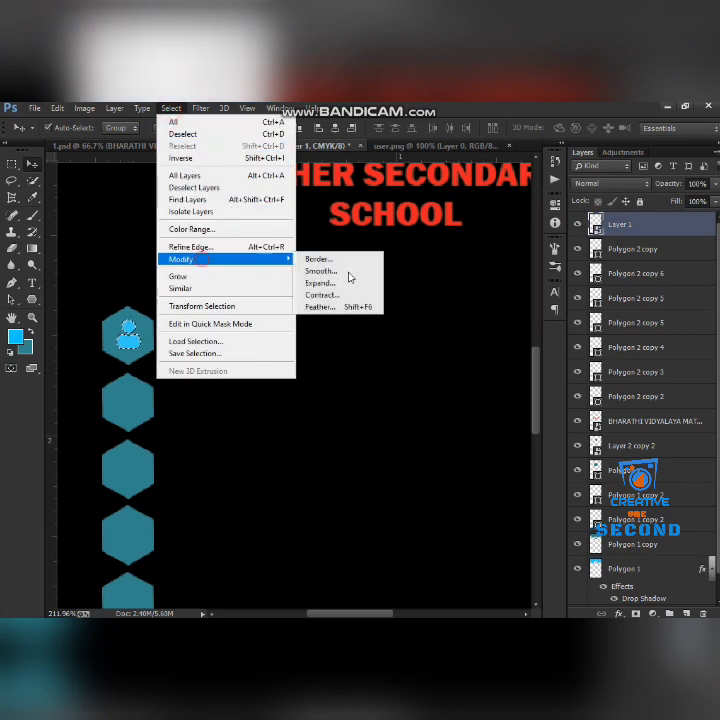
{"action": "left_click", "coordinate": [333, 283]}
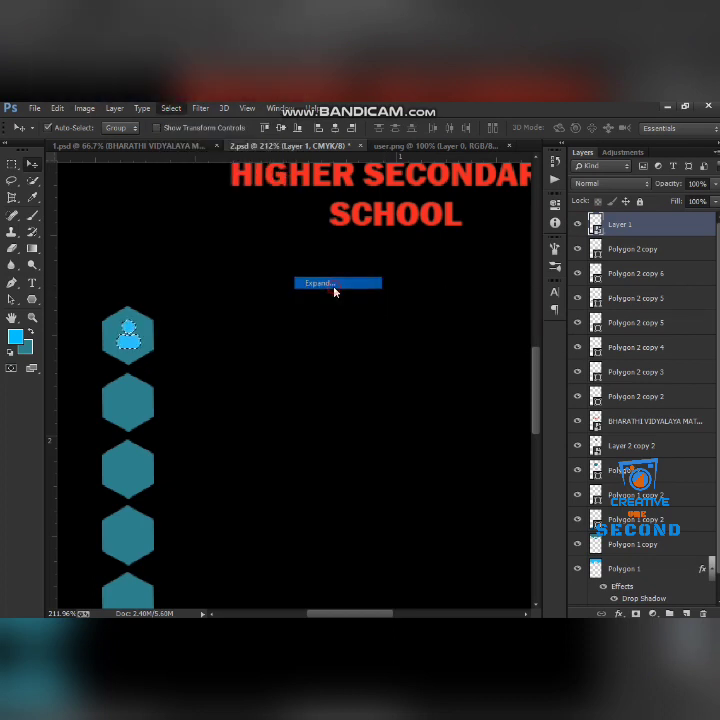
{"action": "type", "text": "3"}
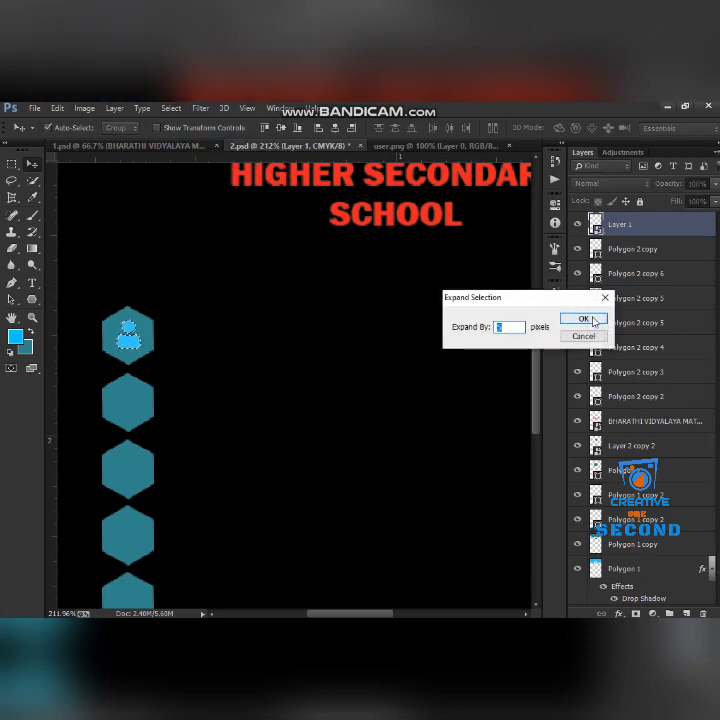
{"action": "left_click", "coordinate": [588, 319]}
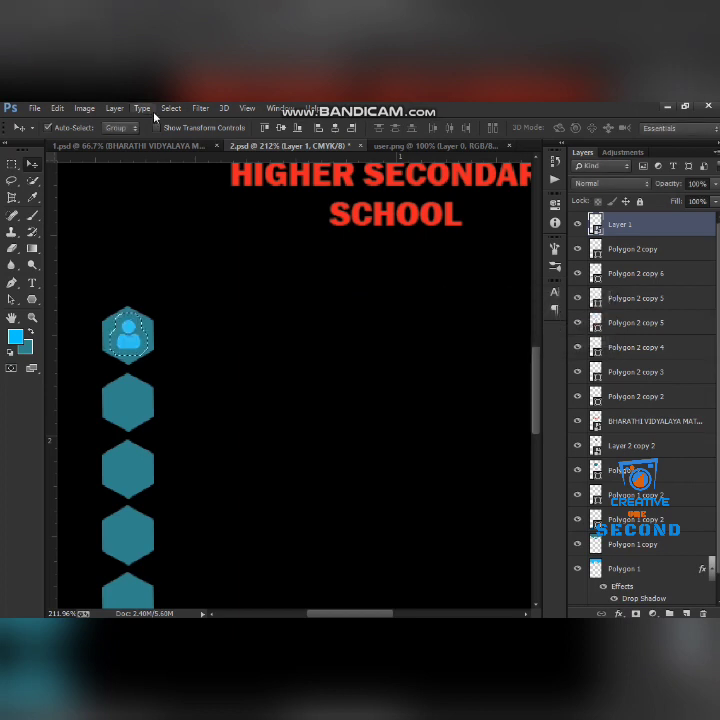
{"action": "left_click", "coordinate": [171, 108]}
{"action": "left_click", "coordinate": [318, 284]}
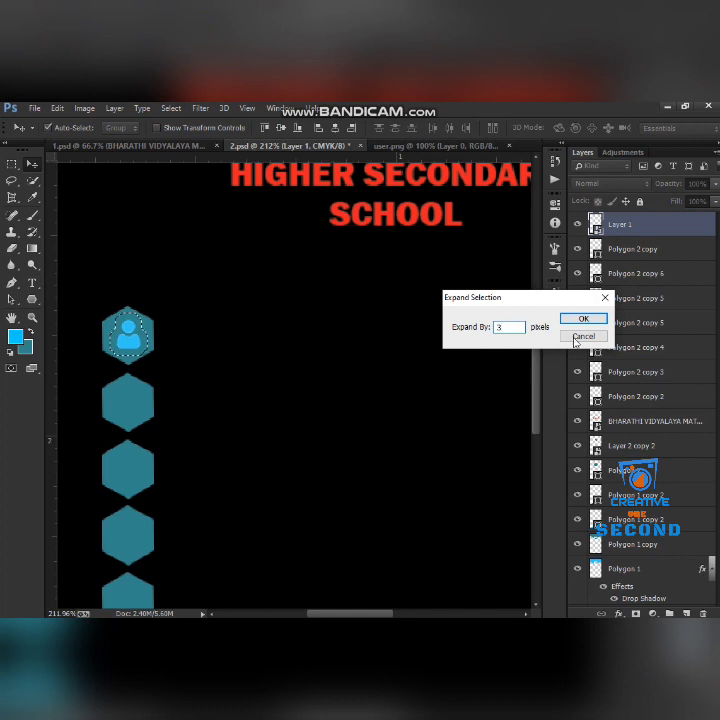
{"action": "left_click", "coordinate": [582, 318]}
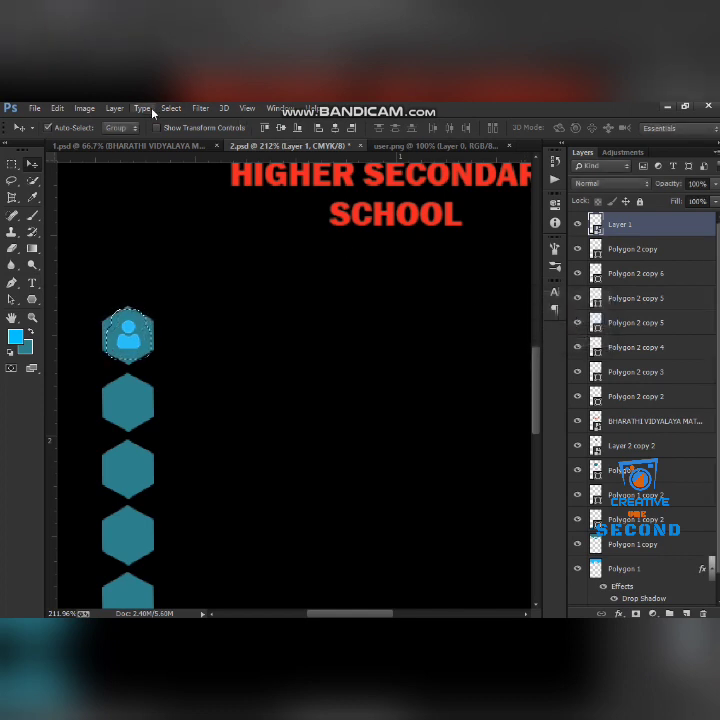
{"action": "left_click", "coordinate": [171, 108]}
{"action": "mouse_move", "coordinate": [182, 259]}
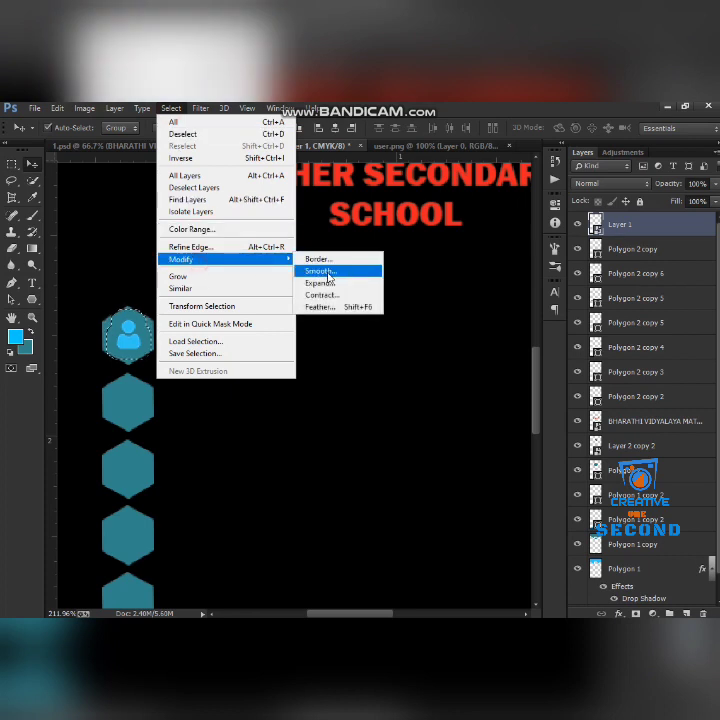
{"action": "left_click", "coordinate": [322, 295]}
{"action": "type", "text": "5"}
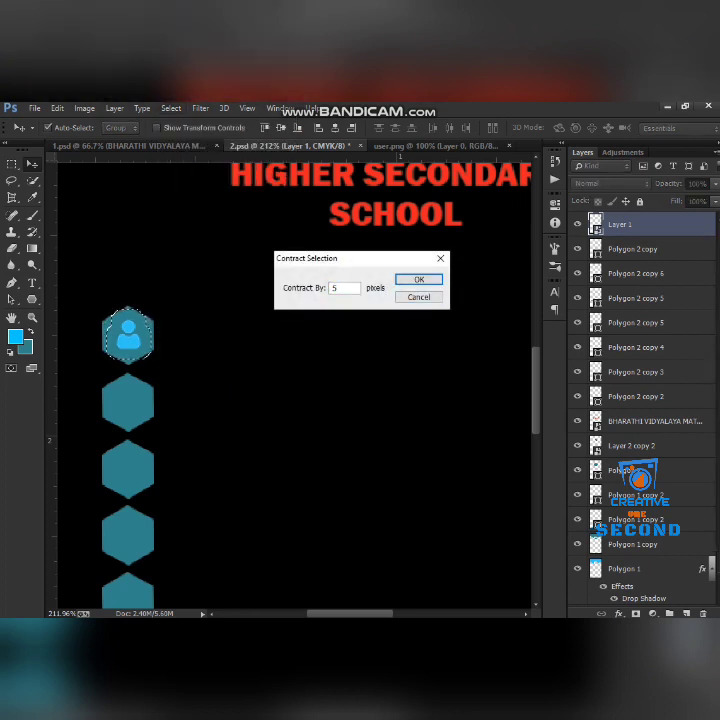
{"action": "left_click", "coordinate": [419, 280]}
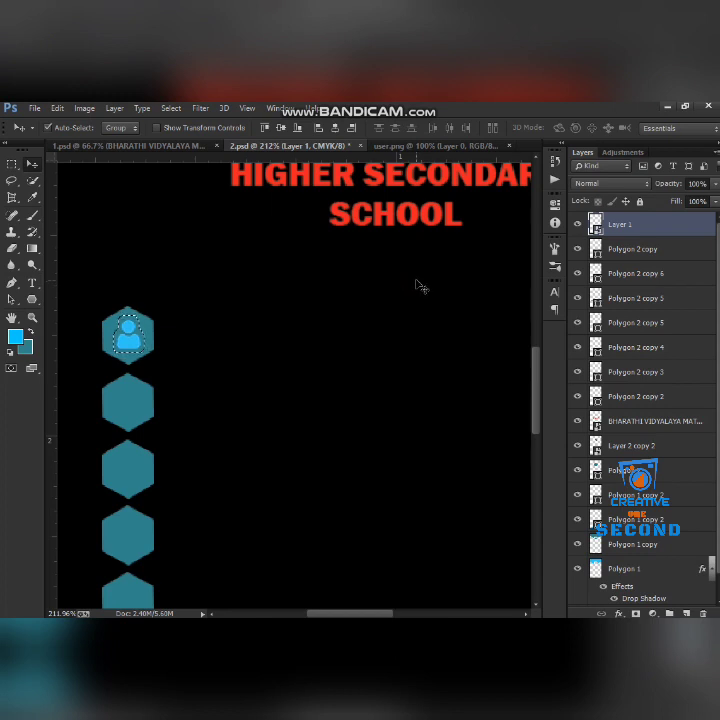
- Contract the selection 4 px, expand 2 px, then rasterize Polygon 2 copy and delete the ring
{"action": "left_click", "coordinate": [166, 109]}
{"action": "mouse_move", "coordinate": [200, 259]}
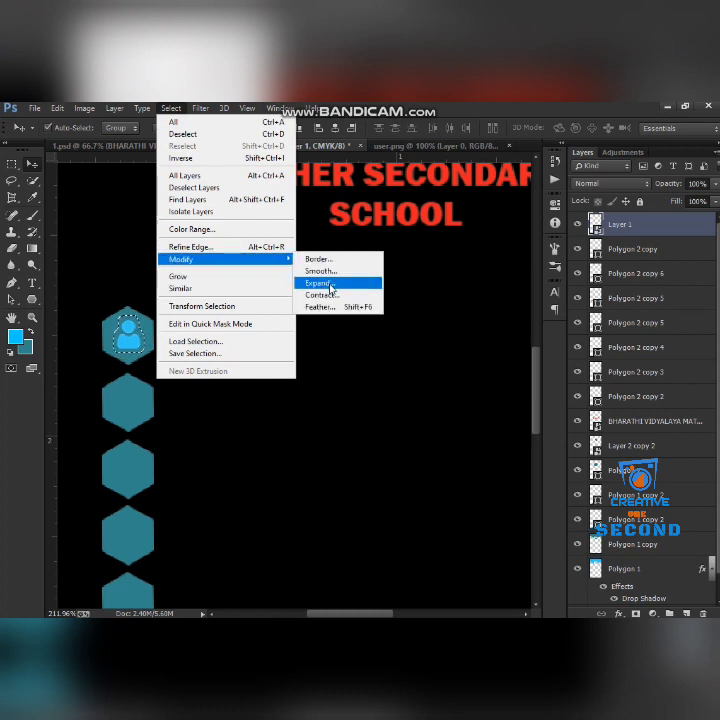
{"action": "left_click", "coordinate": [328, 295]}
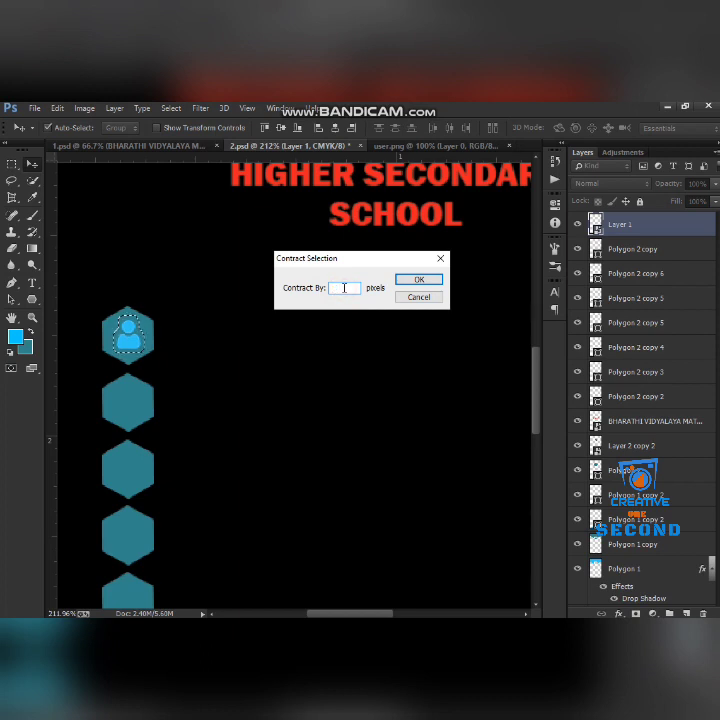
{"action": "left_click", "coordinate": [417, 280]}
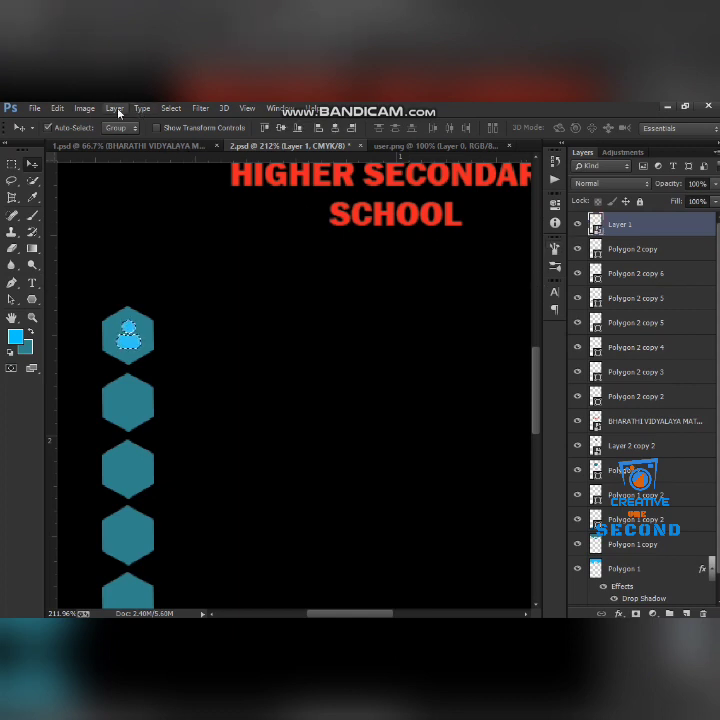
{"action": "left_click", "coordinate": [142, 108]}
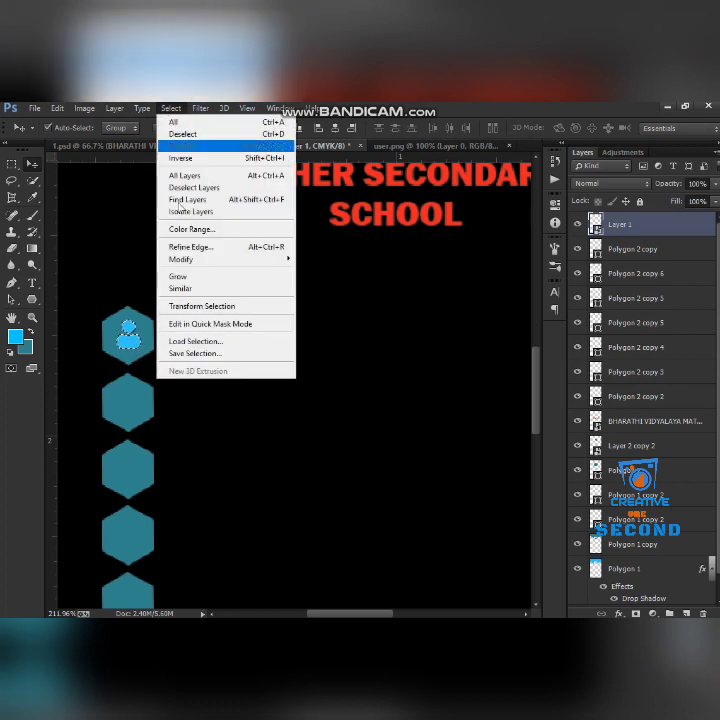
{"action": "mouse_move", "coordinate": [182, 259]}
{"action": "left_click", "coordinate": [325, 283]}
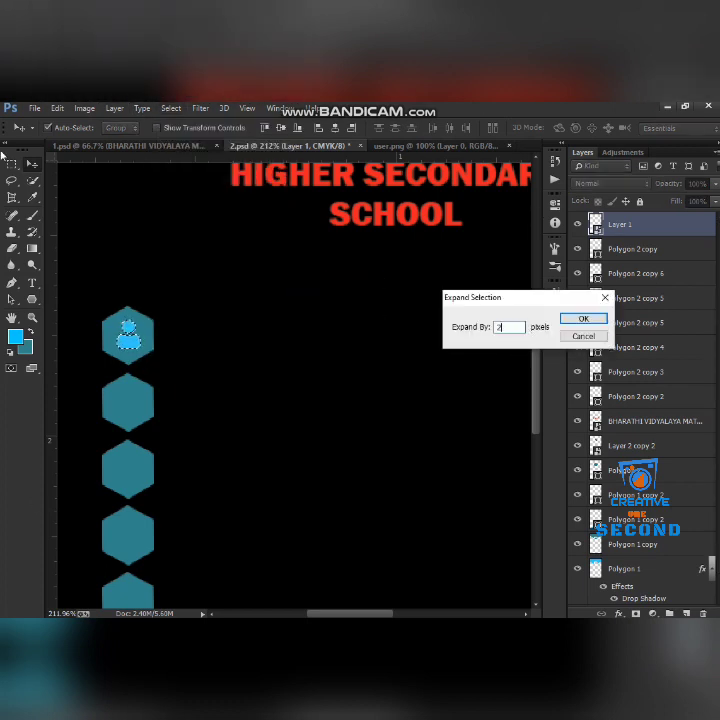
{"action": "left_click", "coordinate": [584, 319]}
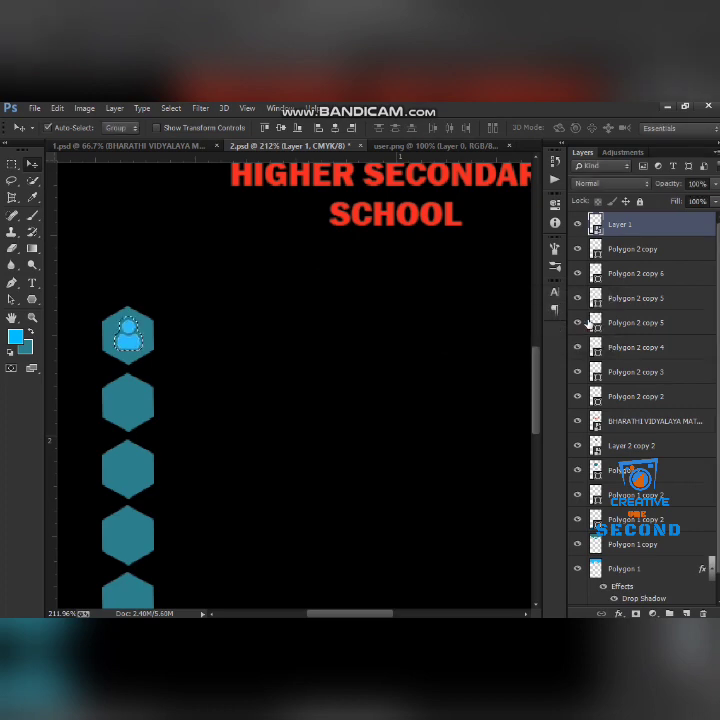
{"action": "left_click", "coordinate": [148, 322]}
{"action": "right_click", "coordinate": [631, 256]}
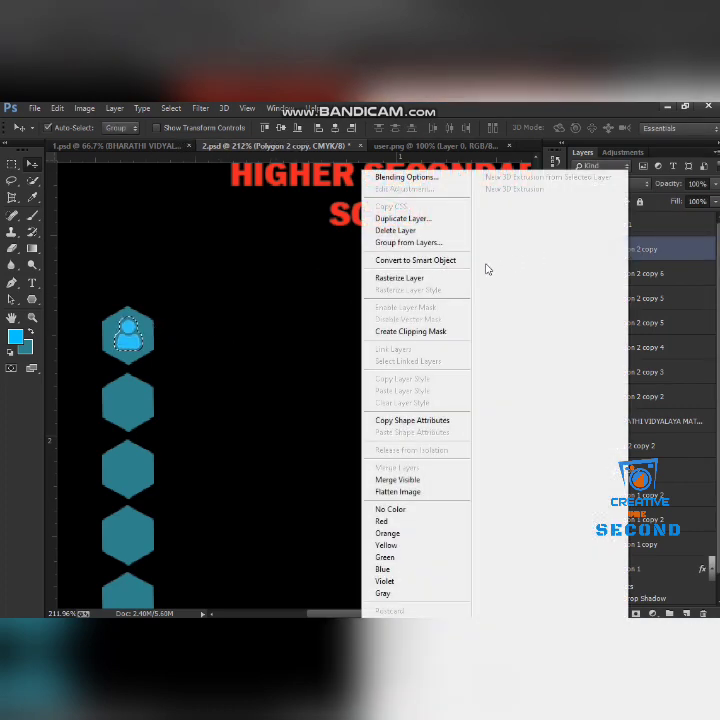
{"action": "left_click", "coordinate": [447, 278]}
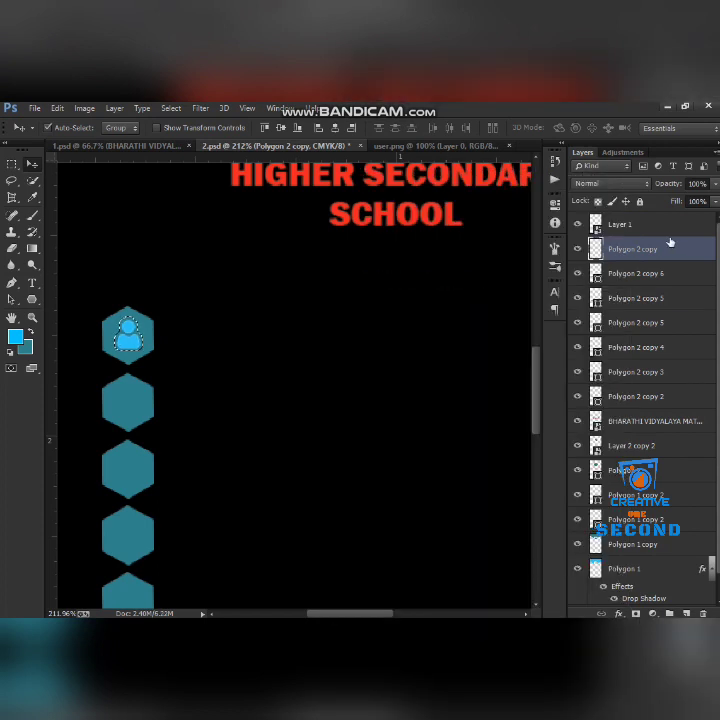
{"action": "key", "text": "Delete"}
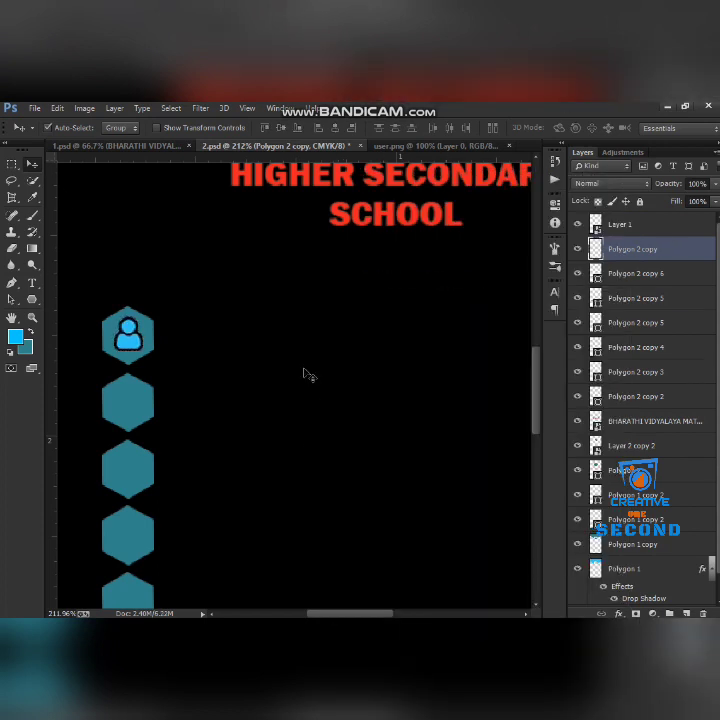
- Open the phone-call icon, fill its shape with cyan, and convert it to a smart object
{"action": "key", "text": "ctrl+o"}
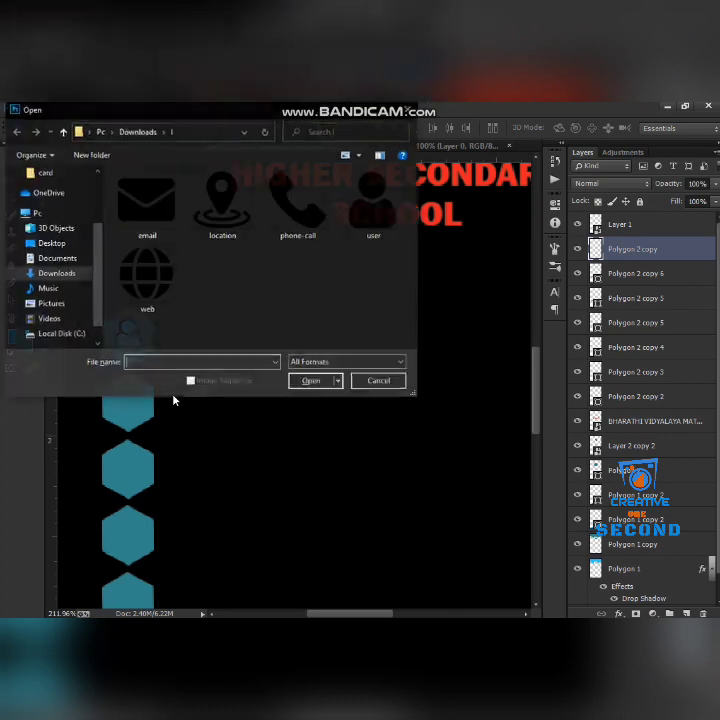
{"action": "left_click", "coordinate": [298, 205]}
{"action": "left_click", "coordinate": [326, 381]}
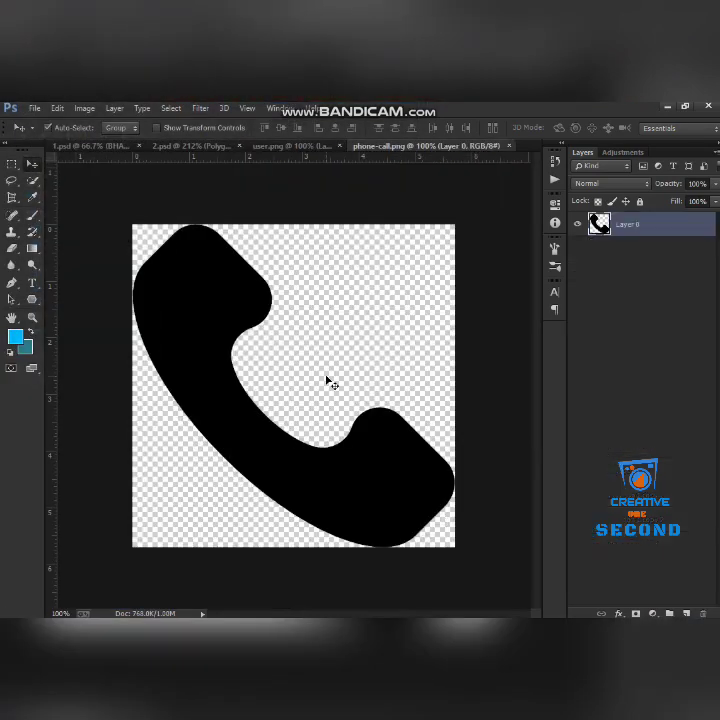
{"action": "left_click", "coordinate": [600, 225], "text": "ctrl"}
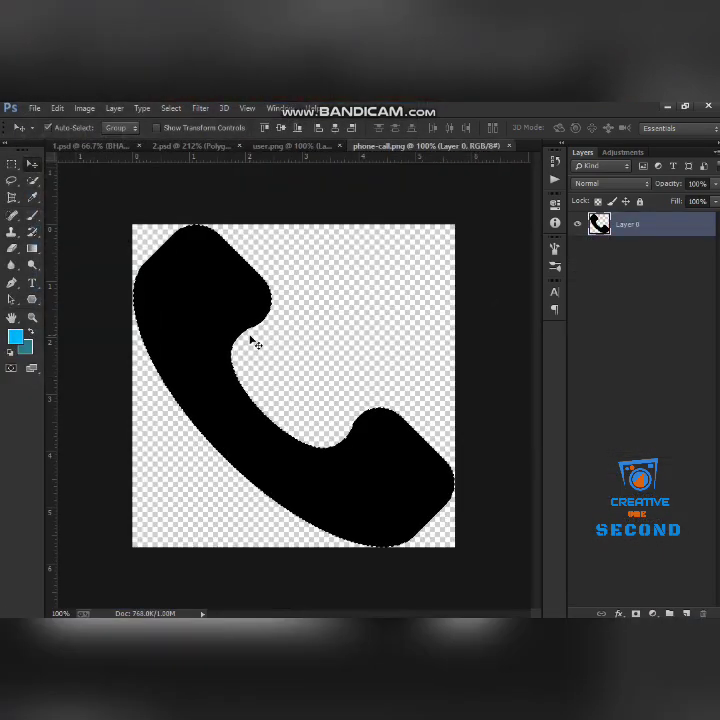
{"action": "key", "text": "alt+BackSpace"}
{"action": "key", "text": "ctrl+d"}
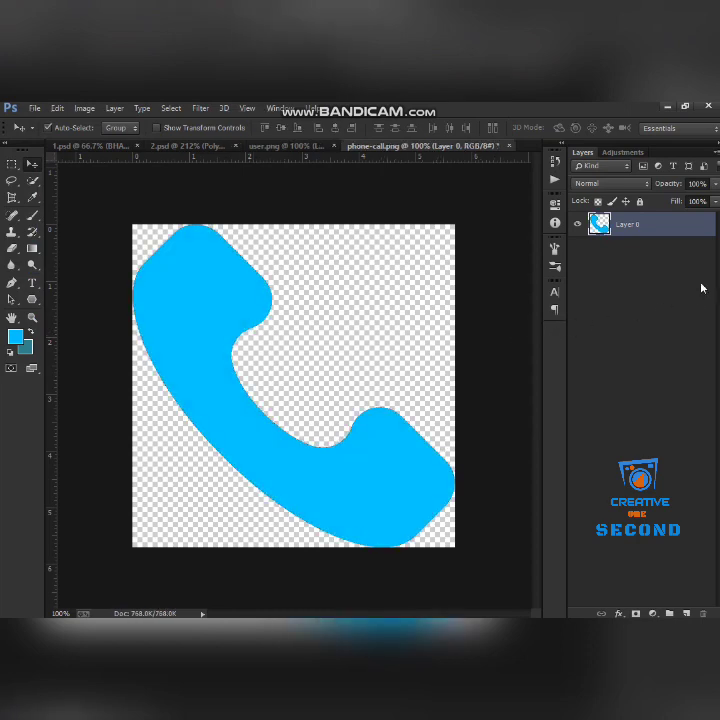
{"action": "right_click", "coordinate": [645, 224]}
{"action": "left_click", "coordinate": [482, 260]}
- Close user.png without saving and drag the blue phone into the ID card document
{"action": "left_click", "coordinate": [333, 146]}
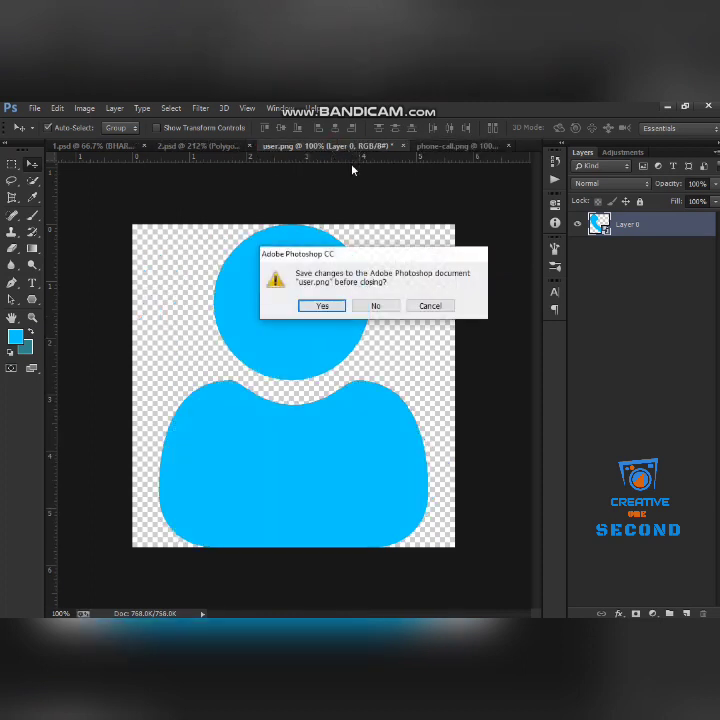
{"action": "left_click", "coordinate": [375, 305]}
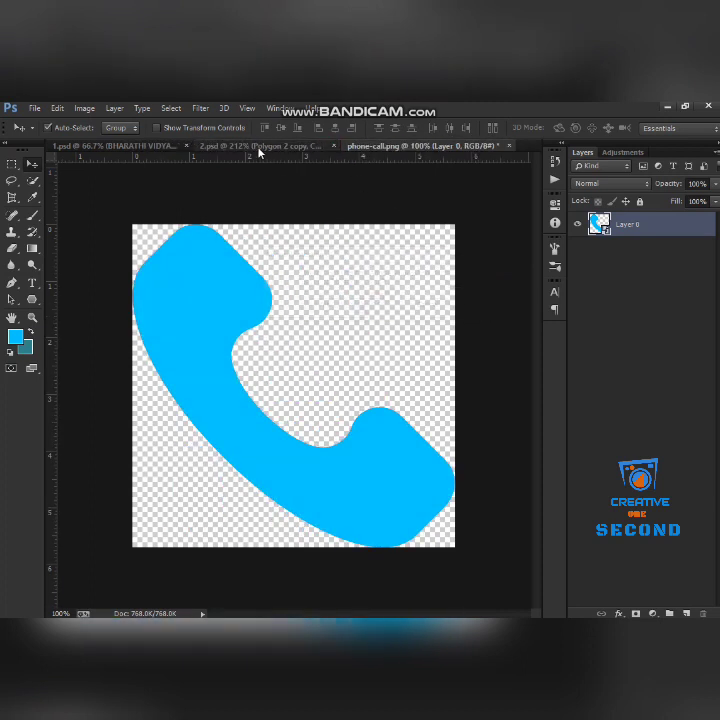
{"action": "left_click_drag", "start_coordinate": [213, 375], "coordinate": [217, 161]}
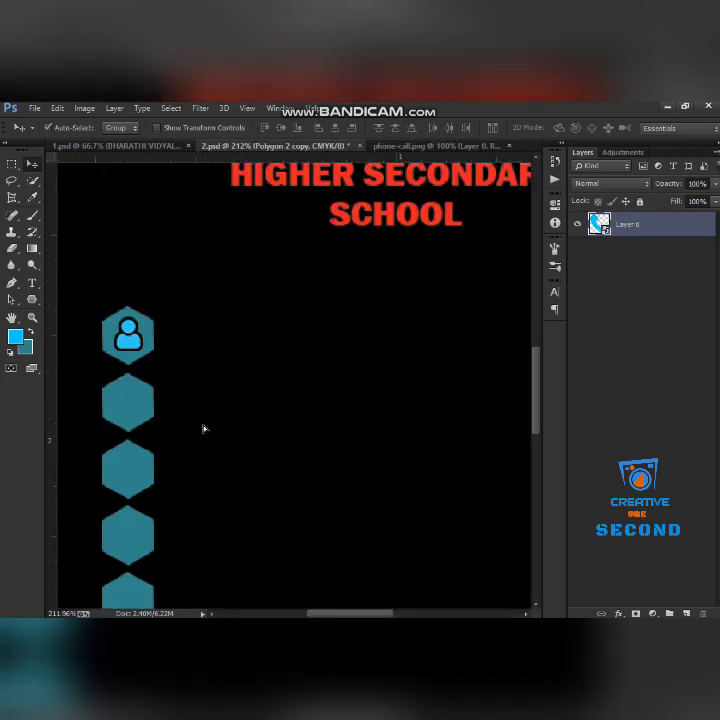
{"action": "left_click_drag", "start_coordinate": [217, 161], "coordinate": [205, 430]}
- Free-transform the phone graphic down to a small size and commit it
{"action": "key", "text": "ctrl+t"}
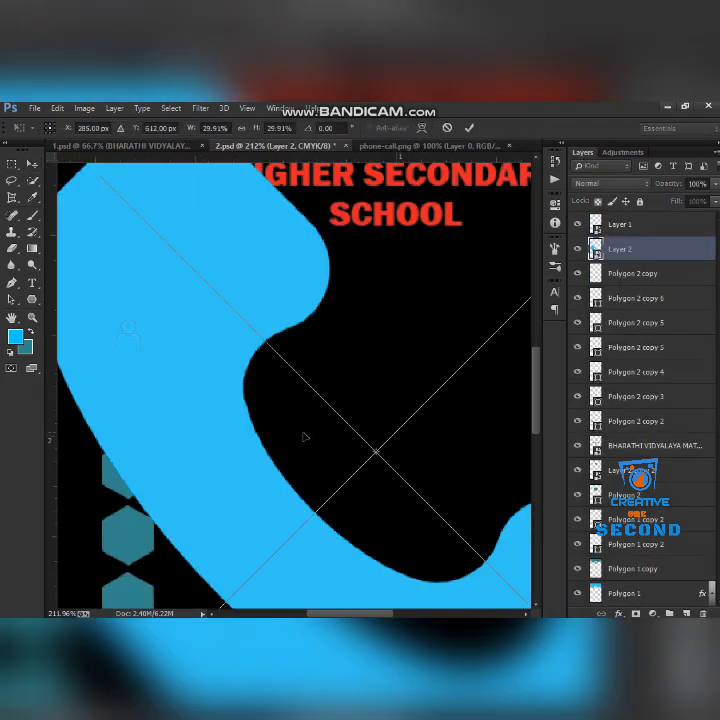
{"action": "key", "text": "ctrl+0"}
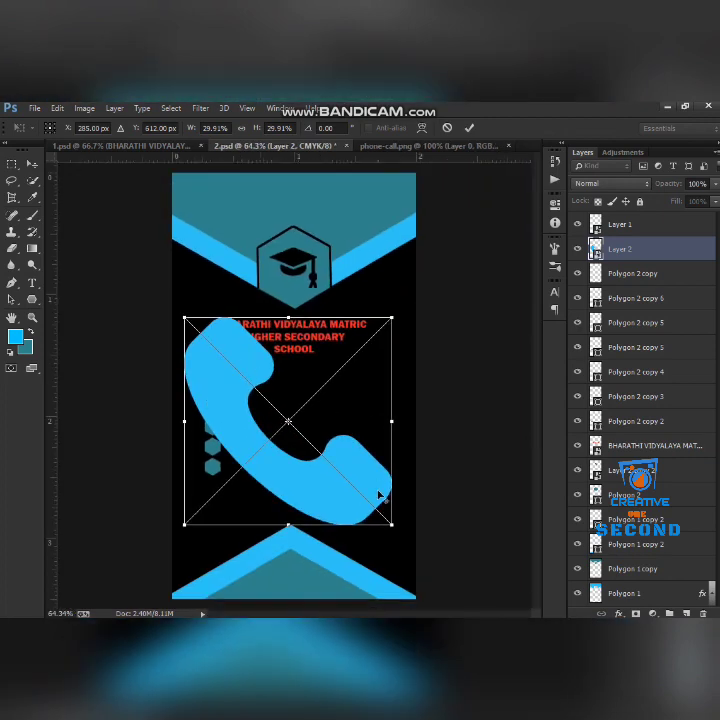
{"action": "left_click_drag", "start_coordinate": [389, 521], "coordinate": [291, 425]}
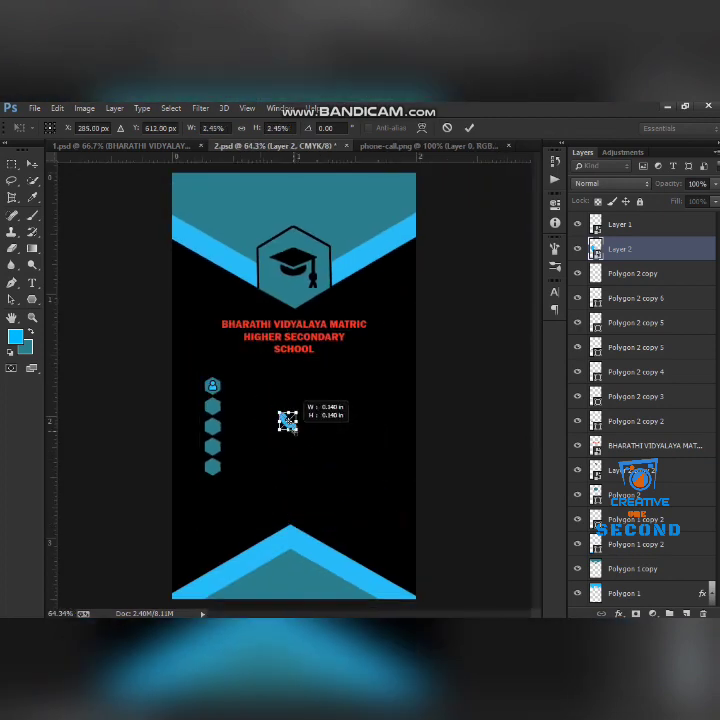
{"action": "scroll", "coordinate": [292, 450], "scroll_direction": "up", "scroll_amount": 1}
{"action": "scroll", "coordinate": [296, 477], "scroll_direction": "up", "scroll_amount": 5}
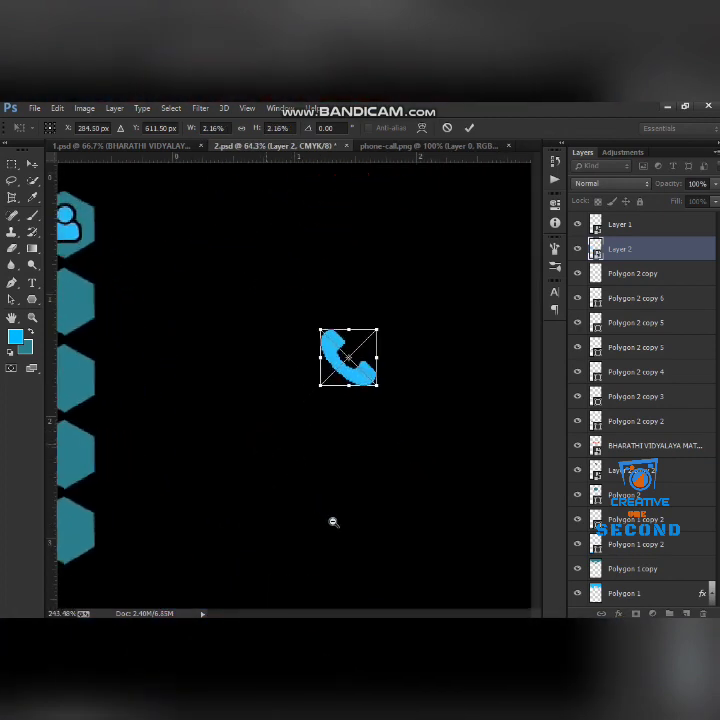
{"action": "key", "text": "Return"}
- Shrink the phone icon further onto the second hexagon and stack Layer 2 above Layer 1
{"action": "left_click_drag", "start_coordinate": [306, 491], "coordinate": [372, 520]}
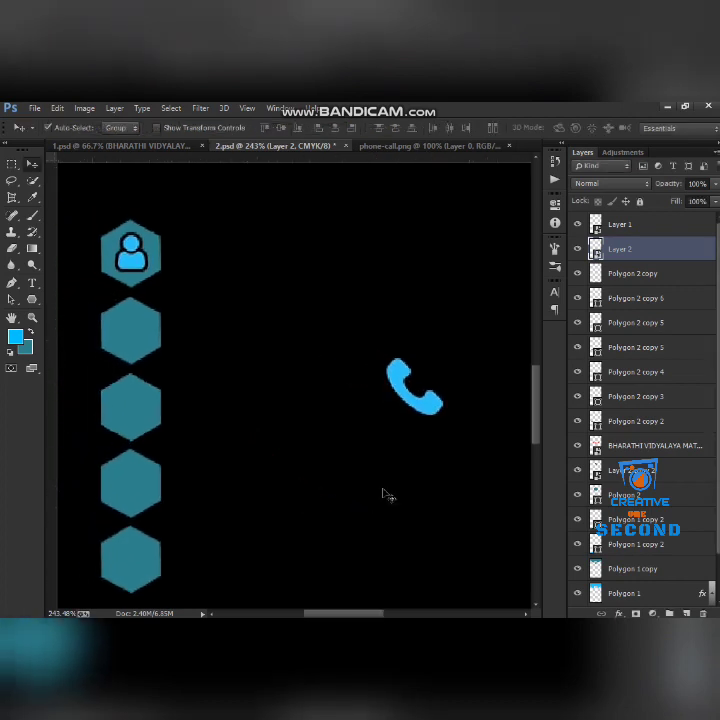
{"action": "left_click_drag", "start_coordinate": [411, 400], "coordinate": [265, 370]}
{"action": "key", "text": "ctrl+t"}
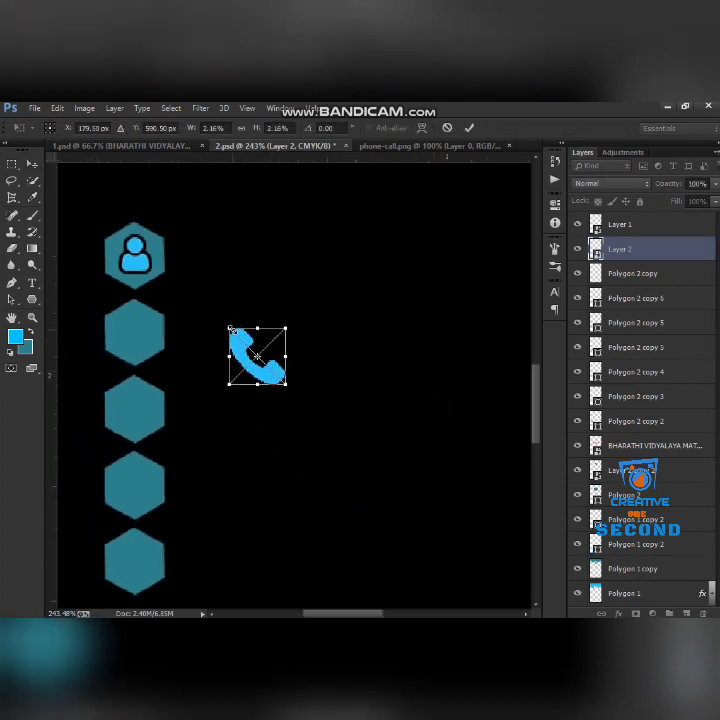
{"action": "mouse_move", "coordinate": [228, 326]}
{"action": "left_mouse_down"}
{"action": "mouse_move", "coordinate": [245, 347]}
{"action": "mouse_move", "coordinate": [128, 327]}
{"action": "left_mouse_up"}
{"action": "key", "text": "Return"}
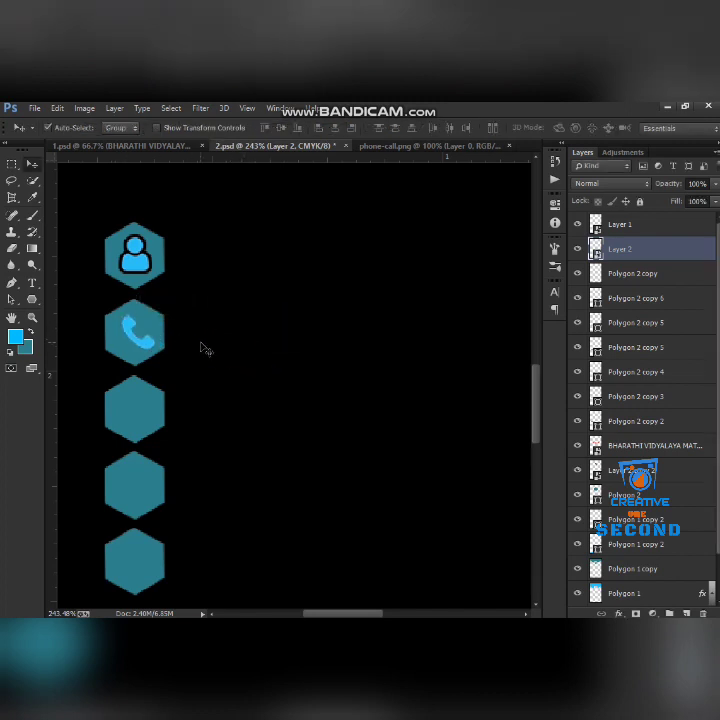
{"action": "key", "text": "Left"}
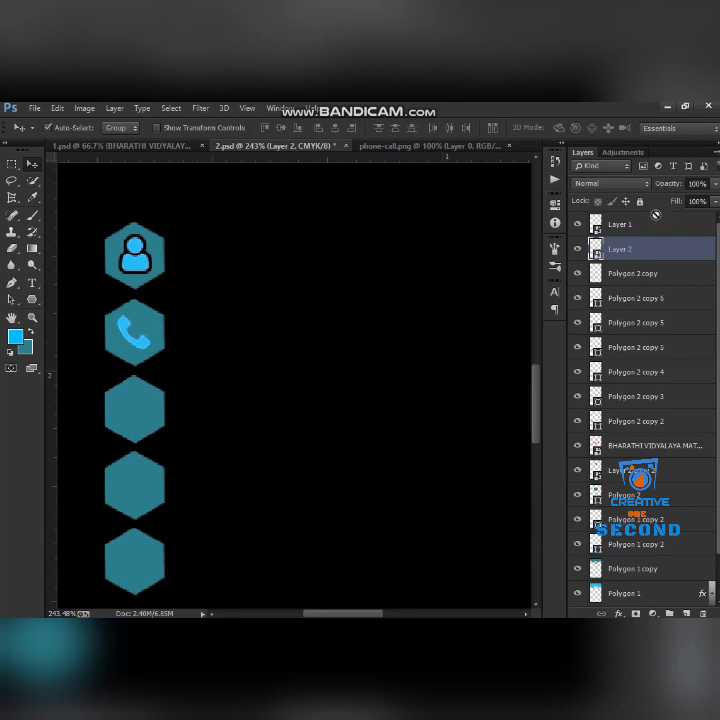
{"action": "left_click_drag", "start_coordinate": [656, 215], "coordinate": [656, 215]}
- Place hexagon layer Polygon 2 copy 2 just under the phone and rasterize it
{"action": "left_click", "coordinate": [160, 324]}
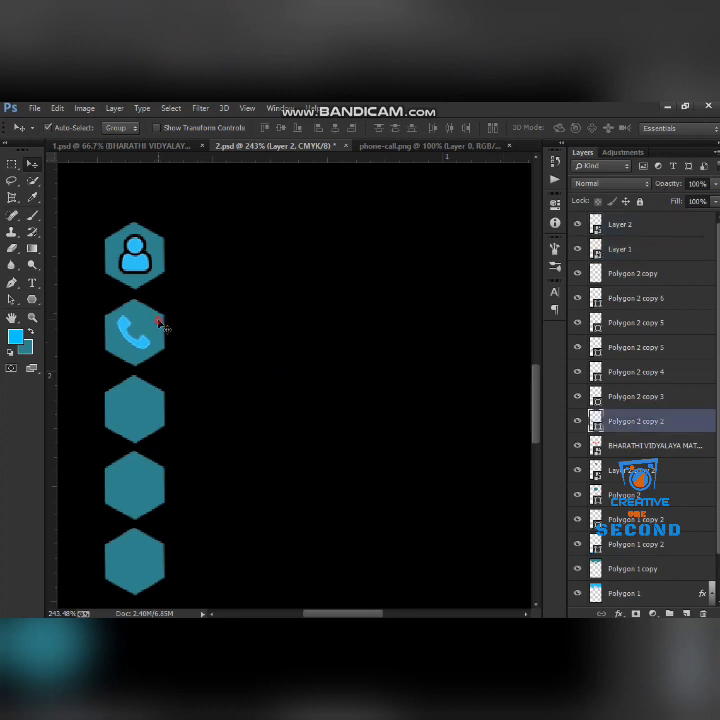
{"action": "key", "text": "ctrl+bracketright"}
{"action": "key", "text": "ctrl+bracketright"}
{"action": "key", "text": "ctrl+bracketright"}
{"action": "key", "text": "ctrl+bracketright"}
{"action": "key", "text": "ctrl+bracketright"}
{"action": "key", "text": "ctrl+bracketright"}
{"action": "key", "text": "ctrl+bracketright"}
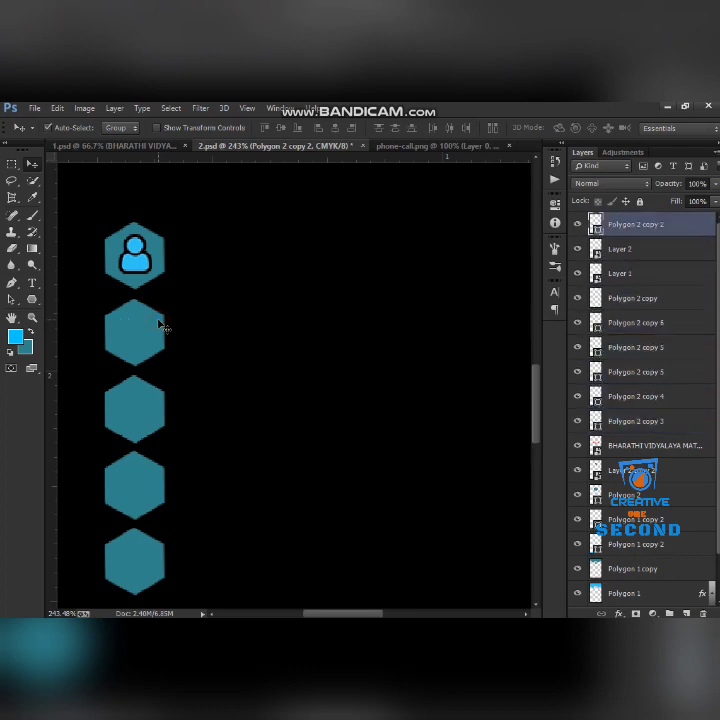
{"action": "key", "text": "ctrl+bracketleft"}
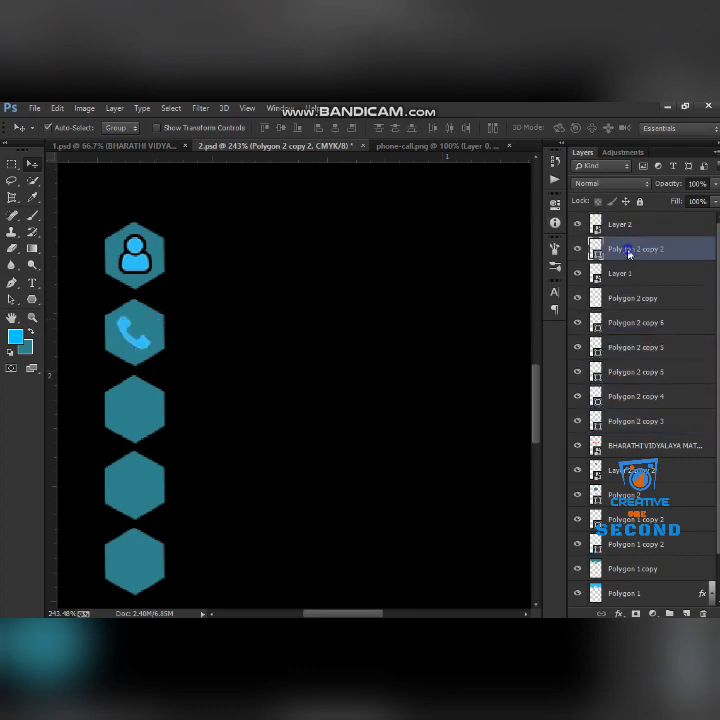
{"action": "right_click", "coordinate": [629, 254]}
{"action": "left_click", "coordinate": [425, 278]}
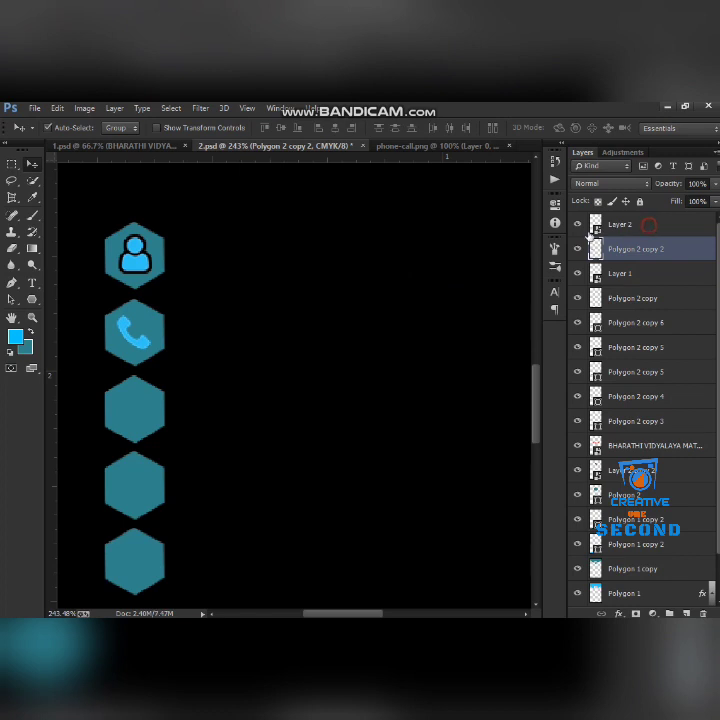
- Outline the phone by expanding its selection 2 px and filling it on the hexagon layer
{"action": "left_click", "coordinate": [590, 228]}
{"action": "left_click", "coordinate": [577, 224]}
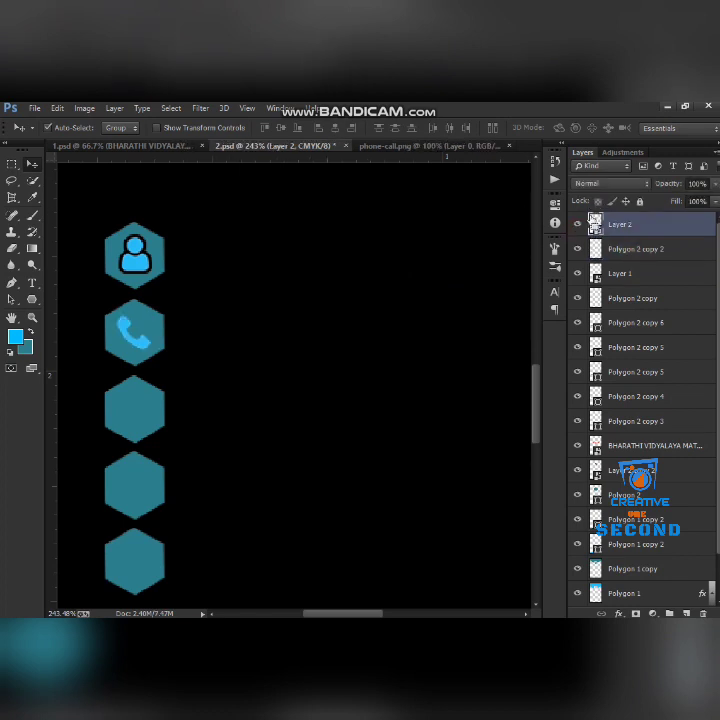
{"action": "left_click", "coordinate": [595, 223], "text": "ctrl"}
{"action": "left_click", "coordinate": [170, 108]}
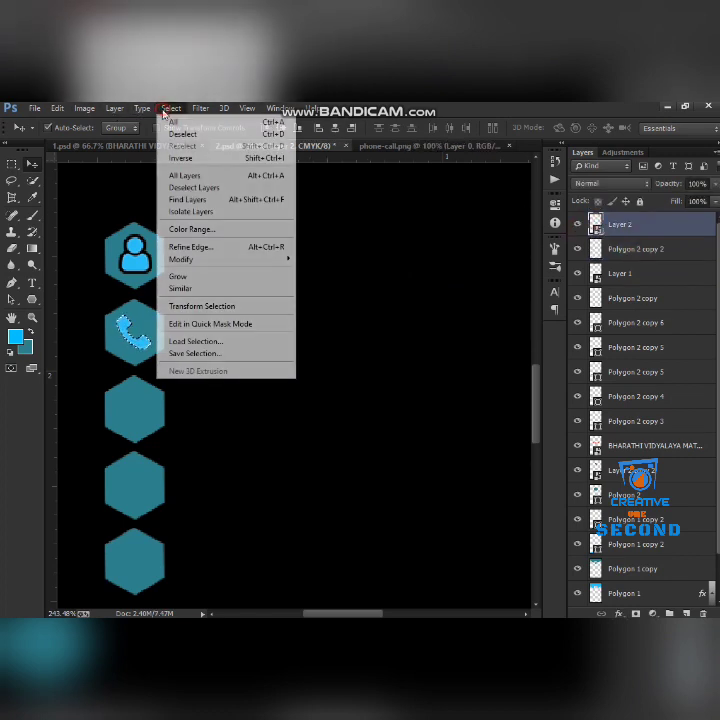
{"action": "left_click", "coordinate": [347, 285]}
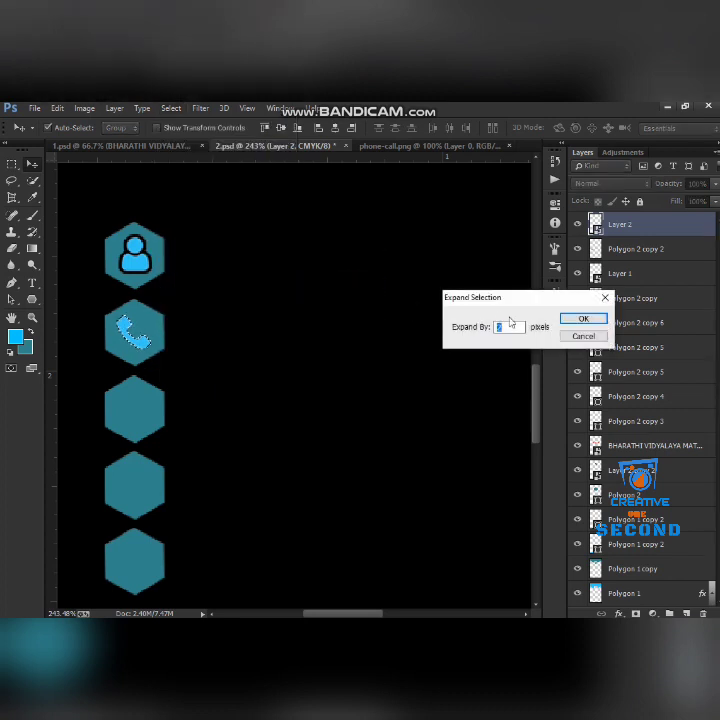
{"action": "type", "text": "2"}
{"action": "left_click", "coordinate": [583, 318]}
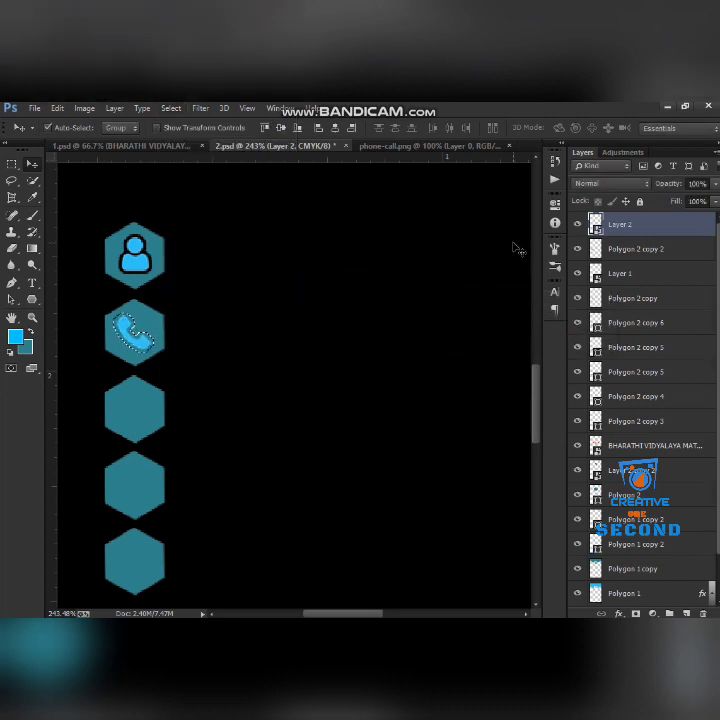
{"action": "left_click", "coordinate": [617, 251]}
{"action": "key", "text": "ctrl+BackSpace"}
{"action": "key", "text": "ctrl+d"}
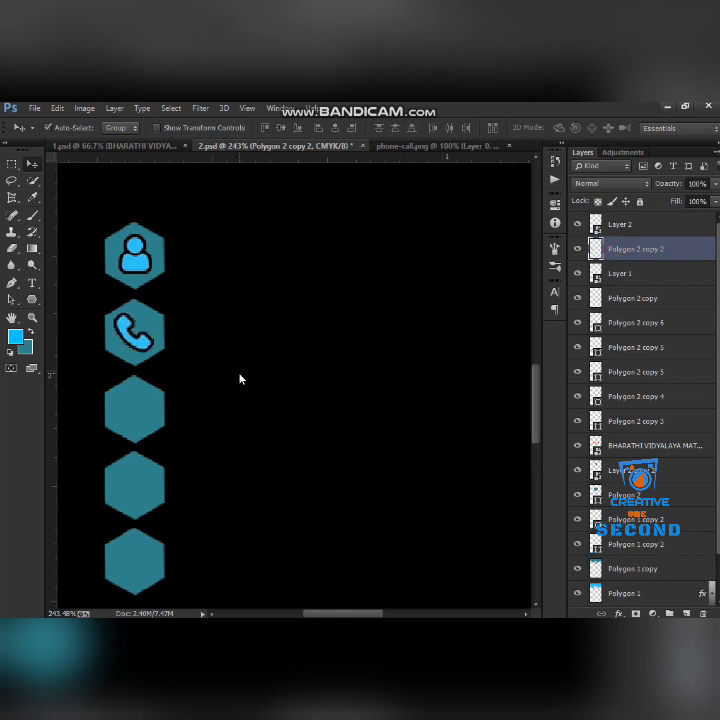
{"action": "key", "text": "ctrl+o"}
- Open email.png, fill the envelope light blue, and convert it to a smart object
{"action": "left_click", "coordinate": [147, 205]}
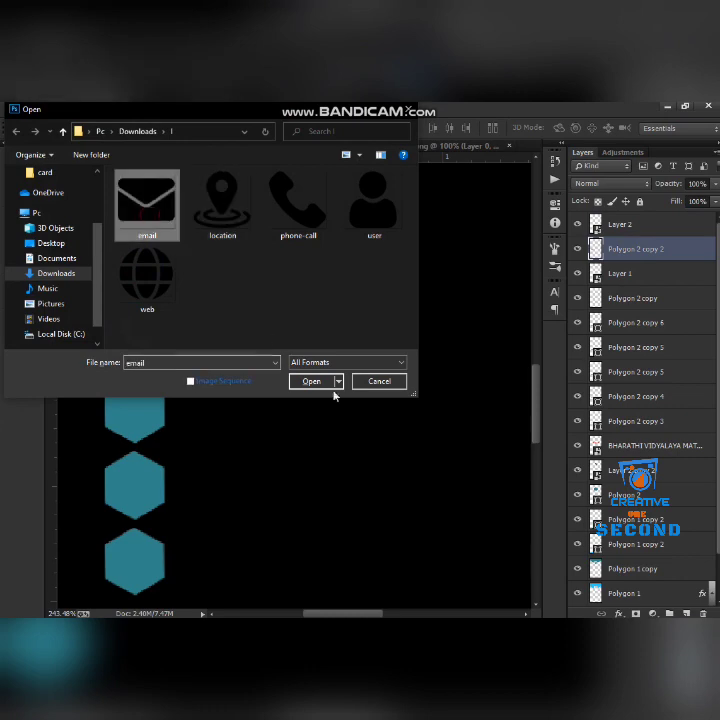
{"action": "left_click", "coordinate": [326, 381]}
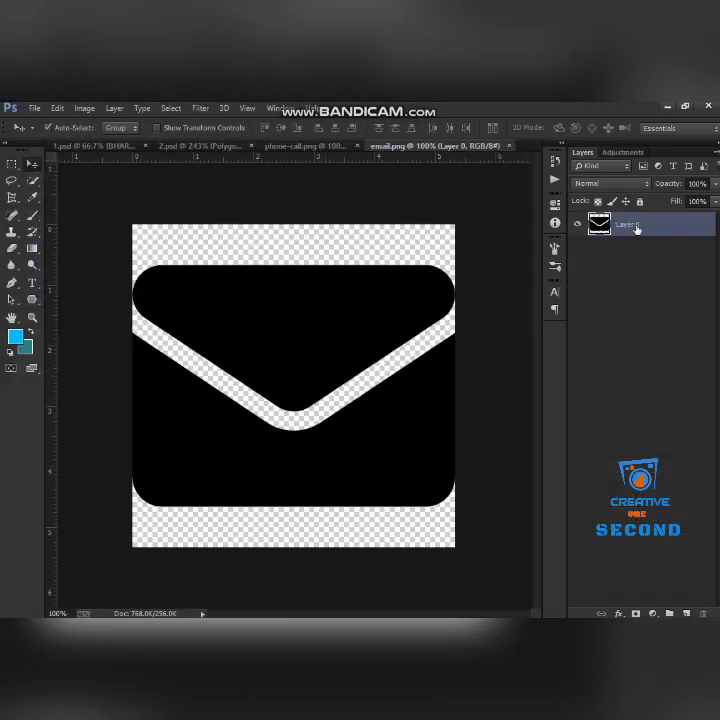
{"action": "left_click", "coordinate": [598, 226], "text": "ctrl"}
{"action": "key", "text": "alt+BackSpace"}
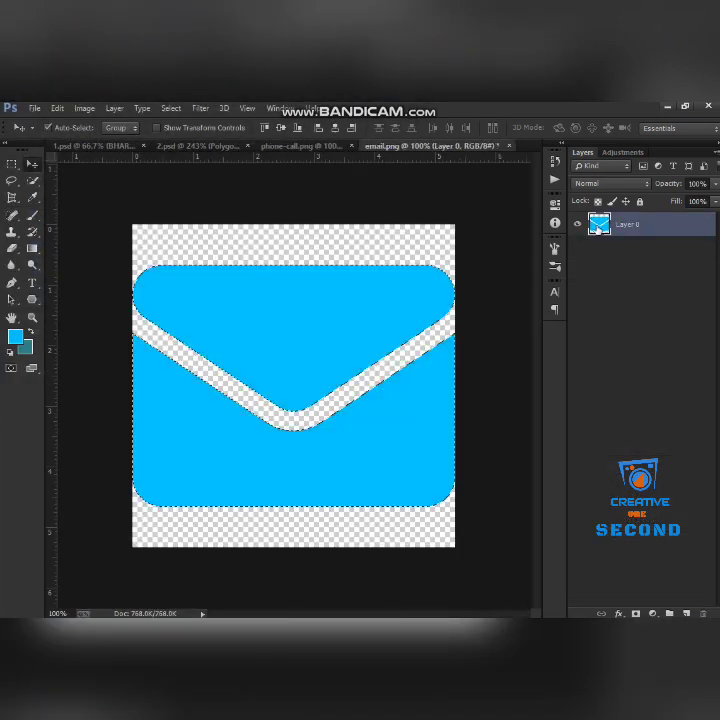
{"action": "right_click", "coordinate": [659, 224]}
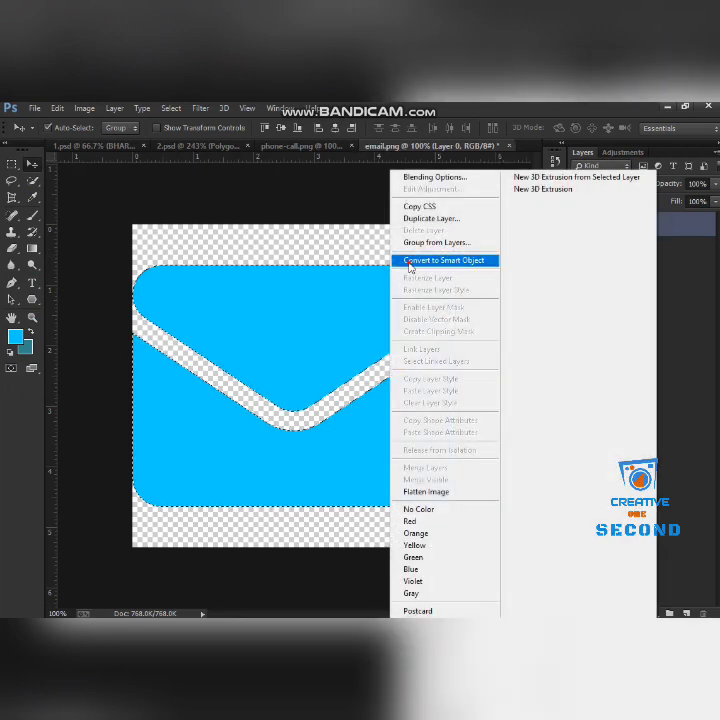
{"action": "left_click", "coordinate": [405, 260]}
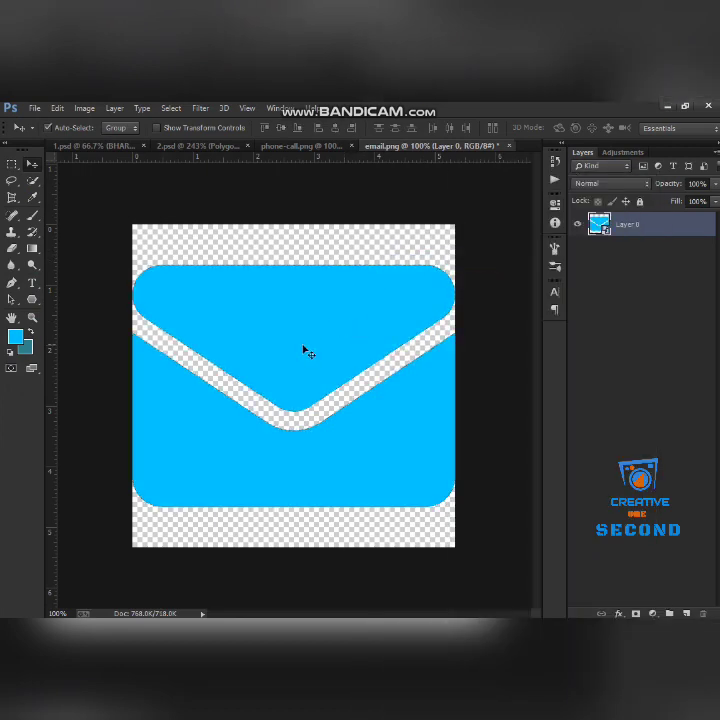
- Close phone-call.png without saving and drag the envelope into the ID card document
{"action": "left_click", "coordinate": [352, 148]}
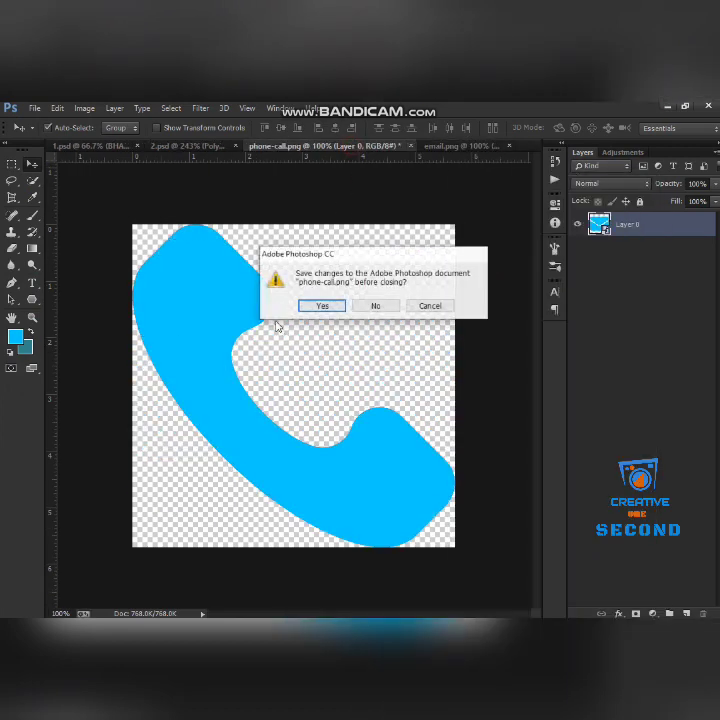
{"action": "left_click", "coordinate": [367, 304]}
{"action": "mouse_move", "coordinate": [265, 313]}
{"action": "left_mouse_down"}
{"action": "mouse_move", "coordinate": [181, 212]}
{"action": "mouse_move", "coordinate": [343, 366]}
{"action": "left_mouse_up"}
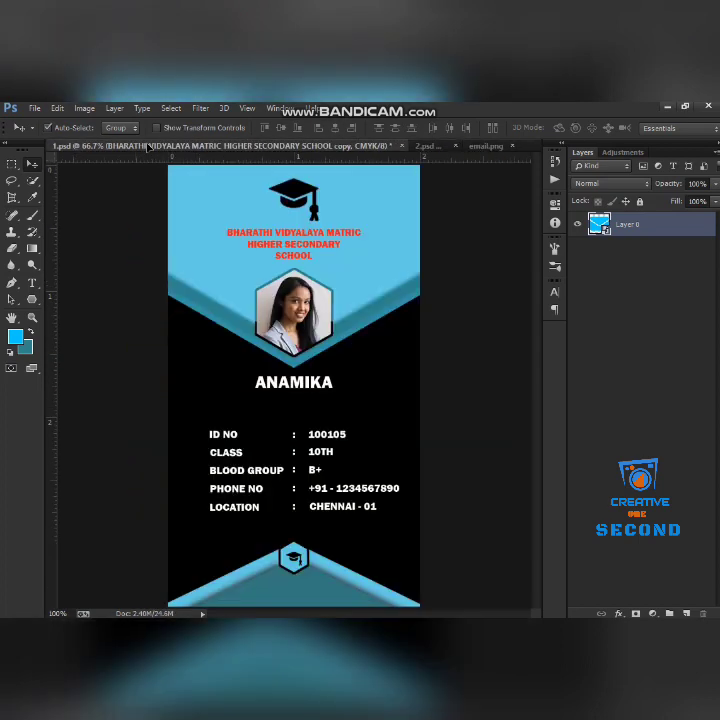
{"action": "mouse_move", "coordinate": [293, 188]}
{"action": "left_mouse_down"}
{"action": "mouse_move", "coordinate": [410, 150]}
{"action": "mouse_move", "coordinate": [347, 369]}
{"action": "mouse_move", "coordinate": [370, 390]}
{"action": "left_mouse_up"}
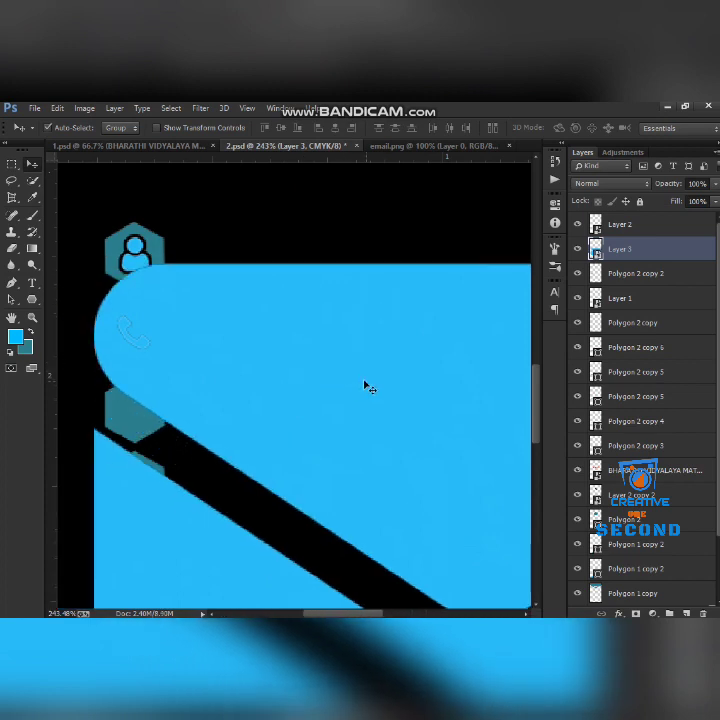
- Scale the envelope down to a tiny icon and place it on the third hexagon
{"action": "key", "text": "ctrl+t"}
{"action": "left_click_drag", "start_coordinate": [94, 264], "coordinate": [435, 494]}
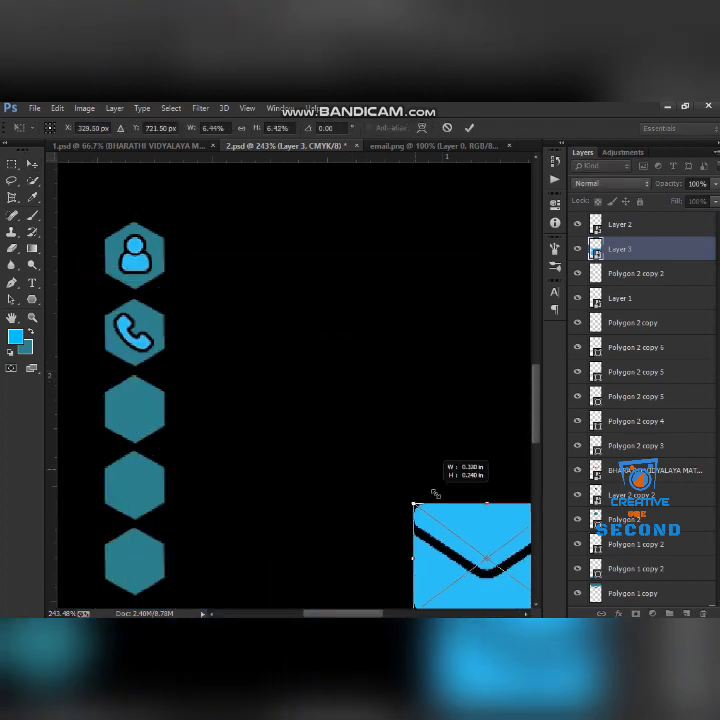
{"action": "left_click_drag", "start_coordinate": [480, 545], "coordinate": [287, 348]}
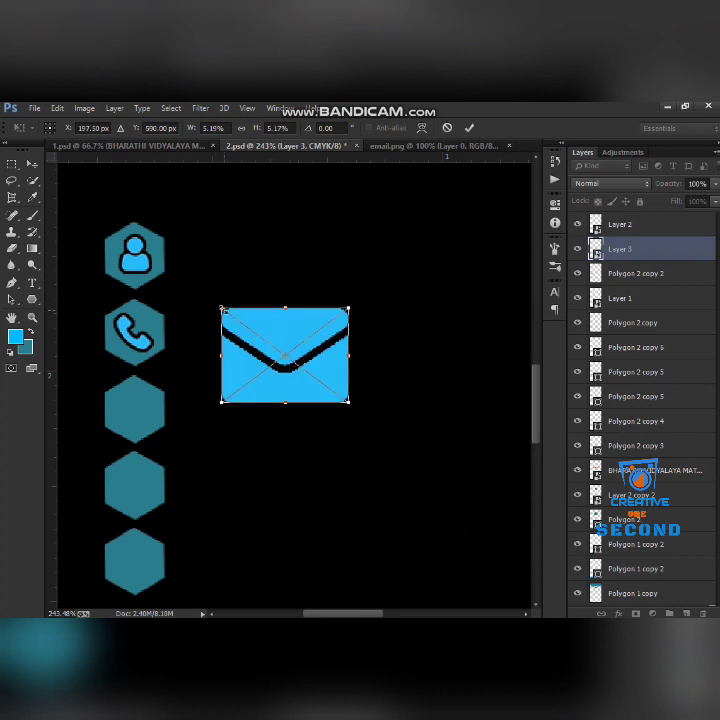
{"action": "left_click_drag", "start_coordinate": [221, 309], "coordinate": [273, 346]}
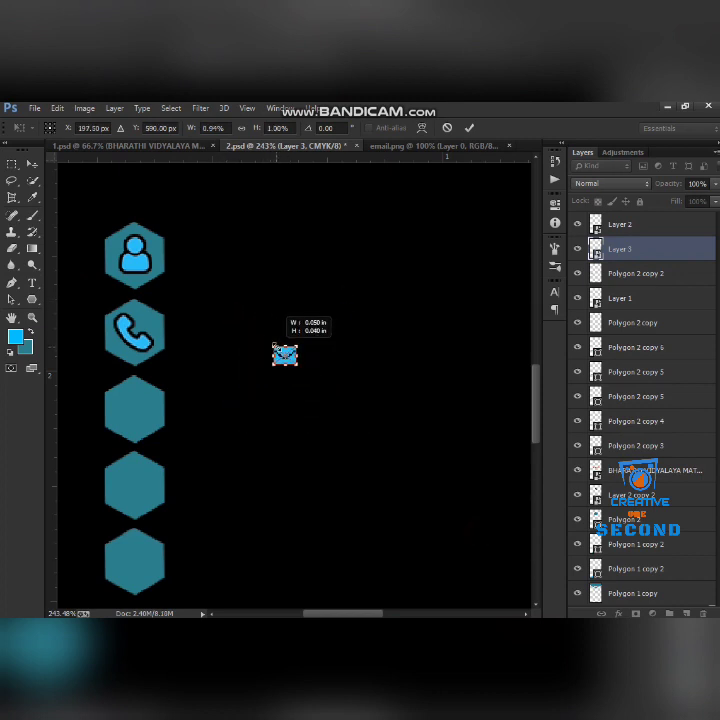
{"action": "key", "text": "Return"}
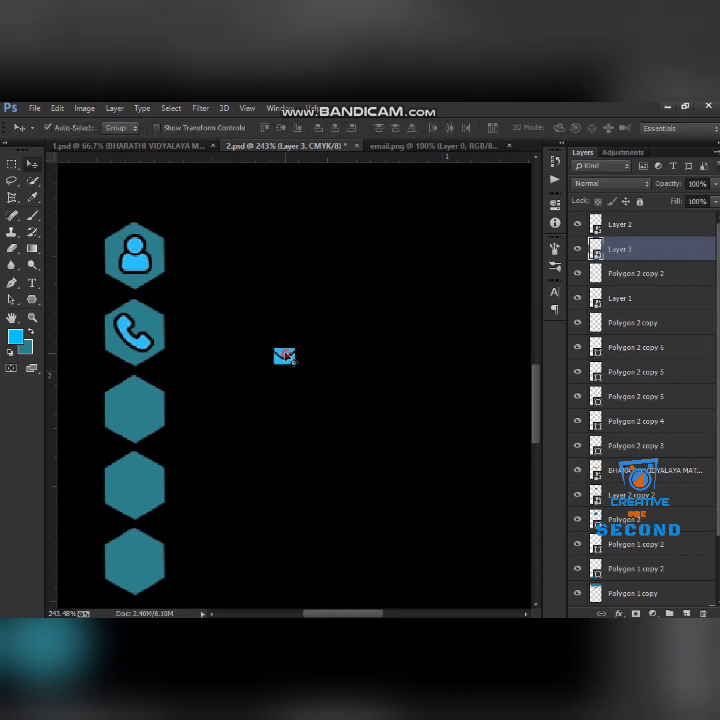
{"action": "left_click_drag", "start_coordinate": [286, 357], "coordinate": [134, 410]}
{"action": "left_click", "coordinate": [174, 432]}
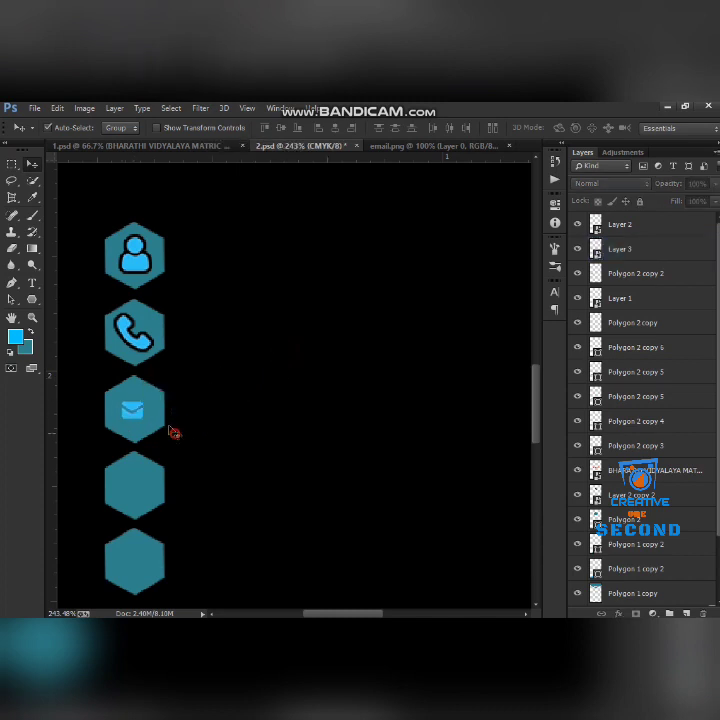
{"action": "left_click_drag", "start_coordinate": [174, 432], "coordinate": [156, 404]}
{"action": "left_click", "coordinate": [157, 415]}
{"action": "key", "text": "Delete"}
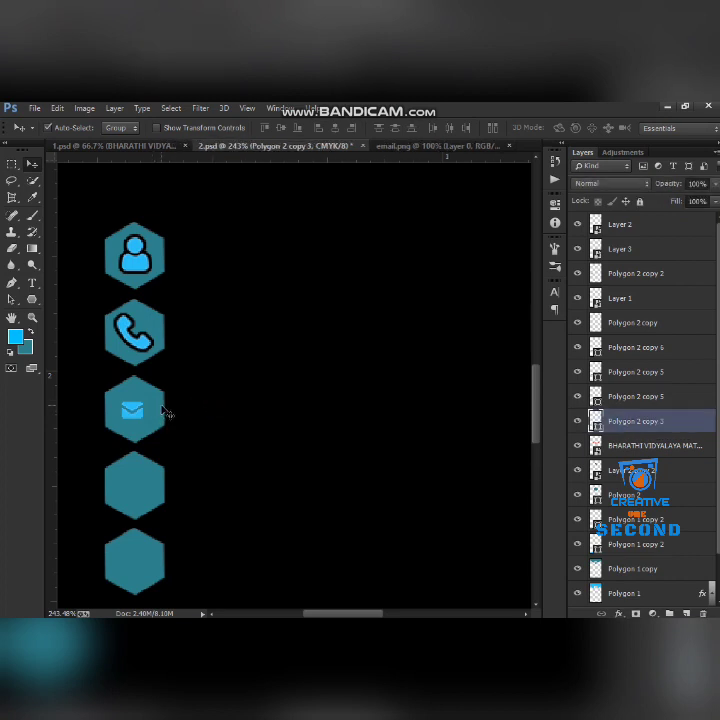
- Reorder layers so the envelope's Layer 3 sits on top of the third hexagon
{"action": "key", "text": "ctrl+shift+bracketright"}
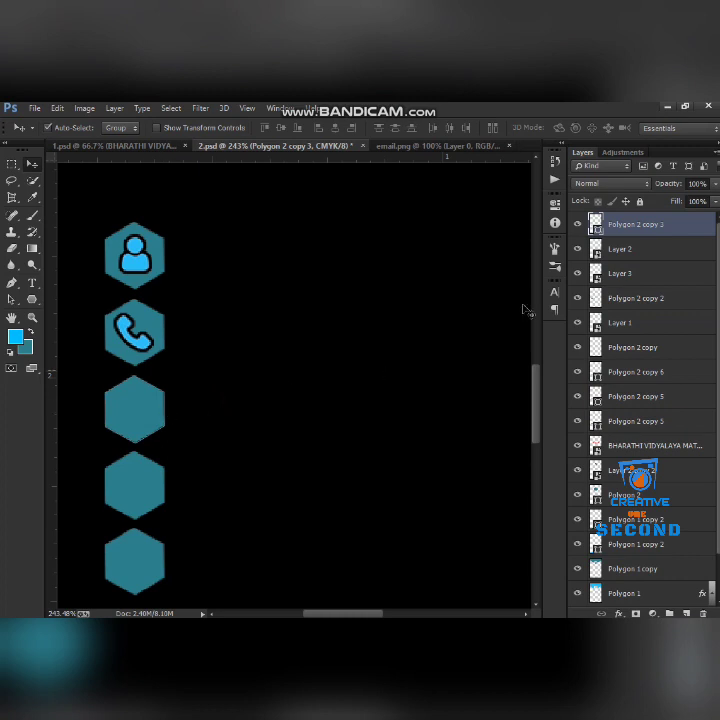
{"action": "left_click", "coordinate": [666, 248]}
{"action": "key", "text": "ctrl+shift+bracketright"}
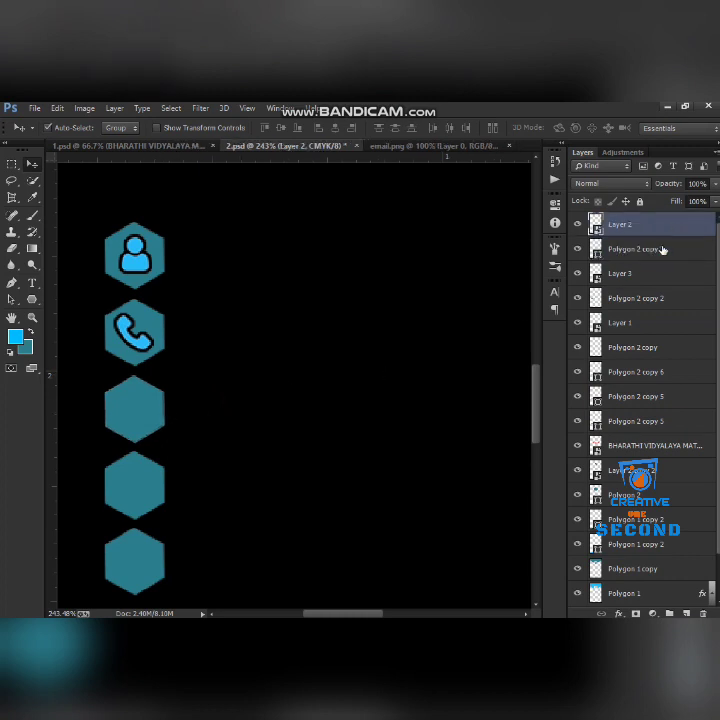
{"action": "key", "text": "ctrl+z"}
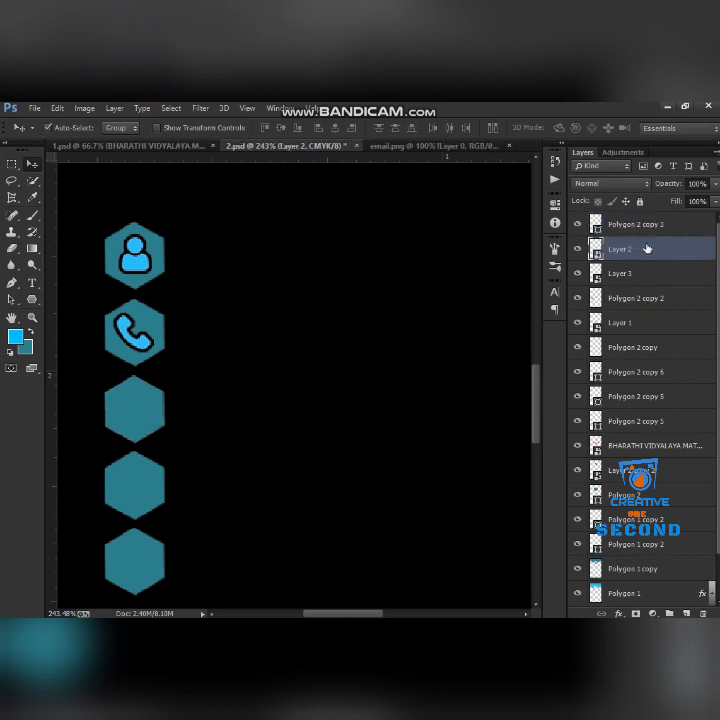
{"action": "left_click", "coordinate": [577, 225]}
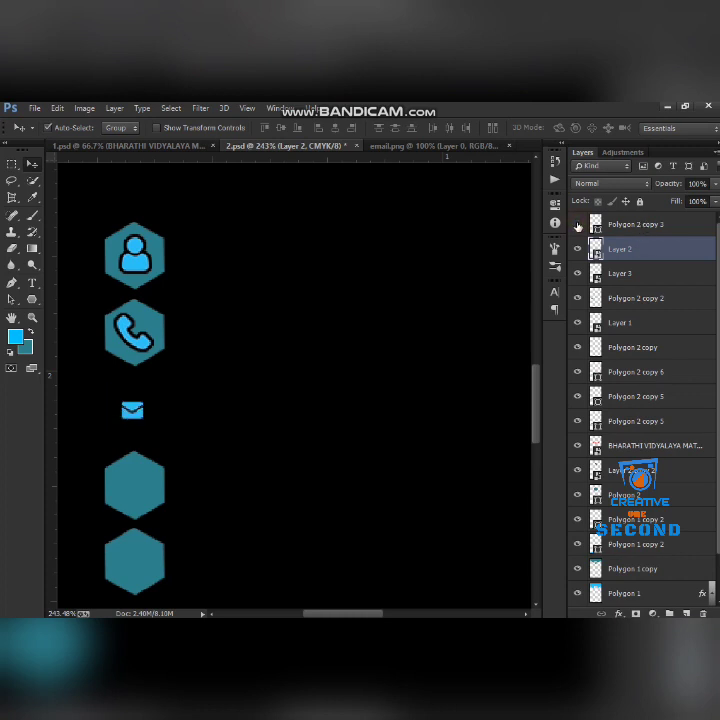
{"action": "left_click", "coordinate": [137, 421]}
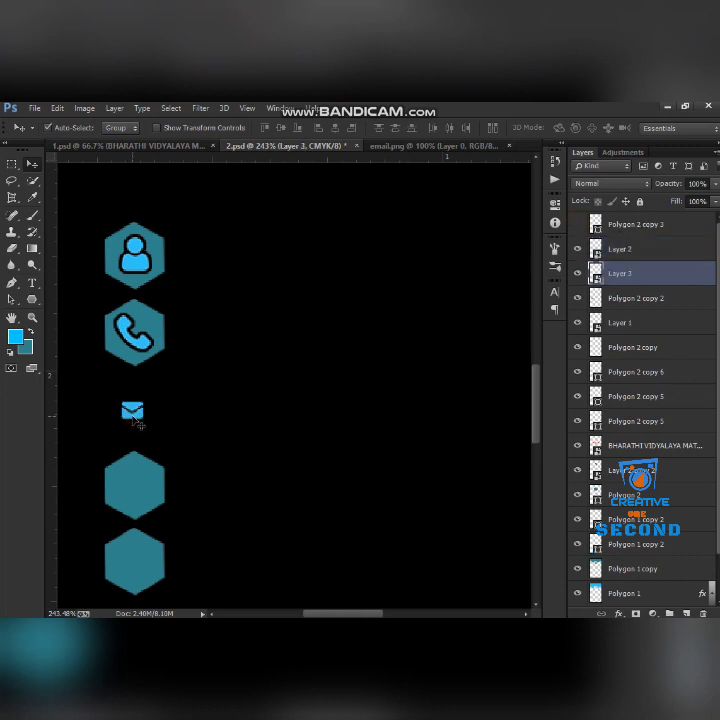
{"action": "key", "text": "ctrl+shift+bracketright"}
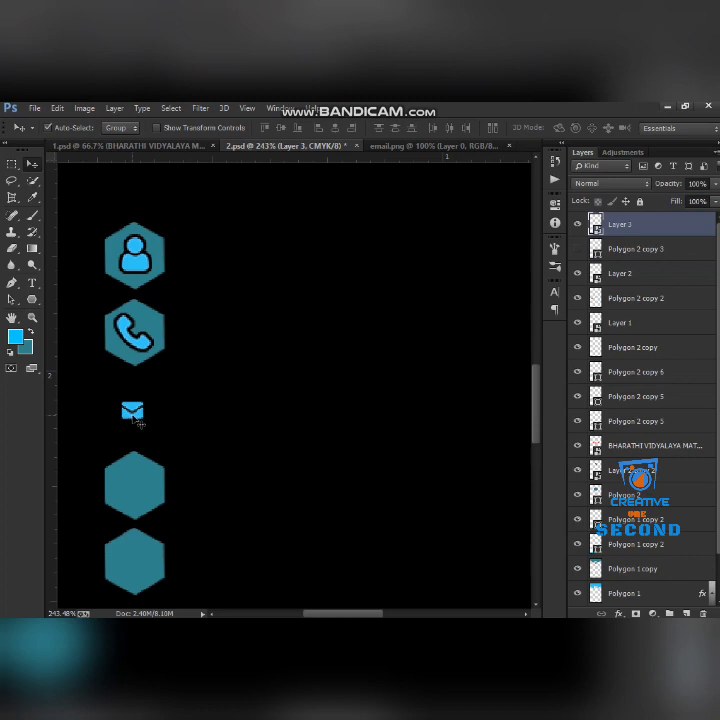
{"action": "left_click", "coordinate": [578, 250]}
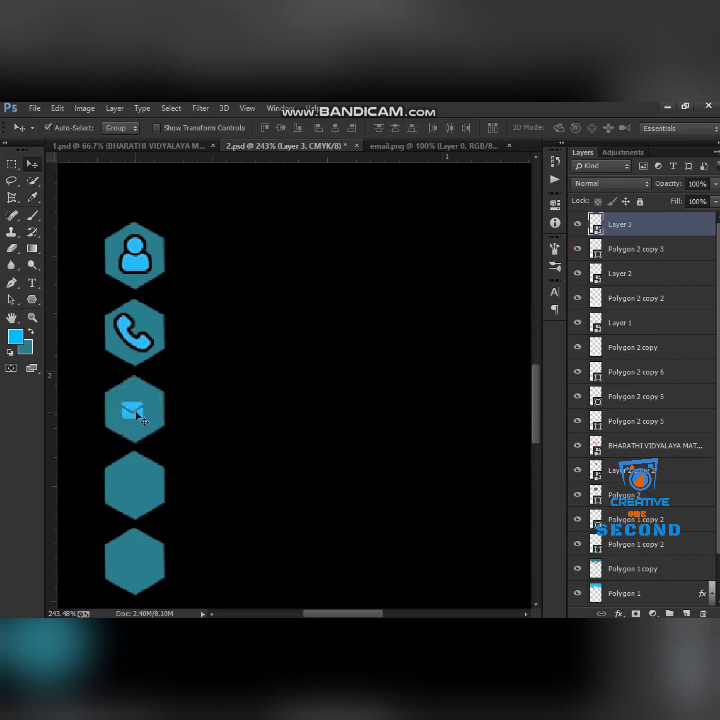
- Enlarge the envelope icon slightly and nudge it right into position
{"action": "key", "text": "ctrl+t"}
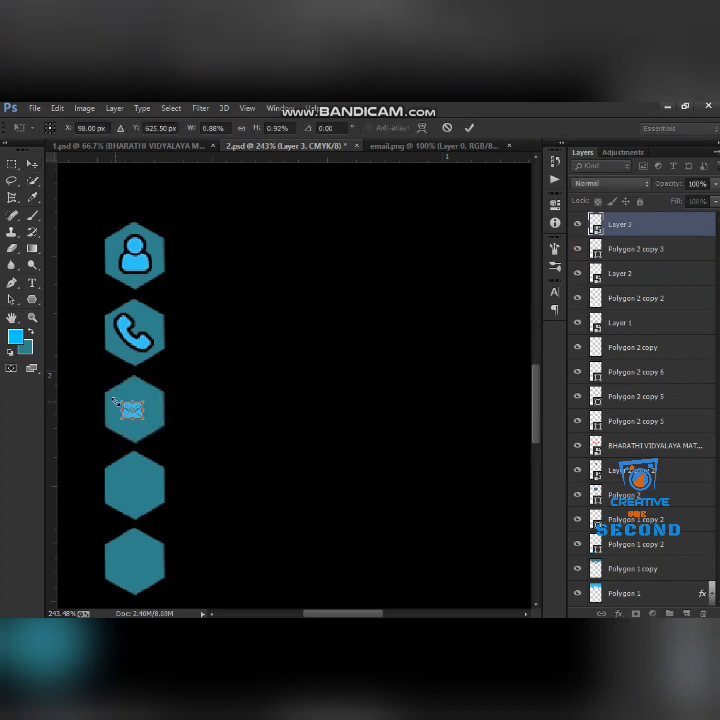
{"action": "left_click_drag", "start_coordinate": [120, 404], "coordinate": [116, 399]}
{"action": "key", "text": "Return"}
{"action": "key", "text": "Right"}
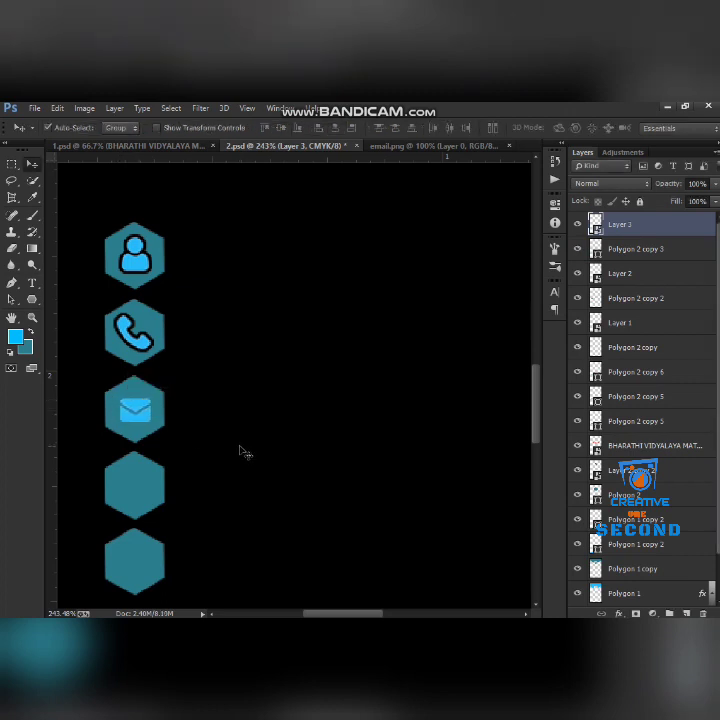
{"action": "key", "text": "Right"}
- Rasterize Polygon 2 copy 3 and cut an expanded envelope outline out of it
{"action": "left_click", "coordinate": [580, 249]}
{"action": "right_click", "coordinate": [650, 251]}
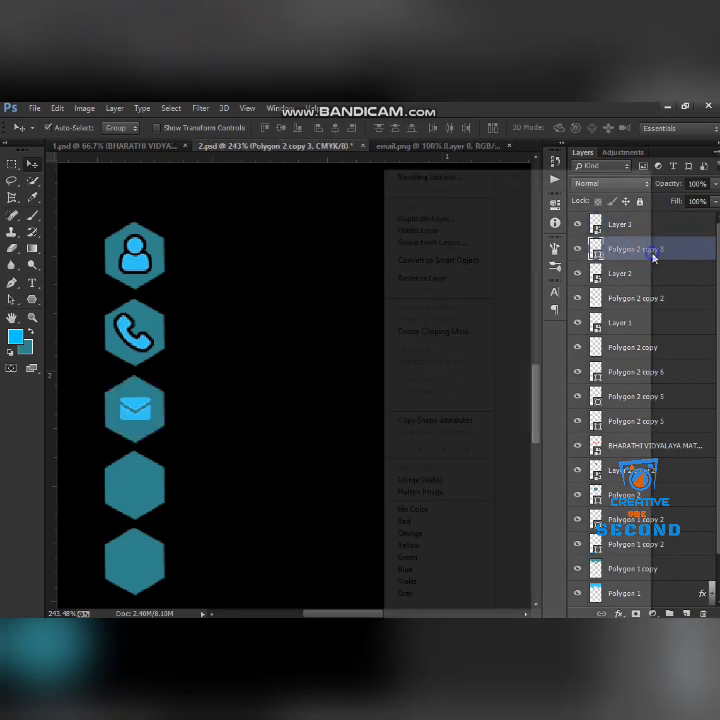
{"action": "left_click", "coordinate": [471, 278]}
{"action": "left_click", "coordinate": [611, 225]}
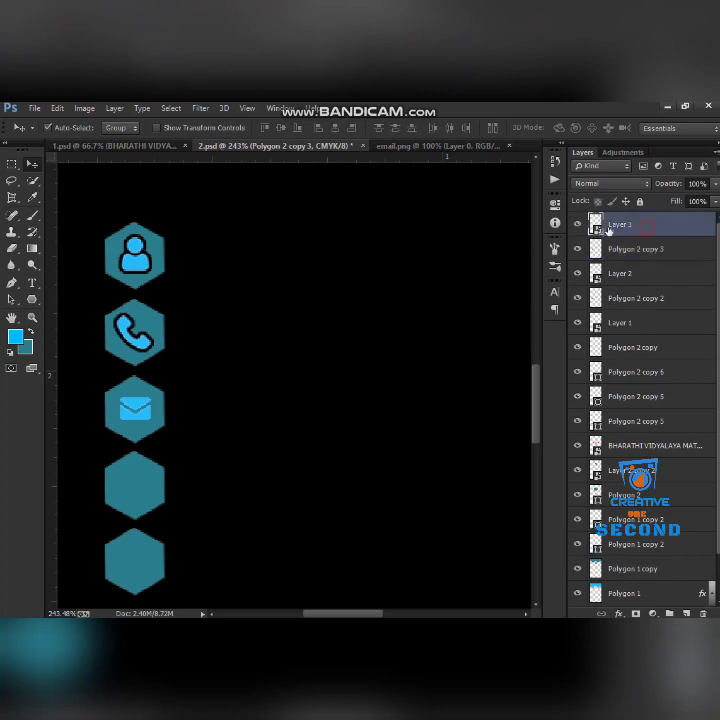
{"action": "left_click", "coordinate": [596, 224], "text": "ctrl"}
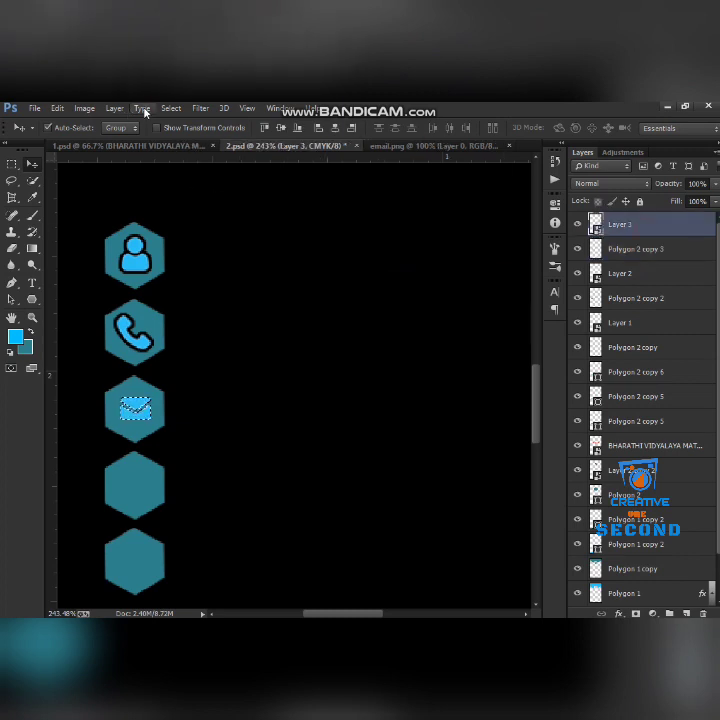
{"action": "left_click", "coordinate": [171, 108]}
{"action": "left_click", "coordinate": [335, 283]}
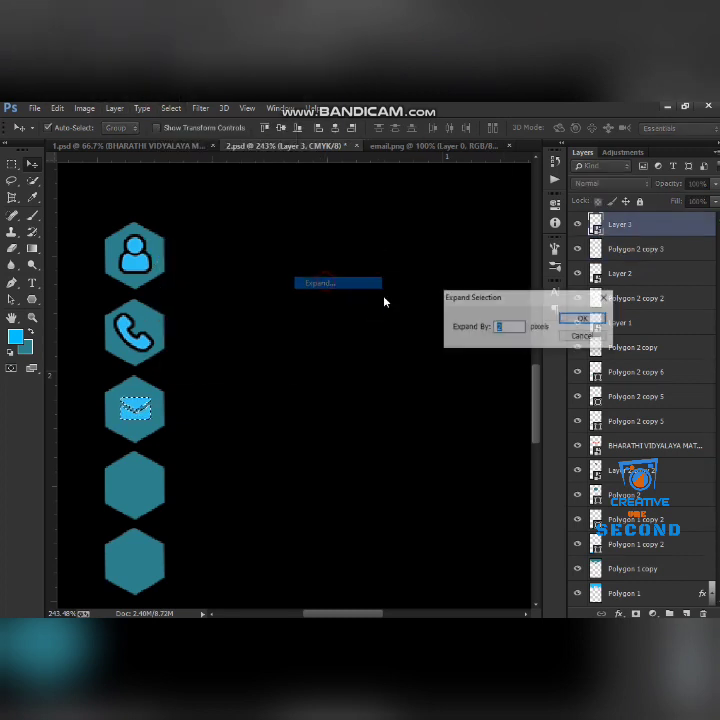
{"action": "left_click", "coordinate": [576, 321]}
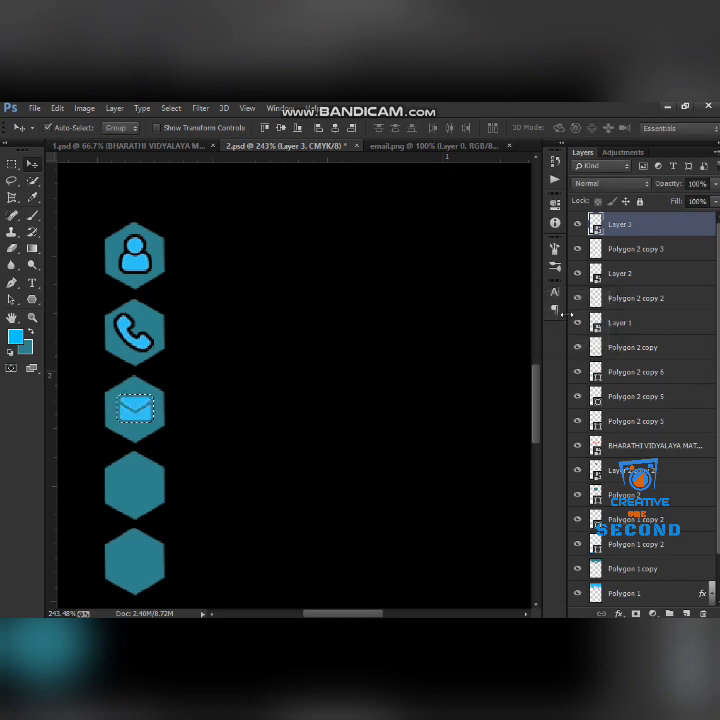
{"action": "left_click", "coordinate": [616, 252]}
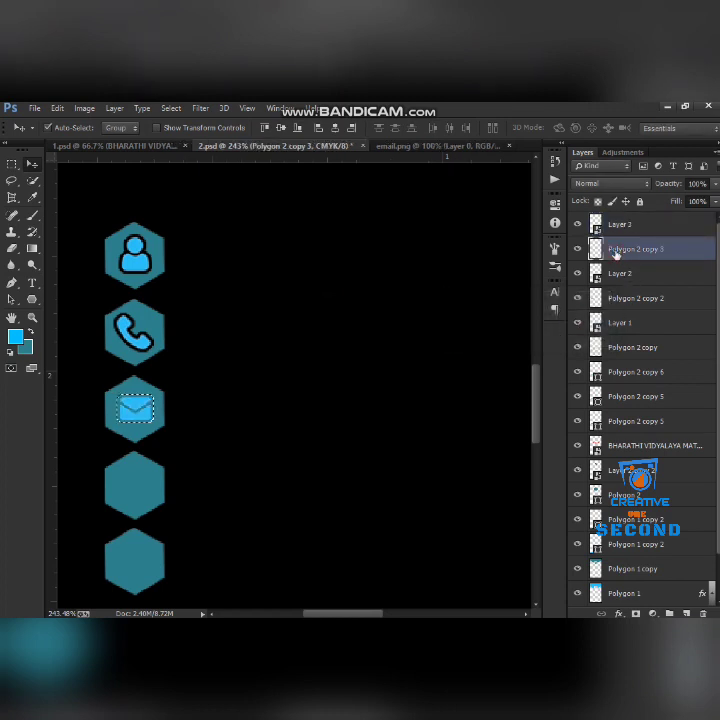
{"action": "key", "text": "Delete"}
{"action": "key", "text": "ctrl+d"}
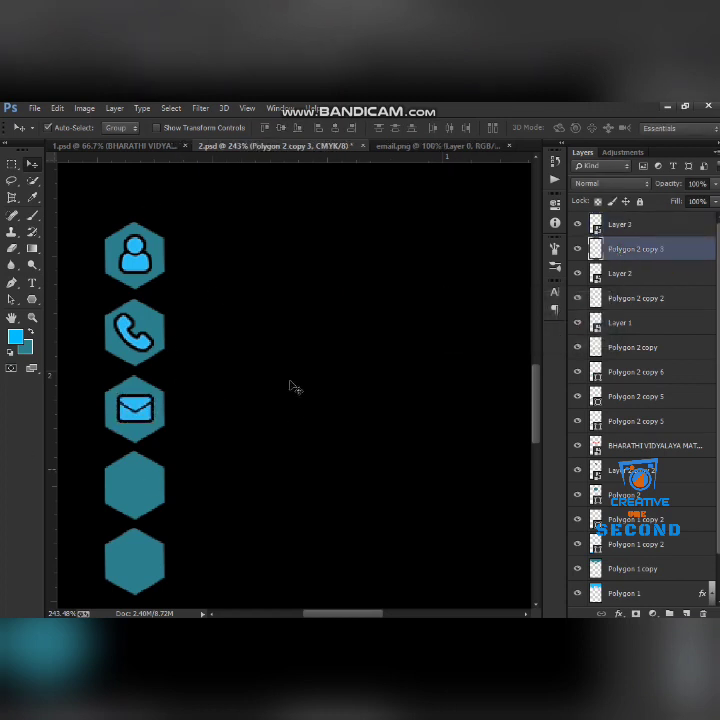
- Save the ID card document and choose web.png to open
{"action": "key", "text": "ctrl+s"}
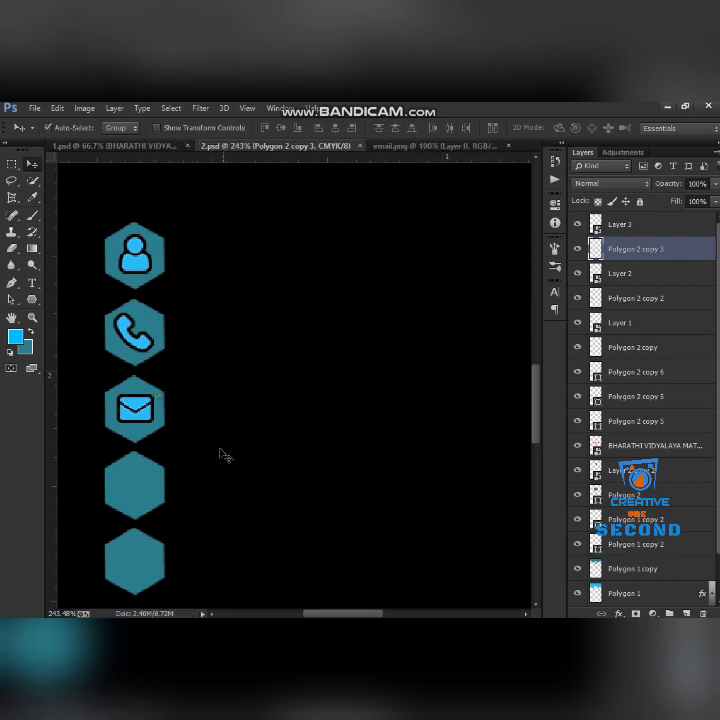
{"action": "left_click_drag", "start_coordinate": [228, 460], "coordinate": [241, 370]}
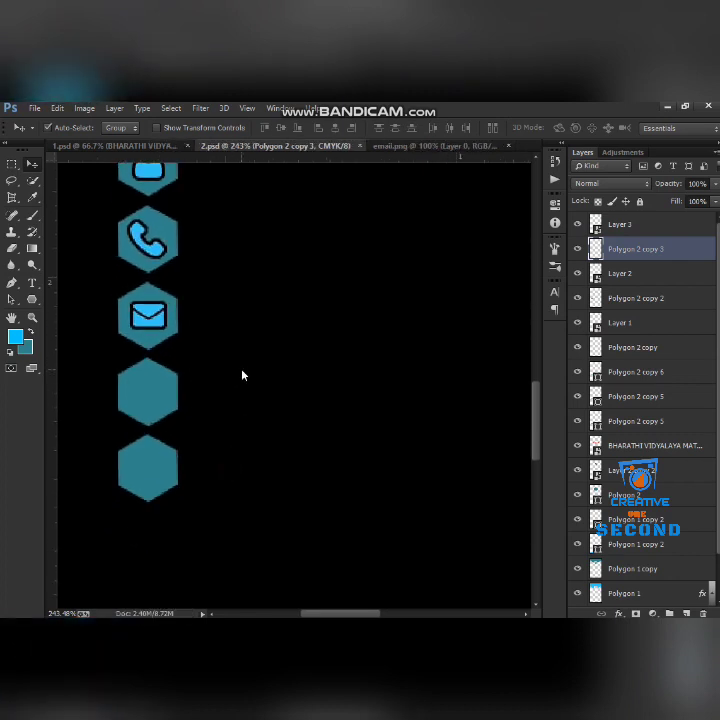
{"action": "key", "text": "ctrl+o"}
{"action": "left_click", "coordinate": [155, 272]}
- Open web.png, fill the globe cyan, make it a smart object, and close email.png unsaved
{"action": "left_click", "coordinate": [316, 380]}
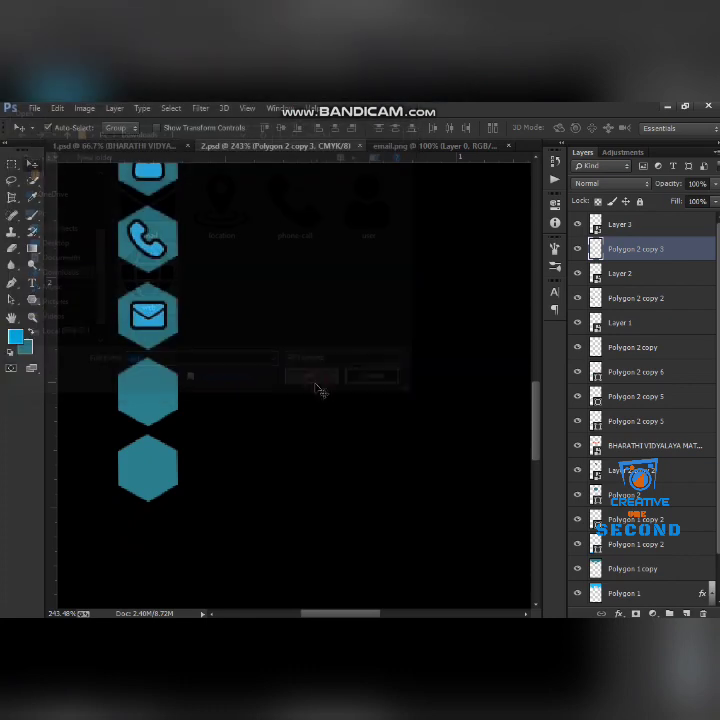
{"action": "left_click", "coordinate": [601, 229], "text": "ctrl"}
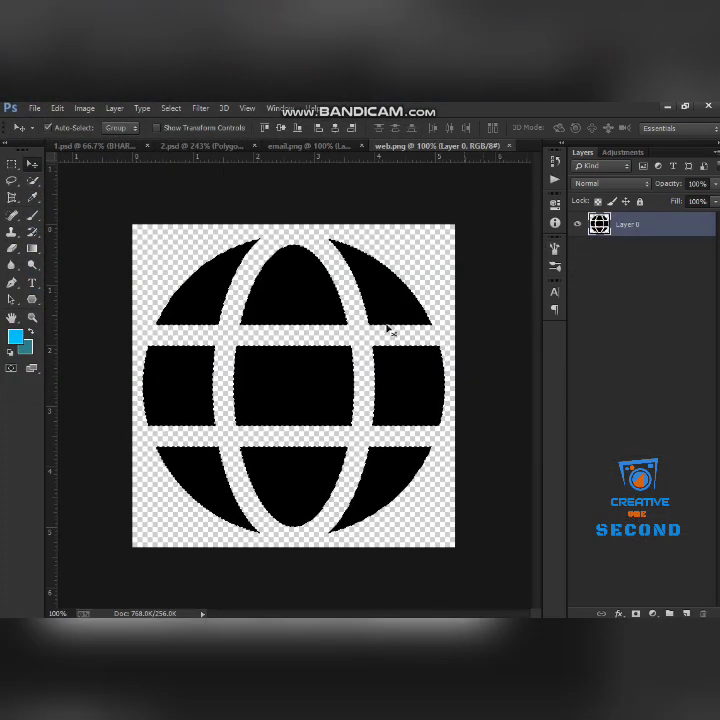
{"action": "key", "text": "alt+BackSpace"}
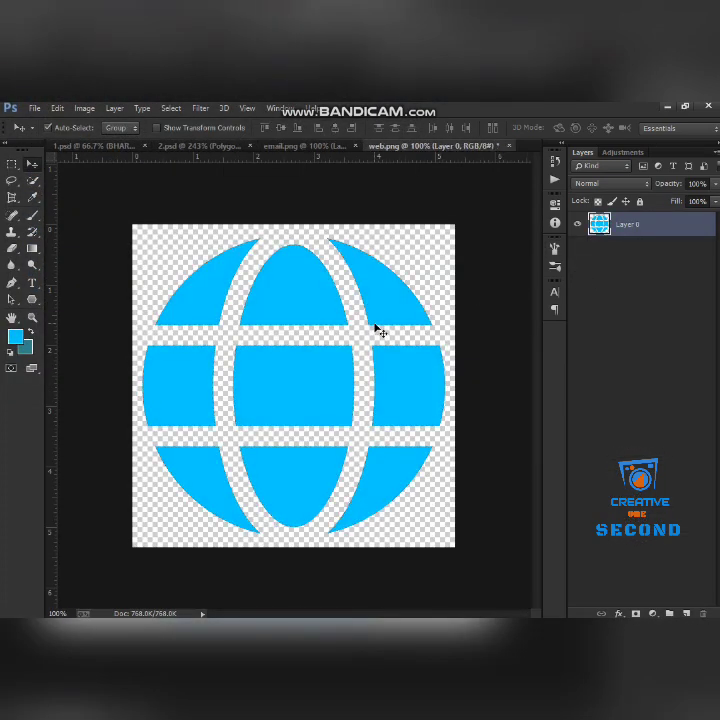
{"action": "right_click", "coordinate": [675, 229]}
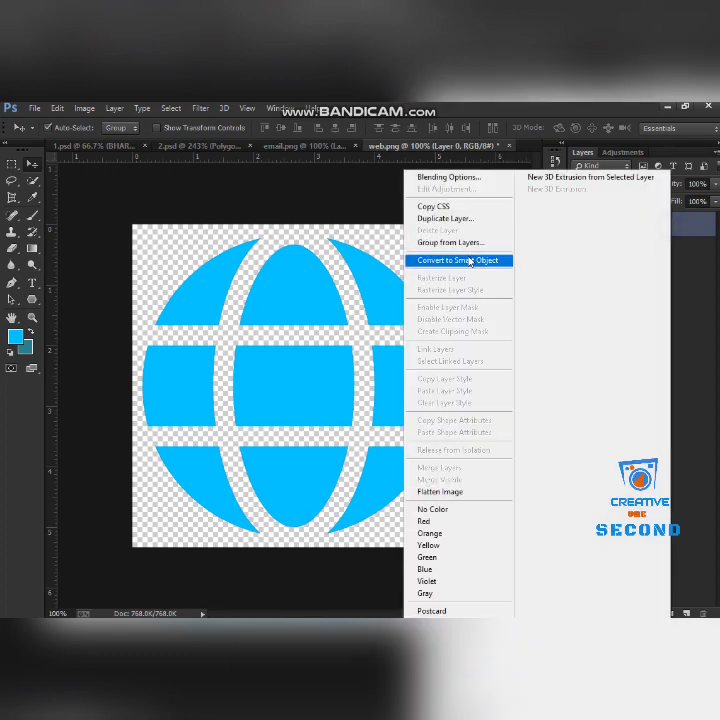
{"action": "left_click", "coordinate": [468, 259]}
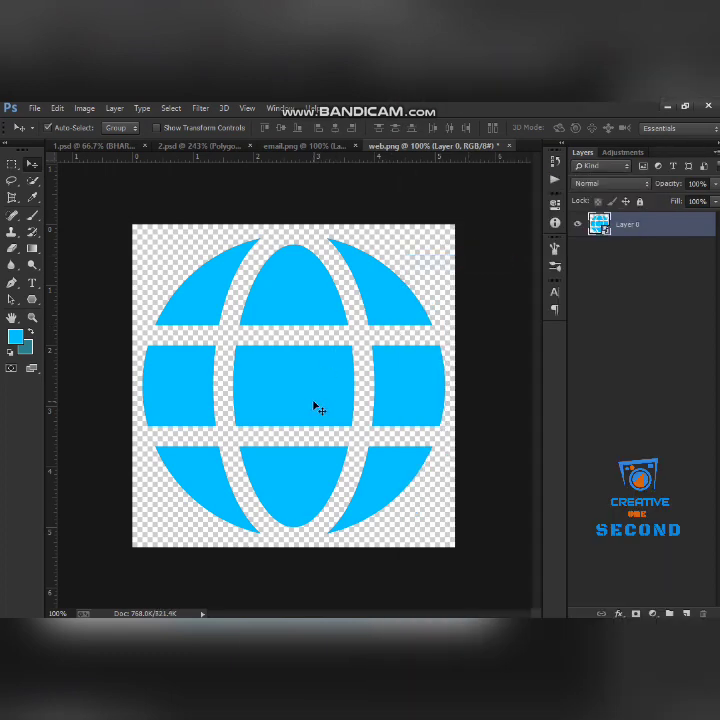
{"action": "left_click", "coordinate": [354, 146]}
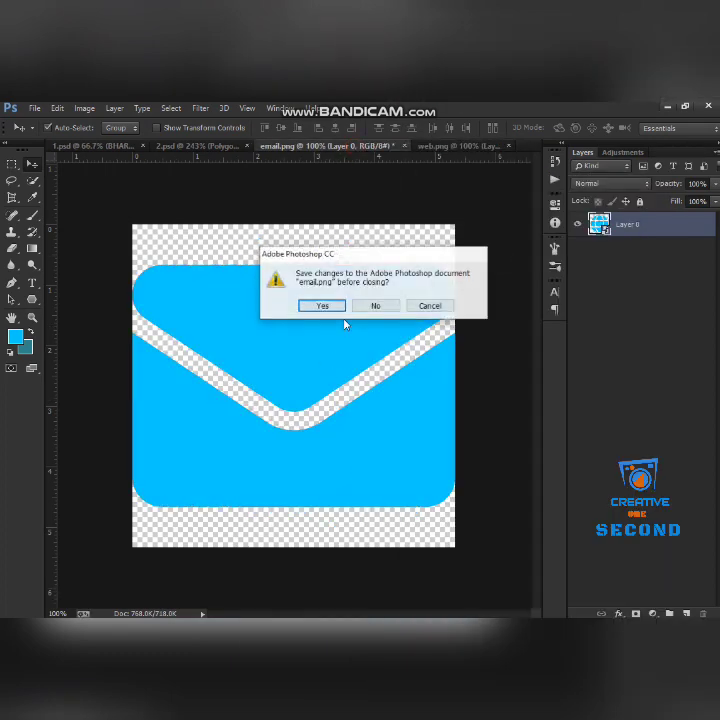
{"action": "left_click", "coordinate": [377, 305]}
- Bring the globe into the ID card, shrink it to icon size, and place it on the fourth hexagon
{"action": "left_click_drag", "start_coordinate": [299, 318], "coordinate": [303, 393]}
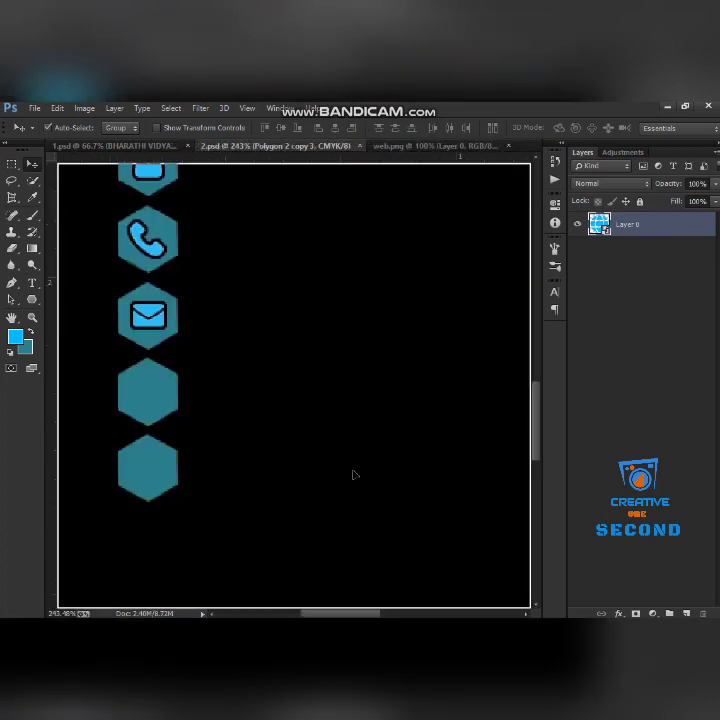
{"action": "left_click_drag", "start_coordinate": [354, 475], "coordinate": [302, 415]}
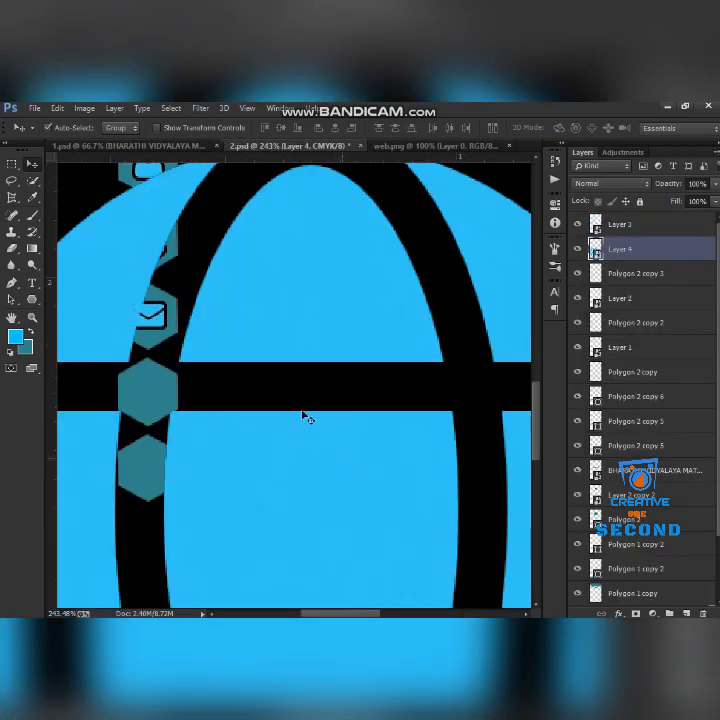
{"action": "key", "text": "ctrl+t"}
{"action": "mouse_move", "coordinate": [60, 170]}
{"action": "left_mouse_down"}
{"action": "mouse_move", "coordinate": [70, 288]}
{"action": "mouse_move", "coordinate": [176, 327]}
{"action": "left_mouse_up"}
{"action": "left_click_drag", "start_coordinate": [140, 293], "coordinate": [387, 532]}
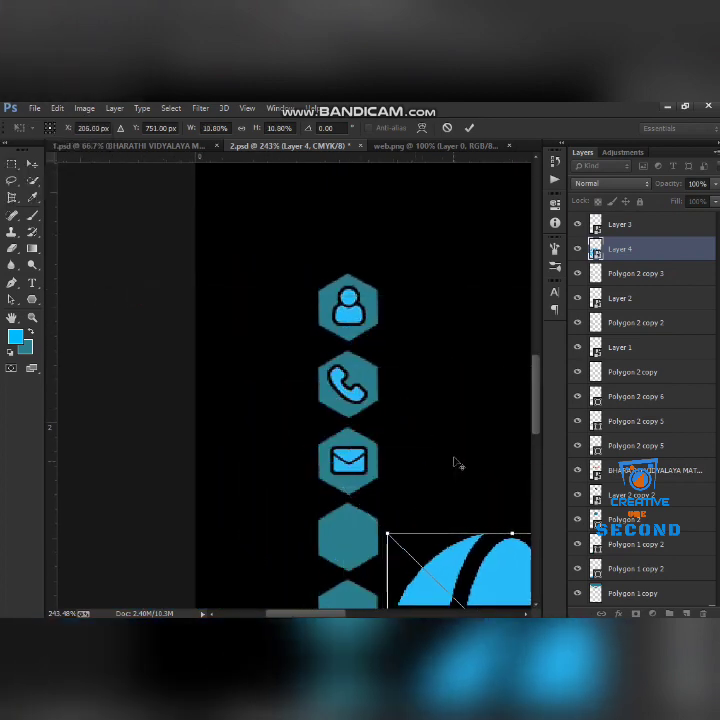
{"action": "left_click_drag", "start_coordinate": [472, 473], "coordinate": [300, 289]}
{"action": "left_click_drag", "start_coordinate": [348, 366], "coordinate": [368, 253]}
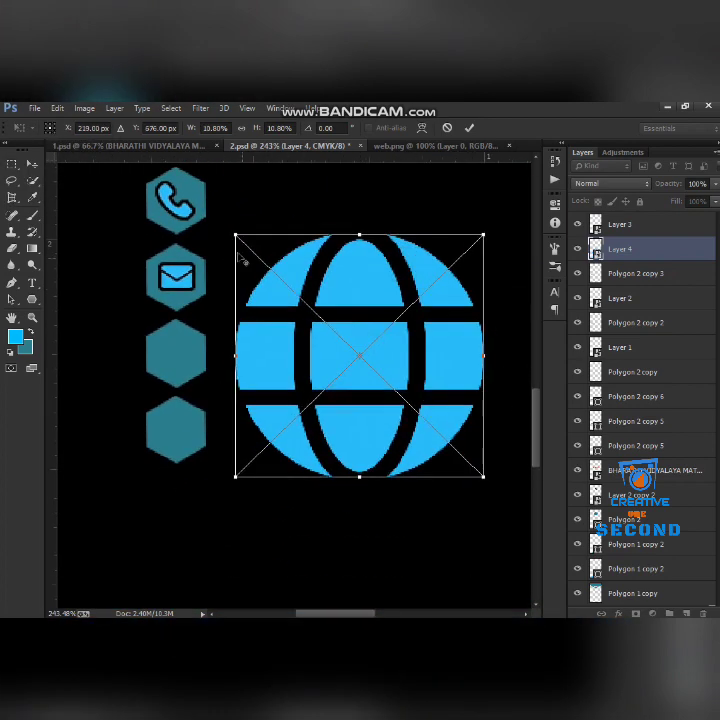
{"action": "mouse_move", "coordinate": [238, 236]}
{"action": "left_mouse_down"}
{"action": "mouse_move", "coordinate": [350, 354]}
{"action": "mouse_move", "coordinate": [177, 352]}
{"action": "left_mouse_up"}
{"action": "key", "text": "Return"}
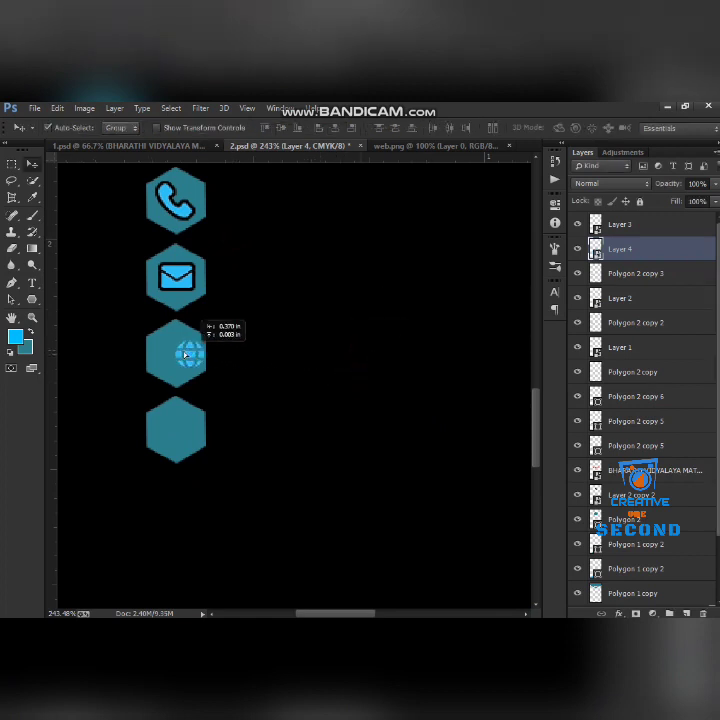
{"action": "left_click", "coordinate": [200, 377]}
- Restack layers so the globe is on top with hexagon Polygon 2 copy 5 just beneath
{"action": "left_click", "coordinate": [394, 397]}
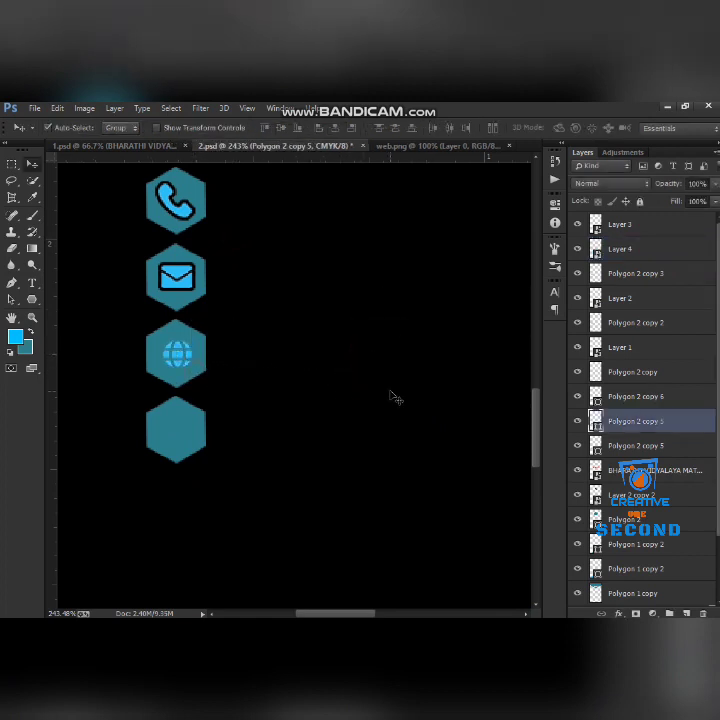
{"action": "key", "text": "ctrl+bracketright"}
{"action": "key", "text": "ctrl+bracketright"}
{"action": "key", "text": "ctrl+bracketright"}
{"action": "key", "text": "ctrl+bracketright"}
{"action": "key", "text": "ctrl+bracketright"}
{"action": "key", "text": "ctrl+bracketright"}
{"action": "key", "text": "ctrl+bracketright"}
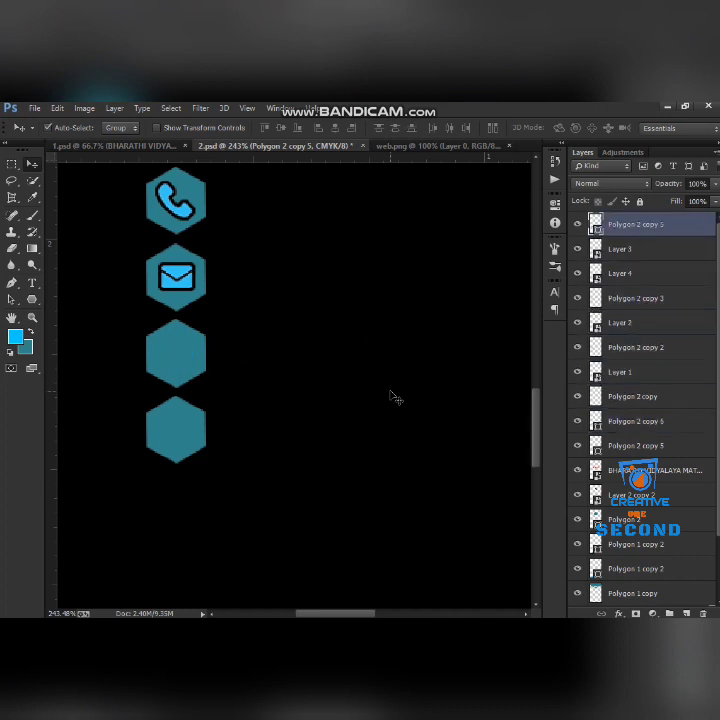
{"action": "left_click", "coordinate": [577, 224]}
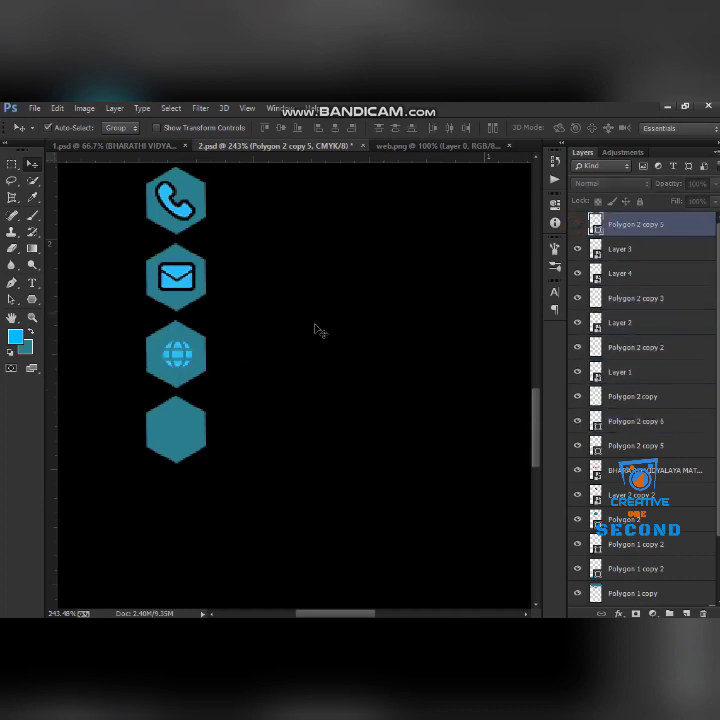
{"action": "left_click", "coordinate": [180, 356]}
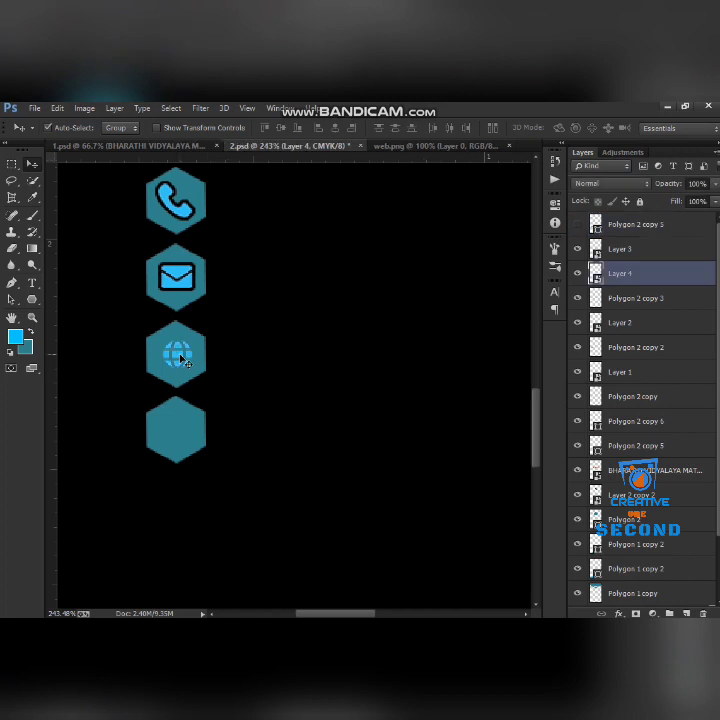
{"action": "key", "text": "ctrl+bracketright"}
{"action": "key", "text": "ctrl+bracketright"}
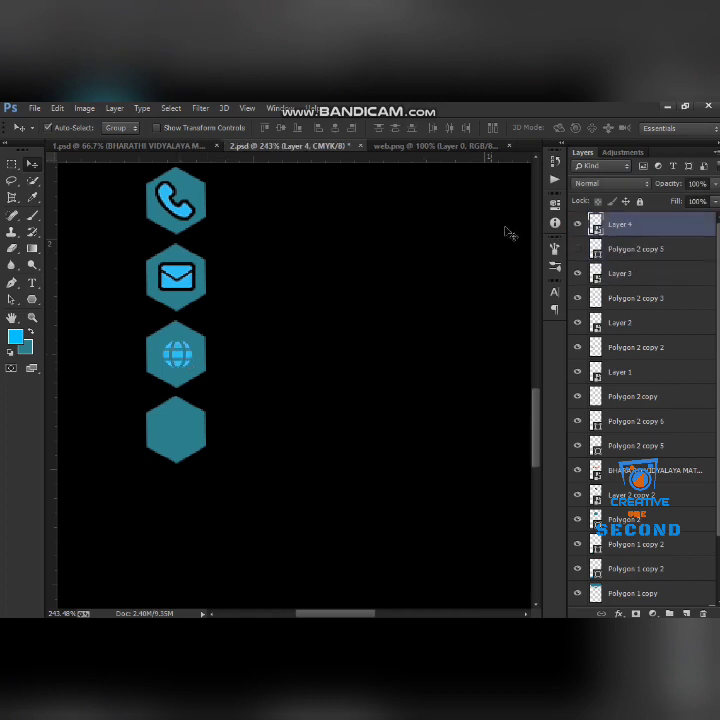
{"action": "left_click", "coordinate": [577, 250]}
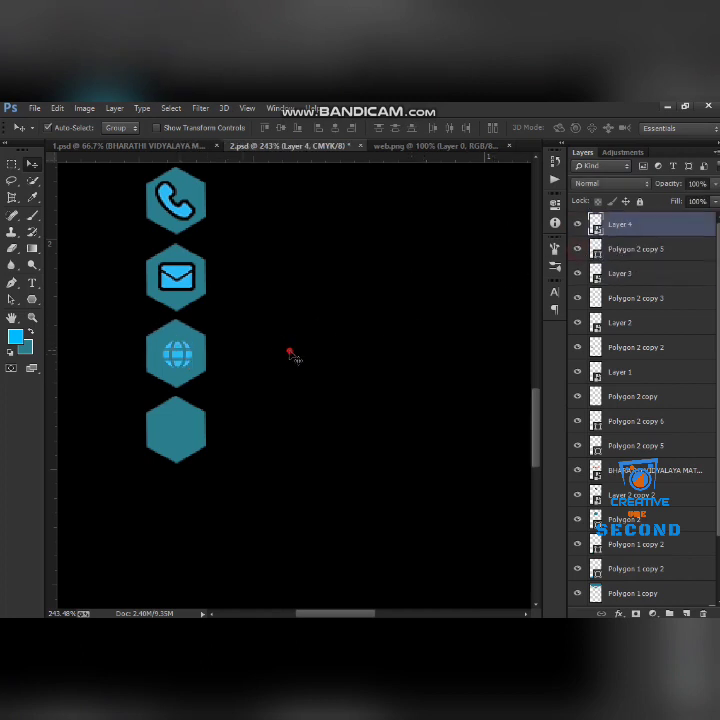
{"action": "left_click", "coordinate": [199, 368]}
{"action": "key", "text": "Delete"}
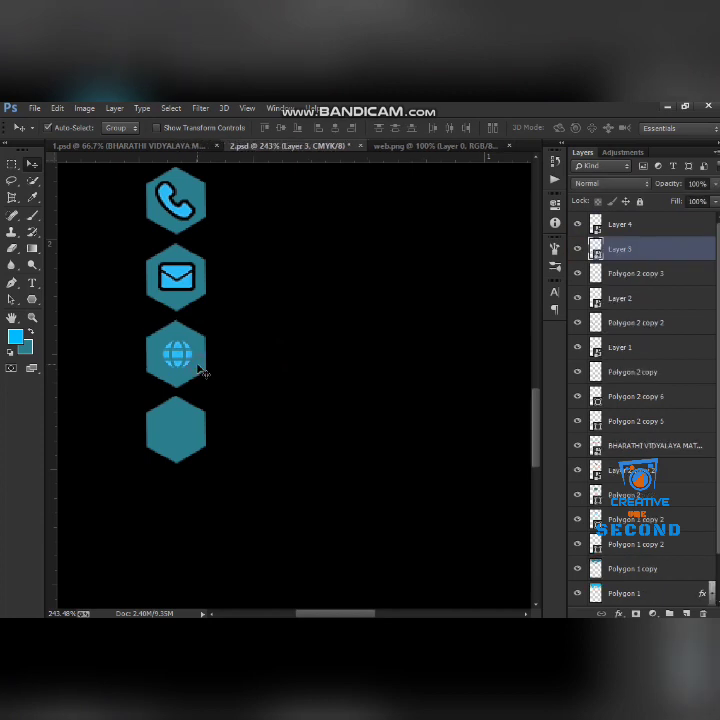
{"action": "left_click", "coordinate": [200, 370]}
{"action": "key", "text": "ctrl+bracketright"}
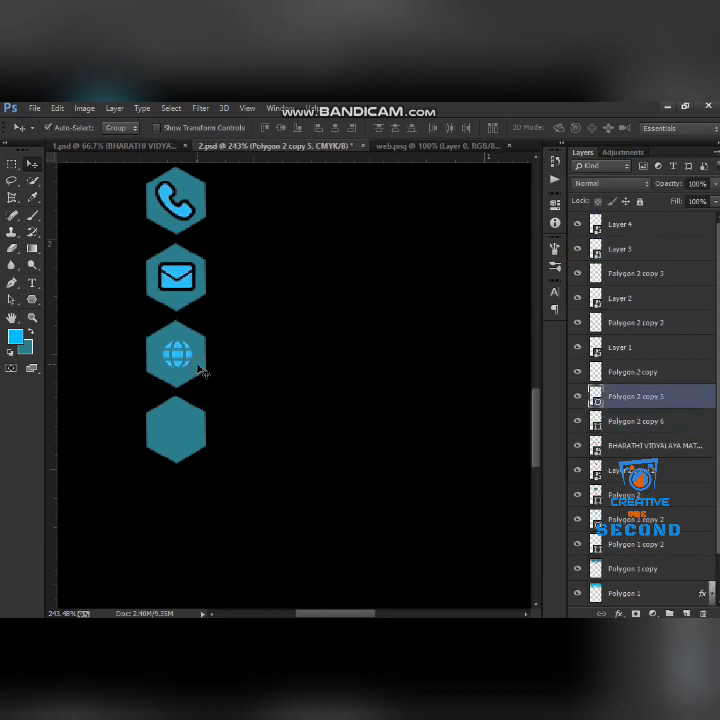
{"action": "key", "text": "ctrl+bracketright"}
{"action": "key", "text": "ctrl+bracketright"}
{"action": "key", "text": "ctrl+bracketright"}
{"action": "key", "text": "ctrl+bracketright"}
{"action": "key", "text": "ctrl+bracketright"}
{"action": "key", "text": "ctrl+bracketright"}
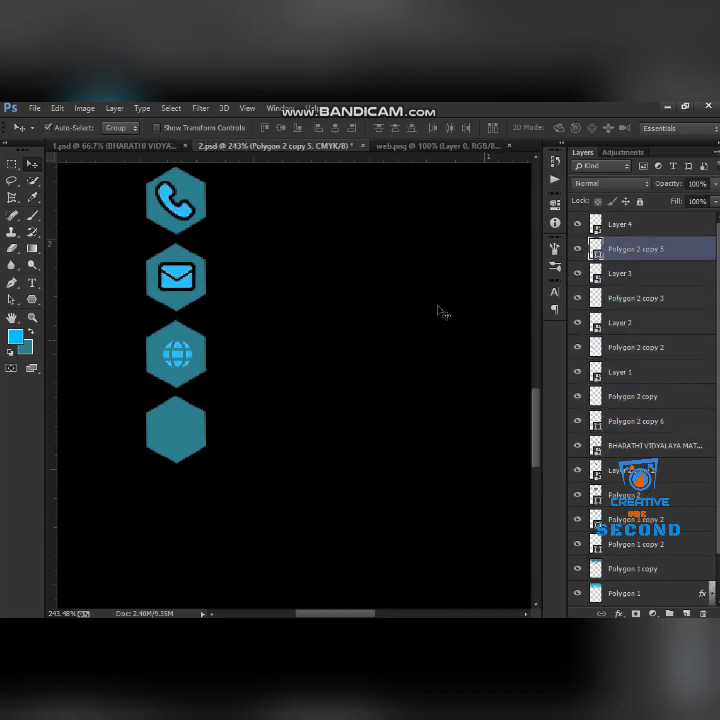
- Rasterize the hexagon, cut an expanded globe outline from it, and save
{"action": "right_click", "coordinate": [665, 250]}
{"action": "left_click", "coordinate": [452, 279]}
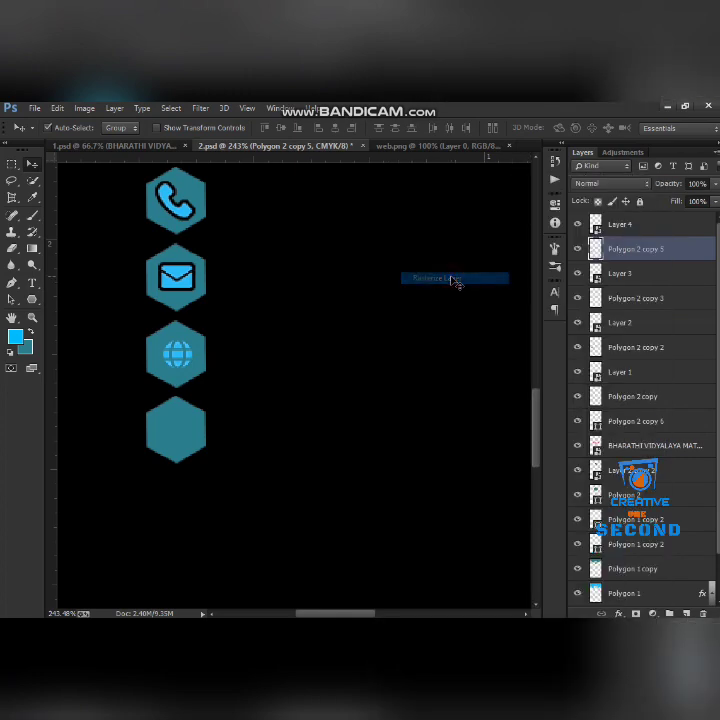
{"action": "left_click", "coordinate": [595, 226]}
{"action": "left_click", "coordinate": [597, 224], "text": "ctrl"}
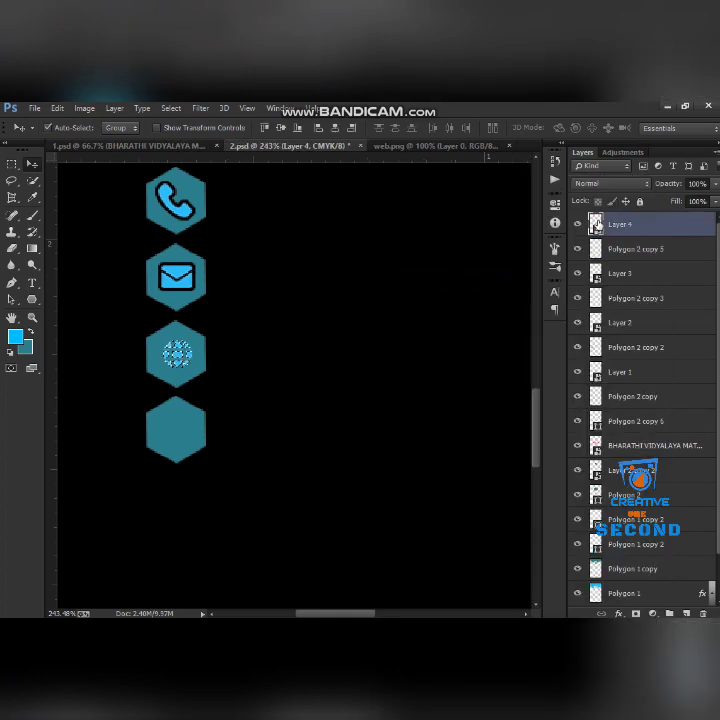
{"action": "left_click", "coordinate": [171, 108]}
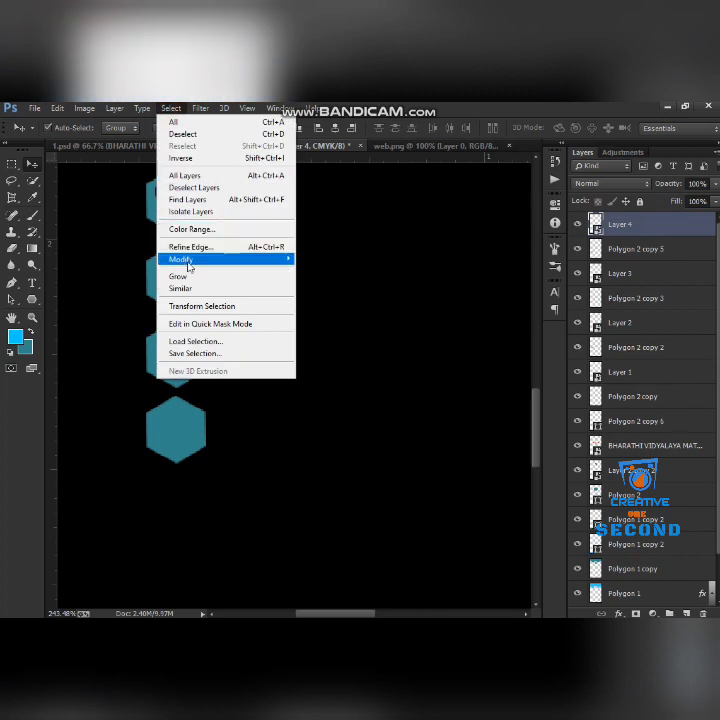
{"action": "left_click", "coordinate": [322, 284]}
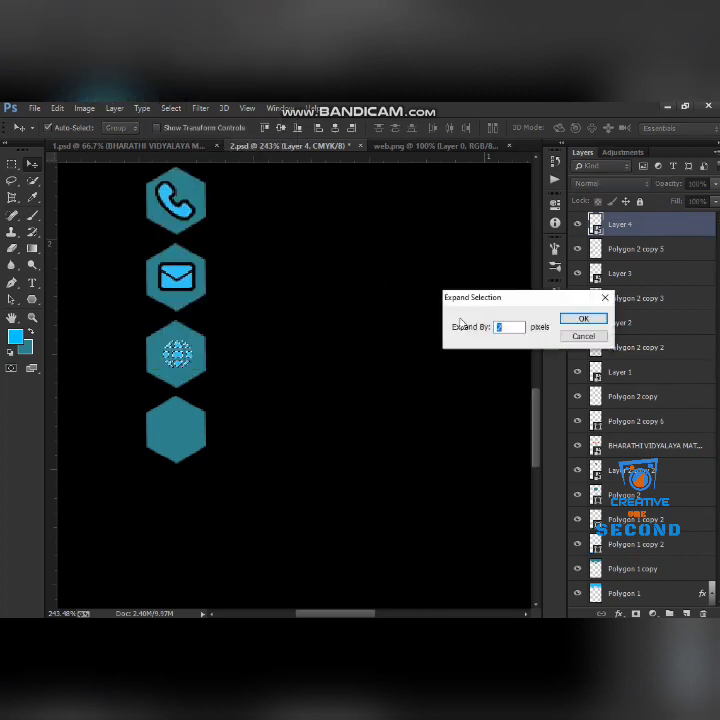
{"action": "left_click", "coordinate": [583, 318]}
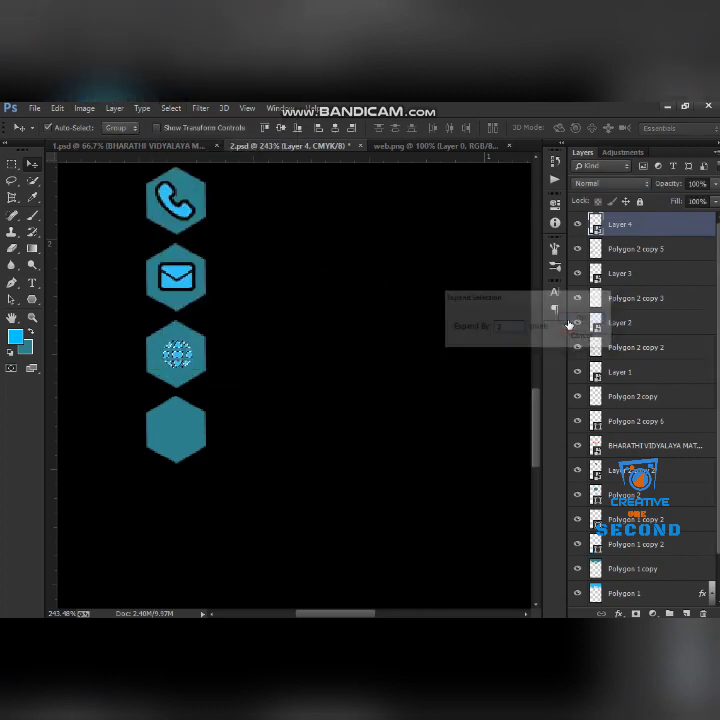
{"action": "left_click", "coordinate": [632, 252]}
{"action": "key", "text": "ctrl+d"}
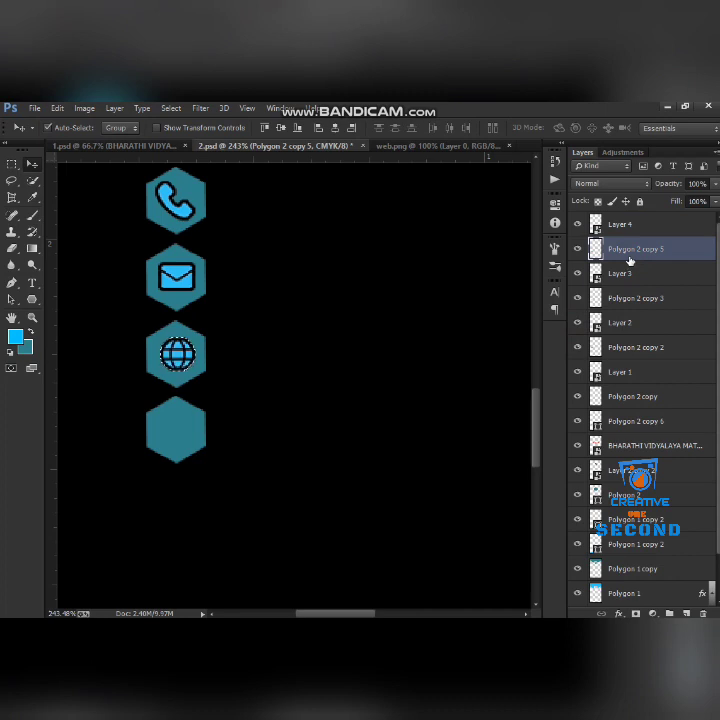
{"action": "key", "text": "ctrl+s"}
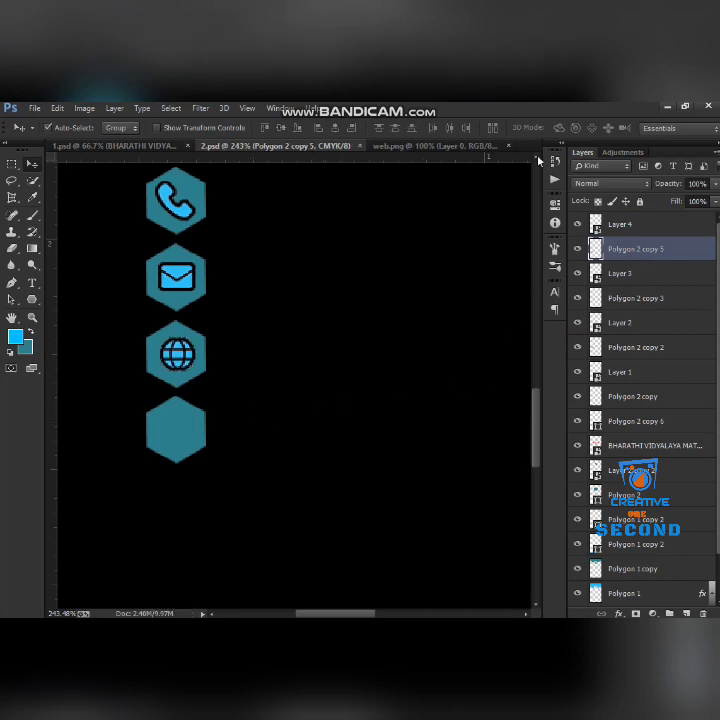
- Close web.png without saving and open location.png
{"action": "left_click", "coordinate": [508, 146]}
{"action": "left_click", "coordinate": [379, 307]}
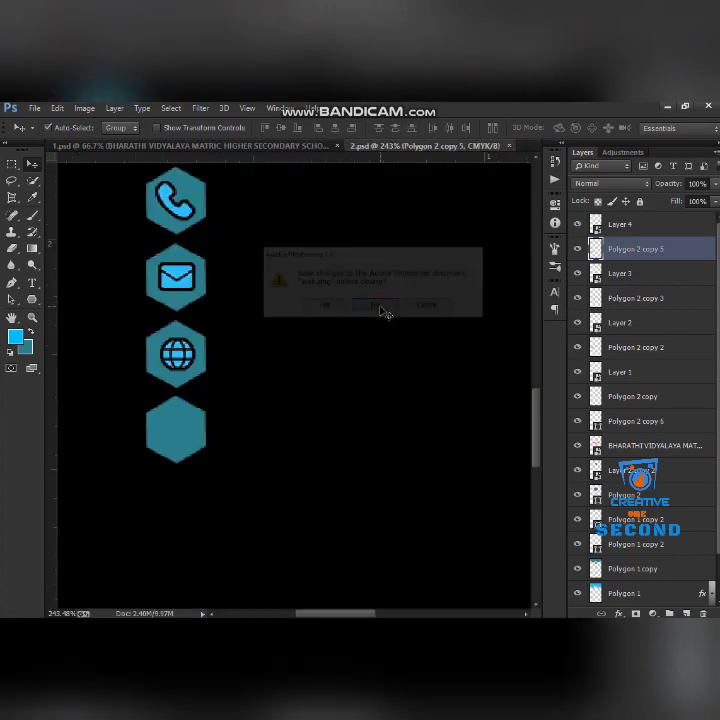
{"action": "key", "text": "ctrl+o"}
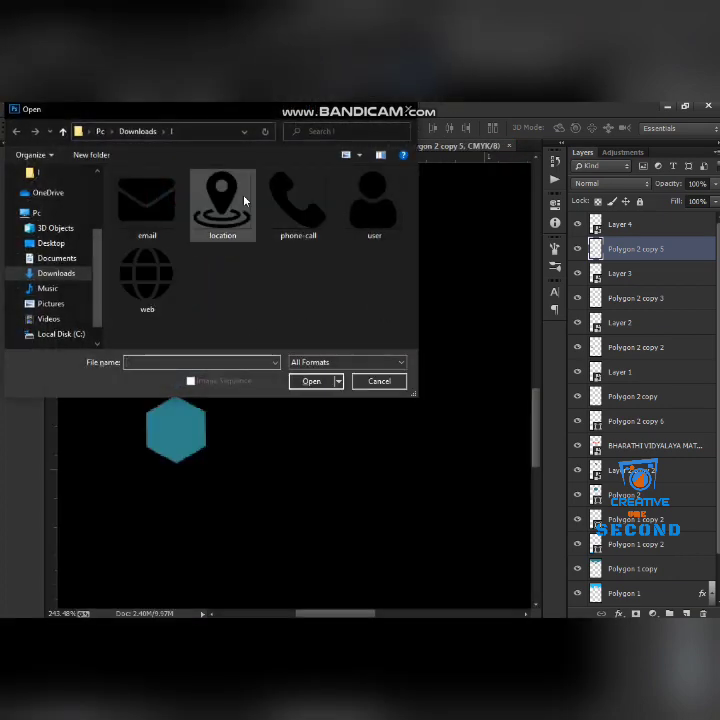
{"action": "left_click", "coordinate": [244, 201]}
{"action": "left_click", "coordinate": [301, 381]}
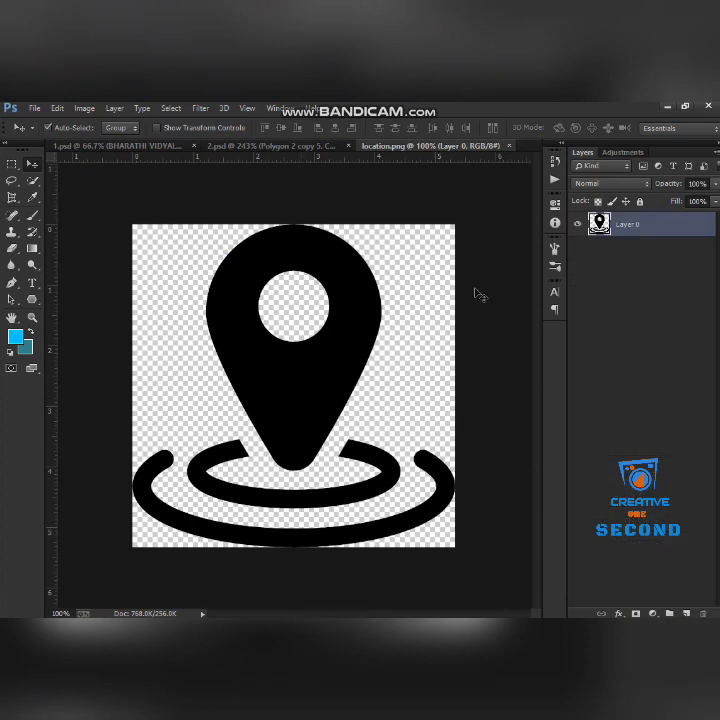
- Fill the location pin cyan, convert it to a Smart Object, and drag it into 2.psd
{"action": "key", "text": "alt+shift+BackSpace"}
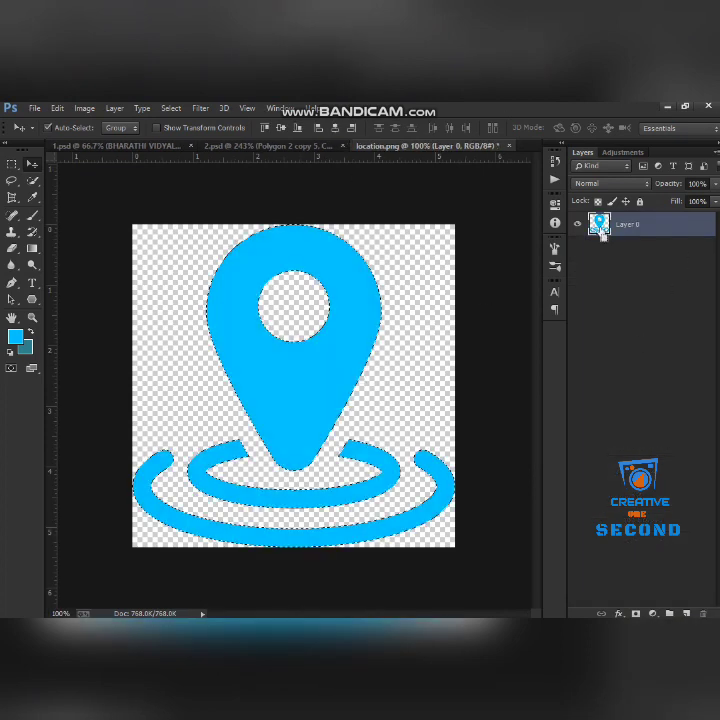
{"action": "right_click", "coordinate": [650, 228]}
{"action": "left_click", "coordinate": [438, 260]}
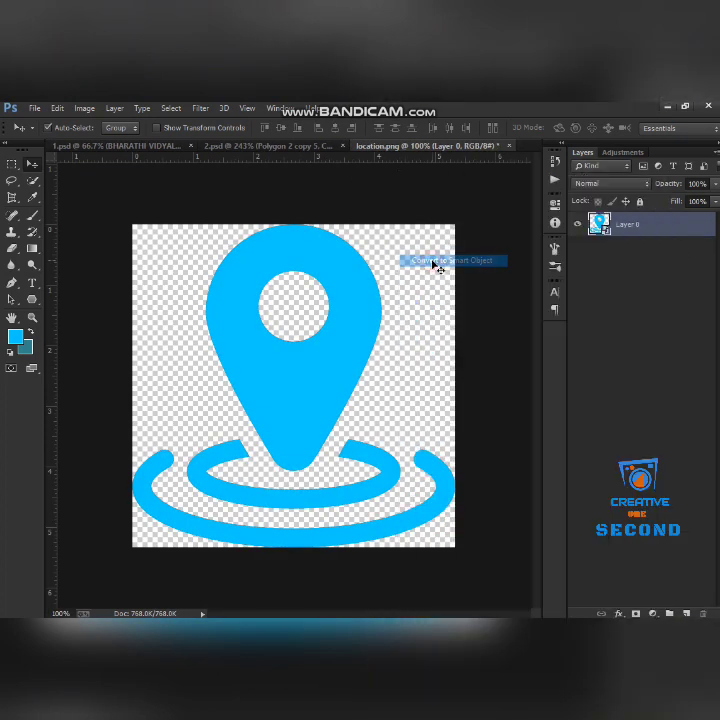
{"action": "mouse_move", "coordinate": [301, 374]}
{"action": "left_mouse_down"}
{"action": "mouse_move", "coordinate": [237, 151]}
{"action": "mouse_move", "coordinate": [394, 484]}
{"action": "left_mouse_up"}
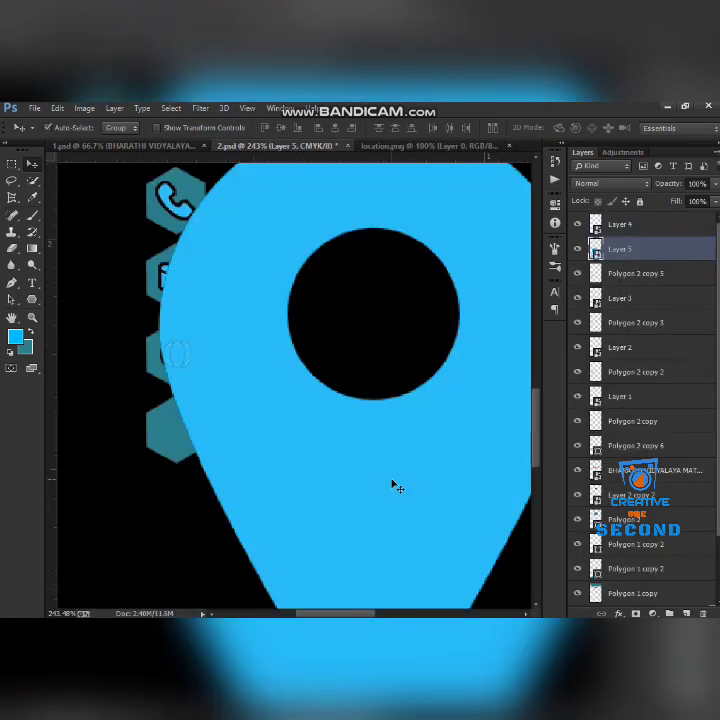
- Shrink the pin to hexagon size and place it inside the fifth hexagon
{"action": "key", "text": "ctrl+t"}
{"action": "left_click_drag", "start_coordinate": [234, 469], "coordinate": [340, 540]}
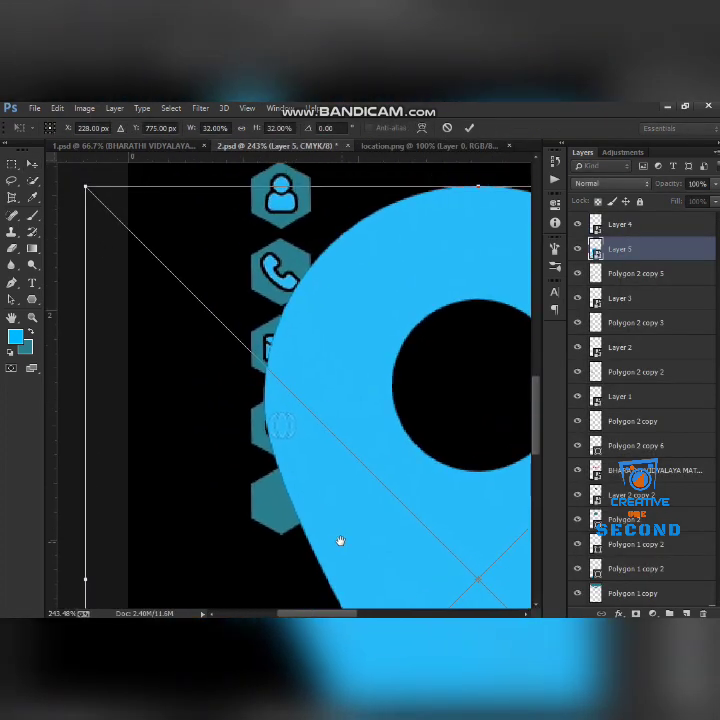
{"action": "mouse_move", "coordinate": [87, 185]}
{"action": "left_mouse_down"}
{"action": "mouse_move", "coordinate": [451, 551]}
{"action": "mouse_move", "coordinate": [478, 315]}
{"action": "mouse_move", "coordinate": [460, 298]}
{"action": "left_mouse_up"}
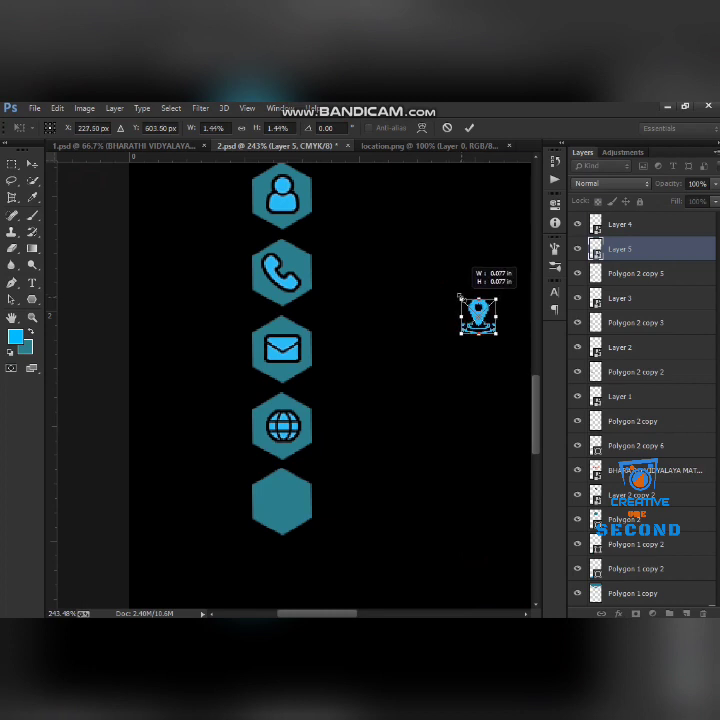
{"action": "key", "text": "Return"}
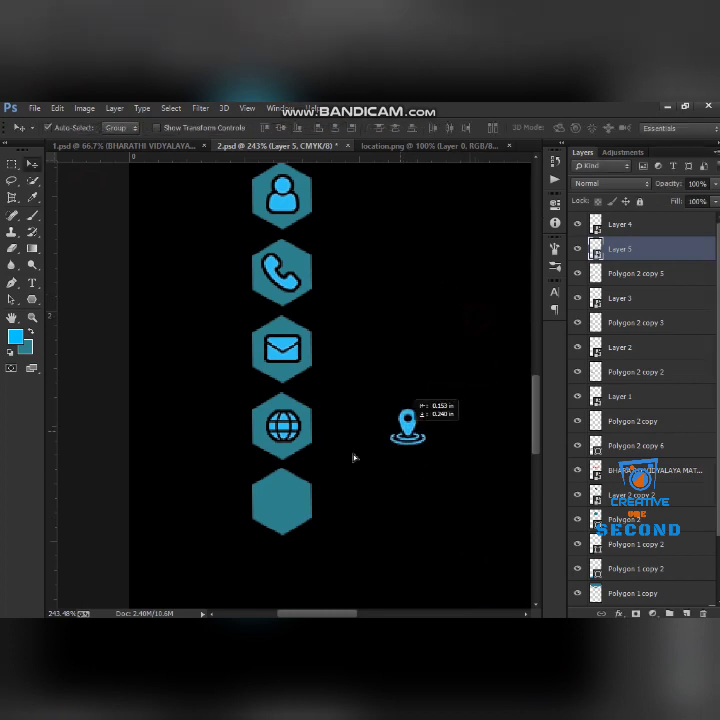
{"action": "left_click_drag", "start_coordinate": [478, 315], "coordinate": [283, 500]}
- Reorder the layers so the location pin shows above the fifth hexagon
{"action": "left_click", "coordinate": [307, 505]}
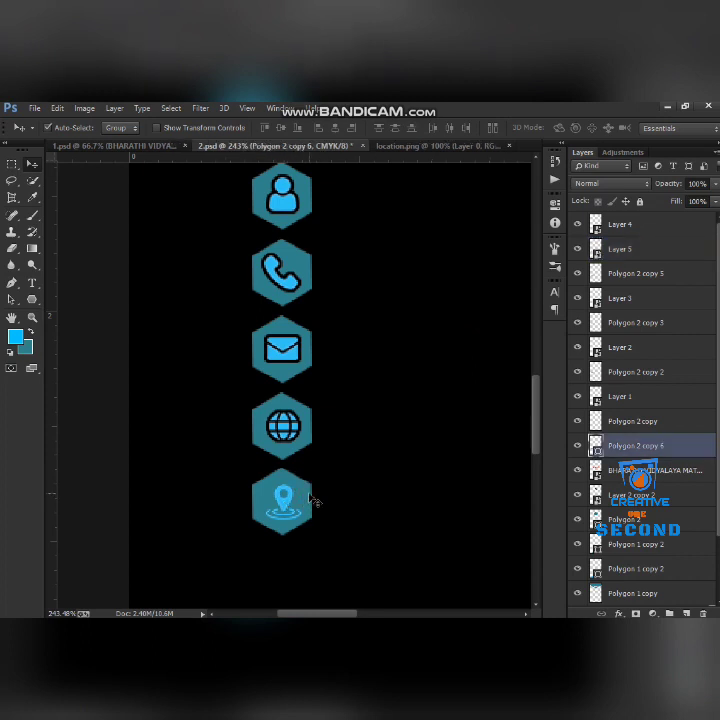
{"action": "key", "text": "ctrl+bracketright"}
{"action": "key", "text": "ctrl+bracketright"}
{"action": "key", "text": "ctrl+bracketright"}
{"action": "key", "text": "ctrl+bracketright"}
{"action": "key", "text": "ctrl+bracketright"}
{"action": "key", "text": "ctrl+bracketright"}
{"action": "key", "text": "ctrl+bracketright"}
{"action": "key", "text": "ctrl+bracketright"}
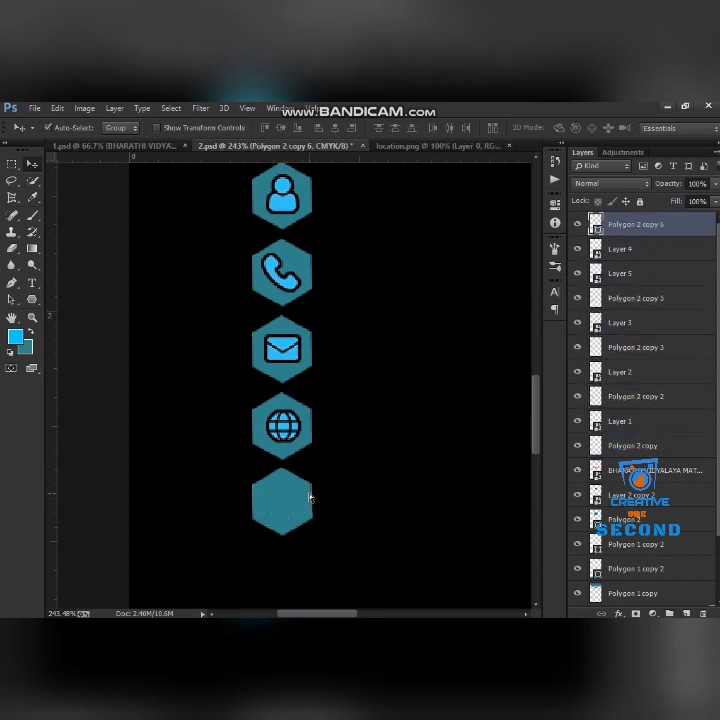
{"action": "left_click", "coordinate": [577, 250]}
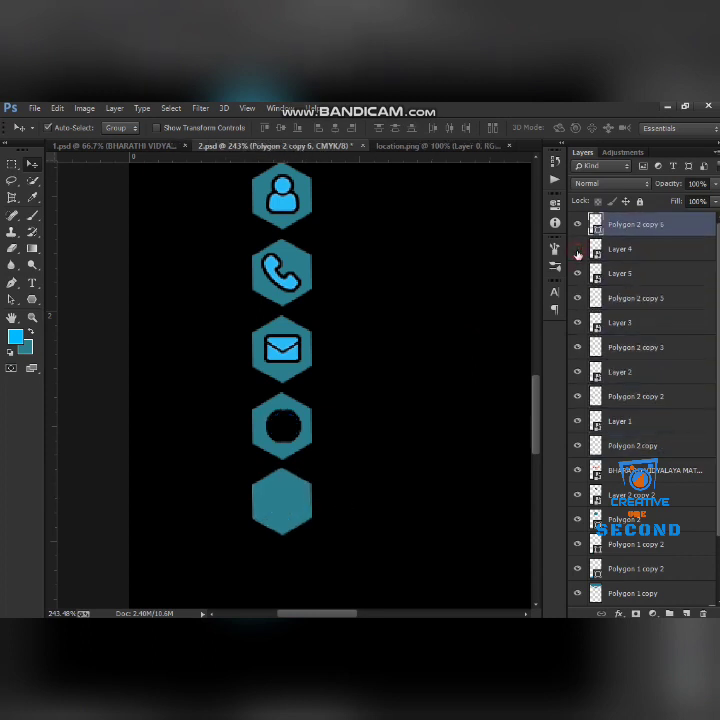
{"action": "left_click", "coordinate": [577, 250]}
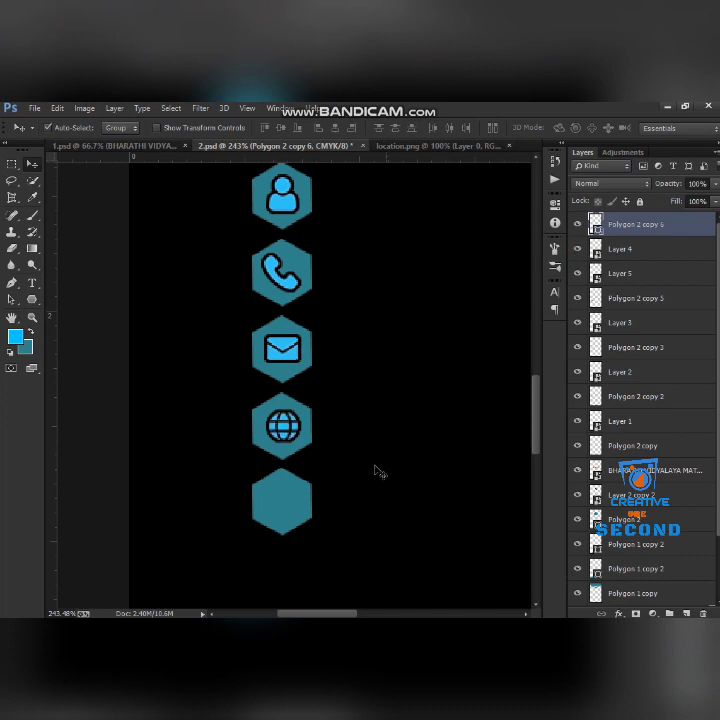
{"action": "left_click", "coordinate": [577, 225]}
{"action": "left_click", "coordinate": [592, 273]}
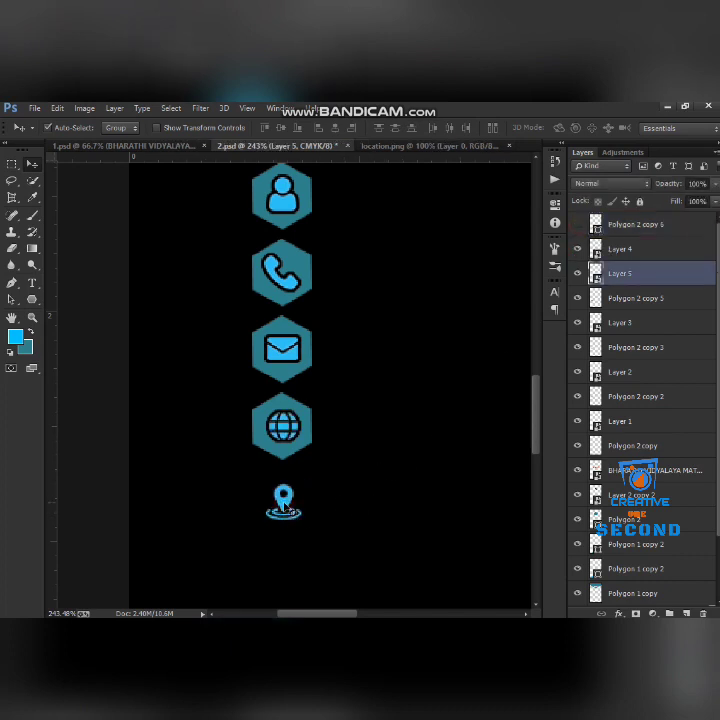
{"action": "left_click_drag", "start_coordinate": [594, 272], "coordinate": [594, 226]}
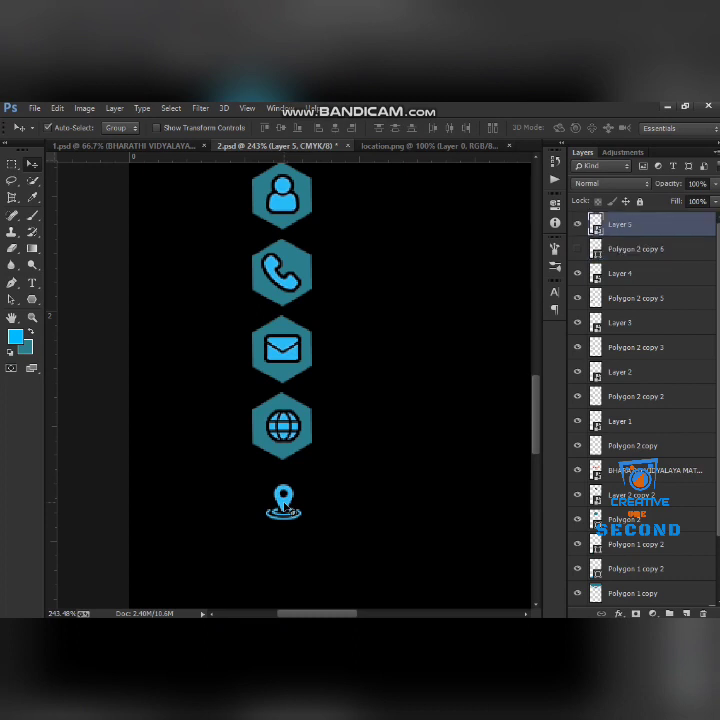
{"action": "left_click", "coordinate": [578, 249]}
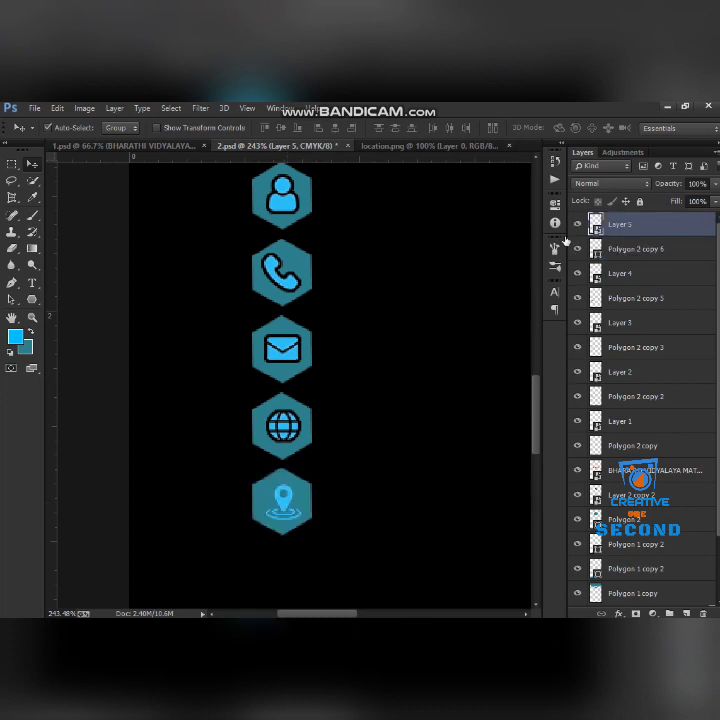
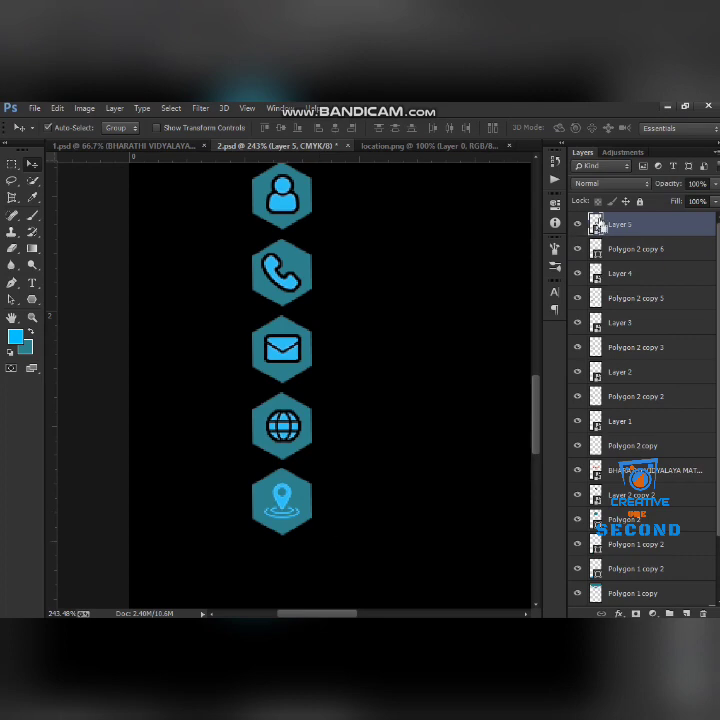
- Rasterize the location icon's hexagon shape layer
{"action": "left_click", "coordinate": [636, 249]}
{"action": "right_click", "coordinate": [637, 250]}
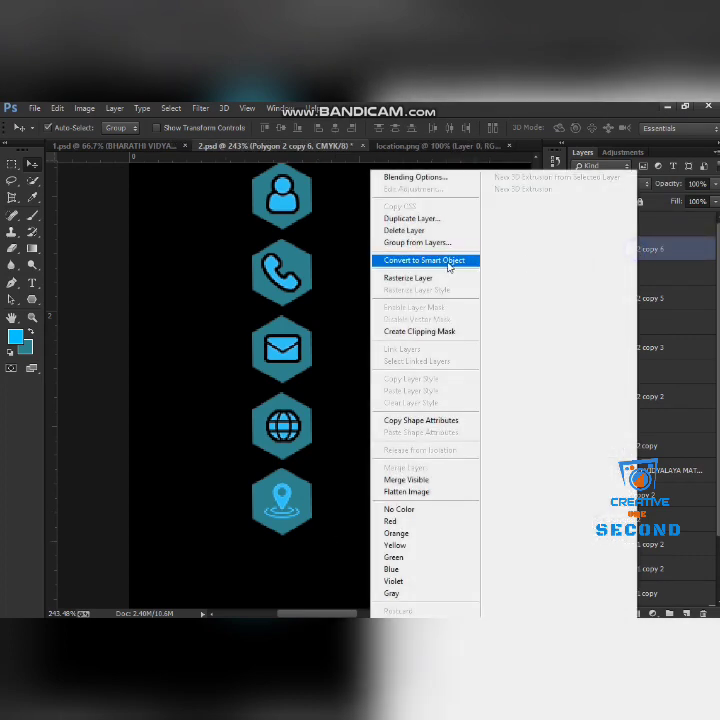
{"action": "left_click", "coordinate": [440, 278]}
- Cut an expanded outline of the location pin out of the hexagon, then save
{"action": "left_click", "coordinate": [596, 225], "text": "ctrl"}
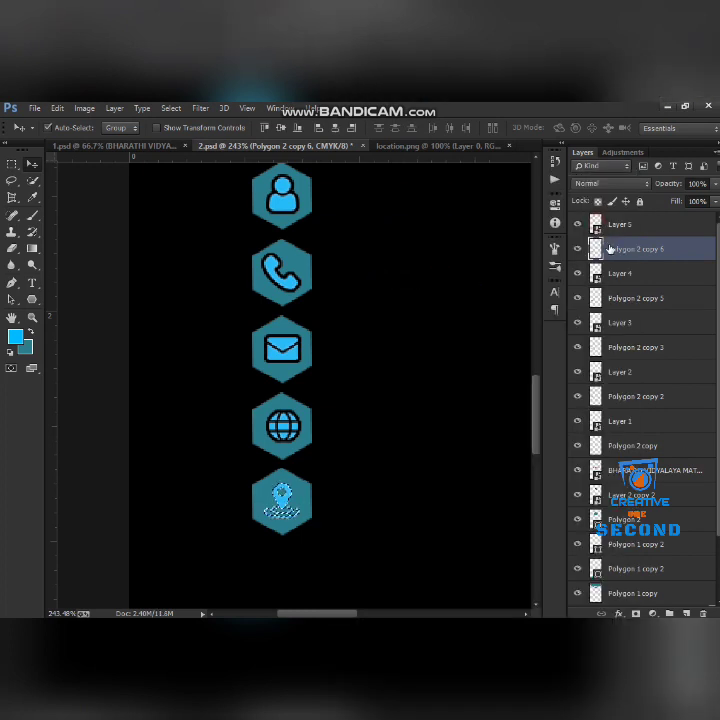
{"action": "left_click", "coordinate": [168, 109]}
{"action": "mouse_move", "coordinate": [181, 259]}
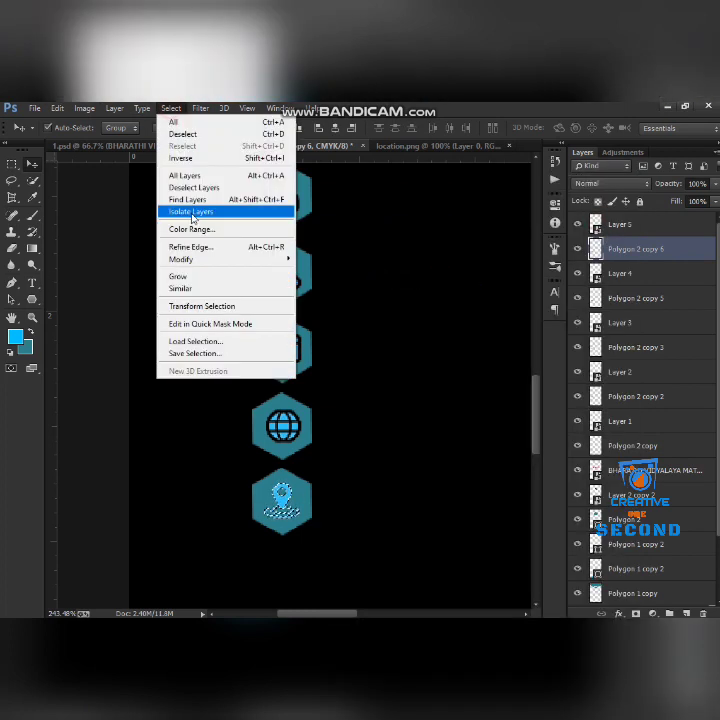
{"action": "left_click", "coordinate": [355, 285]}
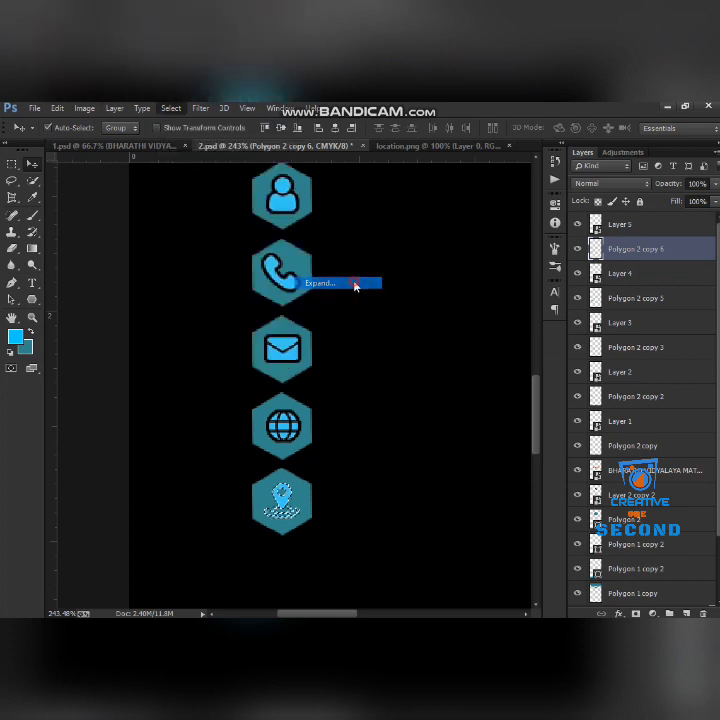
{"action": "left_click", "coordinate": [588, 321]}
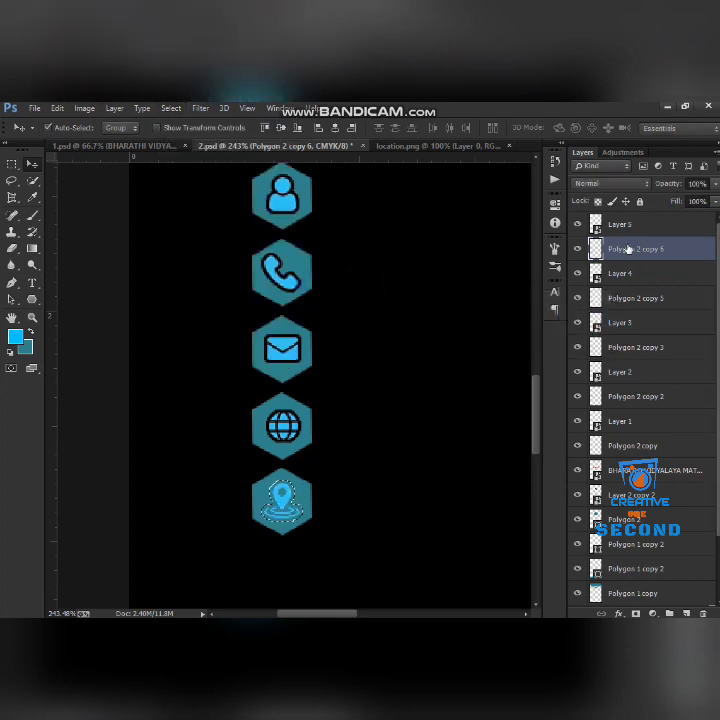
{"action": "key", "text": "Delete"}
{"action": "key", "text": "ctrl+d"}
{"action": "key", "text": "ctrl+s"}
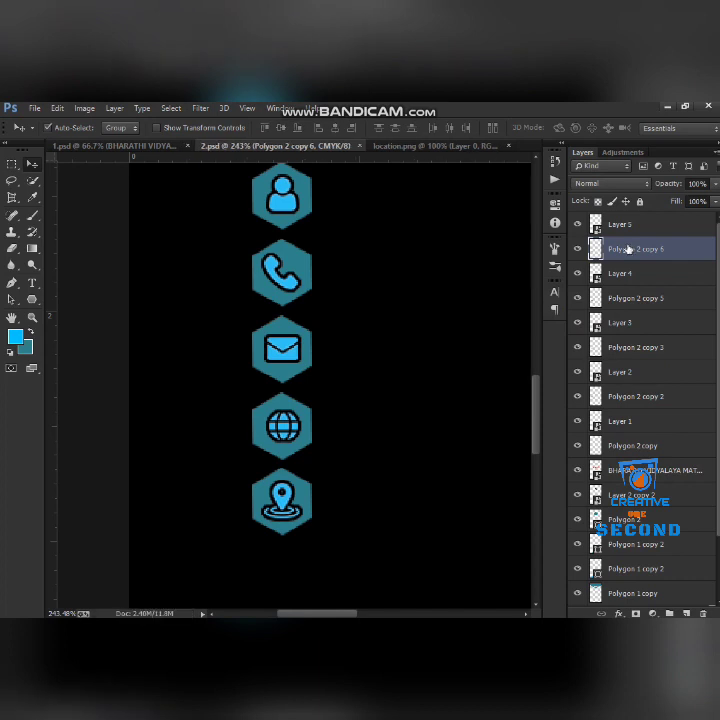
{"action": "key", "text": "ctrl+0"}
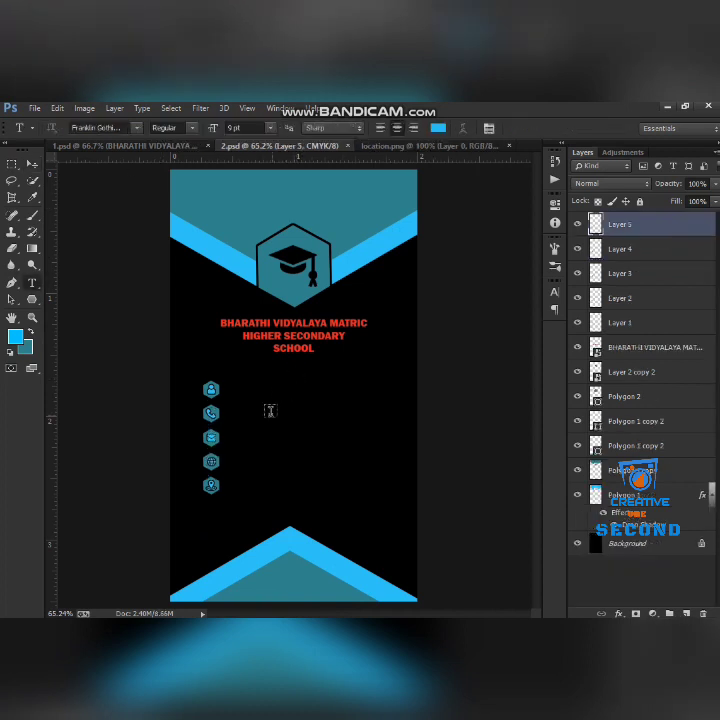
{"action": "left_click_drag", "start_coordinate": [249, 381], "coordinate": [395, 393]}
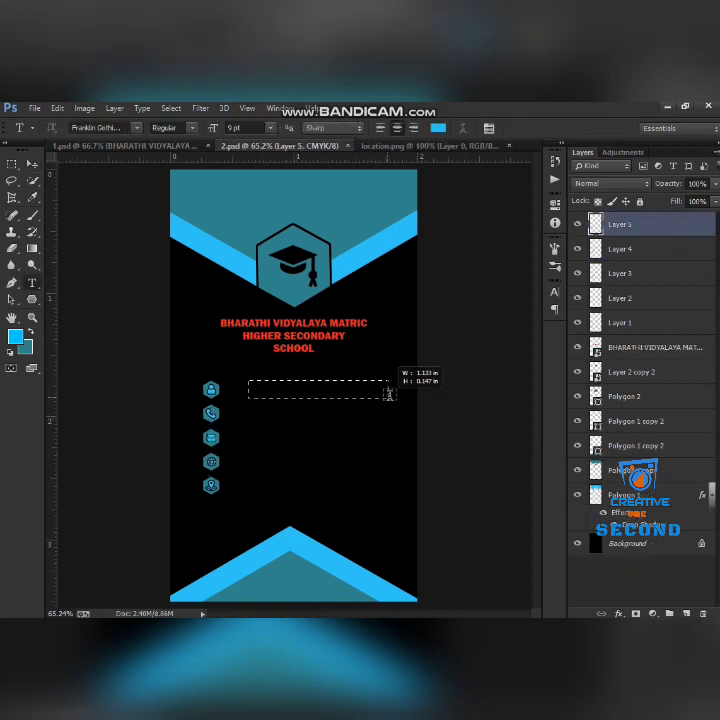
{"action": "left_click_drag", "start_coordinate": [395, 392], "coordinate": [411, 394]}
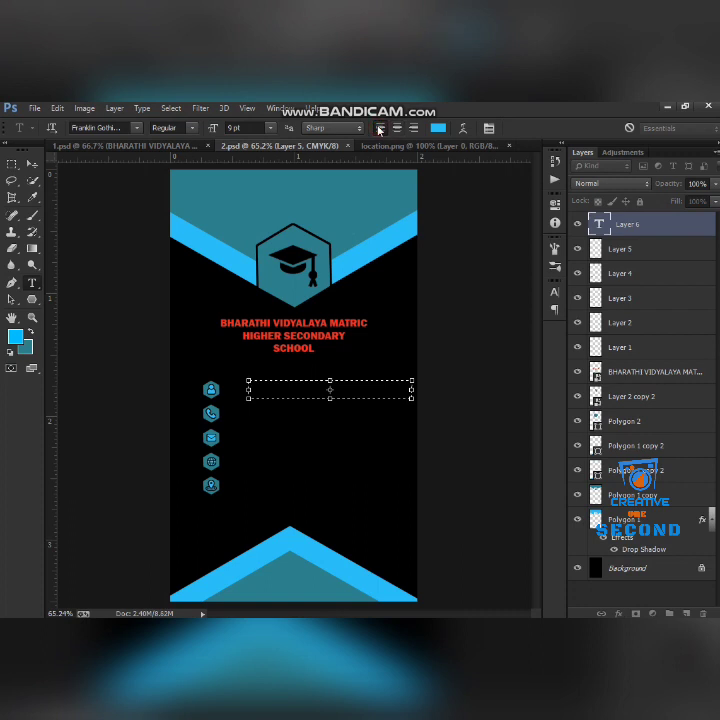
{"action": "type", "text": "B"}
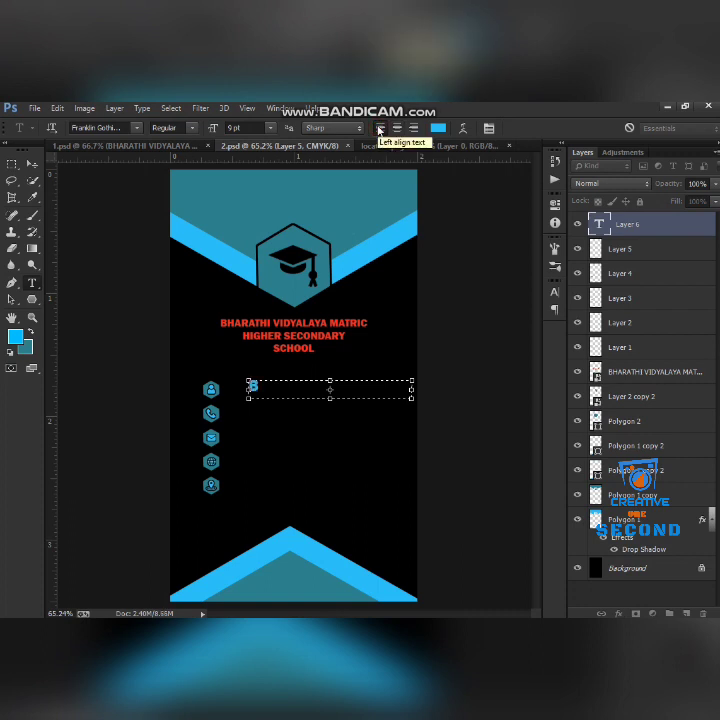
{"action": "type", "text": "HARA"}
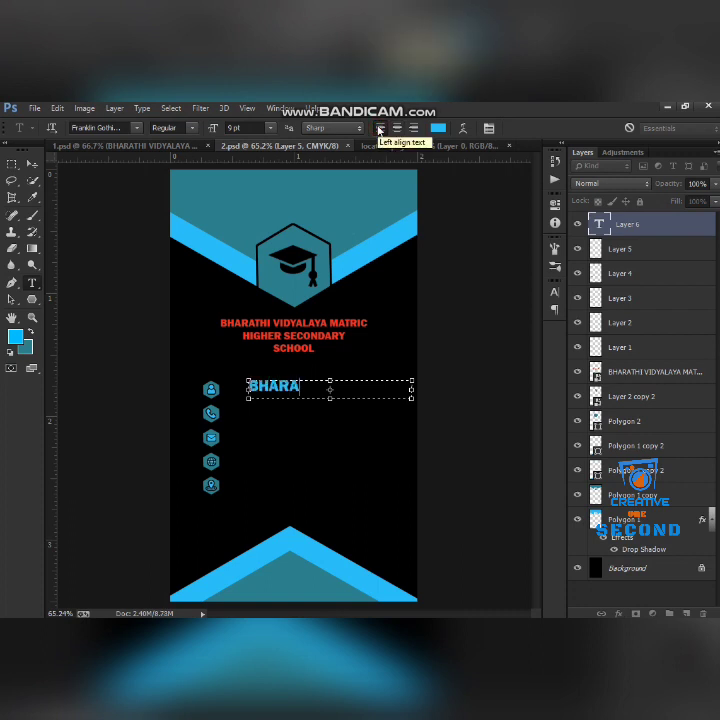
{"action": "type", "text": "THI"}
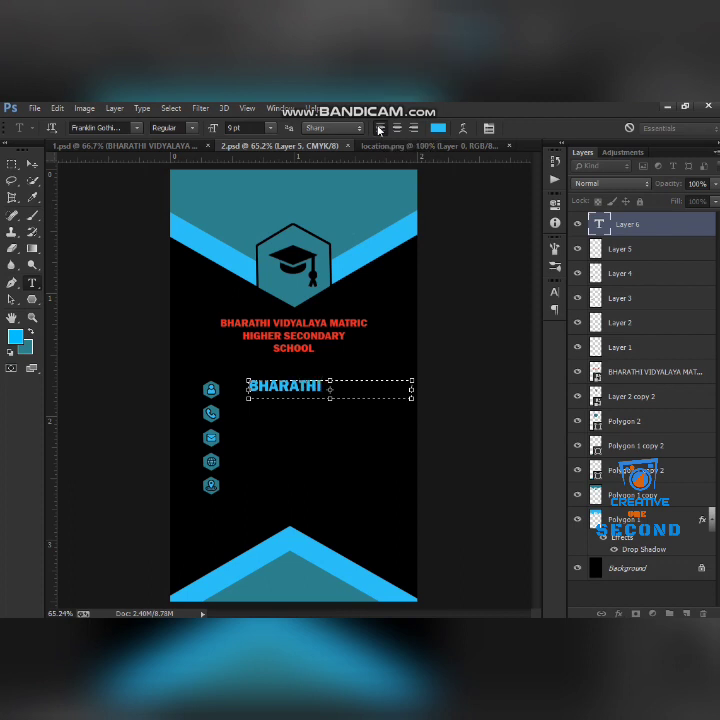
{"action": "type", "text": " VI"}
{"action": "type", "text": "D"}
{"action": "type", "text": "YA"}
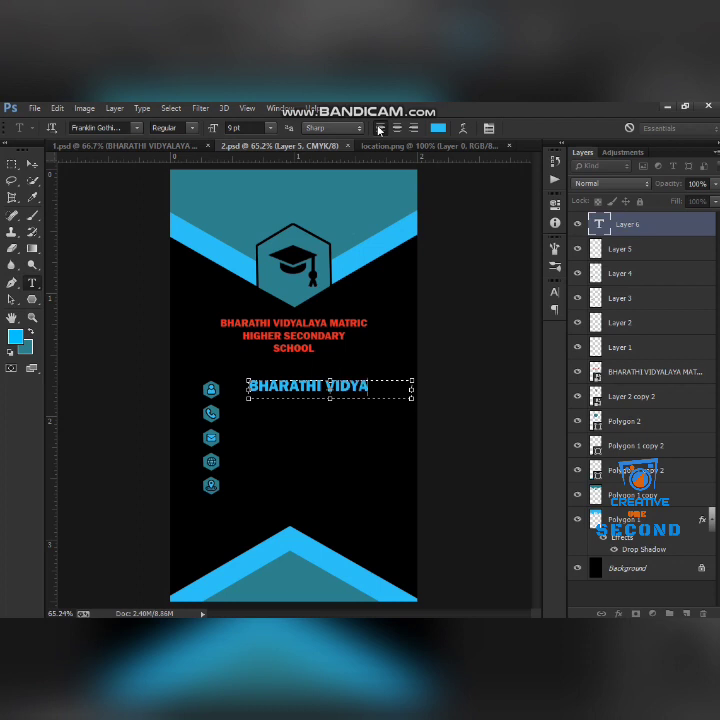
{"action": "key", "text": "ctrl+a"}
{"action": "left_click", "coordinate": [380, 129]}
{"action": "mouse_move", "coordinate": [330, 398]}
{"action": "left_mouse_down"}
{"action": "mouse_move", "coordinate": [331, 390]}
{"action": "mouse_move", "coordinate": [334, 401]}
{"action": "left_mouse_up"}
- Set the BHARATHI VIDYA text to 6 pt and fit its text box to the words
{"action": "left_click", "coordinate": [597, 228]}
{"action": "double_click", "coordinate": [597, 228]}
{"action": "left_click", "coordinate": [555, 291]}
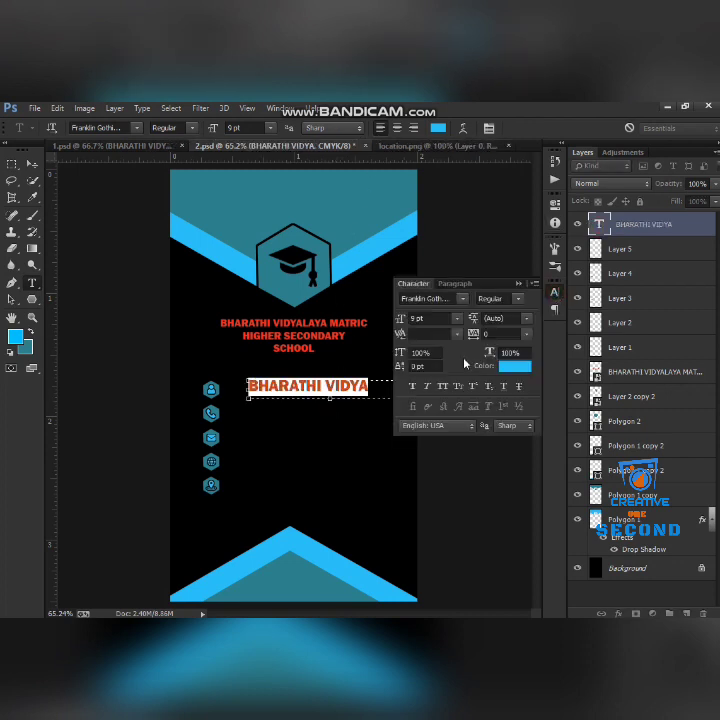
{"action": "left_click", "coordinate": [425, 318]}
{"action": "type", "text": "8"}
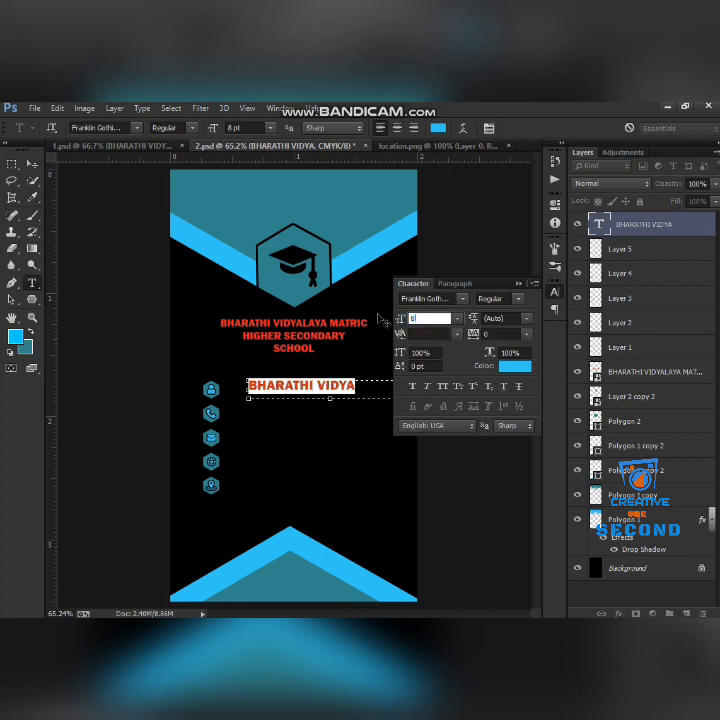
{"action": "type", "text": "7"}
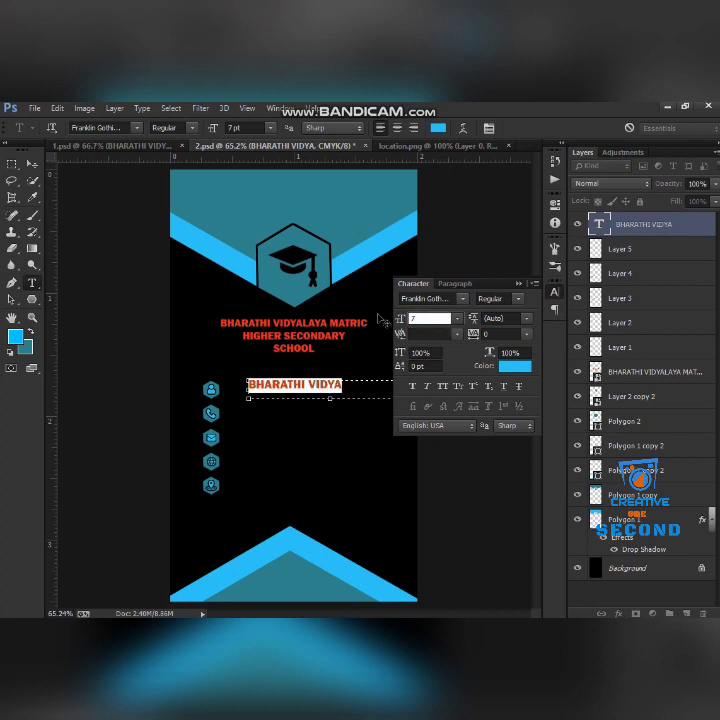
{"action": "type", "text": "6"}
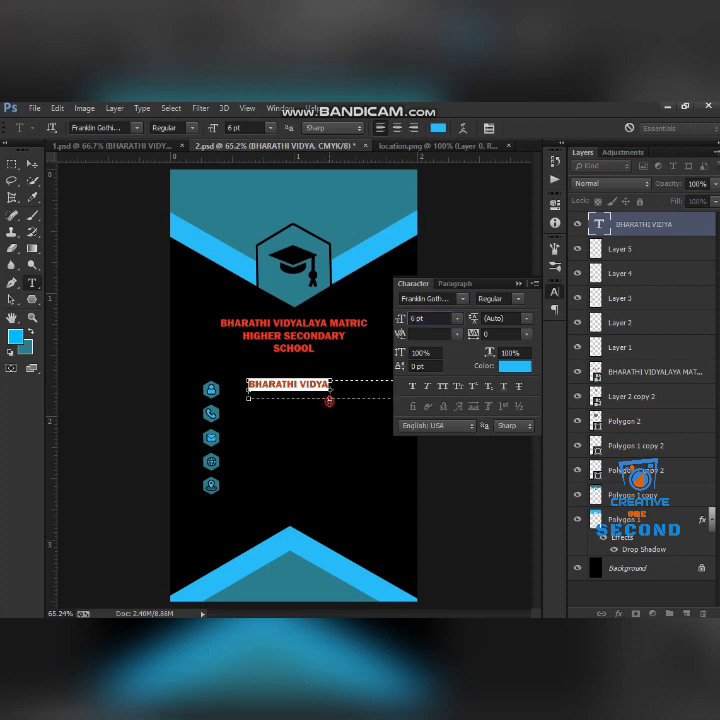
{"action": "left_click_drag", "start_coordinate": [330, 397], "coordinate": [330, 393]}
{"action": "left_click", "coordinate": [557, 293]}
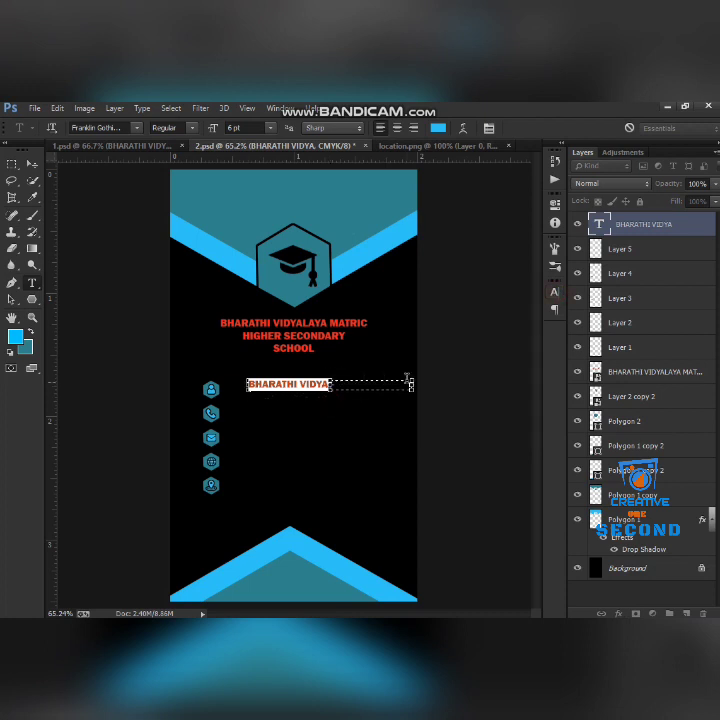
{"action": "left_click_drag", "start_coordinate": [411, 385], "coordinate": [333, 383]}
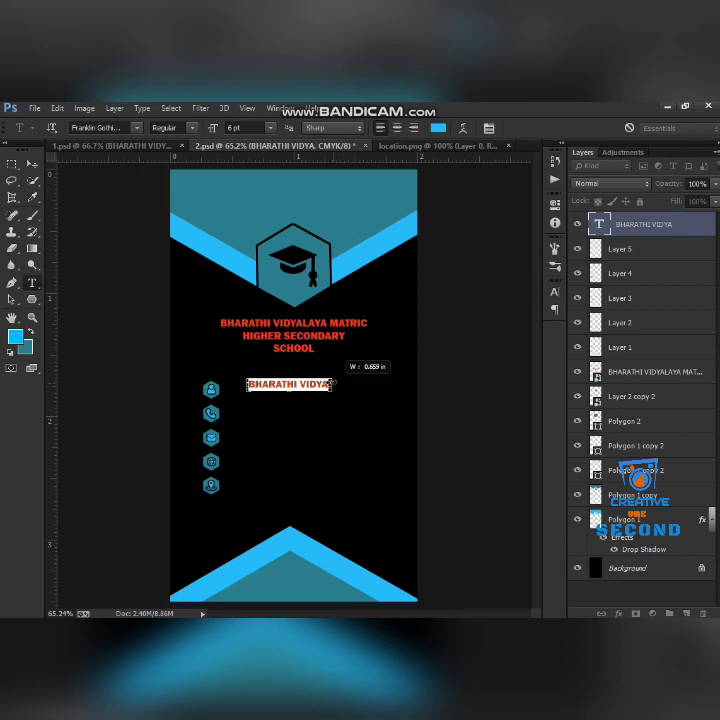
{"action": "key", "text": "ctrl+Return"}
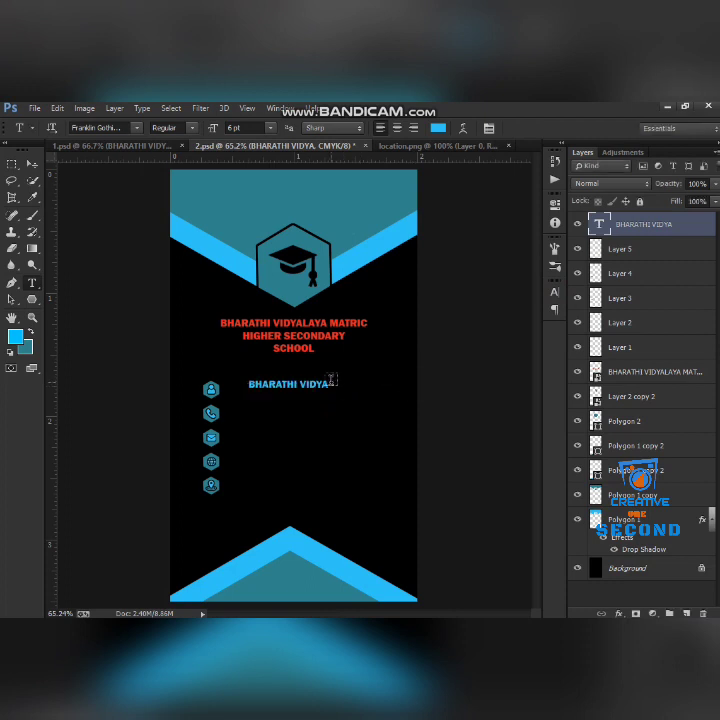
- Nudge the text left beside the person icon and zoom in on the contact lines
{"action": "key", "text": "v"}
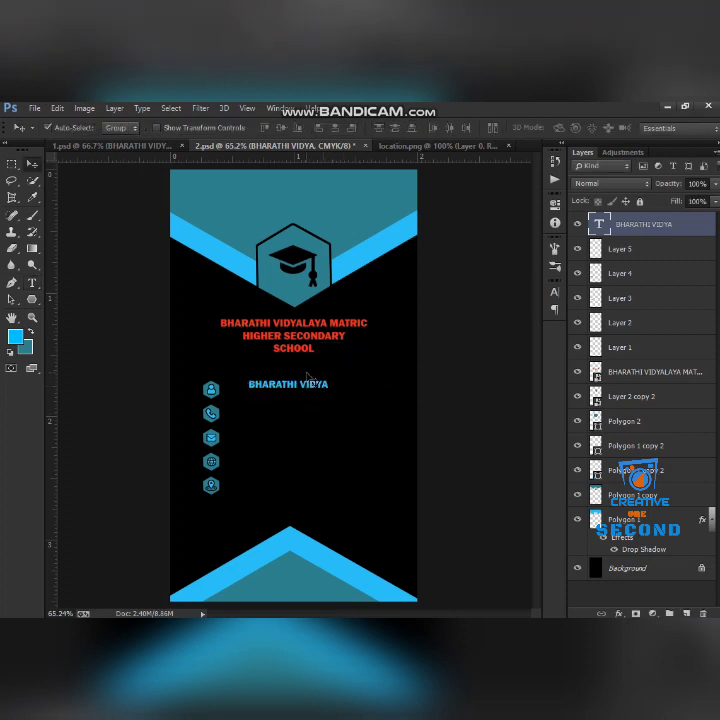
{"action": "key", "text": "shift+Left"}
{"action": "key", "text": "shift+Left"}
{"action": "key", "text": "shift+Left"}
{"action": "key", "text": "shift+Left"}
{"action": "key", "text": "shift+Left"}
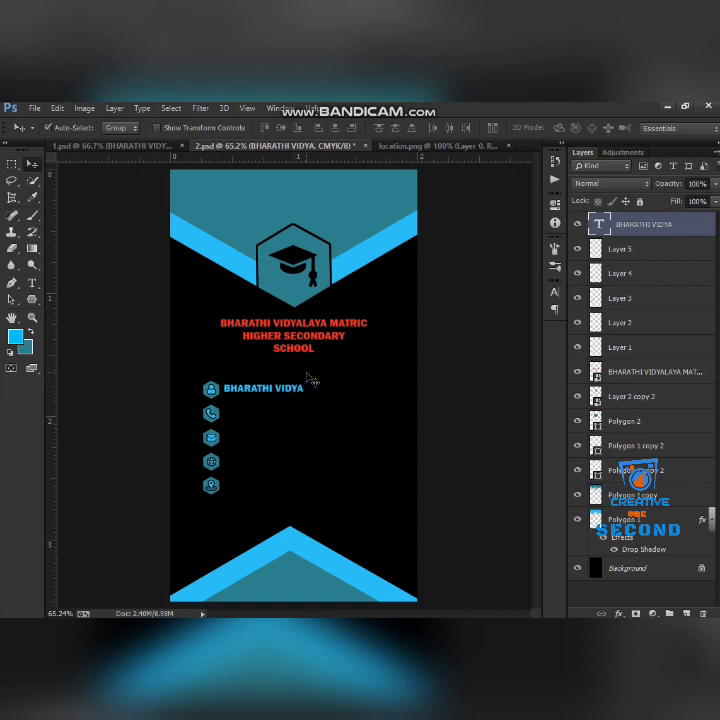
{"action": "mouse_move", "coordinate": [305, 373]}
{"action": "left_mouse_down"}
{"action": "mouse_move", "coordinate": [310, 471]}
{"action": "mouse_move", "coordinate": [320, 487]}
{"action": "left_mouse_up"}
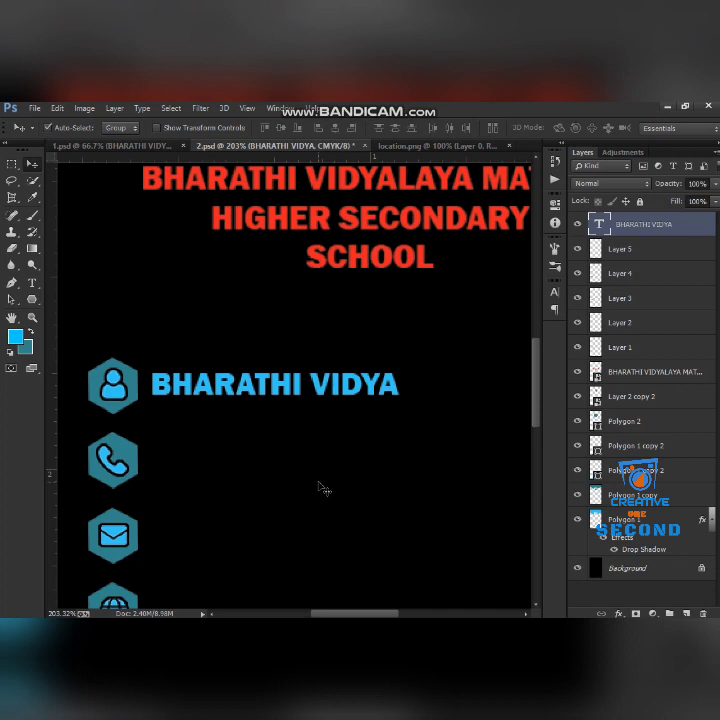
- Fine-tune the BHARATHI VIDYA position and place a copy beside the phone icon
{"action": "key", "text": "Down"}
{"action": "key", "text": "Right"}
{"action": "key", "text": "Right"}
{"action": "key", "text": "Right"}
{"action": "key", "text": "Right"}
{"action": "key", "text": "Right"}
{"action": "key", "text": "Right"}
{"action": "key", "text": "Right"}
{"action": "key", "text": "Right"}
{"action": "key", "text": "Right"}
{"action": "key", "text": "Right"}
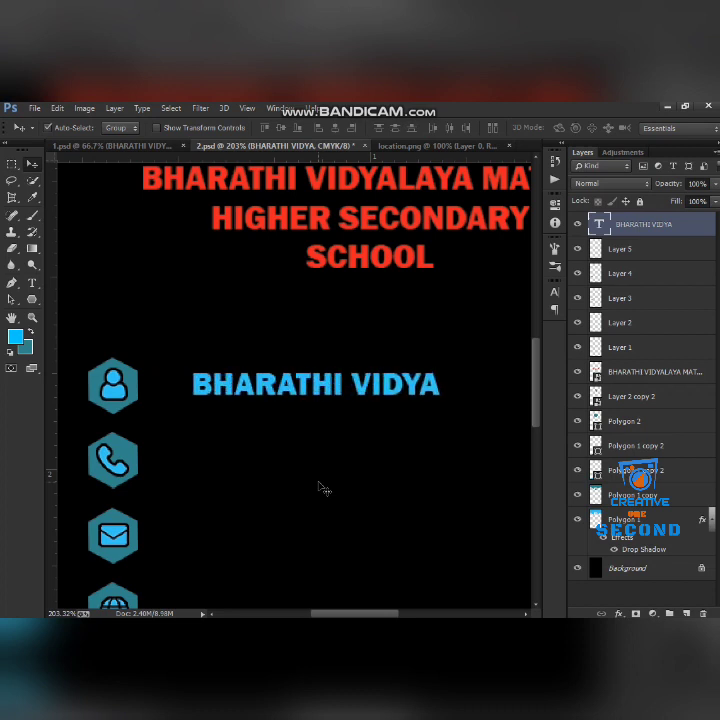
{"action": "key", "text": "Right"}
{"action": "key", "text": "Right"}
{"action": "key", "text": "Right"}
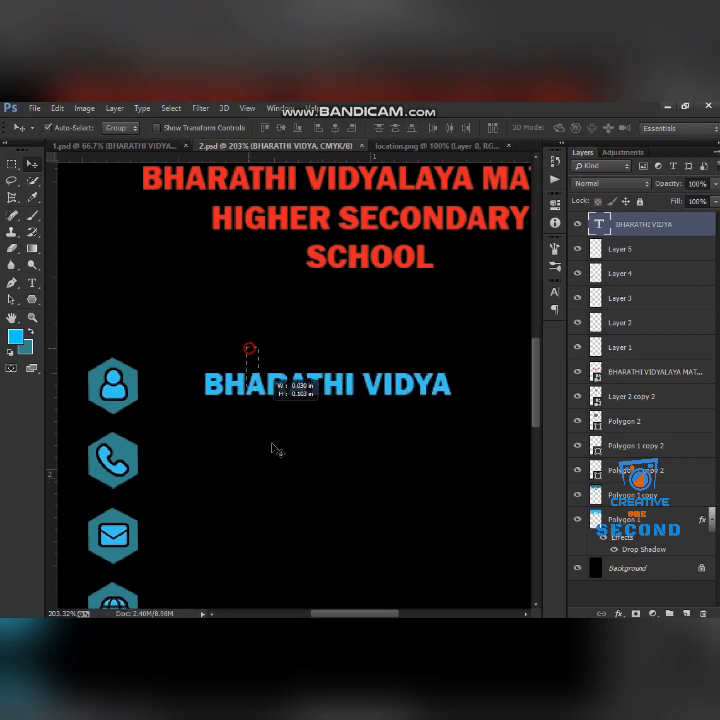
{"action": "key", "text": "ctrl+j"}
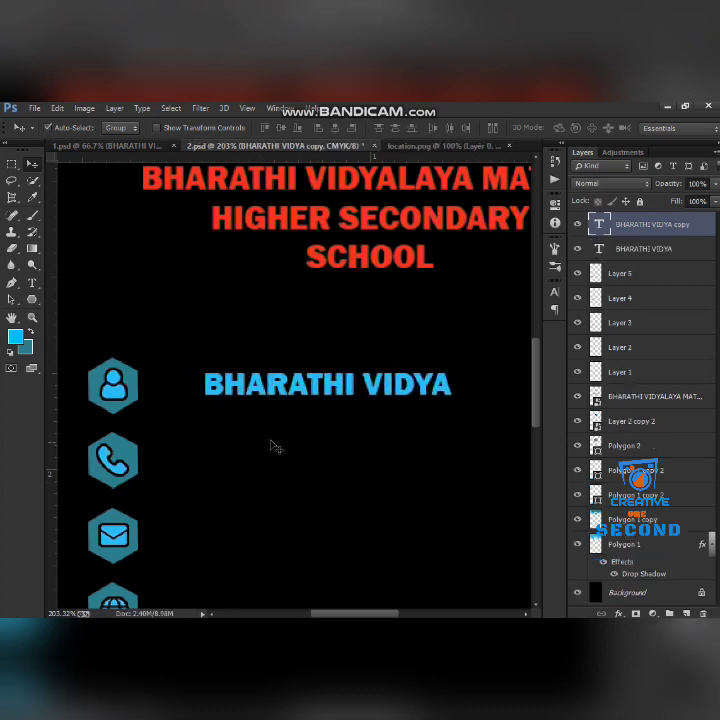
{"action": "key", "text": "Down"}
{"action": "key", "text": "Down"}
{"action": "key", "text": "Down"}
{"action": "key", "text": "Down"}
{"action": "key", "text": "Down"}
{"action": "key", "text": "Down"}
{"action": "key", "text": "Down"}
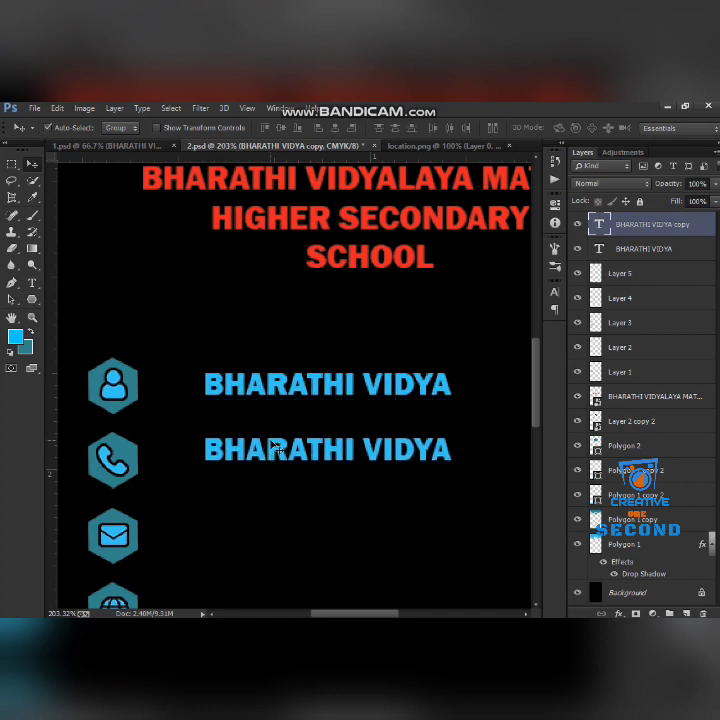
{"action": "key", "text": "Down"}
{"action": "key", "text": "Down"}
{"action": "key", "text": "Down"}
{"action": "key", "text": "Down"}
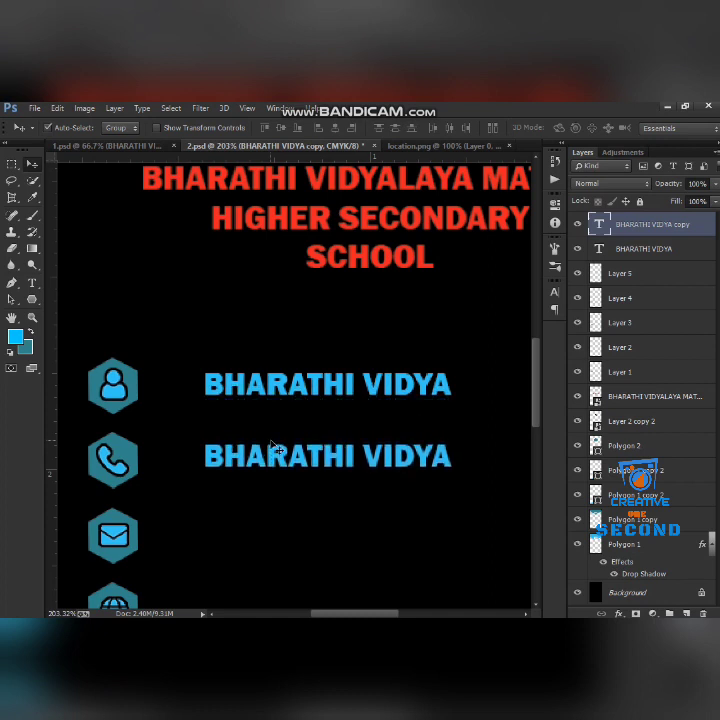
{"action": "key", "text": "Down"}
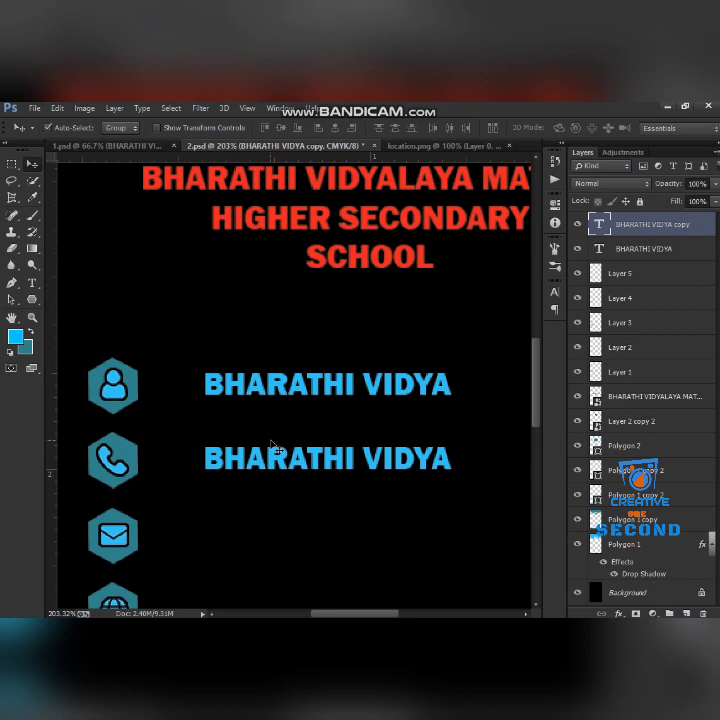
- Replace the copy with a sample phone number and duplicate it beside the envelope icon
{"action": "double_click", "coordinate": [599, 224]}
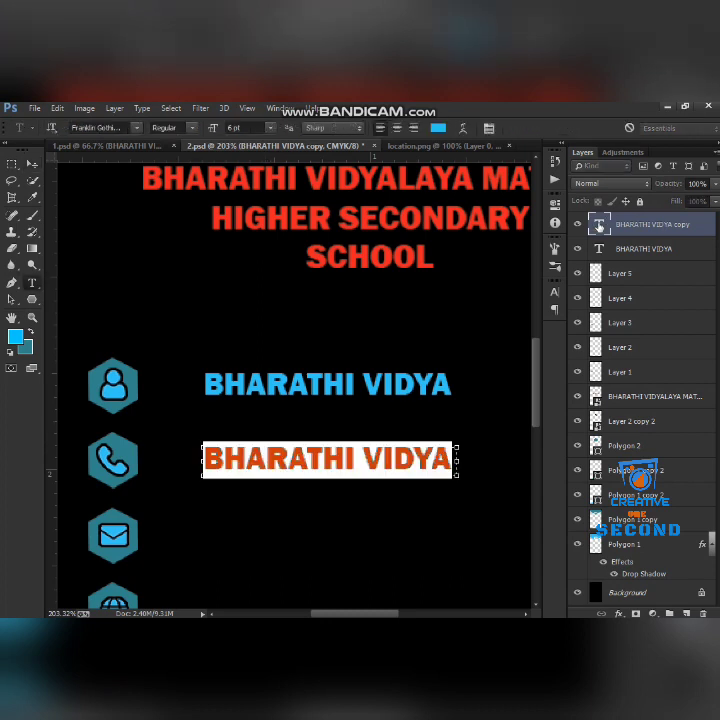
{"action": "type", "text": "+91"}
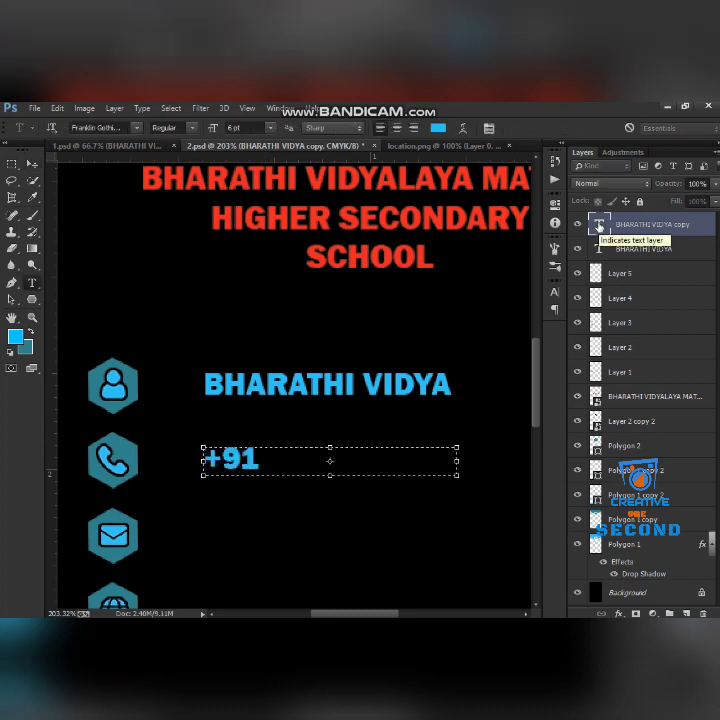
{"action": "type", "text": "-123"}
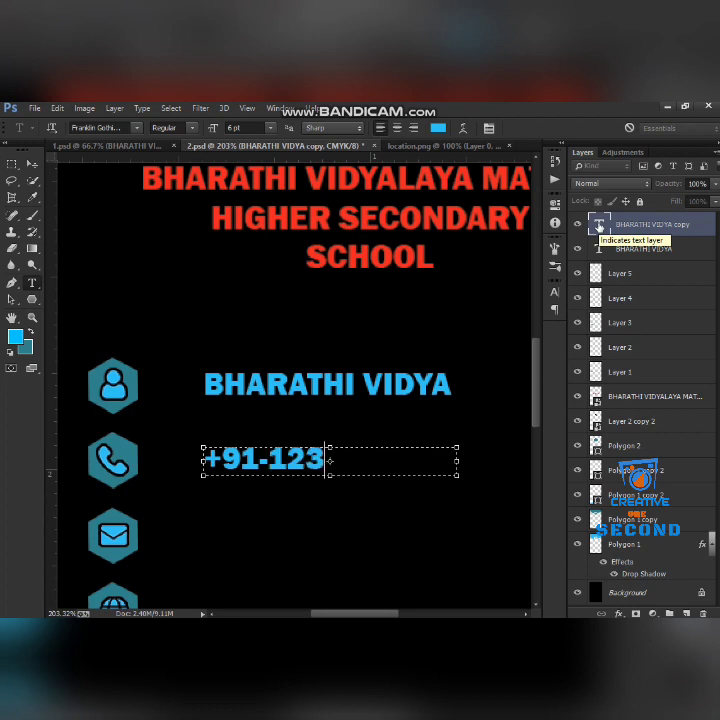
{"action": "type", "text": "4567890"}
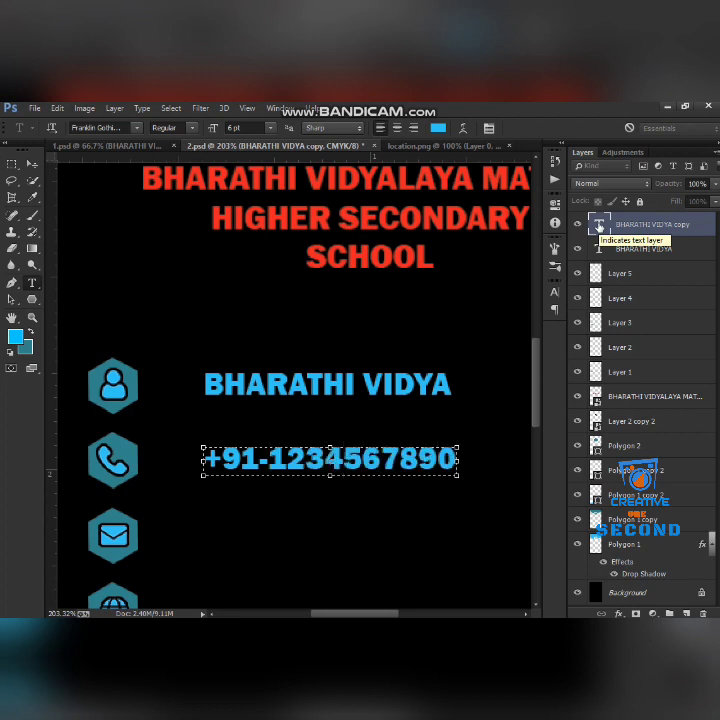
{"action": "key", "text": "ctrl+Return"}
{"action": "key", "text": "v"}
{"action": "key", "text": "ctrl+j"}
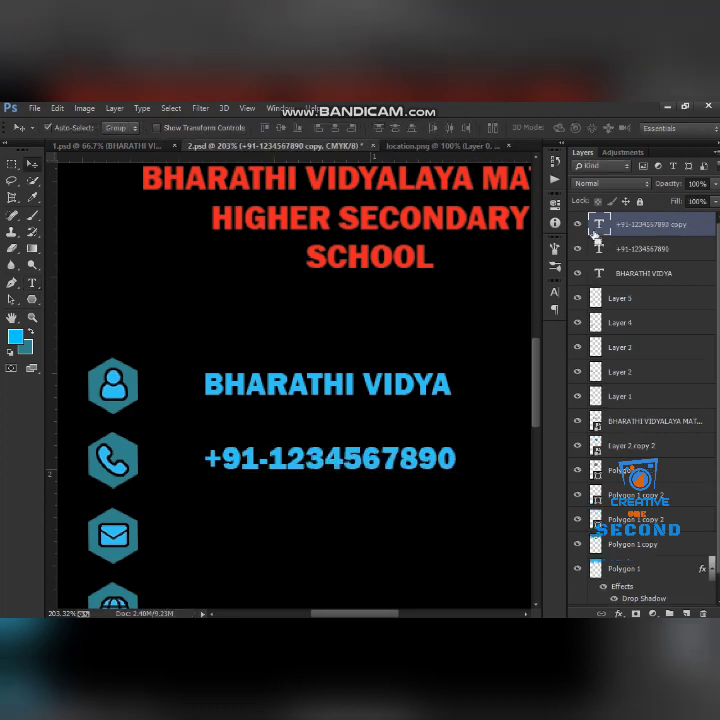
{"action": "key", "text": "shift+Down"}
{"action": "key", "text": "shift+Down"}
{"action": "key", "text": "shift+Down"}
{"action": "key", "text": "shift+Down"}
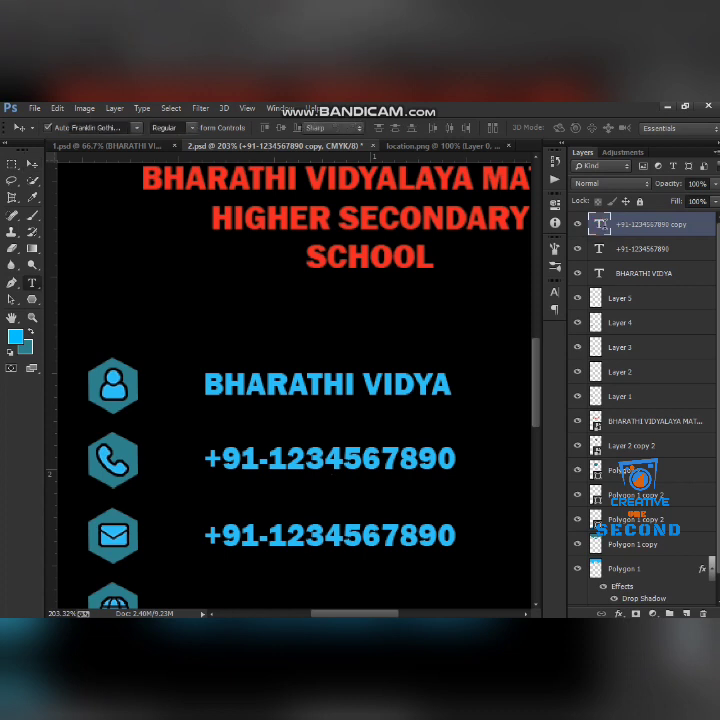
- Replace the third line with the school's e-mail address, widening its text box to fit
{"action": "double_click", "coordinate": [600, 226]}
{"action": "type", "text": "ba"}
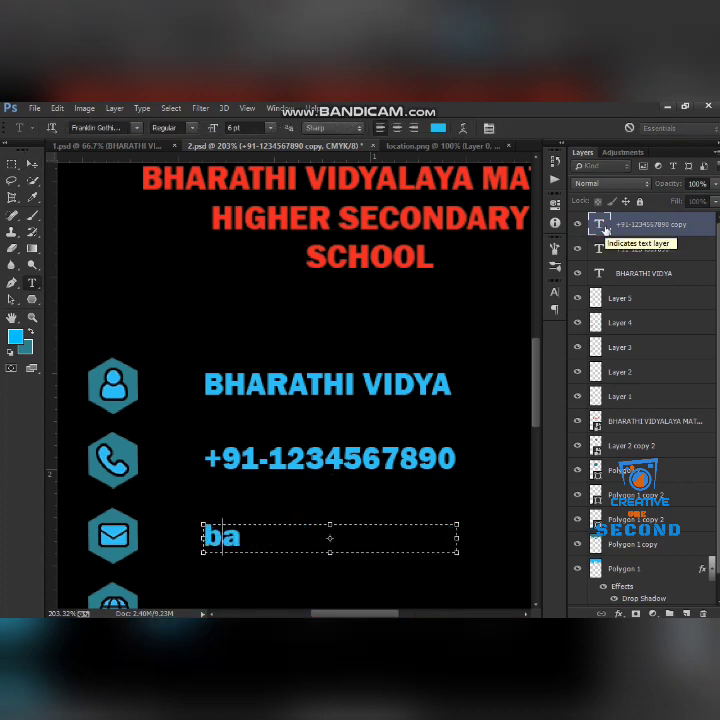
{"action": "key", "text": "BackSpace"}
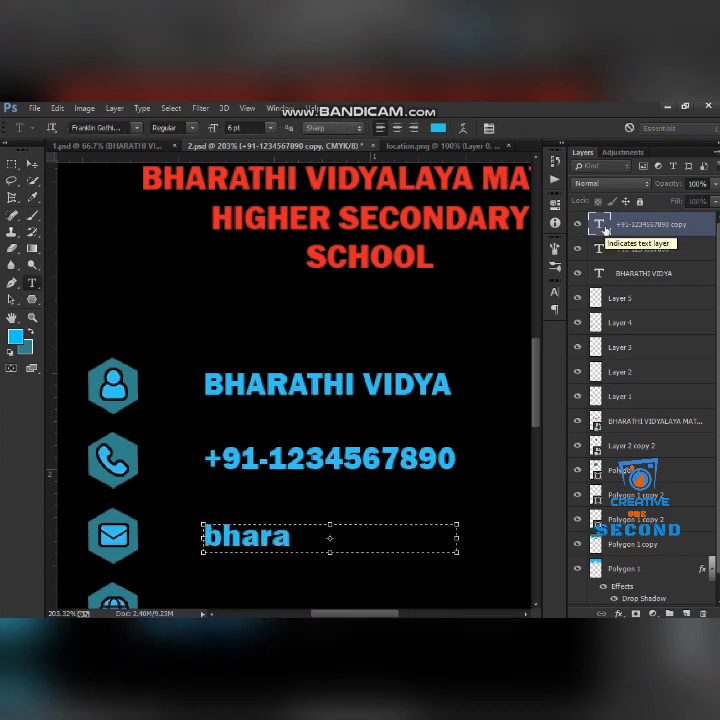
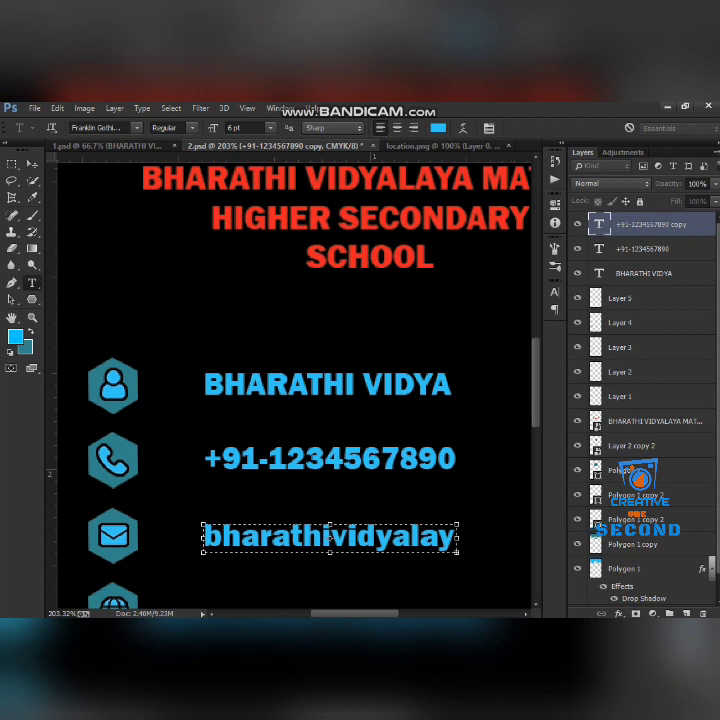
{"action": "scroll", "coordinate": [378, 604], "scroll_direction": "right", "scroll_amount": 2}
{"action": "scroll", "coordinate": [378, 604], "scroll_direction": "right", "scroll_amount": 3}
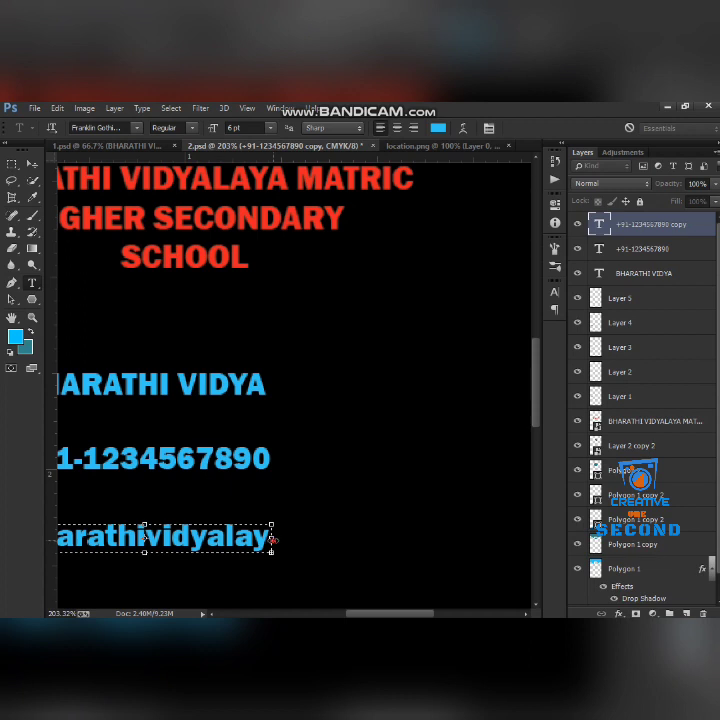
{"action": "left_click_drag", "start_coordinate": [272, 540], "coordinate": [456, 540]}
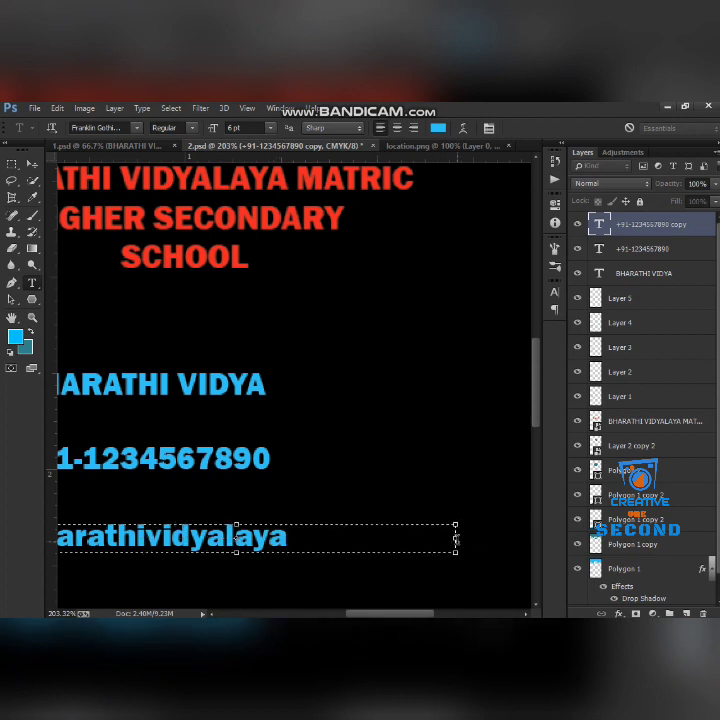
{"action": "type", "text": "@gma"}
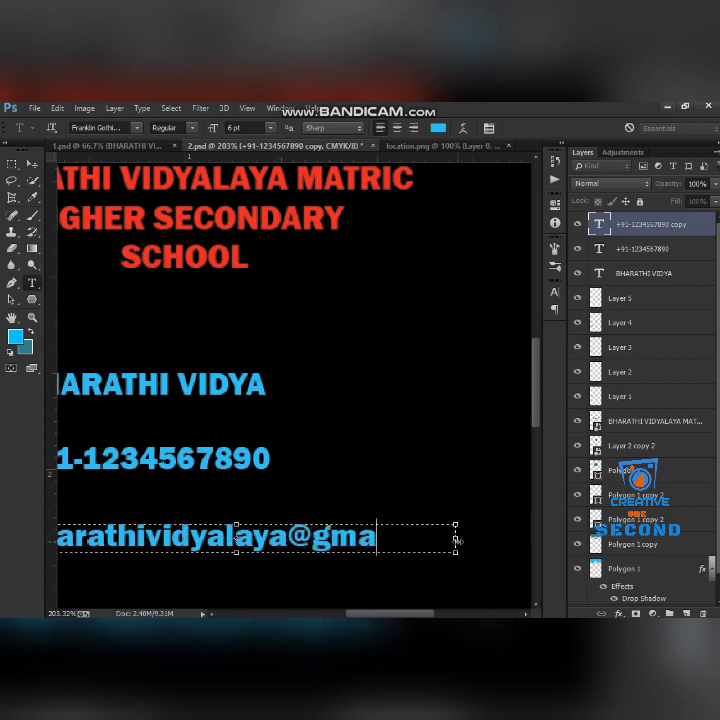
{"action": "type", "text": "il.co"}
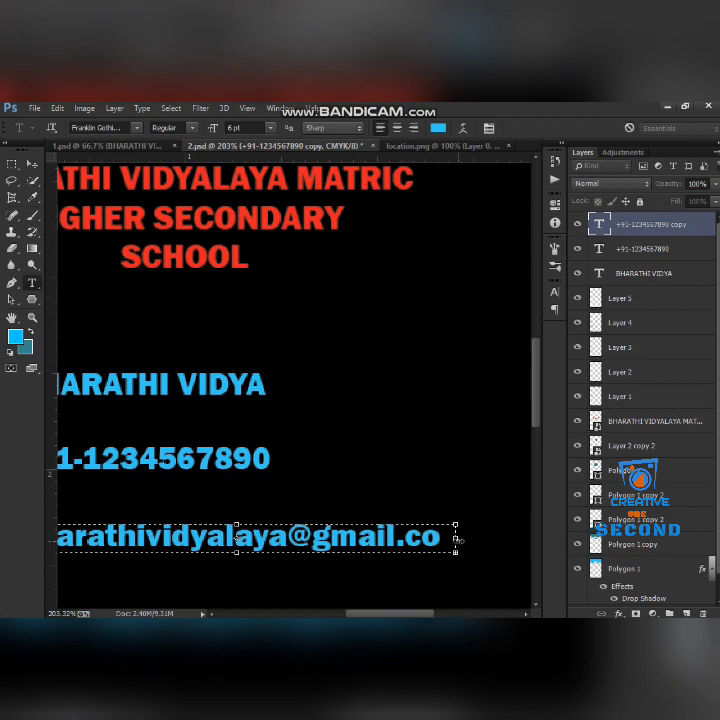
{"action": "left_click_drag", "start_coordinate": [458, 540], "coordinate": [472, 550]}
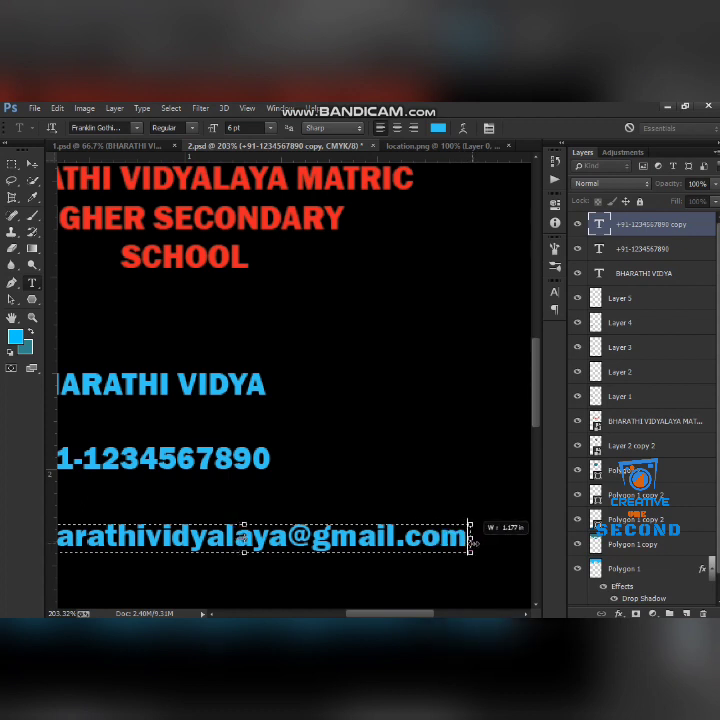
{"action": "key", "text": "ctrl+Return"}
{"action": "key", "text": "v"}
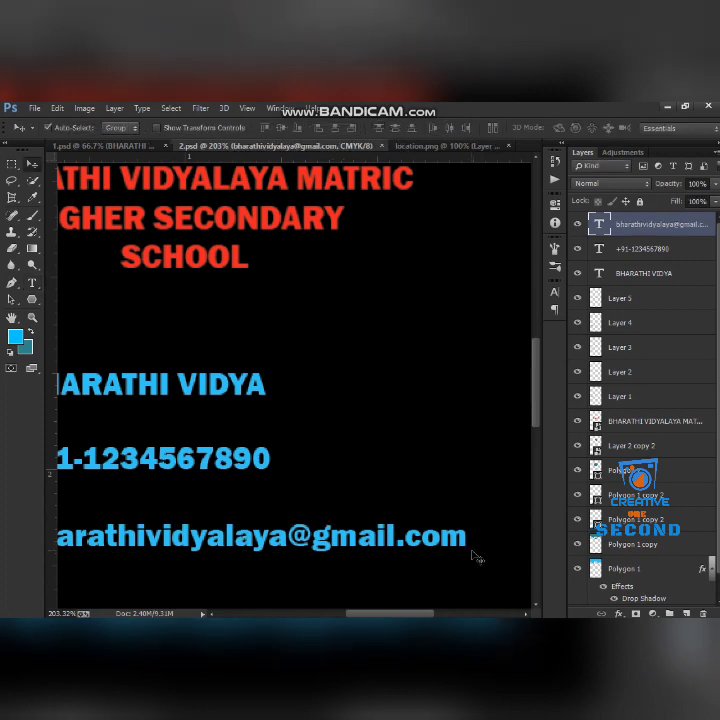
{"action": "scroll", "coordinate": [326, 341], "scroll_direction": "down", "scroll_amount": 3}
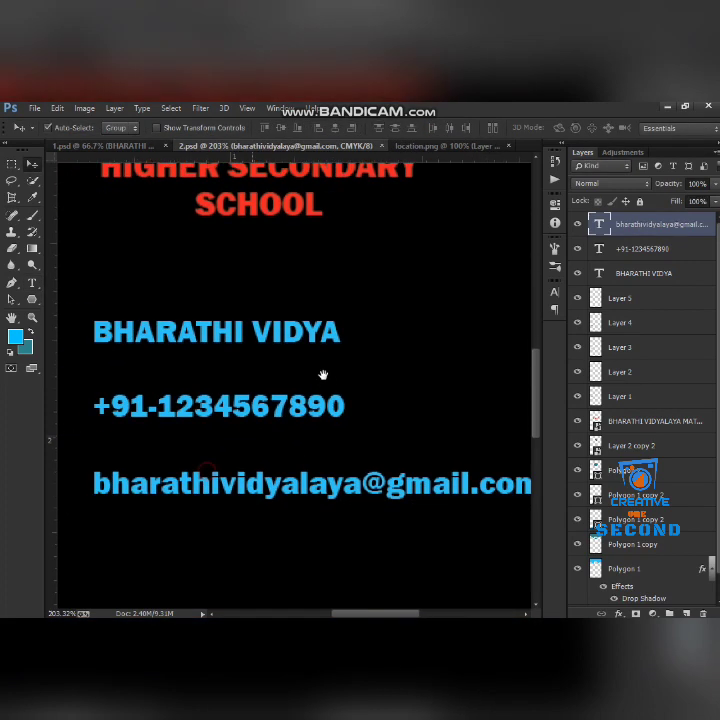
{"action": "scroll", "coordinate": [342, 366], "scroll_direction": "left", "scroll_amount": 3}
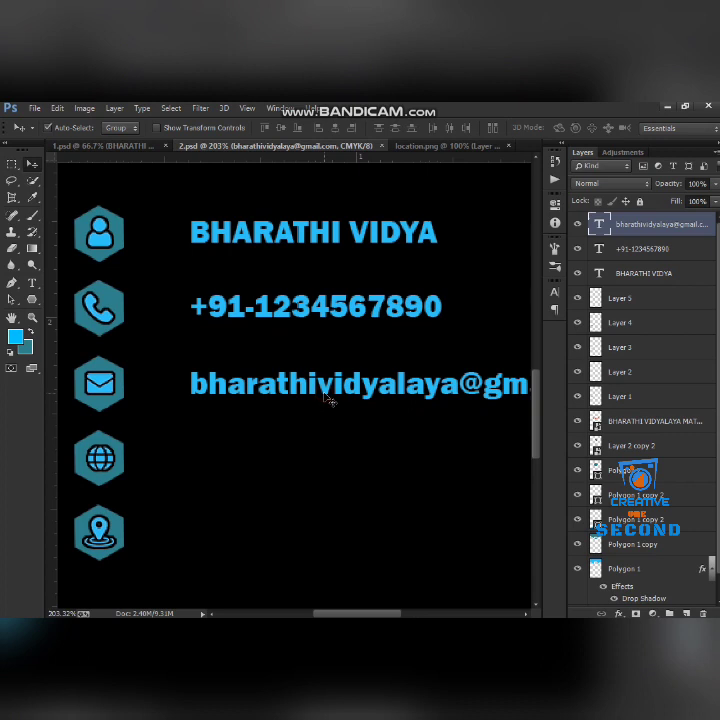
- Duplicate the e-mail line and move the copy down beside the globe icon
{"action": "key", "text": "ctrl+j"}
{"action": "key", "text": "shift+Down"}
{"action": "key", "text": "shift+Down"}
{"action": "key", "text": "shift+Down"}
{"action": "key", "text": "shift+Down"}
{"action": "key", "text": "shift+Down"}
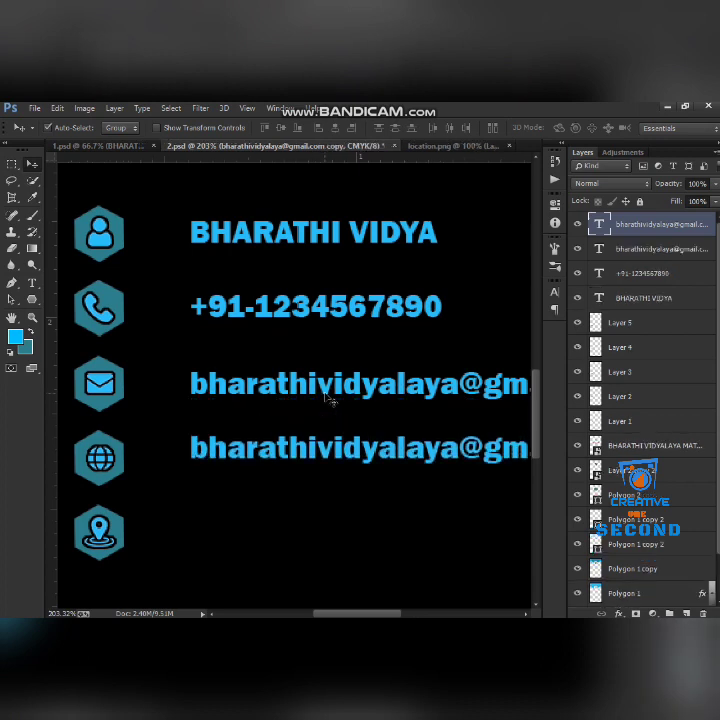
{"action": "key", "text": "shift+Down"}
{"action": "key", "text": "shift+Down"}
{"action": "key", "text": "Up"}
{"action": "key", "text": "Up"}
{"action": "key", "text": "Up"}
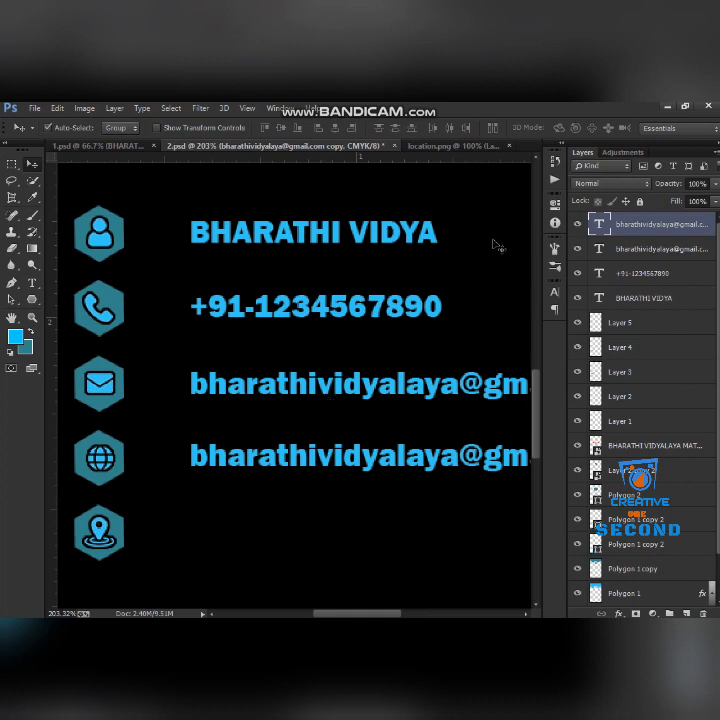
{"action": "double_click", "coordinate": [601, 229]}
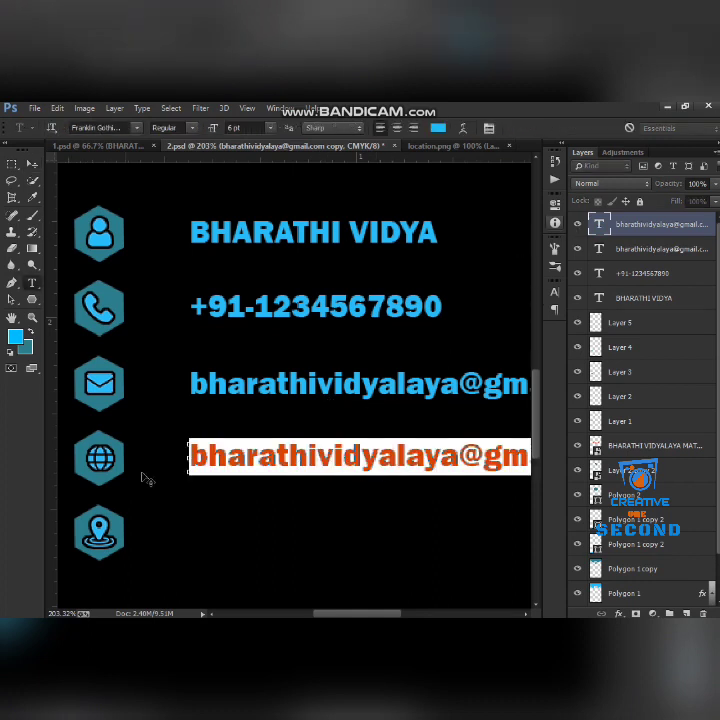
{"action": "key", "text": "Home"}
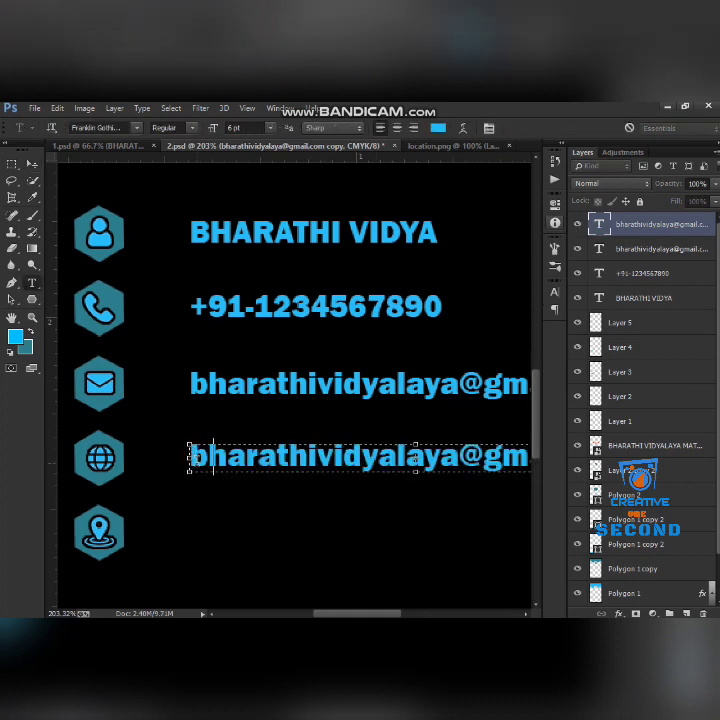
{"action": "type", "text": "www."}
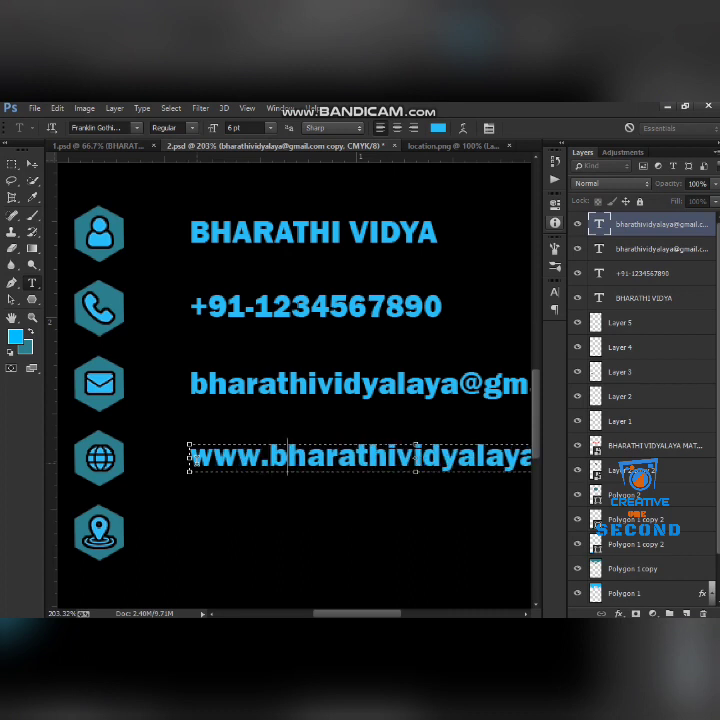
{"action": "key", "text": "Right"}
{"action": "key", "text": "Right"}
{"action": "key", "text": "Right"}
{"action": "key", "text": "Right"}
{"action": "key", "text": "Right"}
{"action": "key", "text": "Right"}
{"action": "key", "text": "Right"}
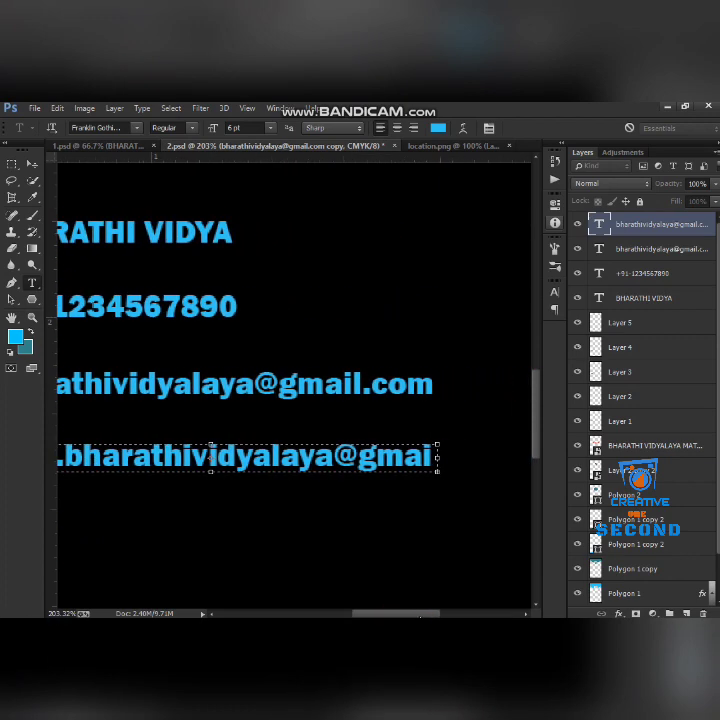
{"action": "key", "text": "BackSpace"}
{"action": "key", "text": "BackSpace"}
{"action": "key", "text": "BackSpace"}
{"action": "key", "text": "BackSpace"}
{"action": "key", "text": "BackSpace"}
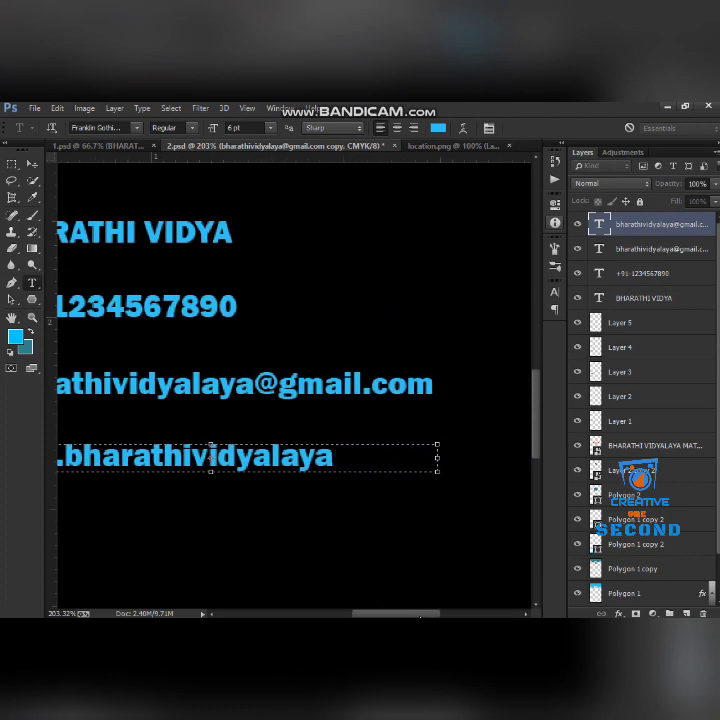
{"action": "type", "text": ".c"}
{"action": "type", "text": "om"}
{"action": "key", "text": "ctrl+Return"}
{"action": "key", "text": "v"}
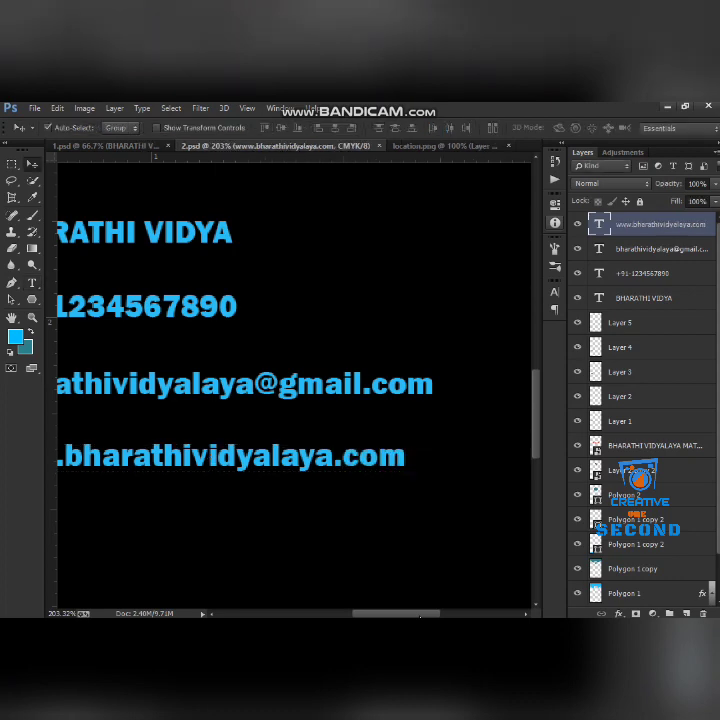
{"action": "left_click_drag", "start_coordinate": [418, 613], "coordinate": [378, 613]}
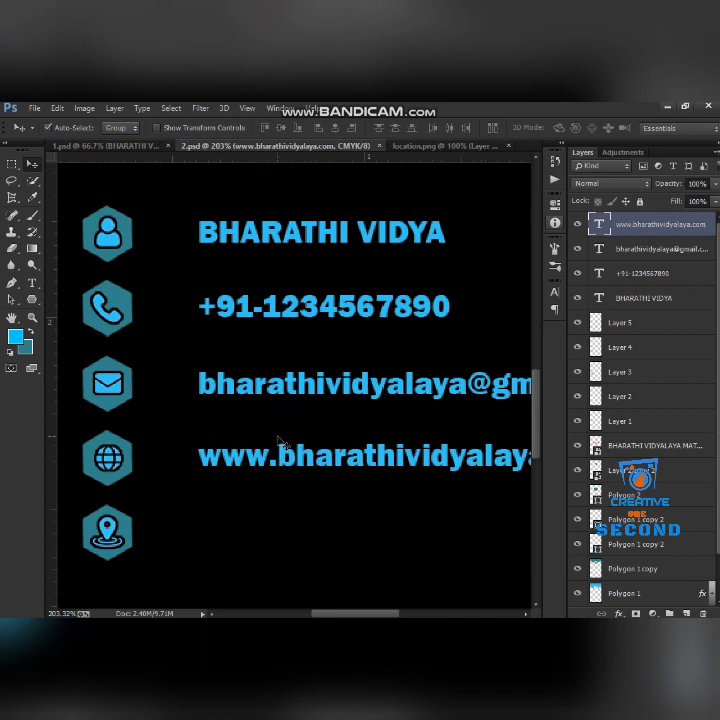
- Duplicate the web line beside the location pin and retype it as the school's city and postal code
{"action": "key", "text": "ctrl+j"}
{"action": "key", "text": "shift+Down"}
{"action": "key", "text": "shift+Down"}
{"action": "key", "text": "shift+Down"}
{"action": "key", "text": "shift+Down"}
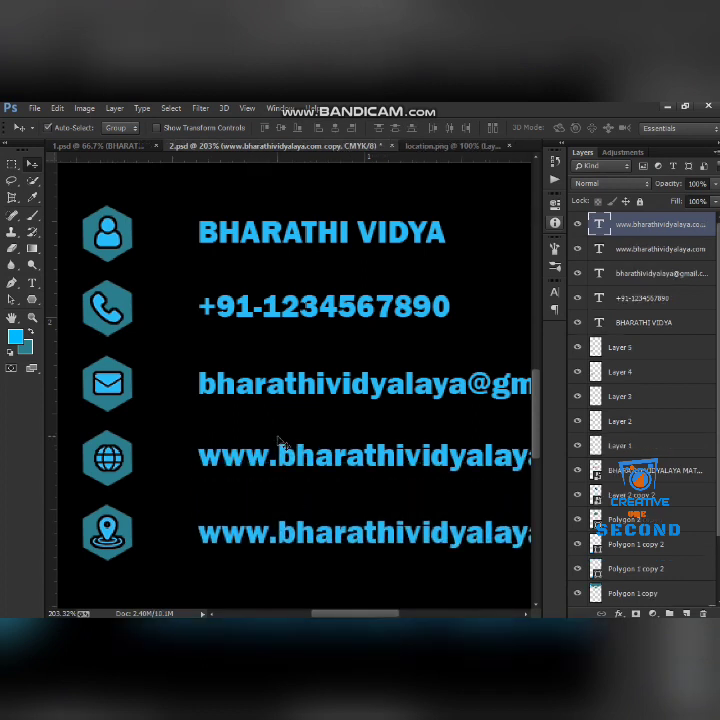
{"action": "key", "text": "Up"}
{"action": "key", "text": "Up"}
{"action": "key", "text": "Up"}
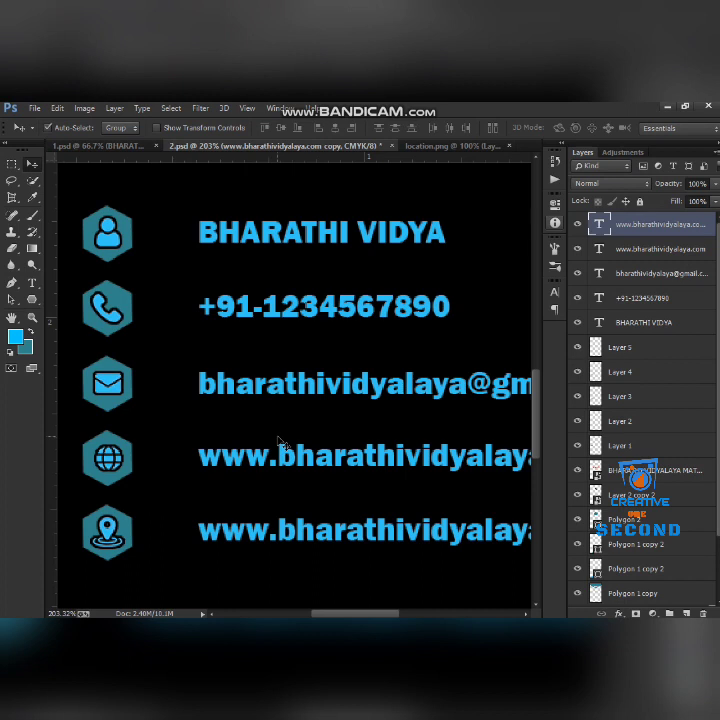
{"action": "double_click", "coordinate": [598, 224]}
{"action": "type", "text": "Ch"}
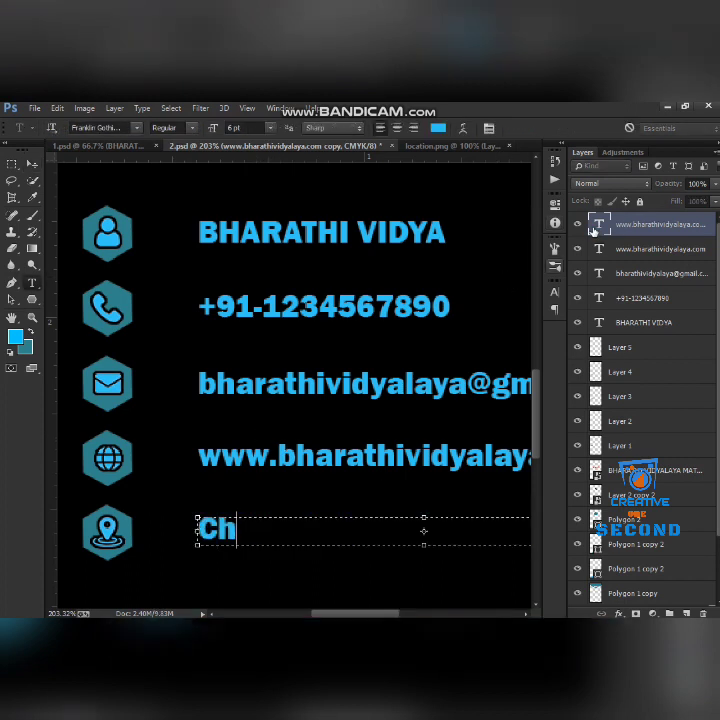
{"action": "type", "text": "enna"}
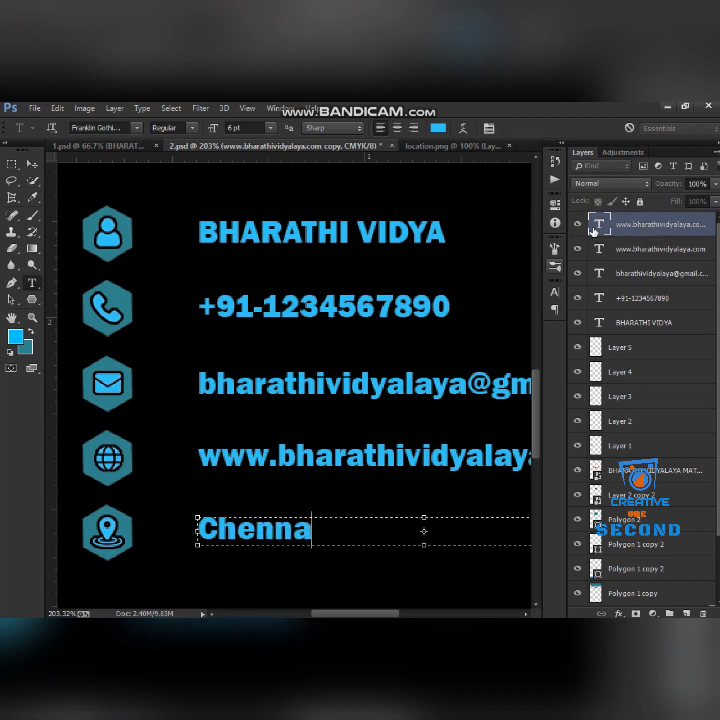
{"action": "type", "text": "i - 6000"}
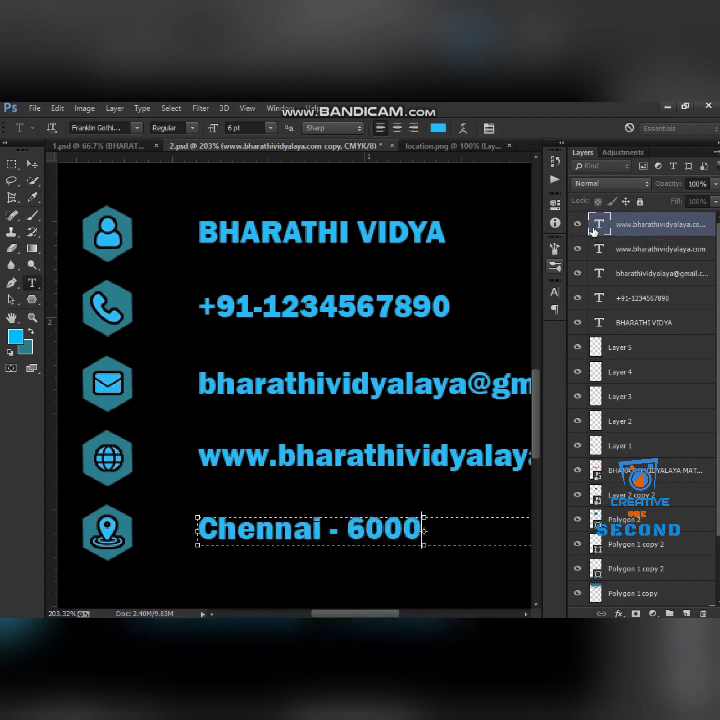
{"action": "type", "text": "01"}
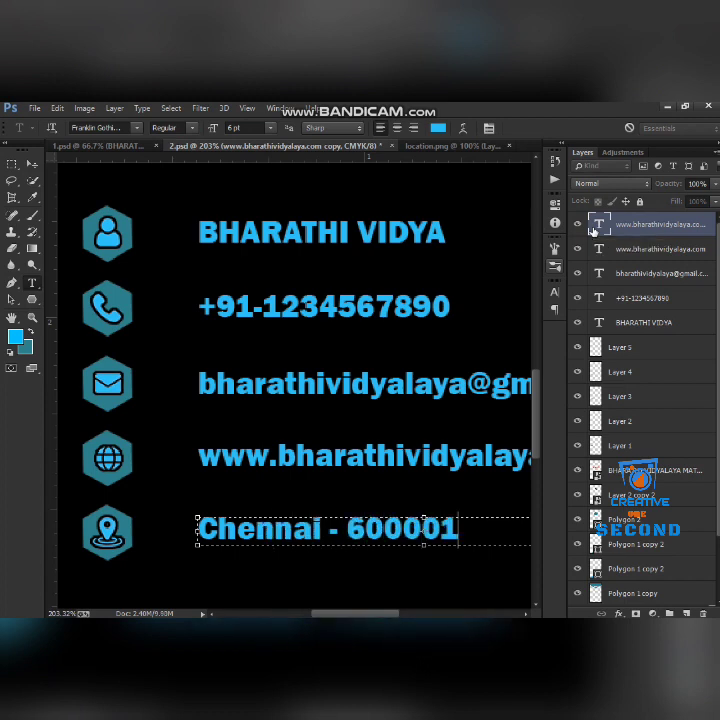
{"action": "key", "text": "Left"}
{"action": "key", "text": "Left"}
{"action": "key", "text": "Left"}
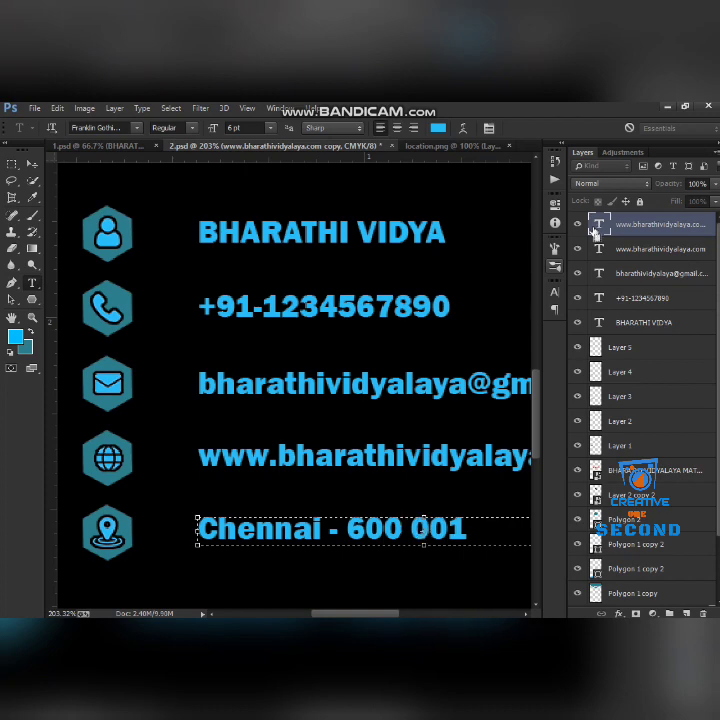
{"action": "key", "text": "ctrl+Return"}
- Shift the five contact rows slightly right and save the document
{"action": "key", "text": "ctrl+0"}
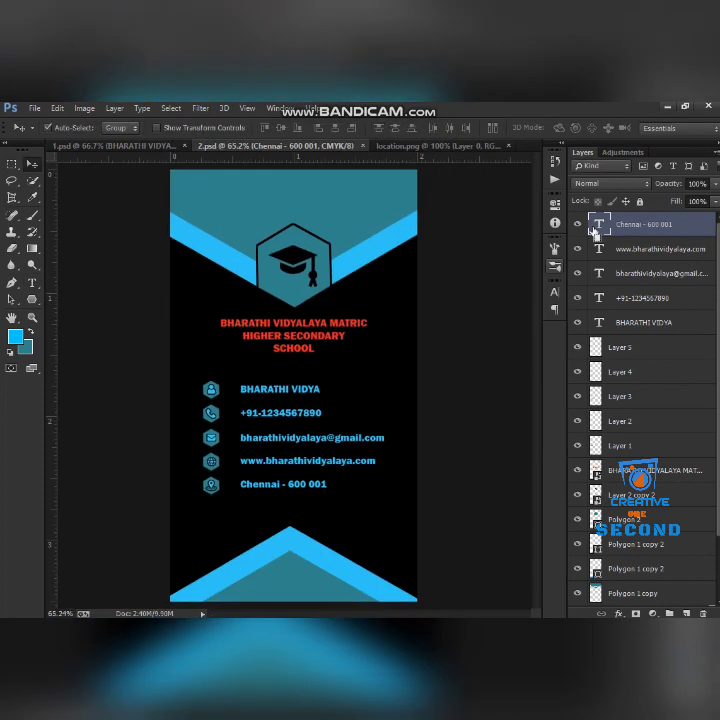
{"action": "left_click_drag", "start_coordinate": [190, 367], "coordinate": [297, 503]}
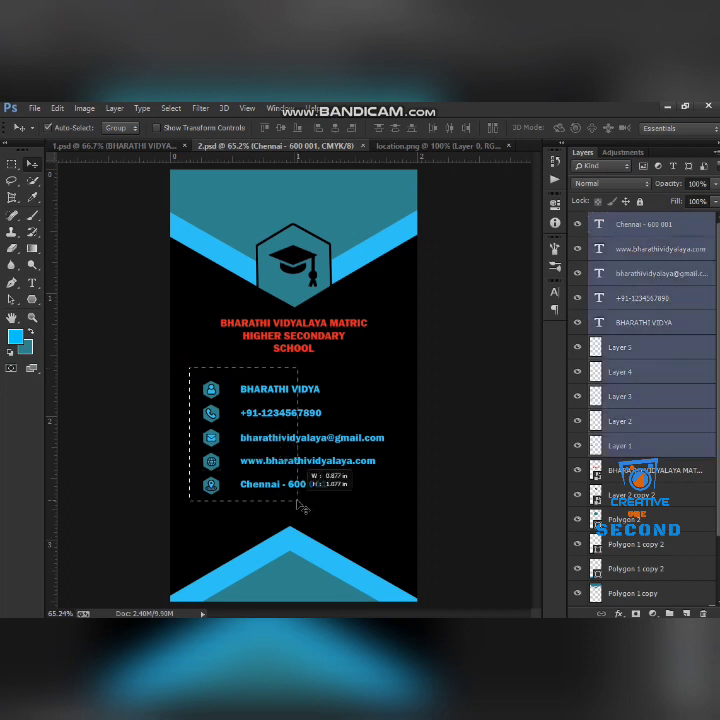
{"action": "key", "text": "shift+Right"}
{"action": "key", "text": "shift+Right"}
{"action": "key", "text": "shift+Right"}
{"action": "key", "text": "shift+Right"}
{"action": "key", "text": "shift+Right"}
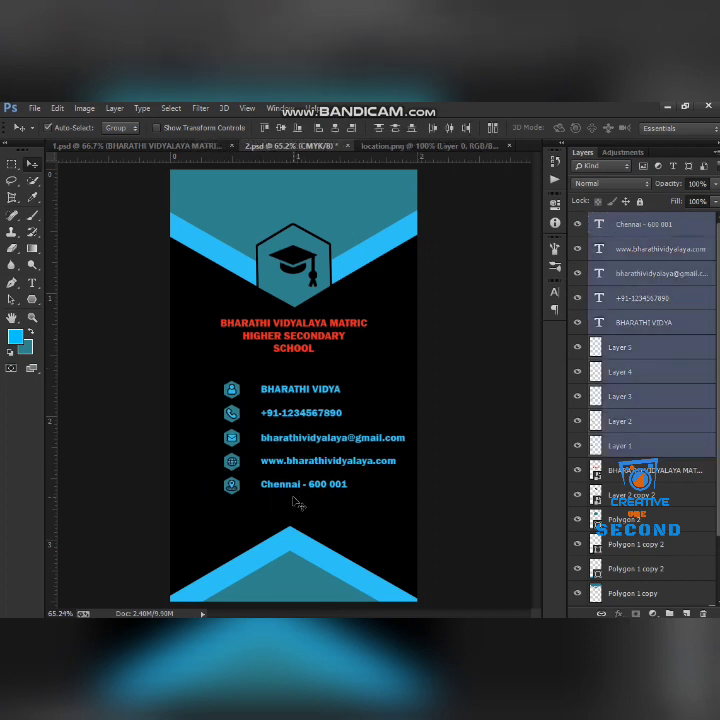
{"action": "key", "text": "shift+Right"}
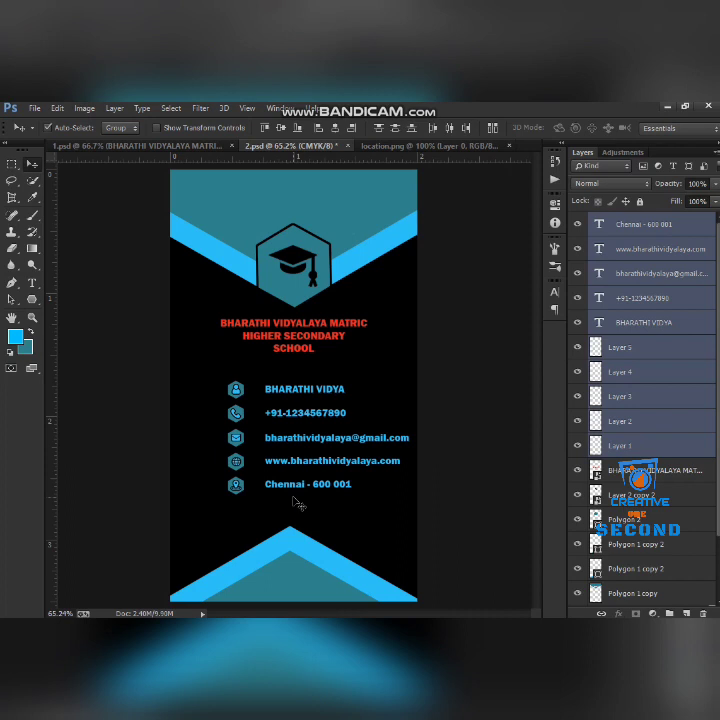
{"action": "key", "text": "shift+Left"}
{"action": "key", "text": "ctrl+s"}
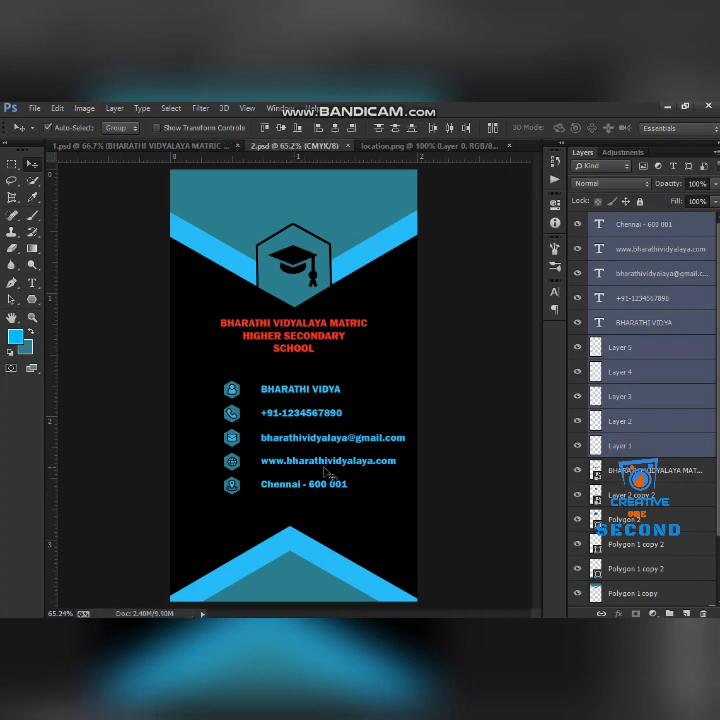
{"action": "left_click", "coordinate": [270, 288]}
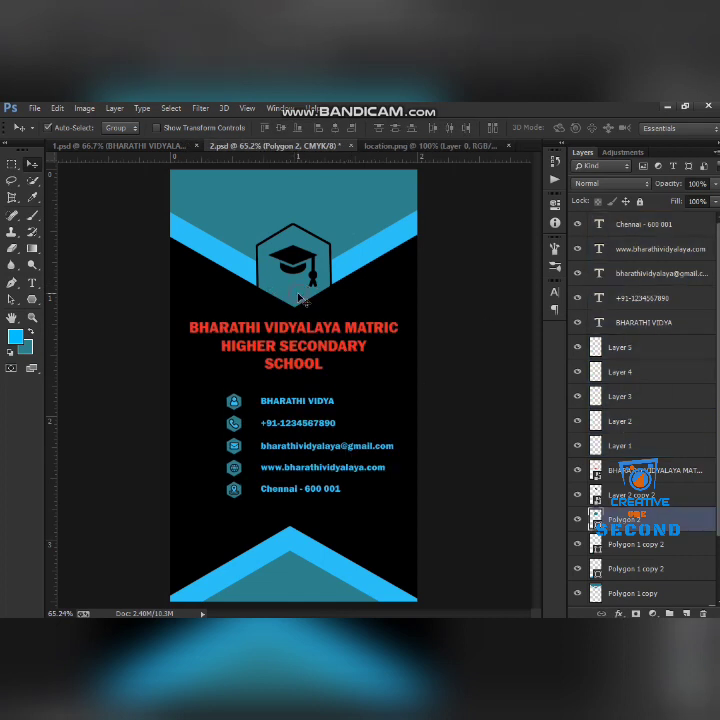
- Duplicate the teal hexagon down, scale it about 57% onto the chevron's peak, and bring it to front
{"action": "left_click_drag", "start_coordinate": [298, 297], "coordinate": [296, 566]}
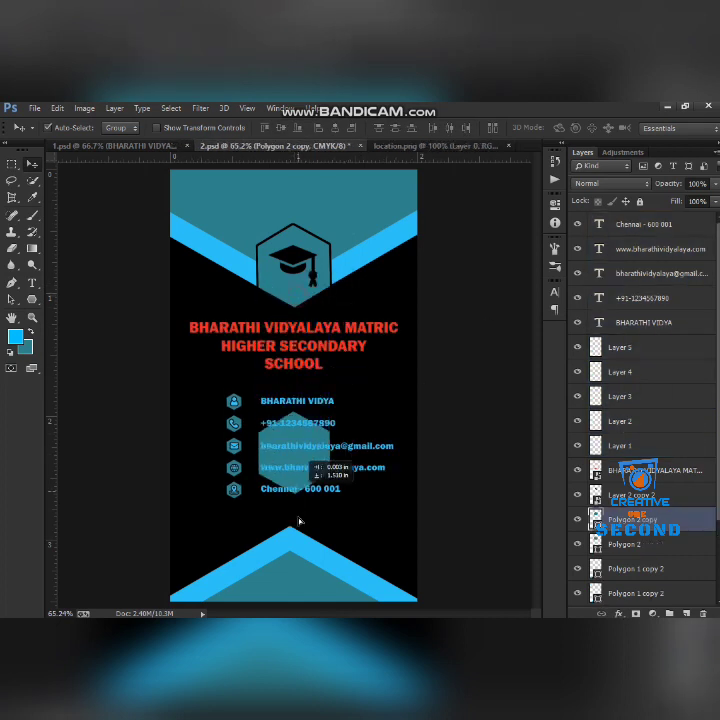
{"action": "scroll", "coordinate": [315, 548], "scroll_direction": "up", "scroll_amount": 2}
{"action": "scroll", "coordinate": [323, 558], "scroll_direction": "up", "scroll_amount": 2}
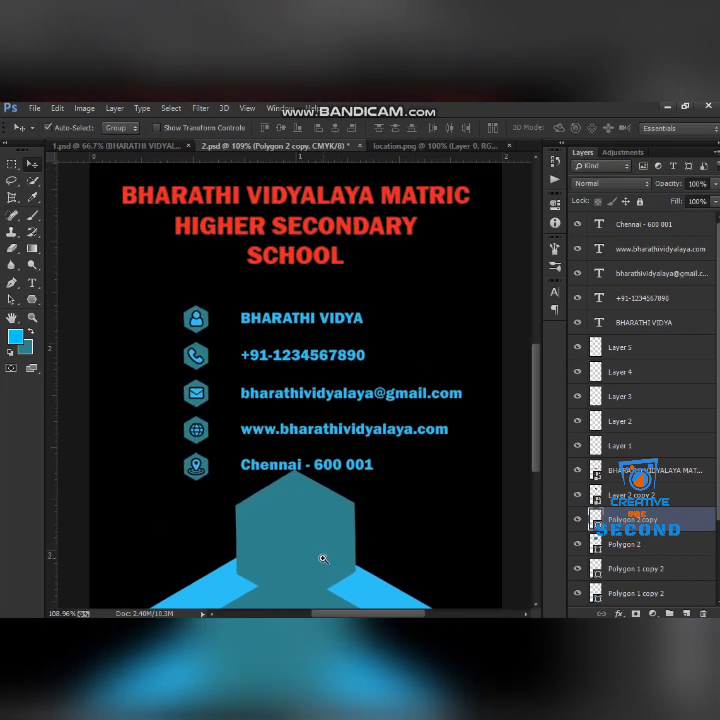
{"action": "scroll", "coordinate": [329, 433], "scroll_direction": "down", "scroll_amount": 1}
{"action": "key", "text": "ctrl+t"}
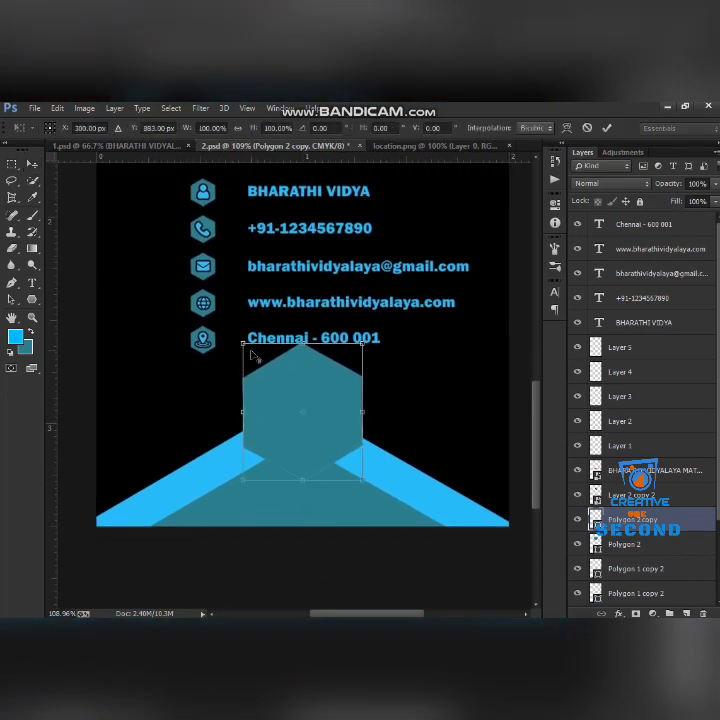
{"action": "mouse_move", "coordinate": [241, 342]}
{"action": "left_mouse_down"}
{"action": "mouse_move", "coordinate": [268, 370]}
{"action": "mouse_move", "coordinate": [303, 434]}
{"action": "mouse_move", "coordinate": [295, 430]}
{"action": "left_mouse_up"}
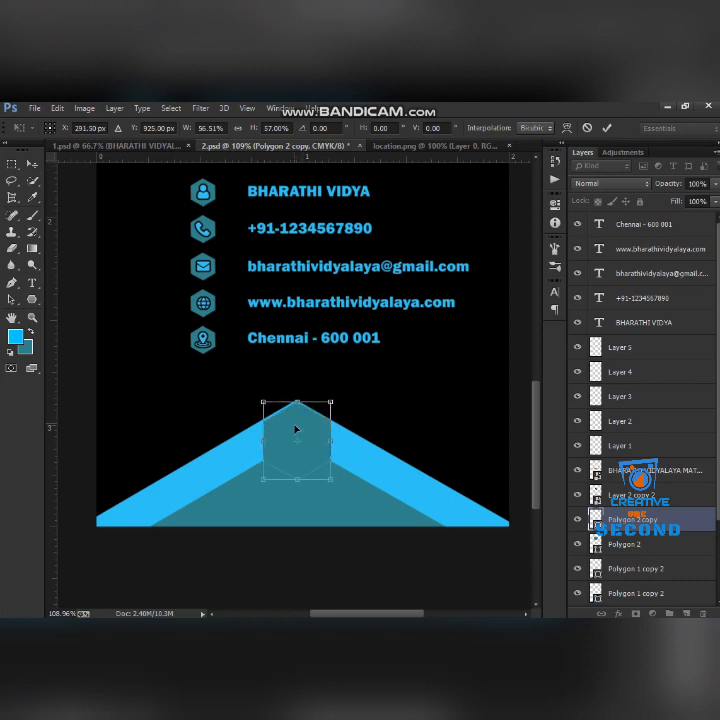
{"action": "key", "text": "Up"}
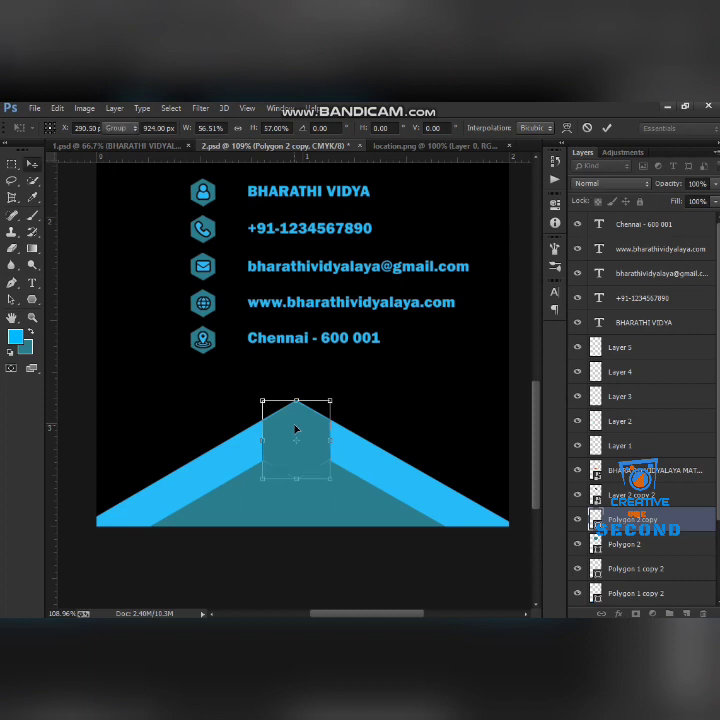
{"action": "key", "text": "Return"}
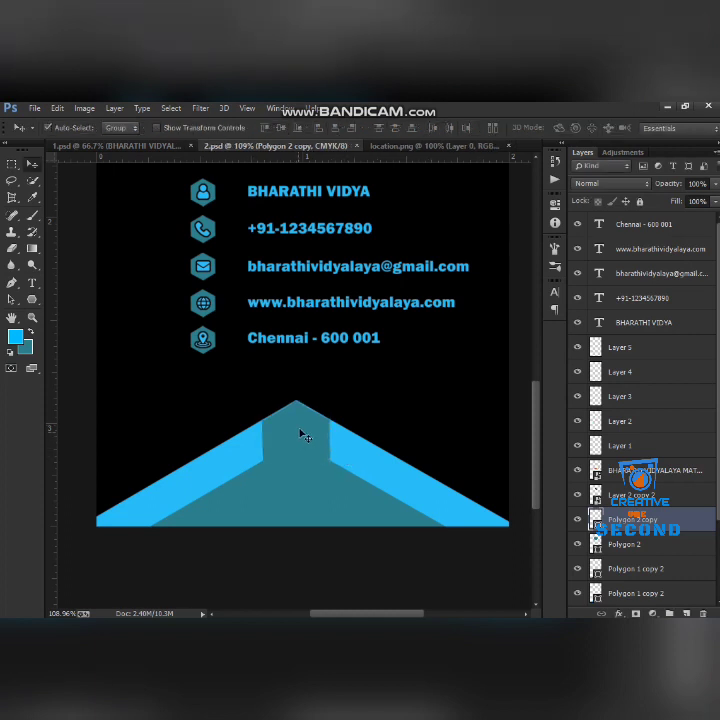
{"action": "key", "text": "ctrl+bracketright"}
{"action": "key", "text": "ctrl+bracketright"}
{"action": "key", "text": "ctrl+bracketright"}
{"action": "key", "text": "ctrl+bracketright"}
{"action": "key", "text": "ctrl+bracketright"}
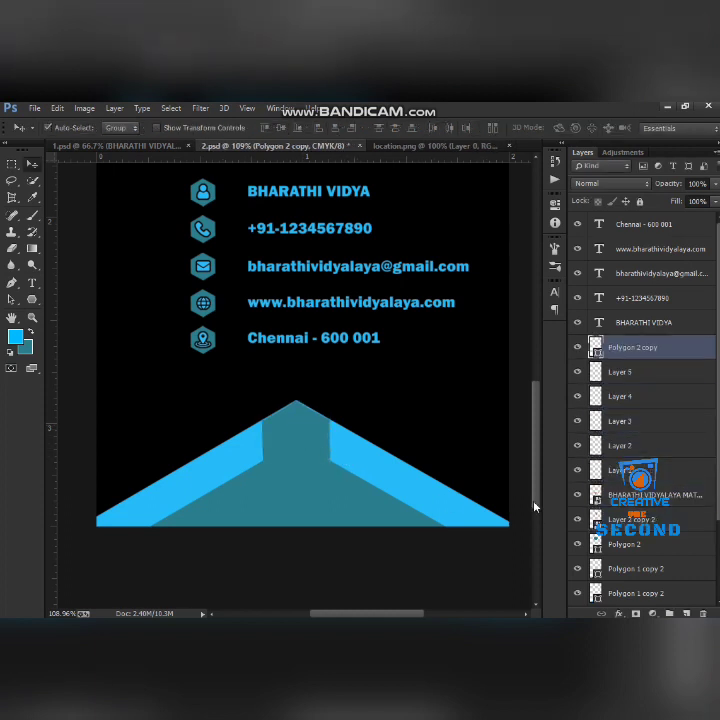
{"action": "key", "text": "ctrl+bracketright"}
{"action": "key", "text": "ctrl+bracketright"}
{"action": "key", "text": "ctrl+bracketright"}
{"action": "key", "text": "ctrl+bracketright"}
{"action": "key", "text": "ctrl+bracketright"}
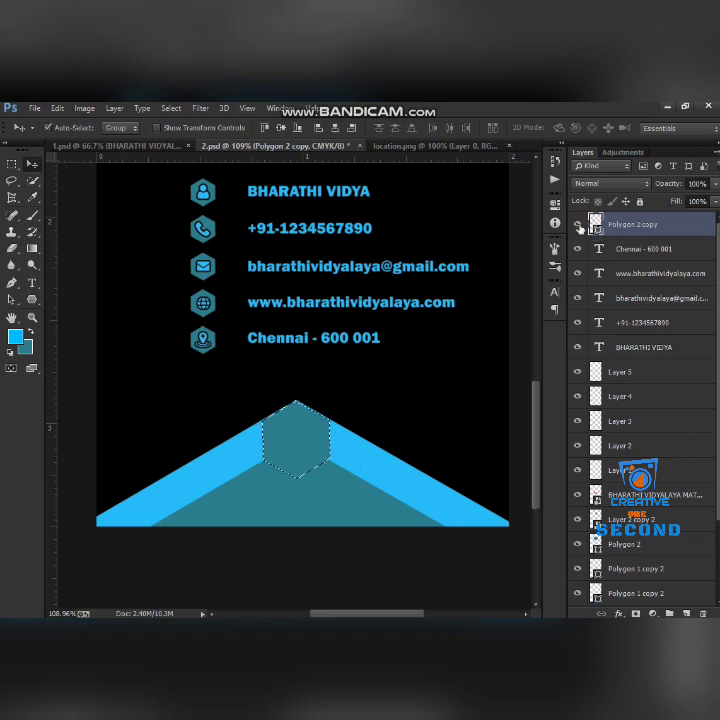
- Expand the hexagon selection and clear it from the rasterized Polygon 1 copy 2 layer
{"action": "left_click", "coordinate": [171, 108]}
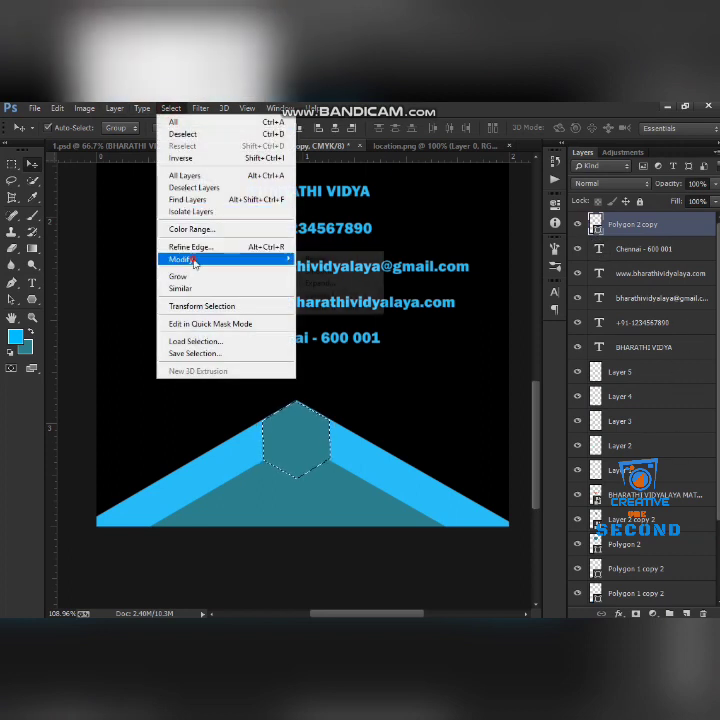
{"action": "mouse_move", "coordinate": [182, 259]}
{"action": "left_click", "coordinate": [315, 284]}
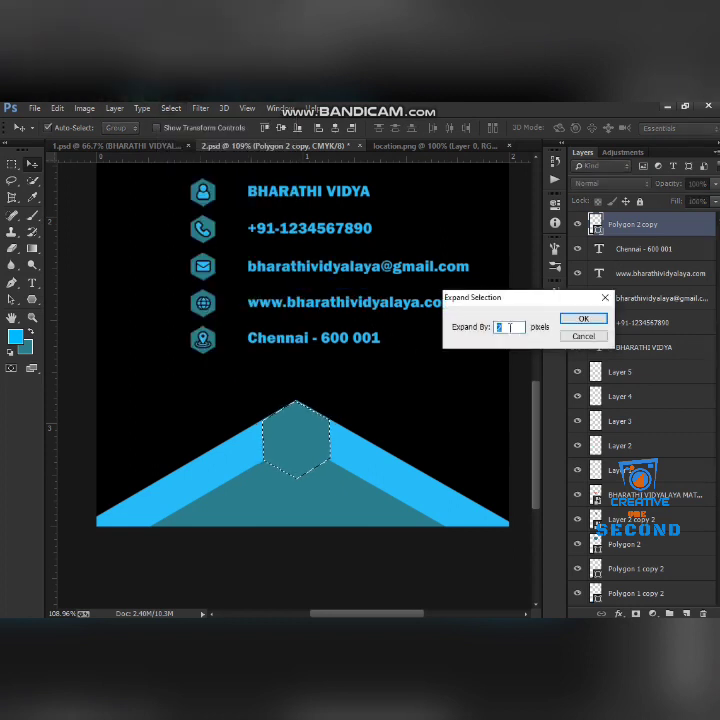
{"action": "left_click", "coordinate": [582, 318]}
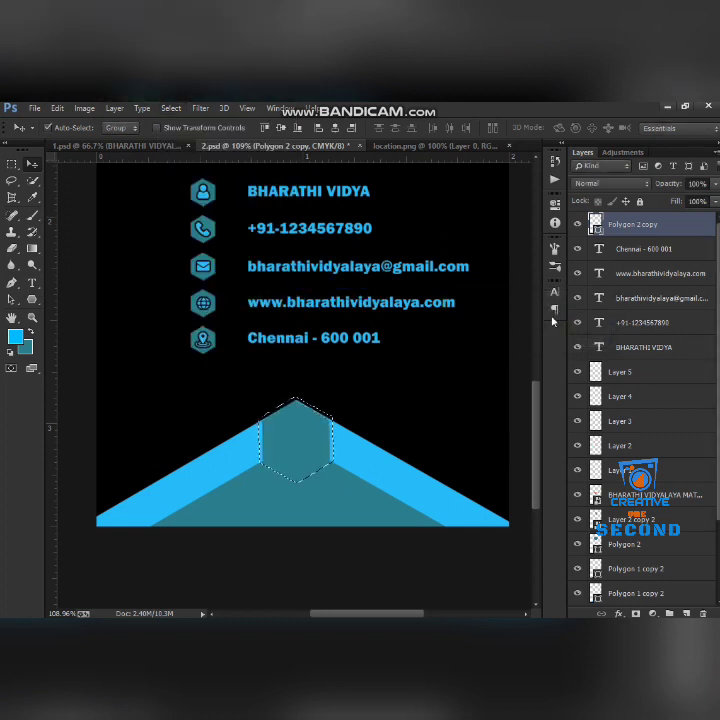
{"action": "left_click", "coordinate": [423, 493]}
{"action": "right_click", "coordinate": [684, 590]}
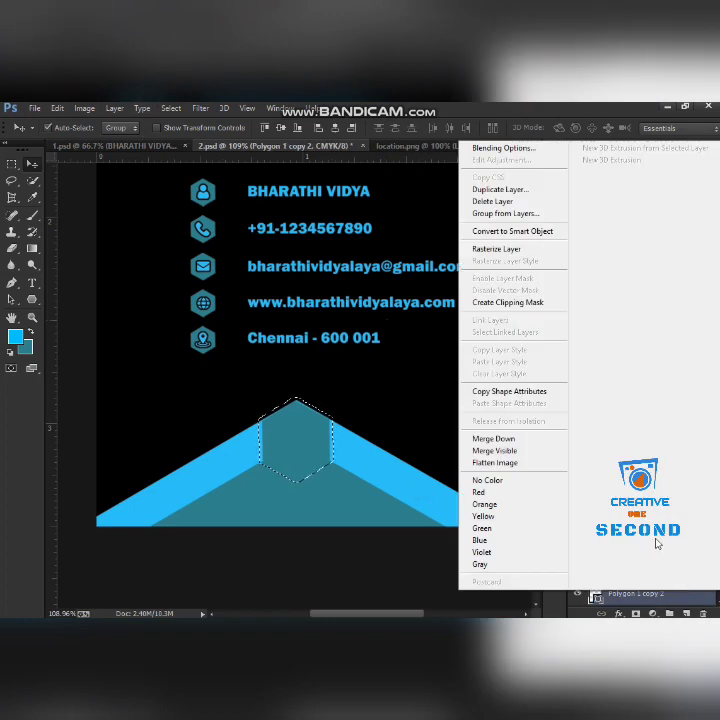
{"action": "left_click", "coordinate": [516, 256]}
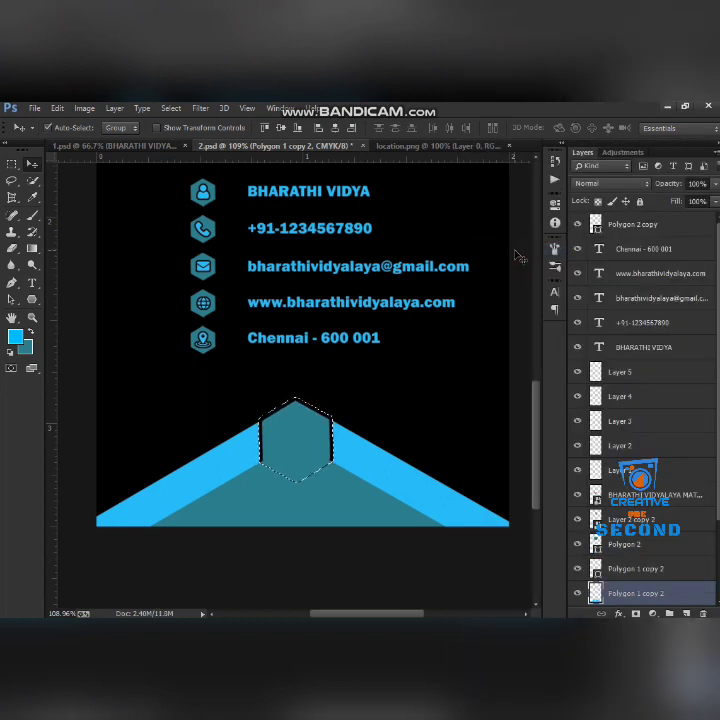
{"action": "key", "text": "Delete"}
{"action": "key", "text": "ctrl+d"}
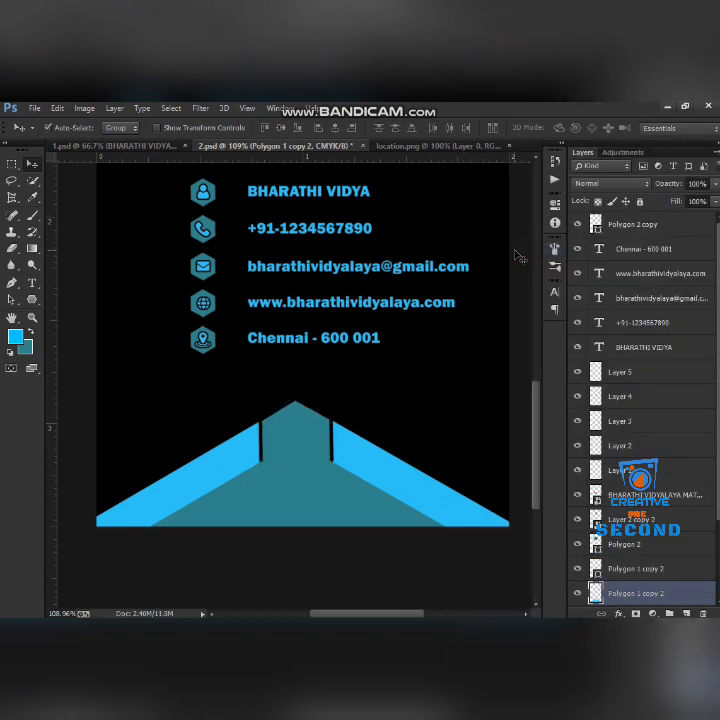
- Reload the hexagon selection, rasterize the second Polygon 1 copy 2 layer, and expand the selection there
{"action": "left_click", "coordinate": [305, 430]}
{"action": "left_click", "coordinate": [597, 224], "text": "ctrl"}
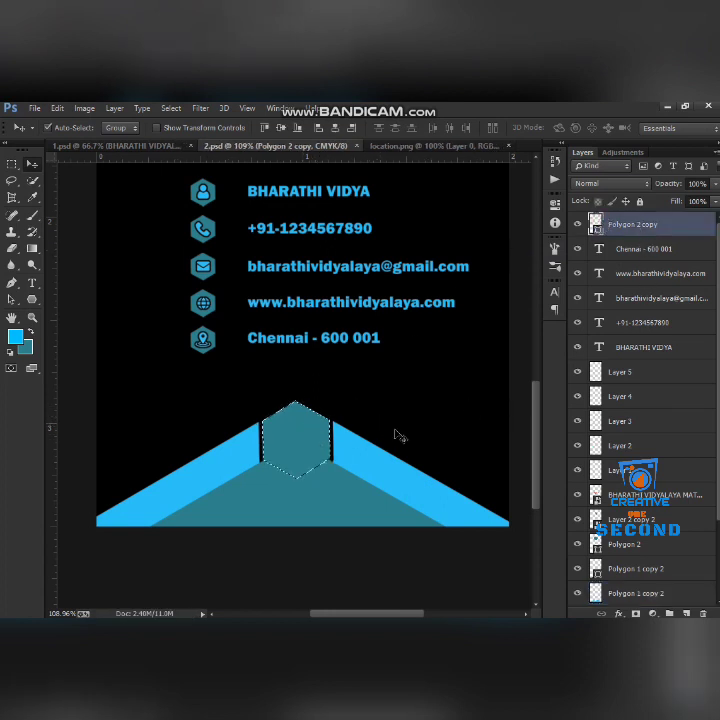
{"action": "left_click", "coordinate": [636, 568]}
{"action": "right_click", "coordinate": [641, 567]}
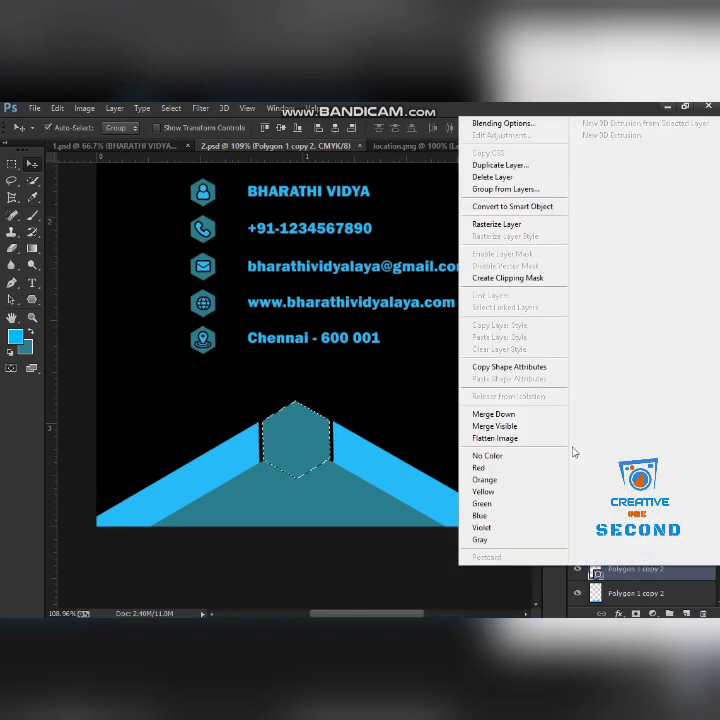
{"action": "left_click", "coordinate": [505, 224]}
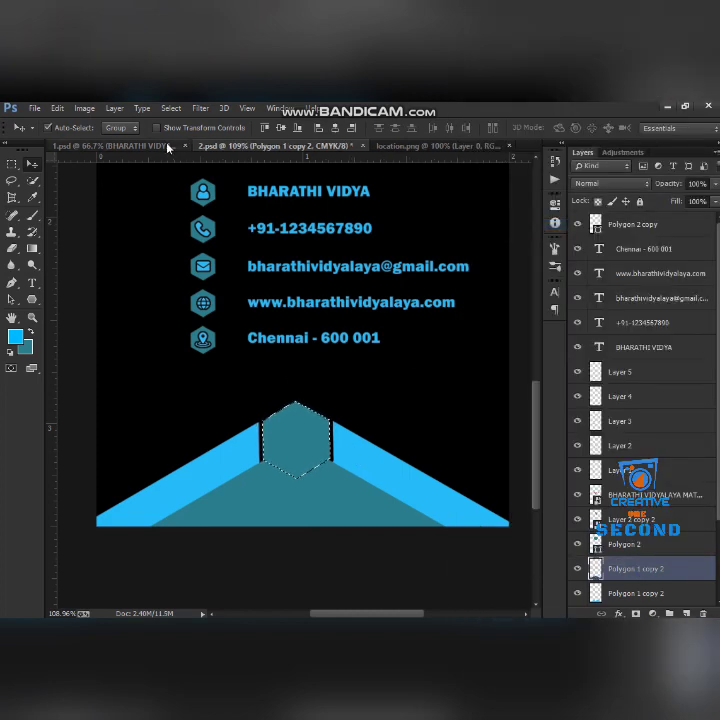
{"action": "left_click", "coordinate": [171, 108]}
{"action": "mouse_move", "coordinate": [200, 259]}
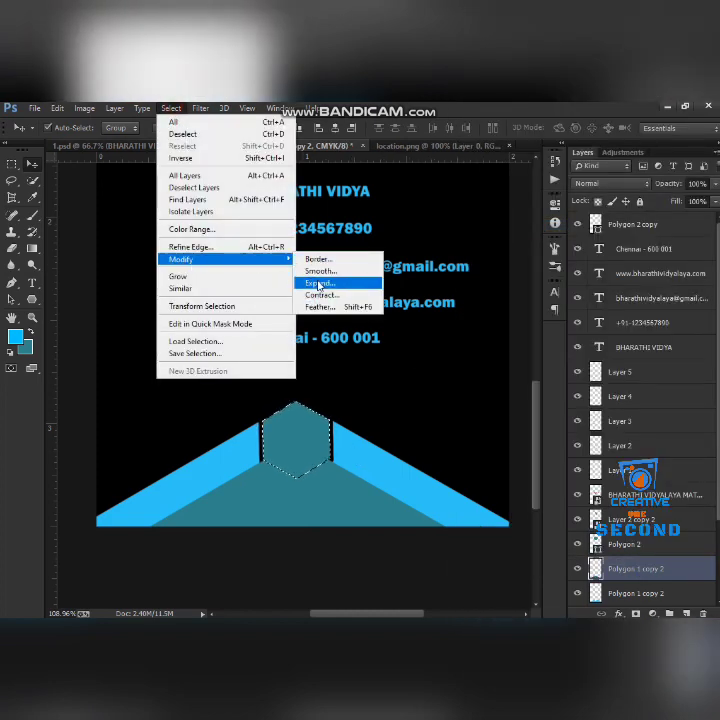
{"action": "left_click", "coordinate": [318, 284]}
{"action": "left_click", "coordinate": [583, 319]}
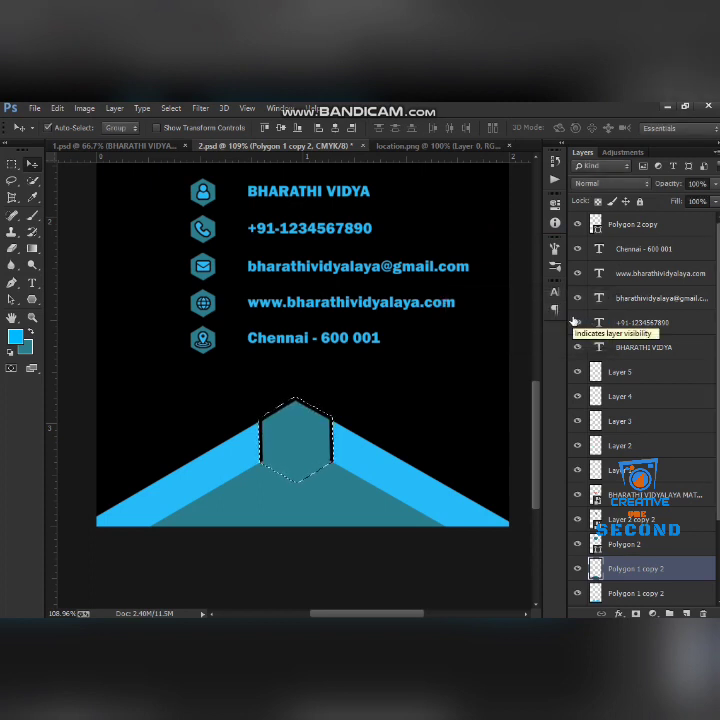
{"action": "key", "text": "ctrl+d"}
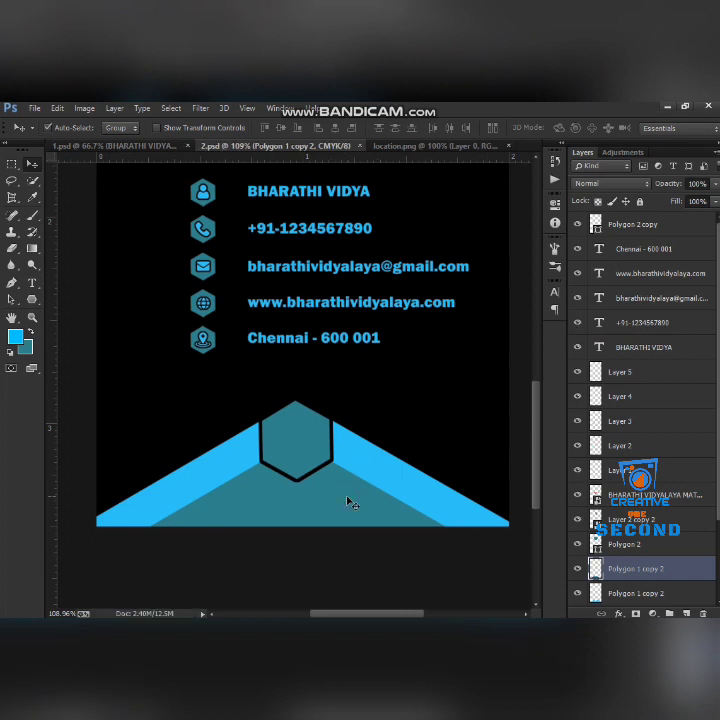
- Add a Normal-blend black drop shadow at 180° with larger spread and 27 px size to Polygon 1 copy 2
{"action": "double_click", "coordinate": [670, 568]}
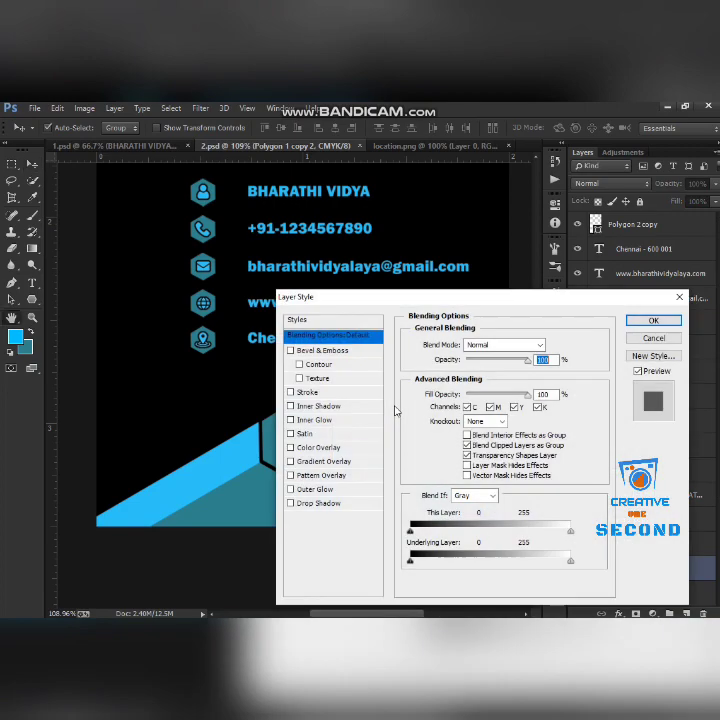
{"action": "left_click", "coordinate": [326, 503]}
{"action": "left_click_drag", "start_coordinate": [407, 295], "coordinate": [520, 192]}
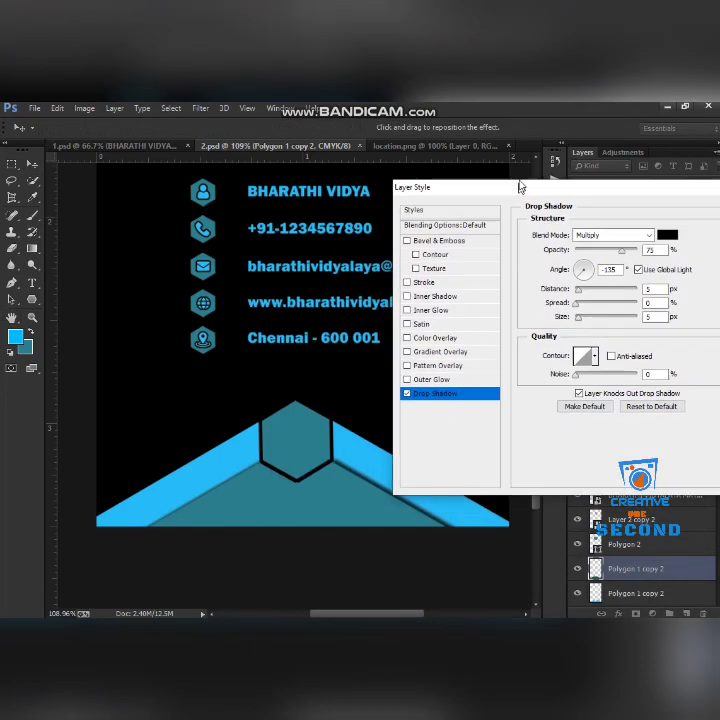
{"action": "left_click", "coordinate": [590, 248]}
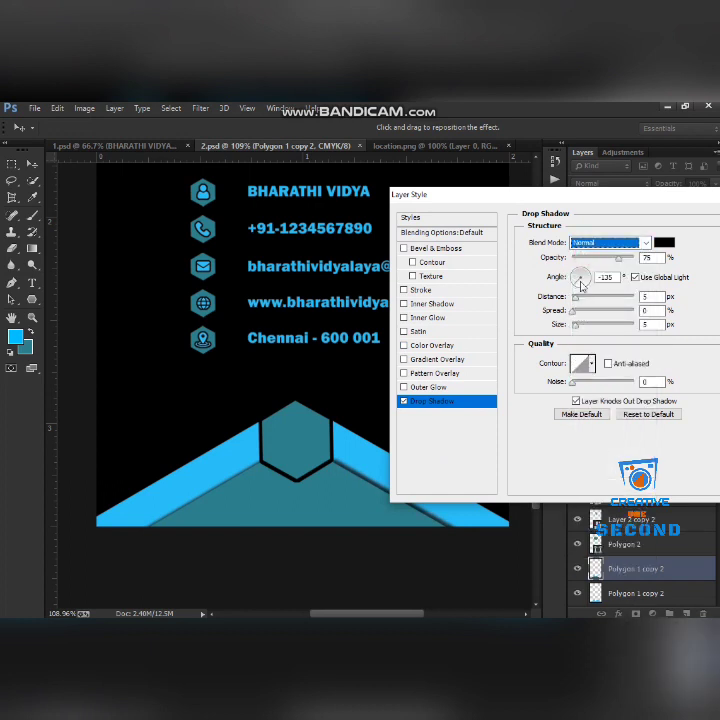
{"action": "left_click", "coordinate": [576, 278]}
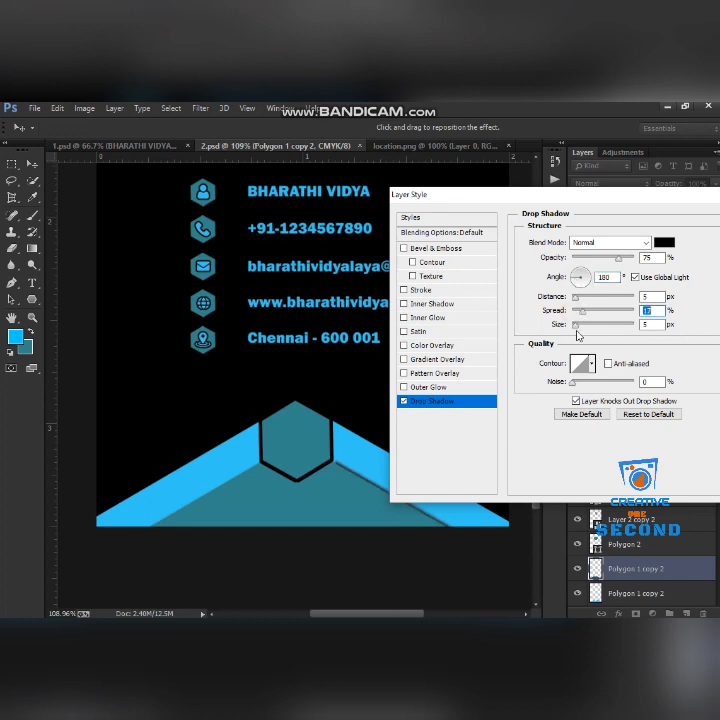
{"action": "mouse_move", "coordinate": [574, 311]}
{"action": "left_mouse_down"}
{"action": "mouse_move", "coordinate": [583, 311]}
{"action": "mouse_move", "coordinate": [587, 327]}
{"action": "mouse_move", "coordinate": [576, 312]}
{"action": "mouse_move", "coordinate": [573, 317]}
{"action": "left_mouse_up"}
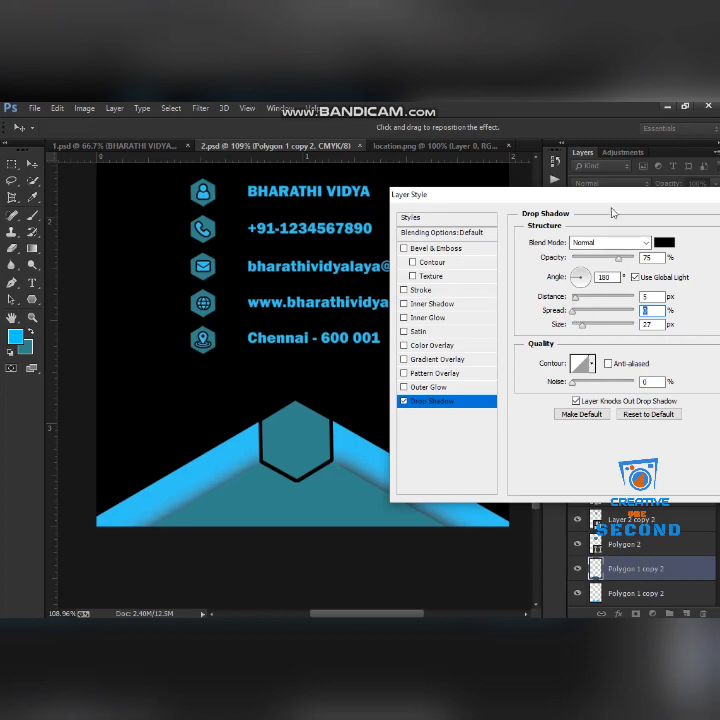
{"action": "left_click_drag", "start_coordinate": [612, 205], "coordinate": [448, 254]}
{"action": "left_click", "coordinate": [571, 279]}
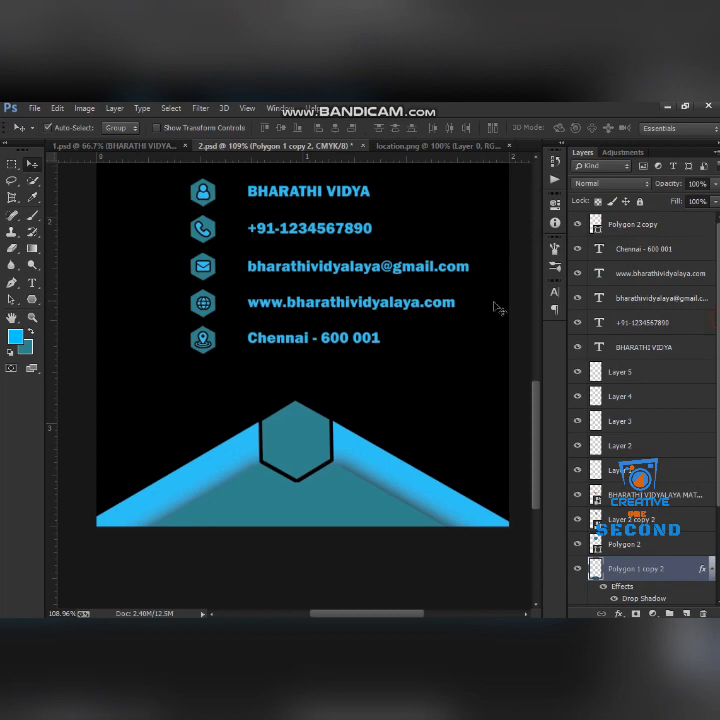
- Duplicate the graduation cap layer, raise the copy to the top, and move it into the bottom hexagon
{"action": "key", "text": "ctrl+0"}
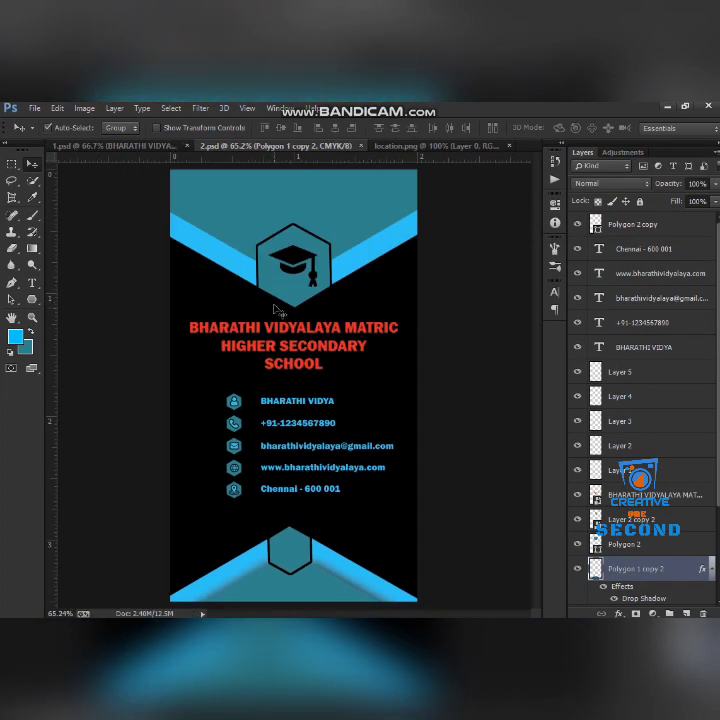
{"action": "left_click", "coordinate": [294, 262]}
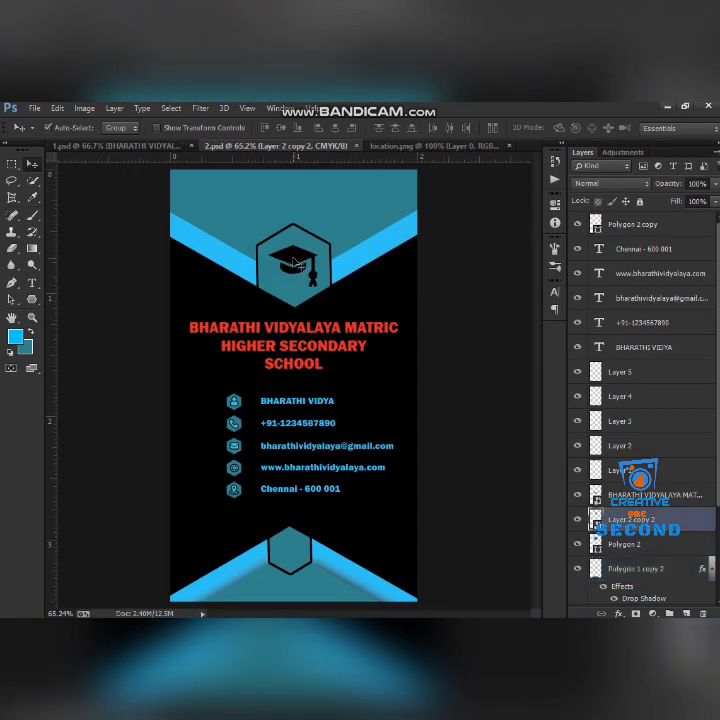
{"action": "key", "text": "ctrl+j"}
{"action": "key", "text": "ctrl+bracketright"}
{"action": "key", "text": "ctrl+bracketright"}
{"action": "key", "text": "ctrl+bracketright"}
{"action": "key", "text": "ctrl+bracketright"}
{"action": "key", "text": "ctrl+bracketright"}
{"action": "key", "text": "ctrl+bracketright"}
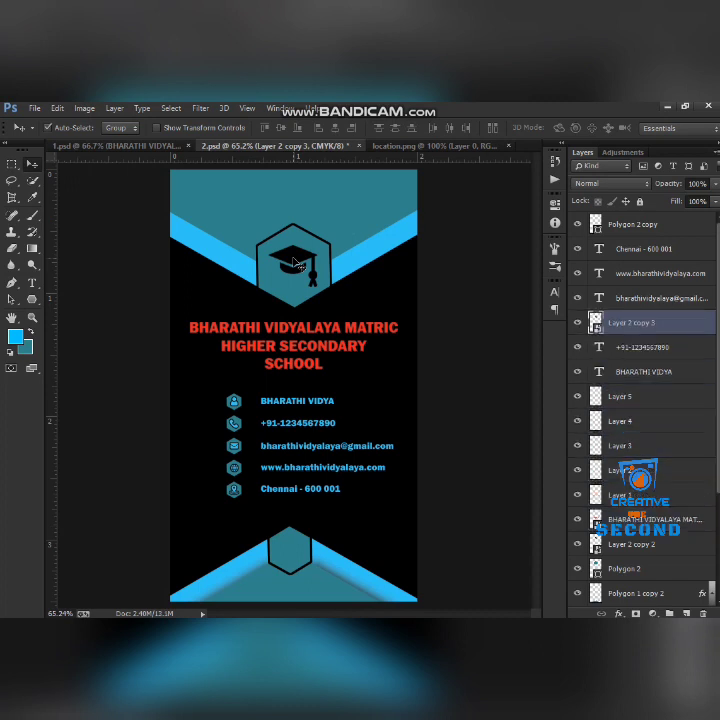
{"action": "key", "text": "ctrl+bracketright"}
{"action": "key", "text": "ctrl+bracketright"}
{"action": "key", "text": "ctrl+bracketright"}
{"action": "key", "text": "ctrl+bracketright"}
{"action": "left_click_drag", "start_coordinate": [294, 262], "coordinate": [288, 553]}
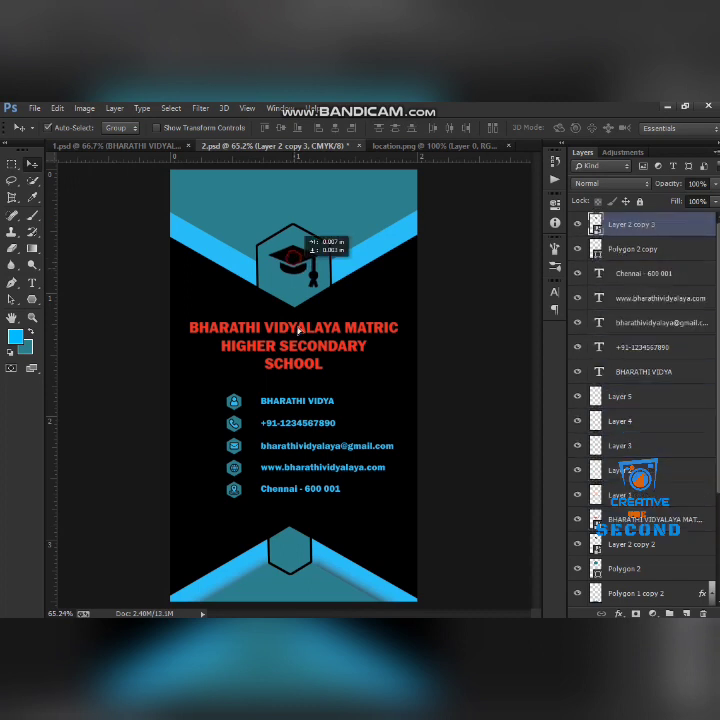
- Scale the bottom cap copy down to about 65%
{"action": "key", "text": "ctrl+t"}
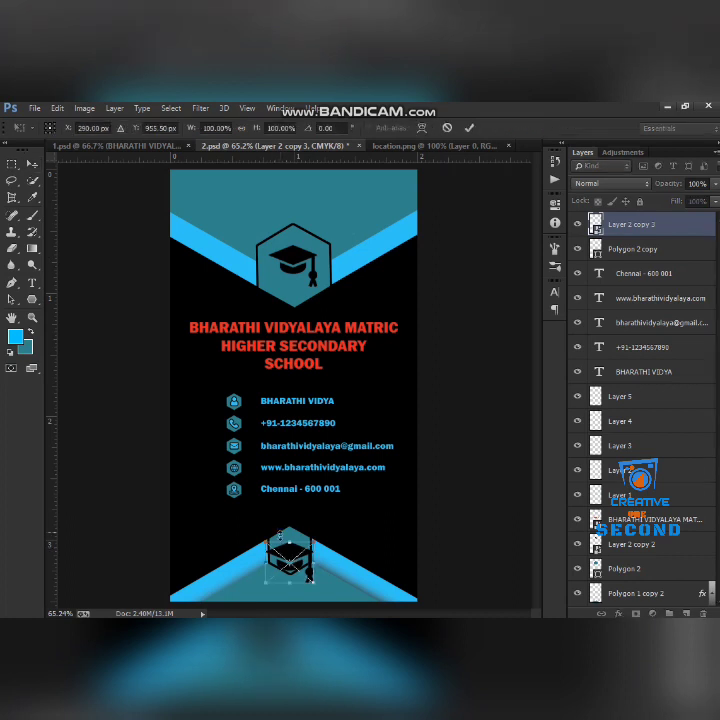
{"action": "left_click_drag", "start_coordinate": [311, 578], "coordinate": [276, 555]}
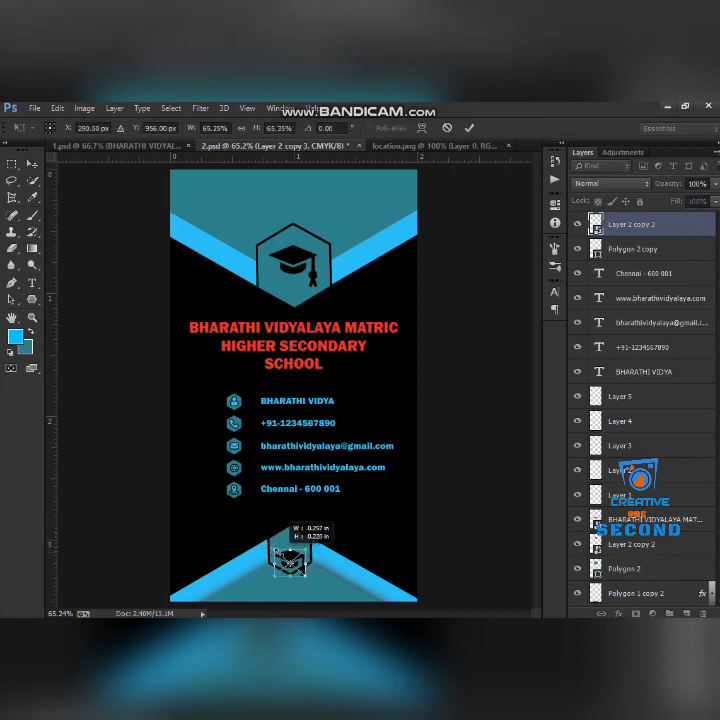
{"action": "key", "text": "Return"}
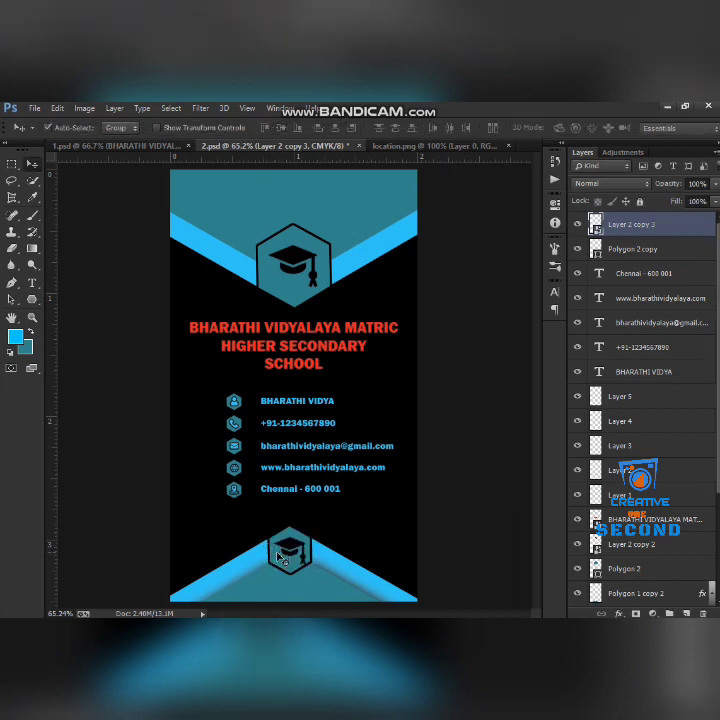